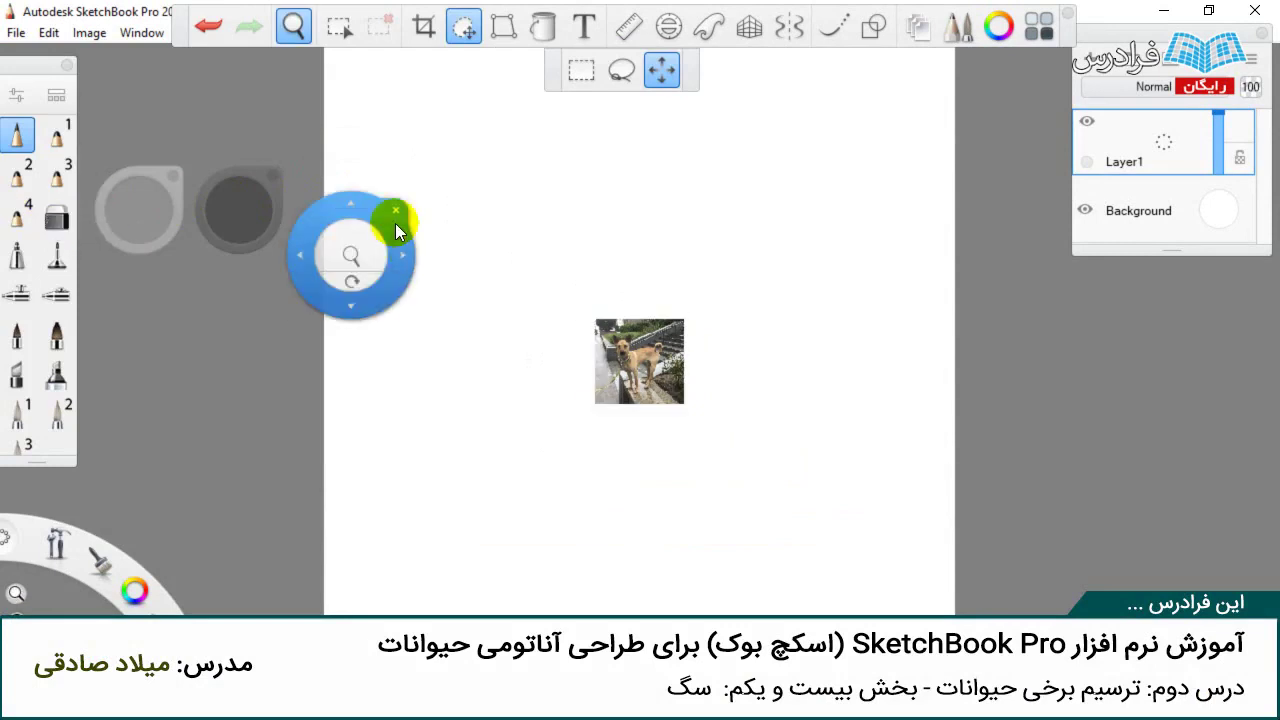
Add boxer.jpg to the canvas and place it at the top of the page beside the basenji photo
{"action": "left_click", "coordinate": [21, 34]}
{"action": "left_click", "coordinate": [50, 222]}
{"action": "double_click", "coordinate": [449, 200]}
{"action": "left_click_drag", "start_coordinate": [704, 408], "coordinate": [533, 228]}
Add Bulldog.jpg to the canvas and place it in the top row next to the boxer
{"action": "left_click", "coordinate": [16, 33]}
{"action": "left_click", "coordinate": [50, 222]}
{"action": "double_click", "coordinate": [555, 200]}
{"action": "left_click_drag", "start_coordinate": [738, 362], "coordinate": [442, 376]}
{"action": "left_click_drag", "start_coordinate": [638, 430], "coordinate": [575, 243]}
{"action": "left_click_drag", "start_coordinate": [502, 218], "coordinate": [549, 219]}
Add cavalier_king_charles_spaniel.jpg and place it in the top row after the bulldog
{"action": "left_click", "coordinate": [16, 33]}
{"action": "left_click", "coordinate": [50, 222]}
{"action": "double_click", "coordinate": [246, 314]}
{"action": "left_click_drag", "start_coordinate": [874, 366], "coordinate": [690, 372]}
{"action": "left_click_drag", "start_coordinate": [692, 360], "coordinate": [746, 218]}
{"action": "left_click_drag", "start_coordinate": [899, 332], "coordinate": [879, 326]}
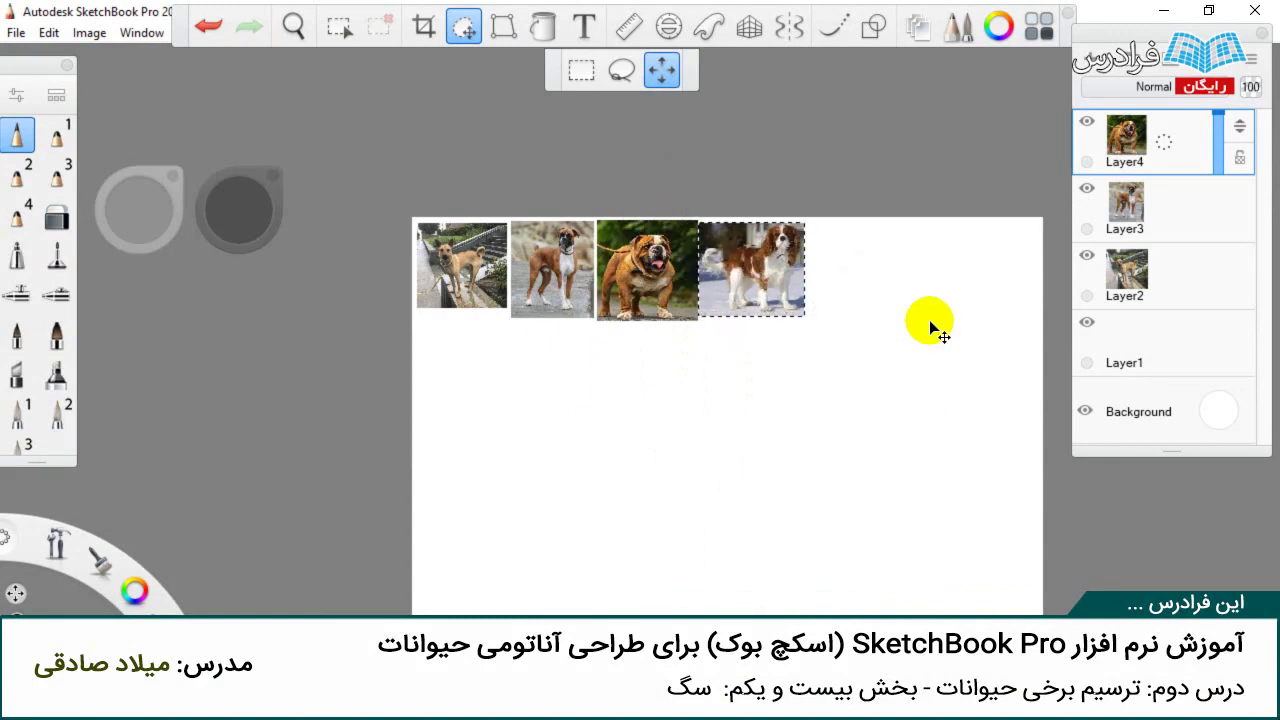
Add chow_chow.jpg and place it in the top row next to the spaniel photo
{"action": "left_click", "coordinate": [16, 33]}
{"action": "left_click", "coordinate": [50, 220]}
{"action": "double_click", "coordinate": [312, 310]}
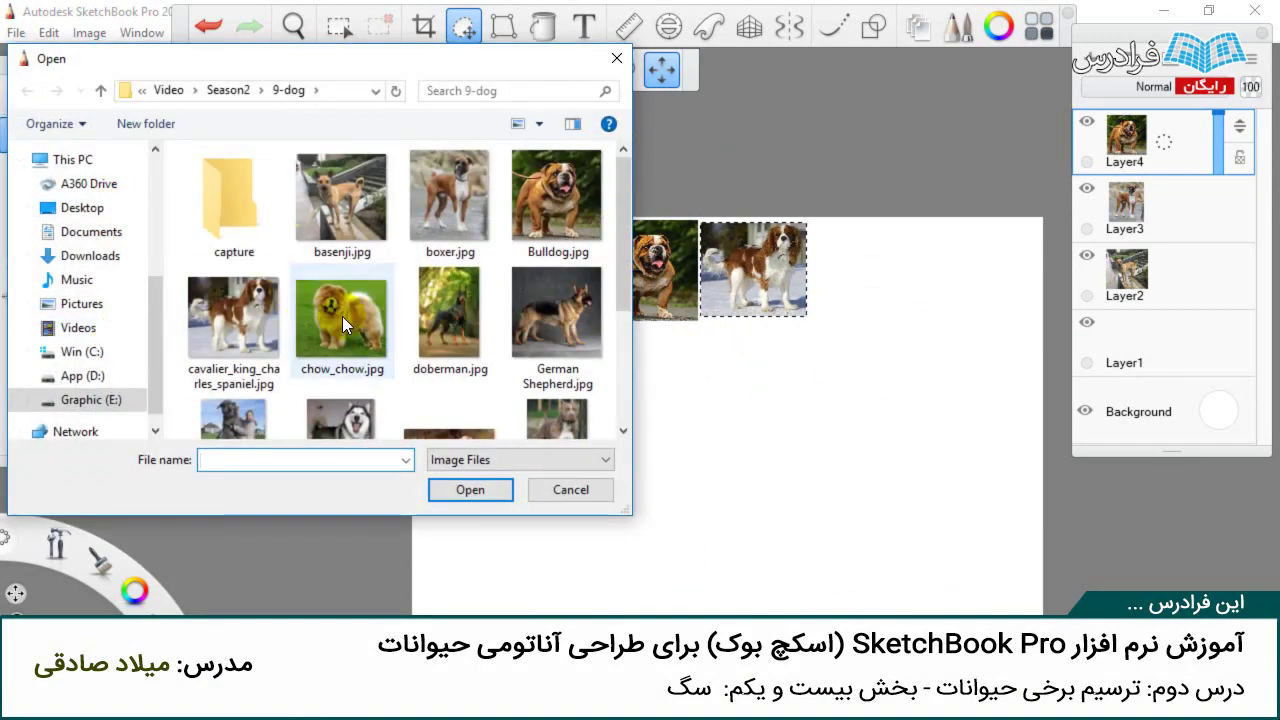
{"action": "left_click_drag", "start_coordinate": [785, 373], "coordinate": [877, 240]}
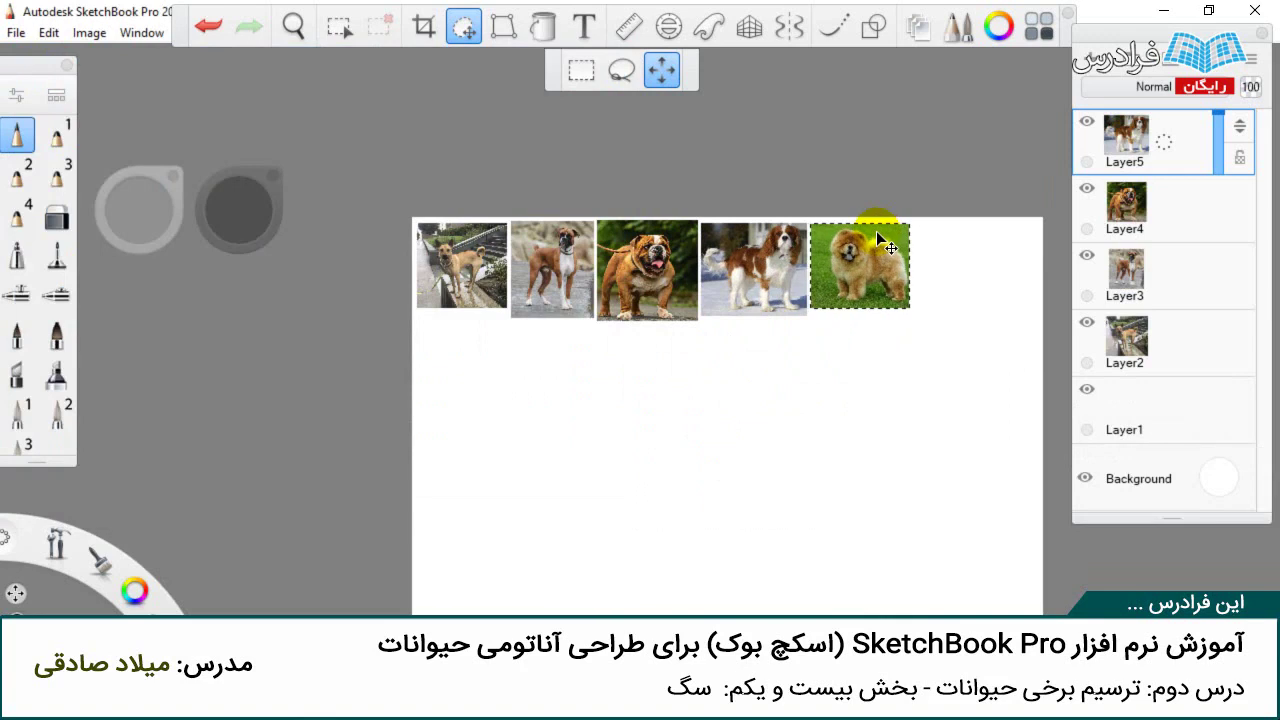
Add doberman.jpg and place it at the end of the top row after the chow chow
{"action": "left_click", "coordinate": [16, 33]}
{"action": "left_click", "coordinate": [50, 220]}
{"action": "double_click", "coordinate": [408, 325]}
{"action": "left_click_drag", "start_coordinate": [867, 444], "coordinate": [766, 431]}
{"action": "left_click_drag", "start_coordinate": [827, 446], "coordinate": [1052, 280]}
Add German Shepherd.jpg and place it at the canvas's left edge to begin a second row of photos
{"action": "left_click", "coordinate": [16, 33]}
{"action": "left_click", "coordinate": [67, 227]}
{"action": "double_click", "coordinate": [598, 333]}
{"action": "left_click_drag", "start_coordinate": [618, 460], "coordinate": [362, 514]}
Add Great Dane.jpg and place it in the second row beside the German shepherd
{"action": "left_click", "coordinate": [16, 33]}
{"action": "left_click", "coordinate": [40, 223]}
{"action": "scroll", "coordinate": [397, 435], "scroll_direction": "down", "scroll_amount": 2}
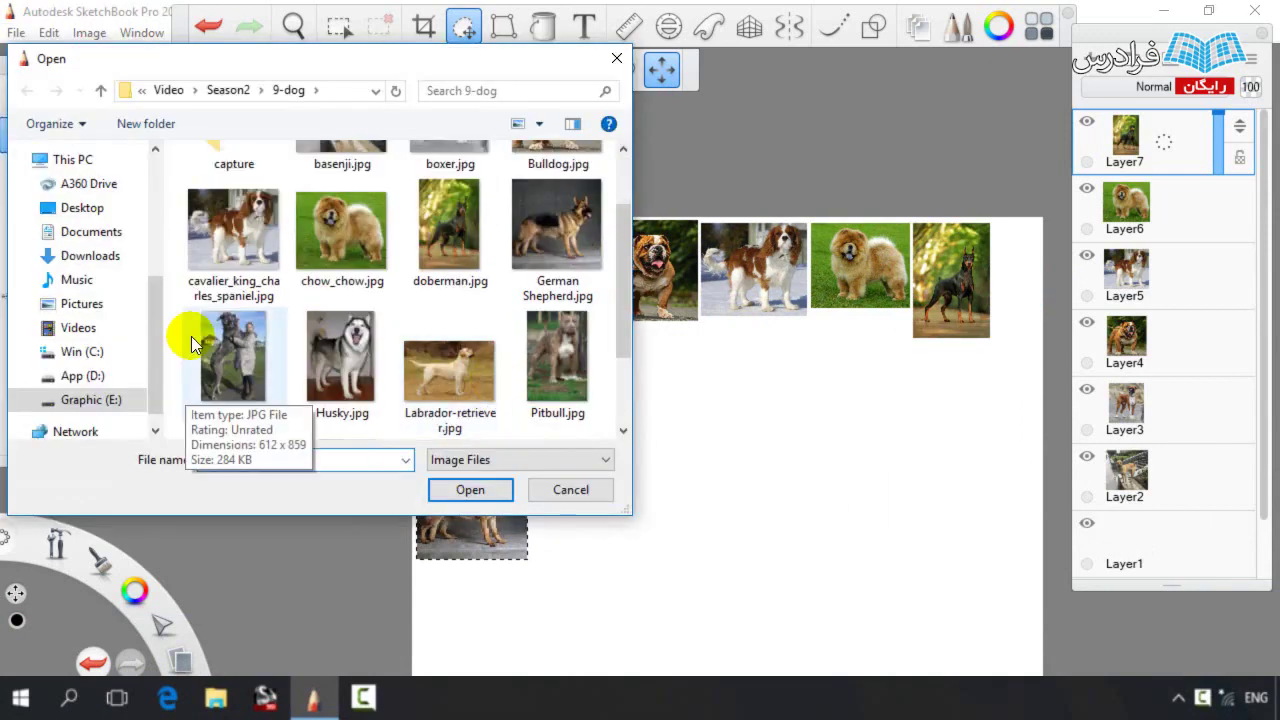
{"action": "left_click", "coordinate": [245, 259]}
{"action": "left_click", "coordinate": [452, 377]}
{"action": "double_click", "coordinate": [218, 261]}
{"action": "left_click_drag", "start_coordinate": [576, 400], "coordinate": [445, 457]}
Add Husky.jpg and place it in the second row beside the Great Dane
{"action": "left_click", "coordinate": [18, 32]}
{"action": "left_click", "coordinate": [63, 222]}
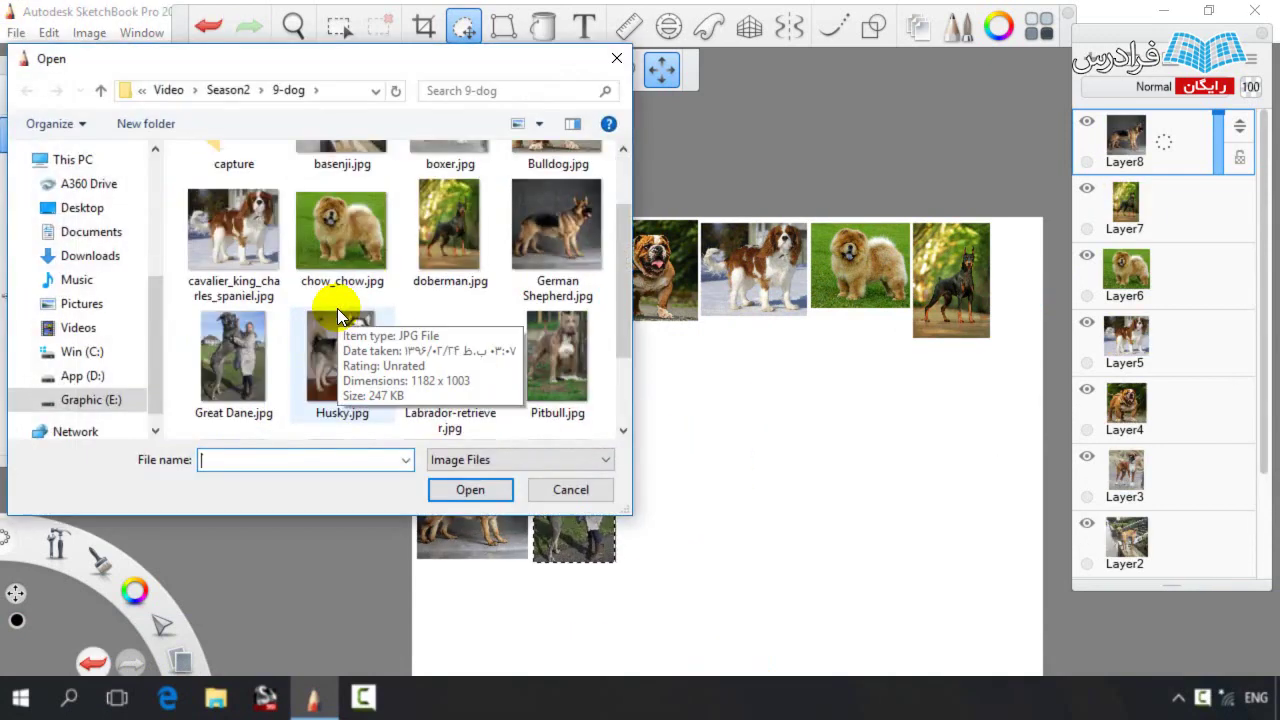
{"action": "double_click", "coordinate": [334, 322]}
{"action": "left_click_drag", "start_coordinate": [542, 444], "coordinate": [540, 510]}
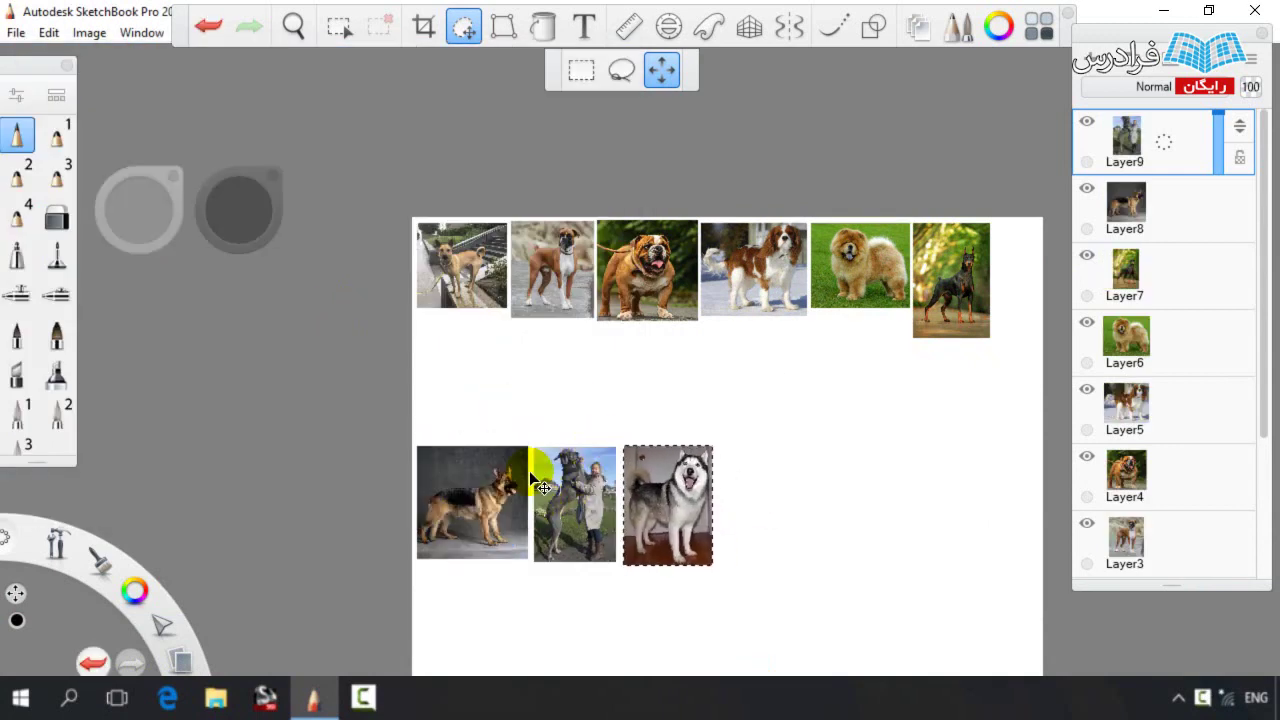
Add Labrador-retriever.jpg and place it in the second row beside the husky
{"action": "left_click", "coordinate": [17, 33]}
{"action": "left_click", "coordinate": [63, 222]}
{"action": "double_click", "coordinate": [443, 420]}
{"action": "left_click_drag", "start_coordinate": [768, 475], "coordinate": [630, 462]}
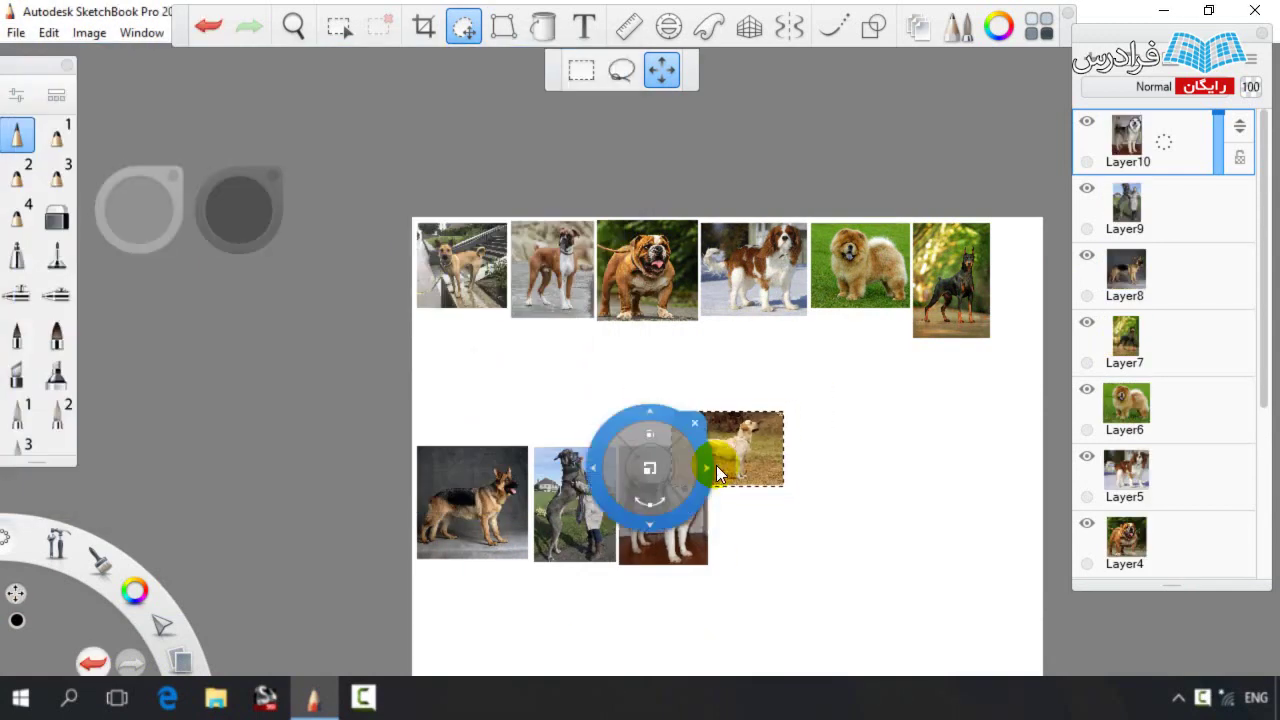
{"action": "left_click_drag", "start_coordinate": [715, 470], "coordinate": [754, 506]}
{"action": "key", "text": "space"}
{"action": "left_click_drag", "start_coordinate": [593, 376], "coordinate": [380, 239]}
Add Pitbull.jpg and place it in the second row beside the Labrador
{"action": "left_click", "coordinate": [15, 33]}
{"action": "left_click", "coordinate": [63, 222]}
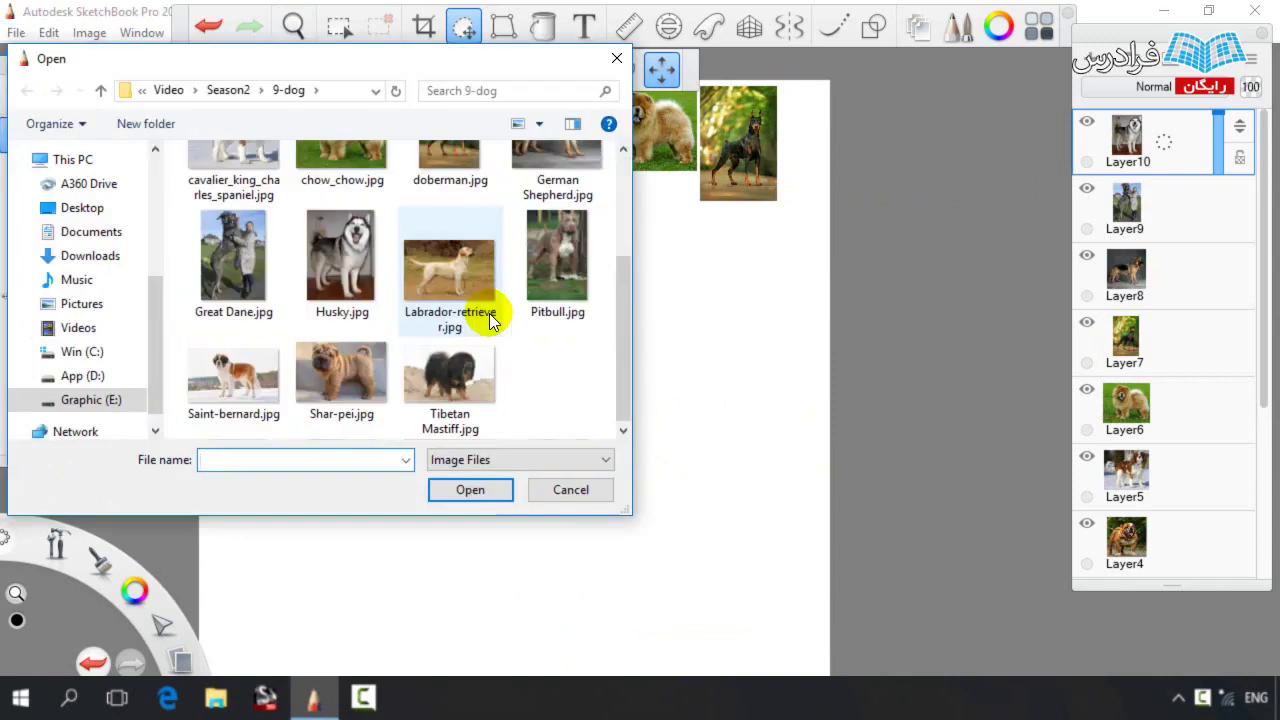
{"action": "double_click", "coordinate": [555, 420]}
{"action": "left_click_drag", "start_coordinate": [641, 408], "coordinate": [794, 415]}
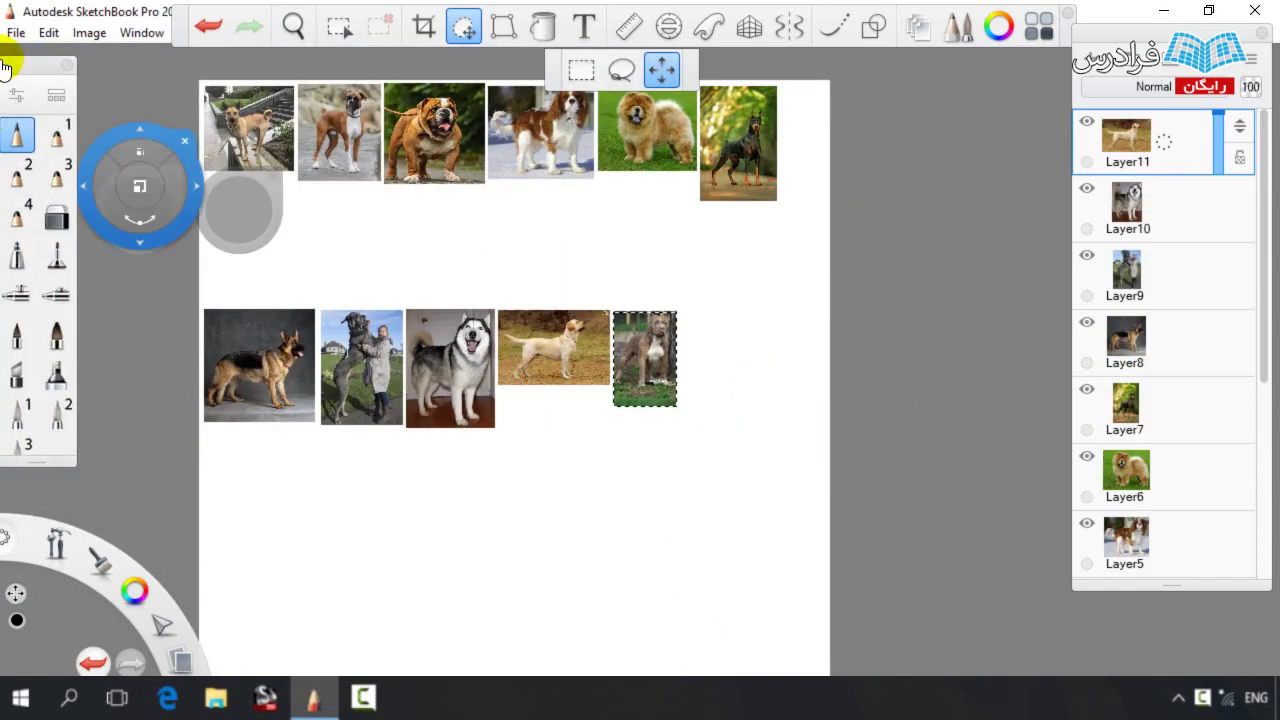
Add Saint-bernard.jpg and place it at the end of the second row after the pitbull
{"action": "left_click", "coordinate": [16, 33]}
{"action": "left_click", "coordinate": [63, 222]}
{"action": "scroll", "coordinate": [429, 304], "scroll_direction": "down", "scroll_amount": 3}
{"action": "double_click", "coordinate": [251, 371]}
{"action": "left_click_drag", "start_coordinate": [345, 404], "coordinate": [529, 400]}
Add Shar-pei.jpg and place it at the canvas's left edge to begin a third row of photos
{"action": "left_click", "coordinate": [16, 33]}
{"action": "left_click", "coordinate": [63, 222]}
{"action": "double_click", "coordinate": [341, 378]}
{"action": "left_click_drag", "start_coordinate": [384, 425], "coordinate": [180, 578]}
{"action": "left_click_drag", "start_coordinate": [508, 591], "coordinate": [462, 597]}
{"action": "left_click_drag", "start_coordinate": [483, 549], "coordinate": [464, 550]}
Add Tibetan Mastiff.jpg and place it in the third row beside the Shar-pei
{"action": "left_click", "coordinate": [16, 33]}
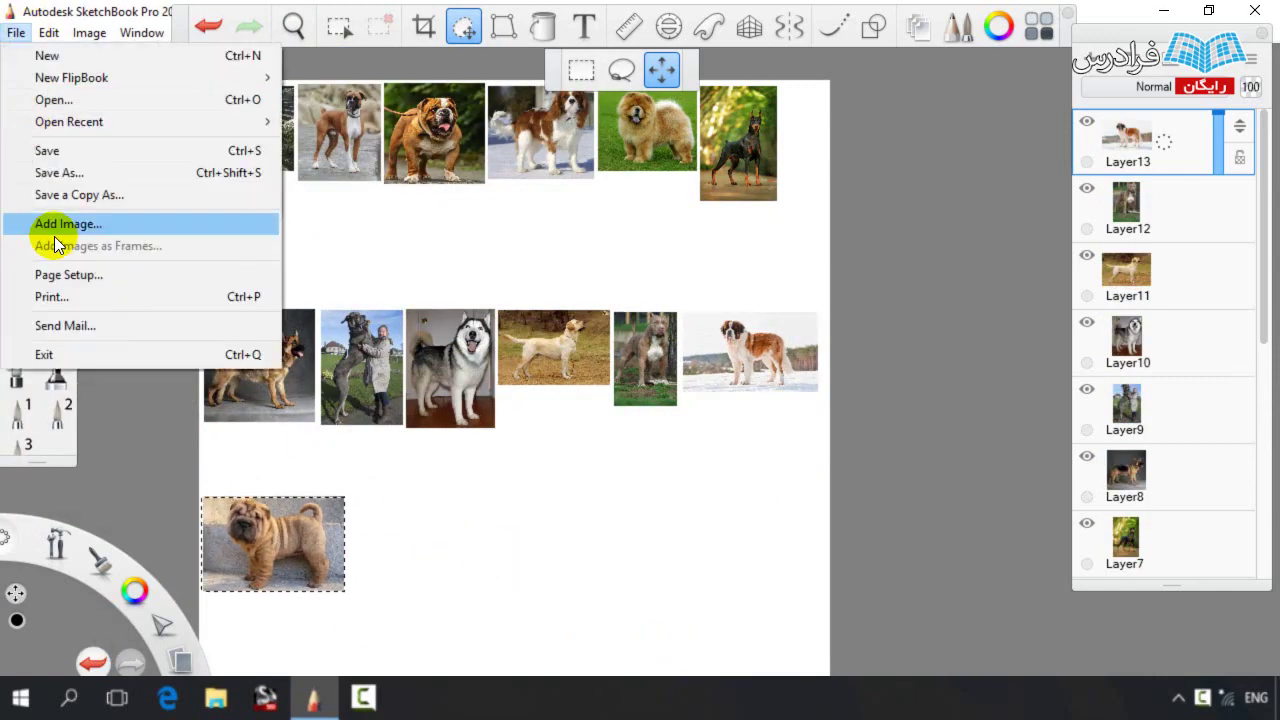
{"action": "left_click", "coordinate": [63, 222]}
{"action": "double_click", "coordinate": [443, 368]}
{"action": "left_click_drag", "start_coordinate": [420, 398], "coordinate": [368, 589]}
Examine the imported dog photos up close, one after another
{"action": "left_click", "coordinate": [293, 26]}
{"action": "left_click_drag", "start_coordinate": [371, 231], "coordinate": [722, 600]}
{"action": "scroll", "coordinate": [567, 290], "scroll_direction": "up", "scroll_amount": 8}
{"action": "scroll", "coordinate": [623, 320], "scroll_direction": "up", "scroll_amount": 2}
{"action": "left_click_drag", "start_coordinate": [623, 320], "coordinate": [733, 364]}
{"action": "key", "text": "space"}
{"action": "left_click_drag", "start_coordinate": [852, 311], "coordinate": [272, 283]}
{"action": "left_click_drag", "start_coordinate": [929, 313], "coordinate": [340, 289]}
{"action": "left_click_drag", "start_coordinate": [918, 286], "coordinate": [412, 292]}
{"action": "left_click_drag", "start_coordinate": [822, 263], "coordinate": [671, 120]}
Set the Hard Pencil opacity to 15% and sketch the sides and lower curve of a dog's head on the blank area
{"action": "scroll", "coordinate": [540, 450], "scroll_direction": "down", "scroll_amount": 5}
{"action": "mouse_move", "coordinate": [517, 479]}
{"action": "left_mouse_down"}
{"action": "mouse_move", "coordinate": [608, 407]}
{"action": "mouse_move", "coordinate": [809, 380]}
{"action": "mouse_move", "coordinate": [640, 343]}
{"action": "mouse_move", "coordinate": [777, 349]}
{"action": "mouse_move", "coordinate": [452, 309]}
{"action": "mouse_move", "coordinate": [530, 280]}
{"action": "mouse_move", "coordinate": [645, 290]}
{"action": "mouse_move", "coordinate": [813, 485]}
{"action": "mouse_move", "coordinate": [695, 194]}
{"action": "mouse_move", "coordinate": [843, 509]}
{"action": "mouse_move", "coordinate": [541, 508]}
{"action": "mouse_move", "coordinate": [562, 409]}
{"action": "mouse_move", "coordinate": [904, 323]}
{"action": "mouse_move", "coordinate": [424, 299]}
{"action": "left_mouse_up"}
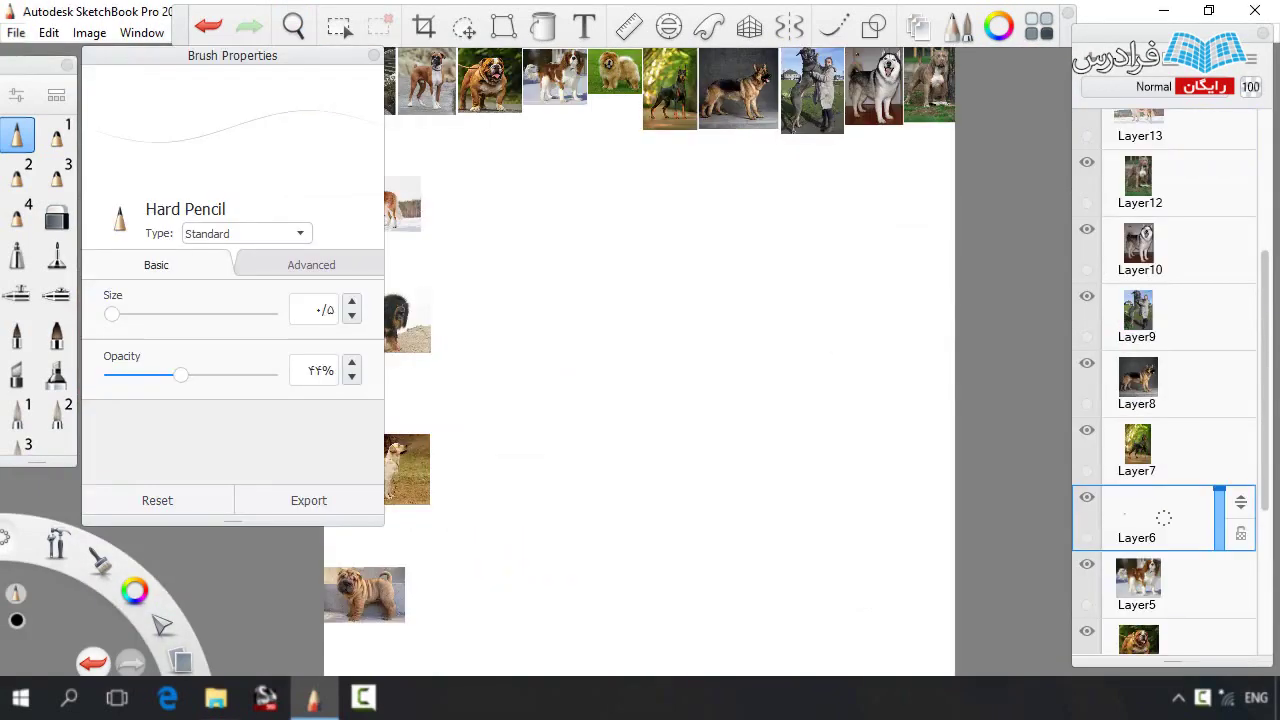
{"action": "mouse_move", "coordinate": [537, 575]}
{"action": "left_mouse_down"}
{"action": "mouse_move", "coordinate": [519, 475]}
{"action": "mouse_move", "coordinate": [729, 434]}
{"action": "mouse_move", "coordinate": [591, 440]}
{"action": "left_mouse_up"}
{"action": "left_click_drag", "start_coordinate": [180, 374], "coordinate": [133, 374]}
{"action": "key", "text": "space"}
{"action": "mouse_move", "coordinate": [548, 176]}
{"action": "left_mouse_down"}
{"action": "mouse_move", "coordinate": [509, 286]}
{"action": "mouse_move", "coordinate": [520, 336]}
{"action": "left_mouse_up"}
{"action": "left_click_drag", "start_coordinate": [610, 346], "coordinate": [693, 384]}
{"action": "left_click_drag", "start_coordinate": [763, 287], "coordinate": [778, 225]}
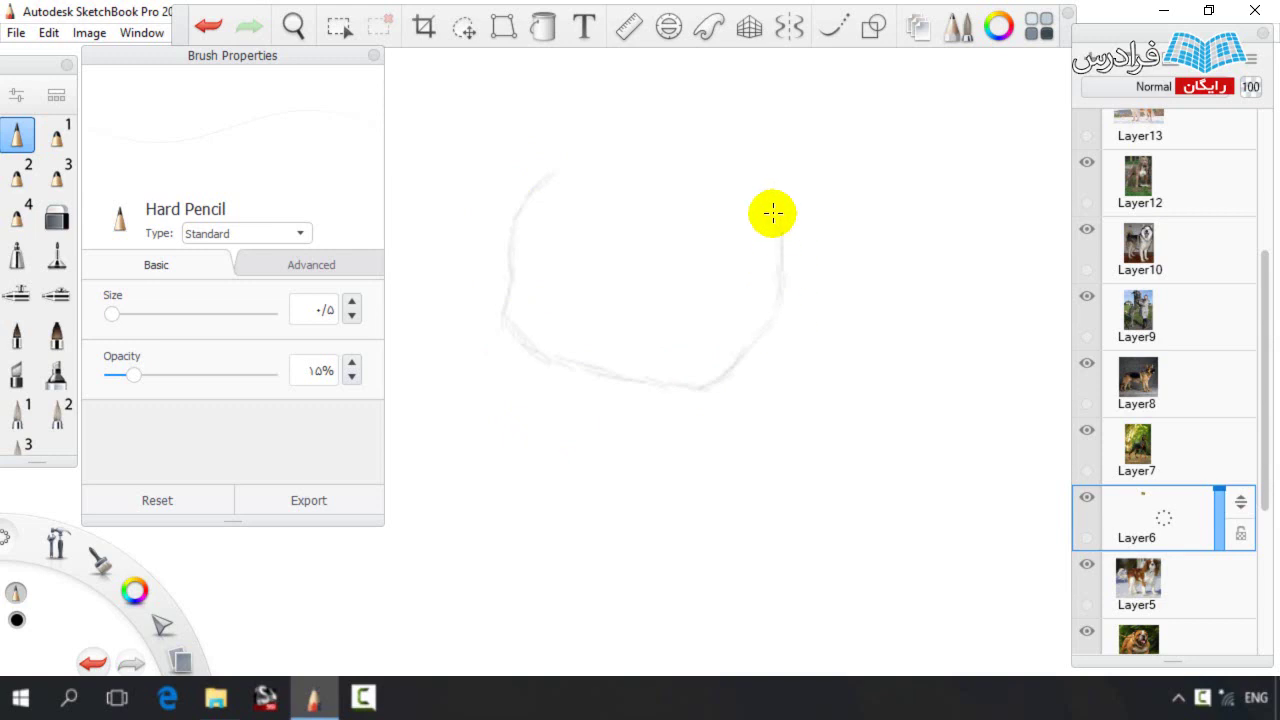
Reinforce the sides of the head and close its outline across the top
{"action": "key", "text": "space"}
{"action": "left_click_drag", "start_coordinate": [740, 276], "coordinate": [755, 336]}
{"action": "mouse_move", "coordinate": [534, 277]}
{"action": "left_mouse_down"}
{"action": "mouse_move", "coordinate": [565, 241]}
{"action": "mouse_move", "coordinate": [523, 318]}
{"action": "left_mouse_up"}
{"action": "key", "text": "e"}
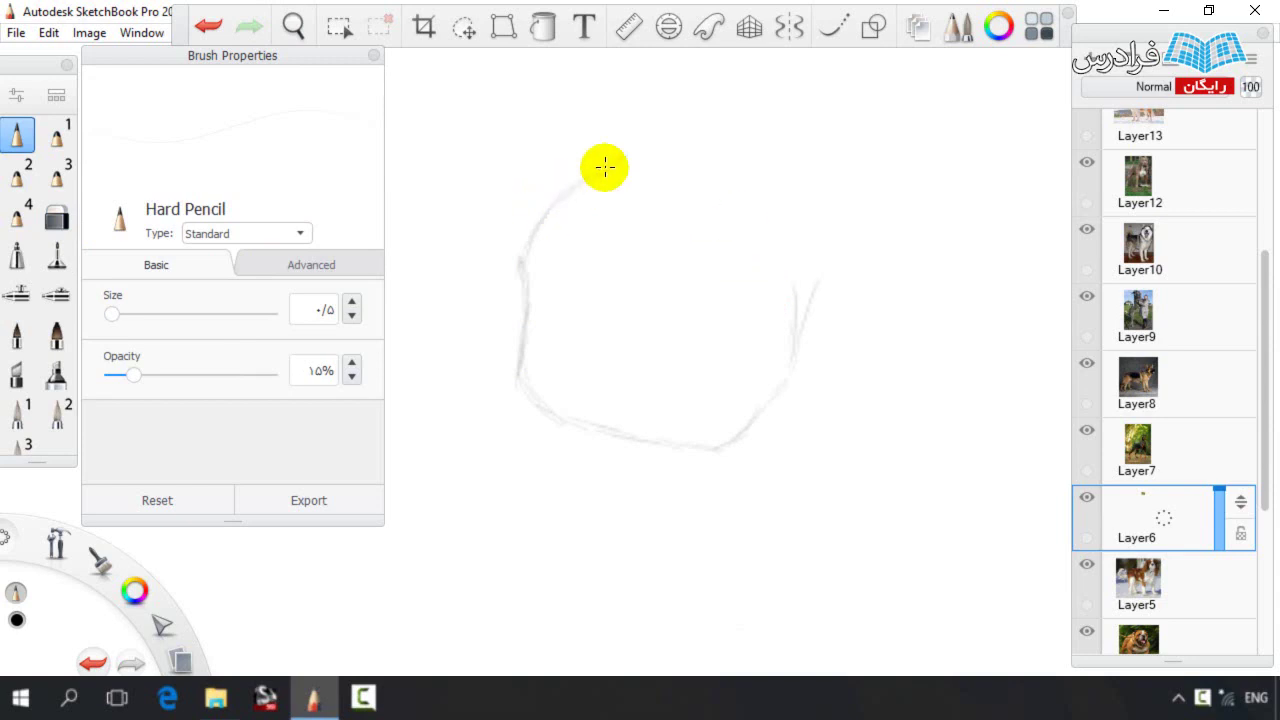
{"action": "left_click_drag", "start_coordinate": [800, 187], "coordinate": [805, 255]}
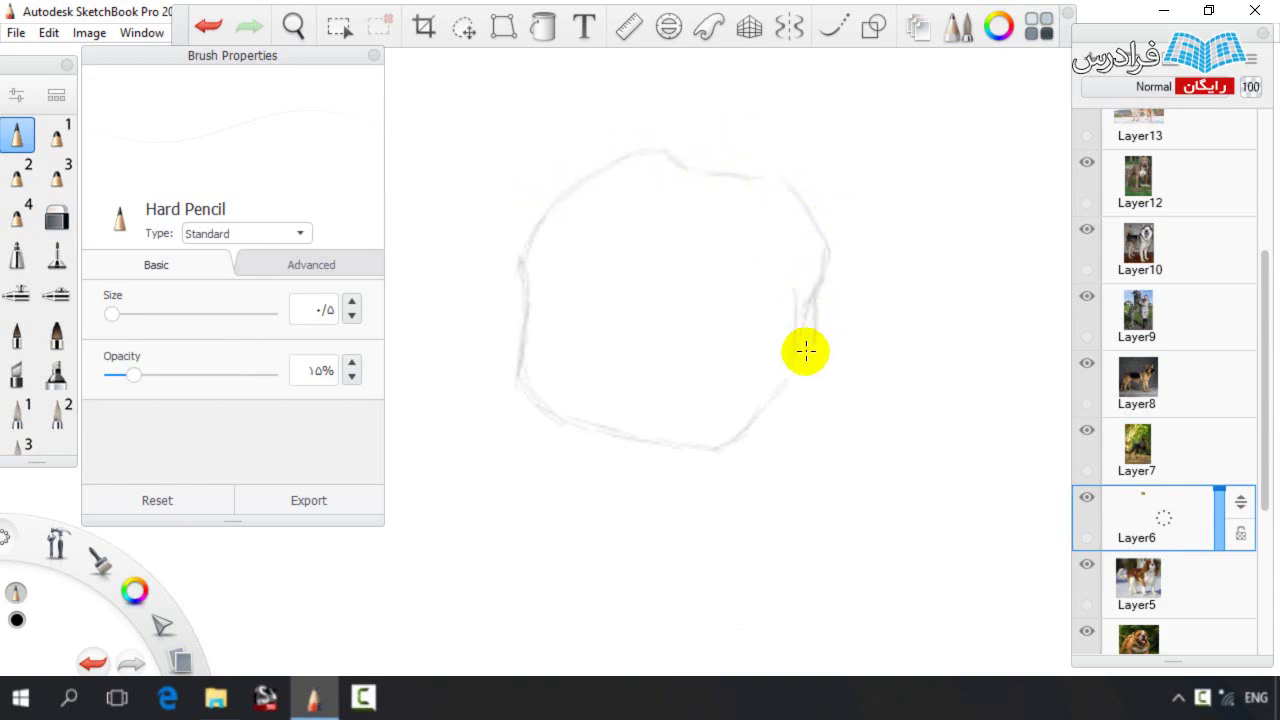
Erase the overlapping strokes at the head's right cheek and redraw that side's contour
{"action": "key", "text": "e"}
{"action": "key", "text": "e"}
{"action": "left_click_drag", "start_coordinate": [796, 265], "coordinate": [789, 363]}
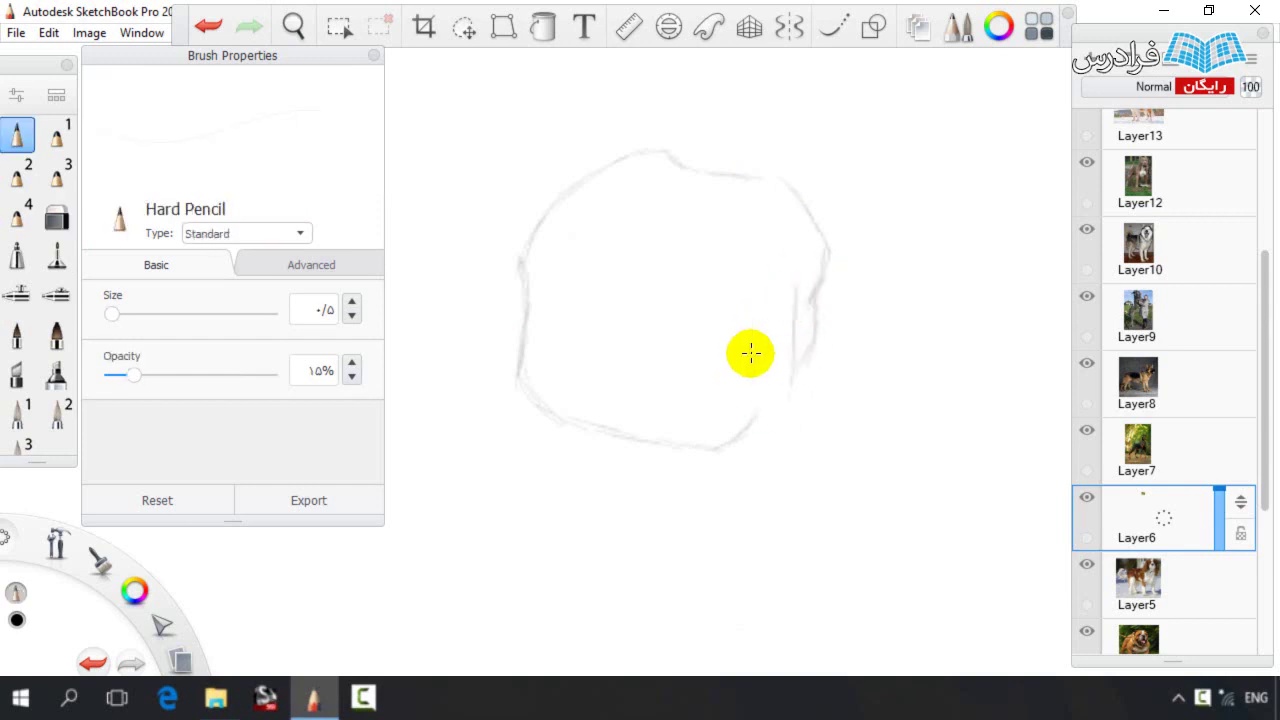
{"action": "key", "text": "e"}
{"action": "key", "text": "e"}
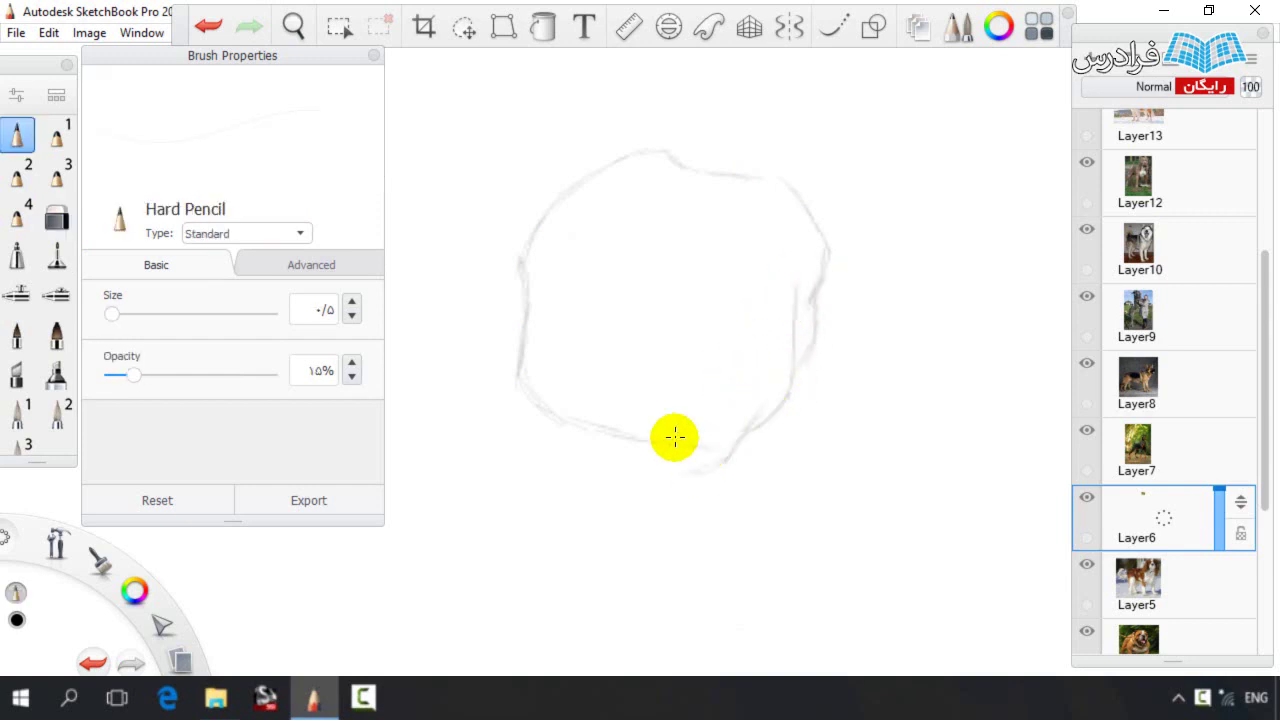
Clean up and redraw the chin curve, then add both ears to the head outline
{"action": "key", "text": "e"}
{"action": "key", "text": "e"}
{"action": "key", "text": "e"}
{"action": "key", "text": "e"}
{"action": "left_click_drag", "start_coordinate": [609, 254], "coordinate": [688, 247]}
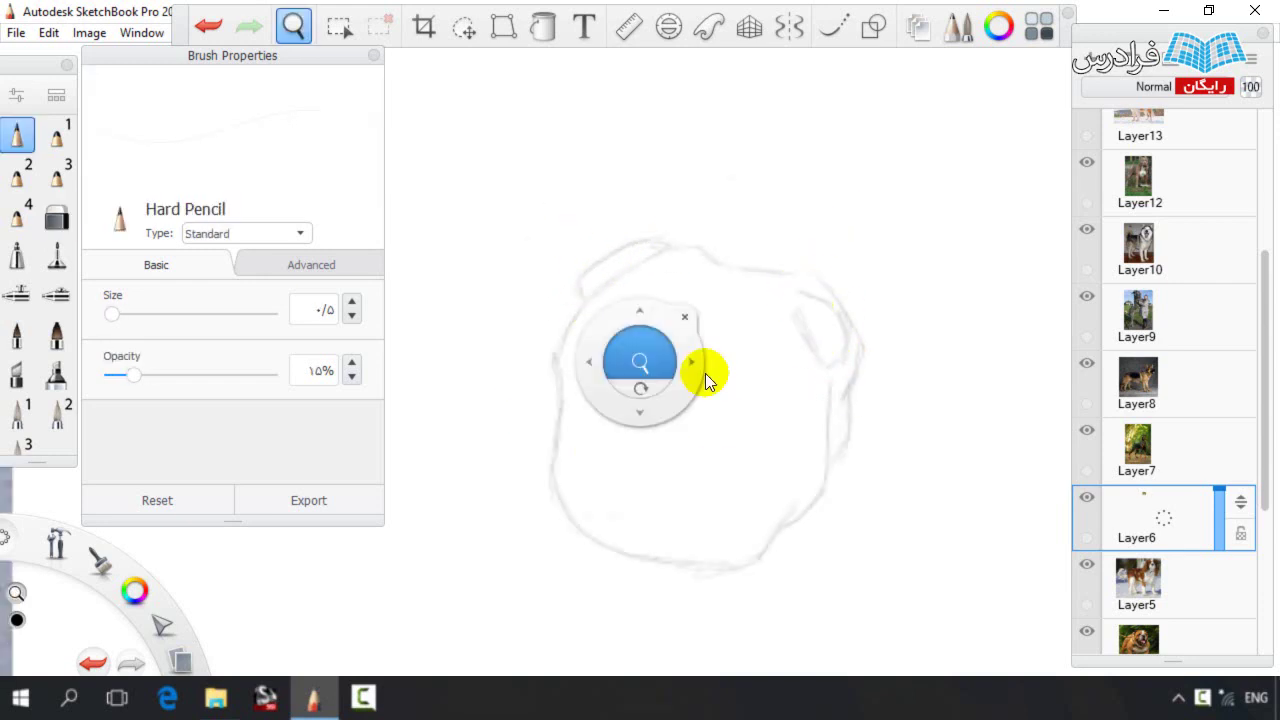
Sketch the chest line below the head and the near front leg with its paw
{"action": "scroll", "coordinate": [716, 422], "scroll_direction": "down", "scroll_amount": 2}
{"action": "left_click_drag", "start_coordinate": [716, 410], "coordinate": [640, 254]}
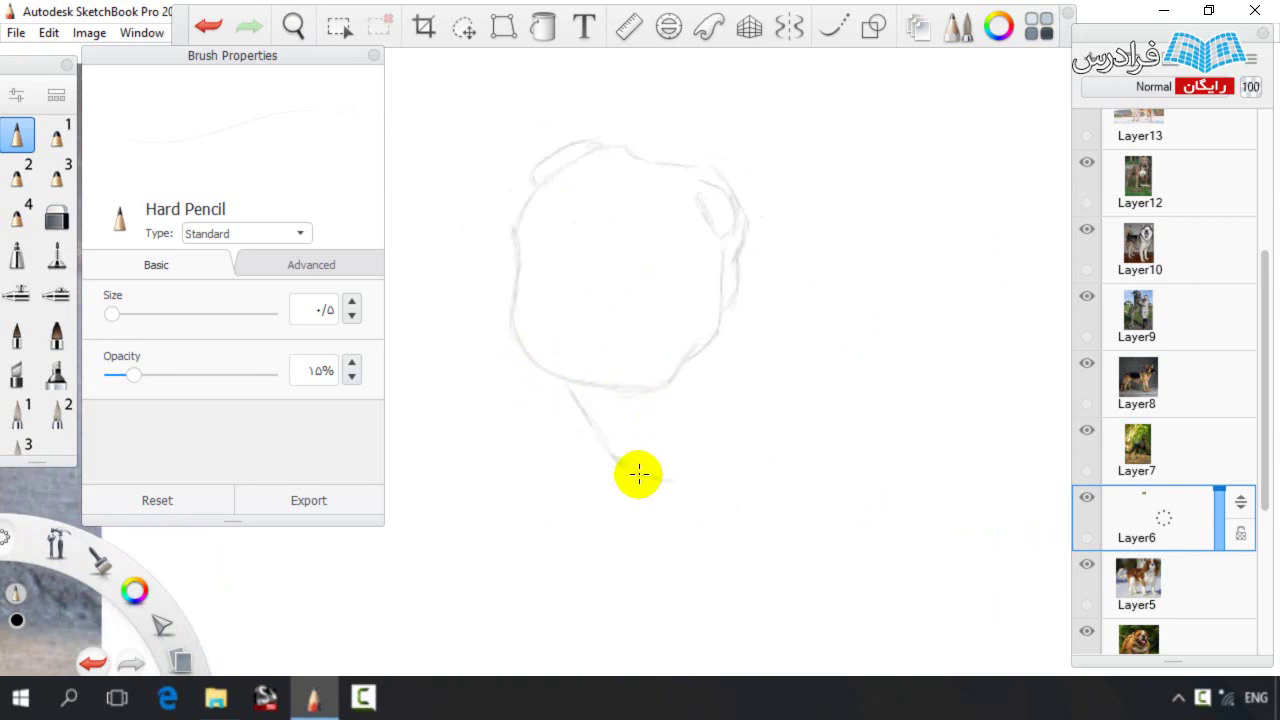
{"action": "scroll", "coordinate": [686, 427], "scroll_direction": "down", "scroll_amount": 2}
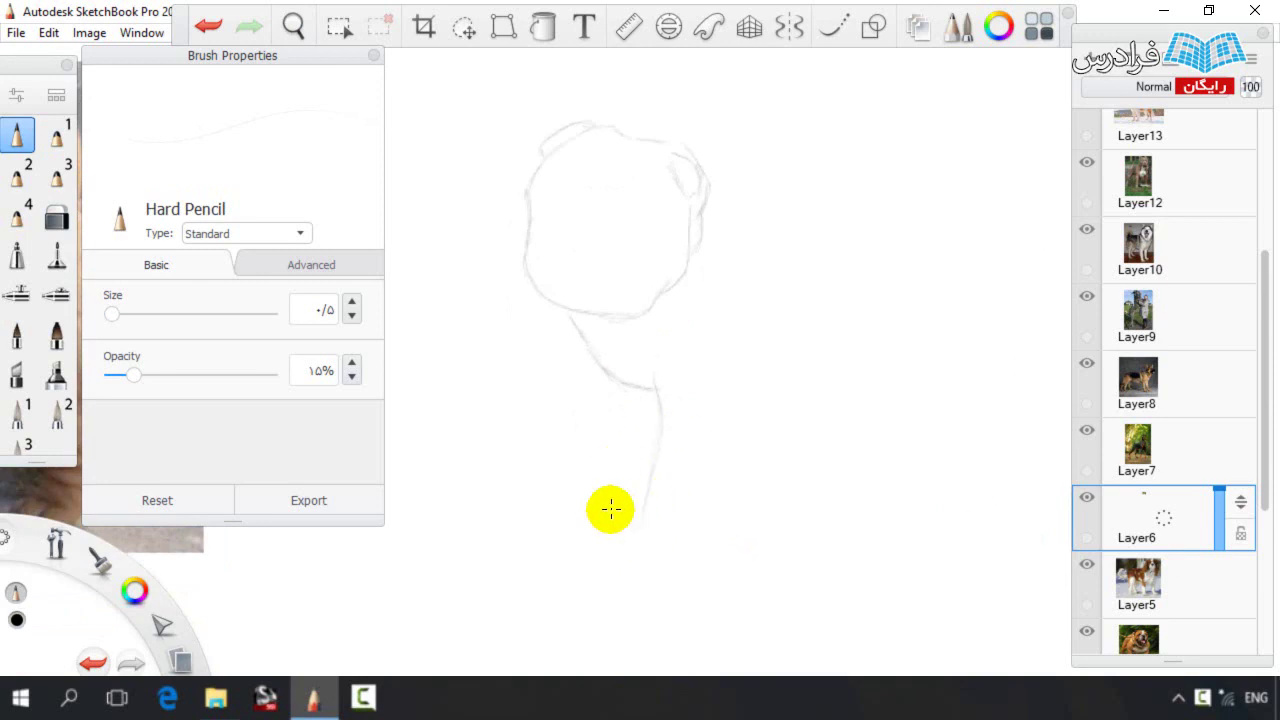
{"action": "key", "text": "e"}
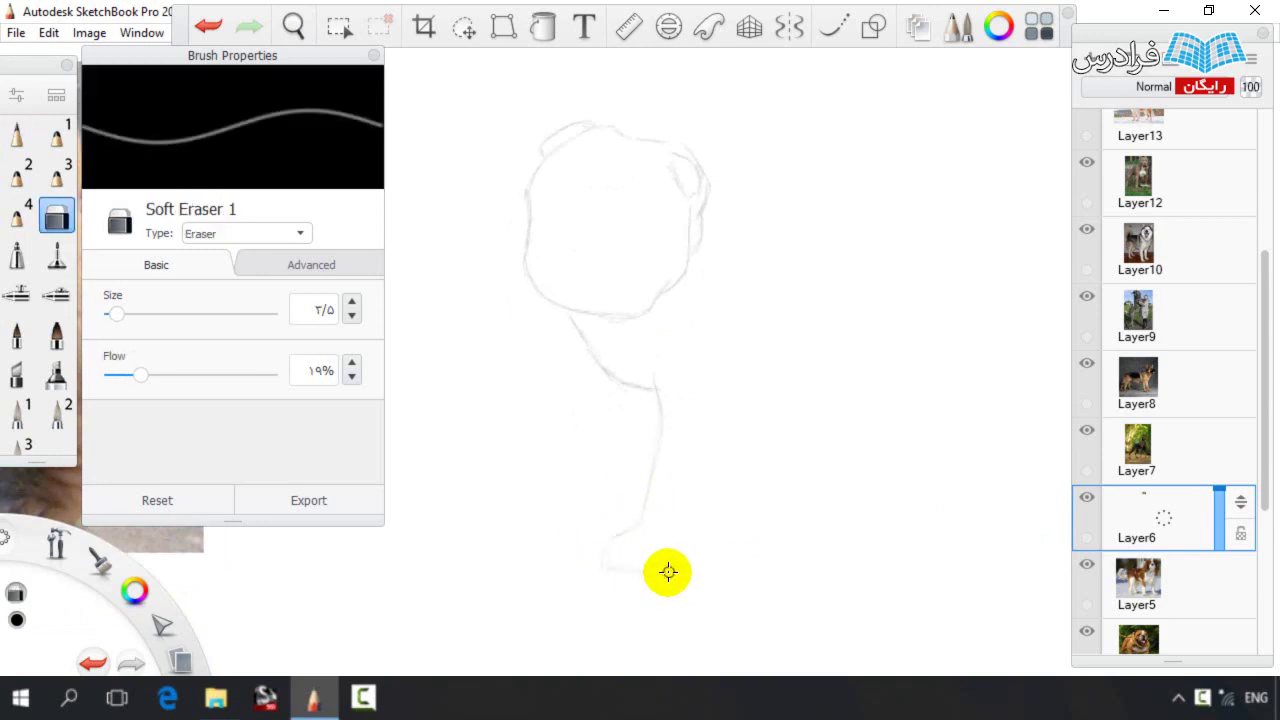
{"action": "key", "text": "e"}
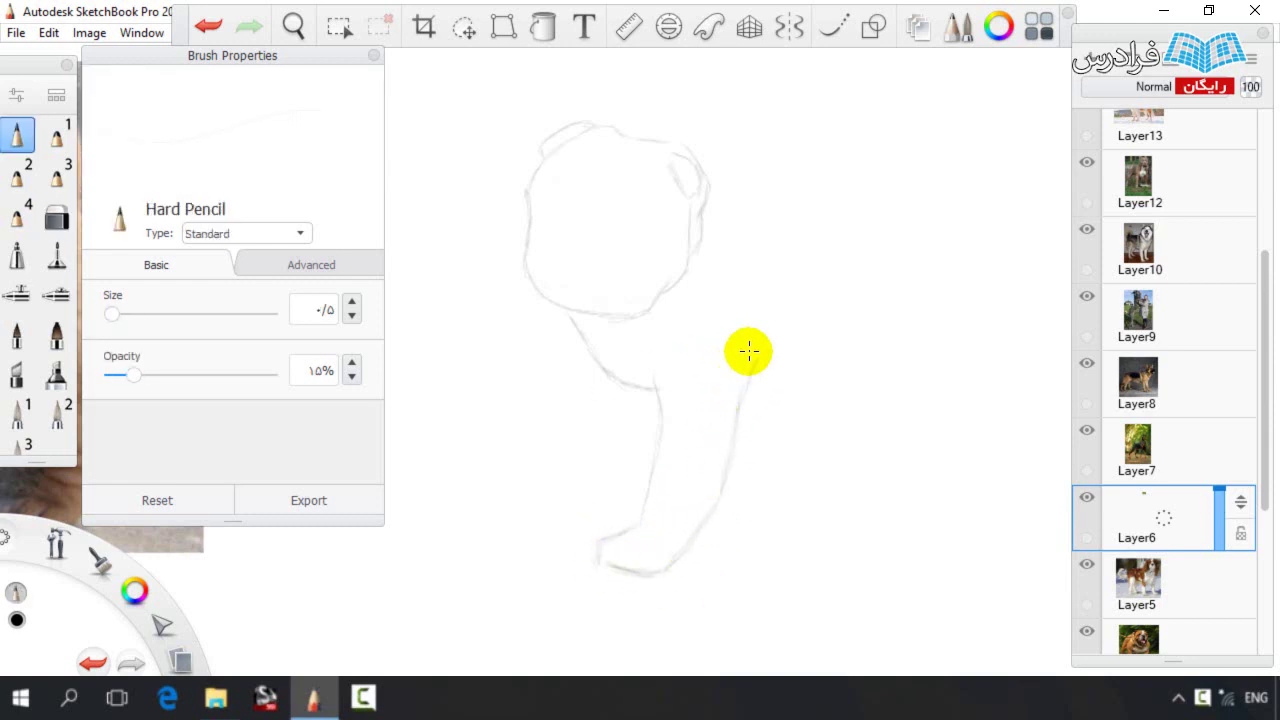
Lasso the dog's head, enlarge it slightly and clean up where it meets the chest
{"action": "left_click", "coordinate": [463, 26]}
{"action": "mouse_move", "coordinate": [500, 123]}
{"action": "left_mouse_down"}
{"action": "mouse_move", "coordinate": [600, 69]}
{"action": "mouse_move", "coordinate": [677, 268]}
{"action": "mouse_move", "coordinate": [621, 285]}
{"action": "mouse_move", "coordinate": [718, 247]}
{"action": "mouse_move", "coordinate": [728, 262]}
{"action": "left_mouse_up"}
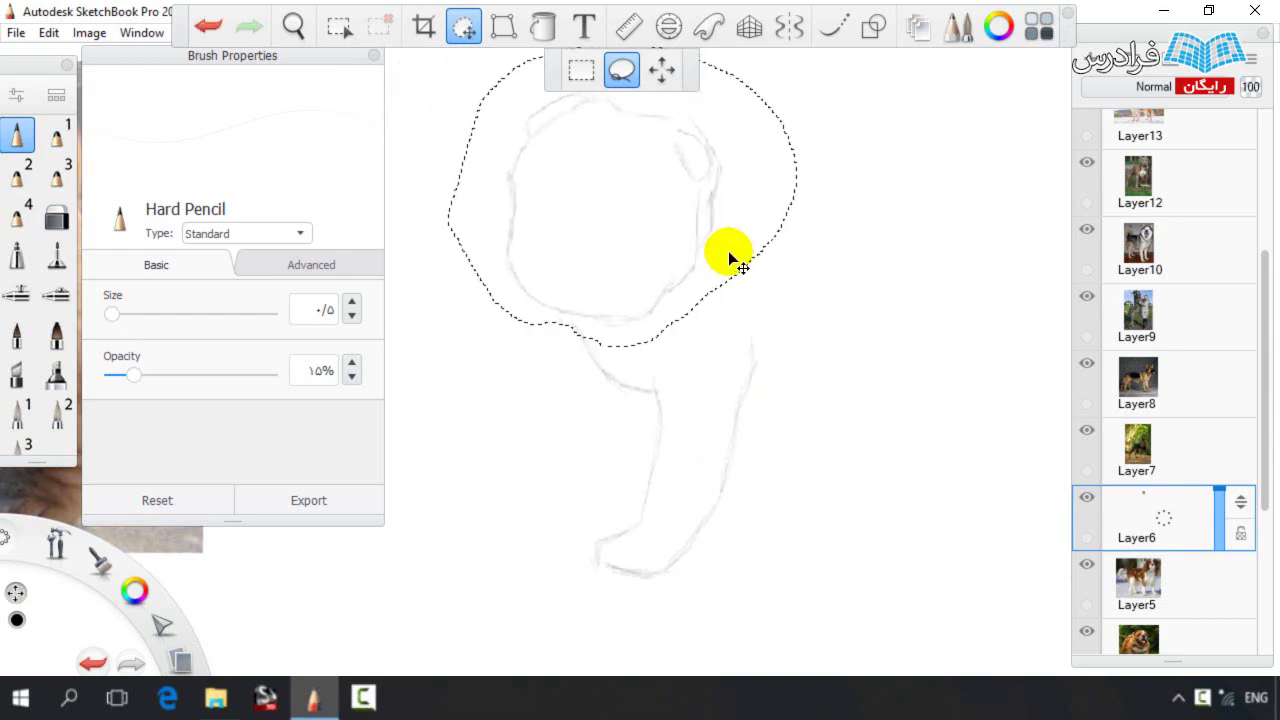
{"action": "key", "text": "e"}
{"action": "key", "text": "e"}
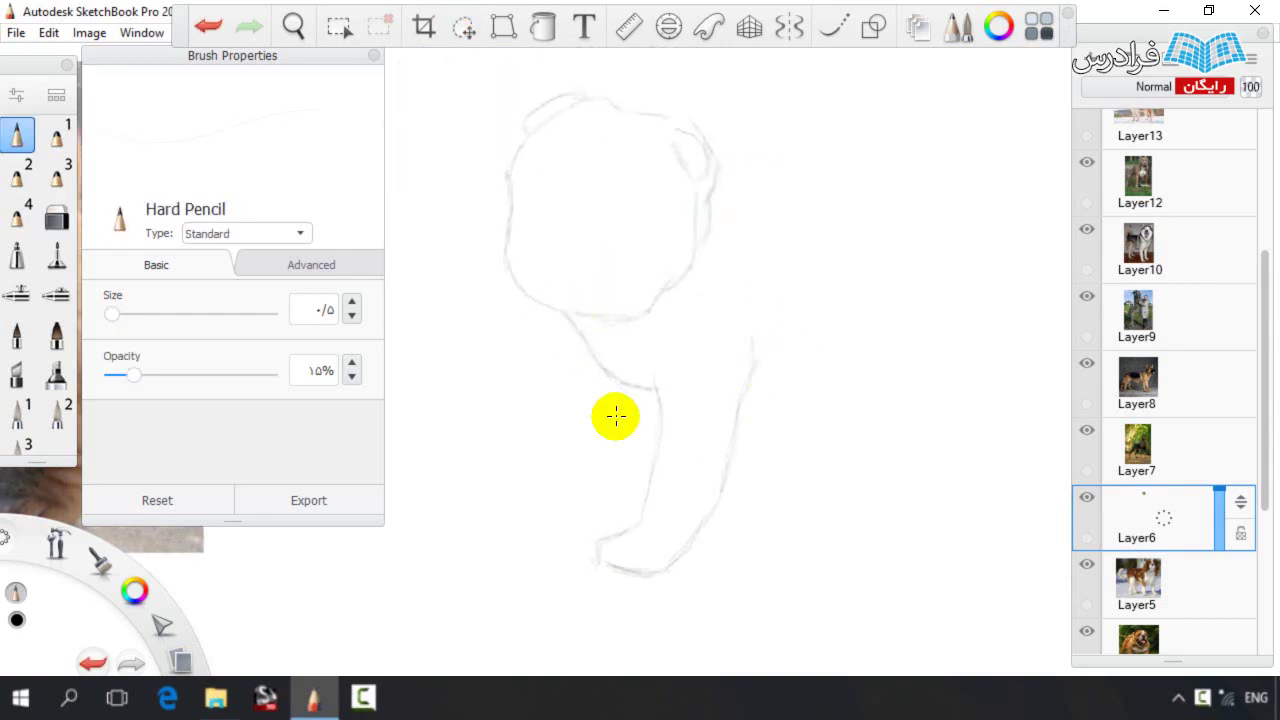
Sketch the second front leg with its paw and the shoulder line behind the head
{"action": "left_click_drag", "start_coordinate": [604, 374], "coordinate": [583, 476]}
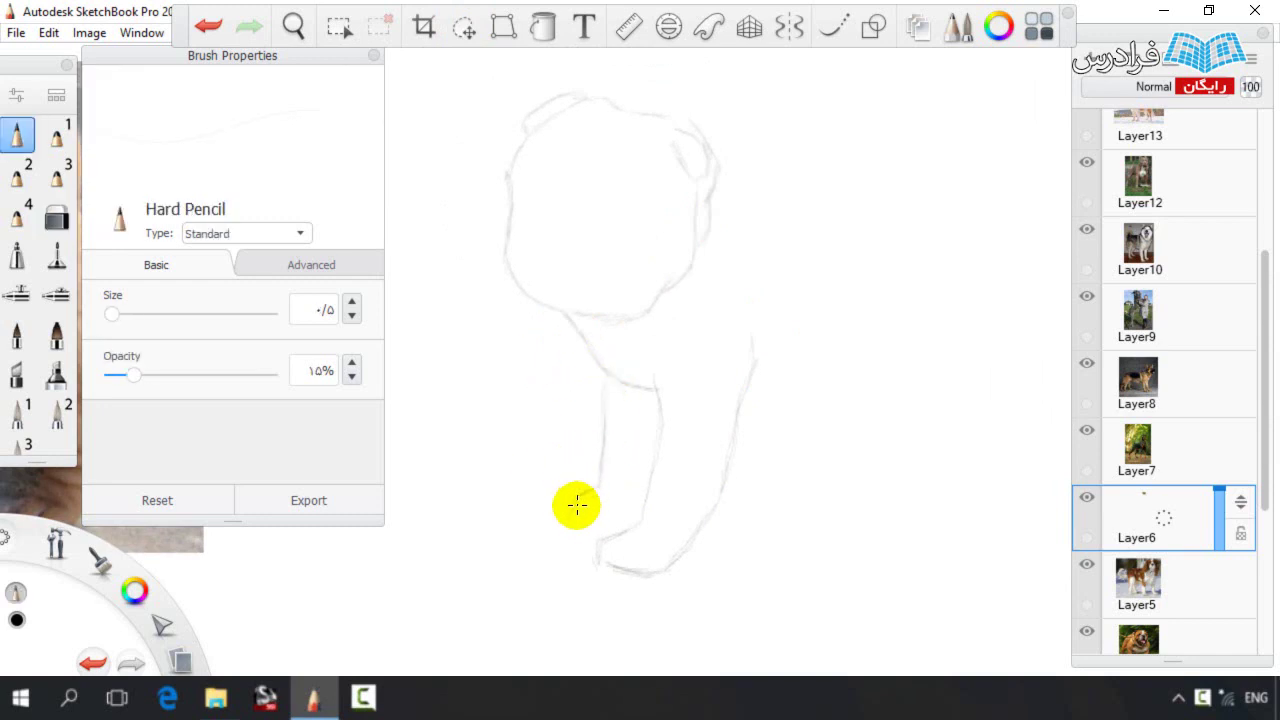
{"action": "left_click_drag", "start_coordinate": [788, 346], "coordinate": [706, 394]}
{"action": "left_click_drag", "start_coordinate": [649, 228], "coordinate": [672, 290]}
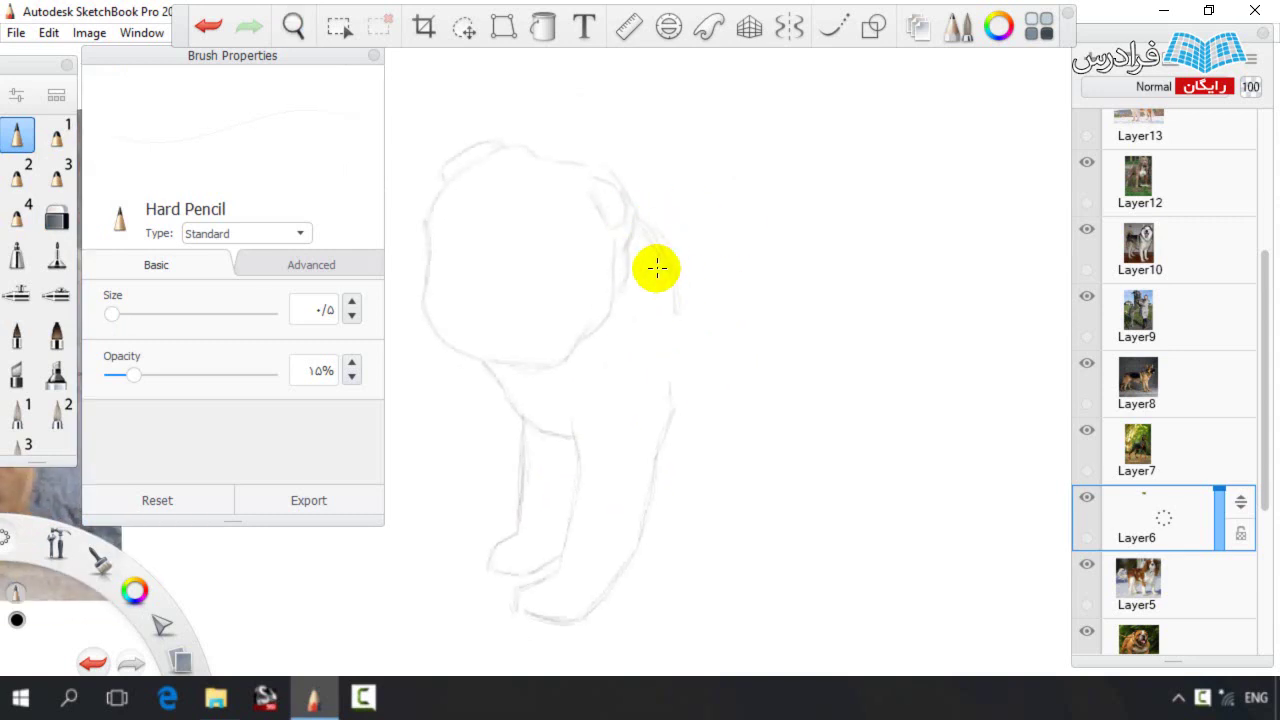
{"action": "key", "text": "e"}
{"action": "key", "text": "e"}
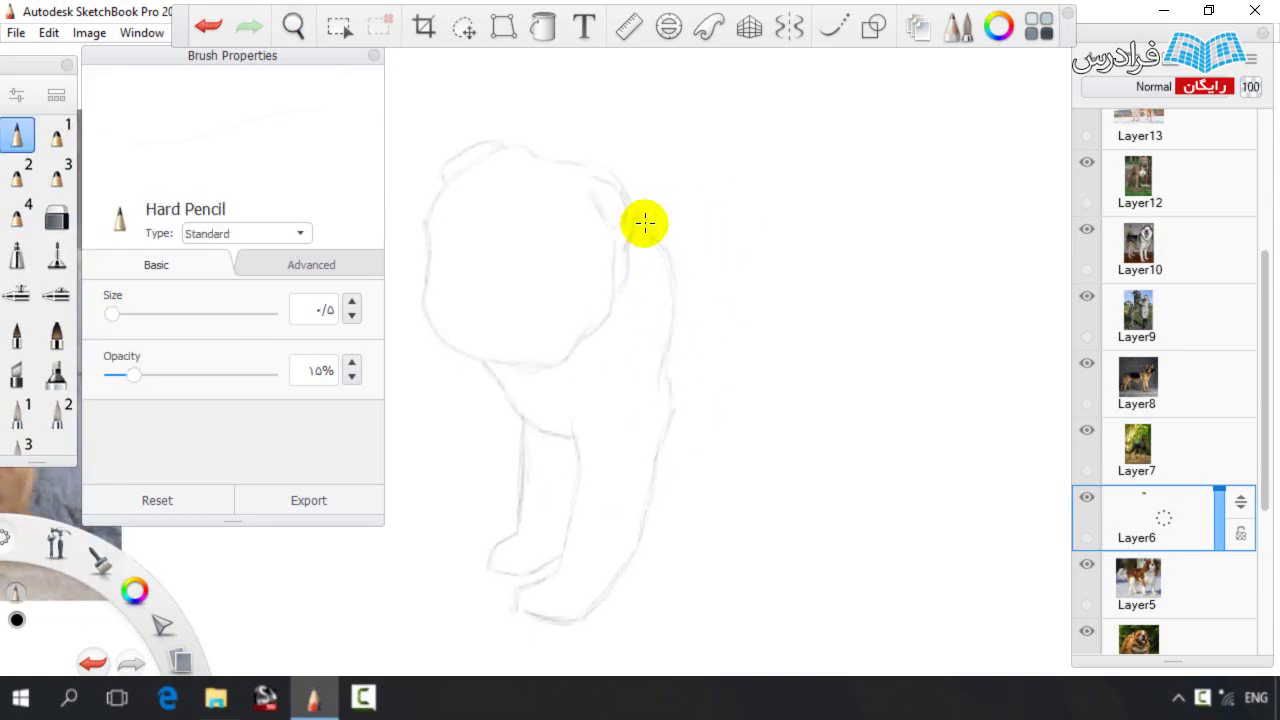
Sketch the dog's back and belly lines and the curve joining them at the rear of the torso
{"action": "left_click_drag", "start_coordinate": [798, 337], "coordinate": [783, 354]}
{"action": "left_click_drag", "start_coordinate": [644, 241], "coordinate": [740, 247]}
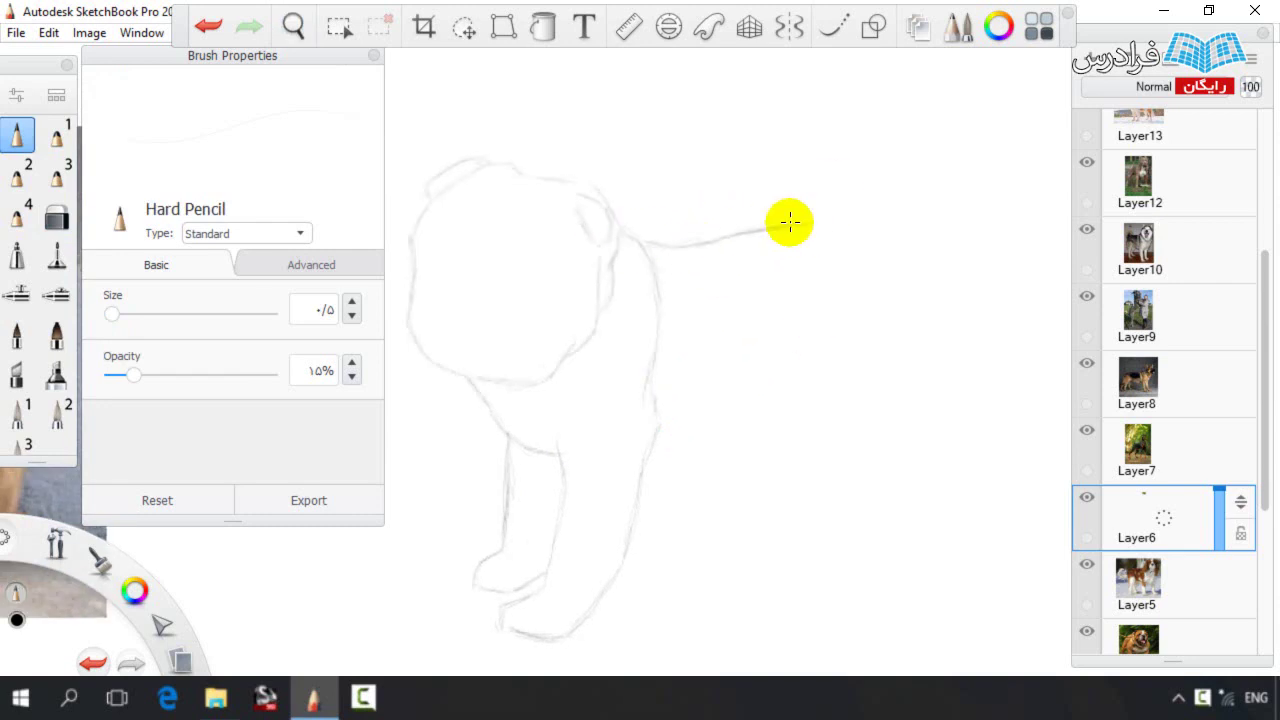
{"action": "left_click_drag", "start_coordinate": [653, 456], "coordinate": [728, 452]}
{"action": "left_click_drag", "start_coordinate": [774, 409], "coordinate": [815, 416]}
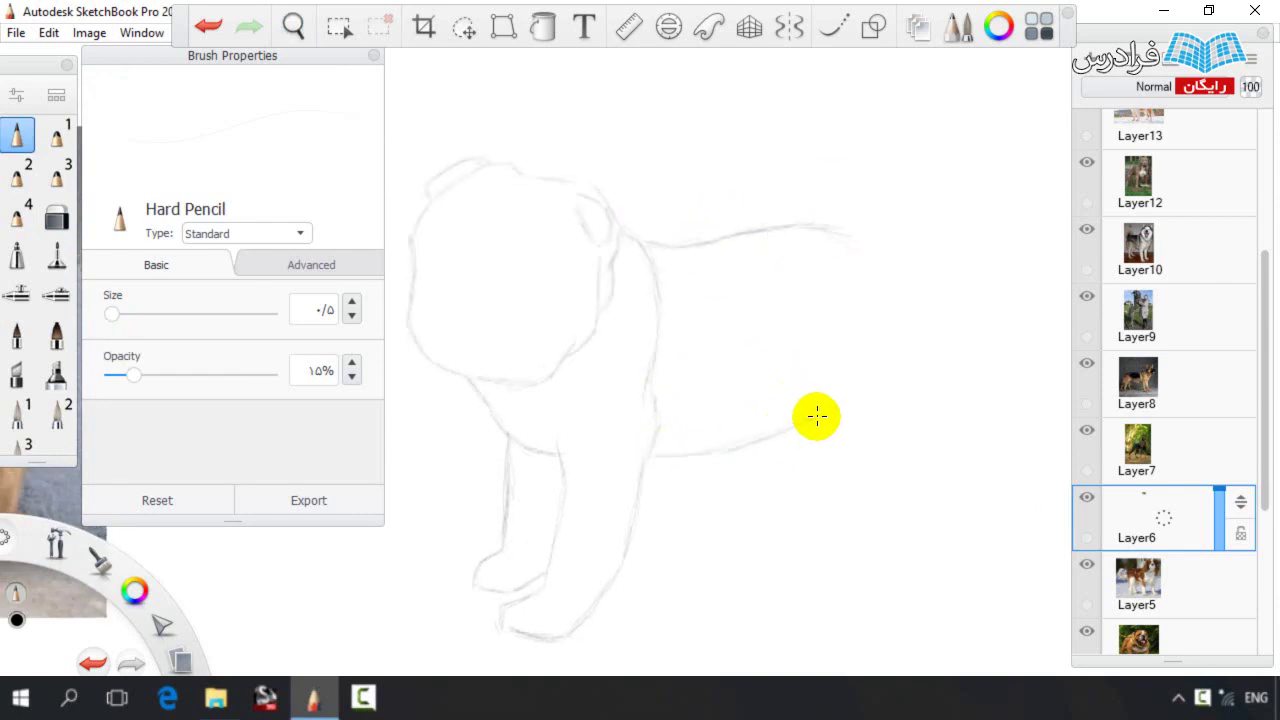
{"action": "left_click_drag", "start_coordinate": [841, 343], "coordinate": [823, 231]}
Sketch the hind leg with its paw and extend the back line over the rump
{"action": "scroll", "coordinate": [832, 336], "scroll_direction": "down", "scroll_amount": 1}
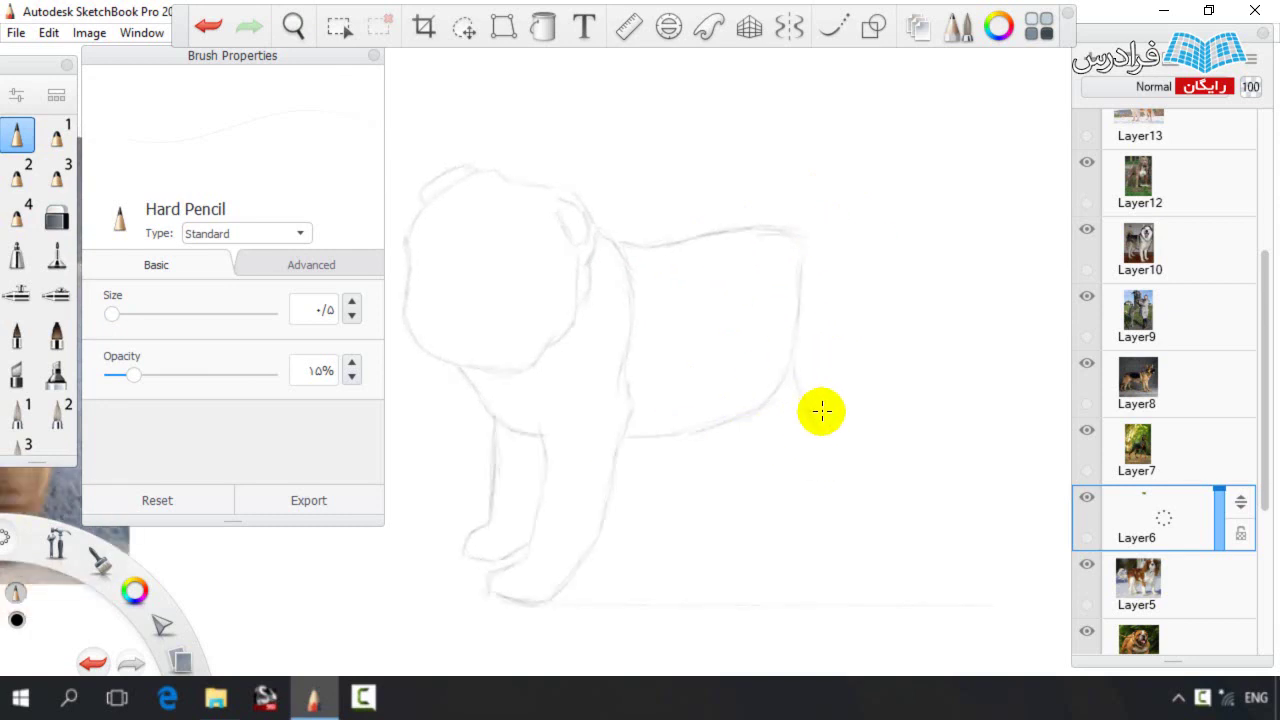
{"action": "left_click_drag", "start_coordinate": [854, 481], "coordinate": [862, 557]}
{"action": "left_click_drag", "start_coordinate": [866, 503], "coordinate": [865, 542]}
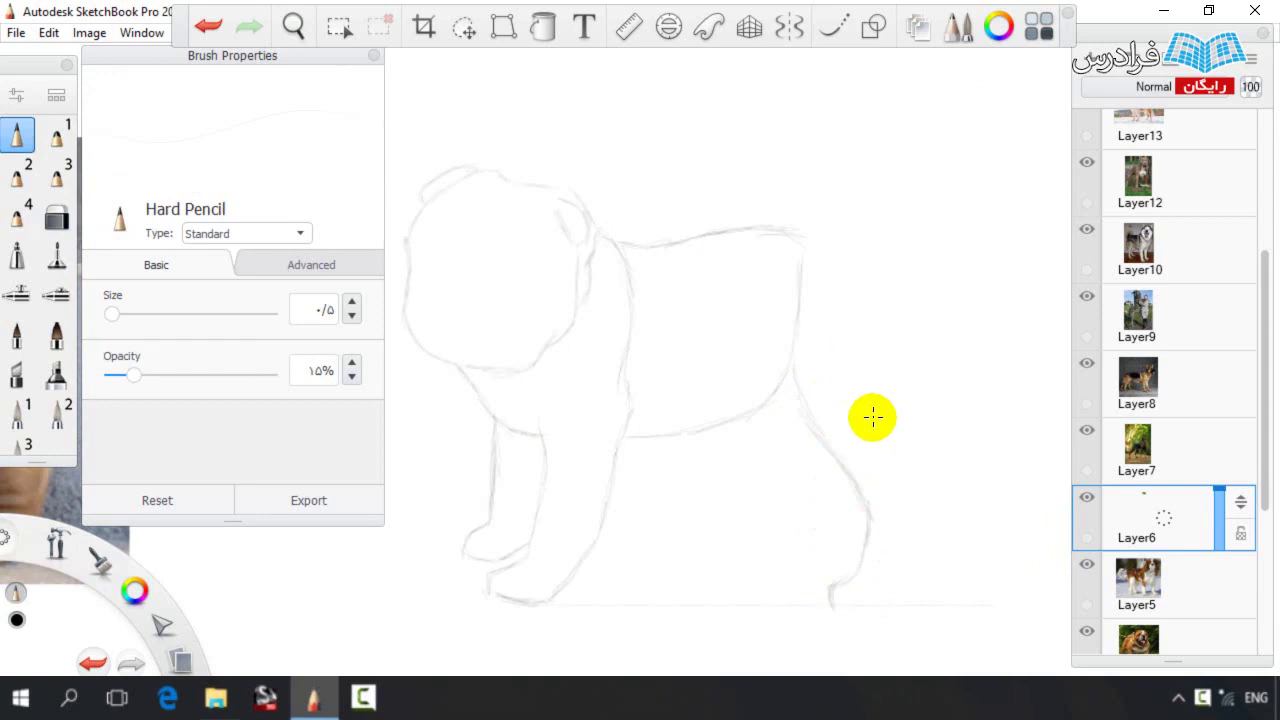
{"action": "key", "text": "e"}
{"action": "key", "text": "e"}
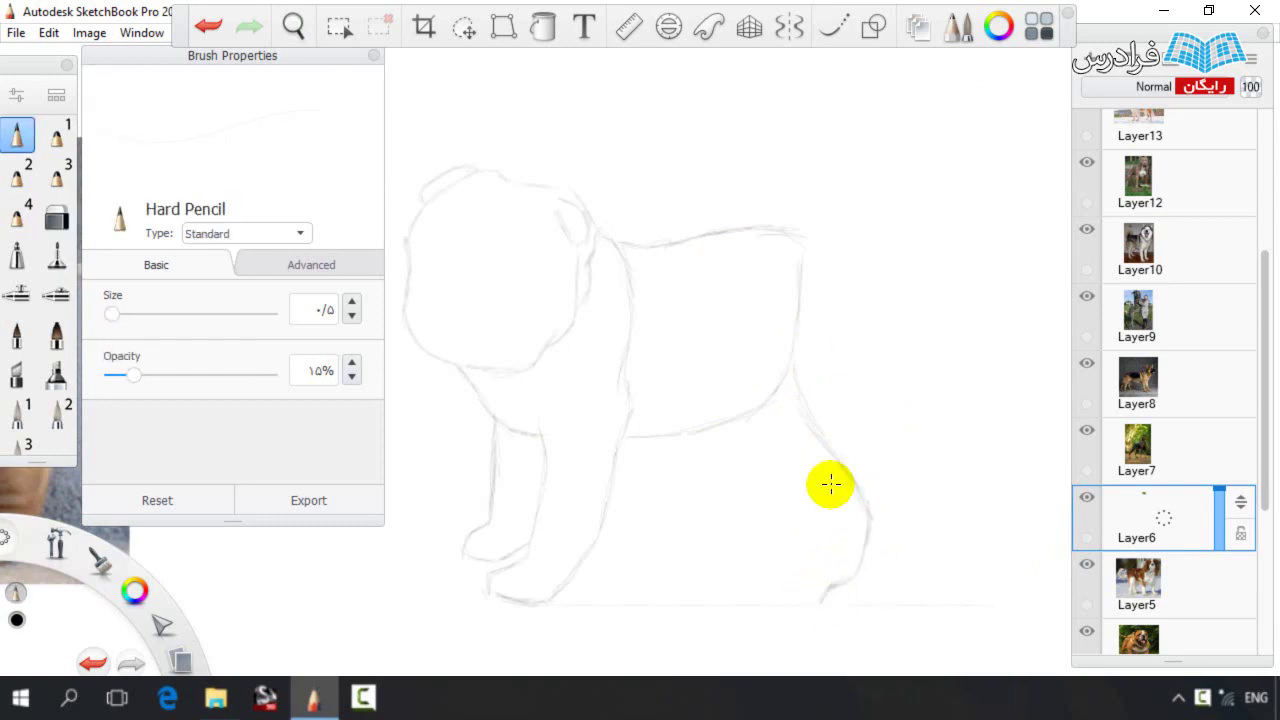
{"action": "left_click_drag", "start_coordinate": [826, 606], "coordinate": [880, 606]}
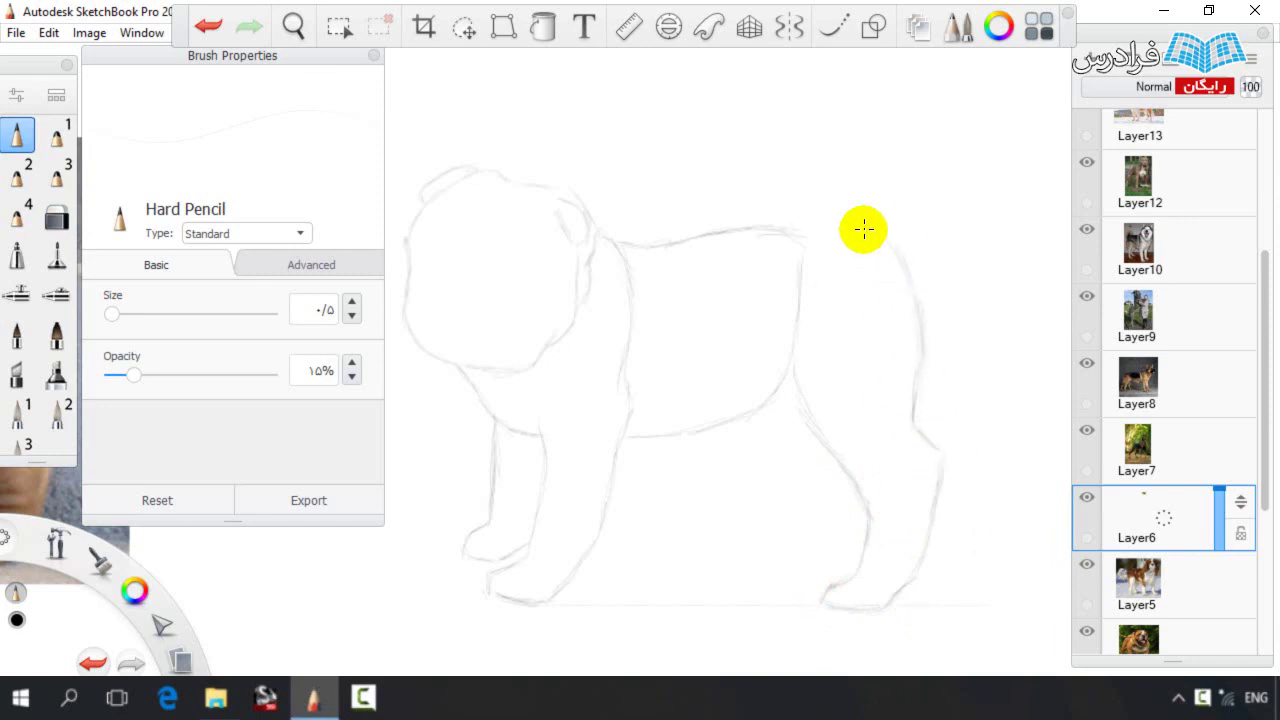
{"action": "left_click_drag", "start_coordinate": [780, 230], "coordinate": [866, 242]}
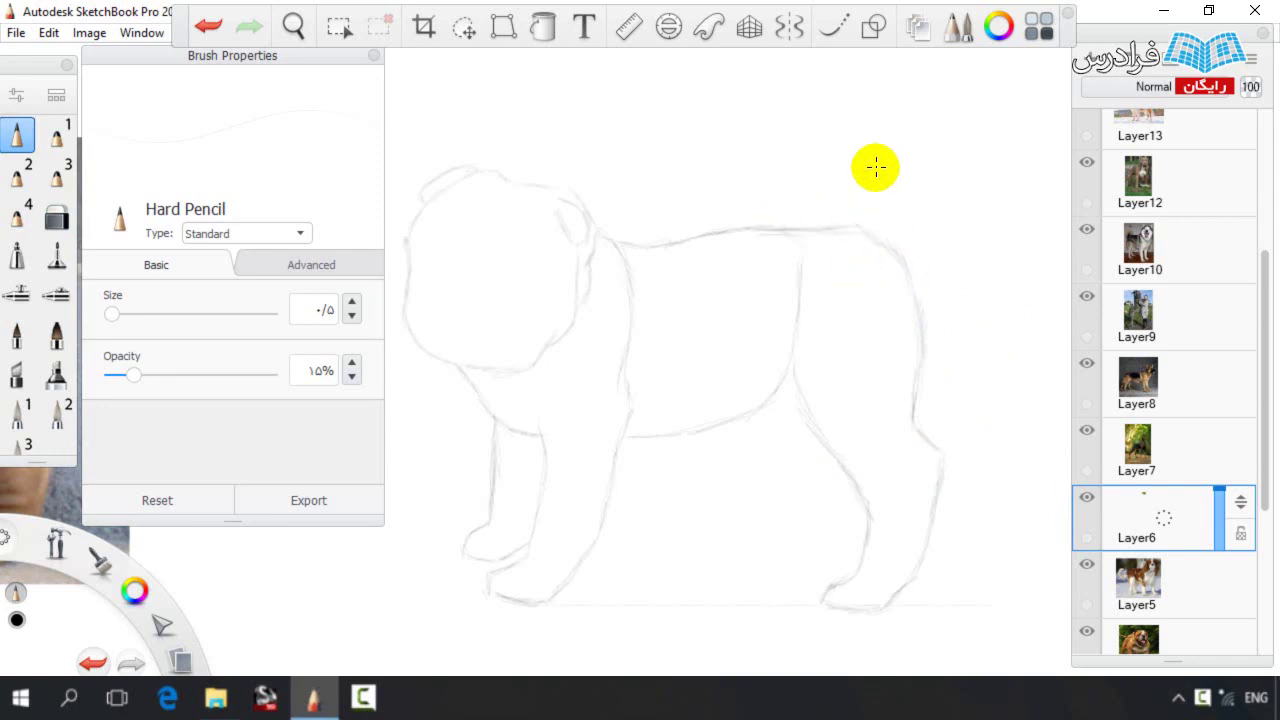
Lasso the lower part of the hind leg, reposition it slightly farther back and deselect it
{"action": "key", "text": "m"}
{"action": "left_click_drag", "start_coordinate": [806, 625], "coordinate": [884, 651]}
{"action": "key", "text": "v"}
{"action": "left_click_drag", "start_coordinate": [862, 551], "coordinate": [816, 525]}
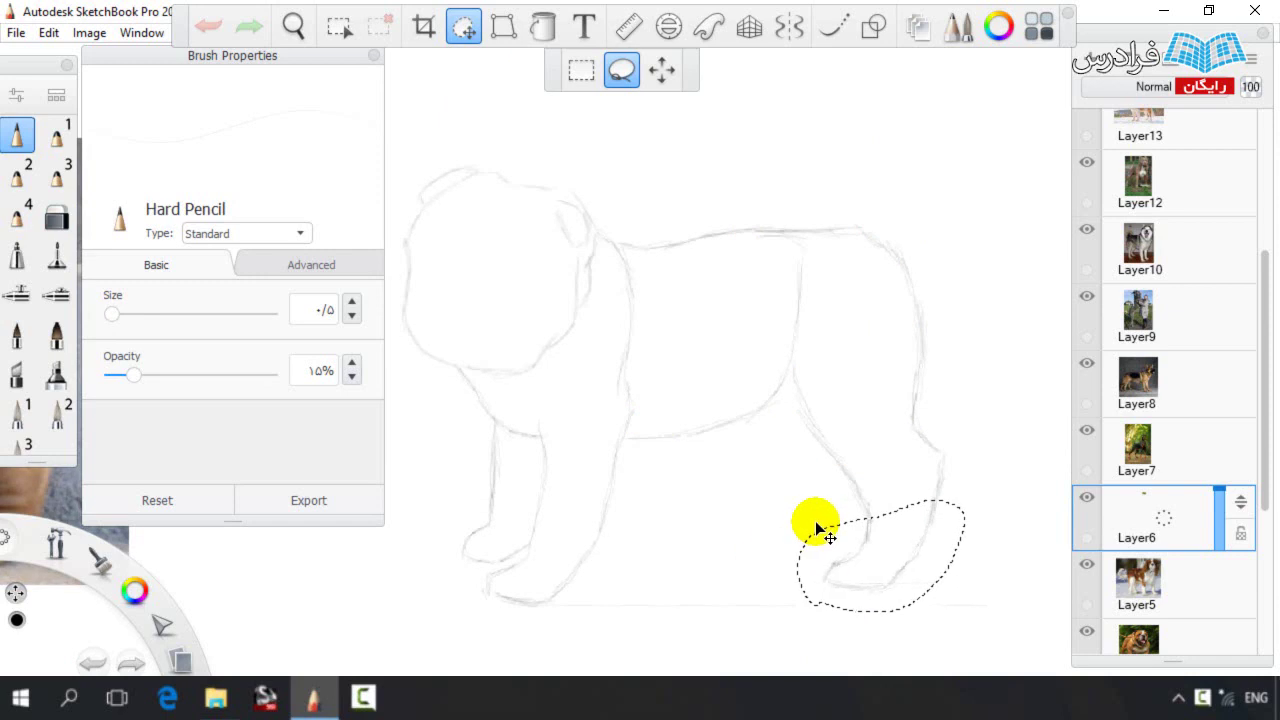
{"action": "left_click", "coordinate": [852, 620]}
{"action": "left_click_drag", "start_coordinate": [848, 474], "coordinate": [815, 515]}
{"action": "left_click_drag", "start_coordinate": [709, 471], "coordinate": [718, 490]}
{"action": "key", "text": "ctrl+d"}
Redraw the front and rear contours of the hind leg to connect with the repositioned lower leg
{"action": "left_click_drag", "start_coordinate": [836, 458], "coordinate": [860, 489]}
{"action": "key", "text": "s"}
{"action": "key", "text": "s"}
{"action": "left_click_drag", "start_coordinate": [920, 400], "coordinate": [926, 430]}
{"action": "key", "text": "s"}
{"action": "key", "text": "e"}
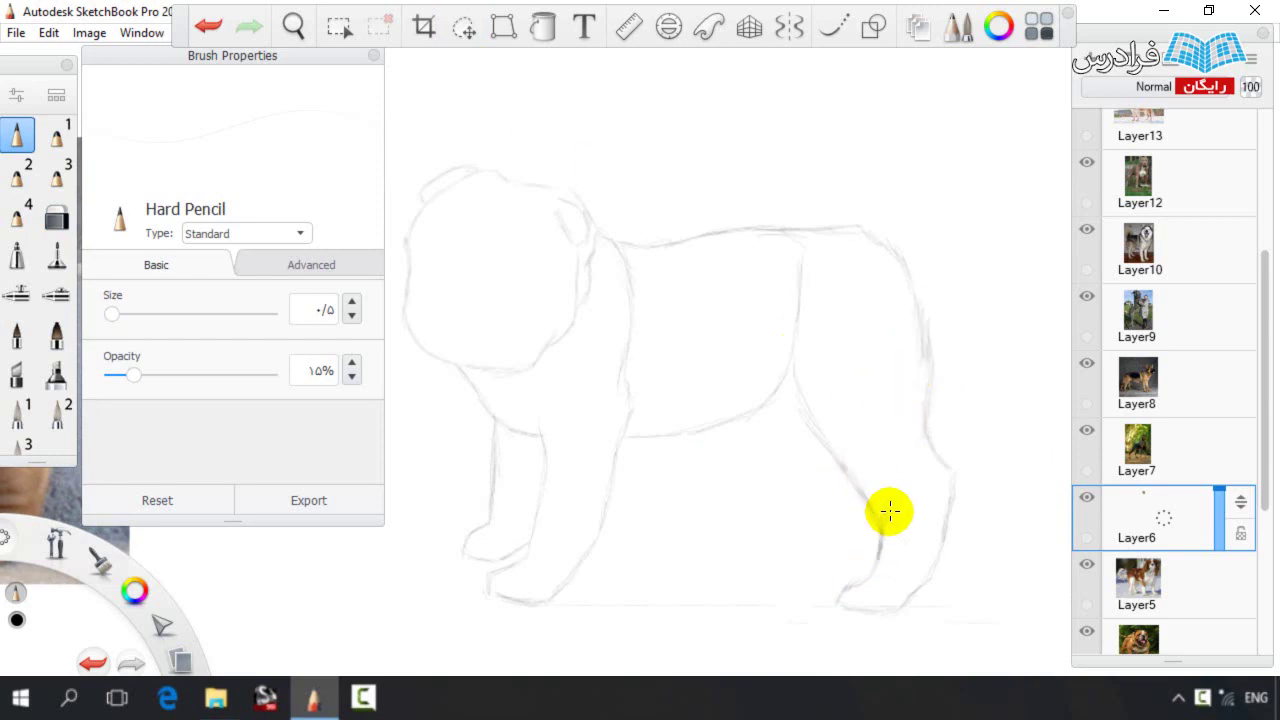
Clean up the belly line at the thigh and sketch a lower belly line from the front leg to the hind leg
{"action": "key", "text": "e"}
{"action": "key", "text": "e"}
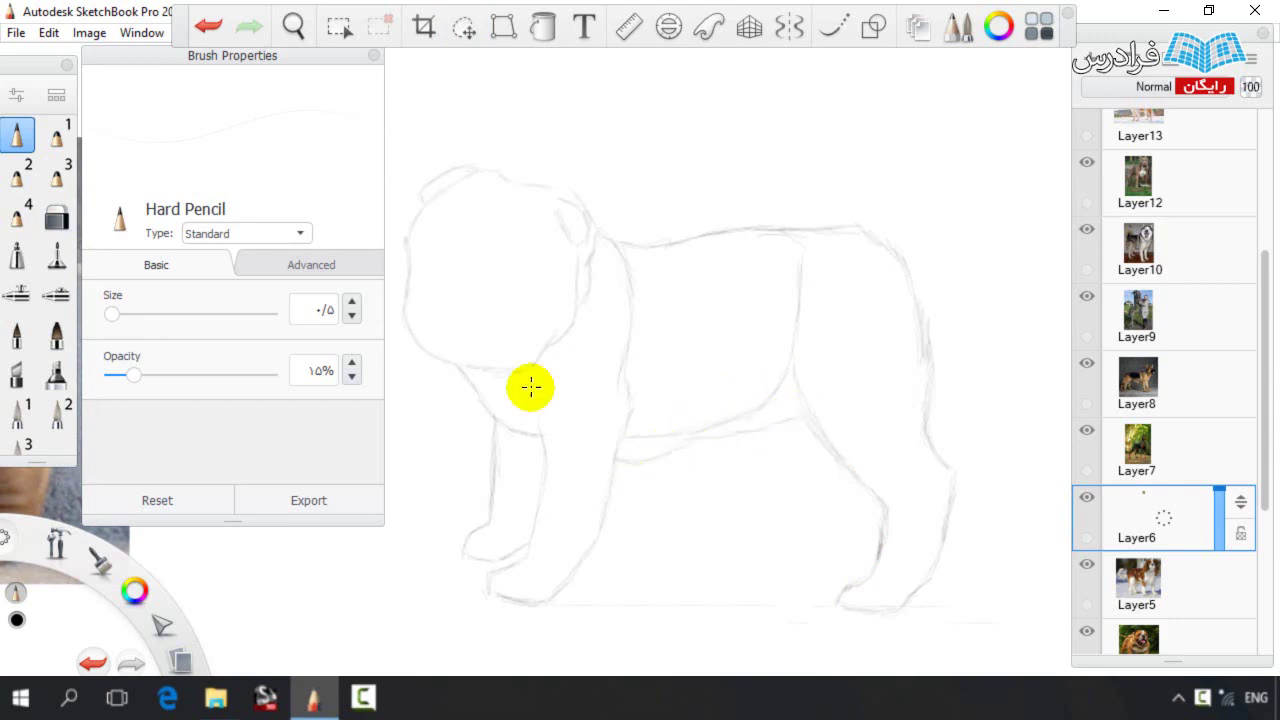
Lasso the torso and legs below the head, scale them down slightly and reposition them against the head
{"action": "key", "text": "l"}
{"action": "mouse_move", "coordinate": [455, 637]}
{"action": "left_mouse_down"}
{"action": "mouse_move", "coordinate": [443, 371]}
{"action": "mouse_move", "coordinate": [597, 243]}
{"action": "mouse_move", "coordinate": [958, 655]}
{"action": "mouse_move", "coordinate": [587, 664]}
{"action": "left_mouse_up"}
{"action": "key", "text": "v"}
{"action": "left_click_drag", "start_coordinate": [812, 438], "coordinate": [788, 426]}
{"action": "left_click_drag", "start_coordinate": [718, 388], "coordinate": [700, 379]}
{"action": "left_click_drag", "start_coordinate": [659, 401], "coordinate": [644, 396]}
{"action": "left_click", "coordinate": [732, 361]}
Lasso the far front leg and reposition it slightly farther forward
{"action": "mouse_move", "coordinate": [464, 590]}
{"action": "left_mouse_down"}
{"action": "mouse_move", "coordinate": [500, 374]}
{"action": "mouse_move", "coordinate": [410, 560]}
{"action": "left_mouse_up"}
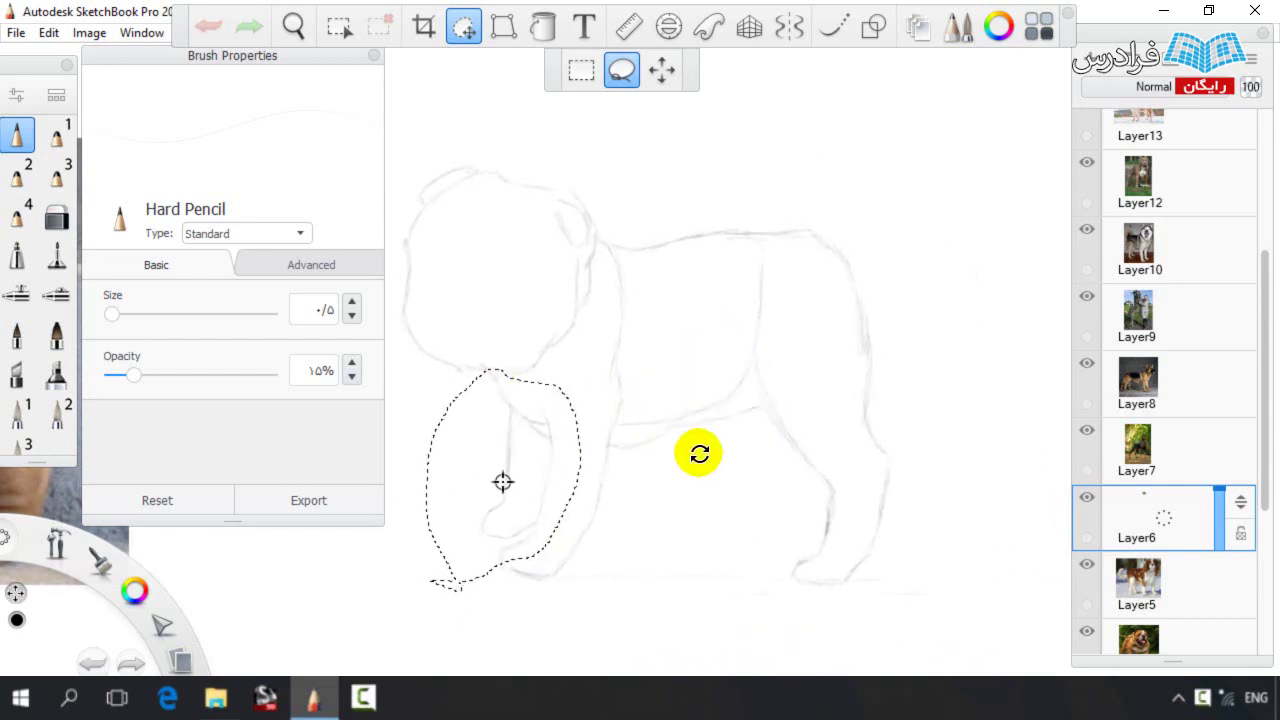
{"action": "mouse_move", "coordinate": [651, 463]}
{"action": "left_mouse_down"}
{"action": "mouse_move", "coordinate": [581, 450]}
{"action": "mouse_move", "coordinate": [592, 462]}
{"action": "mouse_move", "coordinate": [558, 439]}
{"action": "left_mouse_up"}
{"action": "left_click", "coordinate": [666, 380]}
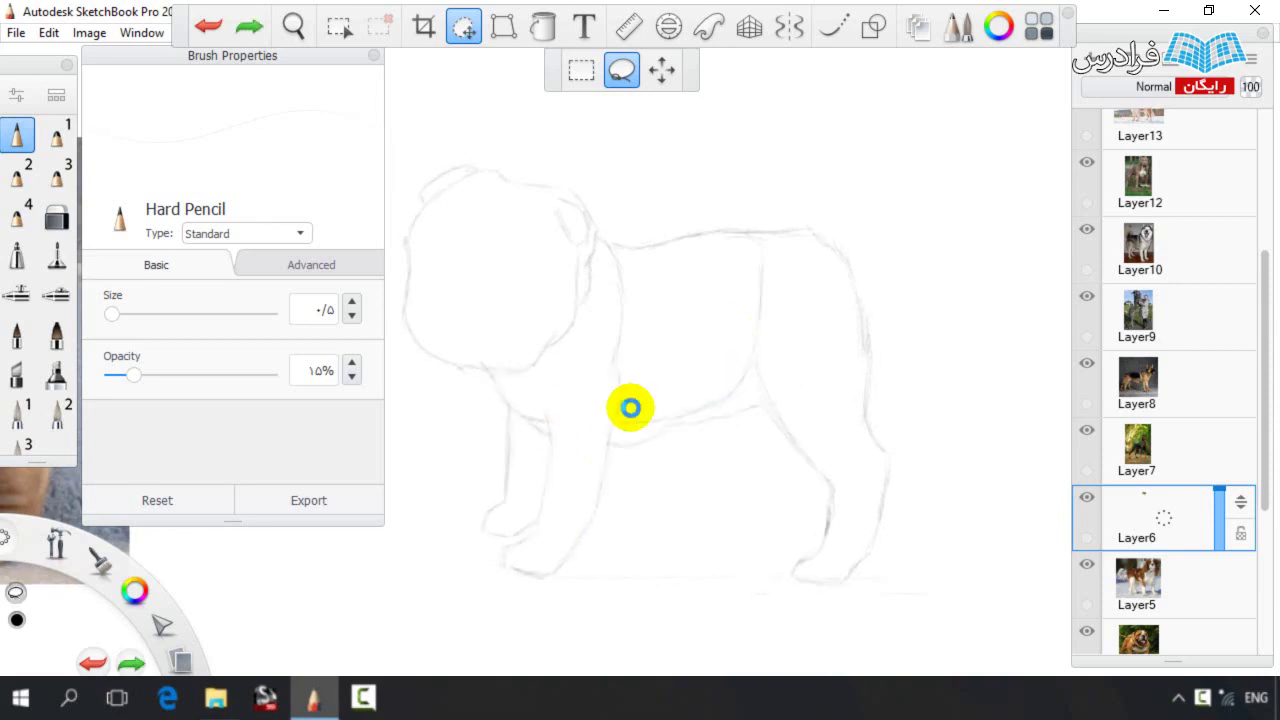
{"action": "mouse_move", "coordinate": [486, 583]}
{"action": "left_mouse_down"}
{"action": "mouse_move", "coordinate": [437, 466]}
{"action": "mouse_move", "coordinate": [566, 514]}
{"action": "mouse_move", "coordinate": [535, 565]}
{"action": "left_mouse_up"}
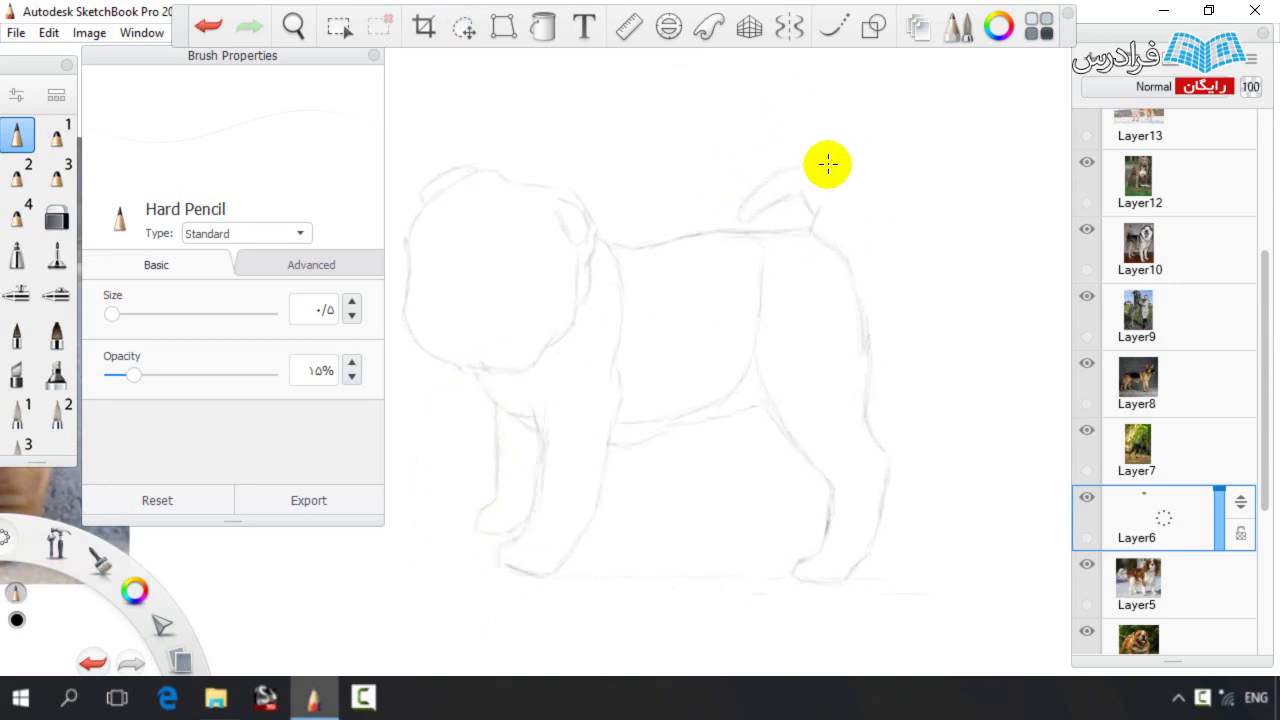
Sketch the tail curling forward over the rump and clean up the lines at its base
{"action": "key", "text": "m"}
{"action": "mouse_move", "coordinate": [709, 180]}
{"action": "left_mouse_down"}
{"action": "mouse_move", "coordinate": [740, 137]}
{"action": "mouse_move", "coordinate": [691, 163]}
{"action": "mouse_move", "coordinate": [705, 180]}
{"action": "mouse_move", "coordinate": [757, 184]}
{"action": "left_mouse_up"}
{"action": "key", "text": "Escape"}
{"action": "key", "text": "e"}
{"action": "key", "text": "e"}
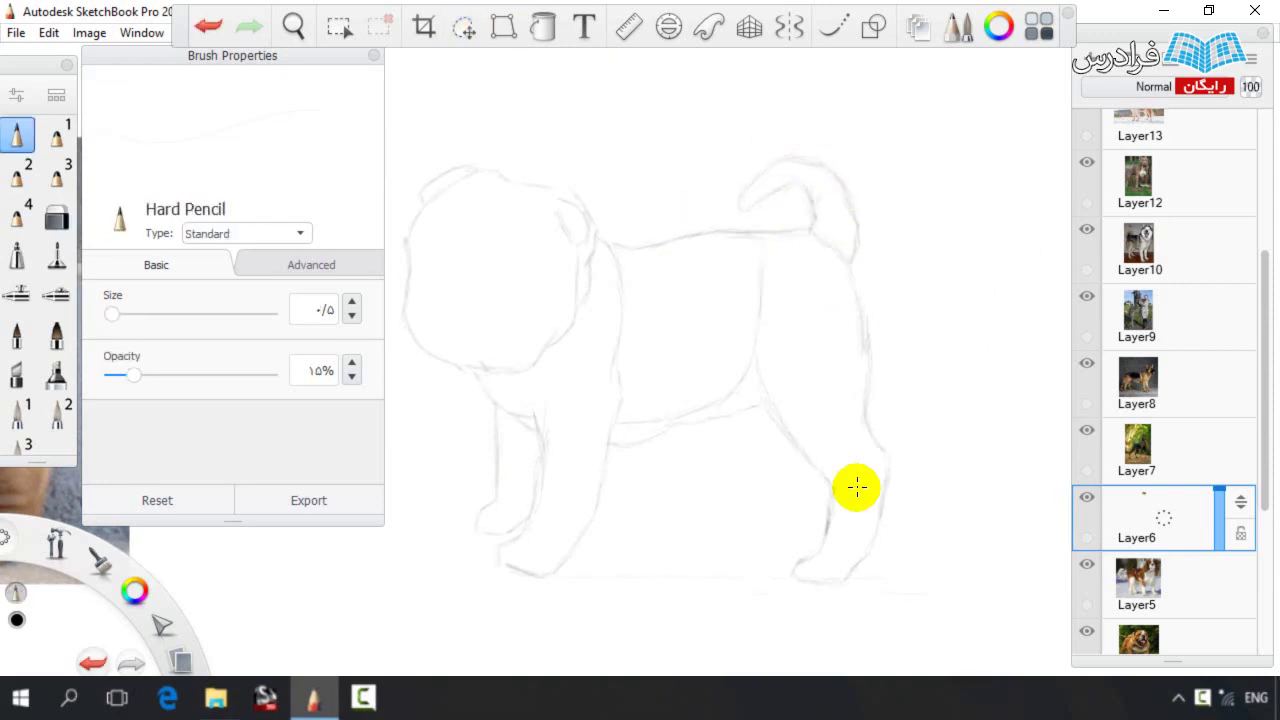
Redraw the rear contour of the near hind leg and sketch the far hind leg on a higher ground line
{"action": "key", "text": "e"}
{"action": "key", "text": "e"}
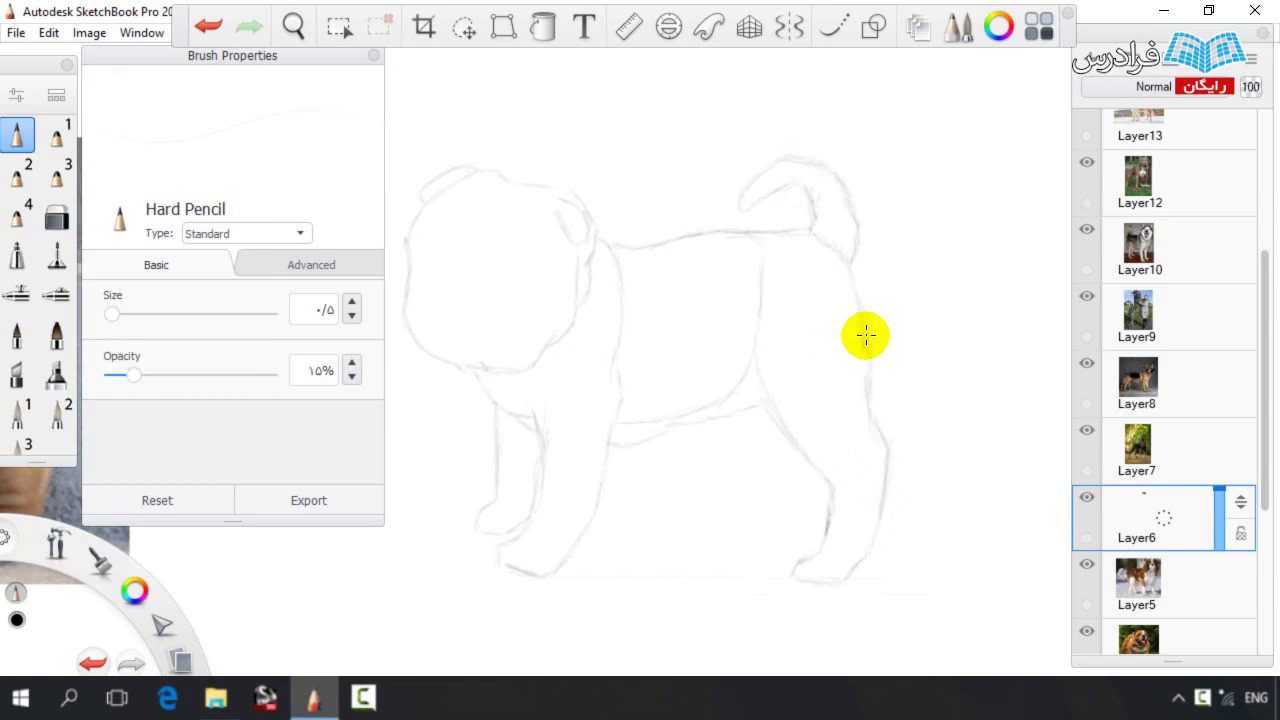
{"action": "key", "text": "e"}
{"action": "key", "text": "e"}
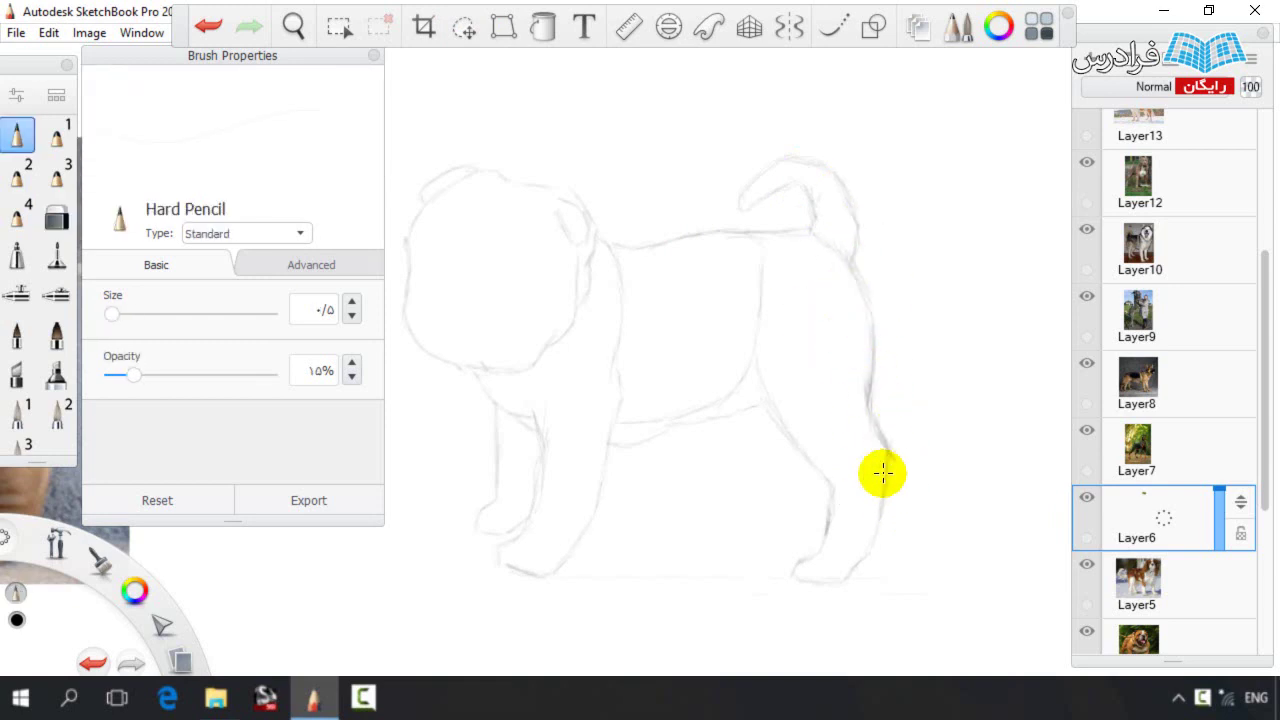
{"action": "key", "text": "e"}
{"action": "key", "text": "e"}
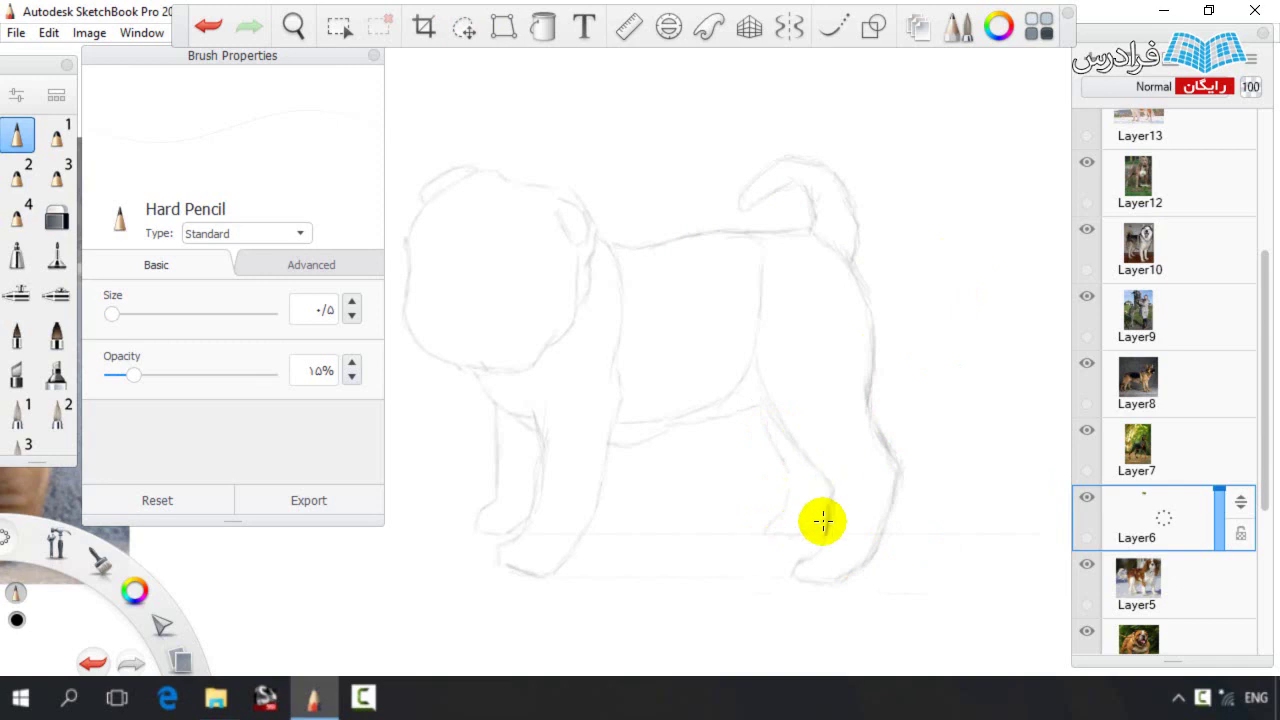
Lasso the complete side-view dog sketch, place it under the wrinkled tan dog's photo and deselect it
{"action": "left_click", "coordinate": [464, 30]}
{"action": "mouse_move", "coordinate": [392, 165]}
{"action": "left_mouse_down"}
{"action": "mouse_move", "coordinate": [971, 629]}
{"action": "mouse_move", "coordinate": [408, 605]}
{"action": "left_mouse_up"}
{"action": "key", "text": "space"}
{"action": "left_click_drag", "start_coordinate": [745, 375], "coordinate": [432, 470]}
{"action": "mouse_move", "coordinate": [380, 490]}
{"action": "left_mouse_down"}
{"action": "mouse_move", "coordinate": [787, 472]}
{"action": "mouse_move", "coordinate": [762, 334]}
{"action": "left_mouse_up"}
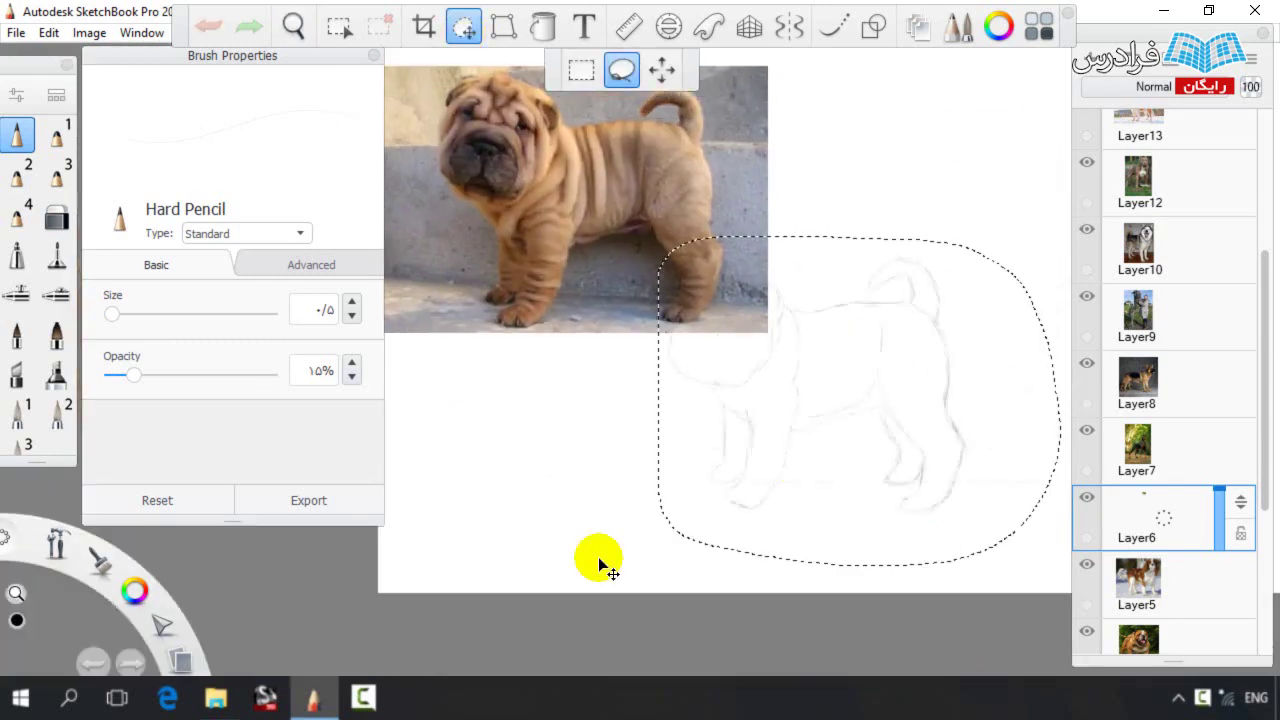
{"action": "left_click_drag", "start_coordinate": [915, 392], "coordinate": [515, 552]}
{"action": "left_click_drag", "start_coordinate": [623, 466], "coordinate": [603, 478]}
{"action": "left_click_drag", "start_coordinate": [645, 460], "coordinate": [610, 484]}
{"action": "key", "text": "ctrl+d"}
Sketch the rounded head outline of a second dog in the empty area under the next reference photo
{"action": "key", "text": "ctrl+0"}
{"action": "key", "text": "space"}
{"action": "left_click_drag", "start_coordinate": [546, 217], "coordinate": [774, 473]}
{"action": "scroll", "coordinate": [660, 345], "scroll_direction": "up", "scroll_amount": 5}
{"action": "key", "text": "space"}
{"action": "left_click_drag", "start_coordinate": [673, 313], "coordinate": [573, 369]}
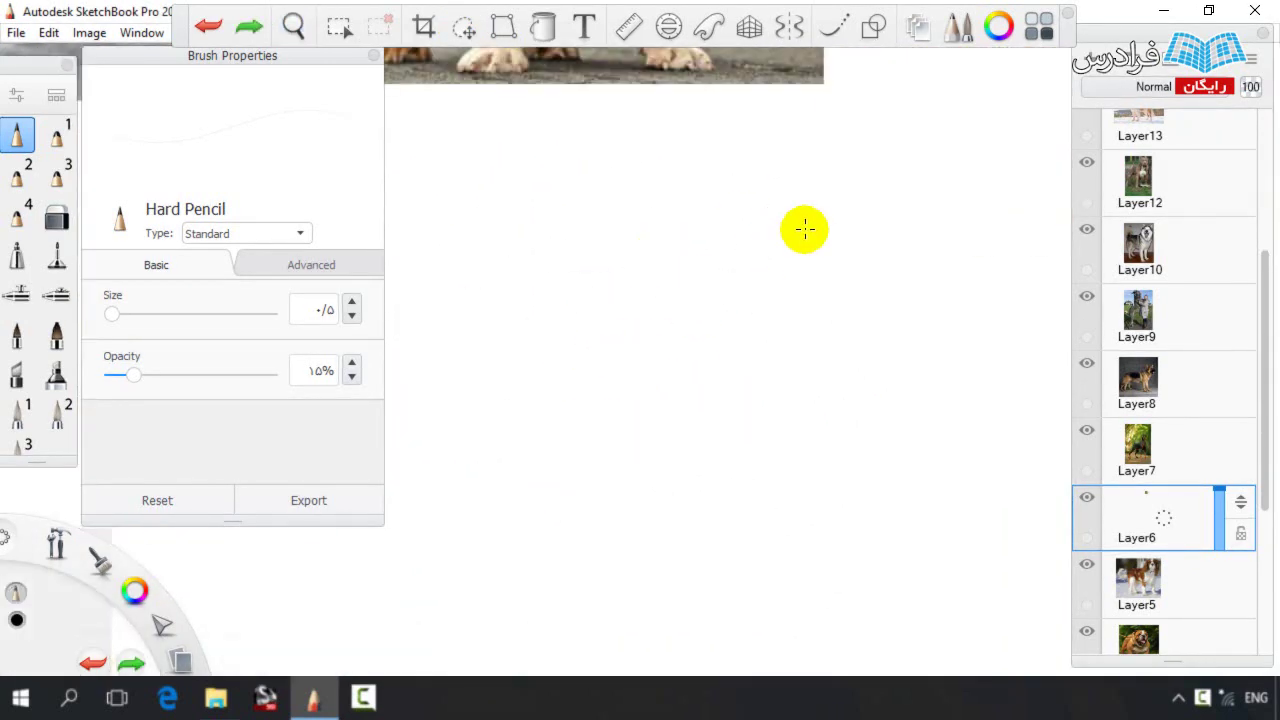
{"action": "left_click_drag", "start_coordinate": [806, 298], "coordinate": [818, 364]}
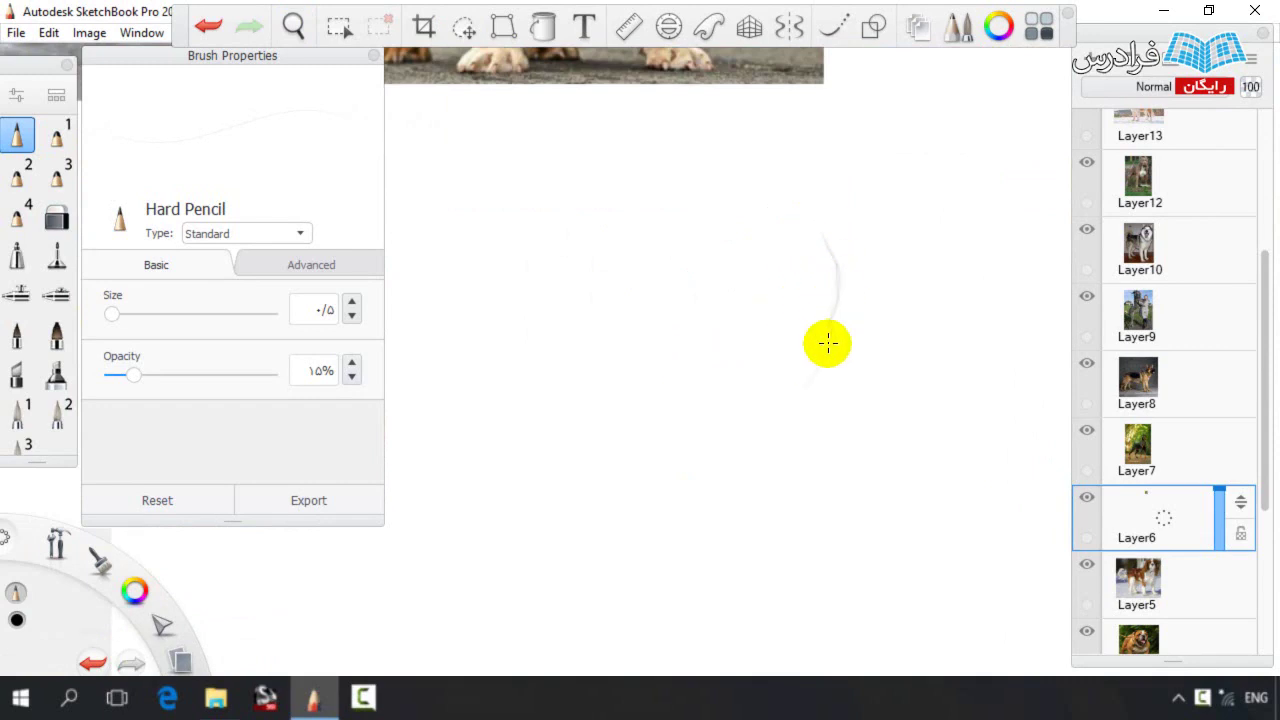
{"action": "mouse_move", "coordinate": [752, 469]}
{"action": "left_mouse_down"}
{"action": "mouse_move", "coordinate": [702, 480]}
{"action": "mouse_move", "coordinate": [620, 467]}
{"action": "mouse_move", "coordinate": [619, 450]}
{"action": "mouse_move", "coordinate": [542, 376]}
{"action": "mouse_move", "coordinate": [575, 408]}
{"action": "mouse_move", "coordinate": [528, 290]}
{"action": "left_mouse_up"}
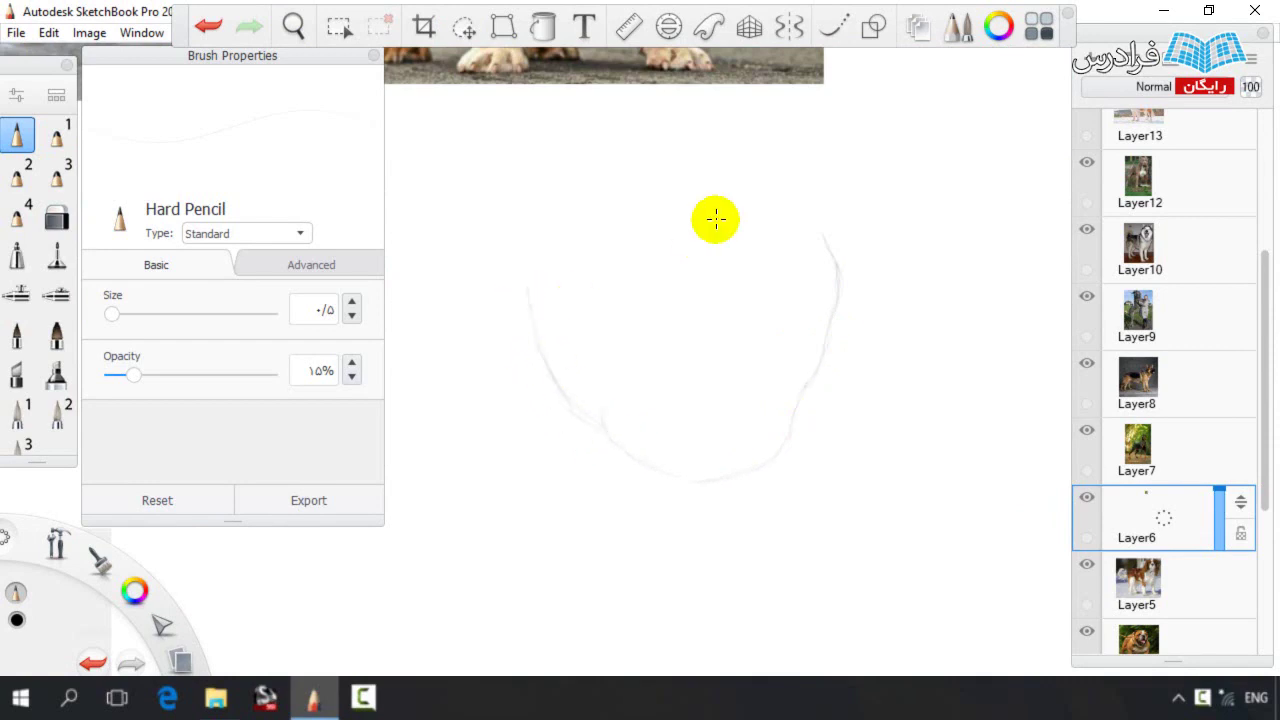
{"action": "mouse_move", "coordinate": [826, 237]}
{"action": "left_mouse_down"}
{"action": "mouse_move", "coordinate": [740, 178]}
{"action": "mouse_move", "coordinate": [611, 151]}
{"action": "left_mouse_up"}
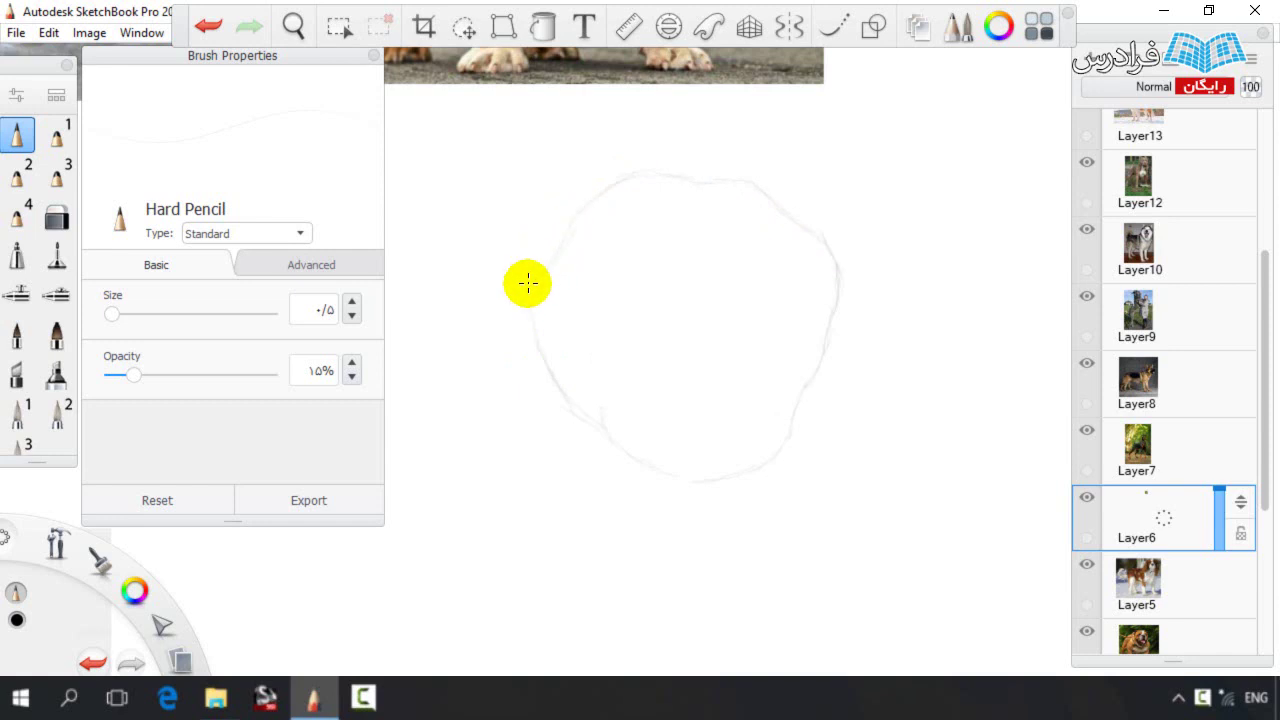
Erase stray head lines and sketch a small folded ear on each side of the second dog's head
{"action": "key", "text": "e"}
{"action": "key", "text": "e"}
{"action": "key", "text": "e"}
{"action": "key", "text": "e"}
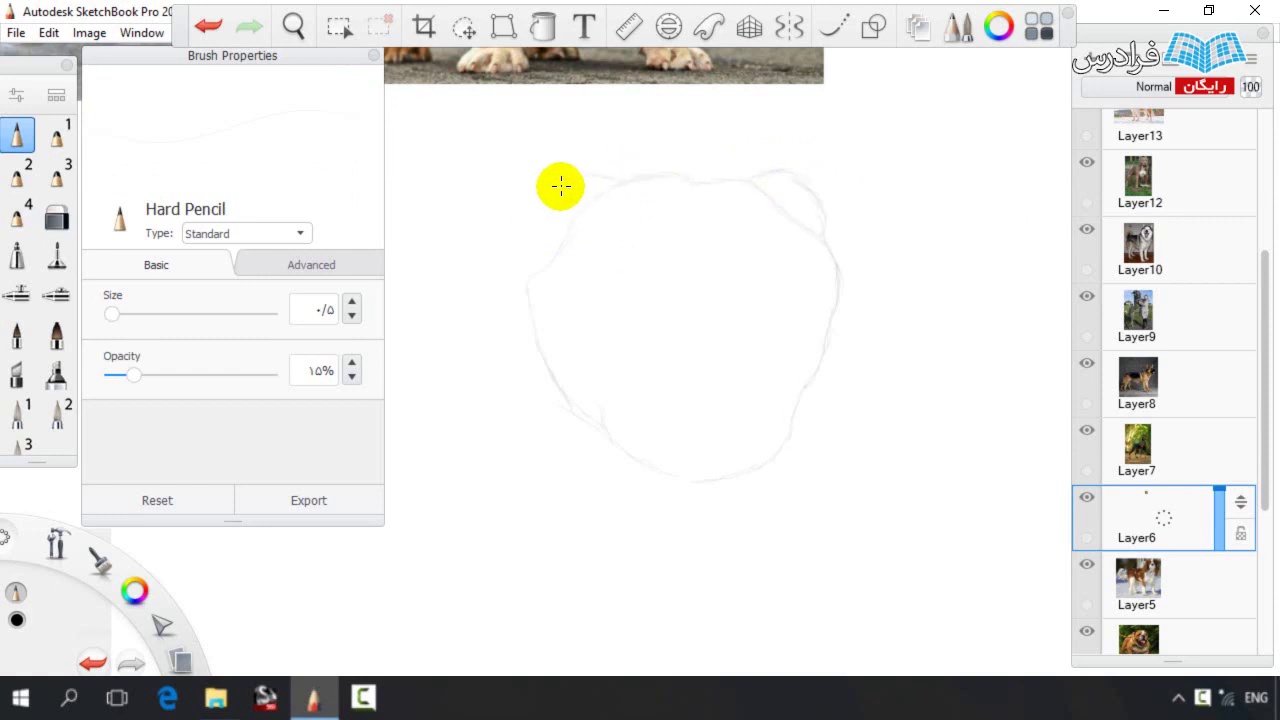
{"action": "left_click_drag", "start_coordinate": [509, 247], "coordinate": [542, 295]}
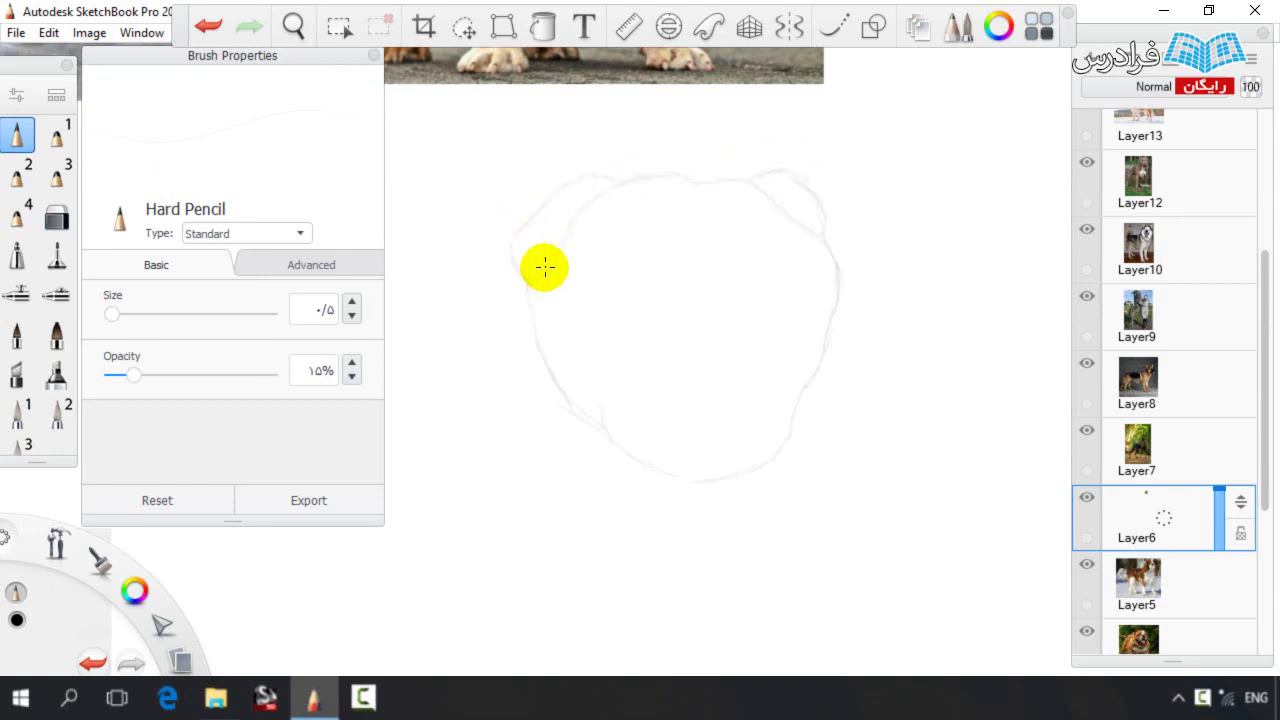
{"action": "key", "text": "e"}
{"action": "key", "text": "e"}
Lasso the second dog's head sketch, reposition it and deselect it
{"action": "key", "text": "space"}
{"action": "mouse_move", "coordinate": [591, 343]}
{"action": "left_mouse_down"}
{"action": "mouse_move", "coordinate": [649, 323]}
{"action": "mouse_move", "coordinate": [705, 263]}
{"action": "left_mouse_up"}
{"action": "left_click", "coordinate": [462, 30]}
{"action": "mouse_move", "coordinate": [569, 178]}
{"action": "left_mouse_down"}
{"action": "mouse_move", "coordinate": [698, 448]}
{"action": "mouse_move", "coordinate": [569, 190]}
{"action": "left_mouse_up"}
{"action": "key", "text": "v"}
{"action": "mouse_move", "coordinate": [740, 338]}
{"action": "left_mouse_down"}
{"action": "mouse_move", "coordinate": [700, 340]}
{"action": "mouse_move", "coordinate": [770, 302]}
{"action": "mouse_move", "coordinate": [666, 346]}
{"action": "left_mouse_up"}
{"action": "key", "text": "ctrl+d"}
Sketch the shoulders and the outer and inner contours of both front legs below the head
{"action": "key", "text": "space"}
{"action": "mouse_move", "coordinate": [628, 275]}
{"action": "left_mouse_down"}
{"action": "mouse_move", "coordinate": [568, 310]}
{"action": "mouse_move", "coordinate": [603, 284]}
{"action": "mouse_move", "coordinate": [549, 302]}
{"action": "mouse_move", "coordinate": [586, 320]}
{"action": "mouse_move", "coordinate": [575, 331]}
{"action": "mouse_move", "coordinate": [563, 312]}
{"action": "mouse_move", "coordinate": [534, 329]}
{"action": "mouse_move", "coordinate": [557, 333]}
{"action": "mouse_move", "coordinate": [525, 389]}
{"action": "mouse_move", "coordinate": [557, 286]}
{"action": "left_mouse_up"}
{"action": "key", "text": "space"}
{"action": "mouse_move", "coordinate": [503, 338]}
{"action": "left_mouse_down"}
{"action": "mouse_move", "coordinate": [497, 428]}
{"action": "mouse_move", "coordinate": [527, 493]}
{"action": "mouse_move", "coordinate": [528, 556]}
{"action": "left_mouse_up"}
{"action": "mouse_move", "coordinate": [843, 254]}
{"action": "left_mouse_down"}
{"action": "mouse_move", "coordinate": [890, 289]}
{"action": "mouse_move", "coordinate": [876, 319]}
{"action": "mouse_move", "coordinate": [898, 292]}
{"action": "mouse_move", "coordinate": [902, 425]}
{"action": "left_mouse_up"}
{"action": "left_click_drag", "start_coordinate": [863, 510], "coordinate": [877, 603]}
{"action": "left_click_drag", "start_coordinate": [613, 503], "coordinate": [603, 600]}
{"action": "left_click_drag", "start_coordinate": [804, 530], "coordinate": [814, 600]}
{"action": "left_click_drag", "start_coordinate": [793, 478], "coordinate": [811, 516]}
Sketch the curved lower chest and the fold above it between the two front legs
{"action": "mouse_move", "coordinate": [859, 423]}
{"action": "left_mouse_down"}
{"action": "mouse_move", "coordinate": [831, 456]}
{"action": "mouse_move", "coordinate": [731, 477]}
{"action": "left_mouse_up"}
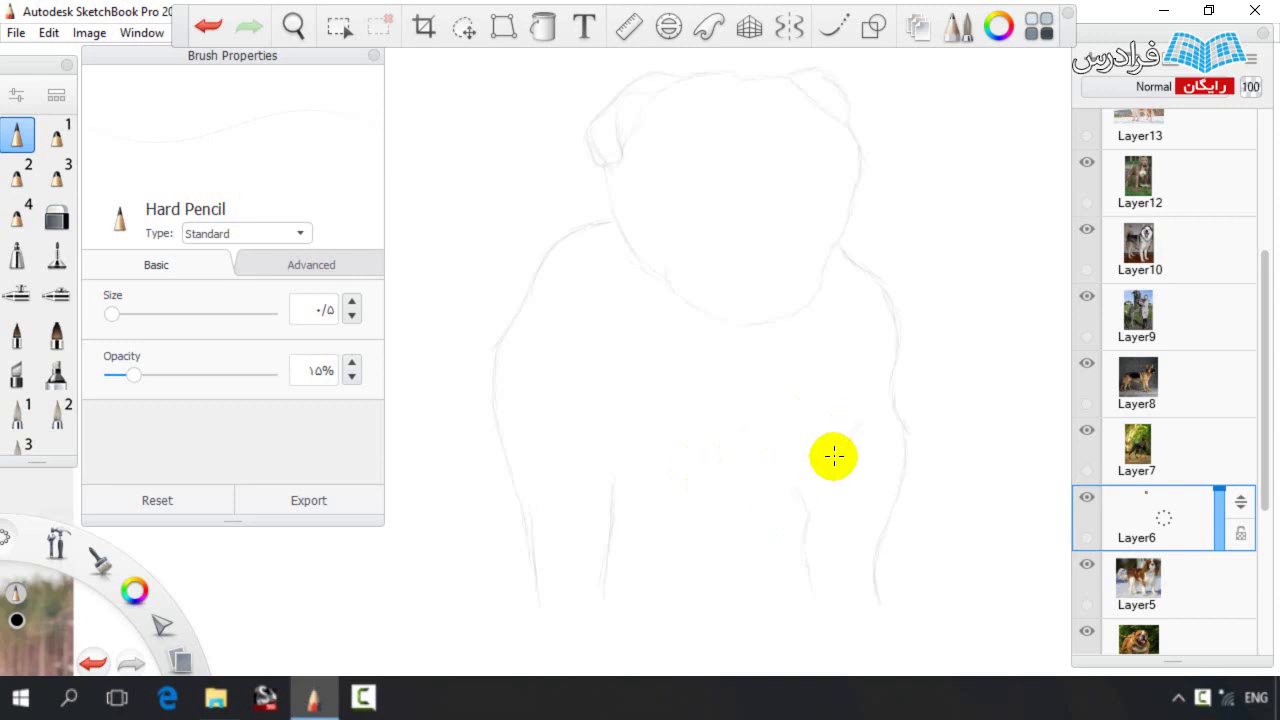
{"action": "mouse_move", "coordinate": [680, 513]}
{"action": "left_mouse_down"}
{"action": "mouse_move", "coordinate": [652, 492]}
{"action": "mouse_move", "coordinate": [637, 508]}
{"action": "mouse_move", "coordinate": [682, 507]}
{"action": "mouse_move", "coordinate": [612, 448]}
{"action": "mouse_move", "coordinate": [613, 469]}
{"action": "mouse_move", "coordinate": [659, 504]}
{"action": "mouse_move", "coordinate": [615, 486]}
{"action": "mouse_move", "coordinate": [603, 459]}
{"action": "mouse_move", "coordinate": [611, 531]}
{"action": "left_mouse_up"}
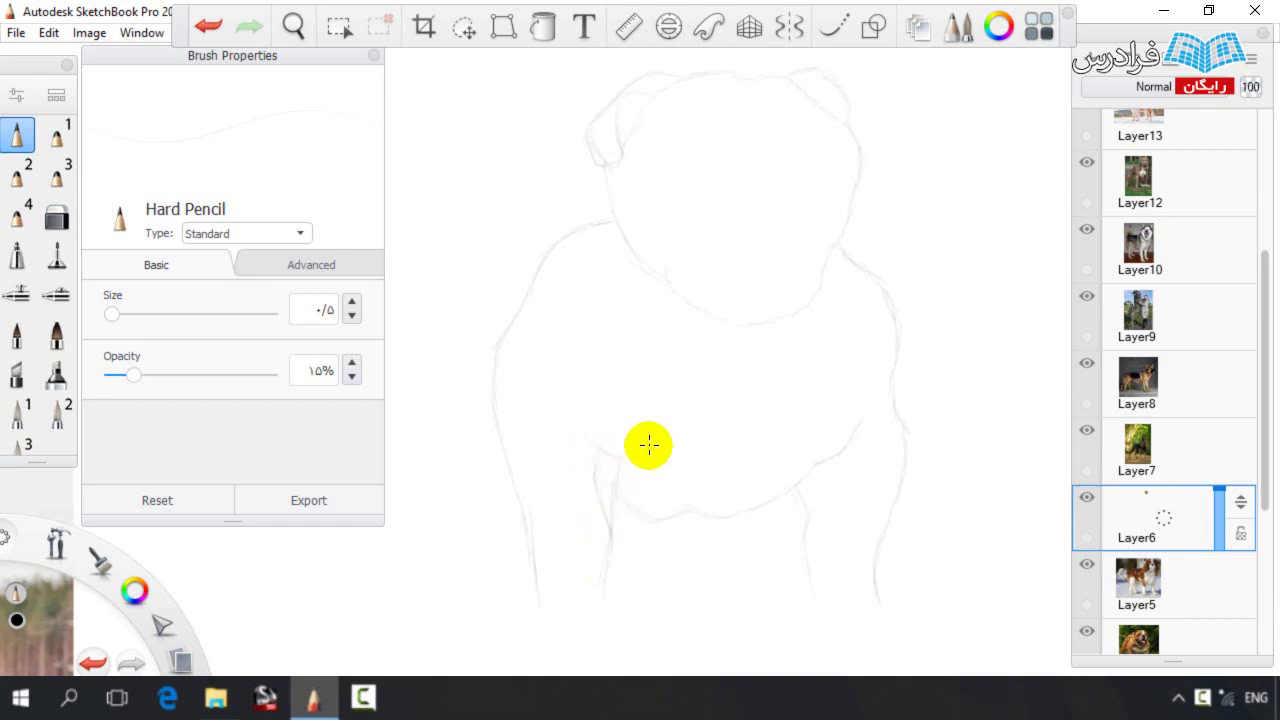
{"action": "mouse_move", "coordinate": [729, 453]}
{"action": "left_mouse_down"}
{"action": "mouse_move", "coordinate": [702, 494]}
{"action": "mouse_move", "coordinate": [683, 394]}
{"action": "left_mouse_up"}
Draw a ground line with both front paws standing on it, plus a higher ground line for the far hind leg
{"action": "key", "text": "space"}
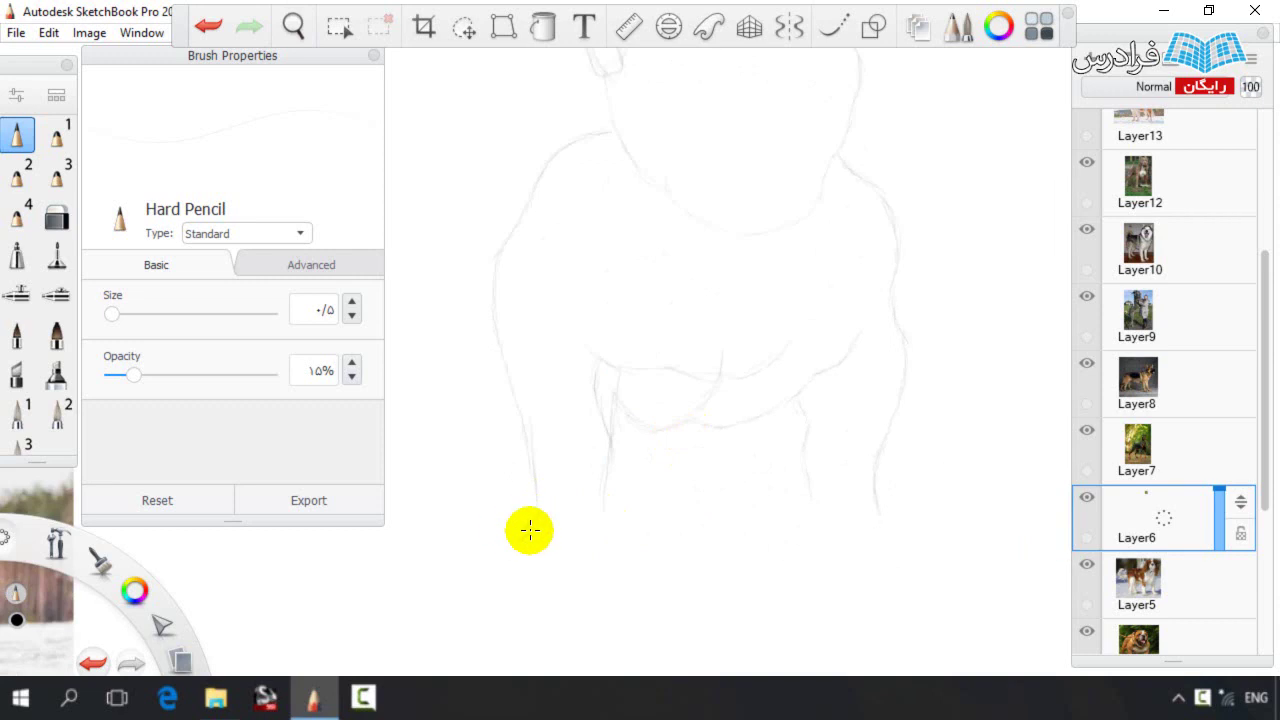
{"action": "mouse_move", "coordinate": [504, 550]}
{"action": "left_mouse_down"}
{"action": "mouse_move", "coordinate": [558, 570]}
{"action": "mouse_move", "coordinate": [540, 569]}
{"action": "mouse_move", "coordinate": [1060, 577]}
{"action": "left_mouse_up"}
{"action": "left_click_drag", "start_coordinate": [812, 499], "coordinate": [803, 522]}
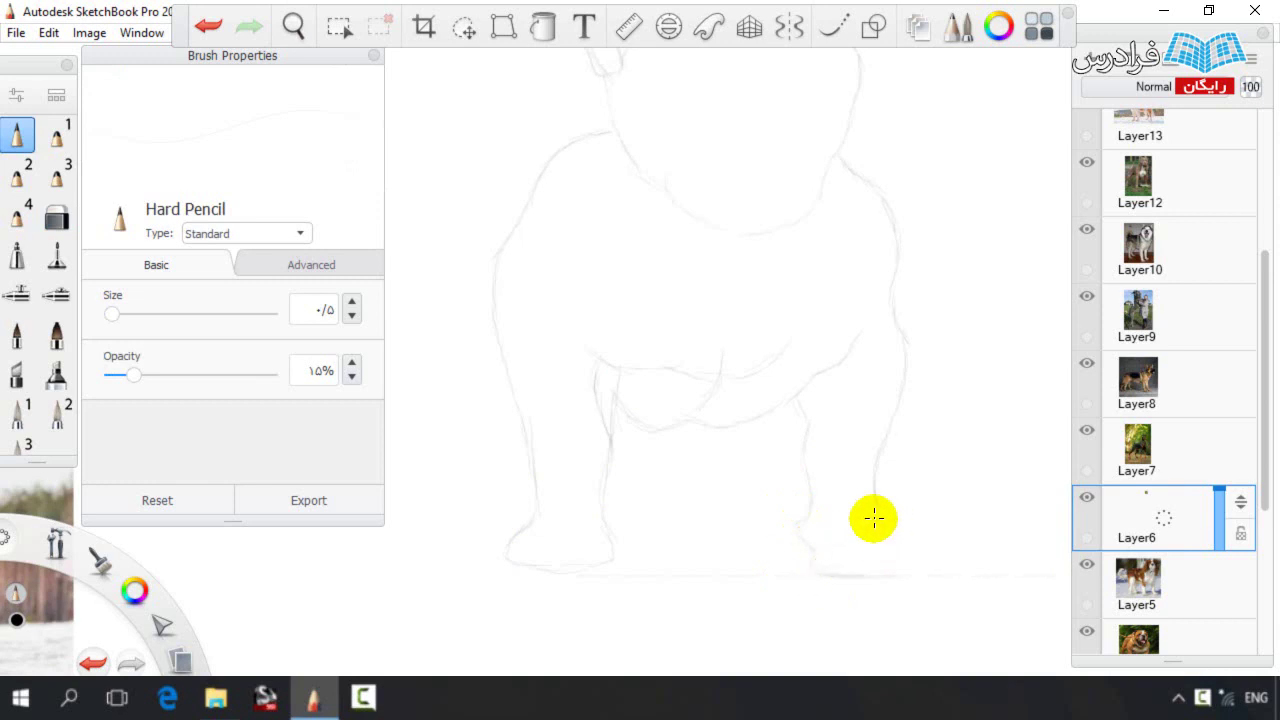
{"action": "left_click_drag", "start_coordinate": [606, 531], "coordinate": [948, 530]}
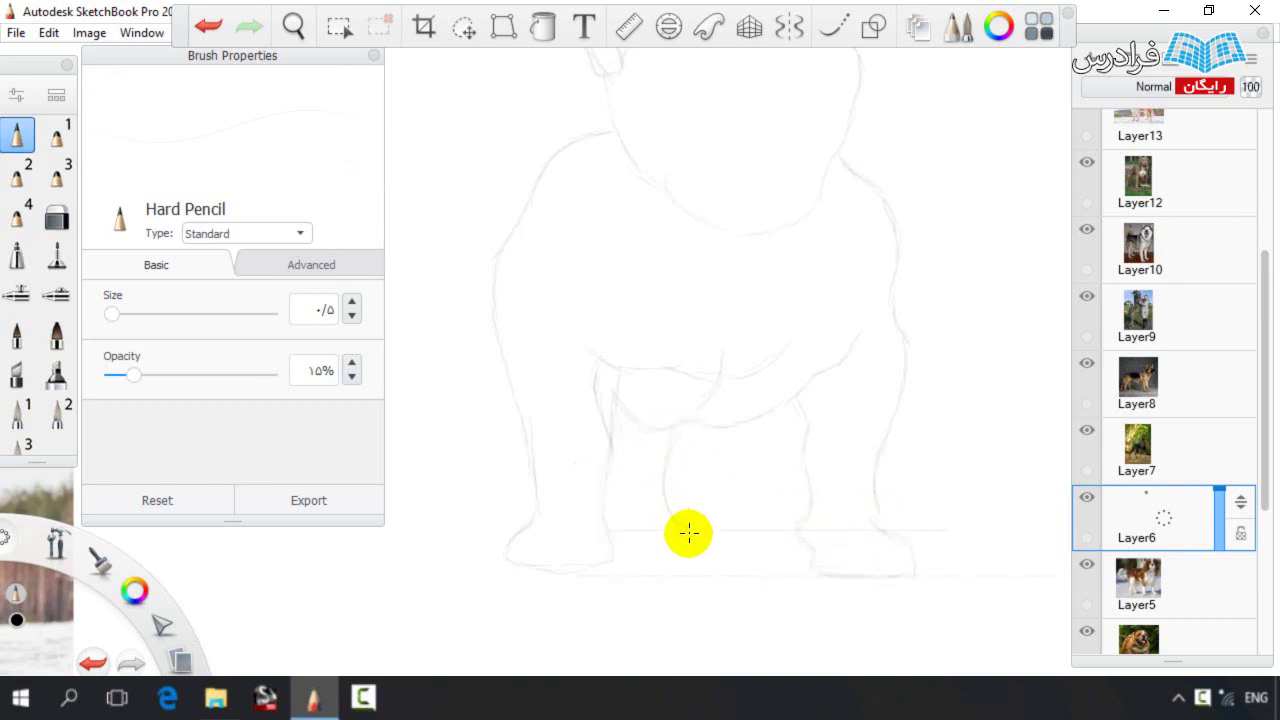
Sketch the flank curve behind the shoulder and the back line running from the head down over the rump
{"action": "key", "text": "space"}
{"action": "left_click_drag", "start_coordinate": [597, 314], "coordinate": [740, 426]}
{"action": "left_click_drag", "start_coordinate": [642, 401], "coordinate": [664, 285]}
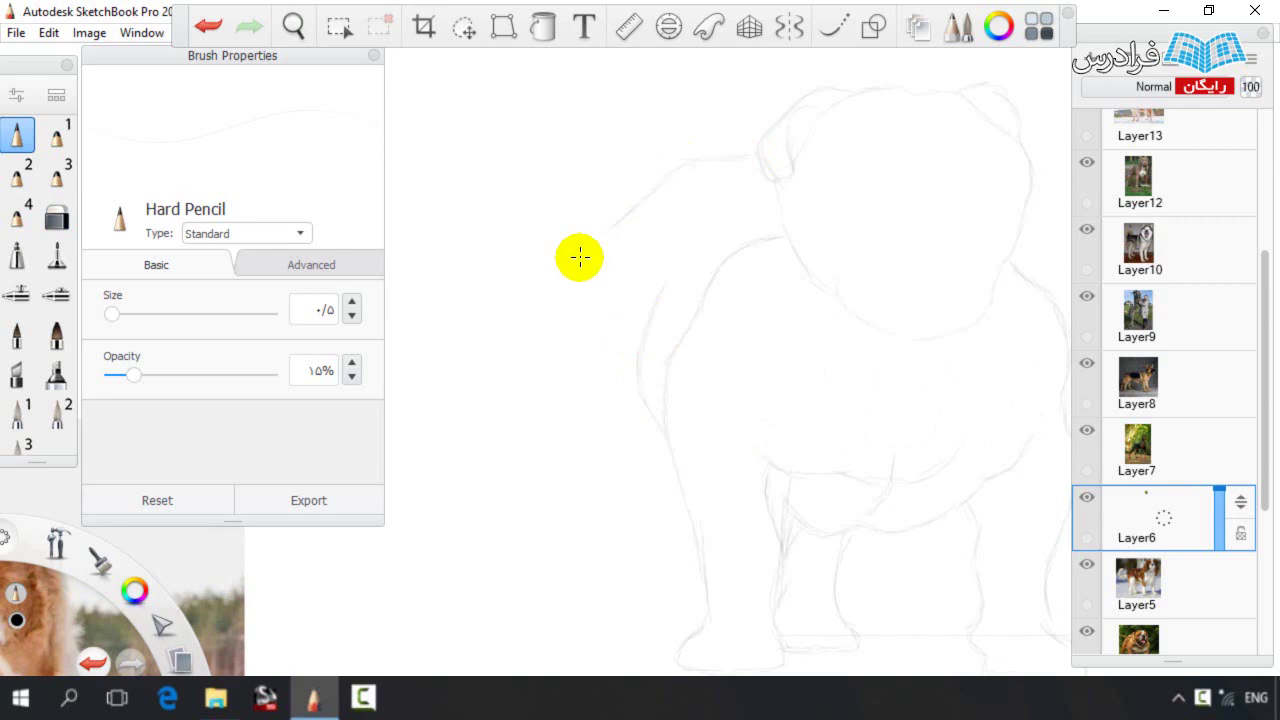
{"action": "left_click_drag", "start_coordinate": [606, 234], "coordinate": [584, 298]}
{"action": "key", "text": "space"}
{"action": "left_click_drag", "start_coordinate": [632, 356], "coordinate": [606, 294]}
{"action": "left_click_drag", "start_coordinate": [573, 243], "coordinate": [531, 347]}
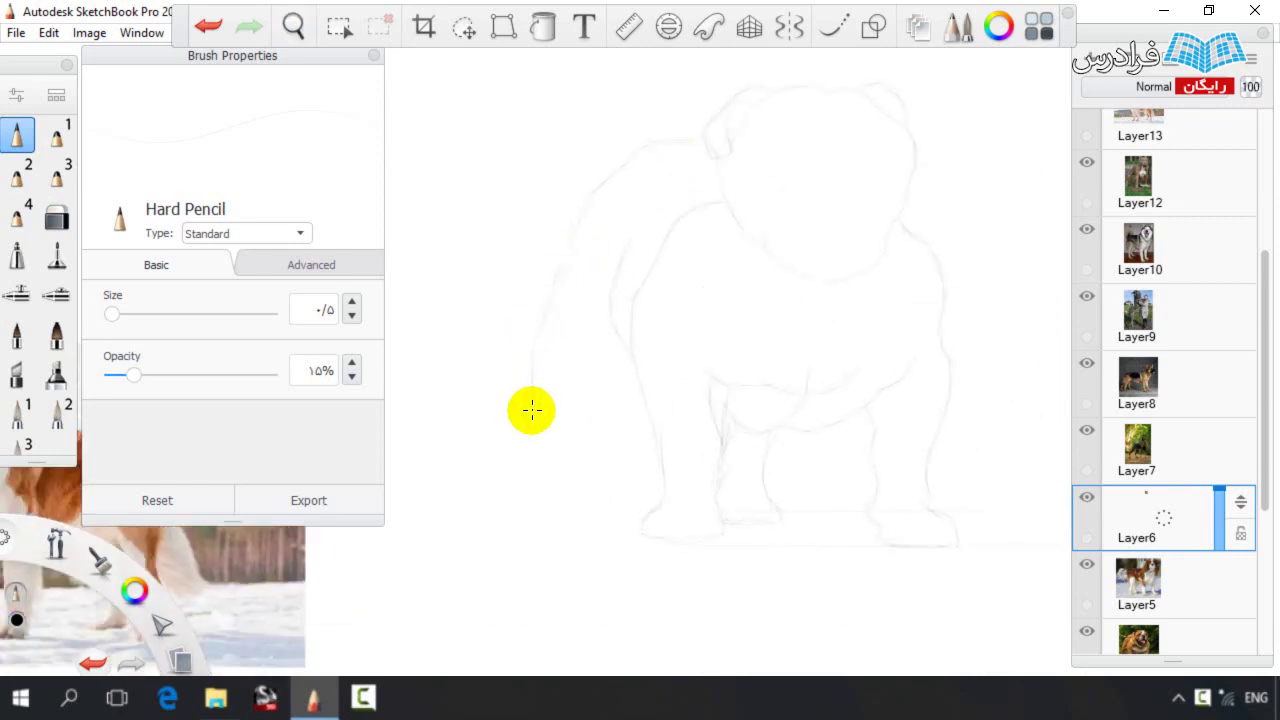
Sketch the near hind leg with its paw and reinforce the rump and back contour
{"action": "mouse_move", "coordinate": [526, 469]}
{"action": "left_mouse_down"}
{"action": "mouse_move", "coordinate": [540, 508]}
{"action": "mouse_move", "coordinate": [585, 447]}
{"action": "left_mouse_up"}
{"action": "mouse_move", "coordinate": [600, 373]}
{"action": "left_mouse_down"}
{"action": "mouse_move", "coordinate": [623, 347]}
{"action": "mouse_move", "coordinate": [606, 523]}
{"action": "left_mouse_up"}
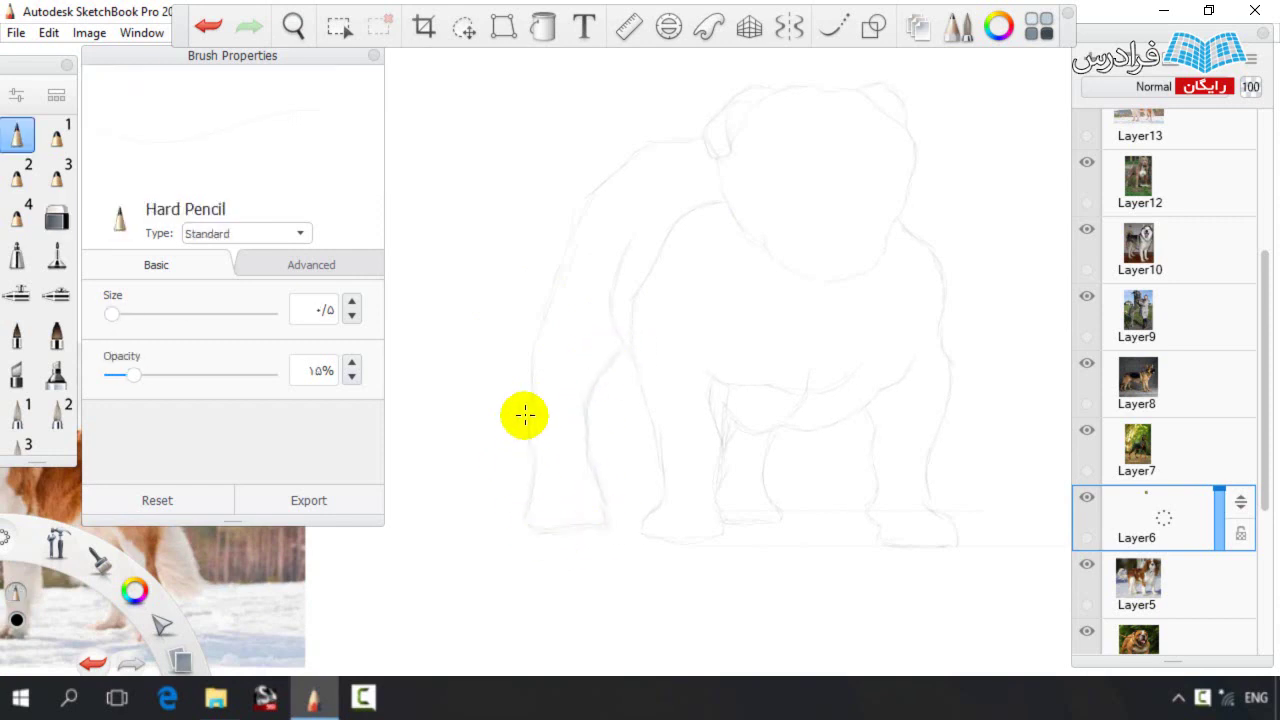
{"action": "left_click_drag", "start_coordinate": [534, 343], "coordinate": [635, 156]}
Lasso parts of the second dog's sketch and adjust the head's placement over the shoulders
{"action": "key", "text": "space"}
{"action": "mouse_move", "coordinate": [769, 280]}
{"action": "left_mouse_down"}
{"action": "mouse_move", "coordinate": [691, 314]}
{"action": "mouse_move", "coordinate": [629, 220]}
{"action": "mouse_move", "coordinate": [837, 251]}
{"action": "mouse_move", "coordinate": [726, 347]}
{"action": "left_mouse_up"}
{"action": "left_click", "coordinate": [463, 27]}
{"action": "left_click_drag", "start_coordinate": [616, 427], "coordinate": [602, 412]}
{"action": "left_click_drag", "start_coordinate": [624, 326], "coordinate": [629, 329]}
{"action": "left_click", "coordinate": [667, 336]}
{"action": "left_click", "coordinate": [463, 27]}
{"action": "mouse_move", "coordinate": [651, 277]}
{"action": "left_mouse_down"}
{"action": "mouse_move", "coordinate": [888, 83]}
{"action": "mouse_move", "coordinate": [723, 327]}
{"action": "mouse_move", "coordinate": [694, 334]}
{"action": "left_mouse_up"}
{"action": "left_click", "coordinate": [669, 337]}
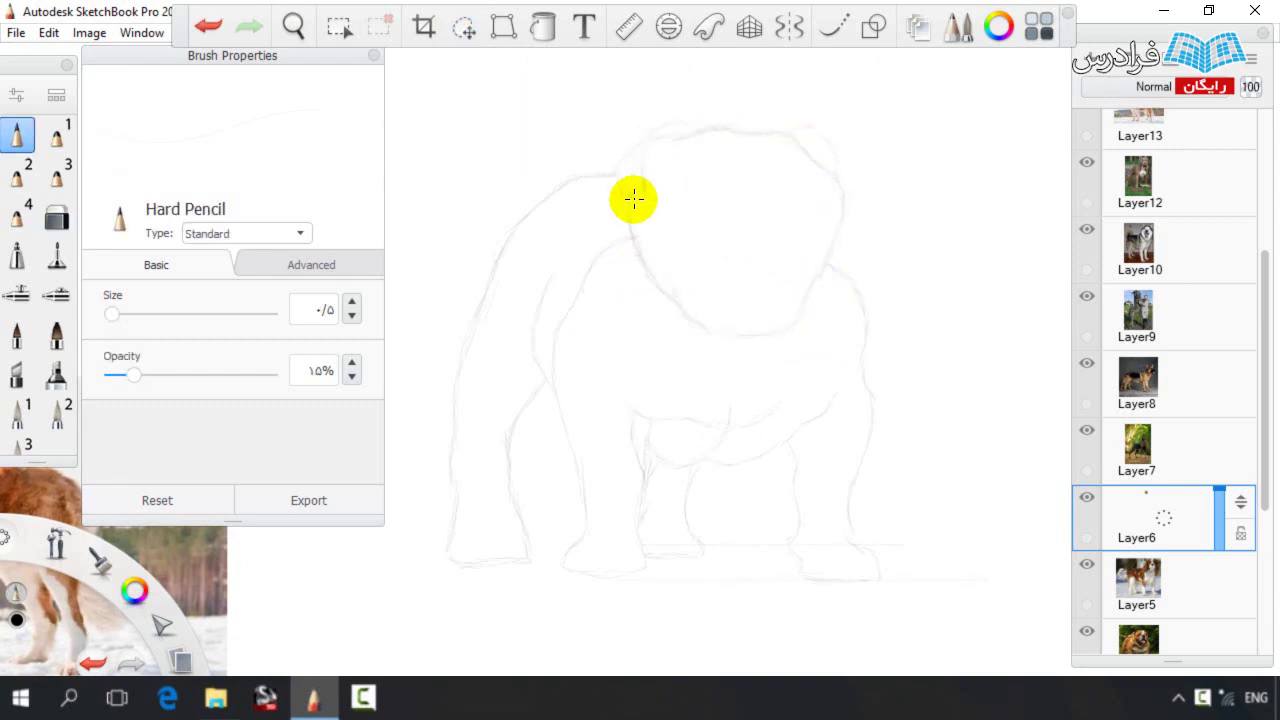
Lasso the whole second dog sketch and position it beneath its reference photo
{"action": "left_click", "coordinate": [464, 26]}
{"action": "mouse_move", "coordinate": [464, 178]}
{"action": "left_mouse_down"}
{"action": "mouse_move", "coordinate": [729, 69]}
{"action": "mouse_move", "coordinate": [446, 581]}
{"action": "mouse_move", "coordinate": [462, 190]}
{"action": "left_mouse_up"}
{"action": "key", "text": "space"}
{"action": "mouse_move", "coordinate": [729, 235]}
{"action": "left_mouse_down"}
{"action": "mouse_move", "coordinate": [634, 297]}
{"action": "mouse_move", "coordinate": [610, 276]}
{"action": "mouse_move", "coordinate": [548, 328]}
{"action": "mouse_move", "coordinate": [594, 286]}
{"action": "mouse_move", "coordinate": [708, 285]}
{"action": "left_mouse_up"}
{"action": "left_click", "coordinate": [713, 312]}
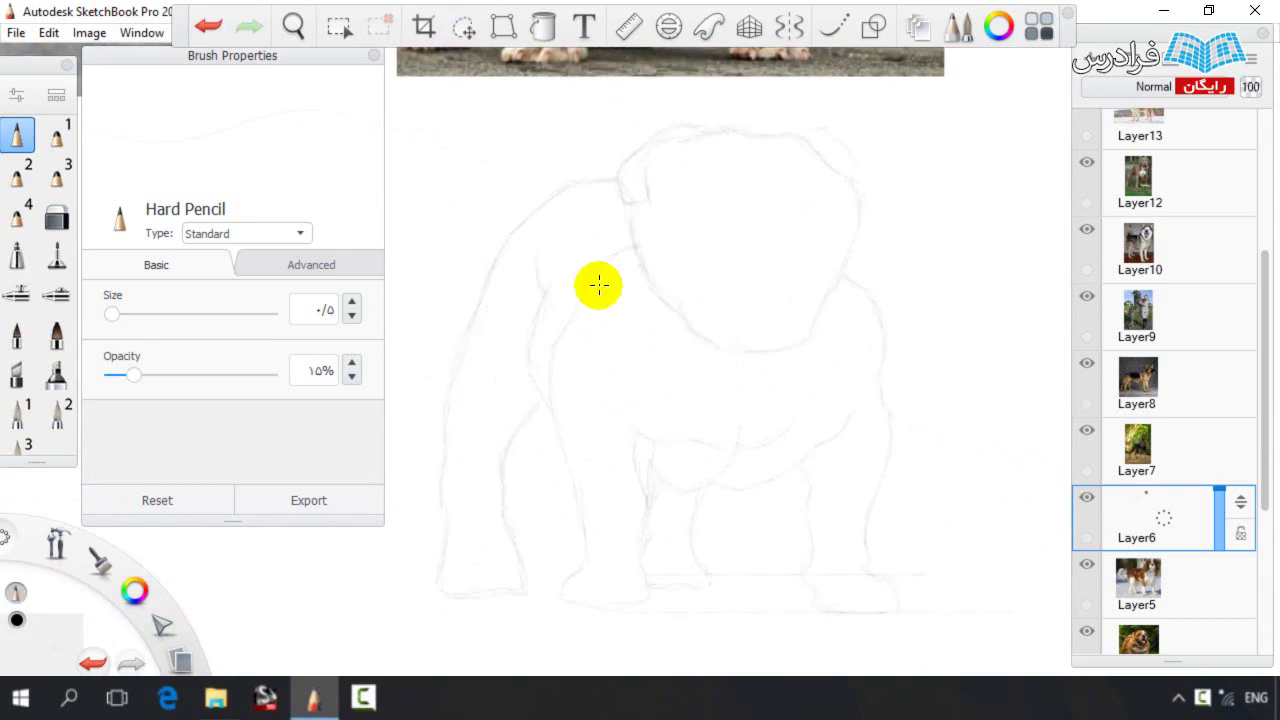
Reinforce the contours of the front legs and the underside of the chest
{"action": "mouse_move", "coordinate": [551, 400]}
{"action": "left_mouse_down"}
{"action": "mouse_move", "coordinate": [583, 578]}
{"action": "mouse_move", "coordinate": [573, 583]}
{"action": "mouse_move", "coordinate": [660, 594]}
{"action": "left_mouse_up"}
{"action": "mouse_move", "coordinate": [691, 540]}
{"action": "left_mouse_down"}
{"action": "mouse_move", "coordinate": [708, 483]}
{"action": "mouse_move", "coordinate": [822, 448]}
{"action": "left_mouse_up"}
{"action": "left_click_drag", "start_coordinate": [806, 468], "coordinate": [801, 579]}
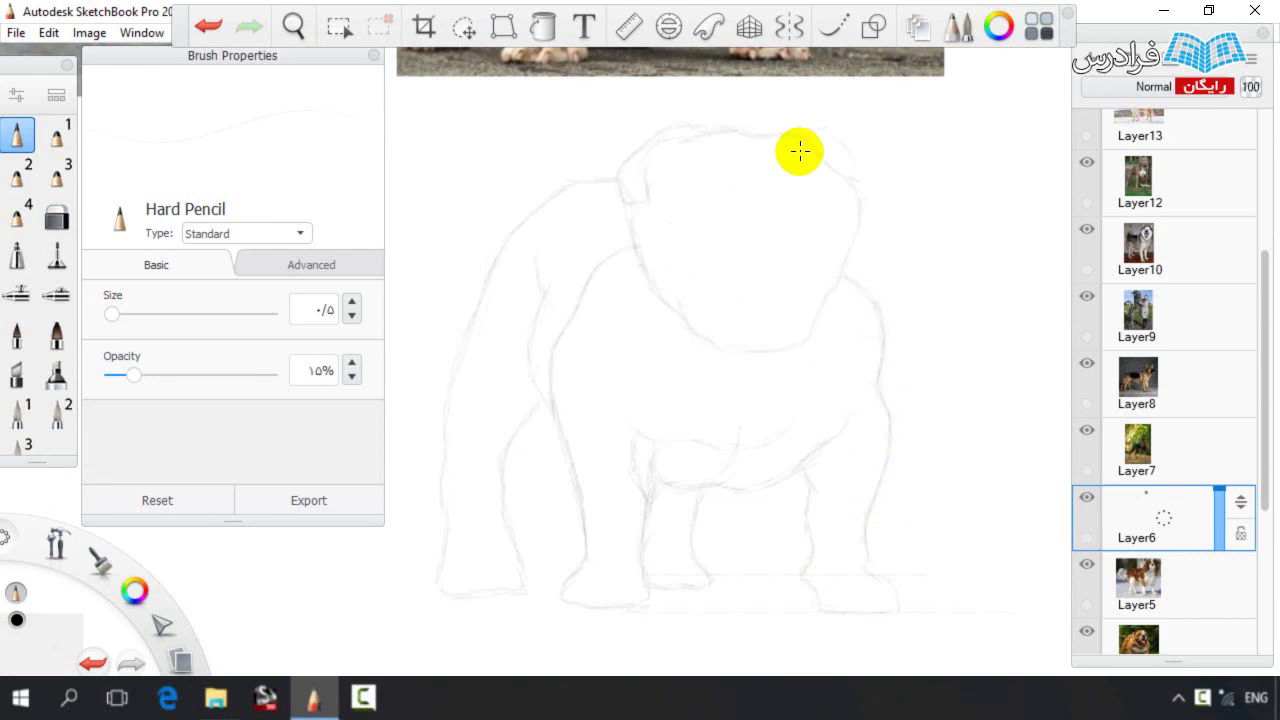
Sketch a third dog's head outline in an empty area, with a broad skull, wide cheeks and a muzzle
{"action": "key", "text": "ctrl+0"}
{"action": "key", "text": "space"}
{"action": "mouse_move", "coordinate": [937, 252]}
{"action": "left_mouse_down"}
{"action": "mouse_move", "coordinate": [951, 217]}
{"action": "mouse_move", "coordinate": [1069, 354]}
{"action": "left_mouse_up"}
{"action": "left_click_drag", "start_coordinate": [738, 226], "coordinate": [825, 236]}
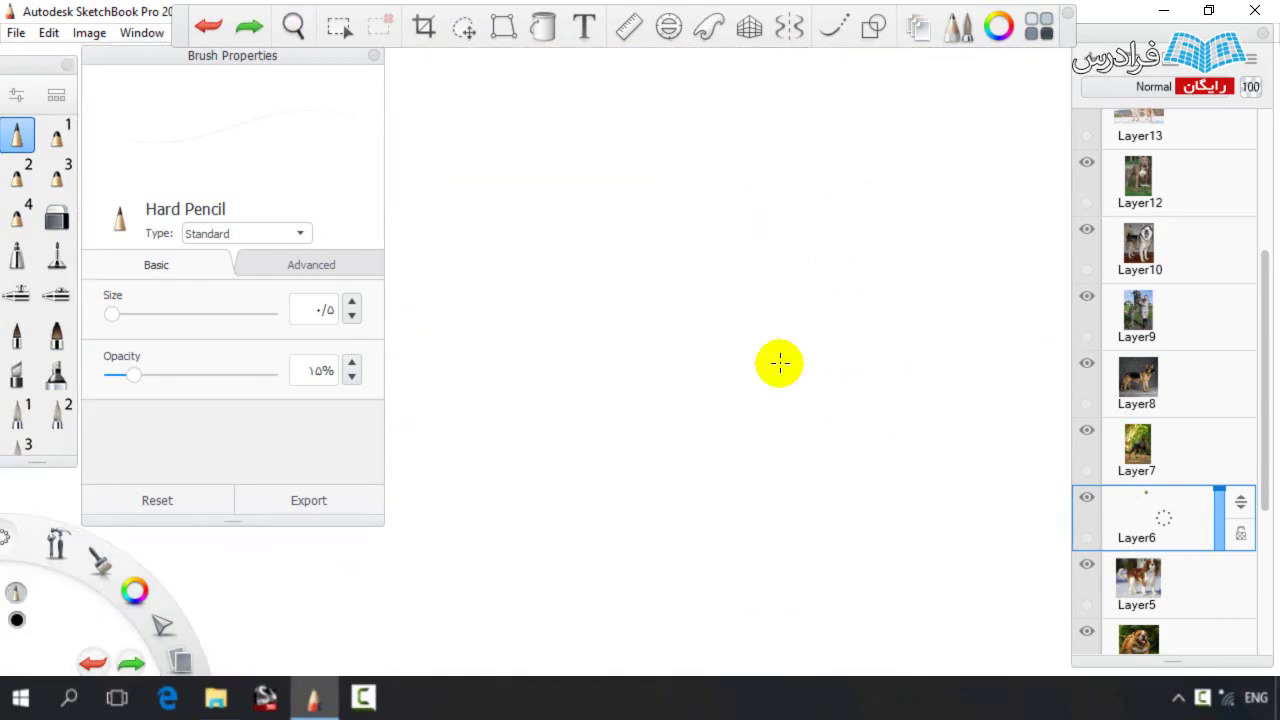
{"action": "mouse_move", "coordinate": [874, 183]}
{"action": "left_mouse_down"}
{"action": "mouse_move", "coordinate": [771, 185]}
{"action": "mouse_move", "coordinate": [821, 191]}
{"action": "mouse_move", "coordinate": [685, 216]}
{"action": "mouse_move", "coordinate": [758, 183]}
{"action": "mouse_move", "coordinate": [706, 215]}
{"action": "mouse_move", "coordinate": [683, 300]}
{"action": "left_mouse_up"}
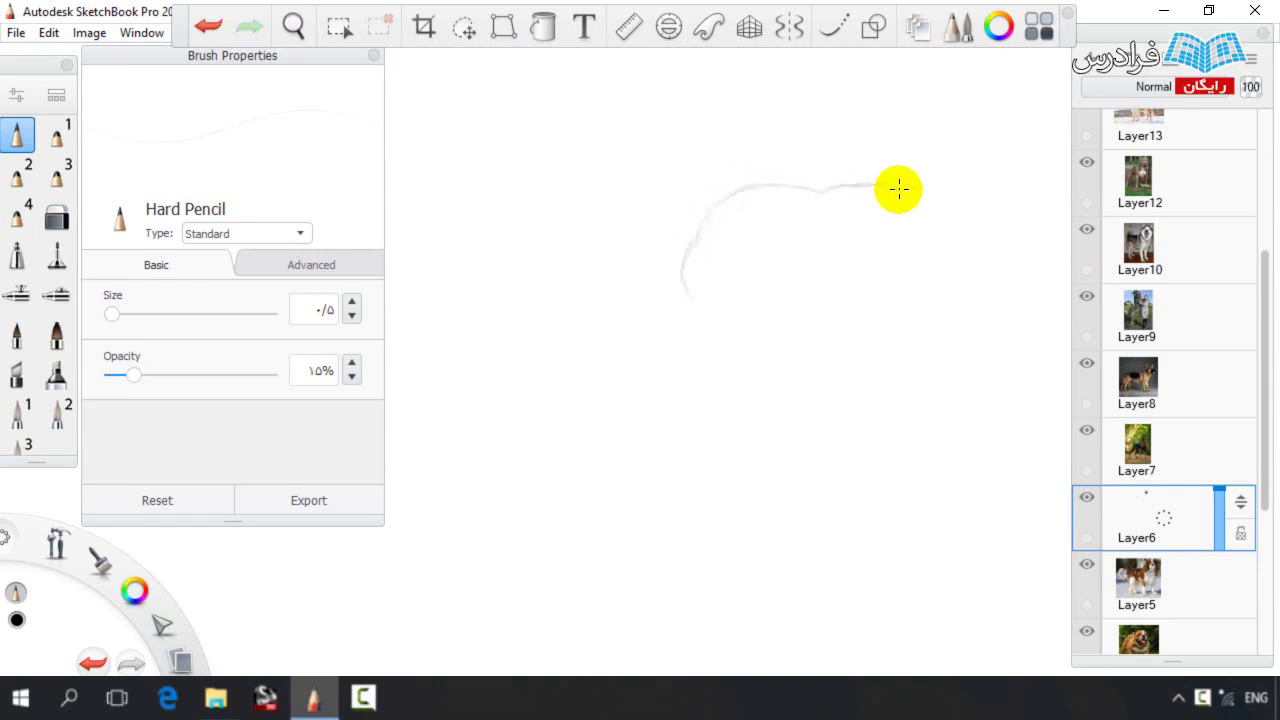
{"action": "left_click_drag", "start_coordinate": [937, 340], "coordinate": [926, 405]}
{"action": "mouse_move", "coordinate": [911, 390]}
{"action": "left_mouse_down"}
{"action": "mouse_move", "coordinate": [888, 336]}
{"action": "mouse_move", "coordinate": [879, 446]}
{"action": "left_mouse_up"}
{"action": "mouse_move", "coordinate": [808, 468]}
{"action": "left_mouse_down"}
{"action": "mouse_move", "coordinate": [769, 446]}
{"action": "mouse_move", "coordinate": [759, 464]}
{"action": "mouse_move", "coordinate": [712, 458]}
{"action": "left_mouse_up"}
{"action": "mouse_move", "coordinate": [667, 235]}
{"action": "left_mouse_down"}
{"action": "mouse_move", "coordinate": [636, 339]}
{"action": "mouse_move", "coordinate": [655, 312]}
{"action": "mouse_move", "coordinate": [667, 413]}
{"action": "mouse_move", "coordinate": [675, 391]}
{"action": "mouse_move", "coordinate": [662, 382]}
{"action": "mouse_move", "coordinate": [714, 451]}
{"action": "mouse_move", "coordinate": [669, 364]}
{"action": "mouse_move", "coordinate": [720, 449]}
{"action": "left_mouse_up"}
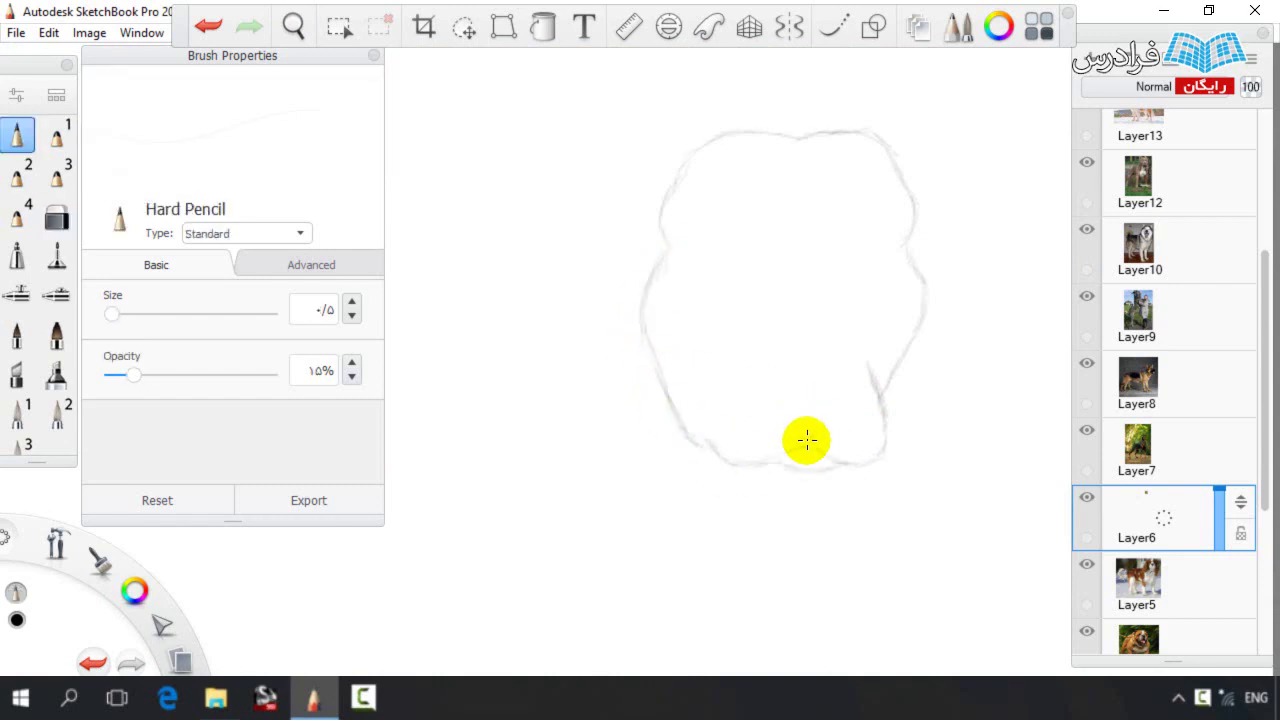
Lasso the upper part of the third dog's head, lower it slightly and deselect it
{"action": "left_click", "coordinate": [463, 27]}
{"action": "mouse_move", "coordinate": [614, 250]}
{"action": "left_mouse_down"}
{"action": "mouse_move", "coordinate": [894, 249]}
{"action": "mouse_move", "coordinate": [741, 273]}
{"action": "left_mouse_up"}
{"action": "key", "text": "Escape"}
Redraw the cheek contours and sketch a pointed ear on each side of the head
{"action": "left_click_drag", "start_coordinate": [659, 261], "coordinate": [646, 297]}
{"action": "left_click_drag", "start_coordinate": [908, 250], "coordinate": [921, 285]}
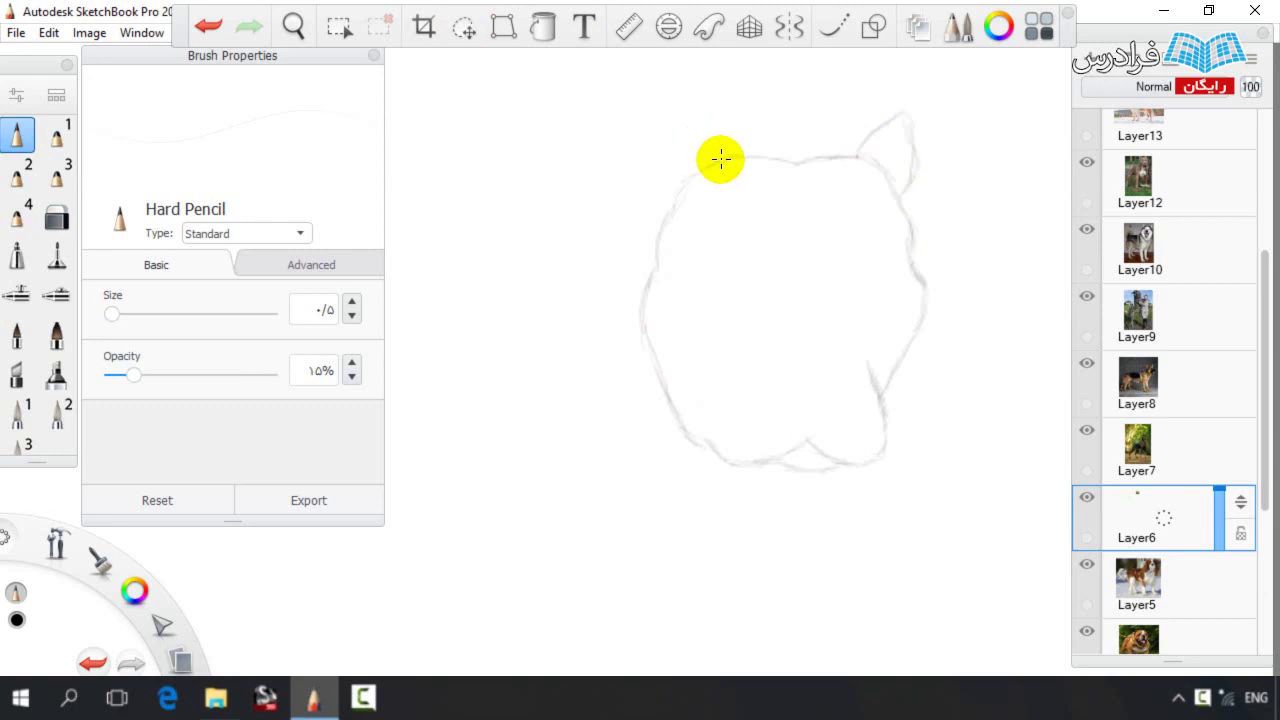
{"action": "mouse_move", "coordinate": [671, 114]}
{"action": "left_mouse_down"}
{"action": "mouse_move", "coordinate": [669, 175]}
{"action": "mouse_move", "coordinate": [681, 151]}
{"action": "left_mouse_up"}
Lasso the ears with the top of the skull, move them slightly down and deselect them
{"action": "key", "text": "v"}
{"action": "mouse_move", "coordinate": [588, 135]}
{"action": "left_mouse_down"}
{"action": "mouse_move", "coordinate": [905, 80]}
{"action": "mouse_move", "coordinate": [586, 140]}
{"action": "left_mouse_up"}
{"action": "mouse_move", "coordinate": [738, 299]}
{"action": "left_mouse_down"}
{"action": "mouse_move", "coordinate": [731, 331]}
{"action": "mouse_move", "coordinate": [739, 320]}
{"action": "left_mouse_up"}
{"action": "key", "text": "ctrl+d"}
{"action": "key", "text": "Escape"}
Clean up and redraw the cheek and muzzle contours and add the chin under the mouth
{"action": "key", "text": "e"}
{"action": "key", "text": "e"}
{"action": "key", "text": "e"}
{"action": "key", "text": "e"}
{"action": "key", "text": "e"}
{"action": "key", "text": "e"}
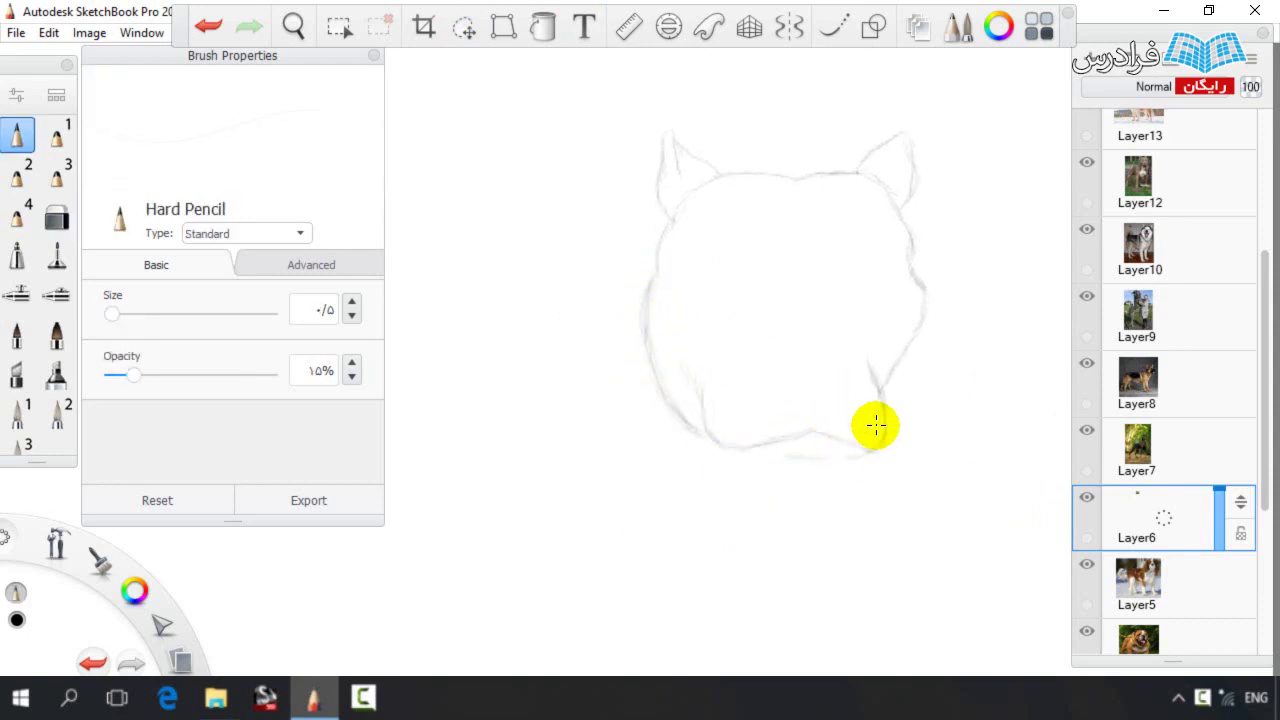
{"action": "mouse_move", "coordinate": [851, 444]}
{"action": "left_mouse_down"}
{"action": "mouse_move", "coordinate": [809, 463]}
{"action": "mouse_move", "coordinate": [852, 446]}
{"action": "left_mouse_up"}
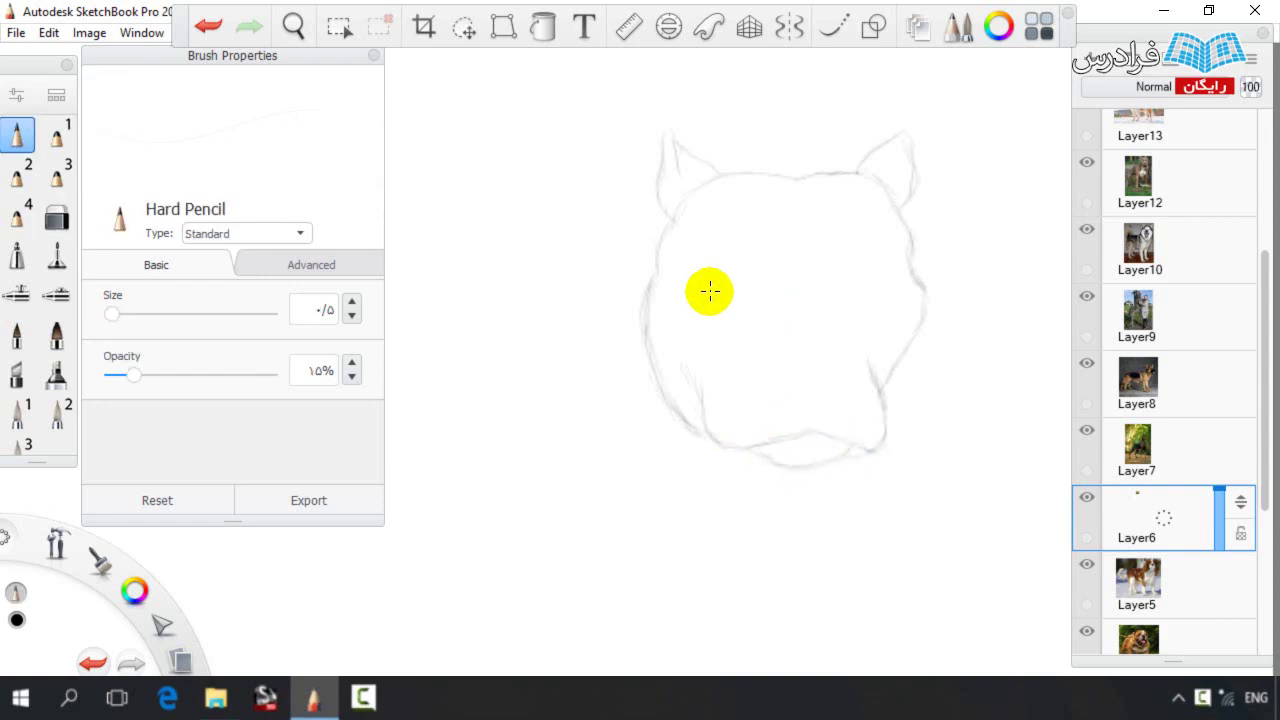
Erase stray lines and darken the skull, cheek and muzzle contours of the third dog's head
{"action": "key", "text": "e"}
{"action": "key", "text": "e"}
{"action": "key", "text": "e"}
{"action": "key", "text": "e"}
{"action": "key", "text": "e"}
{"action": "key", "text": "e"}
{"action": "mouse_move", "coordinate": [899, 209]}
{"action": "left_mouse_down"}
{"action": "mouse_move", "coordinate": [912, 271]}
{"action": "mouse_move", "coordinate": [895, 370]}
{"action": "left_mouse_up"}
{"action": "key", "text": "e"}
{"action": "key", "text": "e"}
Sketch the neck, shoulder and chest contours descending from both sides of the third dog's head
{"action": "left_click_drag", "start_coordinate": [779, 319], "coordinate": [839, 284]}
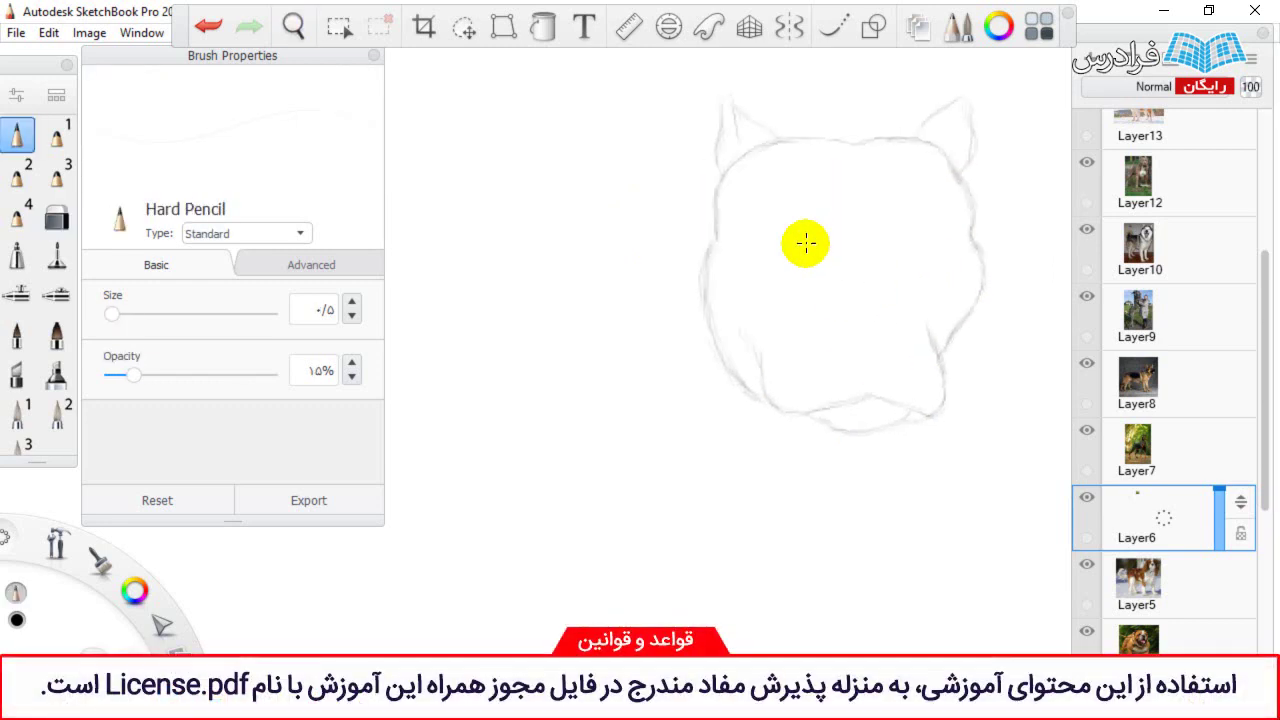
{"action": "key", "text": "space"}
{"action": "left_click_drag", "start_coordinate": [651, 337], "coordinate": [830, 261]}
{"action": "left_click_drag", "start_coordinate": [828, 321], "coordinate": [826, 446]}
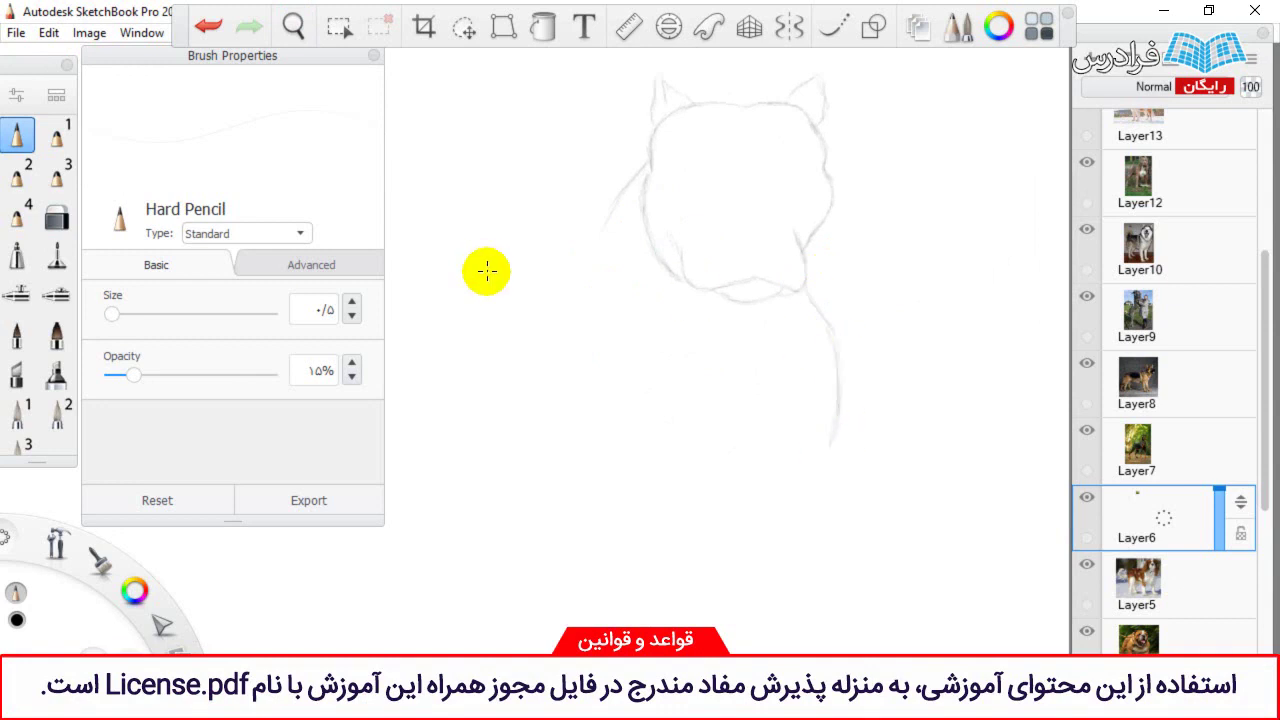
{"action": "mouse_move", "coordinate": [606, 237]}
{"action": "left_mouse_down"}
{"action": "mouse_move", "coordinate": [527, 350]}
{"action": "mouse_move", "coordinate": [561, 312]}
{"action": "mouse_move", "coordinate": [541, 317]}
{"action": "mouse_move", "coordinate": [527, 425]}
{"action": "left_mouse_up"}
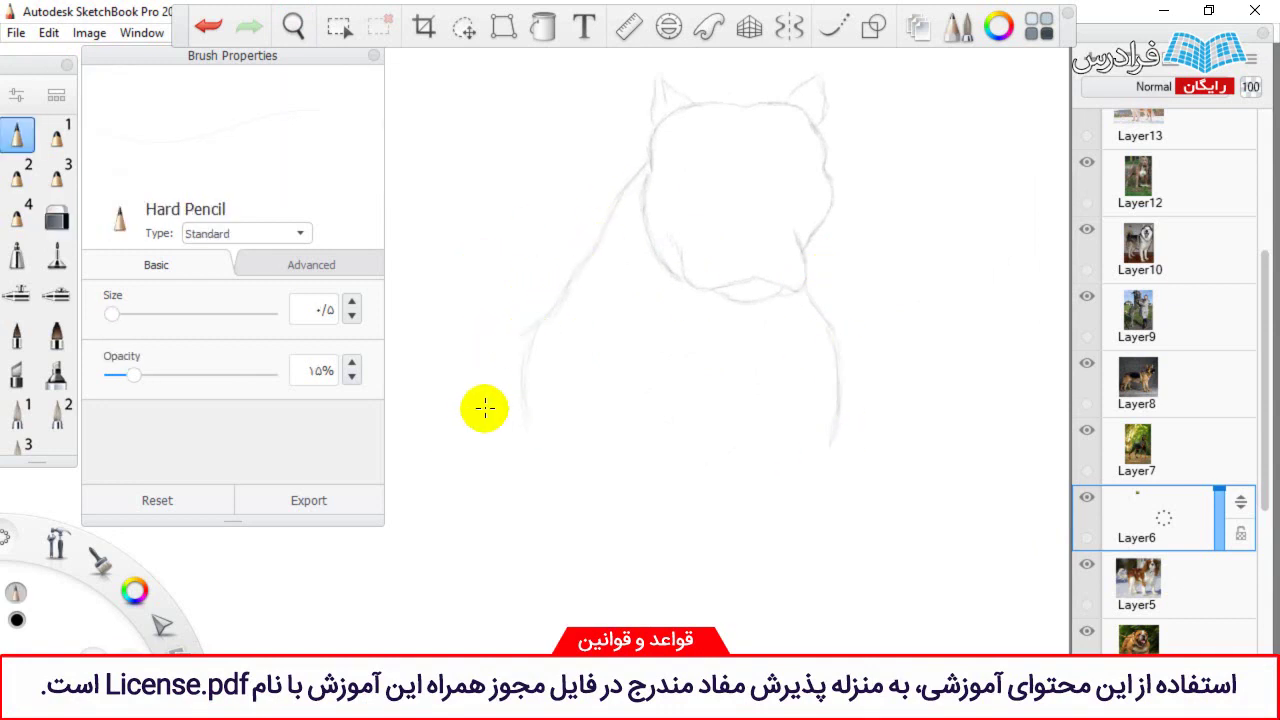
Sketch the outer contours of both front legs downward from the third dog's shoulders
{"action": "left_click_drag", "start_coordinate": [527, 378], "coordinate": [537, 603]}
{"action": "scroll", "coordinate": [631, 346], "scroll_direction": "down", "scroll_amount": 1}
{"action": "key", "text": "space"}
{"action": "mouse_move", "coordinate": [672, 343]}
{"action": "left_mouse_down"}
{"action": "mouse_move", "coordinate": [686, 337]}
{"action": "mouse_move", "coordinate": [684, 298]}
{"action": "left_mouse_up"}
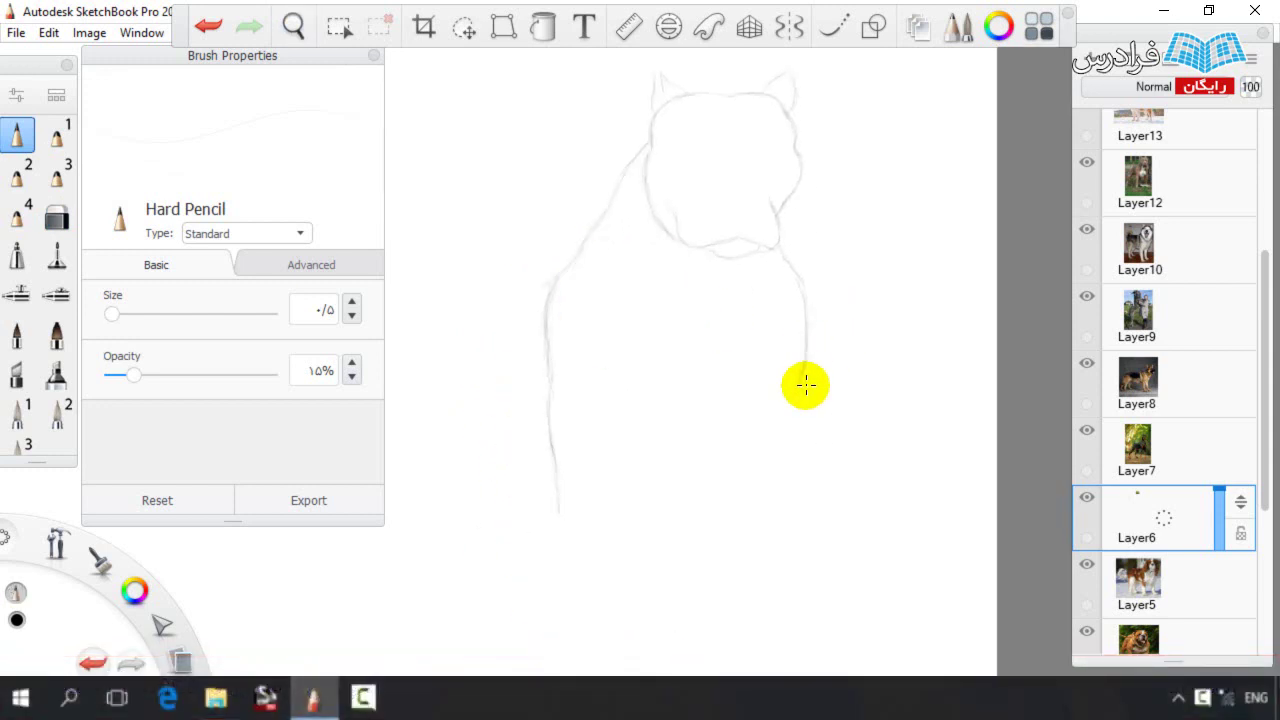
{"action": "left_click_drag", "start_coordinate": [808, 437], "coordinate": [798, 524]}
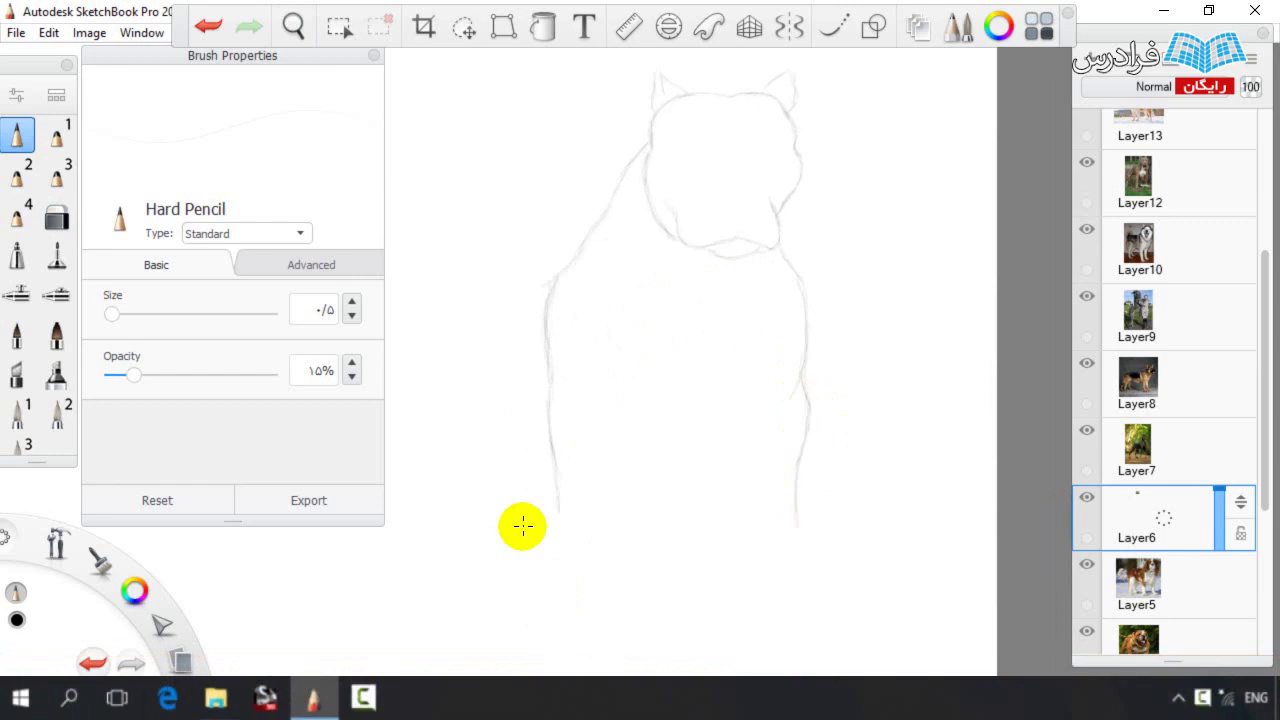
Sketch the inner contours of the front legs, the chest and belly lines between them, and the front paws
{"action": "left_click_drag", "start_coordinate": [631, 342], "coordinate": [603, 526]}
{"action": "left_click_drag", "start_coordinate": [745, 402], "coordinate": [764, 528]}
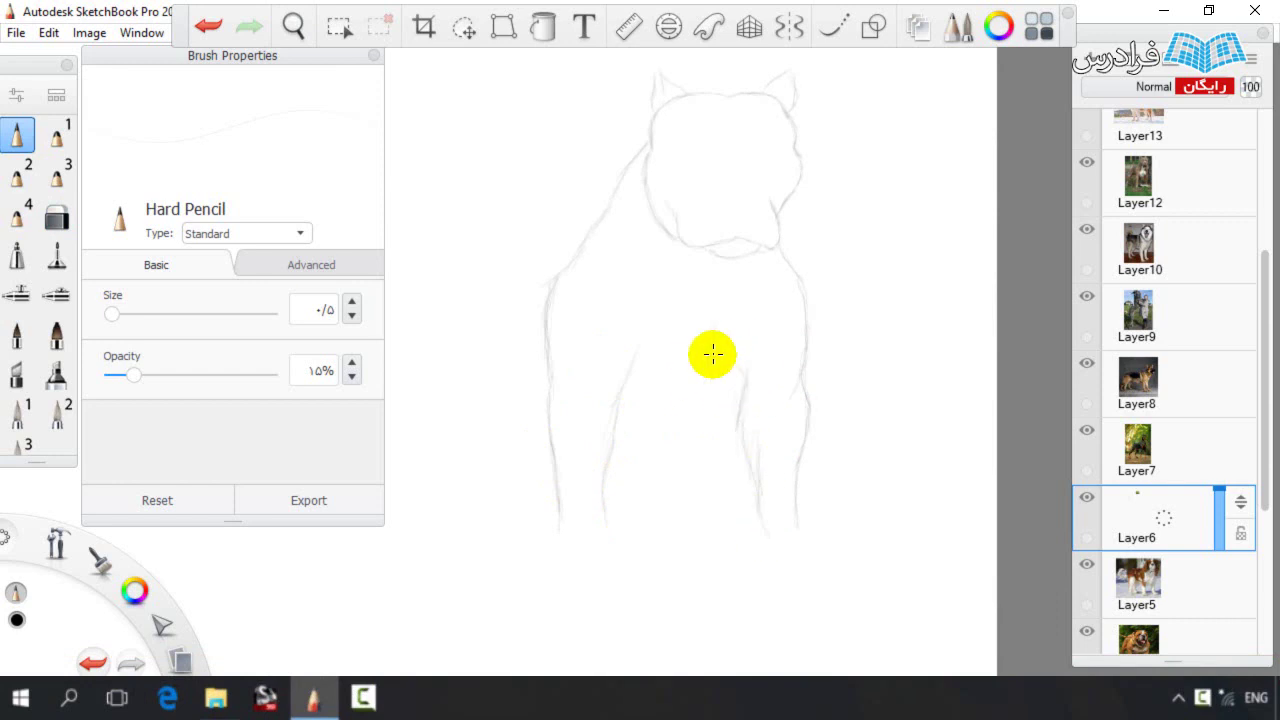
{"action": "left_click_drag", "start_coordinate": [630, 360], "coordinate": [720, 325]}
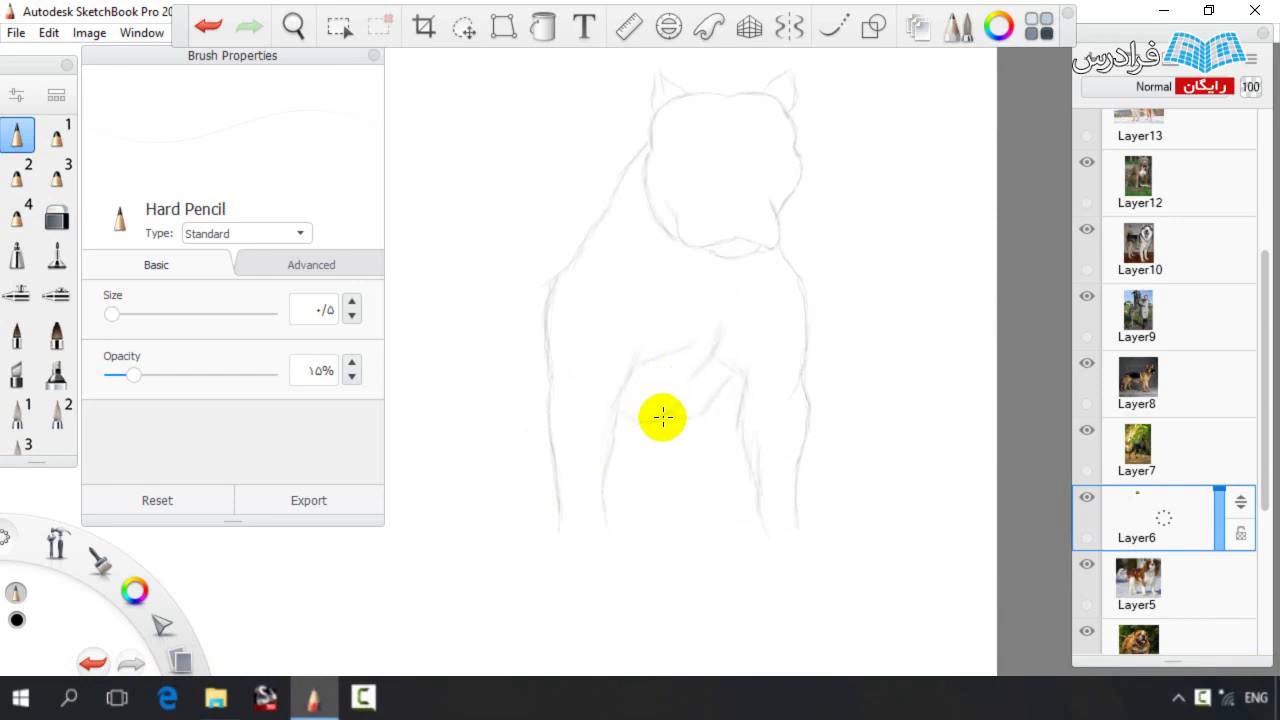
{"action": "left_click_drag", "start_coordinate": [656, 227], "coordinate": [742, 238]}
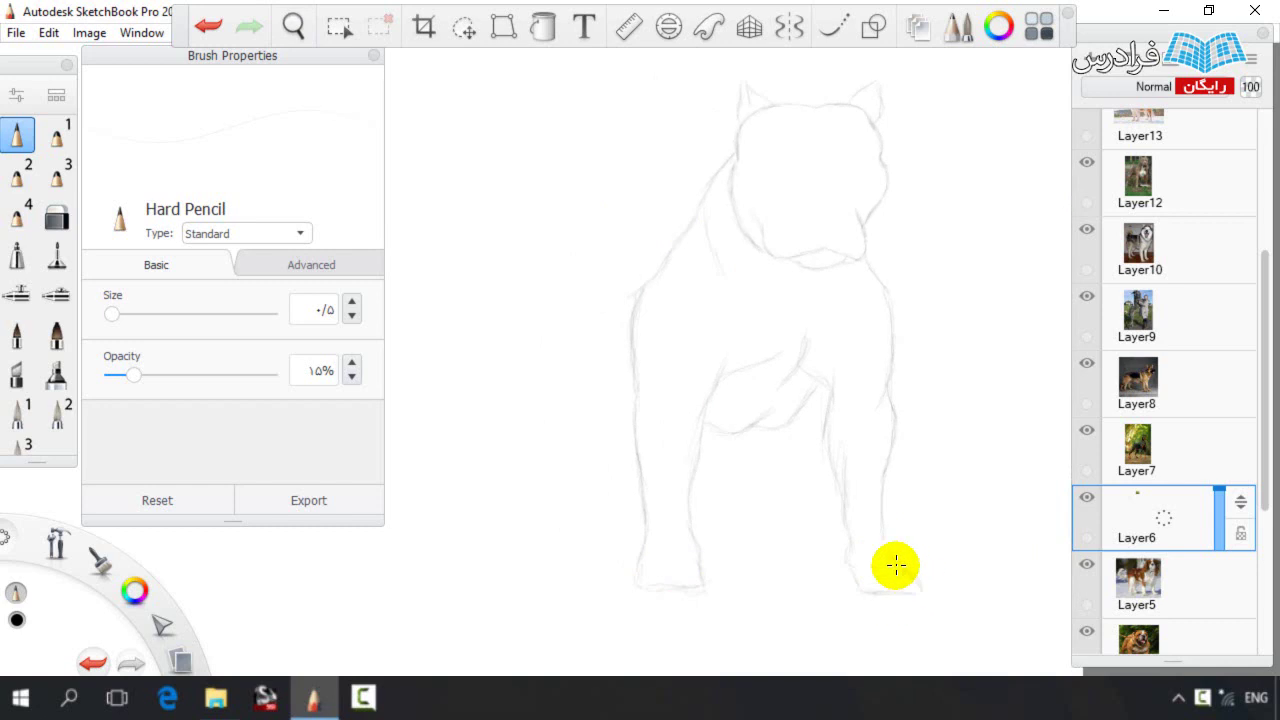
Sketch the curved ribcage behind the shoulder and the back line above it, erasing stray lines
{"action": "left_click_drag", "start_coordinate": [600, 345], "coordinate": [631, 392]}
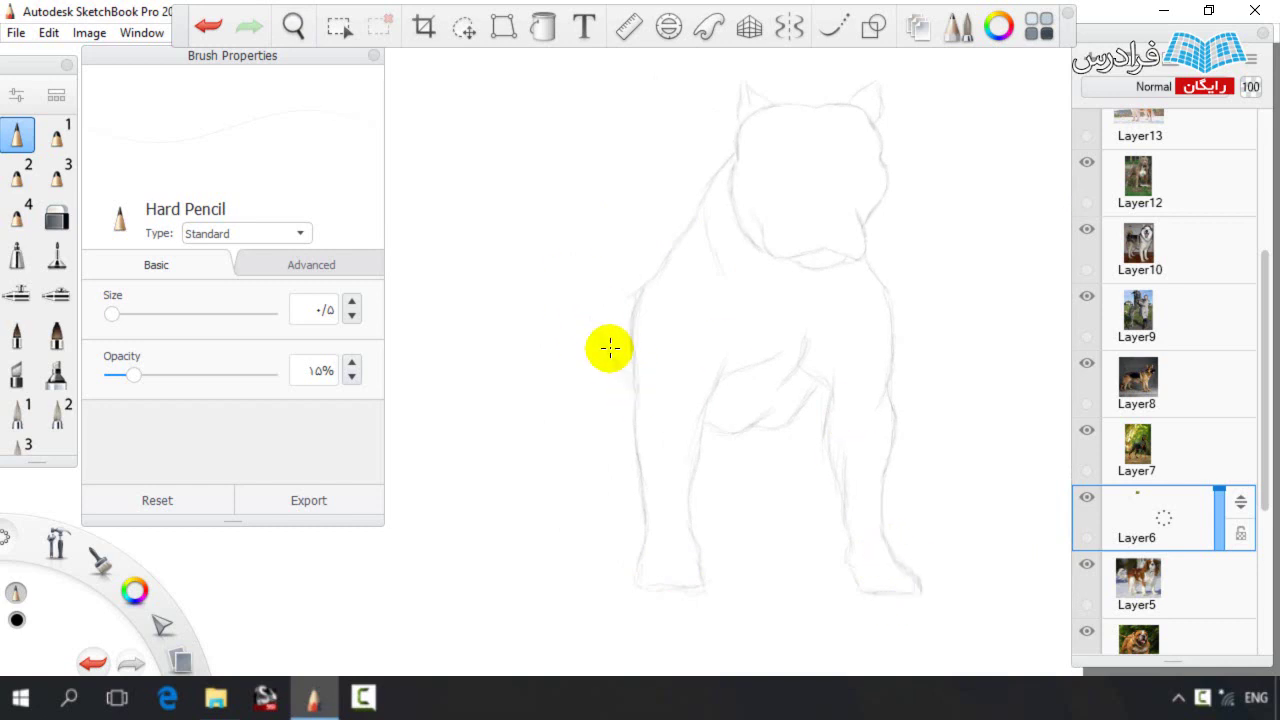
{"action": "left_click_drag", "start_coordinate": [636, 240], "coordinate": [589, 370]}
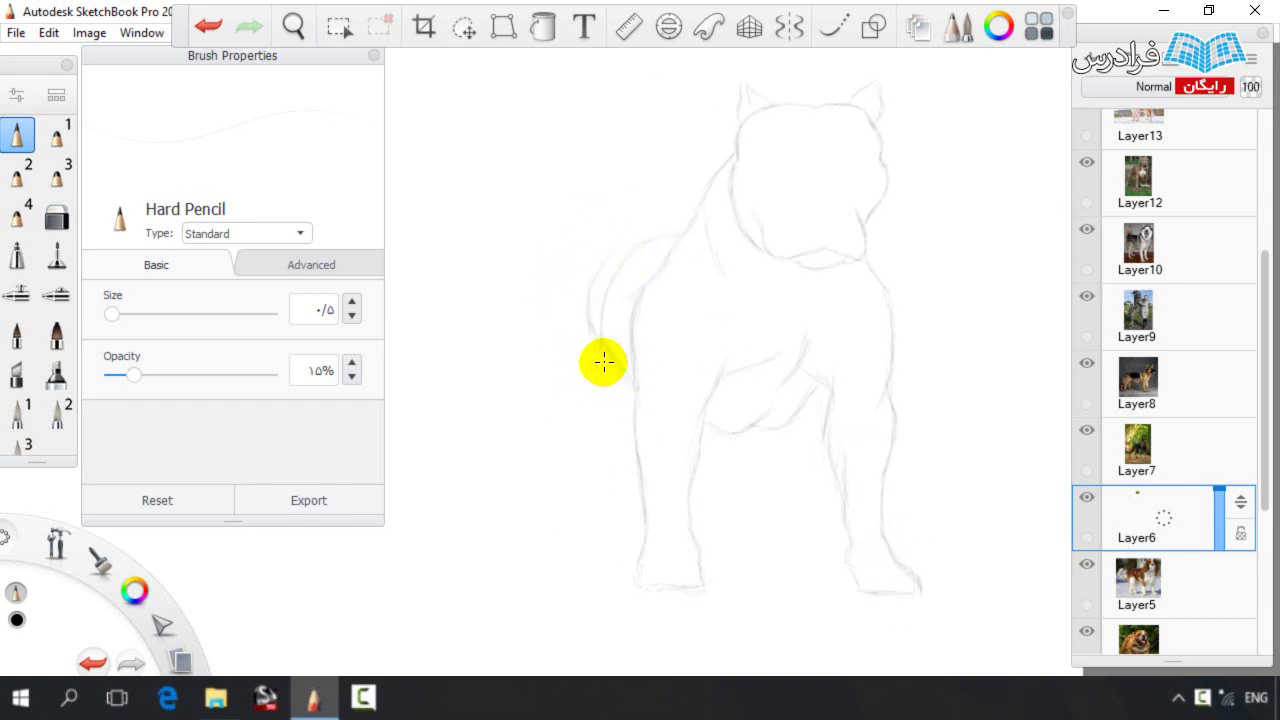
{"action": "key", "text": "e"}
{"action": "key", "text": "e"}
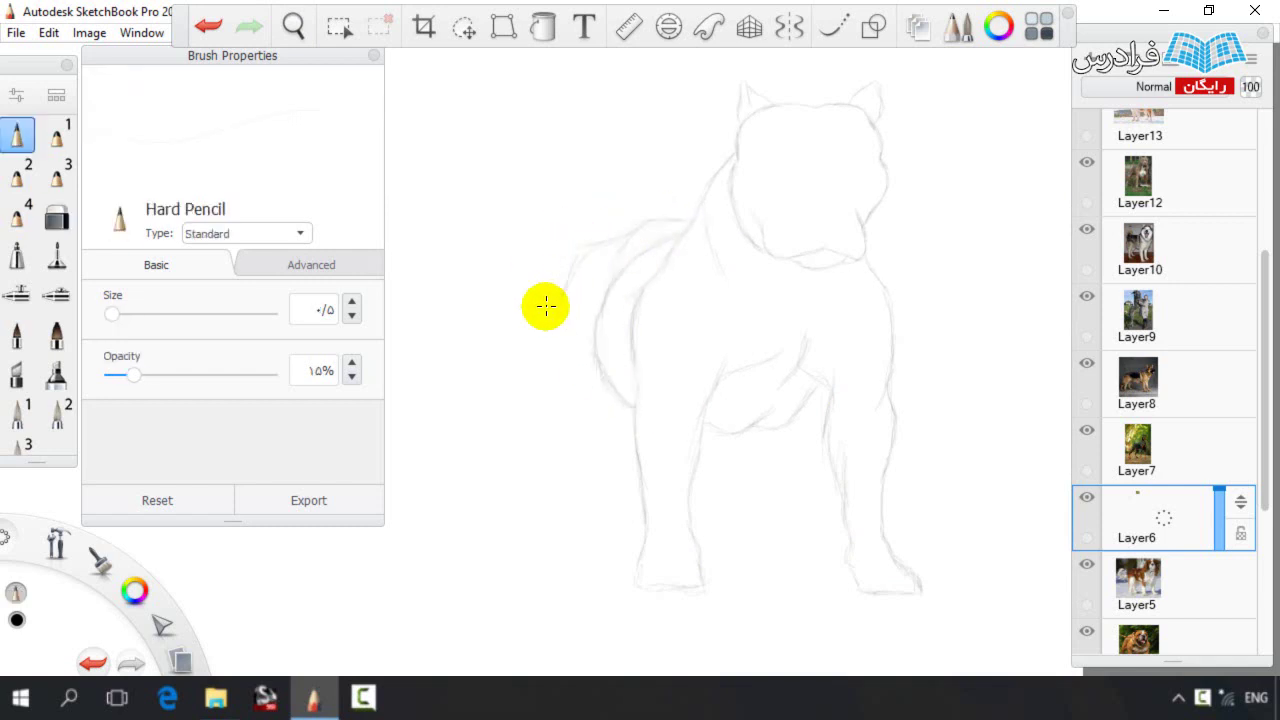
Sketch the near hind leg with its paw and inner contour up to the belly, then clean up stray lines
{"action": "mouse_move", "coordinate": [550, 298]}
{"action": "left_mouse_down"}
{"action": "mouse_move", "coordinate": [509, 356]}
{"action": "mouse_move", "coordinate": [494, 409]}
{"action": "mouse_move", "coordinate": [508, 406]}
{"action": "left_mouse_up"}
{"action": "left_click_drag", "start_coordinate": [525, 339], "coordinate": [484, 399]}
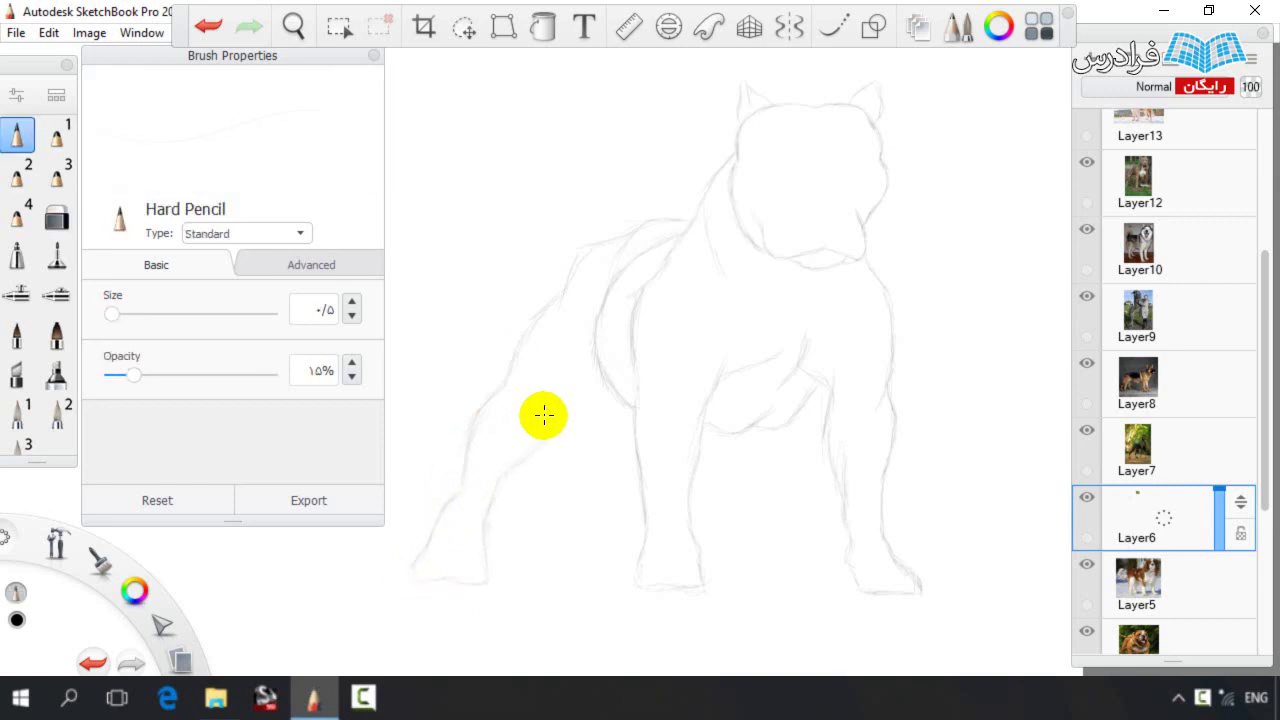
{"action": "left_click_drag", "start_coordinate": [536, 442], "coordinate": [597, 399]}
{"action": "key", "text": "e"}
{"action": "key", "text": "e"}
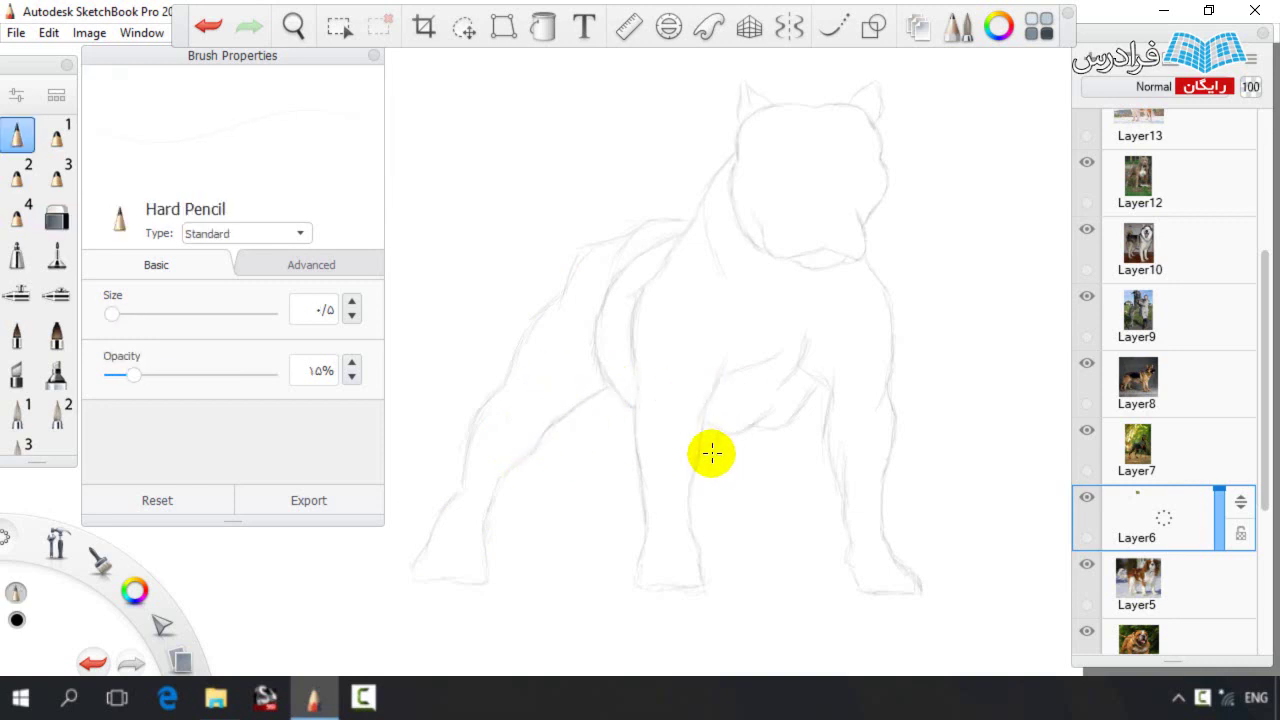
Lasso both front paws and move them slightly down
{"action": "left_click", "coordinate": [464, 27]}
{"action": "mouse_move", "coordinate": [640, 625]}
{"action": "left_mouse_down"}
{"action": "mouse_move", "coordinate": [671, 530]}
{"action": "mouse_move", "coordinate": [637, 549]}
{"action": "left_mouse_up"}
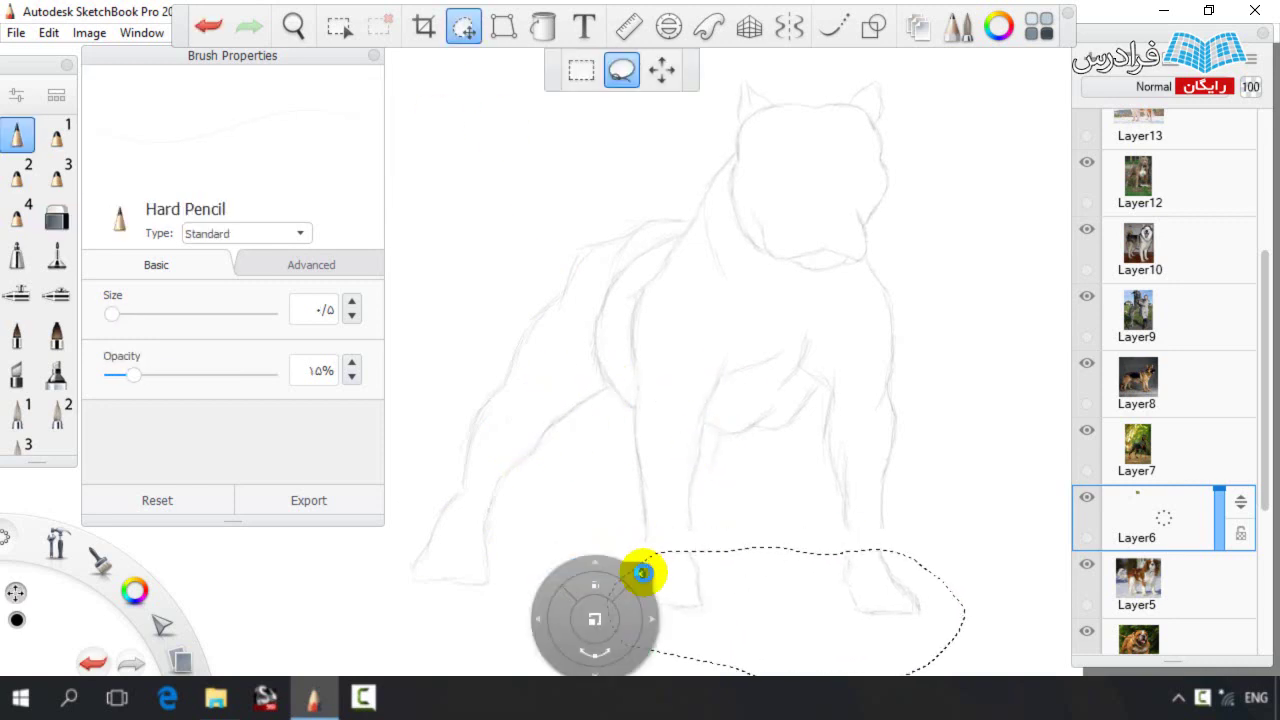
{"action": "left_click", "coordinate": [651, 571]}
Reconnect the front legs to the paws and sketch ground guidelines and the far hind leg visible between the front legs
{"action": "key", "text": "e"}
{"action": "key", "text": "e"}
{"action": "key", "text": "e"}
{"action": "key", "text": "e"}
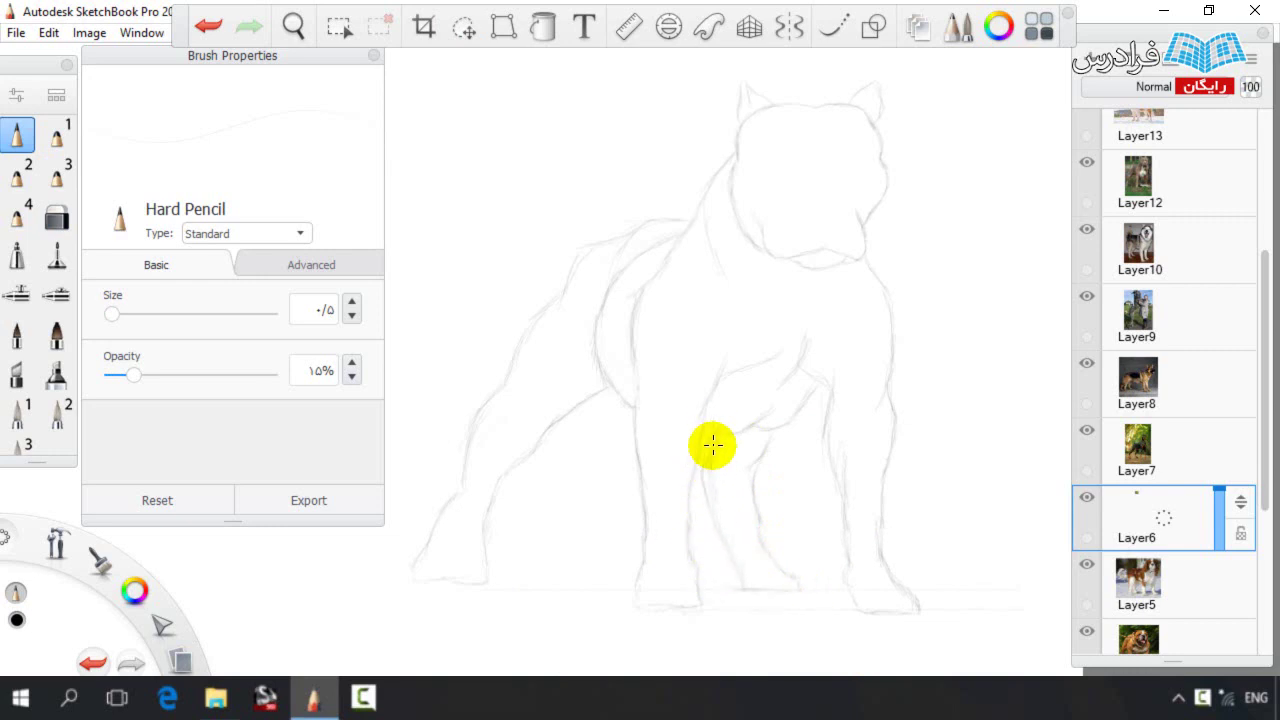
{"action": "key", "text": "space"}
{"action": "left_click", "coordinate": [464, 26]}
{"action": "mouse_move", "coordinate": [464, 566]}
{"action": "left_mouse_down"}
{"action": "mouse_move", "coordinate": [988, 471]}
{"action": "mouse_move", "coordinate": [464, 566]}
{"action": "left_mouse_up"}
{"action": "key", "text": "space"}
{"action": "mouse_move", "coordinate": [716, 275]}
{"action": "left_mouse_down"}
{"action": "mouse_move", "coordinate": [771, 265]}
{"action": "mouse_move", "coordinate": [738, 318]}
{"action": "mouse_move", "coordinate": [827, 212]}
{"action": "mouse_move", "coordinate": [758, 209]}
{"action": "mouse_move", "coordinate": [677, 242]}
{"action": "mouse_move", "coordinate": [803, 177]}
{"action": "mouse_move", "coordinate": [760, 250]}
{"action": "left_mouse_up"}
{"action": "key", "text": "space"}
{"action": "key", "text": "space"}
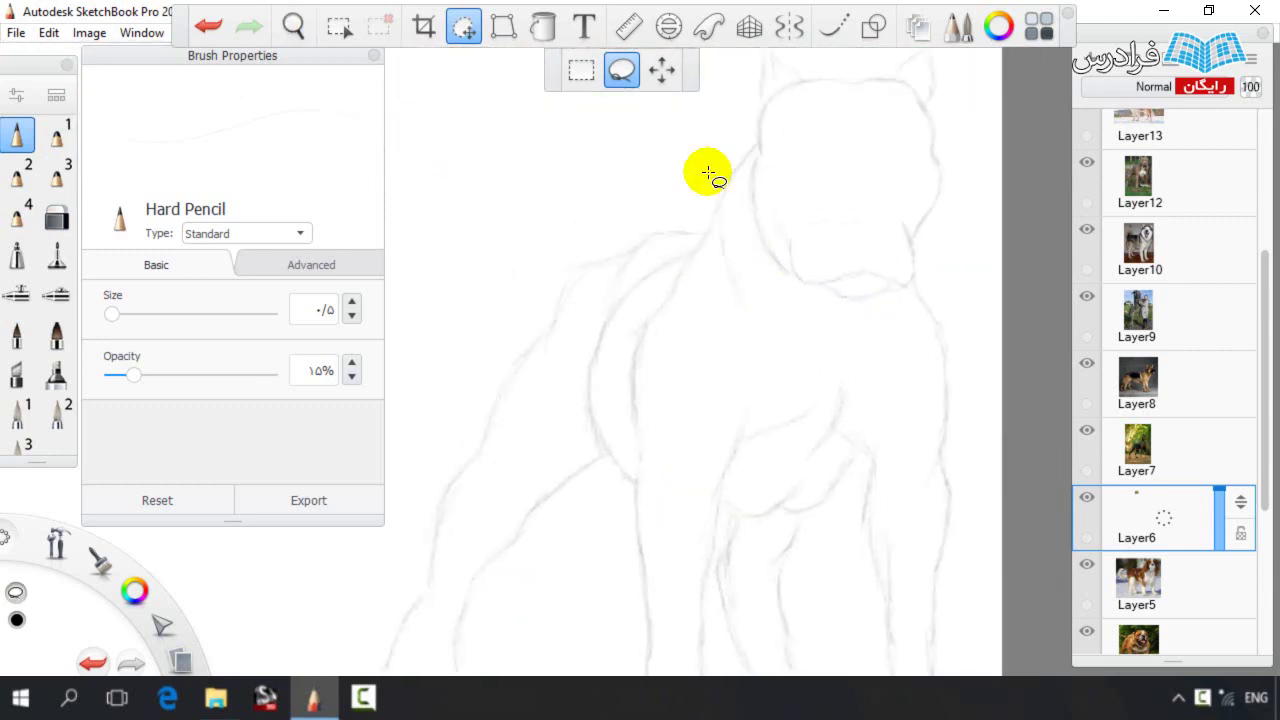
{"action": "key", "text": "Escape"}
Set the hard pencil's opacity to 23% and darken the third dog's neck and shoulder contours
{"action": "left_click_drag", "start_coordinate": [757, 147], "coordinate": [727, 187]}
{"action": "left_click_drag", "start_coordinate": [141, 373], "coordinate": [147, 375]}
{"action": "left_click_drag", "start_coordinate": [758, 146], "coordinate": [641, 332]}
{"action": "left_click_drag", "start_coordinate": [690, 257], "coordinate": [648, 280]}
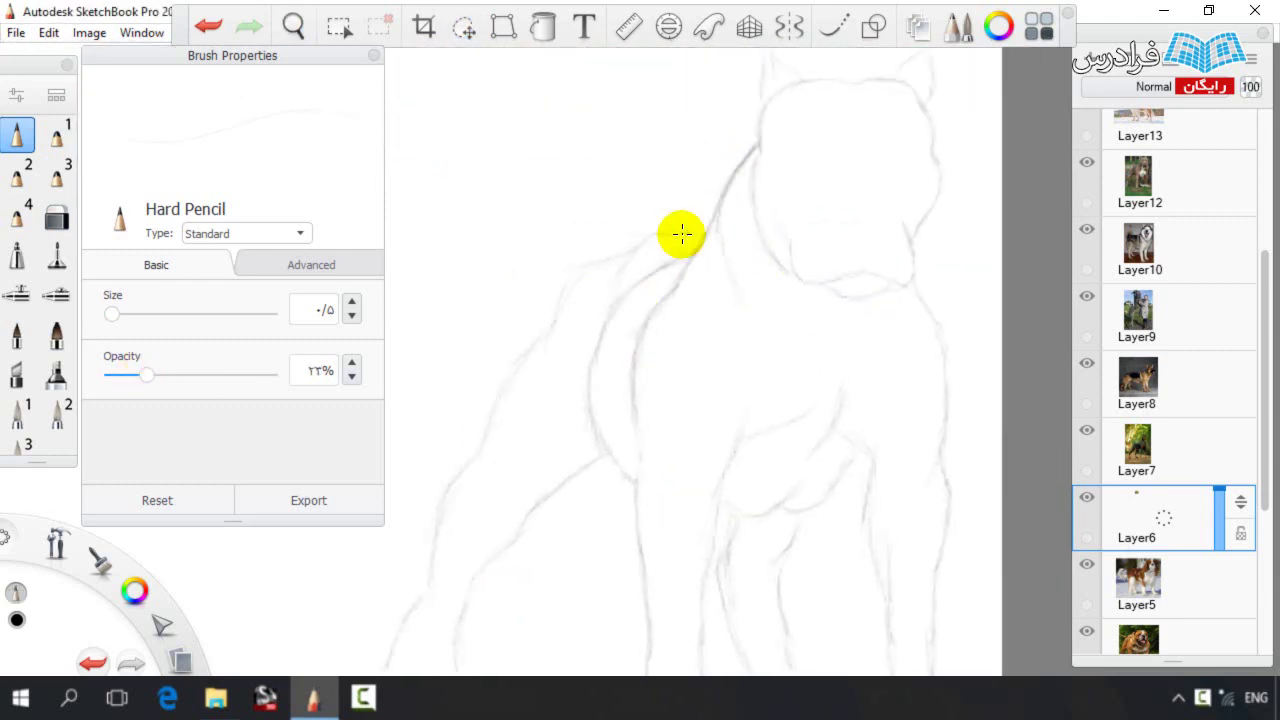
Darken the contours of the third dog's back, hind legs, front legs, paws and belly
{"action": "key", "text": "space"}
{"action": "left_click_drag", "start_coordinate": [531, 352], "coordinate": [537, 323]}
{"action": "mouse_move", "coordinate": [482, 479]}
{"action": "left_mouse_down"}
{"action": "mouse_move", "coordinate": [433, 603]}
{"action": "mouse_move", "coordinate": [501, 528]}
{"action": "mouse_move", "coordinate": [506, 472]}
{"action": "mouse_move", "coordinate": [692, 355]}
{"action": "left_mouse_up"}
{"action": "mouse_move", "coordinate": [803, 308]}
{"action": "left_mouse_down"}
{"action": "mouse_move", "coordinate": [766, 417]}
{"action": "mouse_move", "coordinate": [769, 640]}
{"action": "left_mouse_up"}
{"action": "key", "text": "space"}
{"action": "left_click_drag", "start_coordinate": [870, 398], "coordinate": [790, 365]}
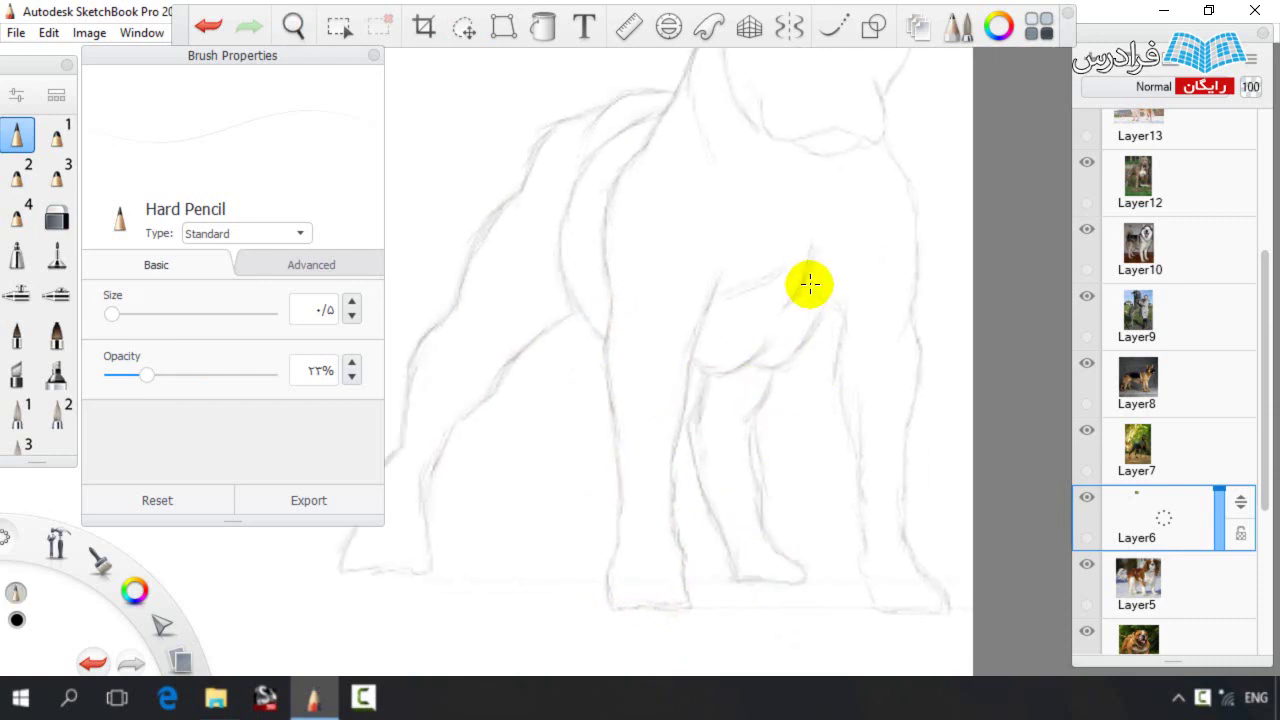
{"action": "mouse_move", "coordinate": [850, 408]}
{"action": "left_mouse_down"}
{"action": "mouse_move", "coordinate": [856, 566]}
{"action": "mouse_move", "coordinate": [901, 614]}
{"action": "mouse_move", "coordinate": [895, 515]}
{"action": "mouse_move", "coordinate": [913, 398]}
{"action": "mouse_move", "coordinate": [905, 205]}
{"action": "mouse_move", "coordinate": [889, 177]}
{"action": "mouse_move", "coordinate": [701, 257]}
{"action": "mouse_move", "coordinate": [697, 319]}
{"action": "mouse_move", "coordinate": [754, 392]}
{"action": "mouse_move", "coordinate": [844, 387]}
{"action": "mouse_move", "coordinate": [872, 306]}
{"action": "mouse_move", "coordinate": [844, 185]}
{"action": "mouse_move", "coordinate": [832, 383]}
{"action": "mouse_move", "coordinate": [793, 373]}
{"action": "left_mouse_up"}
Sketch the rounded skull and one side of the face for a fourth dog in an empty area of the sketch layer
{"action": "key", "text": "space"}
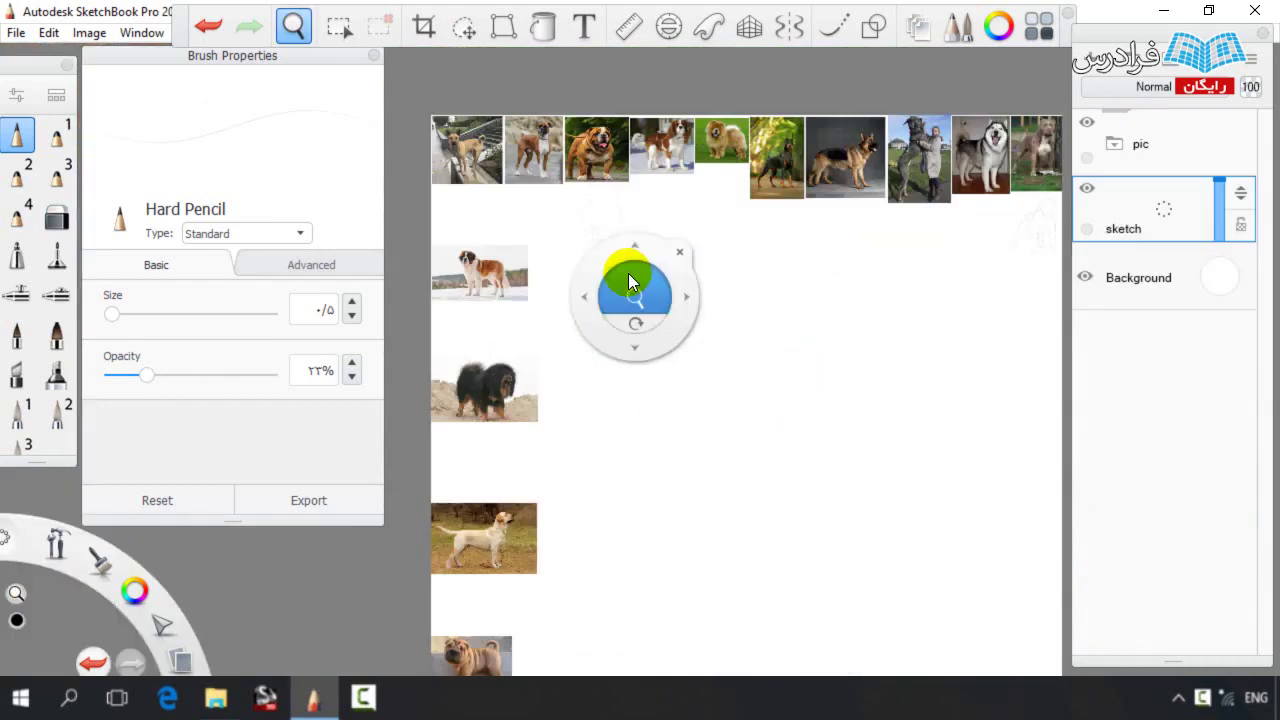
{"action": "left_click_drag", "start_coordinate": [634, 286], "coordinate": [971, 594]}
{"action": "key", "text": "space"}
{"action": "left_click_drag", "start_coordinate": [594, 371], "coordinate": [849, 284]}
{"action": "key", "text": "space"}
{"action": "left_click_drag", "start_coordinate": [757, 293], "coordinate": [872, 232]}
{"action": "left_click_drag", "start_coordinate": [969, 212], "coordinate": [746, 276]}
{"action": "key", "text": "space"}
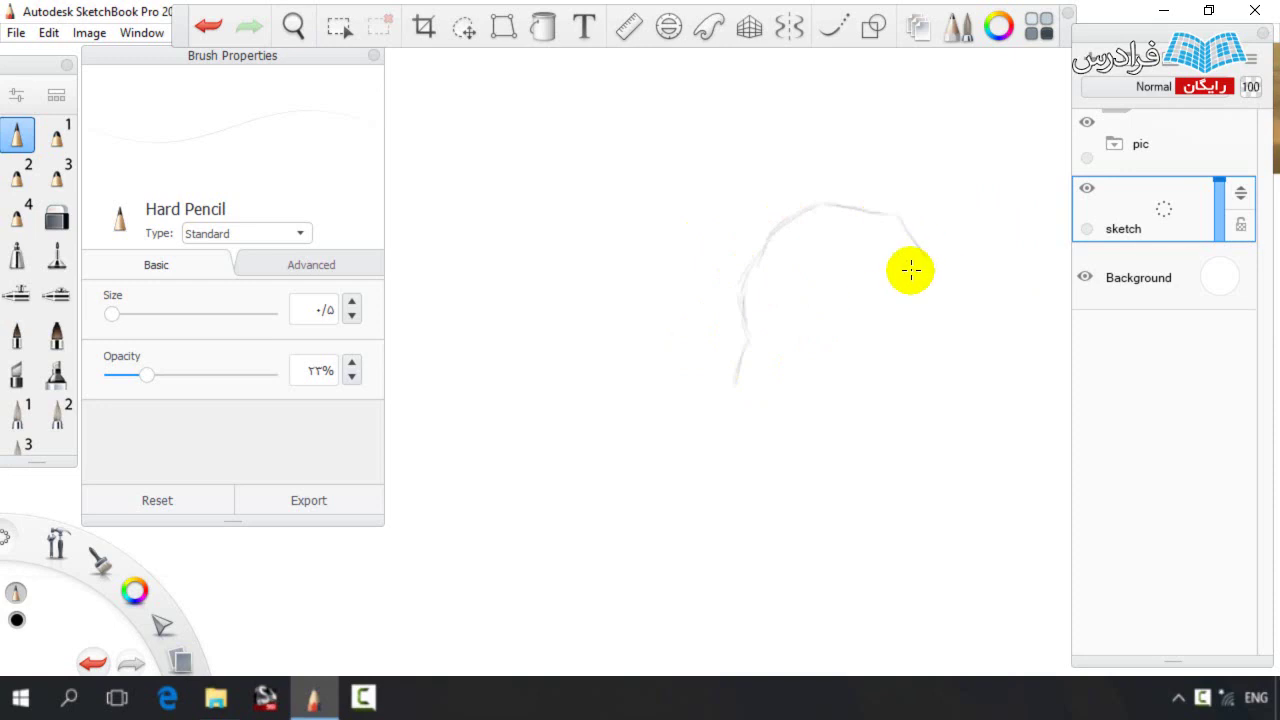
Close the fourth dog's head with the cheek, jaw and muzzle contours and erase stray lines
{"action": "mouse_move", "coordinate": [926, 340]}
{"action": "left_mouse_down"}
{"action": "mouse_move", "coordinate": [908, 381]}
{"action": "mouse_move", "coordinate": [845, 384]}
{"action": "mouse_move", "coordinate": [920, 379]}
{"action": "mouse_move", "coordinate": [863, 414]}
{"action": "mouse_move", "coordinate": [804, 391]}
{"action": "mouse_move", "coordinate": [853, 399]}
{"action": "mouse_move", "coordinate": [795, 418]}
{"action": "left_mouse_up"}
{"action": "left_click_drag", "start_coordinate": [735, 387], "coordinate": [747, 342]}
{"action": "left_click_drag", "start_coordinate": [873, 339], "coordinate": [823, 354]}
{"action": "left_click_drag", "start_coordinate": [800, 436], "coordinate": [807, 408]}
{"action": "key", "text": "e"}
{"action": "key", "text": "e"}
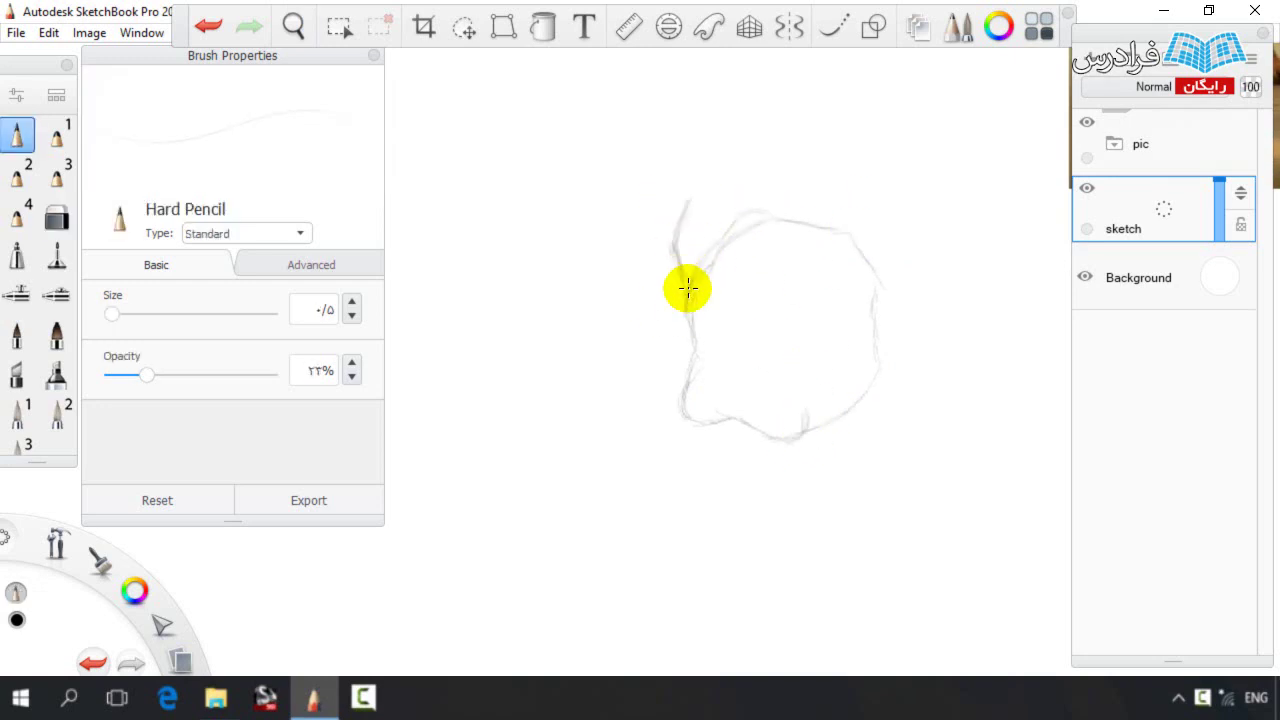
Sketch the first folded ear at the upper corner of the fourth dog's skull
{"action": "key", "text": "e"}
{"action": "key", "text": "e"}
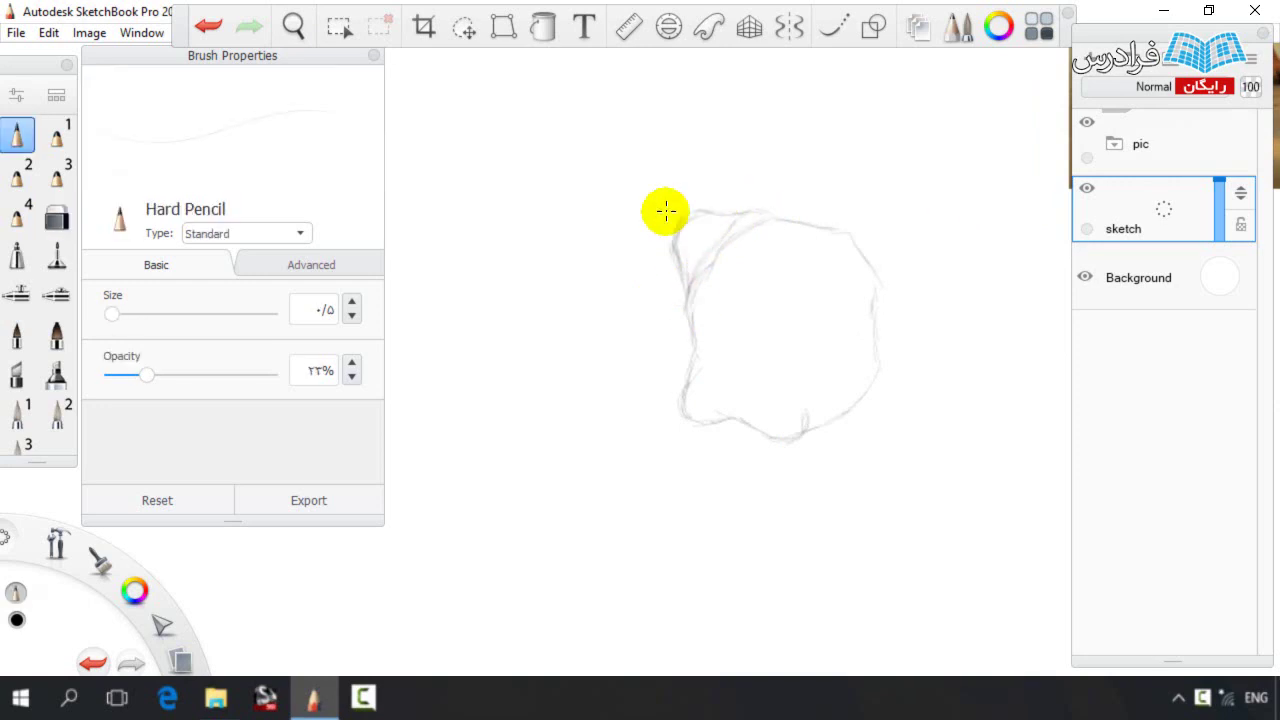
{"action": "left_click_drag", "start_coordinate": [673, 308], "coordinate": [686, 267]}
Sketch the second folded ear on the opposite side of the skull, undoing a misplaced stroke
{"action": "key", "text": "space"}
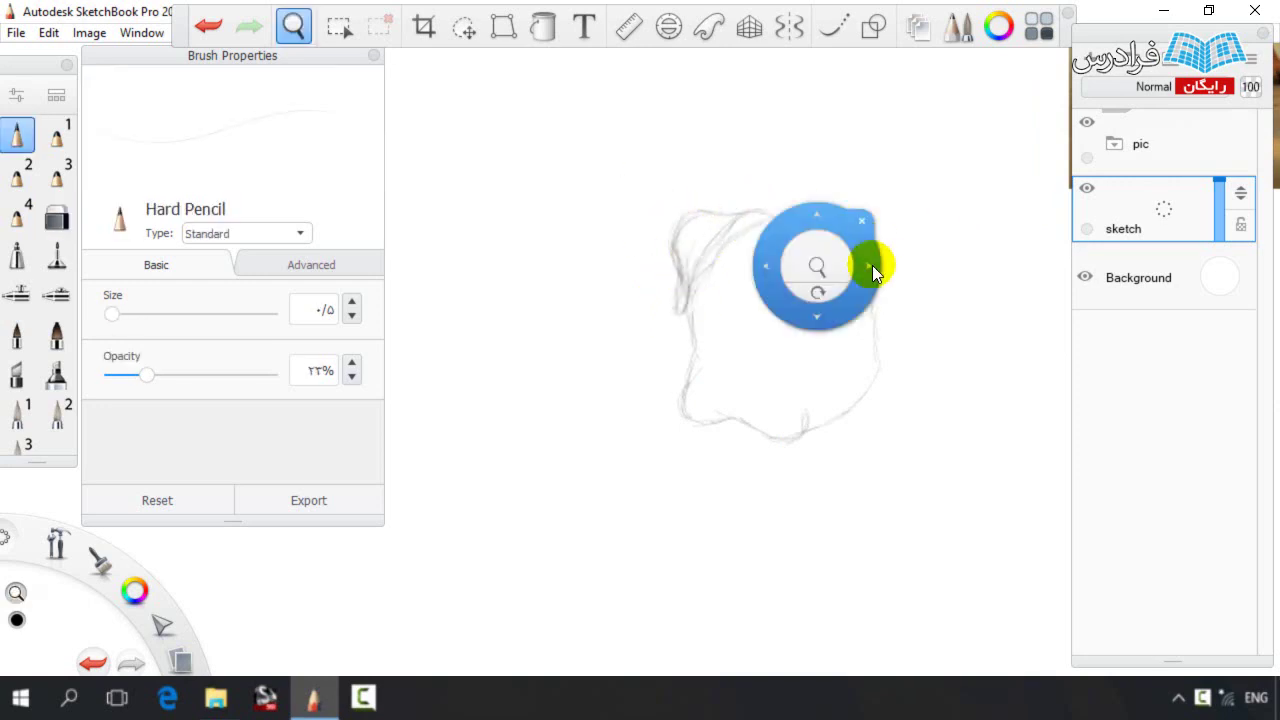
{"action": "left_click_drag", "start_coordinate": [874, 252], "coordinate": [806, 239]}
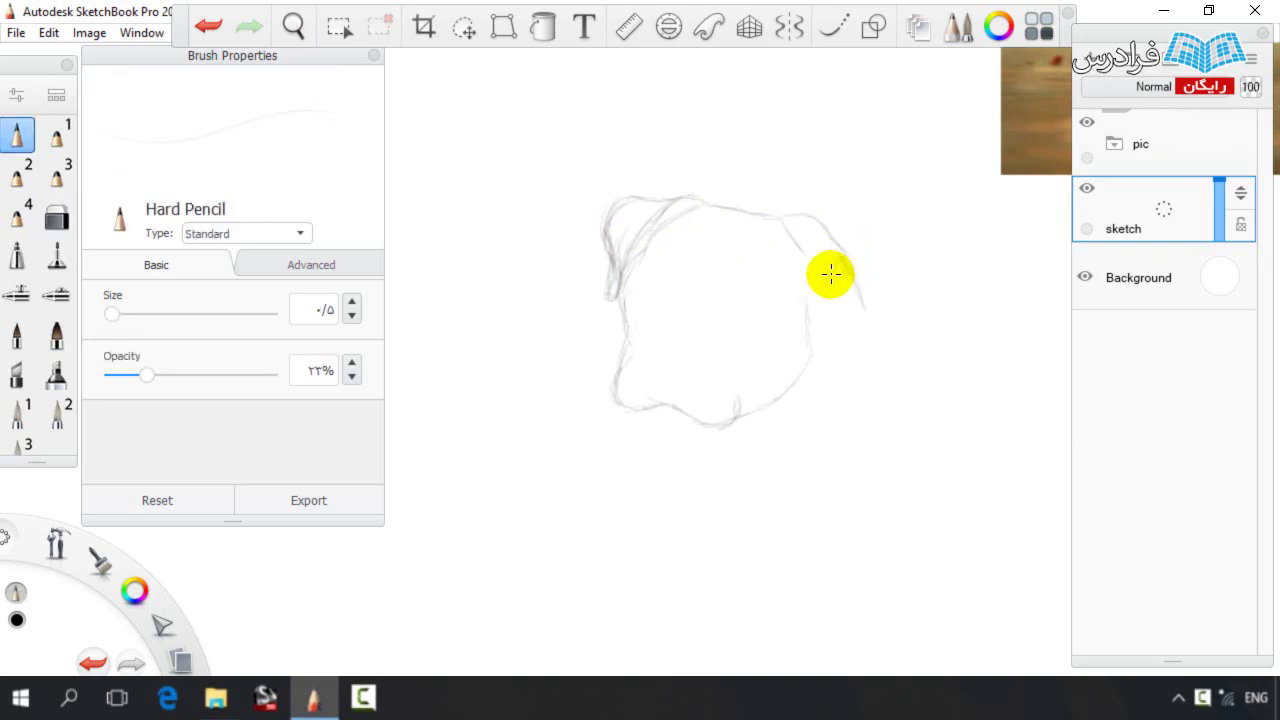
{"action": "mouse_move", "coordinate": [876, 263]}
{"action": "left_mouse_down"}
{"action": "mouse_move", "coordinate": [871, 229]}
{"action": "mouse_move", "coordinate": [828, 204]}
{"action": "mouse_move", "coordinate": [835, 217]}
{"action": "mouse_move", "coordinate": [815, 218]}
{"action": "mouse_move", "coordinate": [838, 206]}
{"action": "mouse_move", "coordinate": [823, 214]}
{"action": "mouse_move", "coordinate": [888, 221]}
{"action": "left_mouse_up"}
{"action": "key", "text": "ctrl+z"}
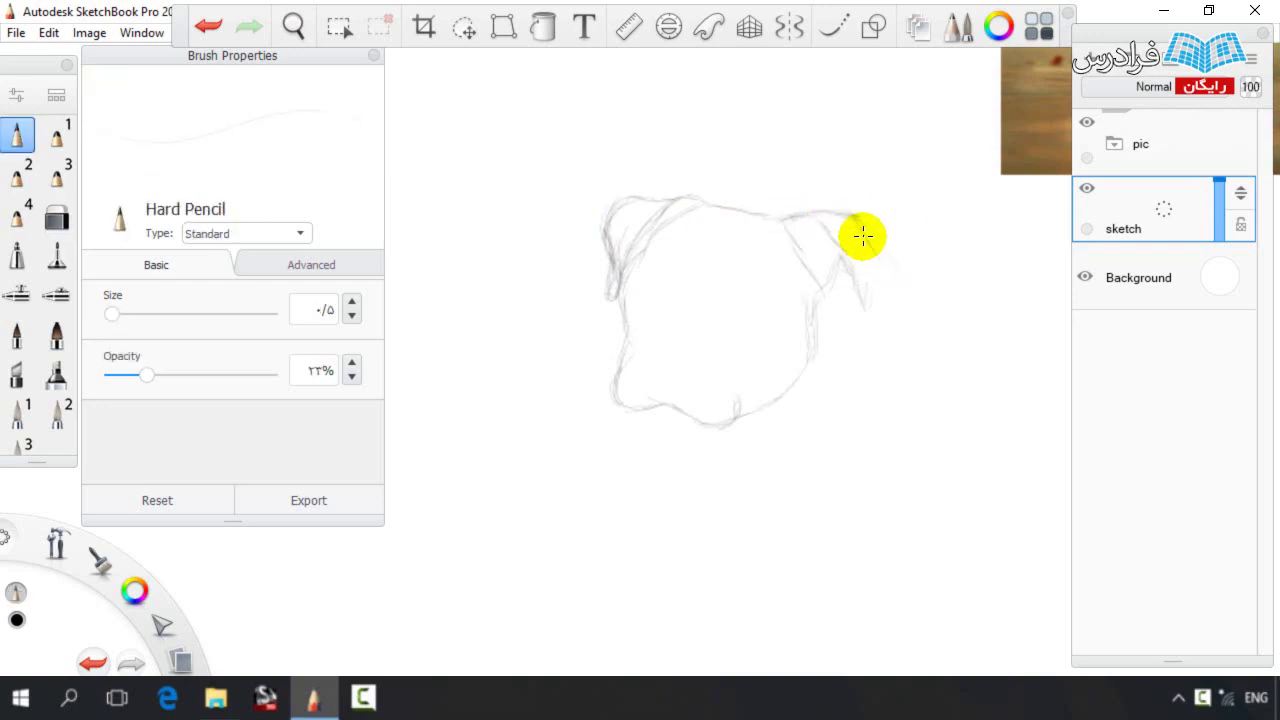
Darken the cheek contour and sketch both sides of the fourth dog's neck and the start of its back
{"action": "mouse_move", "coordinate": [798, 290]}
{"action": "left_mouse_down"}
{"action": "mouse_move", "coordinate": [886, 251]}
{"action": "mouse_move", "coordinate": [897, 231]}
{"action": "left_mouse_up"}
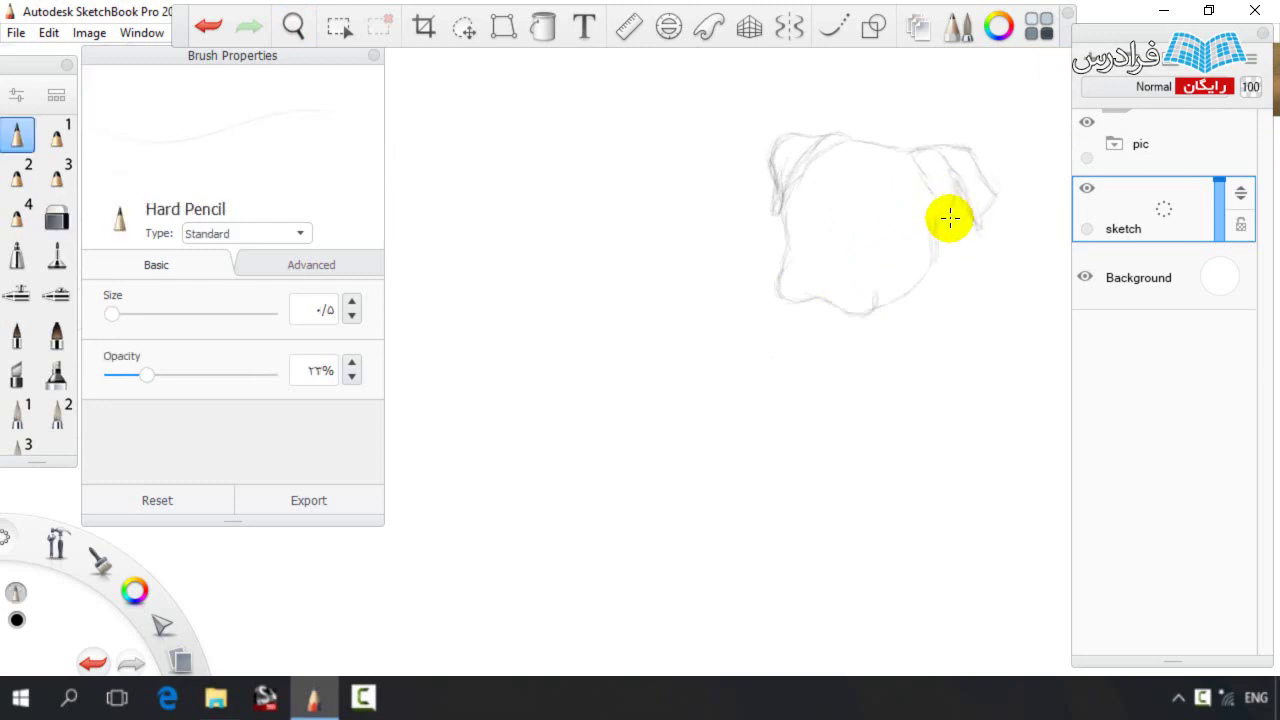
{"action": "left_click_drag", "start_coordinate": [932, 264], "coordinate": [907, 295]}
{"action": "left_click_drag", "start_coordinate": [934, 283], "coordinate": [911, 290]}
{"action": "left_click_drag", "start_coordinate": [944, 236], "coordinate": [951, 275]}
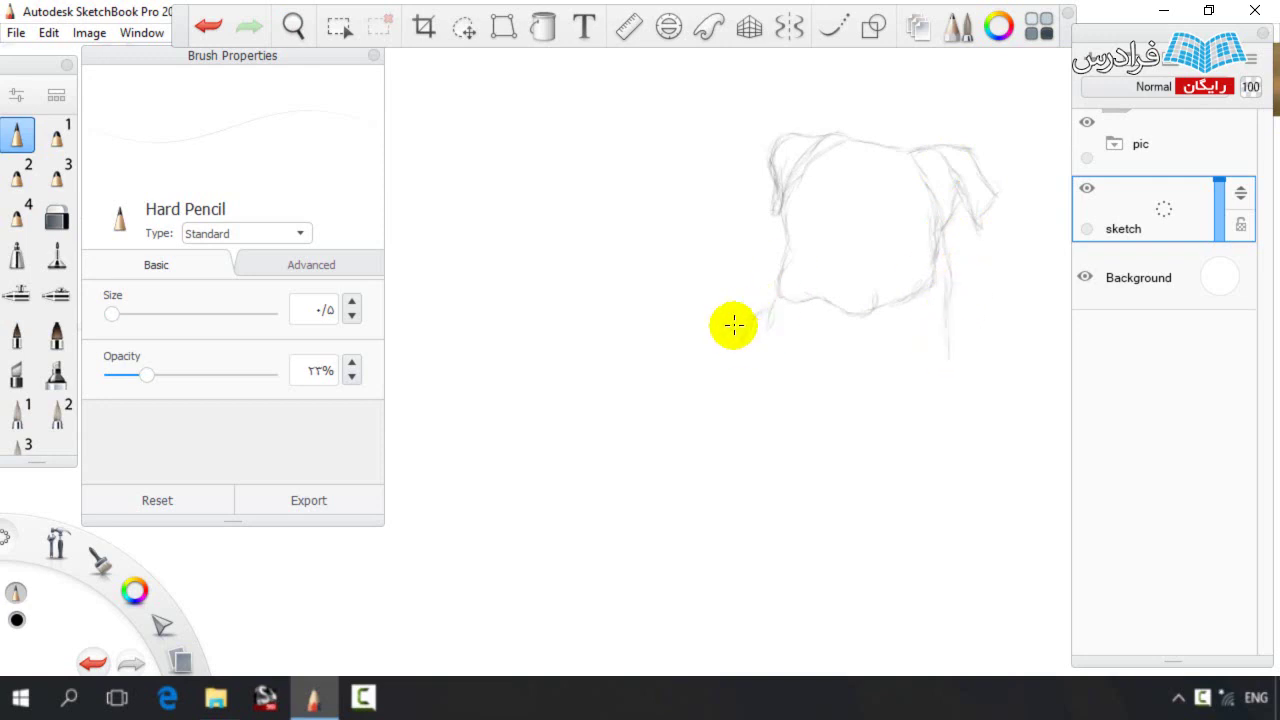
{"action": "left_click_drag", "start_coordinate": [724, 315], "coordinate": [639, 323]}
Sketch the fourth dog's chest contour and both front legs below it
{"action": "left_click_drag", "start_coordinate": [914, 285], "coordinate": [841, 236]}
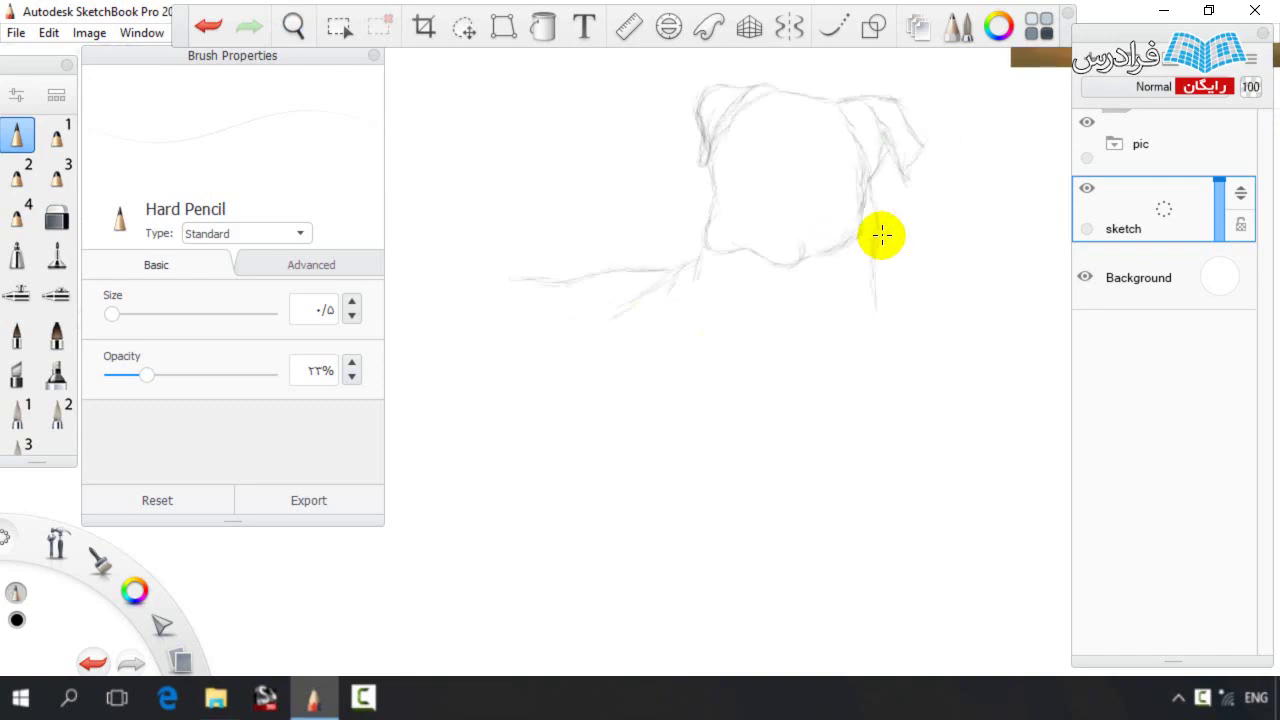
{"action": "left_click_drag", "start_coordinate": [780, 348], "coordinate": [797, 287]}
{"action": "mouse_move", "coordinate": [848, 243]}
{"action": "left_mouse_down"}
{"action": "mouse_move", "coordinate": [874, 290]}
{"action": "mouse_move", "coordinate": [886, 376]}
{"action": "left_mouse_up"}
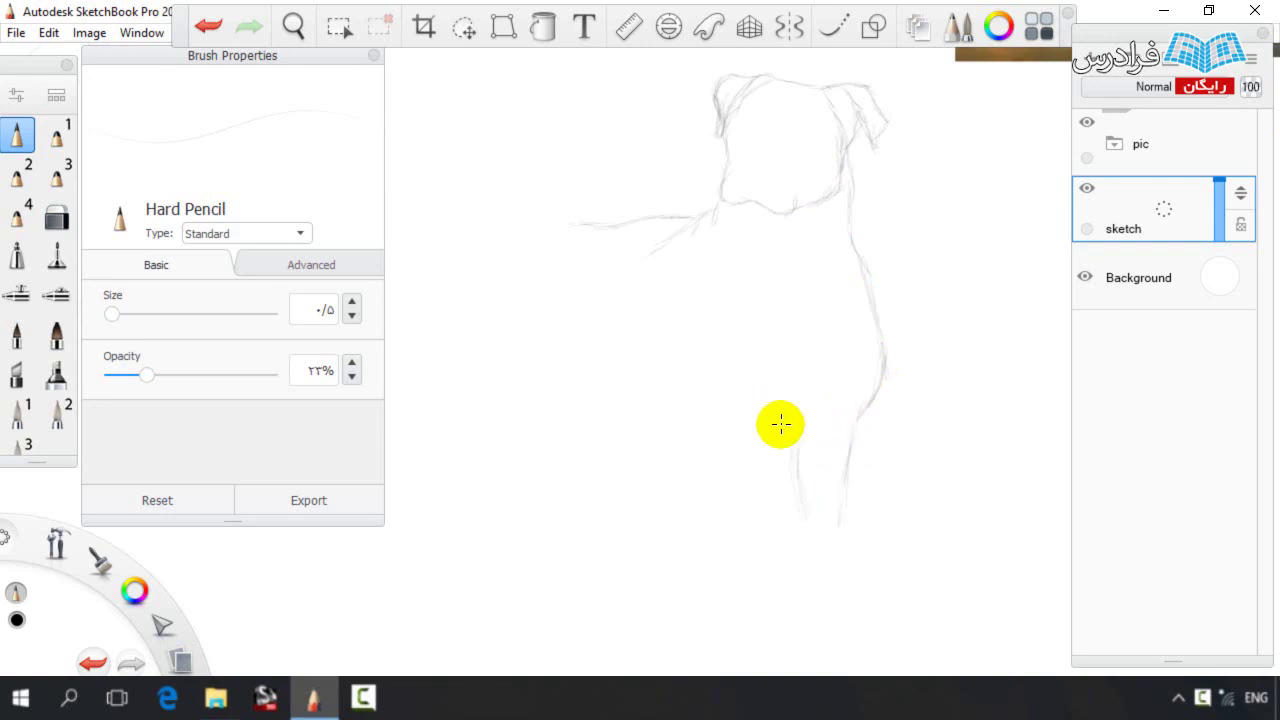
{"action": "mouse_move", "coordinate": [760, 408]}
{"action": "left_mouse_down"}
{"action": "mouse_move", "coordinate": [753, 500]}
{"action": "mouse_move", "coordinate": [763, 483]}
{"action": "left_mouse_up"}
{"action": "left_click_drag", "start_coordinate": [686, 403], "coordinate": [734, 578]}
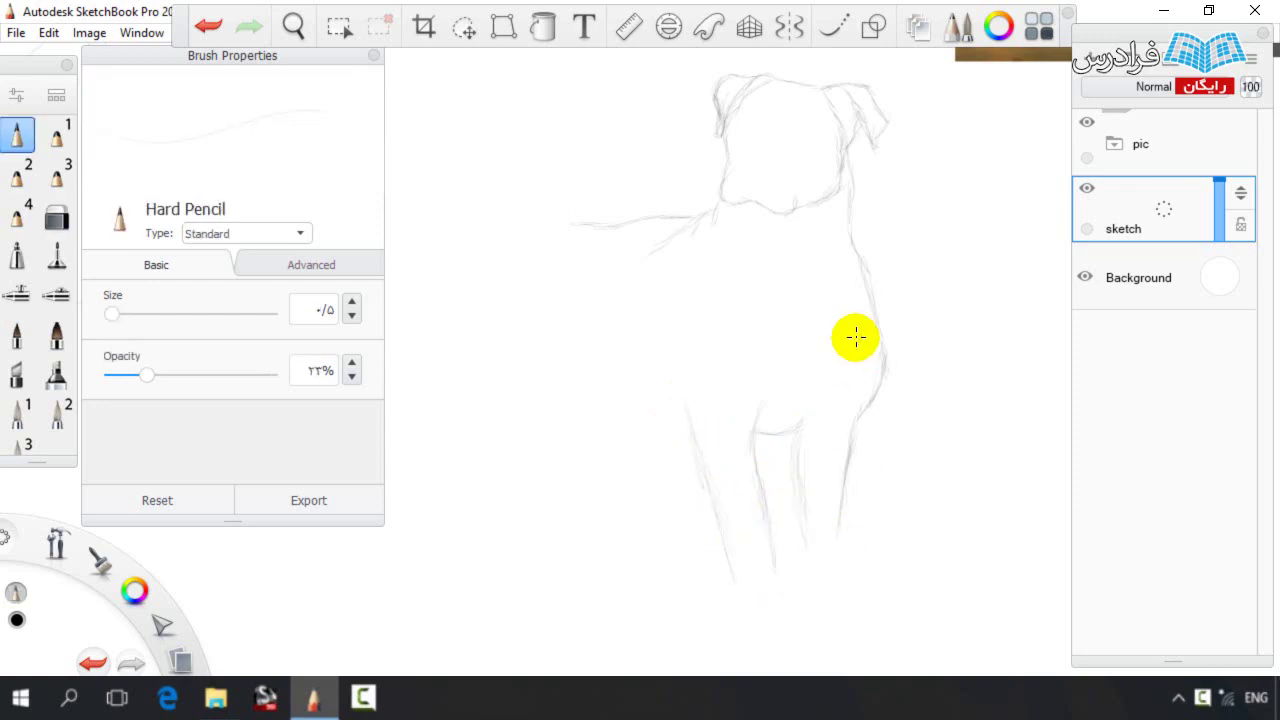
Lasso the fourth dog's head, enlarge it slightly, and clean up the lines where it meets the neck
{"action": "left_click", "coordinate": [463, 27]}
{"action": "left_click", "coordinate": [624, 69]}
{"action": "mouse_move", "coordinate": [775, 52]}
{"action": "left_mouse_down"}
{"action": "mouse_move", "coordinate": [793, 45]}
{"action": "mouse_move", "coordinate": [837, 194]}
{"action": "mouse_move", "coordinate": [794, 314]}
{"action": "mouse_move", "coordinate": [774, 275]}
{"action": "left_mouse_up"}
{"action": "left_click", "coordinate": [866, 270]}
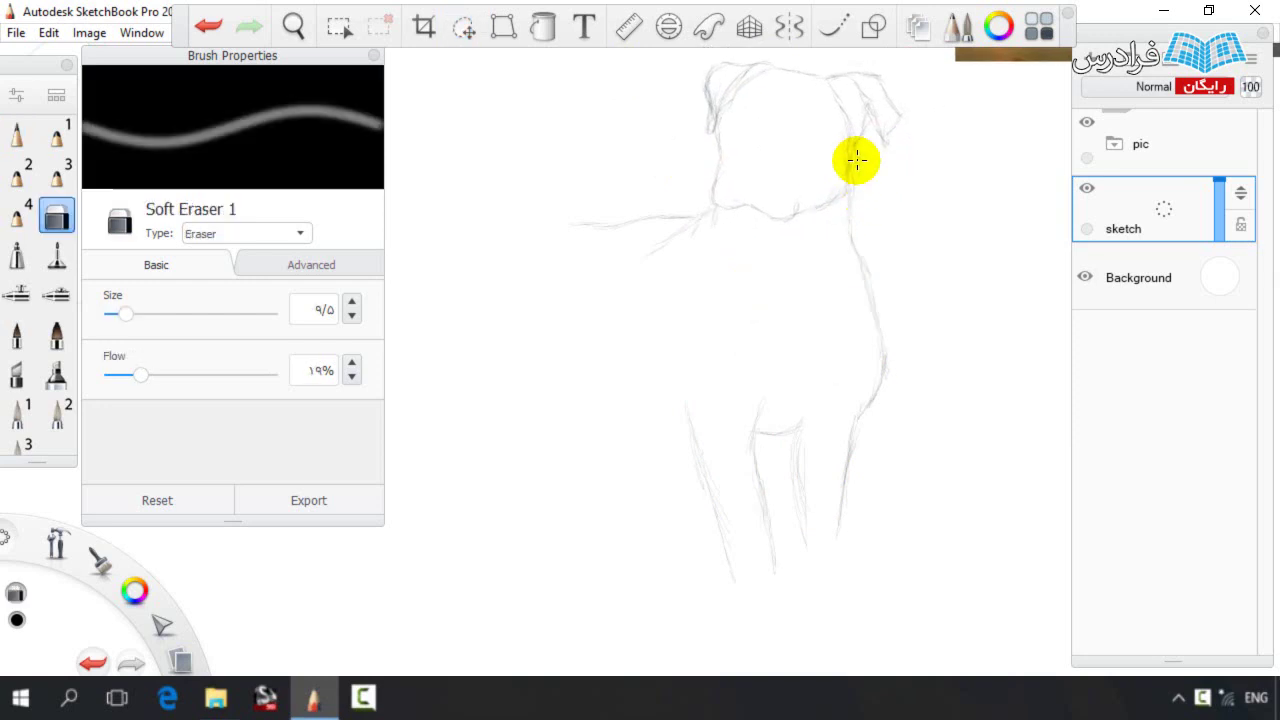
{"action": "mouse_move", "coordinate": [614, 291]}
{"action": "left_mouse_down"}
{"action": "mouse_move", "coordinate": [823, 266]}
{"action": "mouse_move", "coordinate": [723, 357]}
{"action": "left_mouse_up"}
{"action": "left_click", "coordinate": [749, 368]}
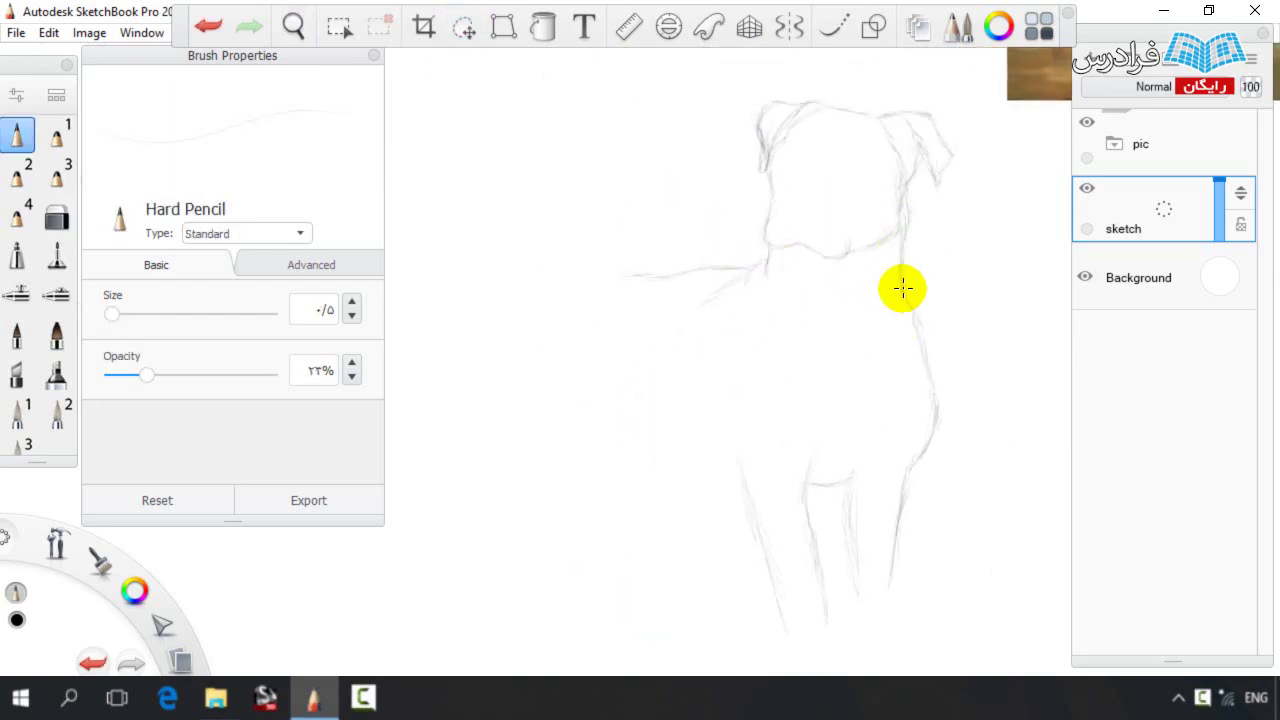
Darken the back line and extend it over the rump into the rear contour of the hind leg
{"action": "left_click_drag", "start_coordinate": [641, 285], "coordinate": [688, 272]}
{"action": "mouse_move", "coordinate": [660, 280]}
{"action": "left_mouse_down"}
{"action": "mouse_move", "coordinate": [692, 273]}
{"action": "mouse_move", "coordinate": [555, 275]}
{"action": "left_mouse_up"}
{"action": "key", "text": "space"}
{"action": "left_click_drag", "start_coordinate": [660, 338], "coordinate": [698, 276]}
{"action": "key", "text": "e"}
{"action": "key", "text": "e"}
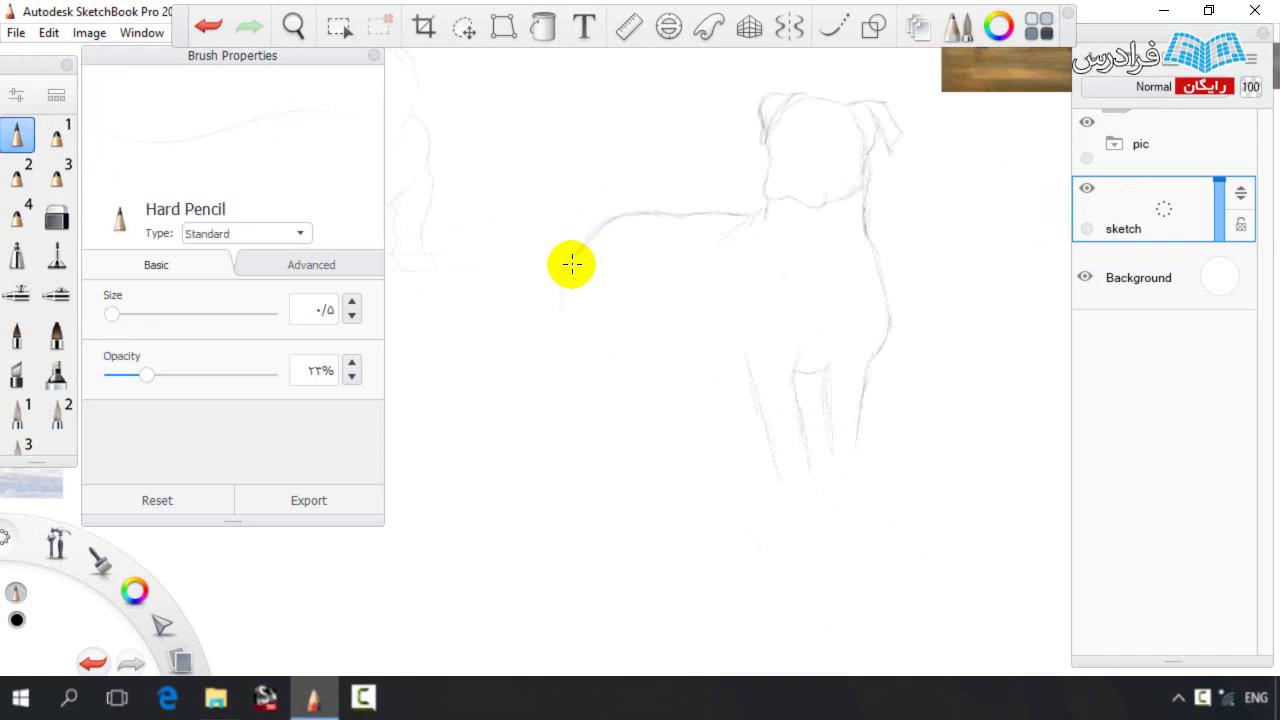
{"action": "left_click_drag", "start_coordinate": [558, 332], "coordinate": [576, 468]}
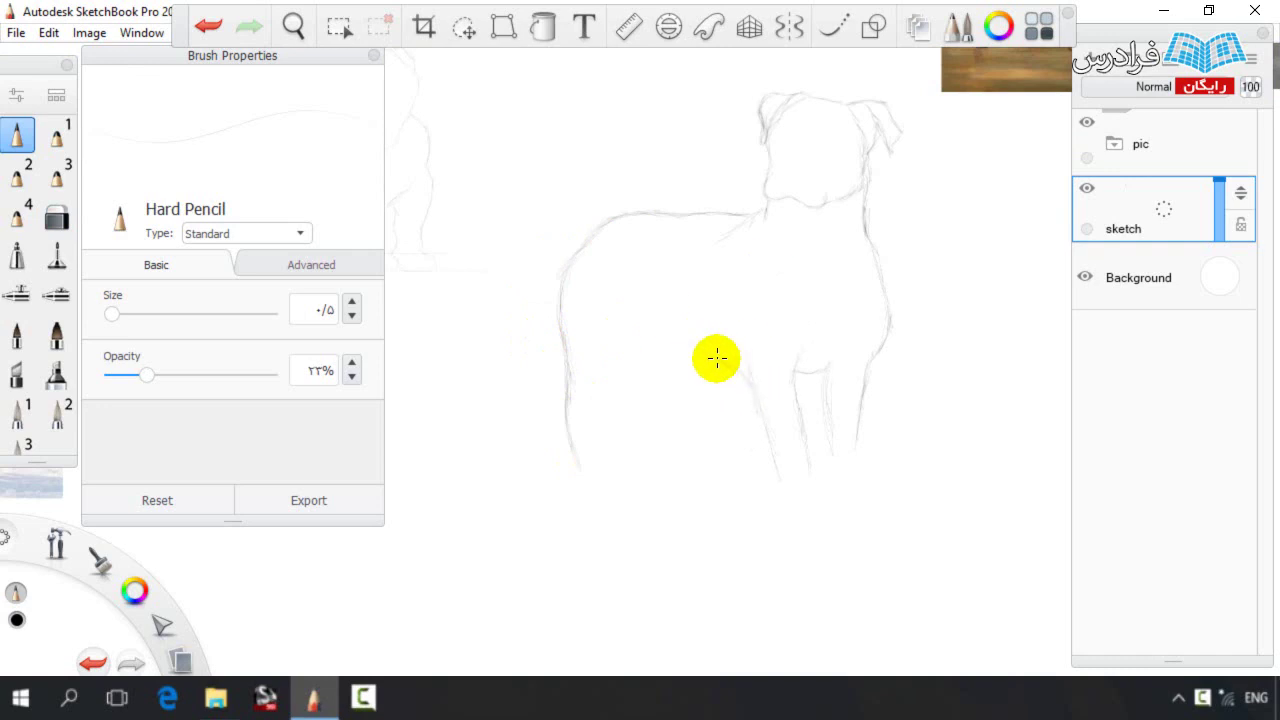
Sketch the belly line and the hind leg's front contour, and refine and lengthen the front legs
{"action": "left_click_drag", "start_coordinate": [727, 362], "coordinate": [651, 340]}
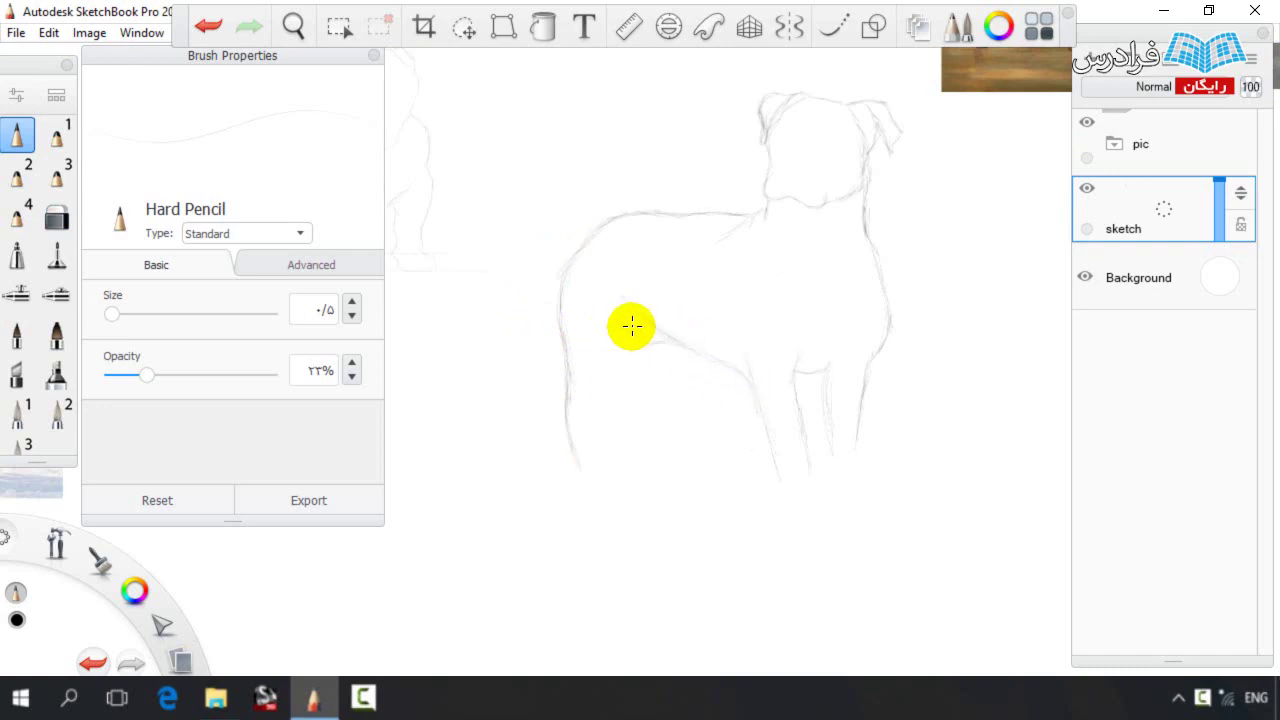
{"action": "left_click_drag", "start_coordinate": [641, 346], "coordinate": [641, 411]}
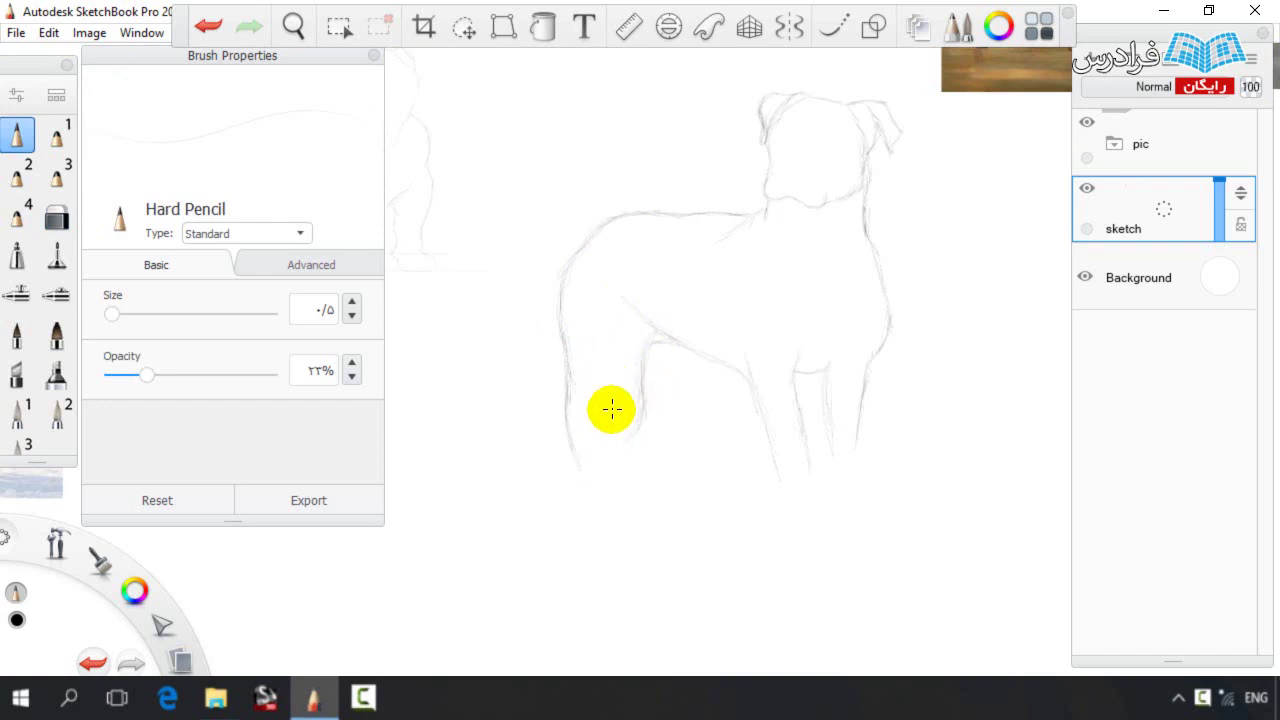
{"action": "mouse_move", "coordinate": [745, 435]}
{"action": "left_mouse_down"}
{"action": "mouse_move", "coordinate": [811, 447]}
{"action": "mouse_move", "coordinate": [844, 430]}
{"action": "left_mouse_up"}
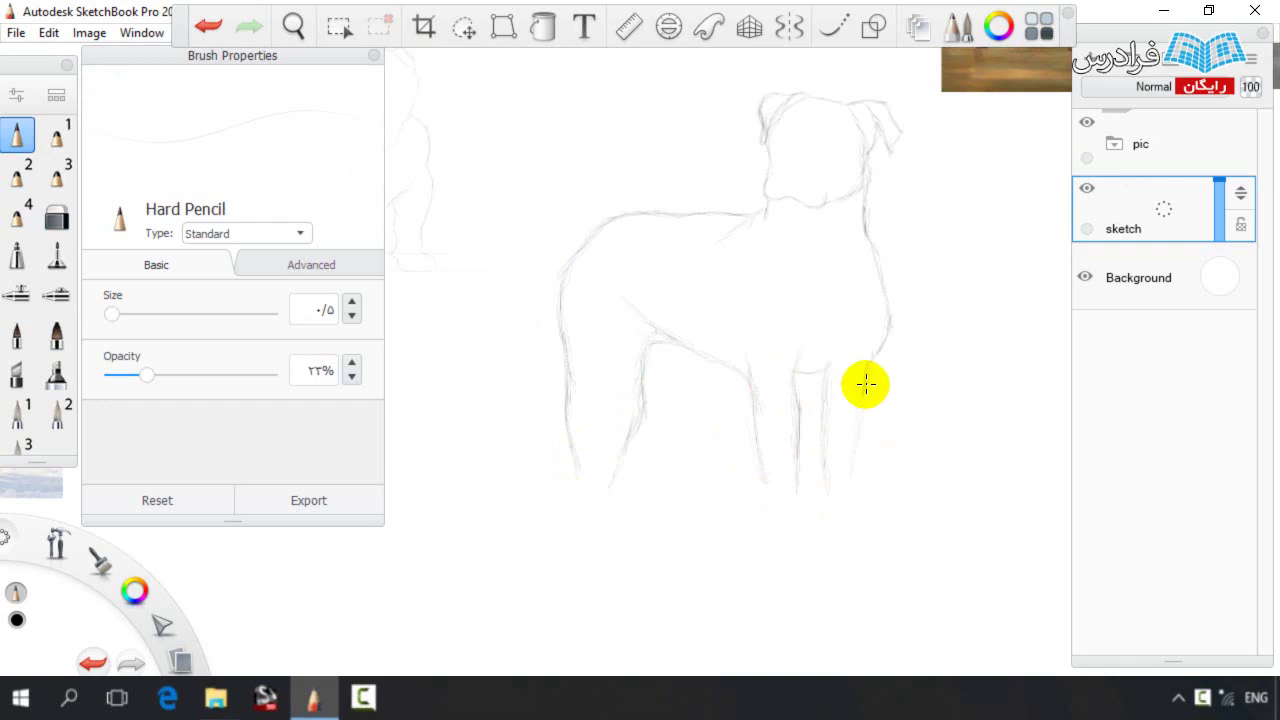
Lasso the fourth dog's head, enlarge it slightly upward, and deselect it
{"action": "left_click", "coordinate": [468, 29]}
{"action": "mouse_move", "coordinate": [700, 266]}
{"action": "left_mouse_down"}
{"action": "mouse_move", "coordinate": [886, 246]}
{"action": "mouse_move", "coordinate": [733, 298]}
{"action": "left_mouse_up"}
{"action": "key", "text": "ctrl+d"}
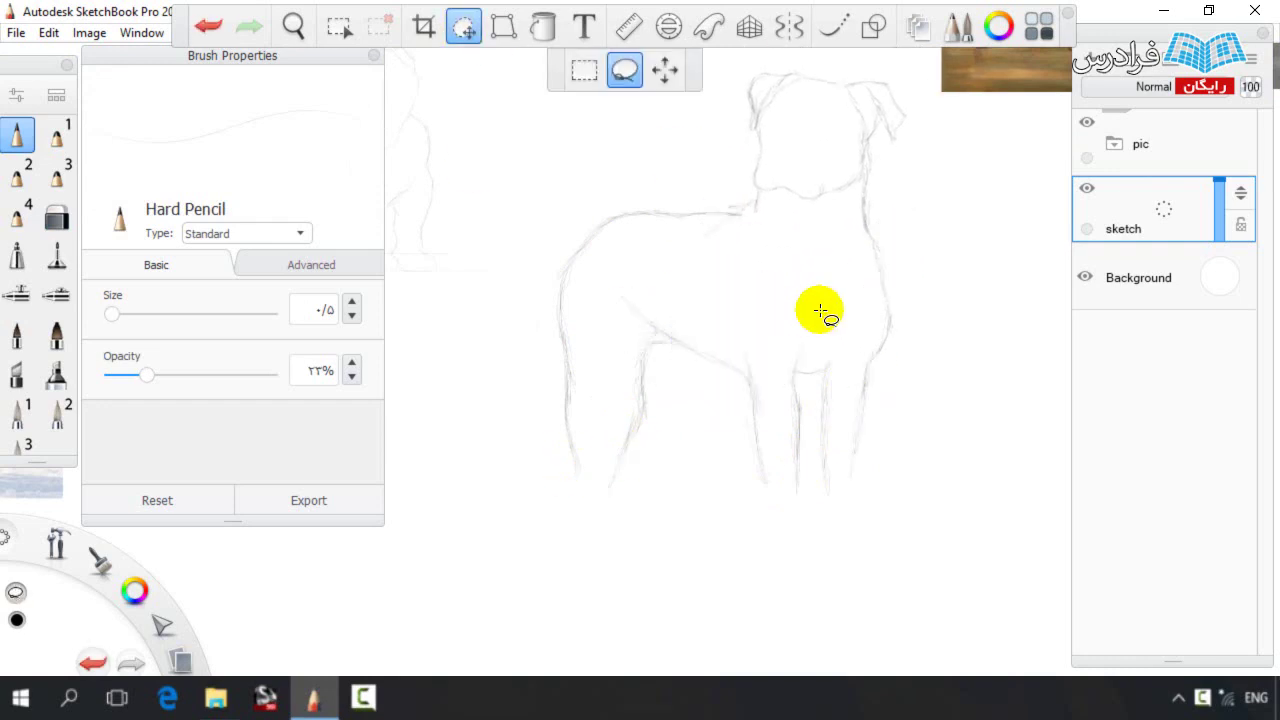
Clean up the fourth dog's neck-to-back junction and extend the hind leg down through the hock to a flat paw
{"action": "key", "text": "b"}
{"action": "left_click_drag", "start_coordinate": [759, 195], "coordinate": [737, 211]}
{"action": "key", "text": "space"}
{"action": "left_click_drag", "start_coordinate": [769, 298], "coordinate": [759, 227]}
{"action": "key", "text": "e"}
{"action": "key", "text": "e"}
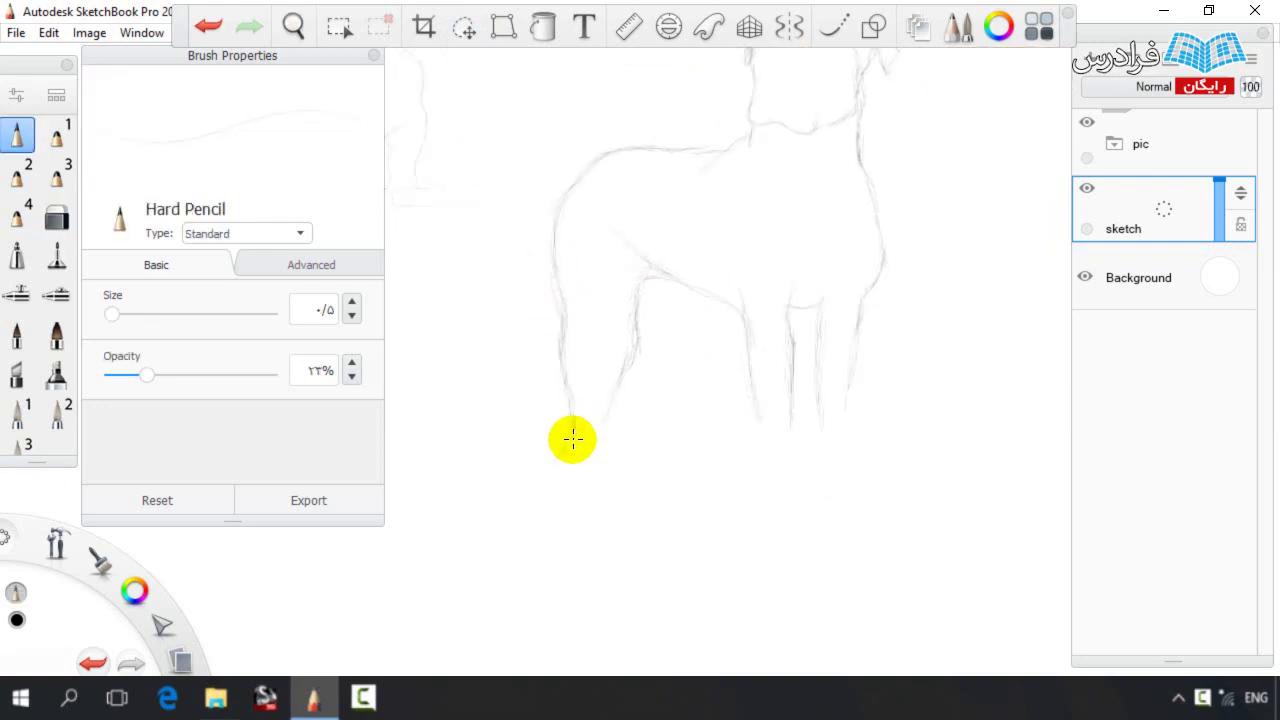
{"action": "left_click_drag", "start_coordinate": [622, 400], "coordinate": [611, 452]}
{"action": "left_click_drag", "start_coordinate": [623, 401], "coordinate": [598, 521]}
{"action": "mouse_move", "coordinate": [557, 456]}
{"action": "left_mouse_down"}
{"action": "mouse_move", "coordinate": [572, 551]}
{"action": "mouse_move", "coordinate": [596, 470]}
{"action": "left_mouse_up"}
{"action": "left_click_drag", "start_coordinate": [625, 419], "coordinate": [636, 310]}
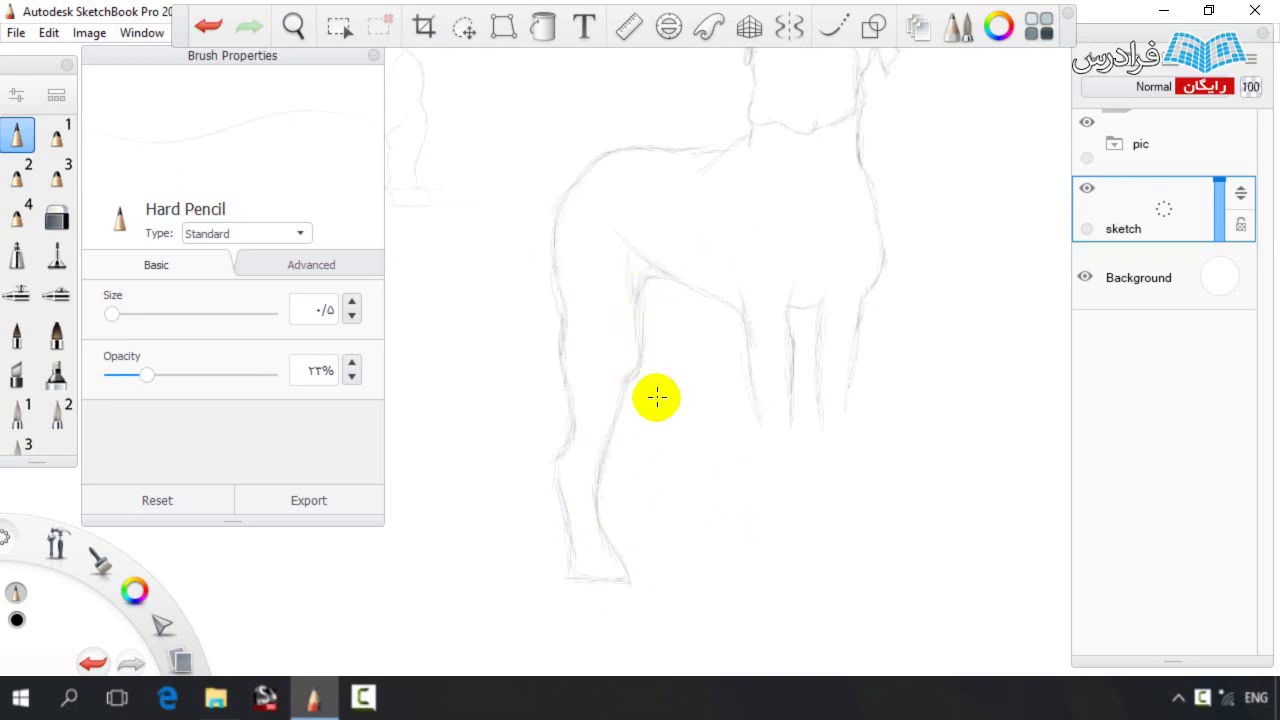
Lasso the fourth dog's lower hind leg, shorten it slightly upward, and touch up its front contour
{"action": "left_click", "coordinate": [464, 27]}
{"action": "mouse_move", "coordinate": [546, 605]}
{"action": "left_mouse_down"}
{"action": "mouse_move", "coordinate": [659, 547]}
{"action": "mouse_move", "coordinate": [550, 604]}
{"action": "left_mouse_up"}
{"action": "mouse_move", "coordinate": [515, 537]}
{"action": "left_mouse_down"}
{"action": "mouse_move", "coordinate": [509, 519]}
{"action": "mouse_move", "coordinate": [511, 532]}
{"action": "left_mouse_up"}
{"action": "key", "text": "ctrl+z"}
{"action": "mouse_move", "coordinate": [541, 614]}
{"action": "left_mouse_down"}
{"action": "mouse_move", "coordinate": [661, 538]}
{"action": "mouse_move", "coordinate": [545, 610]}
{"action": "left_mouse_up"}
{"action": "left_click_drag", "start_coordinate": [497, 538], "coordinate": [495, 518]}
{"action": "key", "text": "Escape"}
{"action": "left_click_drag", "start_coordinate": [600, 503], "coordinate": [597, 486]}
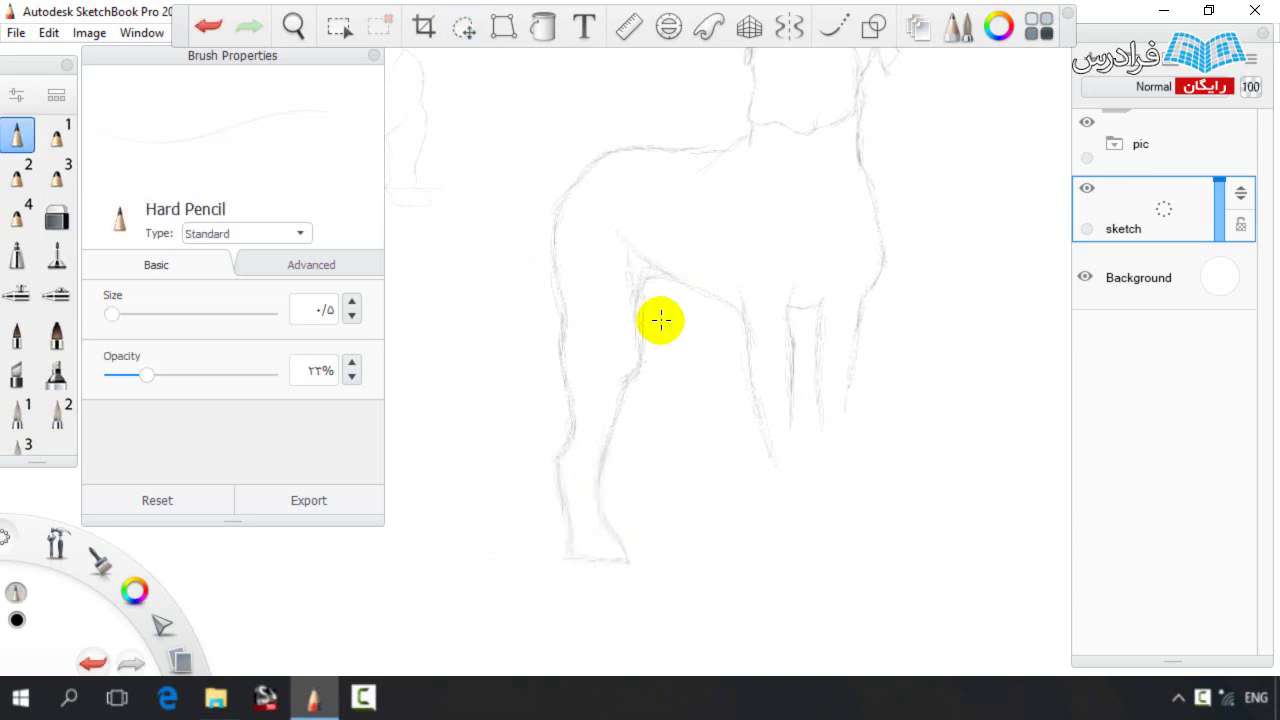
Darken the hind leg's rear contour, then erase the front of the thigh and redraw it farther forward
{"action": "key", "text": "e"}
{"action": "key", "text": "e"}
{"action": "key", "text": "e"}
{"action": "key", "text": "e"}
{"action": "left_click_drag", "start_coordinate": [560, 287], "coordinate": [573, 343]}
{"action": "left_click_drag", "start_coordinate": [558, 204], "coordinate": [562, 273]}
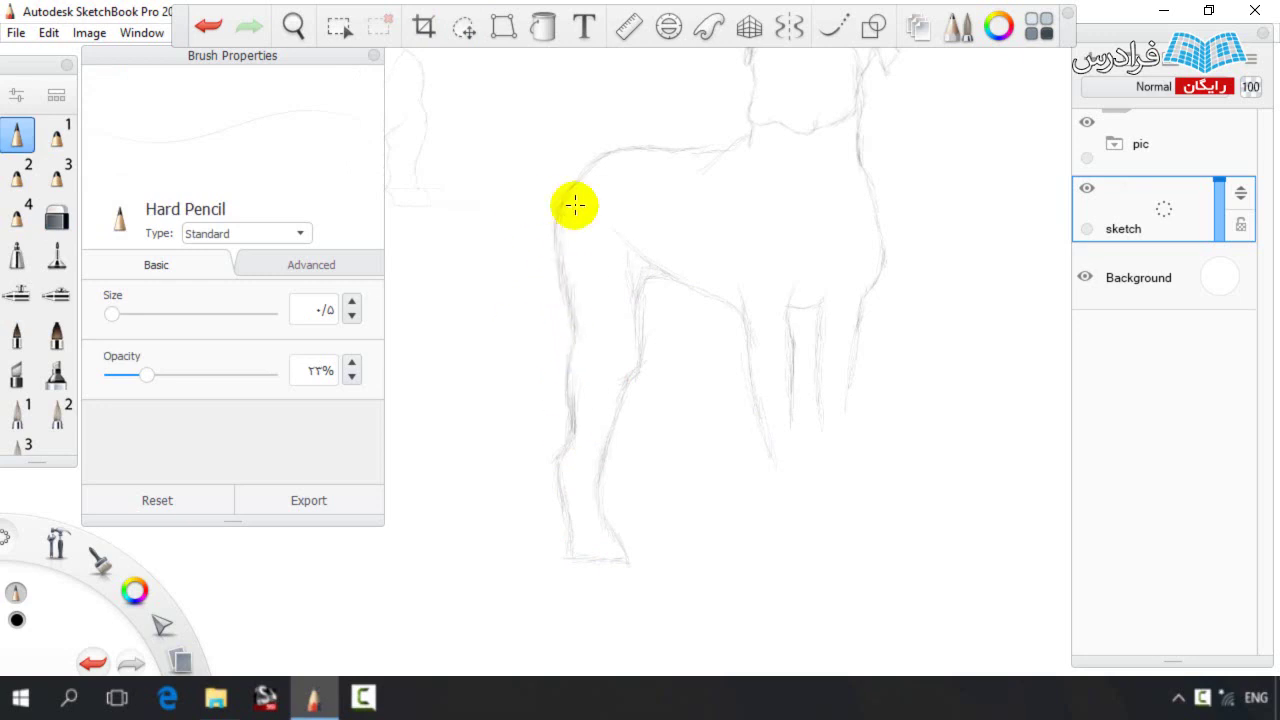
{"action": "key", "text": "e"}
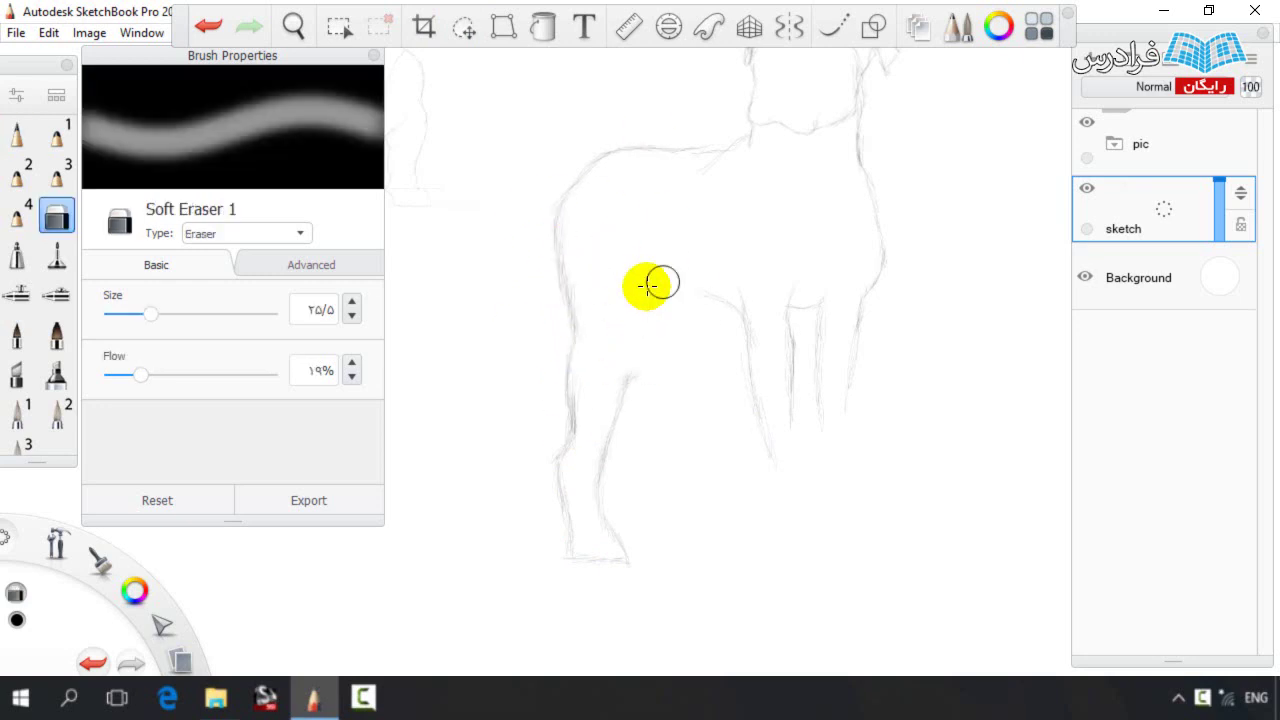
{"action": "key", "text": "e"}
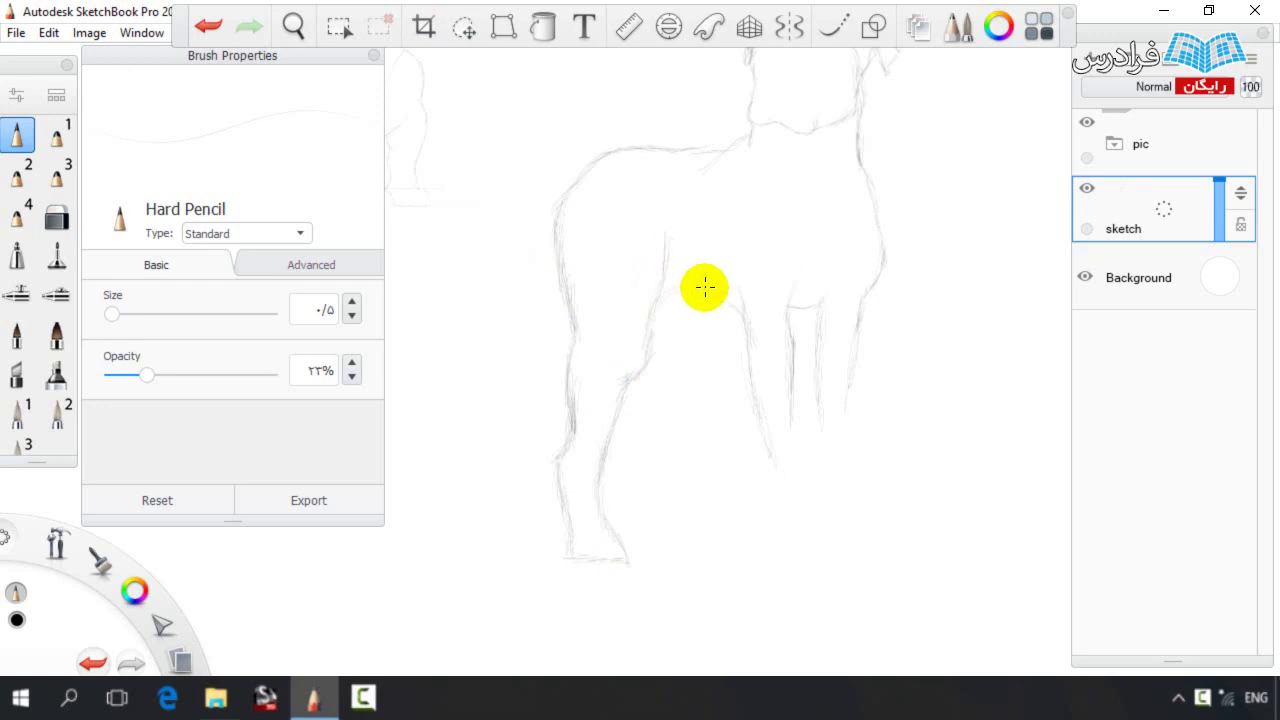
Lasso the lower part of the hind leg, shift it rearward, and deselect it
{"action": "key", "text": "space"}
{"action": "left_click_drag", "start_coordinate": [763, 249], "coordinate": [737, 260]}
{"action": "key", "text": "v"}
{"action": "mouse_move", "coordinate": [518, 604]}
{"action": "left_mouse_down"}
{"action": "mouse_move", "coordinate": [655, 238]}
{"action": "mouse_move", "coordinate": [602, 630]}
{"action": "left_mouse_up"}
{"action": "left_click_drag", "start_coordinate": [571, 534], "coordinate": [555, 519]}
{"action": "left_click_drag", "start_coordinate": [618, 482], "coordinate": [606, 470]}
{"action": "left_click", "coordinate": [597, 428]}
{"action": "left_click_drag", "start_coordinate": [494, 598], "coordinate": [549, 607]}
{"action": "mouse_move", "coordinate": [445, 568]}
{"action": "left_mouse_down"}
{"action": "mouse_move", "coordinate": [478, 543]}
{"action": "mouse_move", "coordinate": [462, 582]}
{"action": "left_mouse_up"}
{"action": "left_click_drag", "start_coordinate": [494, 538], "coordinate": [511, 545]}
{"action": "left_click", "coordinate": [568, 420]}
Redraw the hind leg's rear contour and the belly line, erasing stray lines around the thigh
{"action": "key", "text": "e"}
{"action": "left_click_drag", "start_coordinate": [516, 449], "coordinate": [524, 404]}
{"action": "key", "text": "e"}
{"action": "key", "text": "e"}
{"action": "key", "text": "e"}
{"action": "left_click_drag", "start_coordinate": [535, 212], "coordinate": [531, 307]}
{"action": "key", "text": "e"}
{"action": "key", "text": "e"}
{"action": "key", "text": "e"}
{"action": "key", "text": "e"}
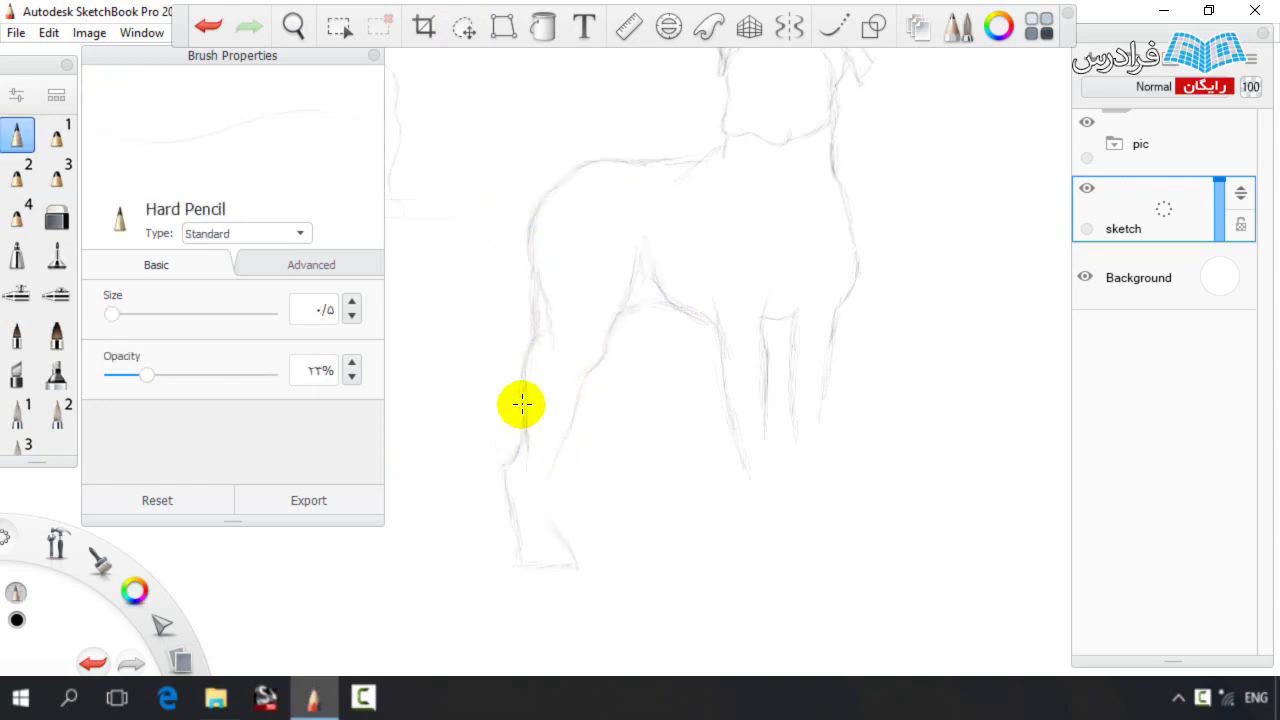
Redraw the front contour of the lower hind leg and clean up the rump and rear thigh lines
{"action": "left_click_drag", "start_coordinate": [557, 450], "coordinate": [557, 546]}
{"action": "key", "text": "e"}
{"action": "key", "text": "e"}
{"action": "key", "text": "e"}
{"action": "left_click_drag", "start_coordinate": [536, 238], "coordinate": [553, 164]}
{"action": "key", "text": "e"}
{"action": "left_click_drag", "start_coordinate": [534, 206], "coordinate": [536, 314]}
{"action": "key", "text": "space"}
{"action": "left_click_drag", "start_coordinate": [724, 372], "coordinate": [683, 371]}
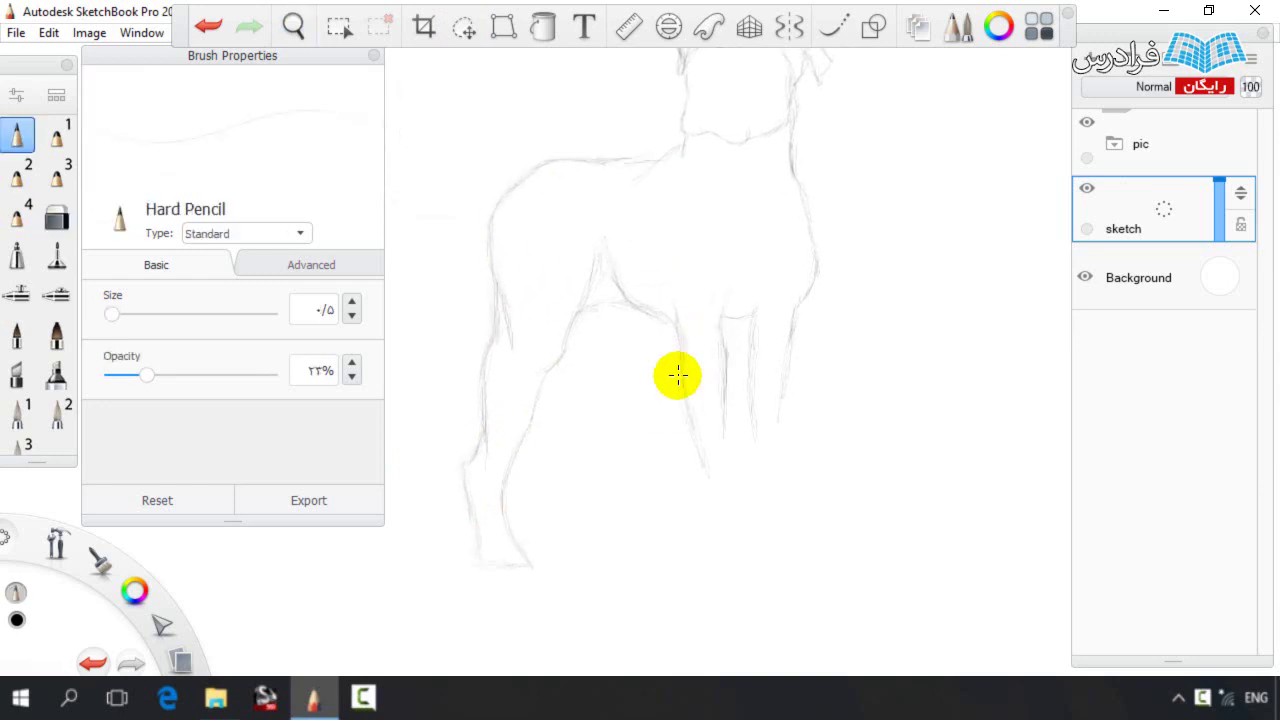
Lasso the hind paw and rotate it slightly, then redraw its base and the contour below the hock
{"action": "left_click", "coordinate": [464, 27]}
{"action": "mouse_move", "coordinate": [438, 555]}
{"action": "left_mouse_down"}
{"action": "mouse_move", "coordinate": [571, 580]}
{"action": "mouse_move", "coordinate": [435, 562]}
{"action": "left_mouse_up"}
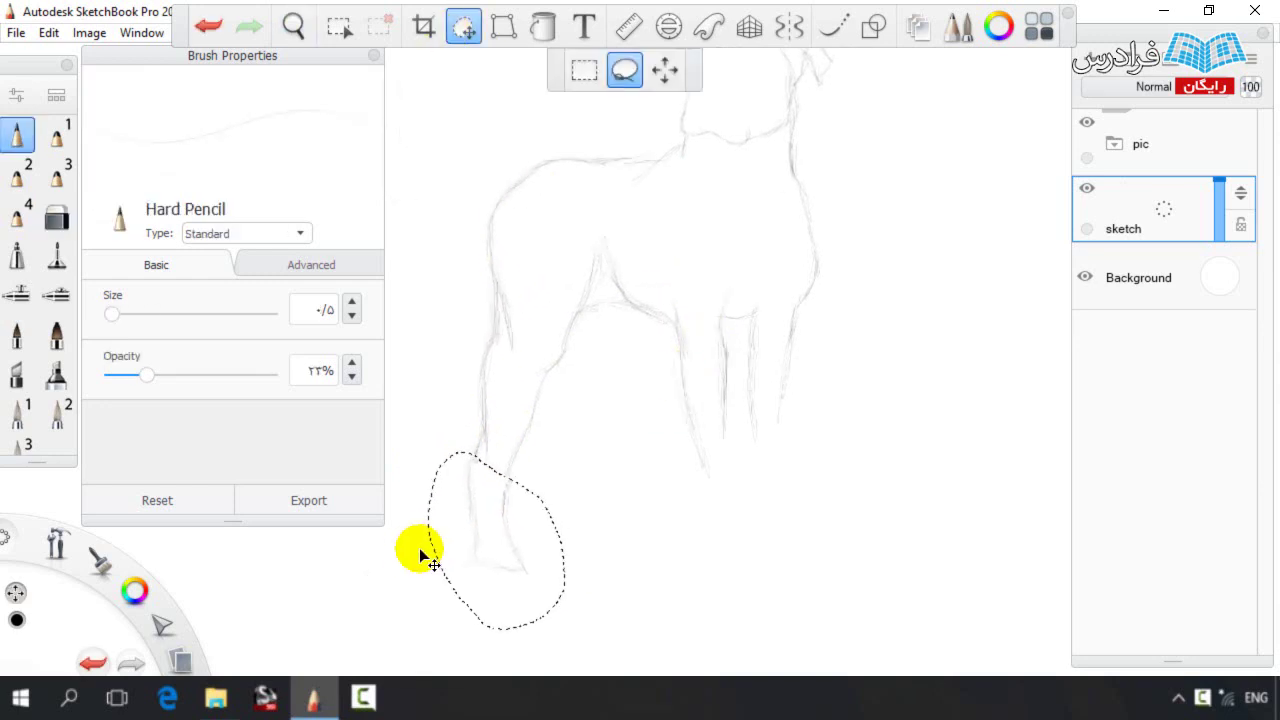
{"action": "key", "text": "ctrl+d"}
{"action": "key", "text": "e"}
{"action": "left_click_drag", "start_coordinate": [515, 572], "coordinate": [470, 564]}
{"action": "key", "text": "e"}
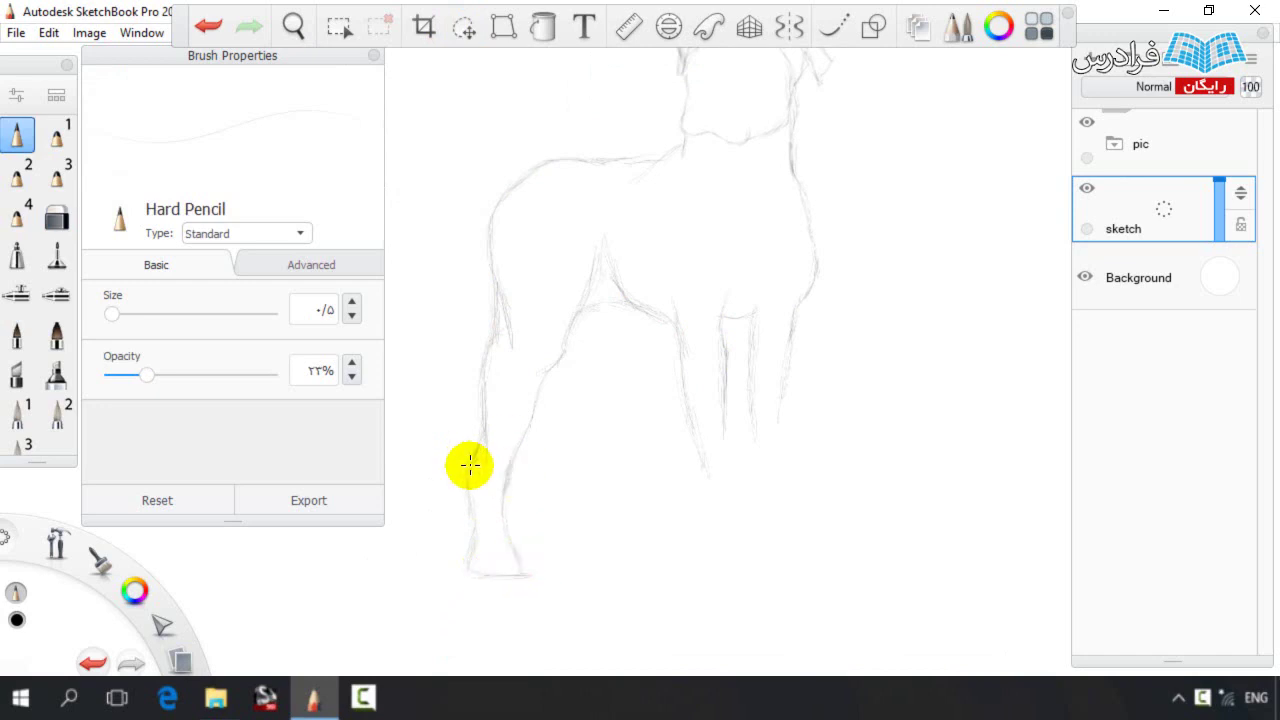
{"action": "left_click_drag", "start_coordinate": [471, 455], "coordinate": [474, 530]}
Draw a horizontal ground line from the hind paw and extend the near front leg to a paw on it
{"action": "key", "text": "space"}
{"action": "left_click_drag", "start_coordinate": [725, 379], "coordinate": [677, 352]}
{"action": "left_click_drag", "start_coordinate": [477, 547], "coordinate": [888, 546]}
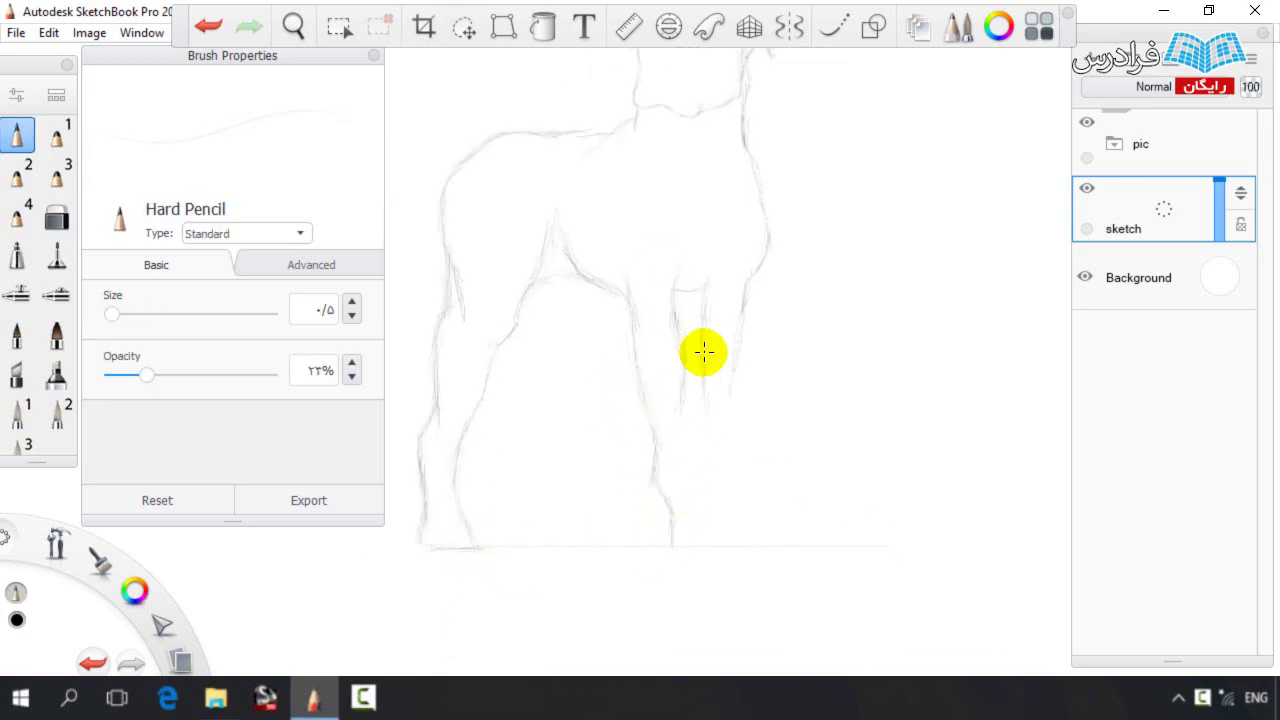
{"action": "left_click_drag", "start_coordinate": [674, 446], "coordinate": [714, 516]}
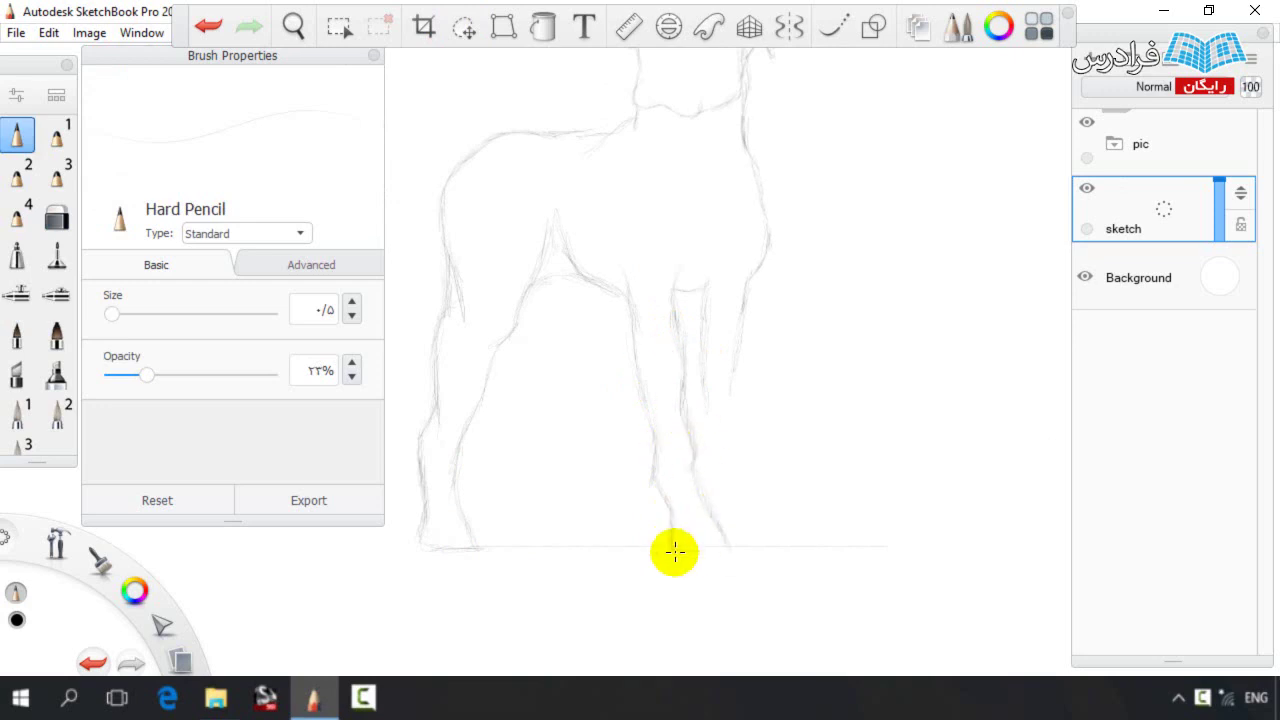
{"action": "key", "text": "e"}
{"action": "key", "text": "e"}
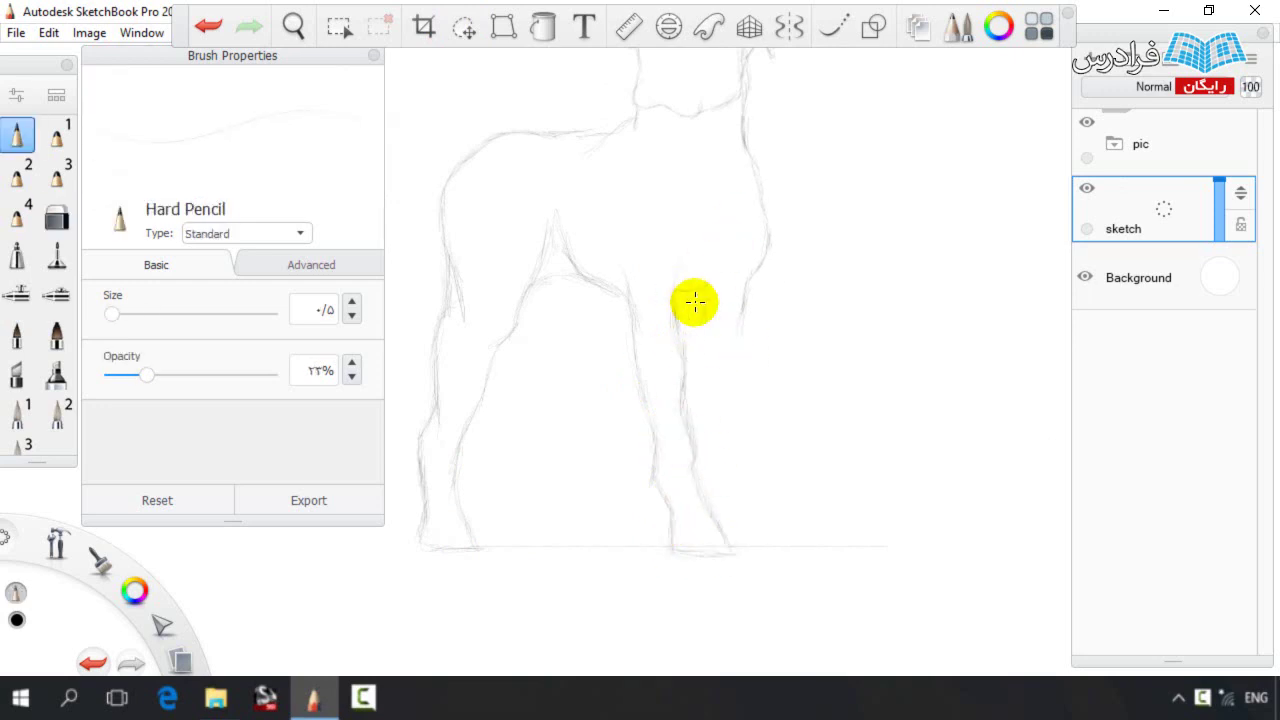
Redraw the other front leg down to its paw and sketch a short rounded tail on the rump
{"action": "left_click_drag", "start_coordinate": [703, 298], "coordinate": [708, 384]}
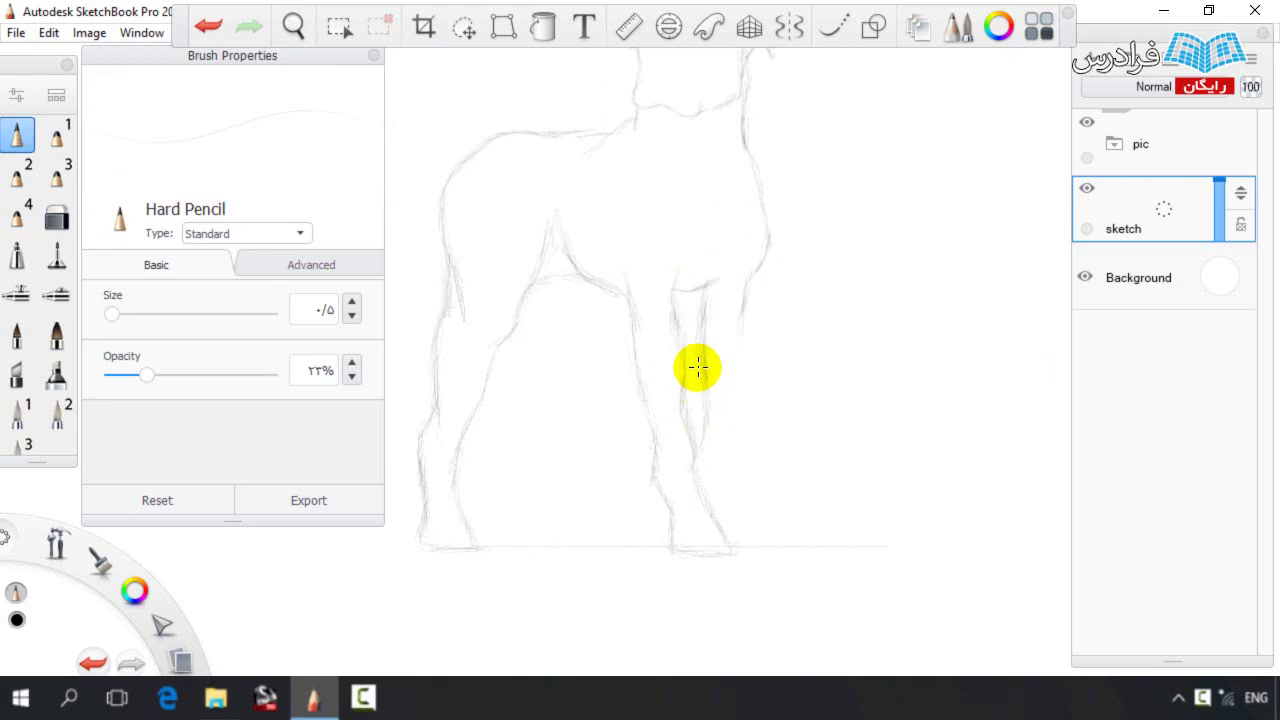
{"action": "left_click_drag", "start_coordinate": [760, 283], "coordinate": [735, 491]}
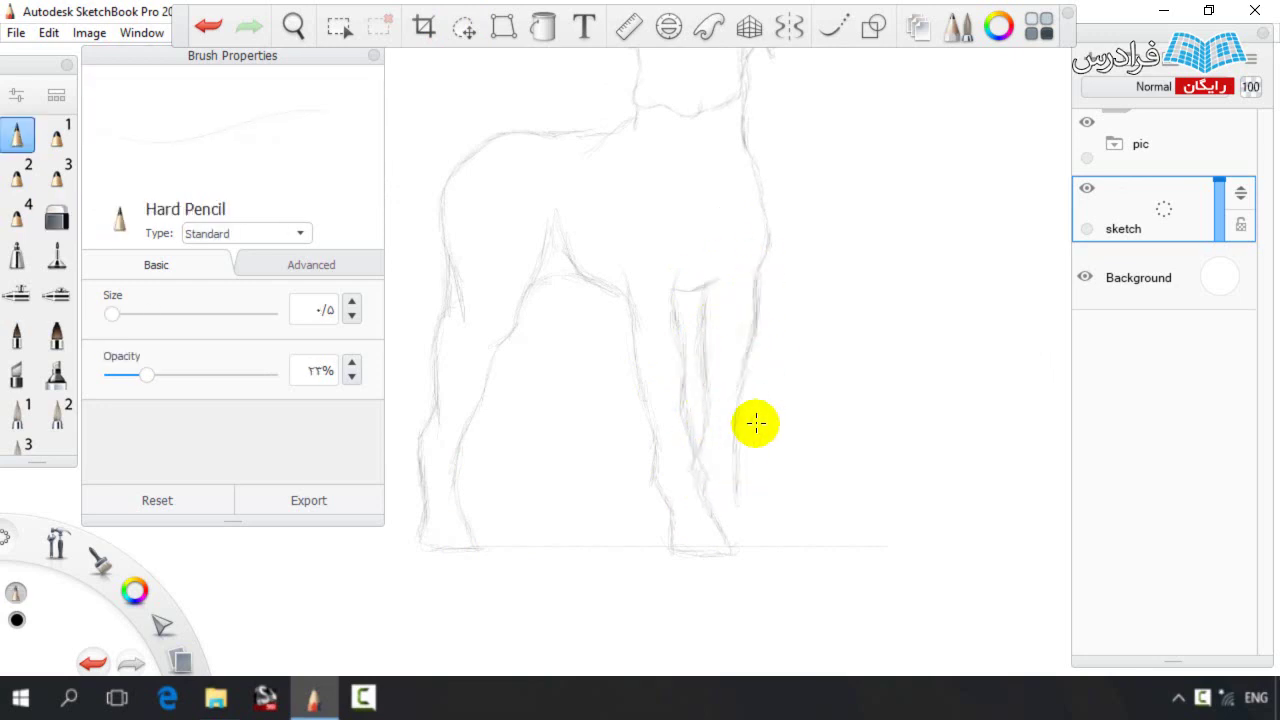
{"action": "left_click_drag", "start_coordinate": [724, 438], "coordinate": [738, 491]}
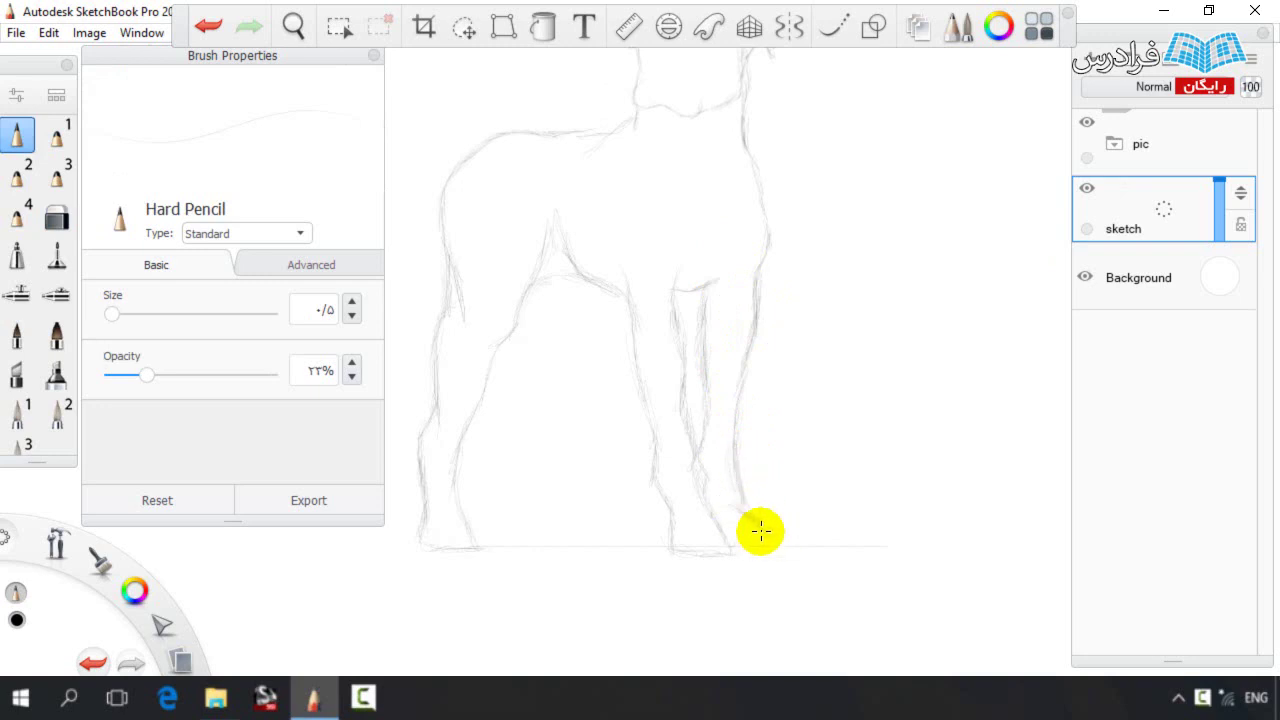
{"action": "key", "text": "space"}
{"action": "left_click_drag", "start_coordinate": [684, 296], "coordinate": [756, 365]}
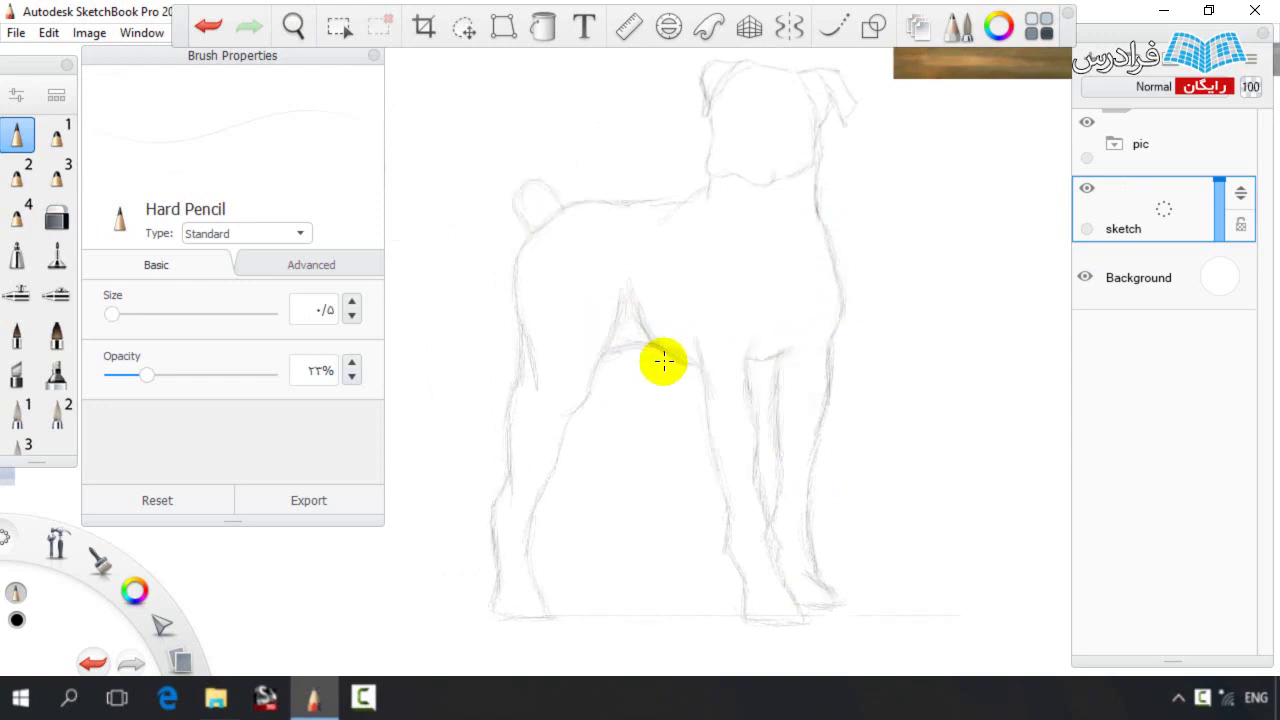
Lasso the hindquarters, shift them rearward to lengthen the body, and reconnect the back line and tail
{"action": "left_click", "coordinate": [462, 26]}
{"action": "mouse_move", "coordinate": [445, 615]}
{"action": "left_mouse_down"}
{"action": "mouse_move", "coordinate": [432, 427]}
{"action": "mouse_move", "coordinate": [661, 366]}
{"action": "left_mouse_up"}
{"action": "mouse_move", "coordinate": [409, 570]}
{"action": "left_mouse_down"}
{"action": "mouse_move", "coordinate": [454, 193]}
{"action": "mouse_move", "coordinate": [541, 660]}
{"action": "left_mouse_up"}
{"action": "key", "text": "v"}
{"action": "left_click_drag", "start_coordinate": [607, 490], "coordinate": [590, 493]}
{"action": "key", "text": "Escape"}
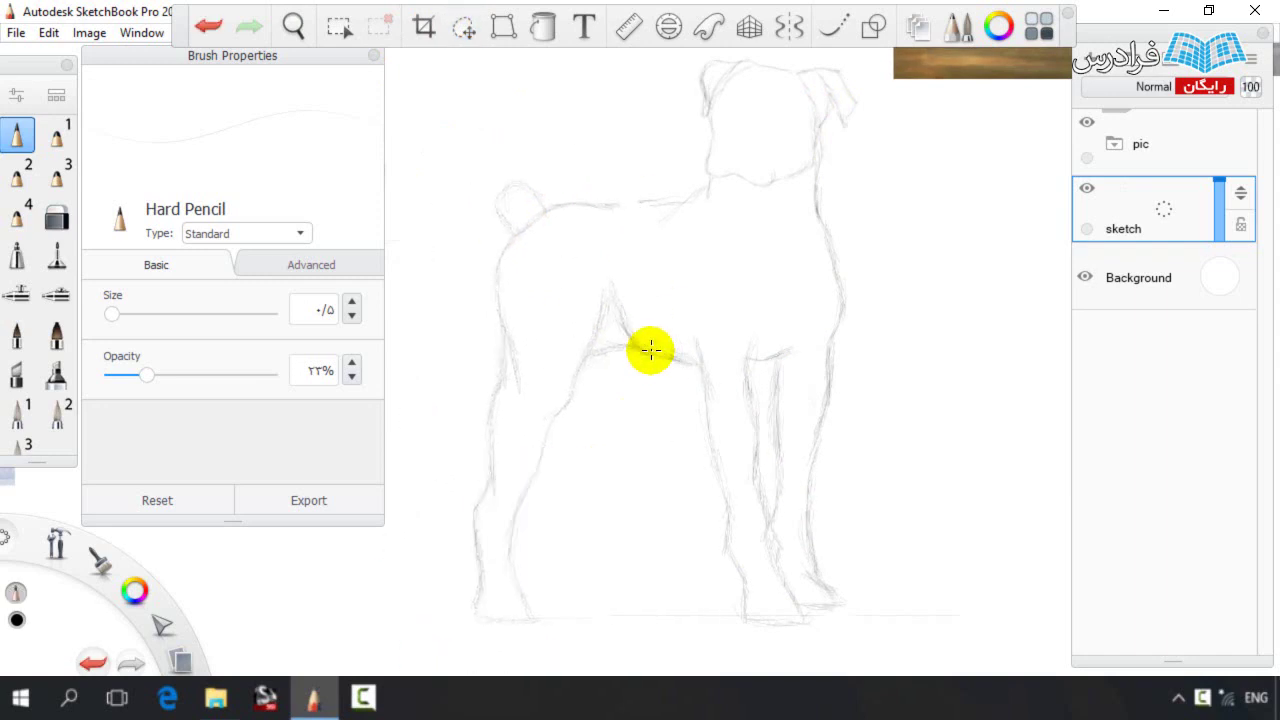
{"action": "left_click_drag", "start_coordinate": [597, 207], "coordinate": [676, 203]}
{"action": "left_click_drag", "start_coordinate": [508, 190], "coordinate": [541, 203]}
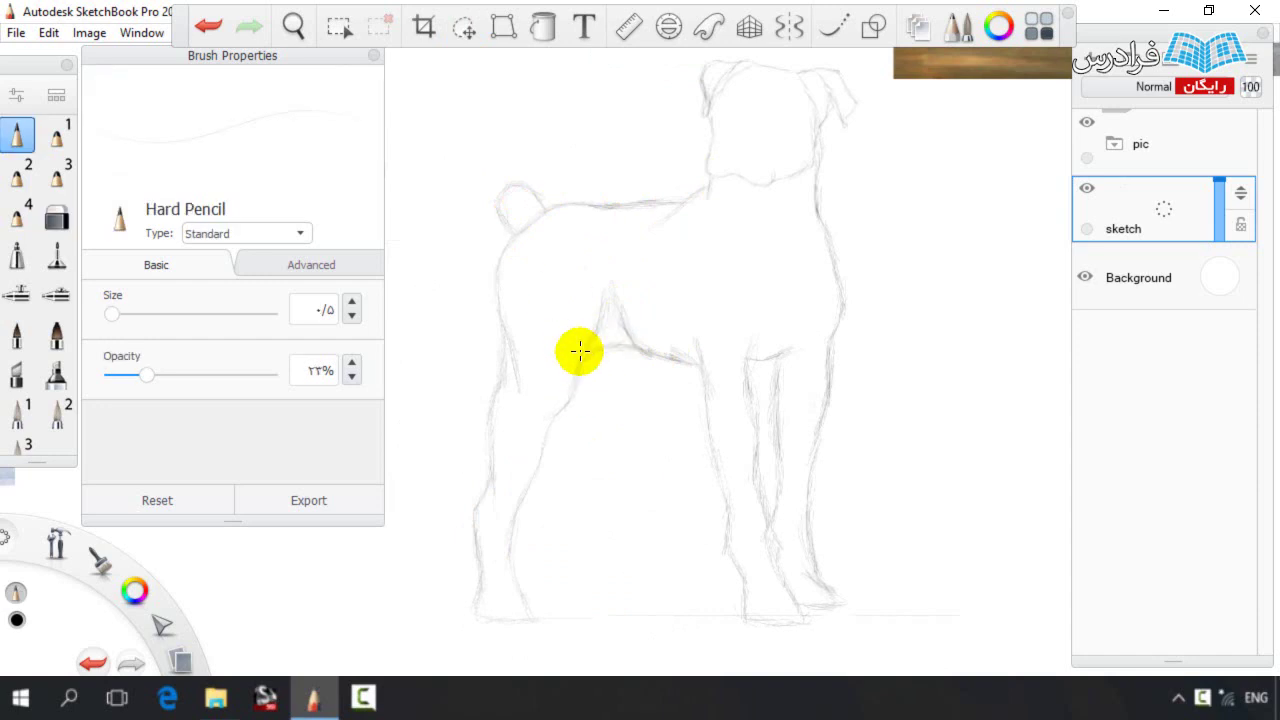
Sketch the second hind leg with its hock and paw beneath the belly, and refine its rear contour
{"action": "mouse_move", "coordinate": [597, 380]}
{"action": "left_mouse_down"}
{"action": "mouse_move", "coordinate": [613, 486]}
{"action": "mouse_move", "coordinate": [578, 517]}
{"action": "left_mouse_up"}
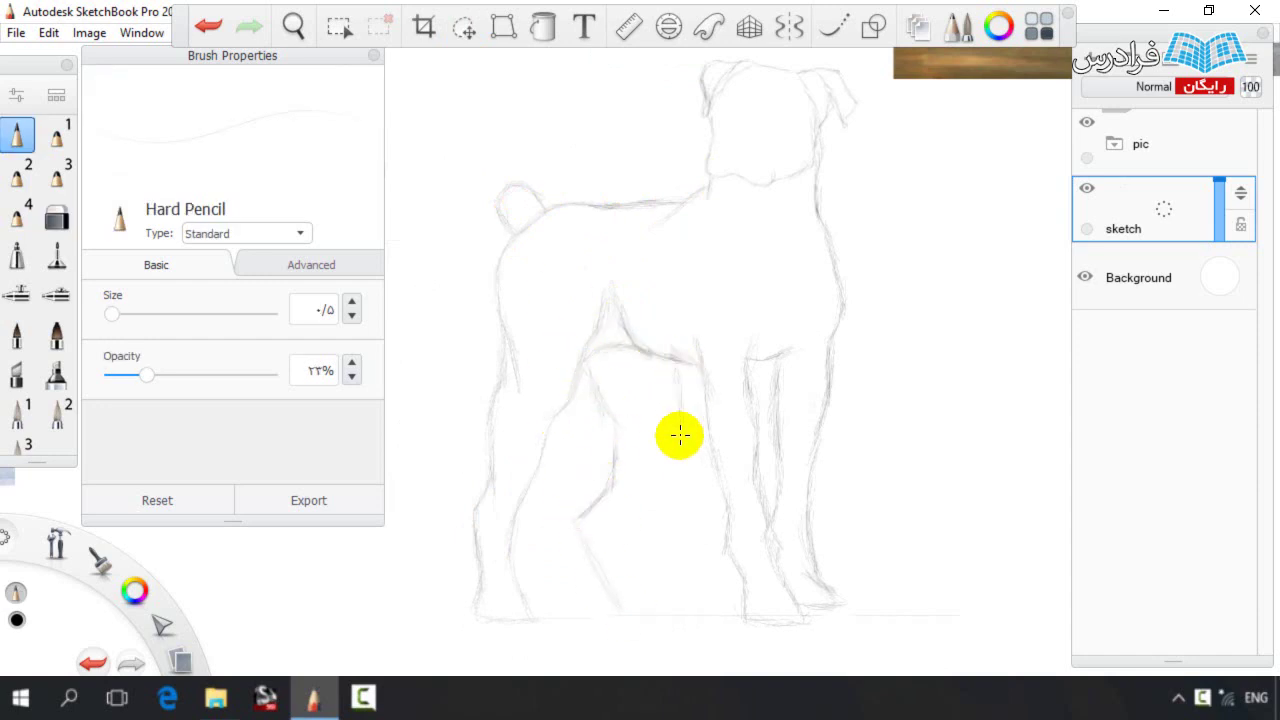
{"action": "mouse_move", "coordinate": [636, 518]}
{"action": "left_mouse_down"}
{"action": "mouse_move", "coordinate": [624, 552]}
{"action": "mouse_move", "coordinate": [644, 598]}
{"action": "left_mouse_up"}
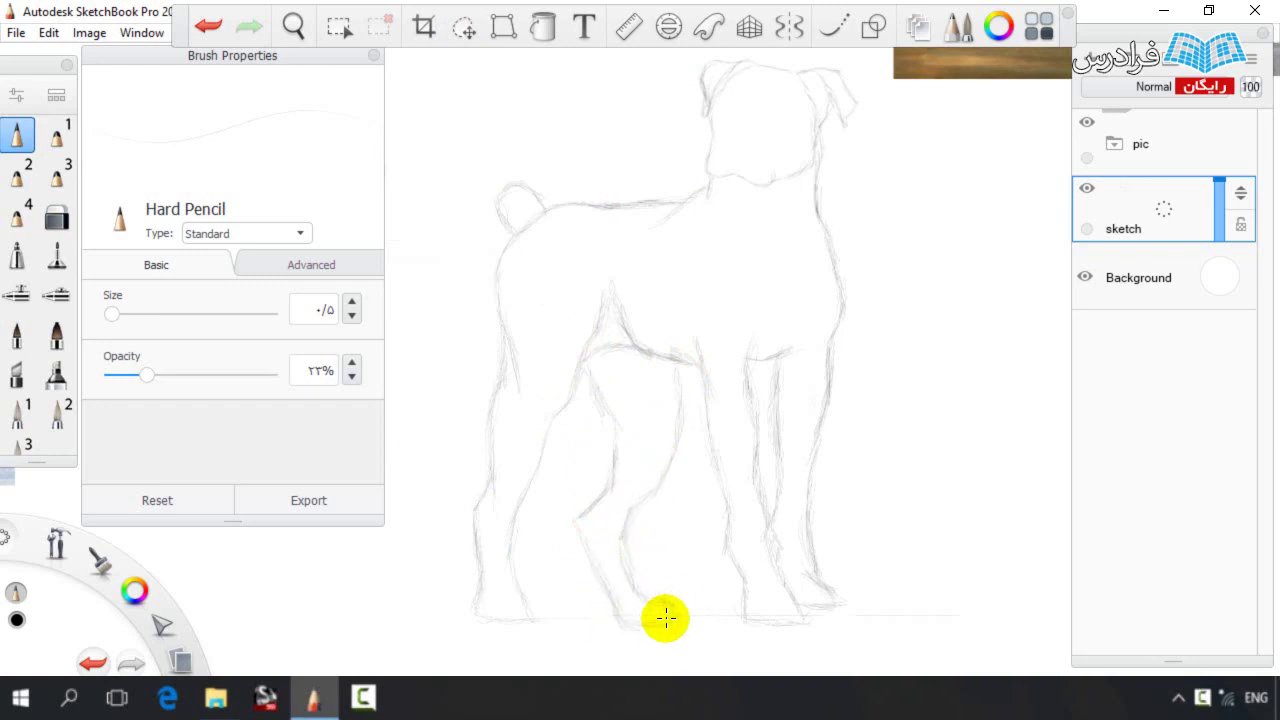
{"action": "key", "text": "e"}
{"action": "key", "text": "e"}
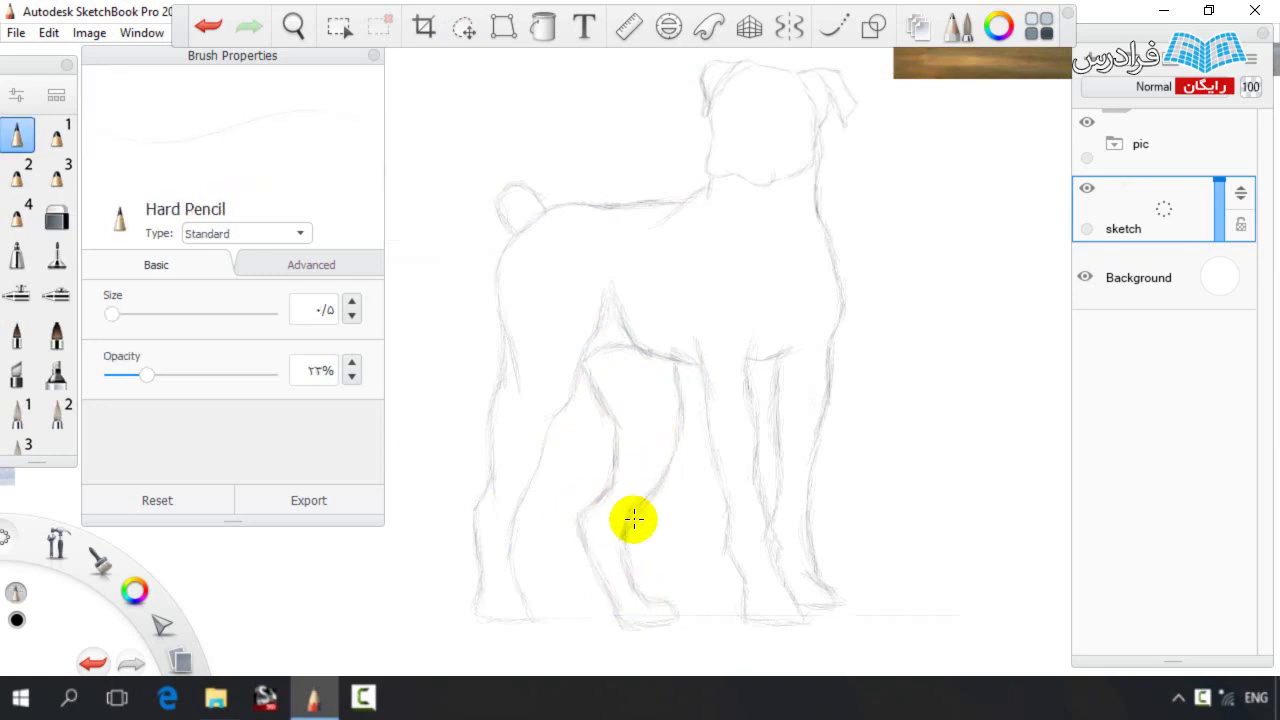
{"action": "key", "text": "e"}
{"action": "key", "text": "e"}
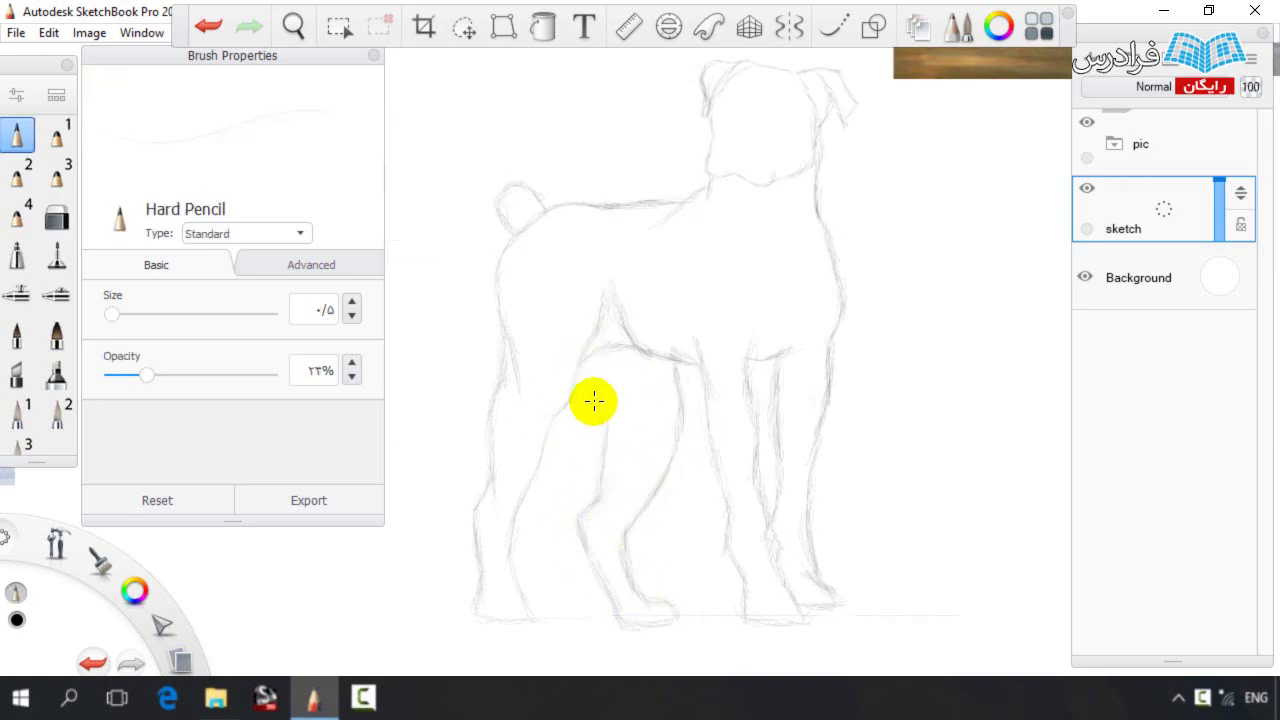
Lasso the tail and rear contour, adjust them slightly toward the body, and touch up the adjoining back line
{"action": "left_click", "coordinate": [463, 27]}
{"action": "mouse_move", "coordinate": [447, 650]}
{"action": "left_mouse_down"}
{"action": "mouse_move", "coordinate": [551, 343]}
{"action": "mouse_move", "coordinate": [434, 634]}
{"action": "left_mouse_up"}
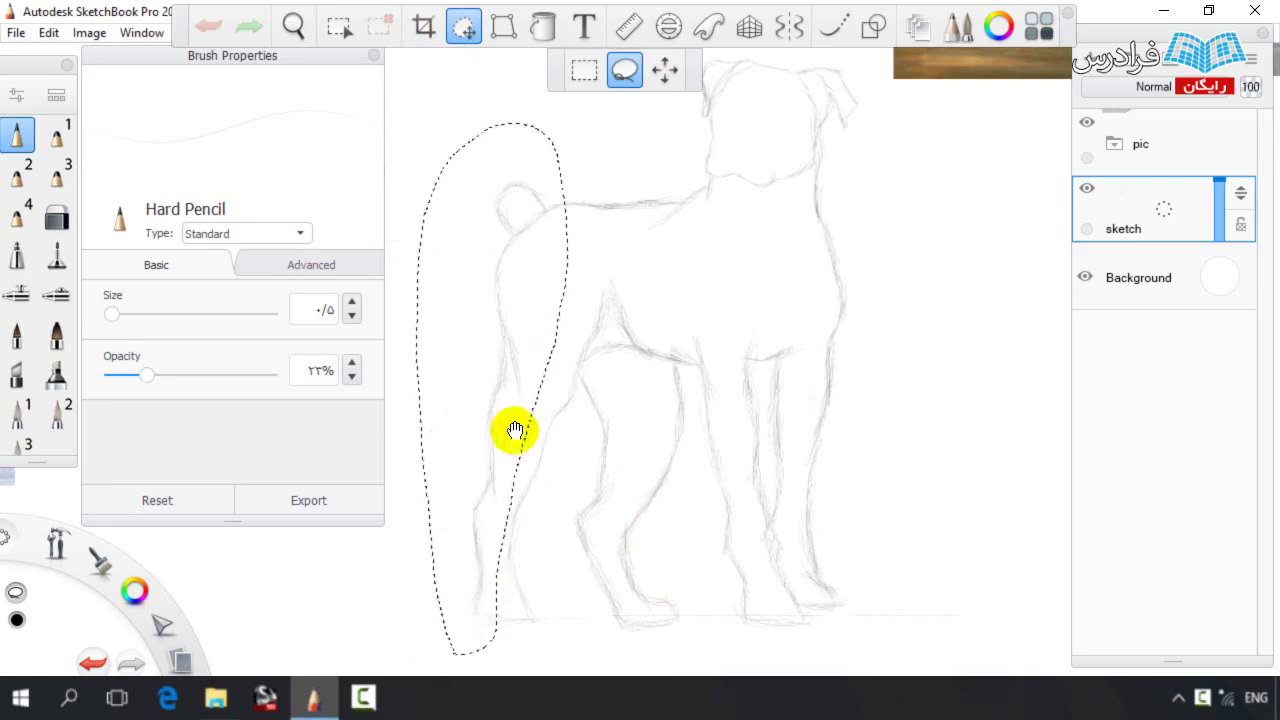
{"action": "key", "text": "Escape"}
{"action": "left_click_drag", "start_coordinate": [560, 206], "coordinate": [549, 209]}
Lasso the whole fourth dog, reposition and scale it below the reference photos, and deselect it
{"action": "key", "text": "space"}
{"action": "mouse_move", "coordinate": [813, 317]}
{"action": "left_mouse_down"}
{"action": "mouse_move", "coordinate": [769, 291]}
{"action": "mouse_move", "coordinate": [736, 296]}
{"action": "left_mouse_up"}
{"action": "left_click", "coordinate": [463, 27]}
{"action": "mouse_move", "coordinate": [503, 591]}
{"action": "left_mouse_down"}
{"action": "mouse_move", "coordinate": [806, 97]}
{"action": "mouse_move", "coordinate": [603, 637]}
{"action": "left_mouse_up"}
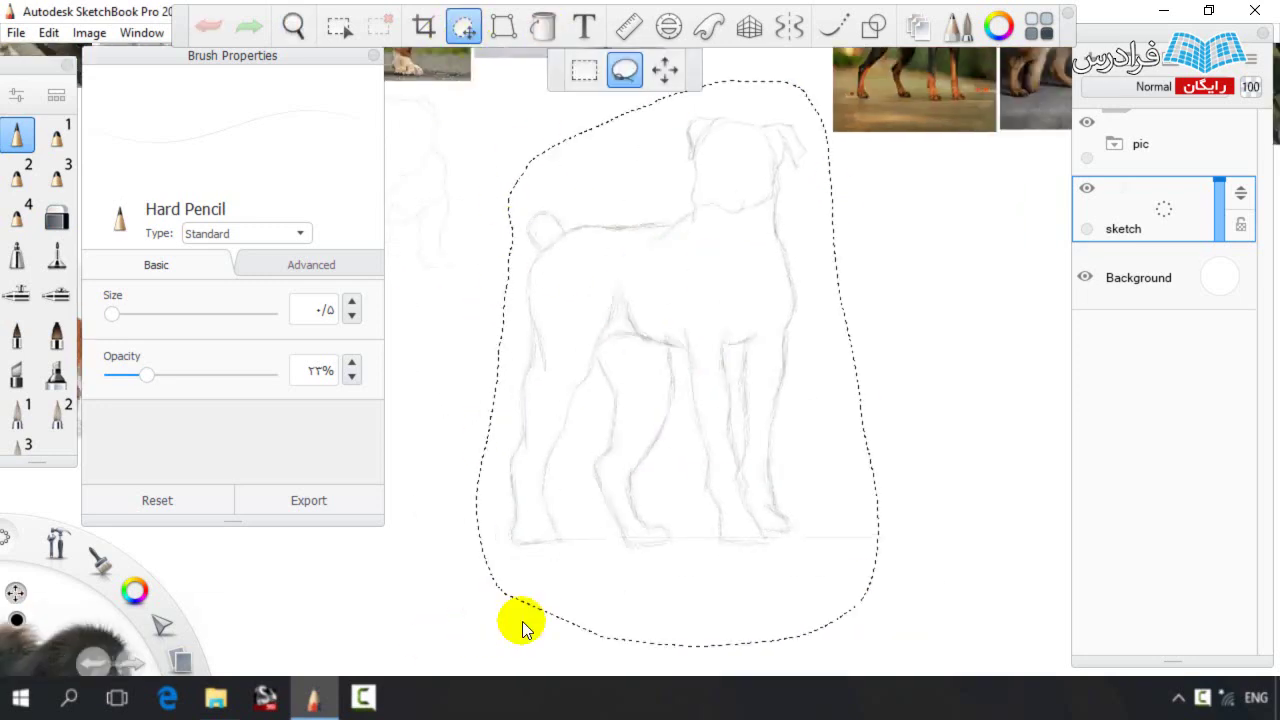
{"action": "left_click_drag", "start_coordinate": [663, 317], "coordinate": [570, 256]}
{"action": "key", "text": "space"}
{"action": "mouse_move", "coordinate": [579, 160]}
{"action": "left_mouse_down"}
{"action": "mouse_move", "coordinate": [669, 366]}
{"action": "mouse_move", "coordinate": [660, 392]}
{"action": "left_mouse_up"}
{"action": "left_click_drag", "start_coordinate": [660, 392], "coordinate": [594, 251]}
{"action": "key", "text": "space"}
{"action": "left_click_drag", "start_coordinate": [640, 306], "coordinate": [680, 262]}
{"action": "left_click_drag", "start_coordinate": [648, 259], "coordinate": [602, 175]}
{"action": "mouse_move", "coordinate": [614, 264]}
{"action": "left_mouse_down"}
{"action": "mouse_move", "coordinate": [602, 224]}
{"action": "mouse_move", "coordinate": [649, 289]}
{"action": "mouse_move", "coordinate": [632, 286]}
{"action": "mouse_move", "coordinate": [635, 315]}
{"action": "left_mouse_up"}
{"action": "left_click", "coordinate": [750, 219]}
{"action": "mouse_move", "coordinate": [706, 575]}
{"action": "left_mouse_down"}
{"action": "mouse_move", "coordinate": [686, 434]}
{"action": "mouse_move", "coordinate": [871, 594]}
{"action": "mouse_move", "coordinate": [718, 605]}
{"action": "left_mouse_up"}
{"action": "left_click_drag", "start_coordinate": [775, 474], "coordinate": [766, 471]}
{"action": "key", "text": "ctrl+d"}
Darken the chest contour, redraw the belly line, and add a shoulder line rising from the near front leg
{"action": "left_click_drag", "start_coordinate": [801, 310], "coordinate": [804, 337]}
{"action": "key", "text": "space"}
{"action": "left_click_drag", "start_coordinate": [650, 355], "coordinate": [690, 350]}
{"action": "key", "text": "e"}
{"action": "key", "text": "e"}
{"action": "key", "text": "e"}
{"action": "key", "text": "e"}
{"action": "left_click_drag", "start_coordinate": [699, 262], "coordinate": [732, 412]}
{"action": "left_click_drag", "start_coordinate": [633, 325], "coordinate": [733, 413]}
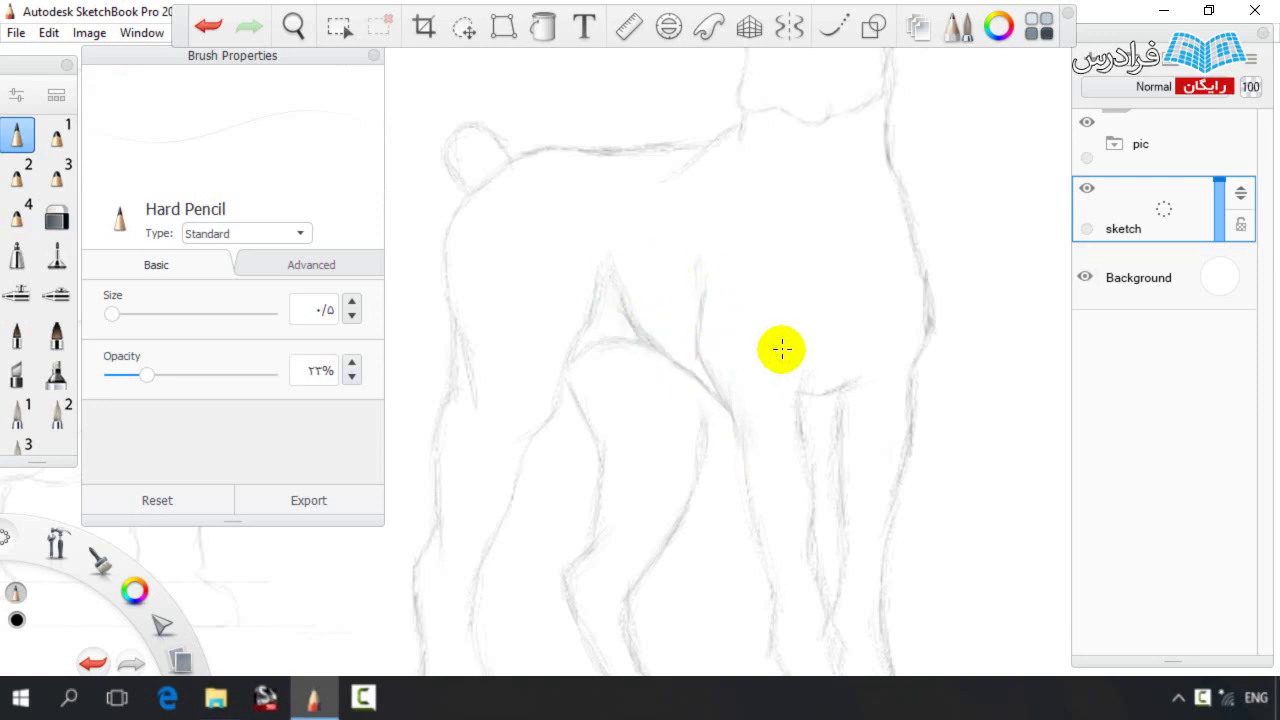
Strengthen the front leg and chest lines and refine the outlines of the head and ears
{"action": "scroll", "coordinate": [805, 372], "scroll_direction": "down", "scroll_amount": 3}
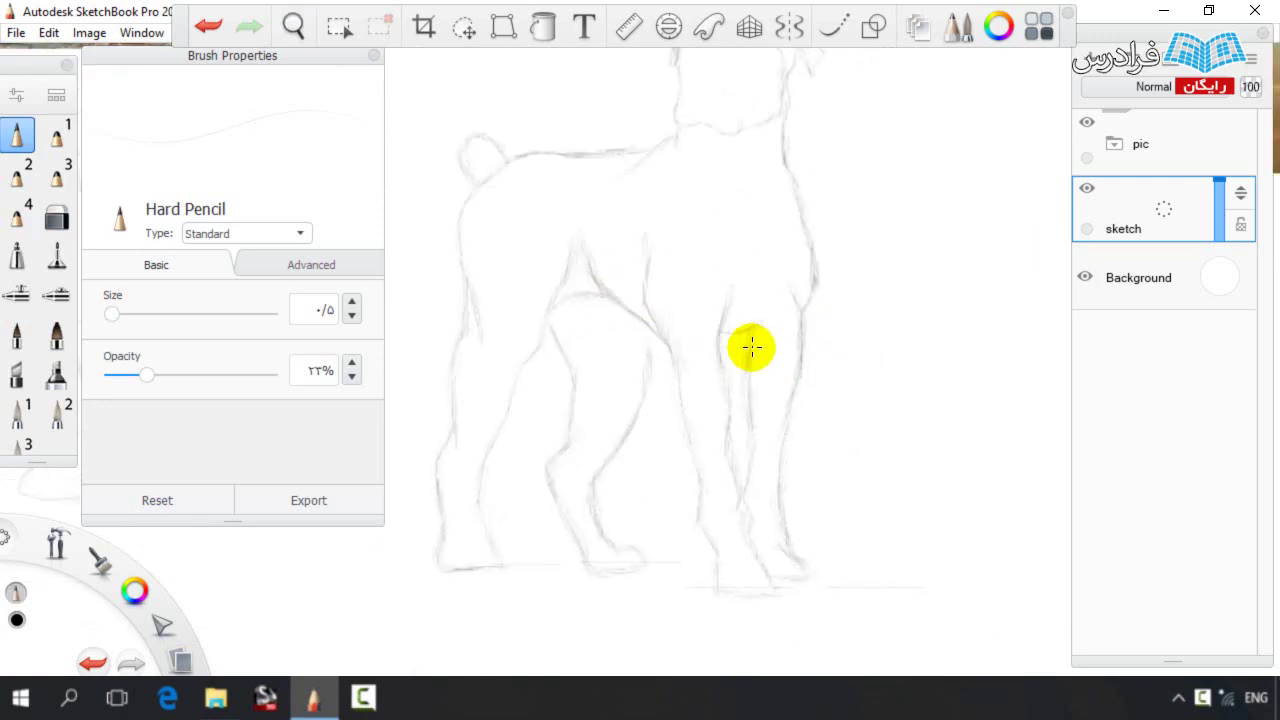
{"action": "left_click_drag", "start_coordinate": [754, 325], "coordinate": [754, 411]}
{"action": "left_click_drag", "start_coordinate": [731, 481], "coordinate": [737, 508]}
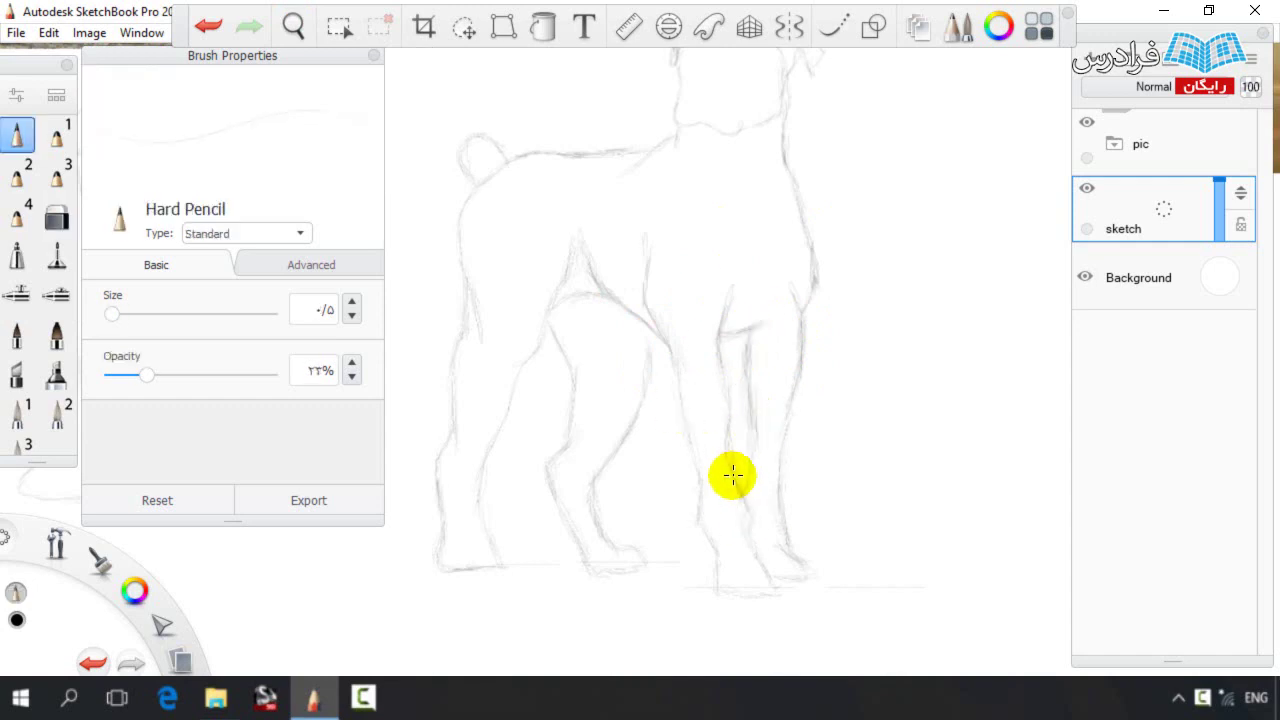
{"action": "left_click_drag", "start_coordinate": [683, 103], "coordinate": [689, 213]}
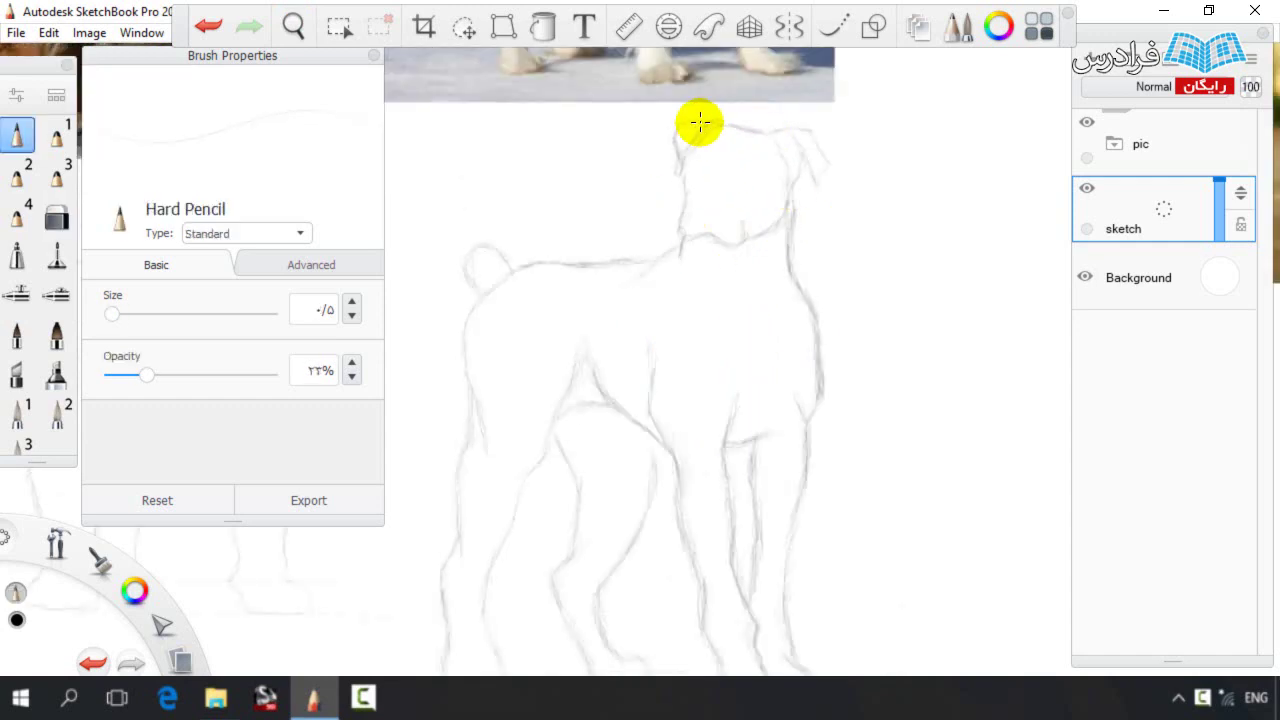
{"action": "left_click_drag", "start_coordinate": [773, 134], "coordinate": [826, 164]}
Darken the back line, the rump and the near hind leg's contours
{"action": "mouse_move", "coordinate": [651, 271]}
{"action": "left_mouse_down"}
{"action": "mouse_move", "coordinate": [560, 266]}
{"action": "mouse_move", "coordinate": [467, 342]}
{"action": "left_mouse_up"}
{"action": "left_click_drag", "start_coordinate": [581, 327], "coordinate": [603, 229]}
{"action": "mouse_move", "coordinate": [597, 280]}
{"action": "left_mouse_down"}
{"action": "mouse_move", "coordinate": [529, 434]}
{"action": "mouse_move", "coordinate": [529, 580]}
{"action": "mouse_move", "coordinate": [460, 474]}
{"action": "mouse_move", "coordinate": [473, 380]}
{"action": "left_mouse_up"}
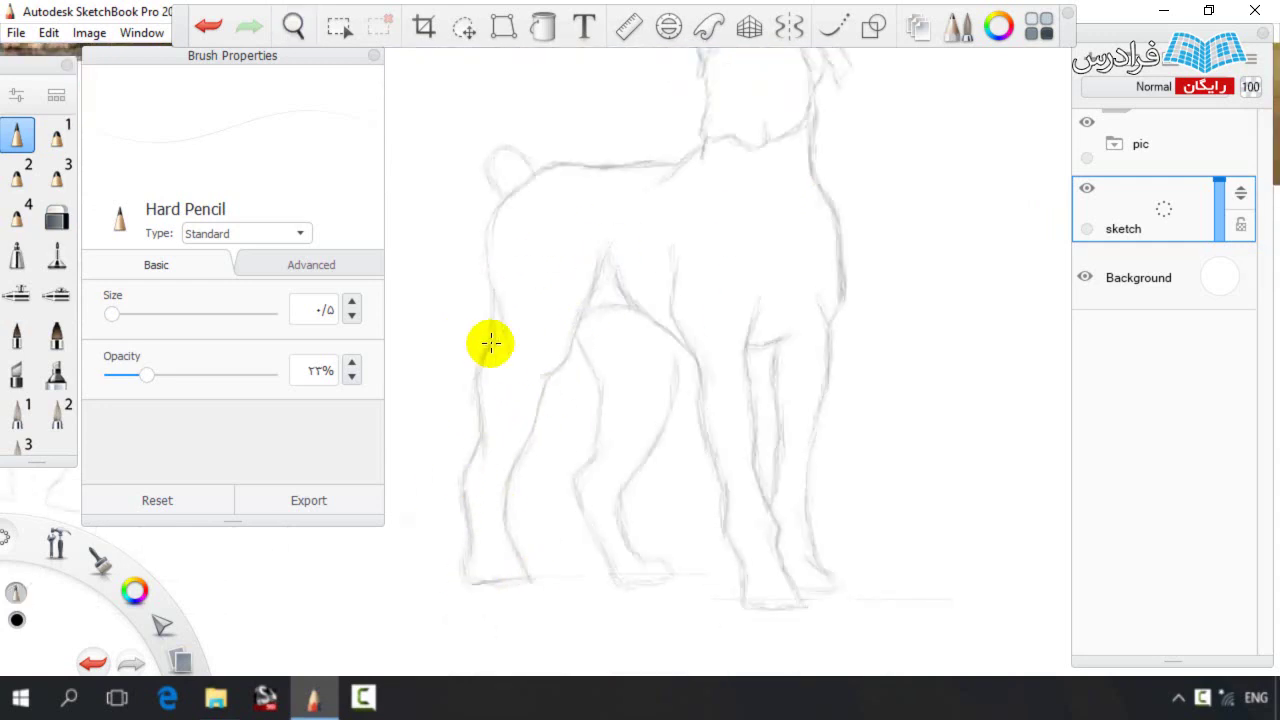
Lasso and nudge the far hind leg, then redraw its front contour and paw
{"action": "key", "text": "m"}
{"action": "mouse_move", "coordinate": [634, 574]}
{"action": "left_mouse_down"}
{"action": "mouse_move", "coordinate": [686, 402]}
{"action": "mouse_move", "coordinate": [660, 620]}
{"action": "mouse_move", "coordinate": [625, 566]}
{"action": "left_mouse_up"}
{"action": "key", "text": "Escape"}
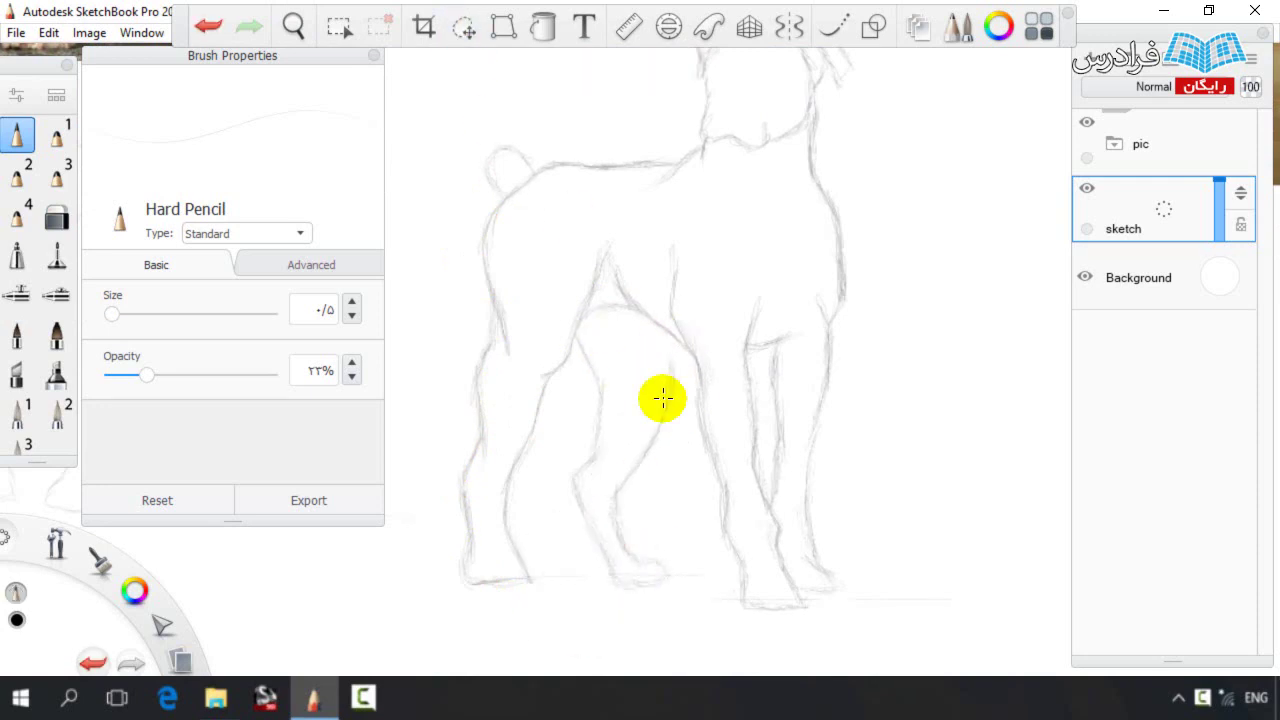
{"action": "left_click_drag", "start_coordinate": [660, 423], "coordinate": [622, 480]}
{"action": "key", "text": "e"}
{"action": "left_click_drag", "start_coordinate": [674, 400], "coordinate": [670, 351]}
{"action": "key", "text": "b"}
{"action": "left_click_drag", "start_coordinate": [631, 590], "coordinate": [668, 576]}
Refine the fourth dog's neck and chest contours, erasing stray lines where the neck meets the back
{"action": "key", "text": "space"}
{"action": "mouse_move", "coordinate": [646, 310]}
{"action": "left_mouse_down"}
{"action": "mouse_move", "coordinate": [608, 389]}
{"action": "mouse_move", "coordinate": [680, 357]}
{"action": "mouse_move", "coordinate": [648, 335]}
{"action": "mouse_move", "coordinate": [776, 304]}
{"action": "left_mouse_up"}
{"action": "left_click", "coordinate": [458, 24]}
{"action": "scroll", "coordinate": [710, 330], "scroll_direction": "up", "scroll_amount": 3}
{"action": "key", "text": "Escape"}
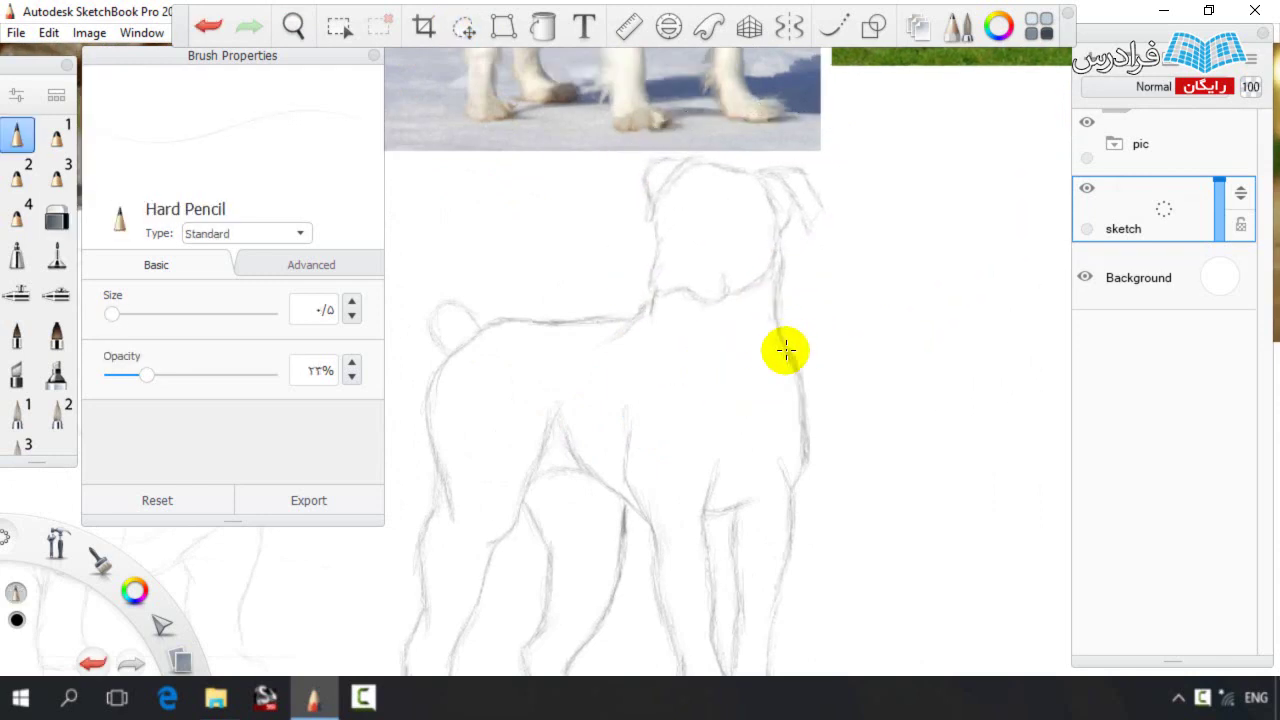
{"action": "key", "text": "e"}
{"action": "key", "text": "e"}
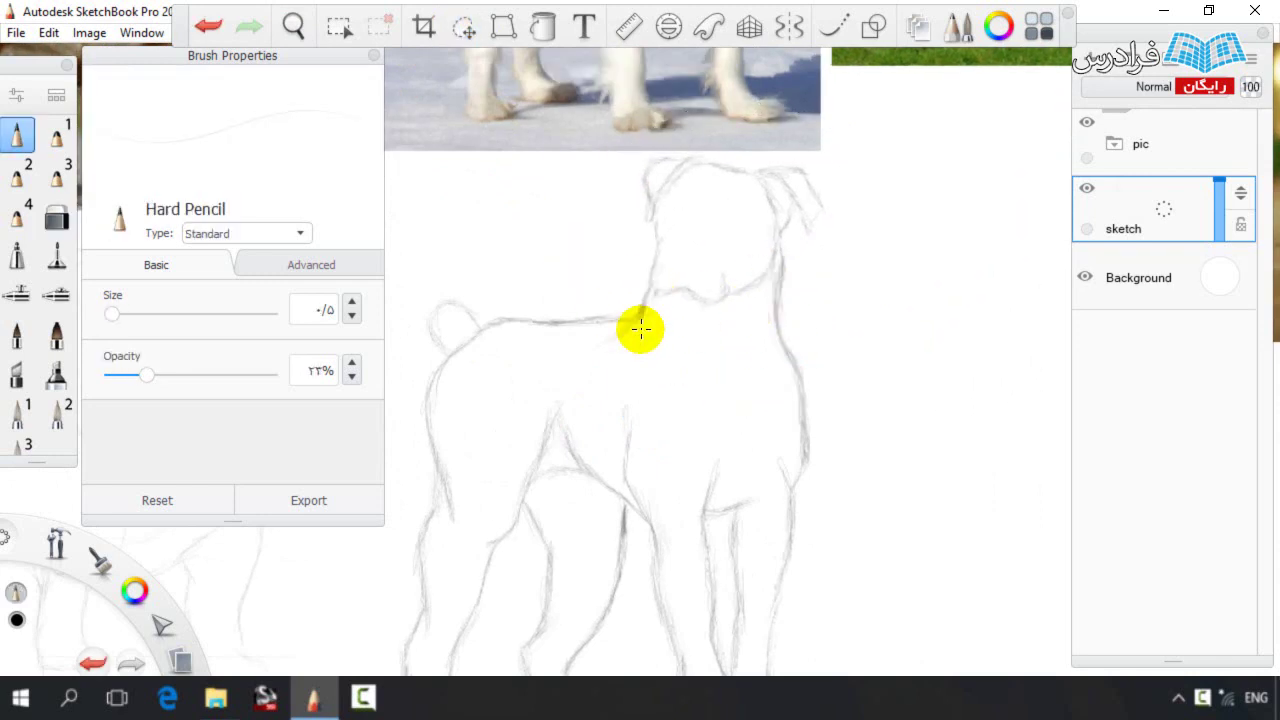
Lasso the whole fourth dog, move it across the canvas to free space beneath another reference photo, and deselect it
{"action": "key", "text": "space"}
{"action": "left_click_drag", "start_coordinate": [700, 294], "coordinate": [645, 322]}
{"action": "mouse_move", "coordinate": [648, 325]}
{"action": "left_mouse_down"}
{"action": "mouse_move", "coordinate": [1046, 329]}
{"action": "mouse_move", "coordinate": [778, 311]}
{"action": "left_mouse_up"}
{"action": "left_click", "coordinate": [468, 28]}
{"action": "mouse_move", "coordinate": [645, 593]}
{"action": "left_mouse_down"}
{"action": "mouse_move", "coordinate": [698, 226]}
{"action": "mouse_move", "coordinate": [655, 600]}
{"action": "left_mouse_up"}
{"action": "key", "text": "space"}
{"action": "left_click_drag", "start_coordinate": [530, 340], "coordinate": [890, 342]}
{"action": "key", "text": "v"}
{"action": "left_click_drag", "start_coordinate": [866, 384], "coordinate": [302, 384]}
{"action": "mouse_move", "coordinate": [579, 355]}
{"action": "left_mouse_down"}
{"action": "mouse_move", "coordinate": [523, 374]}
{"action": "mouse_move", "coordinate": [633, 355]}
{"action": "left_mouse_up"}
{"action": "key", "text": "space"}
{"action": "left_click_drag", "start_coordinate": [675, 366], "coordinate": [815, 358]}
{"action": "left_click_drag", "start_coordinate": [765, 350], "coordinate": [856, 315]}
{"action": "mouse_move", "coordinate": [754, 312]}
{"action": "left_mouse_down"}
{"action": "mouse_move", "coordinate": [817, 316]}
{"action": "mouse_move", "coordinate": [809, 331]}
{"action": "left_mouse_up"}
{"action": "left_click", "coordinate": [809, 290]}
{"action": "key", "text": "space"}
{"action": "key", "text": "ctrl+d"}
{"action": "key", "text": "b"}
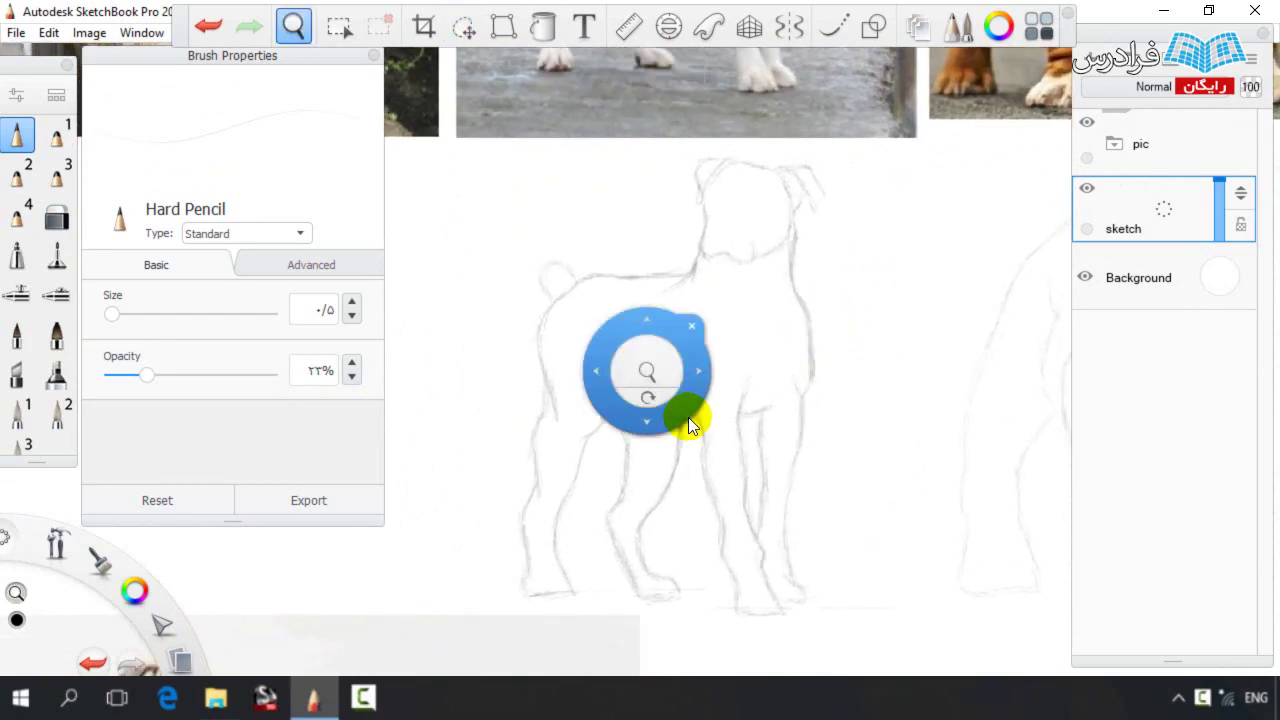
Refine the fourth dog's hind thigh, flank and belly lines with the eraser and hard pencil, and save the drawing
{"action": "key", "text": "space"}
{"action": "left_click_drag", "start_coordinate": [737, 374], "coordinate": [690, 352]}
{"action": "key", "text": "e"}
{"action": "key", "text": "e"}
{"action": "scroll", "coordinate": [660, 329], "scroll_direction": "down", "scroll_amount": 2}
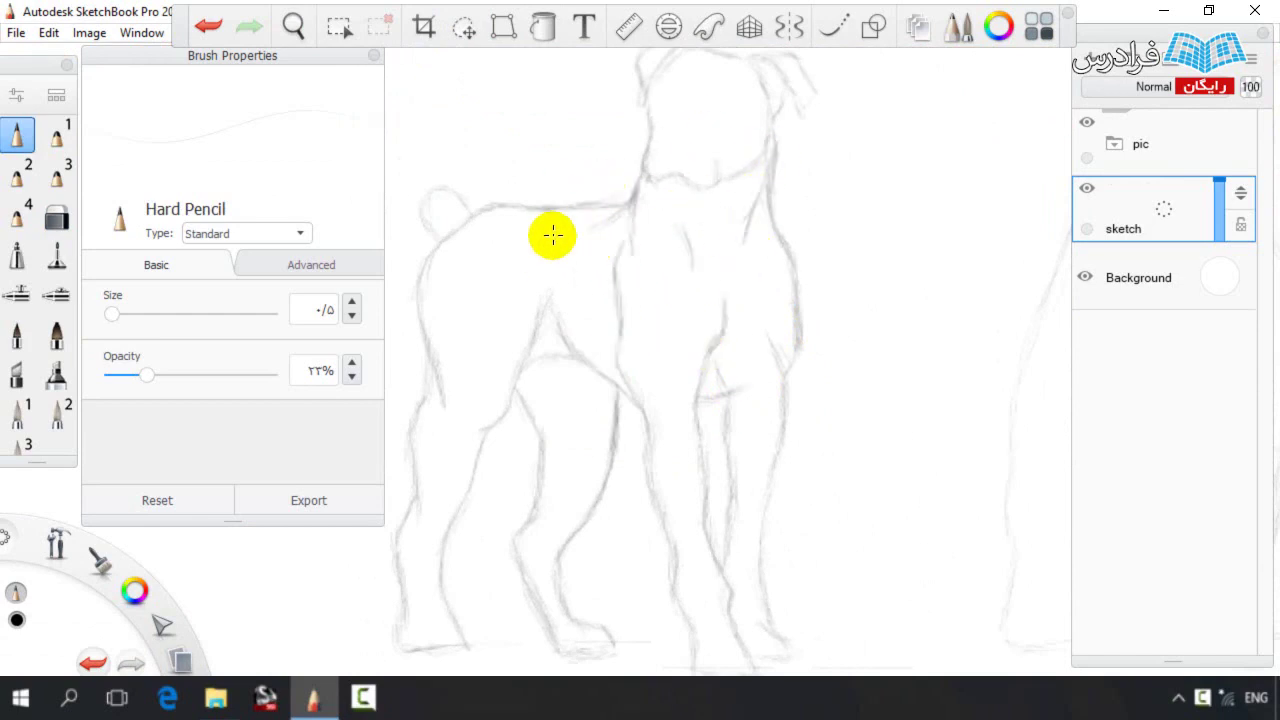
{"action": "mouse_move", "coordinate": [520, 277]}
{"action": "left_mouse_down"}
{"action": "mouse_move", "coordinate": [548, 326]}
{"action": "mouse_move", "coordinate": [513, 291]}
{"action": "mouse_move", "coordinate": [522, 391]}
{"action": "left_mouse_up"}
{"action": "mouse_move", "coordinate": [549, 285]}
{"action": "left_mouse_down"}
{"action": "mouse_move", "coordinate": [573, 354]}
{"action": "mouse_move", "coordinate": [591, 320]}
{"action": "mouse_move", "coordinate": [637, 326]}
{"action": "left_mouse_up"}
{"action": "key", "text": "space"}
{"action": "key", "text": "ctrl+0"}
{"action": "key", "text": "ctrl+s"}
Sketch the fifth dog's front-facing head in a free area as a rounded skull tapering toward the muzzle
{"action": "key", "text": "space"}
{"action": "left_click_drag", "start_coordinate": [663, 242], "coordinate": [825, 484]}
{"action": "left_click_drag", "start_coordinate": [762, 484], "coordinate": [709, 396]}
{"action": "key", "text": "ctrl+z"}
{"action": "left_click_drag", "start_coordinate": [788, 266], "coordinate": [745, 266]}
{"action": "mouse_move", "coordinate": [704, 312]}
{"action": "left_mouse_down"}
{"action": "mouse_move", "coordinate": [733, 266]}
{"action": "mouse_move", "coordinate": [820, 309]}
{"action": "mouse_move", "coordinate": [800, 400]}
{"action": "mouse_move", "coordinate": [727, 385]}
{"action": "mouse_move", "coordinate": [702, 316]}
{"action": "left_mouse_up"}
Lasso and adjust the lower part of the fifth dog's head, then redraw the cheeks and muzzle end
{"action": "key", "text": "v"}
{"action": "left_click", "coordinate": [625, 70]}
{"action": "mouse_move", "coordinate": [672, 452]}
{"action": "left_mouse_down"}
{"action": "mouse_move", "coordinate": [696, 427]}
{"action": "mouse_move", "coordinate": [680, 427]}
{"action": "left_mouse_up"}
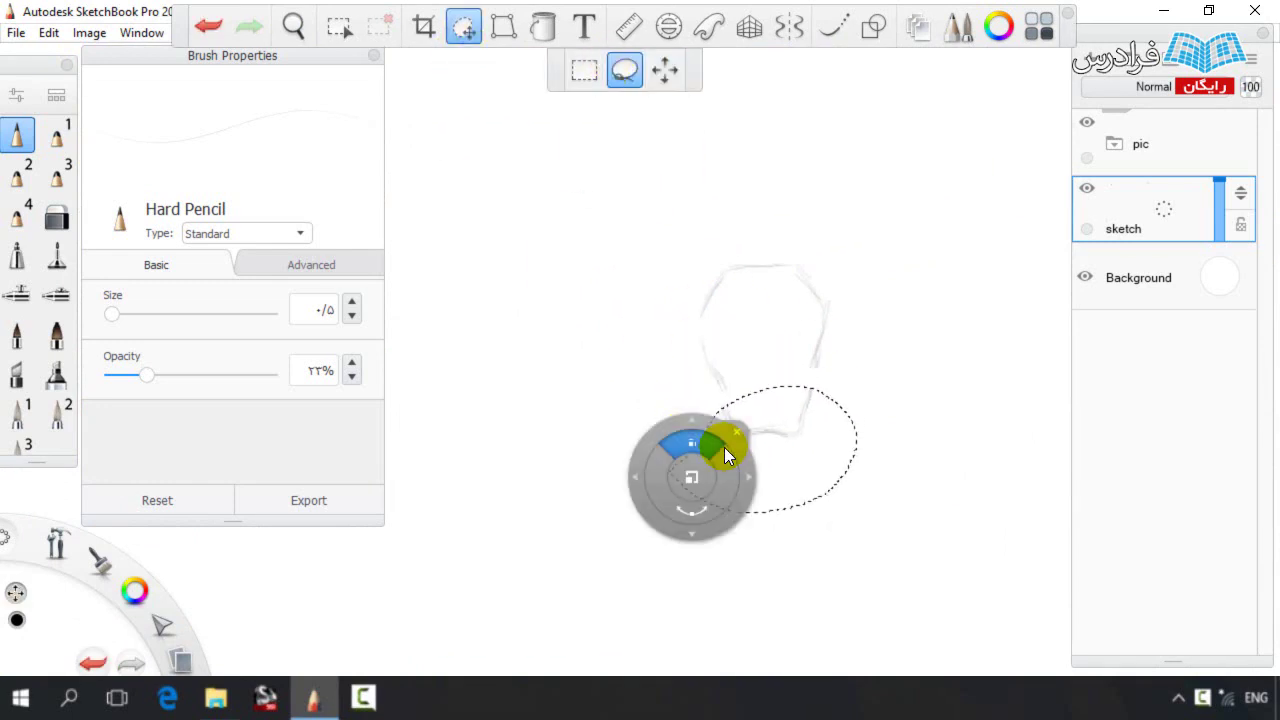
{"action": "key", "text": "Escape"}
{"action": "key", "text": "e"}
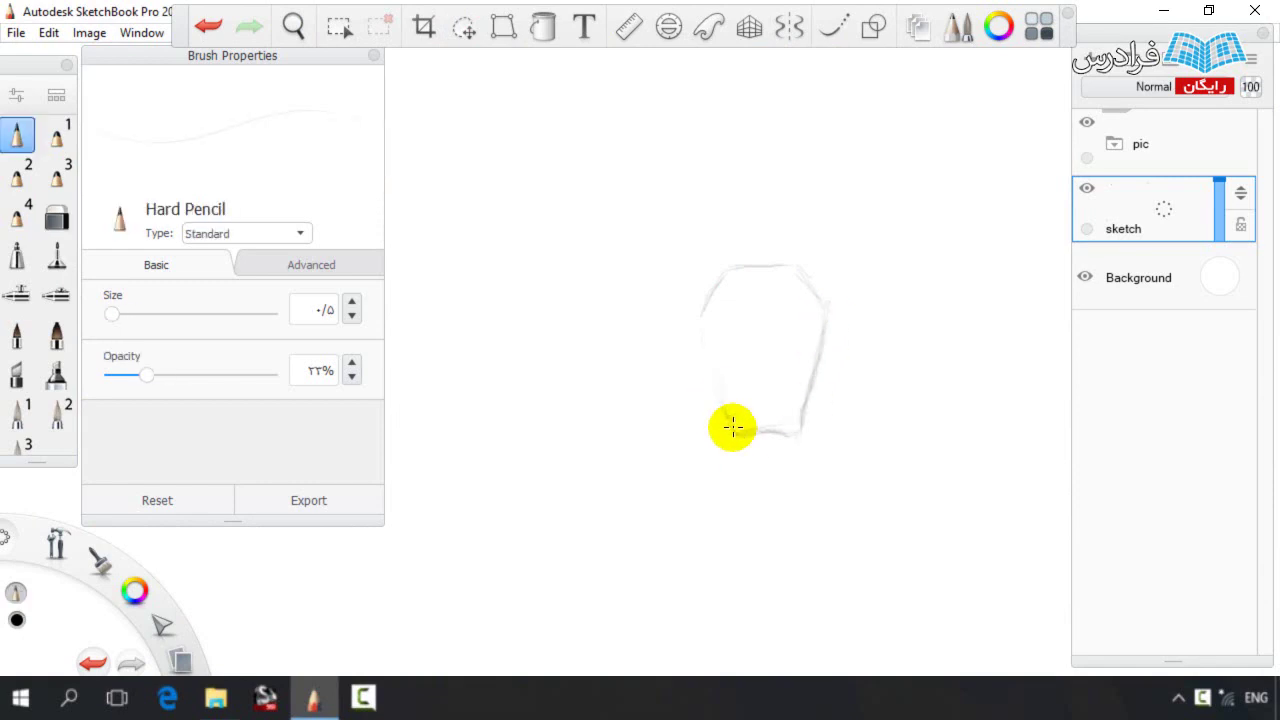
{"action": "key", "text": "e"}
{"action": "left_click_drag", "start_coordinate": [748, 439], "coordinate": [802, 432]}
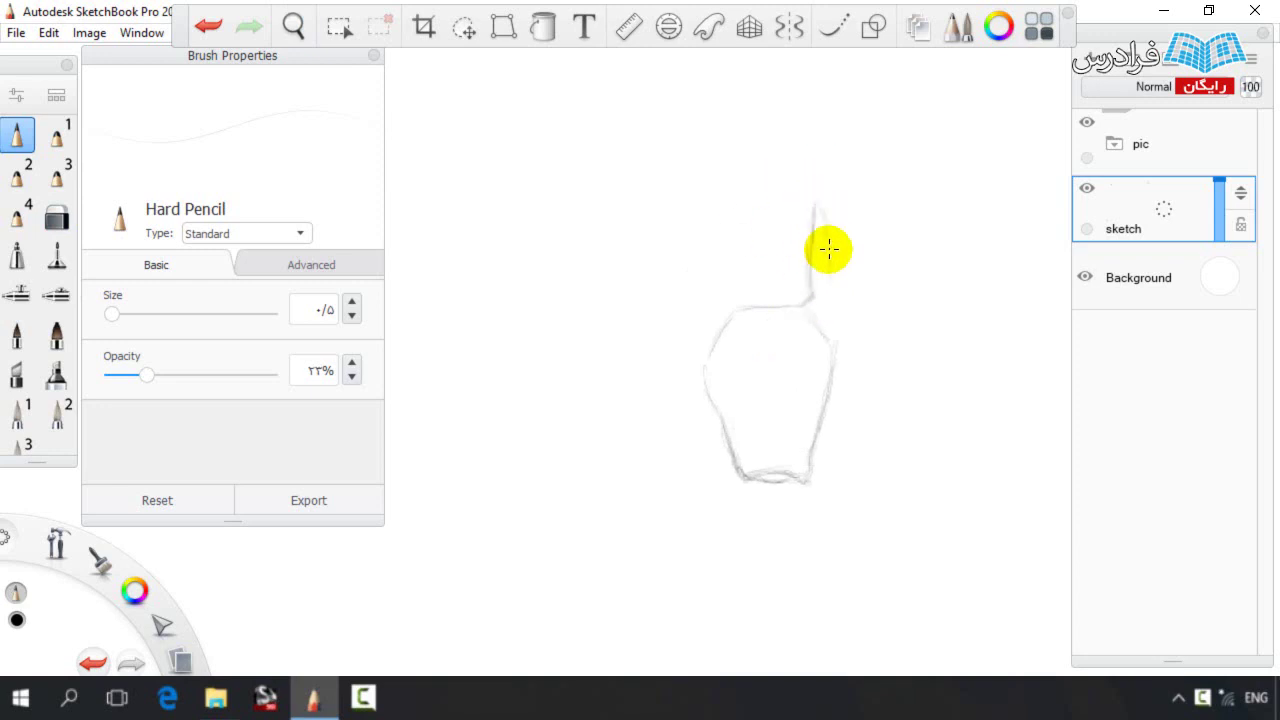
Draw two tall, narrow, upright ears on either side of the fifth dog's skull
{"action": "left_click_drag", "start_coordinate": [829, 249], "coordinate": [835, 346]}
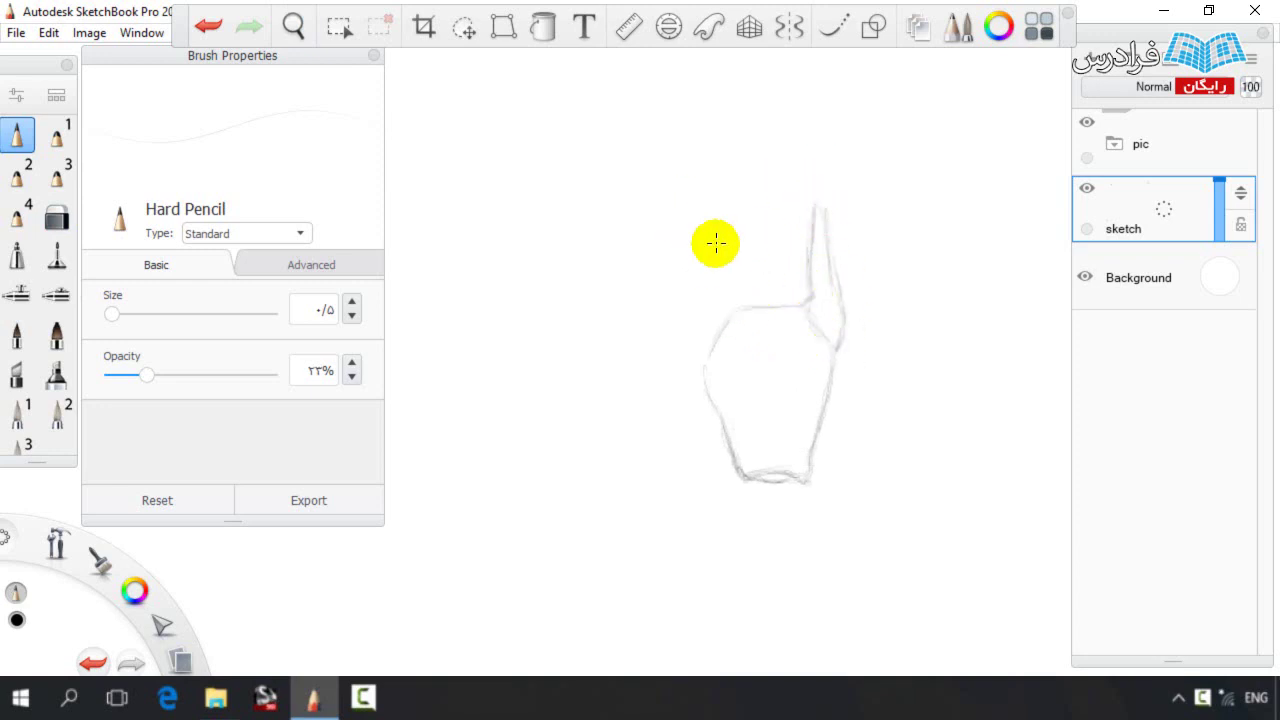
{"action": "mouse_move", "coordinate": [746, 205]}
{"action": "left_mouse_down"}
{"action": "mouse_move", "coordinate": [726, 212]}
{"action": "mouse_move", "coordinate": [708, 287]}
{"action": "left_mouse_up"}
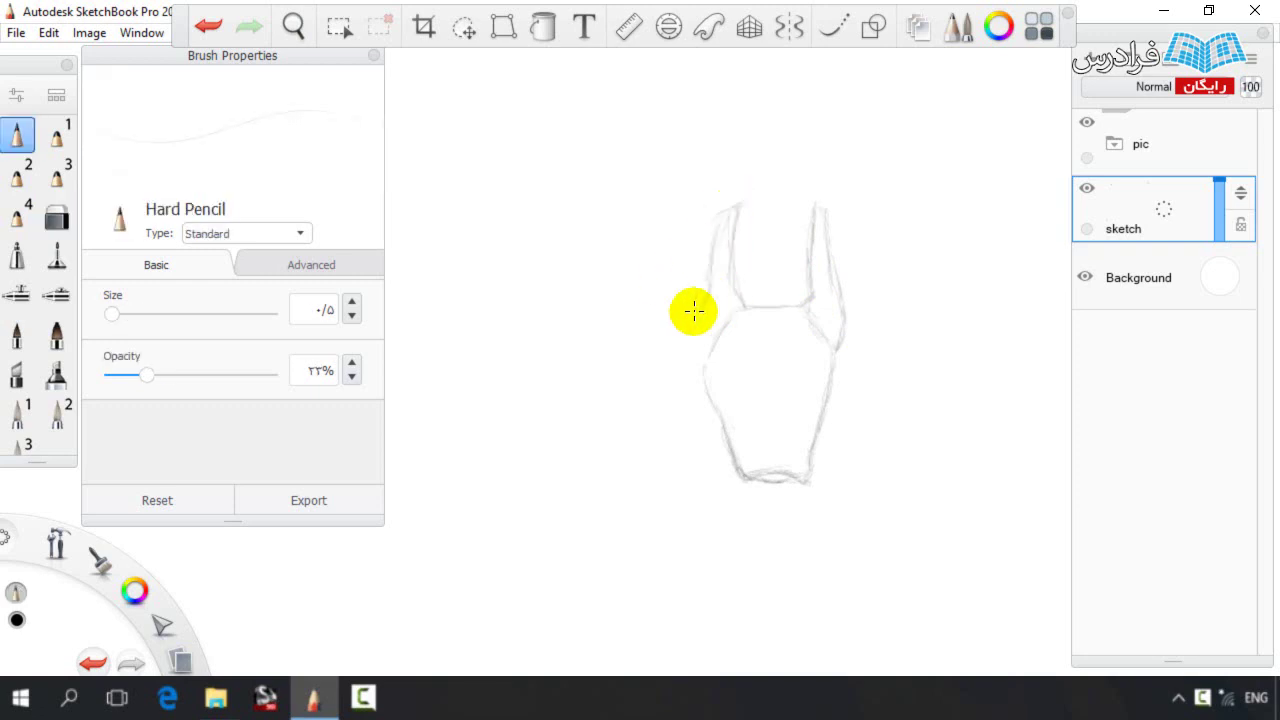
{"action": "left_click_drag", "start_coordinate": [803, 300], "coordinate": [810, 277]}
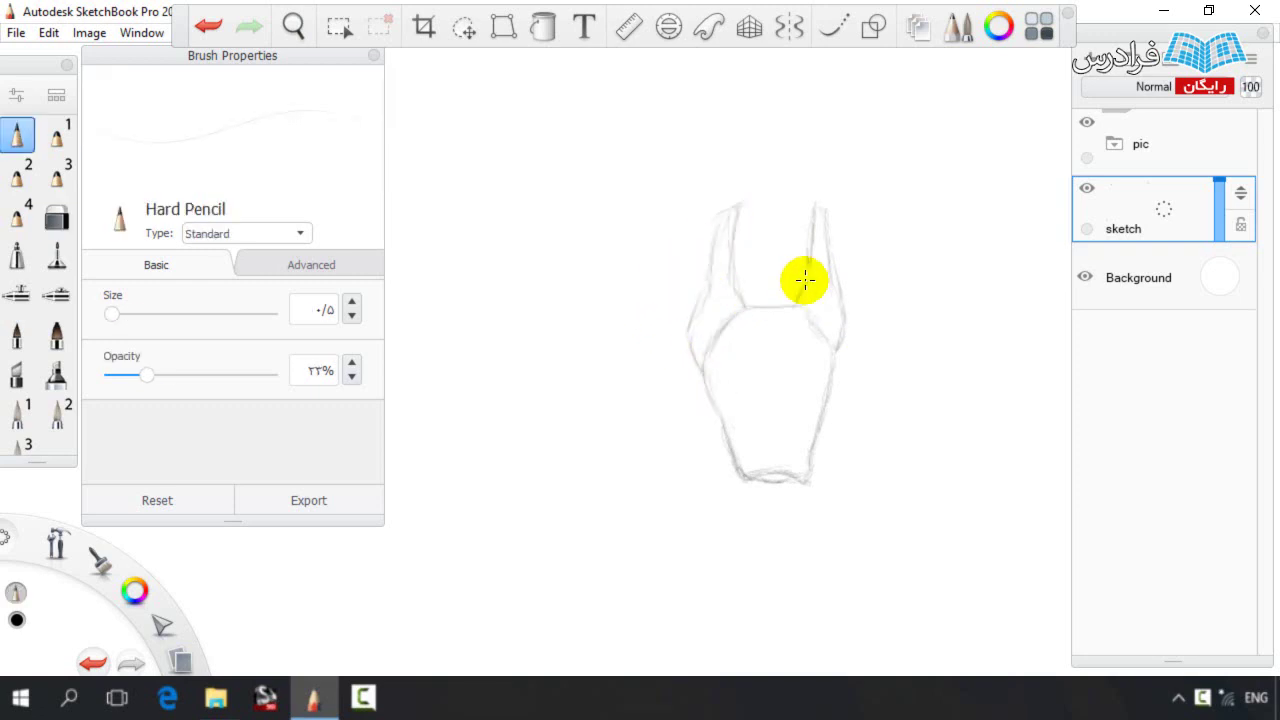
Sketch the back of the fifth dog's neck as a curve sloping from the cheek toward the withers
{"action": "key", "text": "space"}
{"action": "left_click_drag", "start_coordinate": [701, 362], "coordinate": [721, 257]}
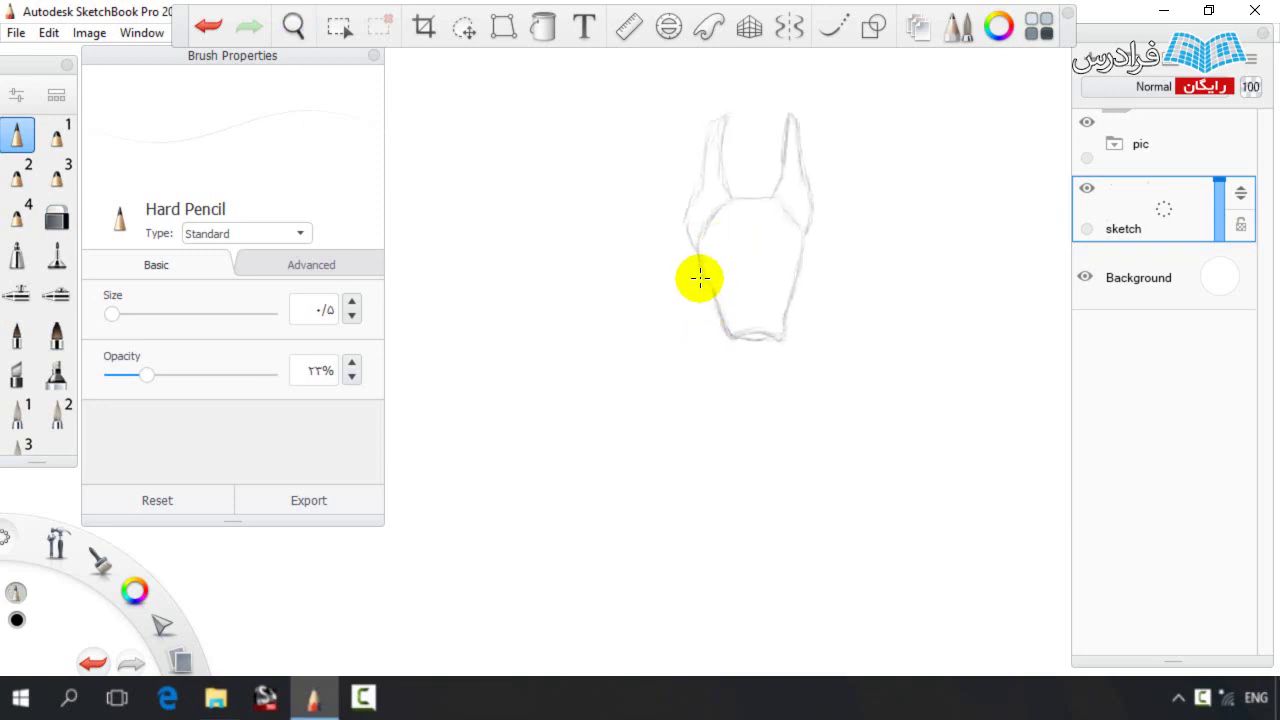
{"action": "left_click_drag", "start_coordinate": [671, 314], "coordinate": [691, 288]}
{"action": "left_click_drag", "start_coordinate": [705, 271], "coordinate": [682, 303]}
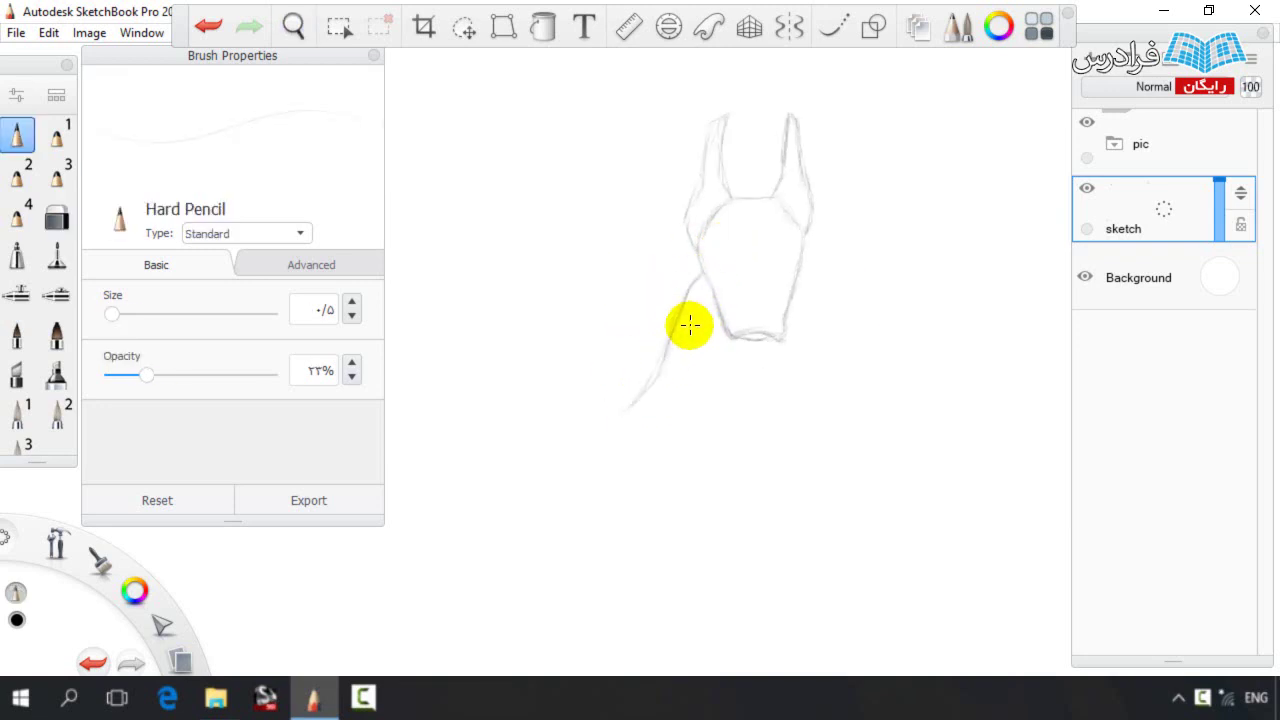
Lasso one half of the head with its ear, shift it outward to widen the skull, and redraw the crown and muzzle end
{"action": "key", "text": "m"}
{"action": "mouse_move", "coordinate": [757, 347]}
{"action": "left_mouse_down"}
{"action": "mouse_move", "coordinate": [835, 222]}
{"action": "mouse_move", "coordinate": [765, 358]}
{"action": "left_mouse_up"}
{"action": "left_click_drag", "start_coordinate": [660, 371], "coordinate": [674, 370]}
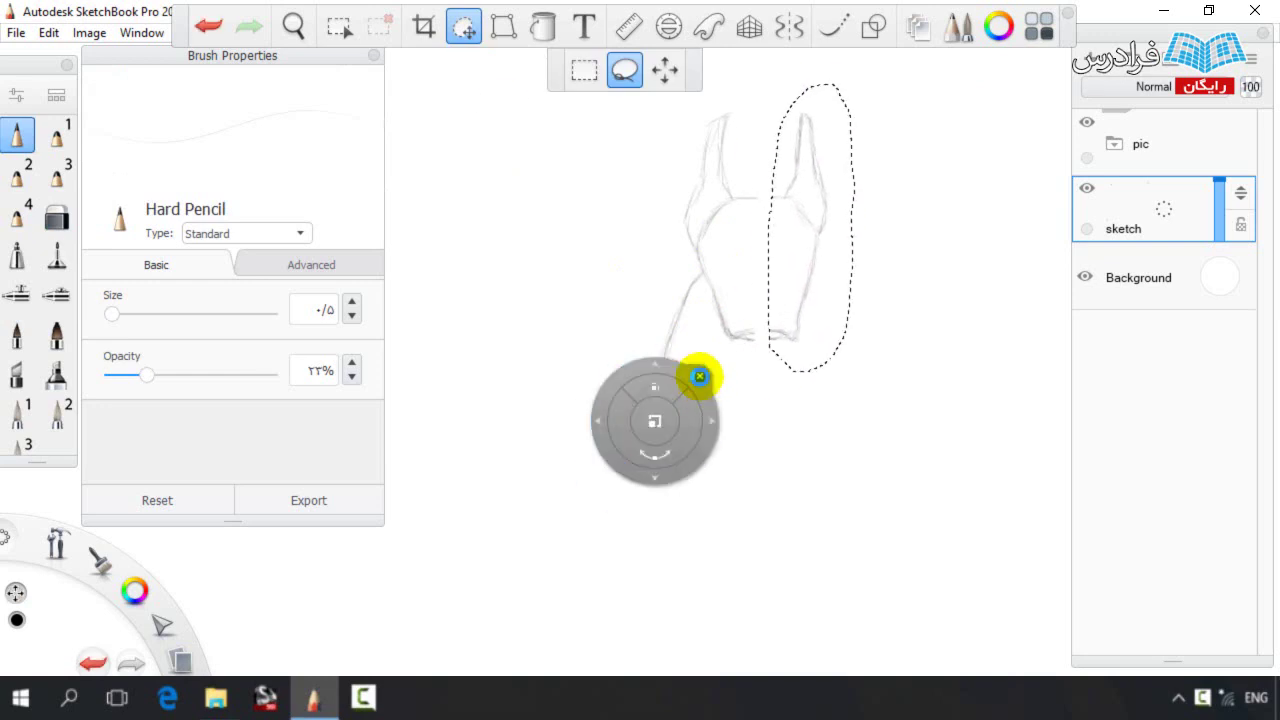
{"action": "key", "text": "Escape"}
{"action": "key", "text": "e"}
{"action": "key", "text": "e"}
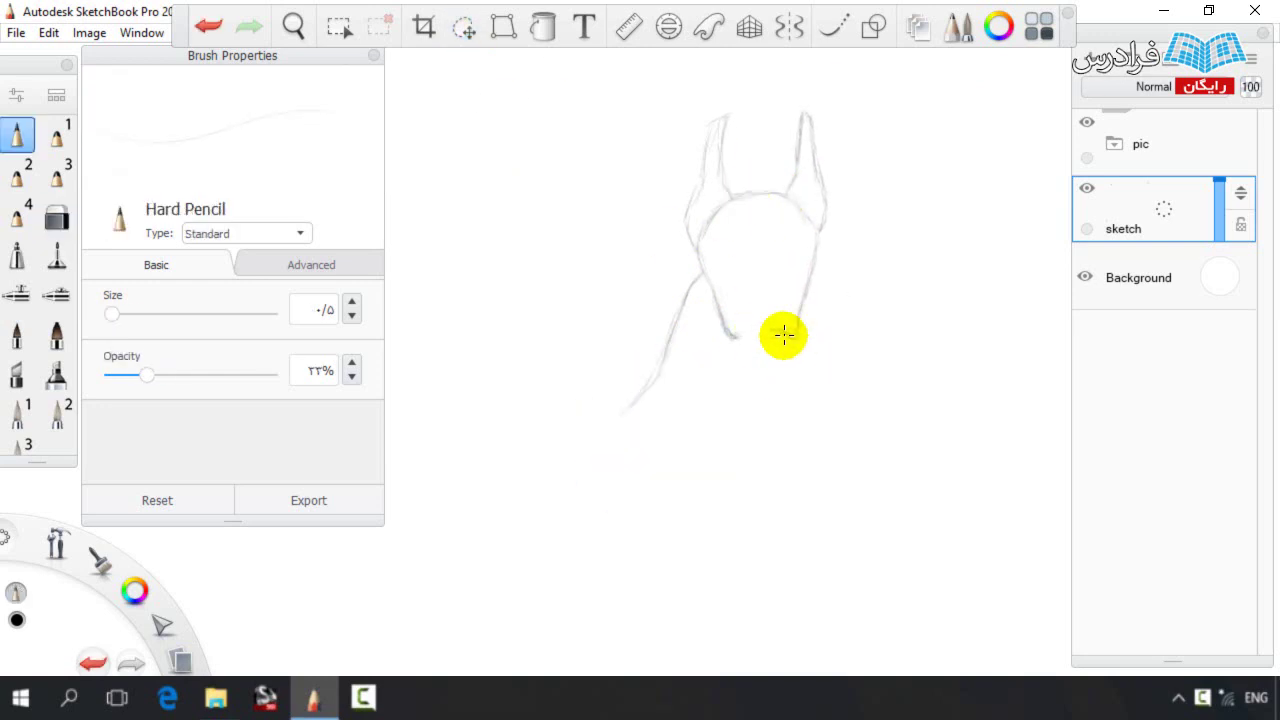
{"action": "left_click_drag", "start_coordinate": [796, 338], "coordinate": [791, 384]}
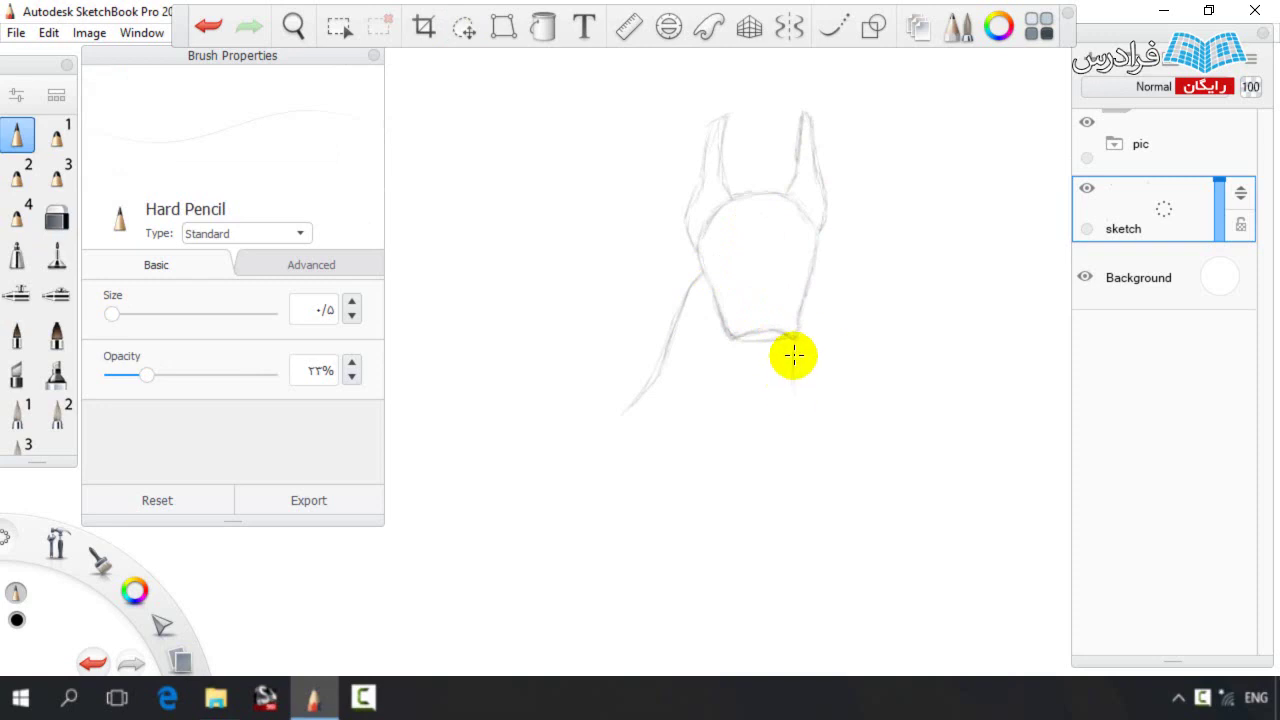
Erase and redraw the nape with a longer slope toward the withers, and extend the throat line into the chest
{"action": "key", "text": "e"}
{"action": "key", "text": "e"}
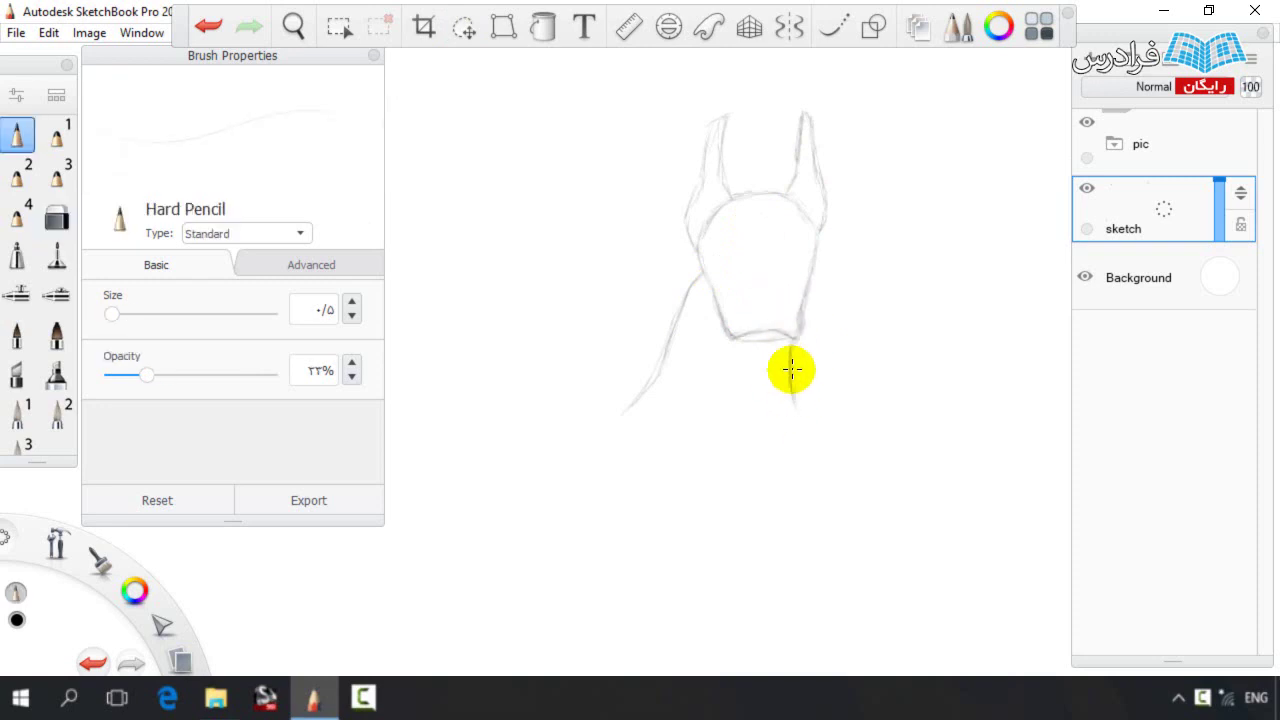
{"action": "key", "text": "e"}
{"action": "left_click_drag", "start_coordinate": [640, 395], "coordinate": [677, 329]}
{"action": "key", "text": "e"}
{"action": "mouse_move", "coordinate": [695, 282]}
{"action": "left_mouse_down"}
{"action": "mouse_move", "coordinate": [662, 373]}
{"action": "mouse_move", "coordinate": [668, 338]}
{"action": "left_mouse_up"}
{"action": "key", "text": "e"}
{"action": "key", "text": "e"}
{"action": "mouse_move", "coordinate": [700, 276]}
{"action": "left_mouse_down"}
{"action": "mouse_move", "coordinate": [659, 379]}
{"action": "mouse_move", "coordinate": [598, 446]}
{"action": "left_mouse_up"}
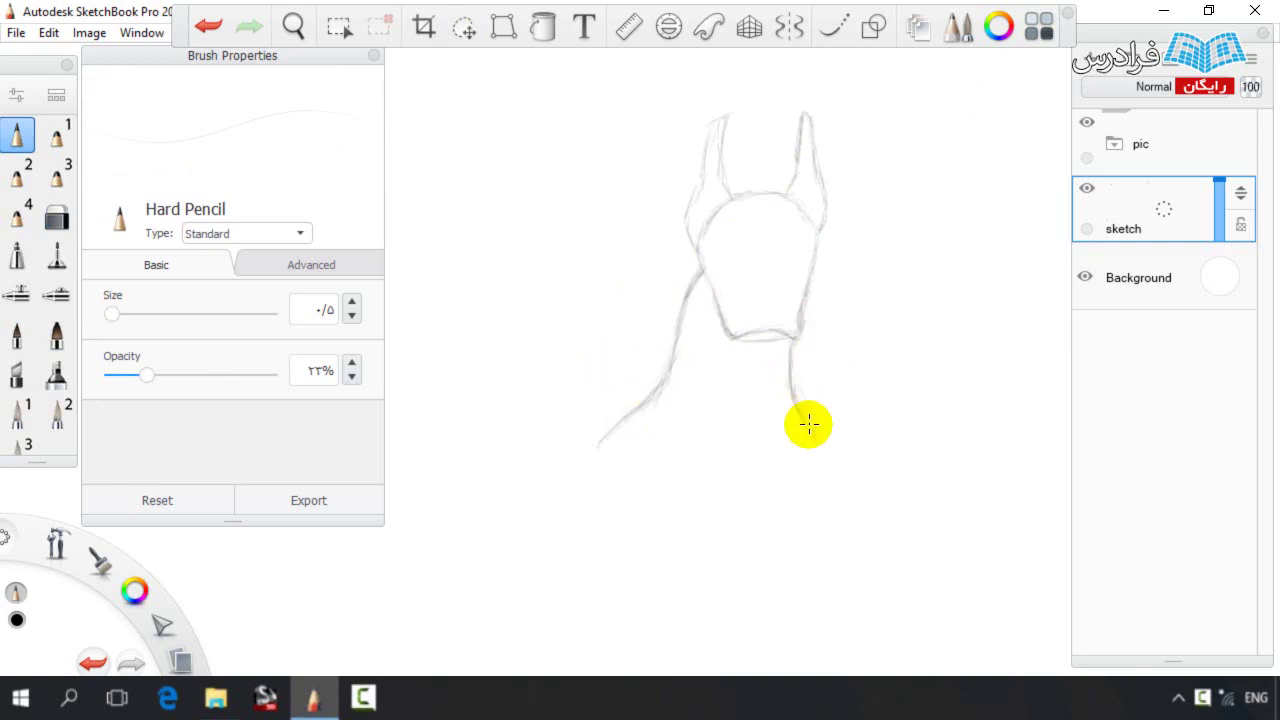
{"action": "key", "text": "e"}
{"action": "mouse_move", "coordinate": [819, 432]}
{"action": "left_mouse_down"}
{"action": "mouse_move", "coordinate": [806, 397]}
{"action": "mouse_move", "coordinate": [816, 486]}
{"action": "left_mouse_up"}
{"action": "key", "text": "e"}
Draw the fifth dog's back, rump and near hind leg with its hock, paw and front contour
{"action": "scroll", "coordinate": [824, 327], "scroll_direction": "down", "scroll_amount": 3}
{"action": "left_click_drag", "start_coordinate": [780, 311], "coordinate": [816, 264]}
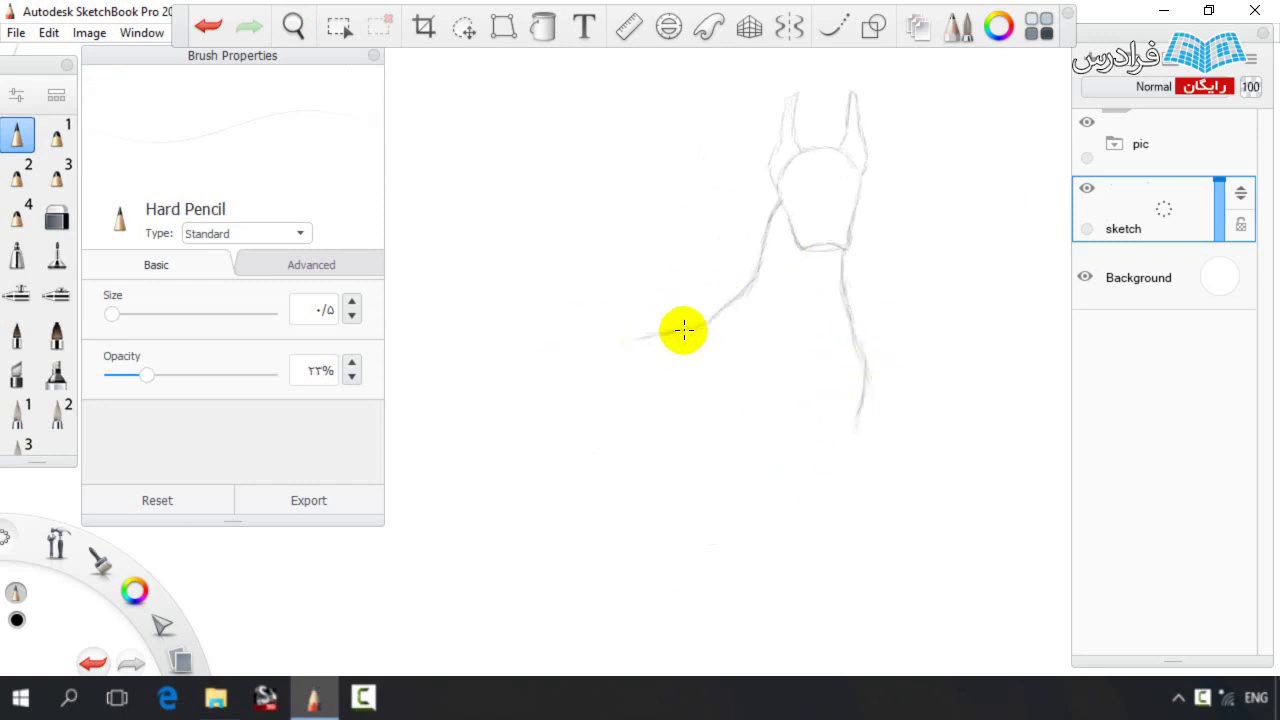
{"action": "left_click_drag", "start_coordinate": [610, 341], "coordinate": [565, 415]}
{"action": "scroll", "coordinate": [637, 360], "scroll_direction": "down", "scroll_amount": 2}
{"action": "mouse_move", "coordinate": [637, 360]}
{"action": "left_mouse_down"}
{"action": "mouse_move", "coordinate": [623, 305]}
{"action": "mouse_move", "coordinate": [563, 345]}
{"action": "mouse_move", "coordinate": [537, 405]}
{"action": "left_mouse_up"}
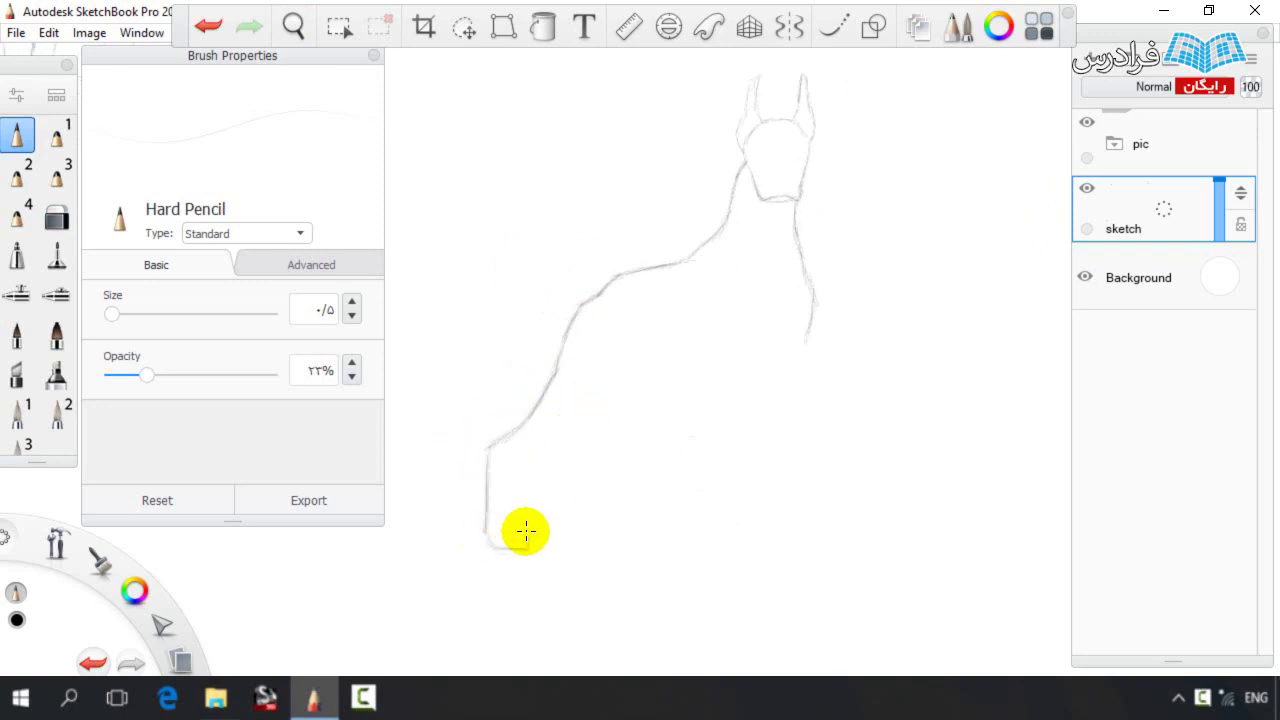
{"action": "mouse_move", "coordinate": [514, 525]}
{"action": "left_mouse_down"}
{"action": "mouse_move", "coordinate": [509, 482]}
{"action": "mouse_move", "coordinate": [577, 435]}
{"action": "left_mouse_up"}
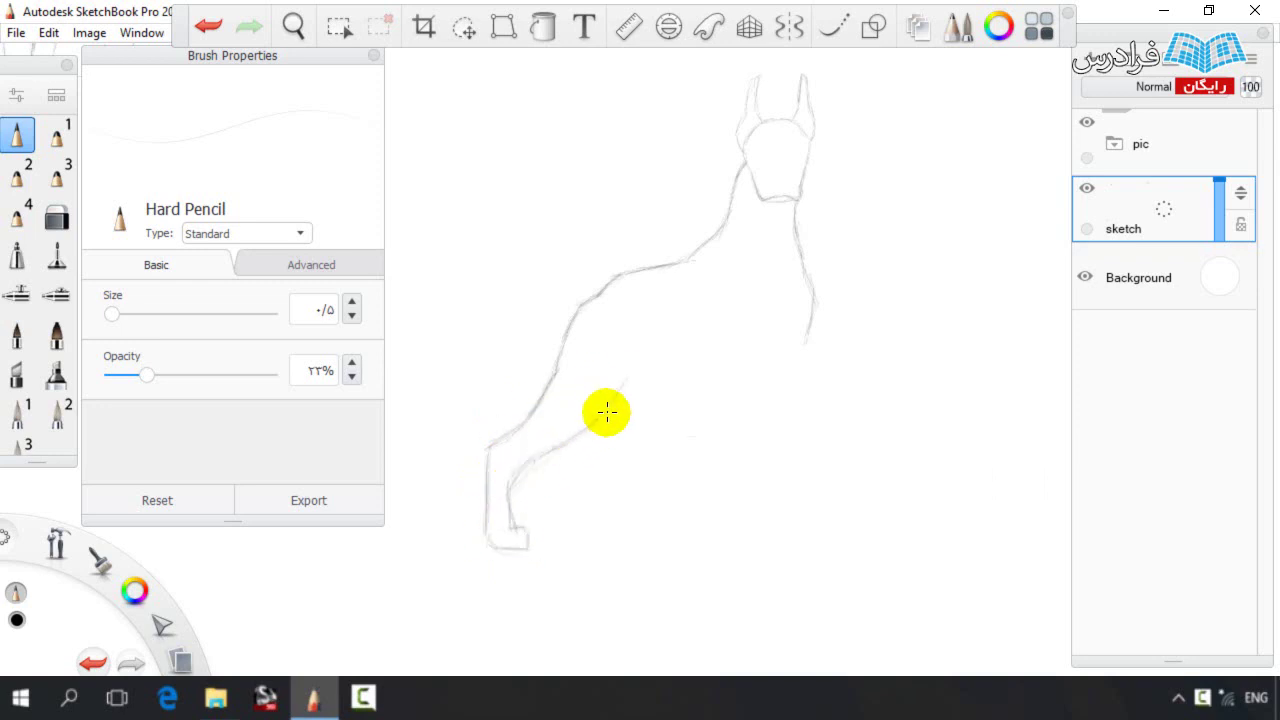
Lasso and lower the near hind paw to lengthen the leg, then add a docked tail and a light shoulder line
{"action": "left_click", "coordinate": [464, 27]}
{"action": "mouse_move", "coordinate": [458, 592]}
{"action": "left_mouse_down"}
{"action": "mouse_move", "coordinate": [478, 501]}
{"action": "mouse_move", "coordinate": [505, 541]}
{"action": "left_mouse_up"}
{"action": "left_click", "coordinate": [413, 505]}
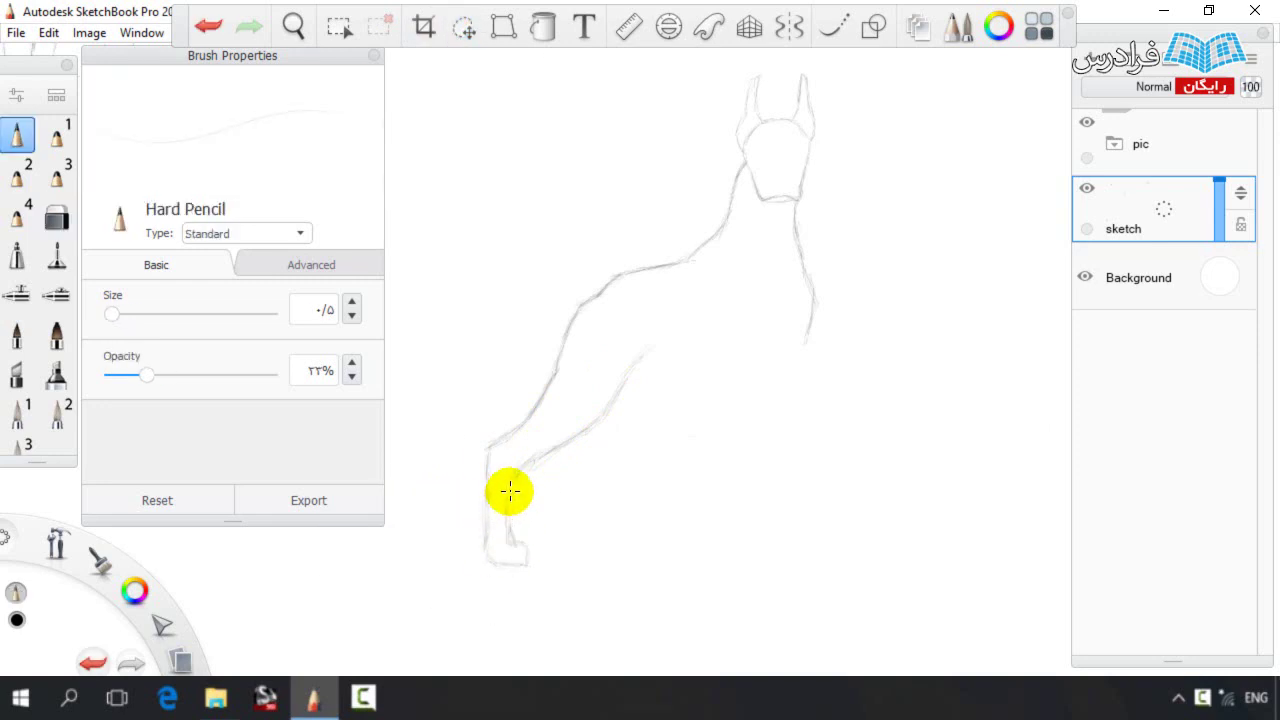
{"action": "left_click", "coordinate": [464, 27]}
{"action": "left_click", "coordinate": [470, 31]}
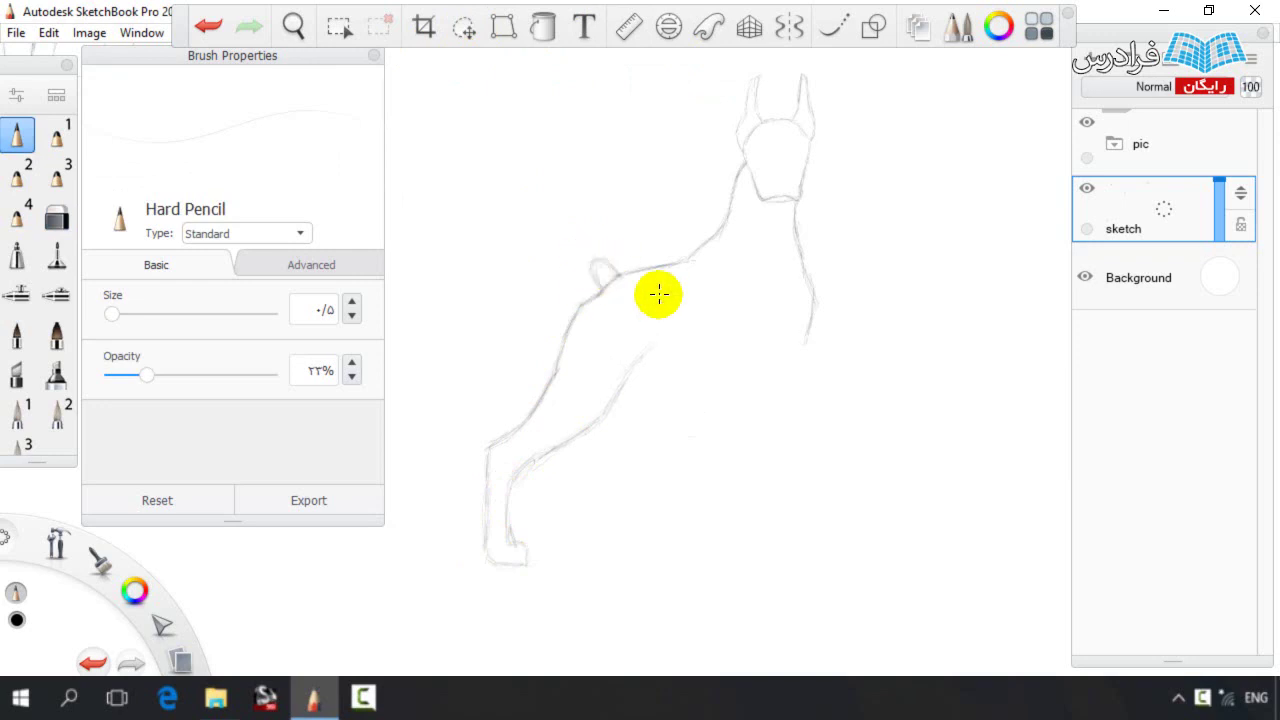
{"action": "left_click_drag", "start_coordinate": [702, 318], "coordinate": [706, 377]}
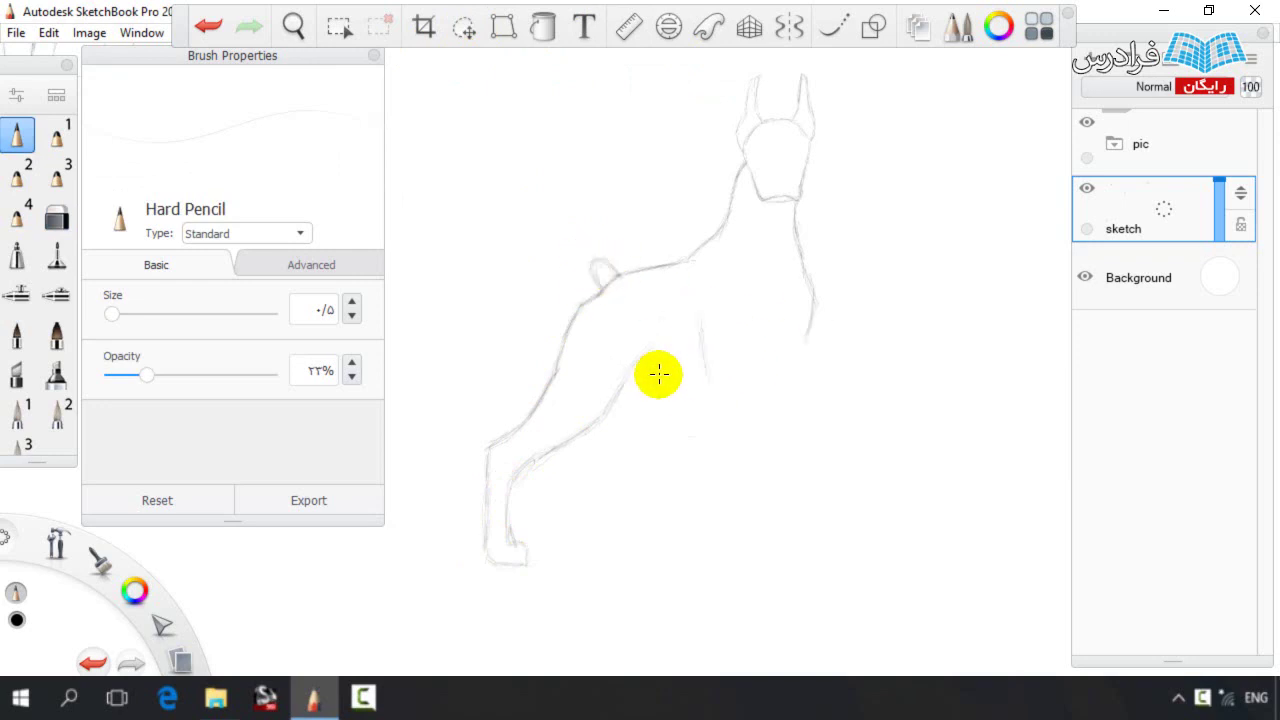
Lasso the hindquarters and move them away from the chest, then rejoin the back line and draw the belly
{"action": "left_click", "coordinate": [464, 27]}
{"action": "mouse_move", "coordinate": [443, 566]}
{"action": "left_mouse_down"}
{"action": "mouse_move", "coordinate": [626, 216]}
{"action": "mouse_move", "coordinate": [445, 568]}
{"action": "left_mouse_up"}
{"action": "left_click_drag", "start_coordinate": [611, 489], "coordinate": [591, 495]}
{"action": "left_click", "coordinate": [464, 27]}
{"action": "left_click", "coordinate": [57, 217]}
{"action": "left_click_drag", "start_coordinate": [690, 385], "coordinate": [718, 397]}
{"action": "key", "text": "e"}
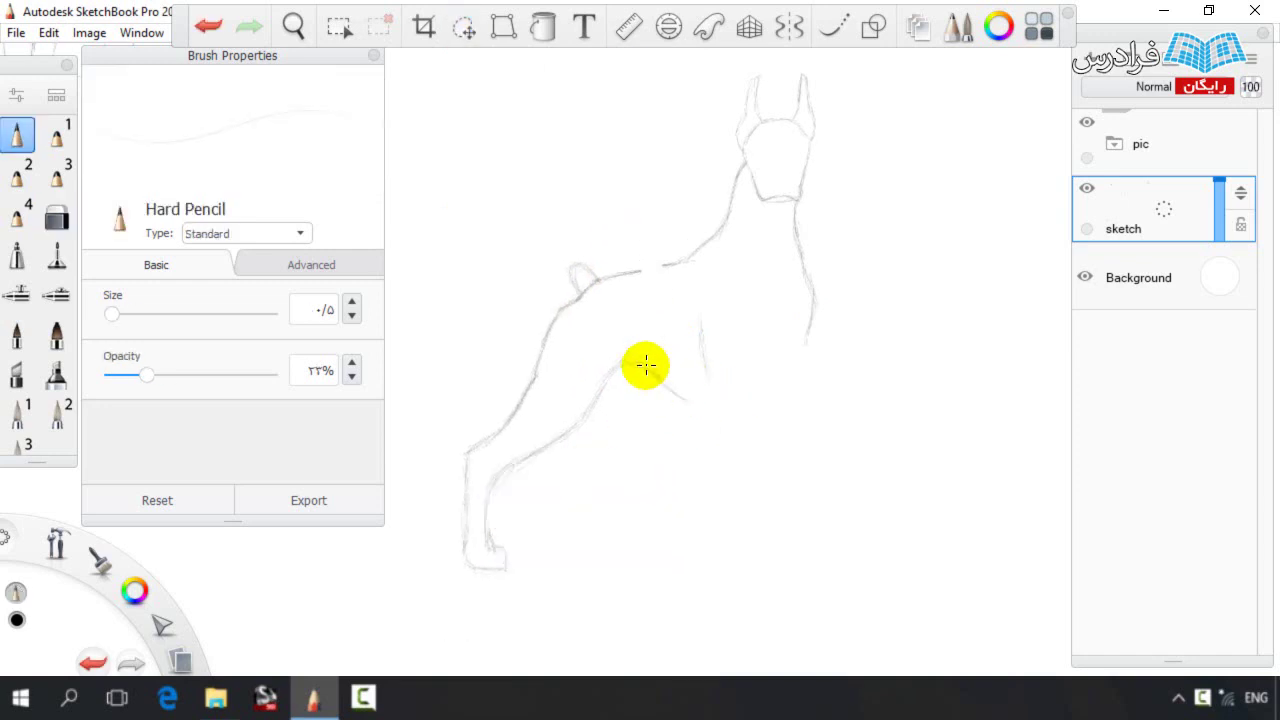
{"action": "key", "text": "e"}
{"action": "key", "text": "e"}
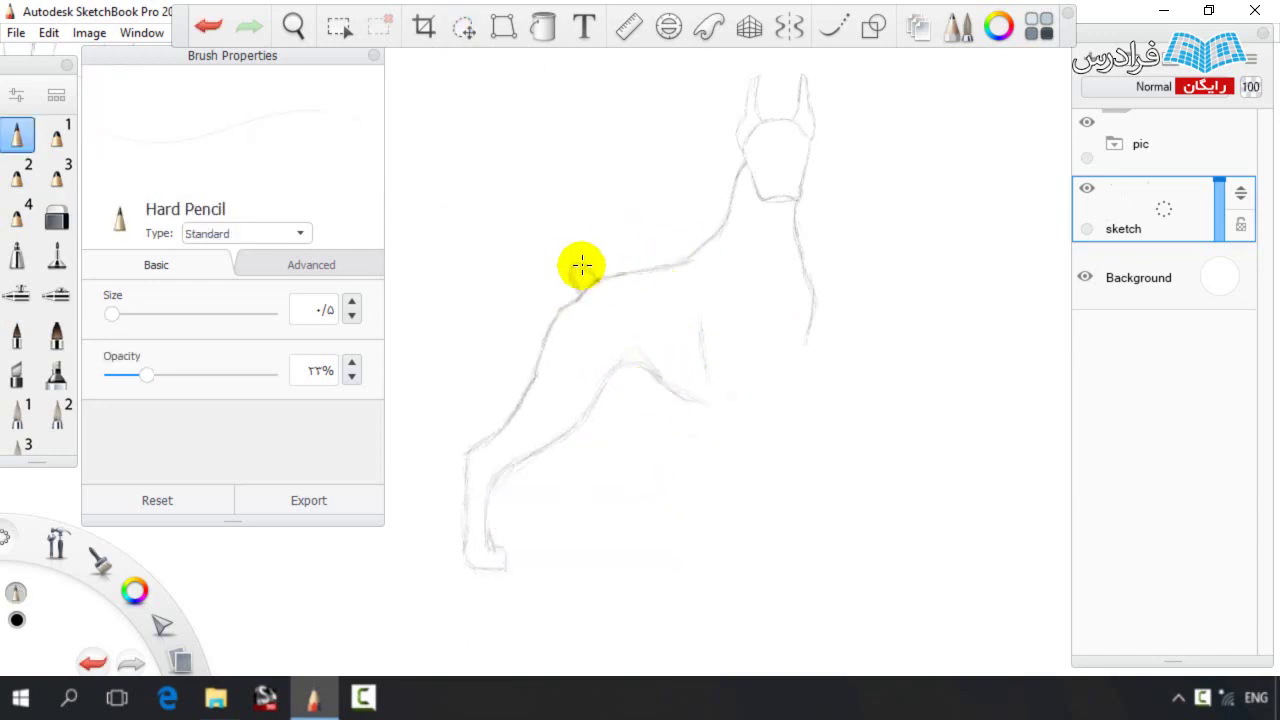
Lasso and adjust the head and neck, redraw their joins, and extend the chest line down the far front leg
{"action": "left_click", "coordinate": [464, 27]}
{"action": "left_click_drag", "start_coordinate": [736, 266], "coordinate": [703, 215]}
{"action": "mouse_move", "coordinate": [620, 363]}
{"action": "left_mouse_down"}
{"action": "mouse_move", "coordinate": [615, 307]}
{"action": "mouse_move", "coordinate": [660, 355]}
{"action": "left_mouse_up"}
{"action": "left_click", "coordinate": [660, 327]}
{"action": "key", "text": "e"}
{"action": "key", "text": "e"}
{"action": "key", "text": "e"}
{"action": "key", "text": "e"}
{"action": "mouse_move", "coordinate": [815, 312]}
{"action": "left_mouse_down"}
{"action": "mouse_move", "coordinate": [802, 540]}
{"action": "mouse_move", "coordinate": [824, 350]}
{"action": "mouse_move", "coordinate": [819, 375]}
{"action": "left_mouse_up"}
{"action": "key", "text": "e"}
{"action": "key", "text": "e"}
{"action": "key", "text": "e"}
{"action": "key", "text": "e"}
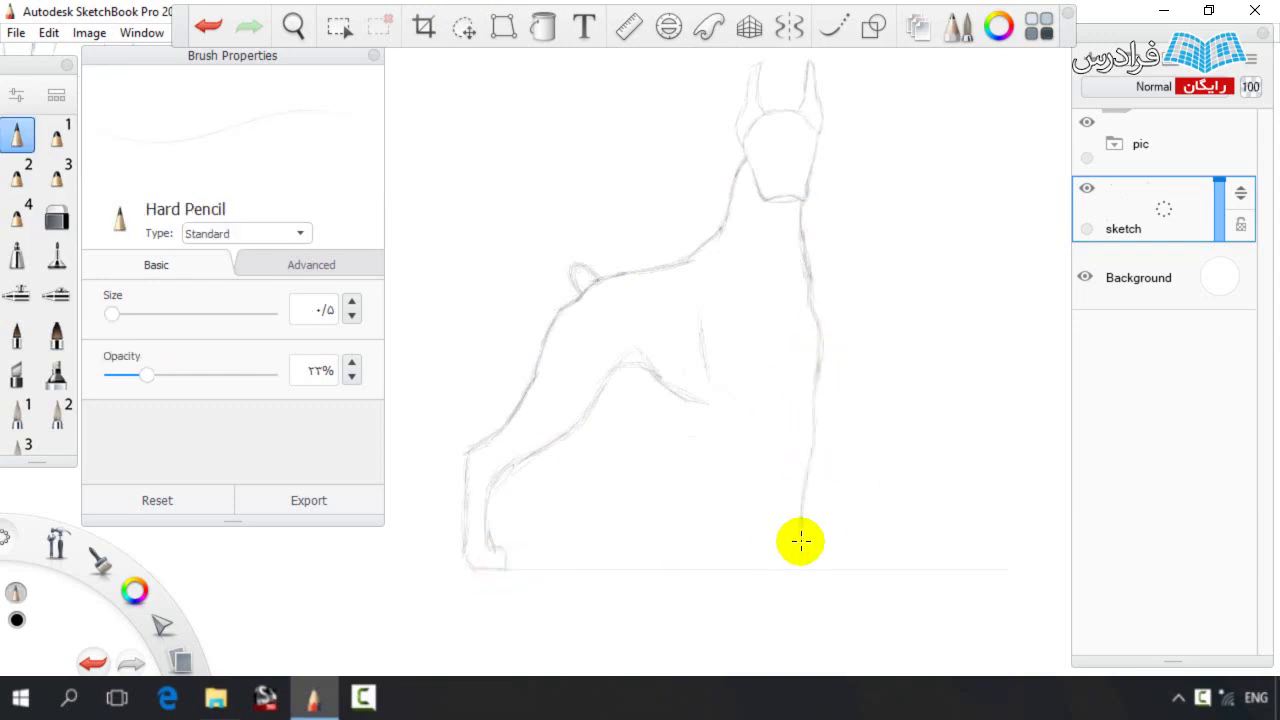
Finish the far front leg with its paw and inner contour, and draw the near front leg and paw
{"action": "left_click_drag", "start_coordinate": [811, 571], "coordinate": [783, 574]}
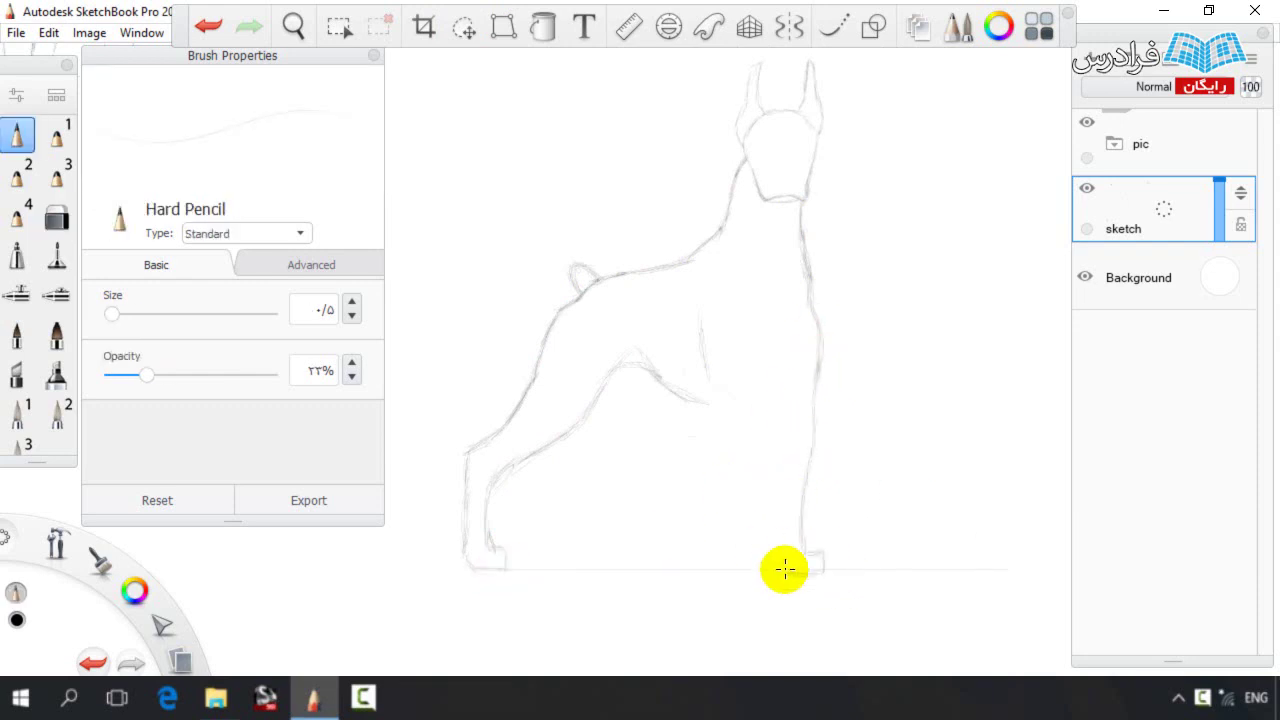
{"action": "left_click_drag", "start_coordinate": [780, 509], "coordinate": [778, 456]}
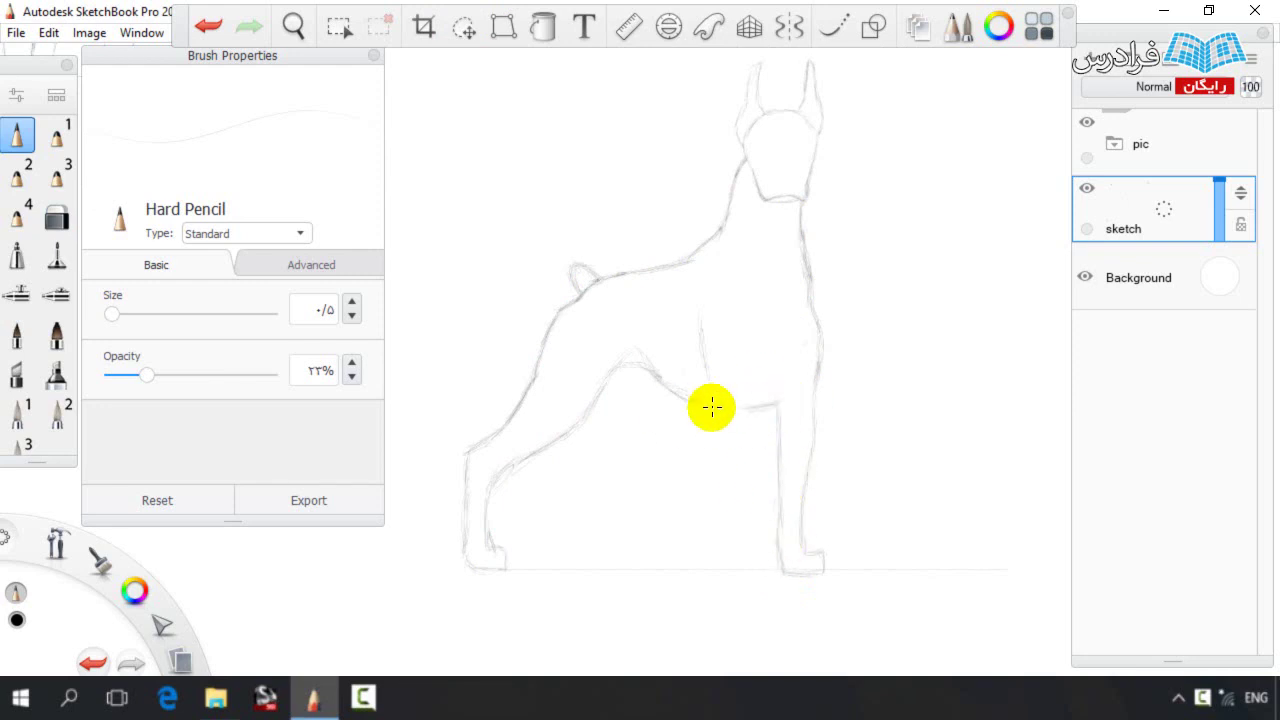
{"action": "left_click_drag", "start_coordinate": [736, 404], "coordinate": [732, 512]}
{"action": "left_click_drag", "start_coordinate": [697, 576], "coordinate": [744, 578]}
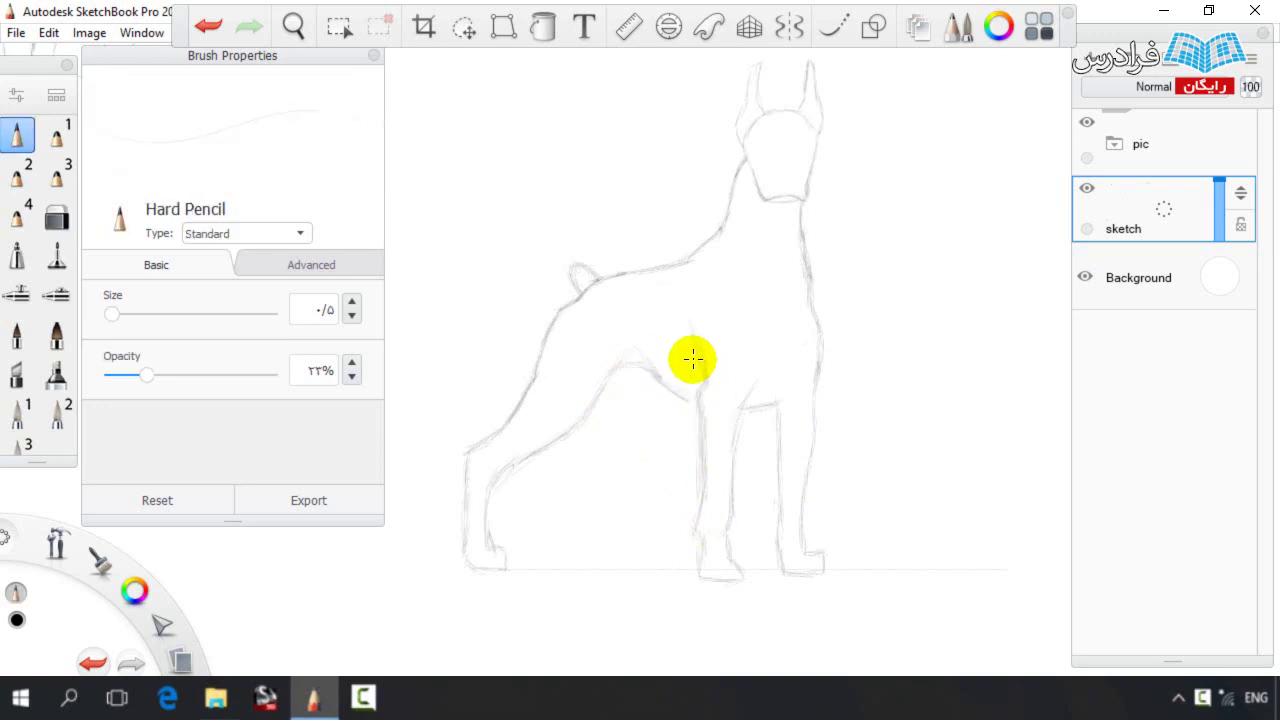
Erase the shoulder line above the near front leg and redraw it joining the leg's rear contour
{"action": "key", "text": "e"}
{"action": "mouse_move", "coordinate": [695, 296]}
{"action": "left_mouse_down"}
{"action": "mouse_move", "coordinate": [707, 377]}
{"action": "mouse_move", "coordinate": [693, 340]}
{"action": "left_mouse_up"}
{"action": "key", "text": "e"}
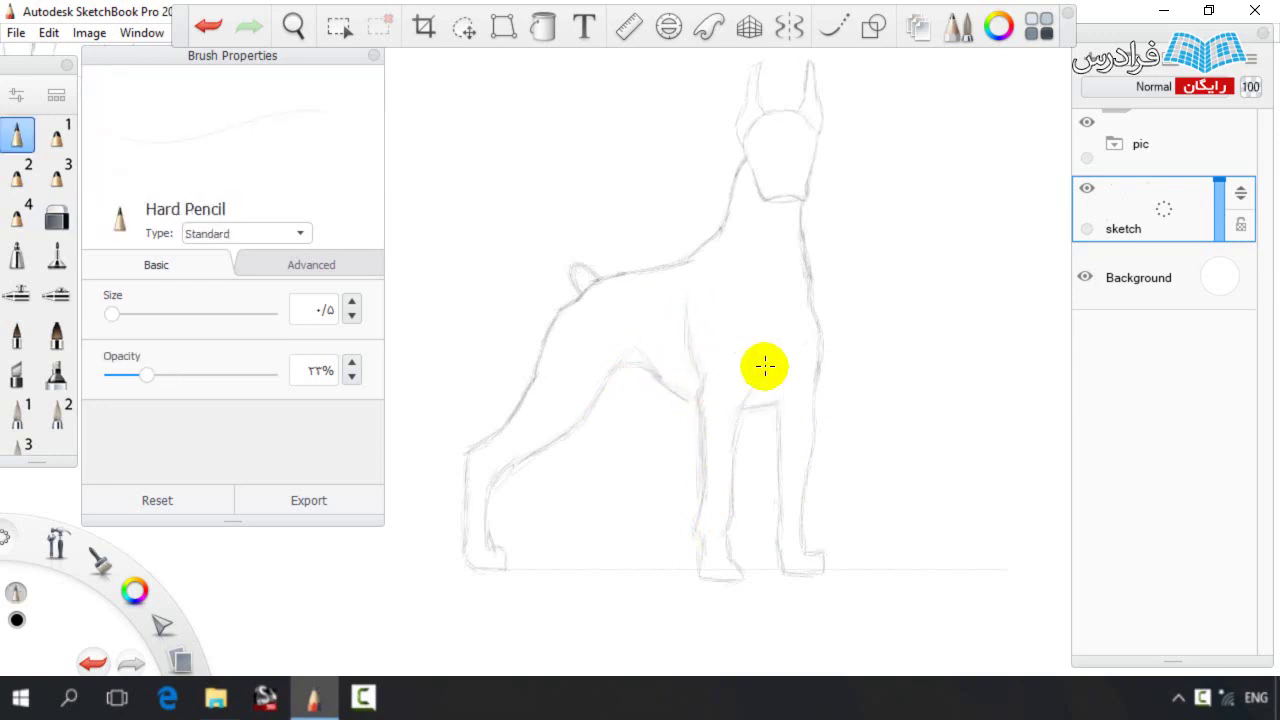
Lasso the fifth dog's head and lower it to shorten the neck, redrawing the nape and throat lines
{"action": "left_click", "coordinate": [464, 27]}
{"action": "left_click_drag", "start_coordinate": [826, 219], "coordinate": [804, 226]}
{"action": "left_click_drag", "start_coordinate": [733, 259], "coordinate": [734, 275]}
{"action": "key", "text": "Return"}
{"action": "key", "text": "e"}
{"action": "key", "text": "e"}
{"action": "mouse_move", "coordinate": [806, 232]}
{"action": "left_mouse_down"}
{"action": "mouse_move", "coordinate": [740, 186]}
{"action": "mouse_move", "coordinate": [727, 215]}
{"action": "left_mouse_up"}
{"action": "key", "text": "e"}
{"action": "key", "text": "e"}
{"action": "left_click", "coordinate": [463, 31]}
{"action": "left_click_drag", "start_coordinate": [828, 267], "coordinate": [735, 275]}
{"action": "key", "text": "Escape"}
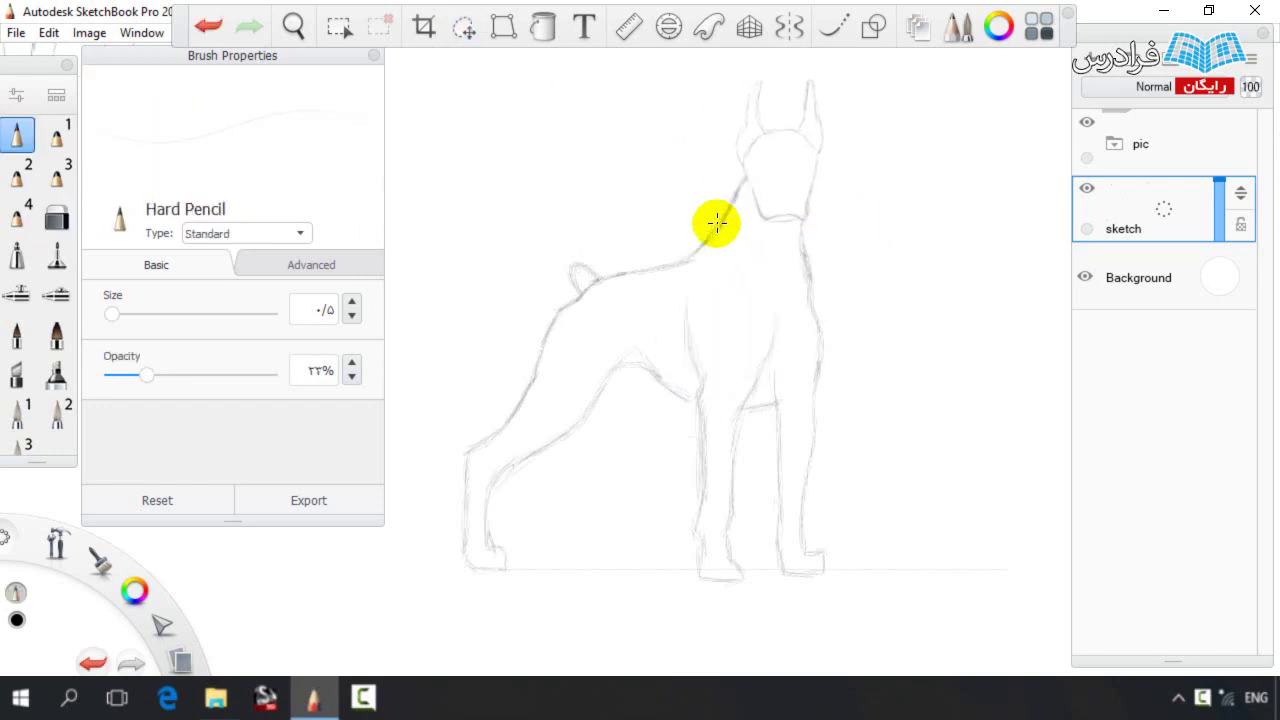
Lasso and adjust the head's placement on the neck once more, then clean up the nape, jaw and throat lines
{"action": "key", "text": "space"}
{"action": "left_click_drag", "start_coordinate": [746, 156], "coordinate": [800, 230]}
{"action": "left_click", "coordinate": [461, 31]}
{"action": "mouse_move", "coordinate": [780, 173]}
{"action": "left_mouse_down"}
{"action": "mouse_move", "coordinate": [700, 281]}
{"action": "mouse_move", "coordinate": [717, 357]}
{"action": "left_mouse_up"}
{"action": "left_click_drag", "start_coordinate": [676, 414], "coordinate": [692, 414]}
{"action": "left_click_drag", "start_coordinate": [688, 360], "coordinate": [724, 362]}
{"action": "key", "text": "Escape"}
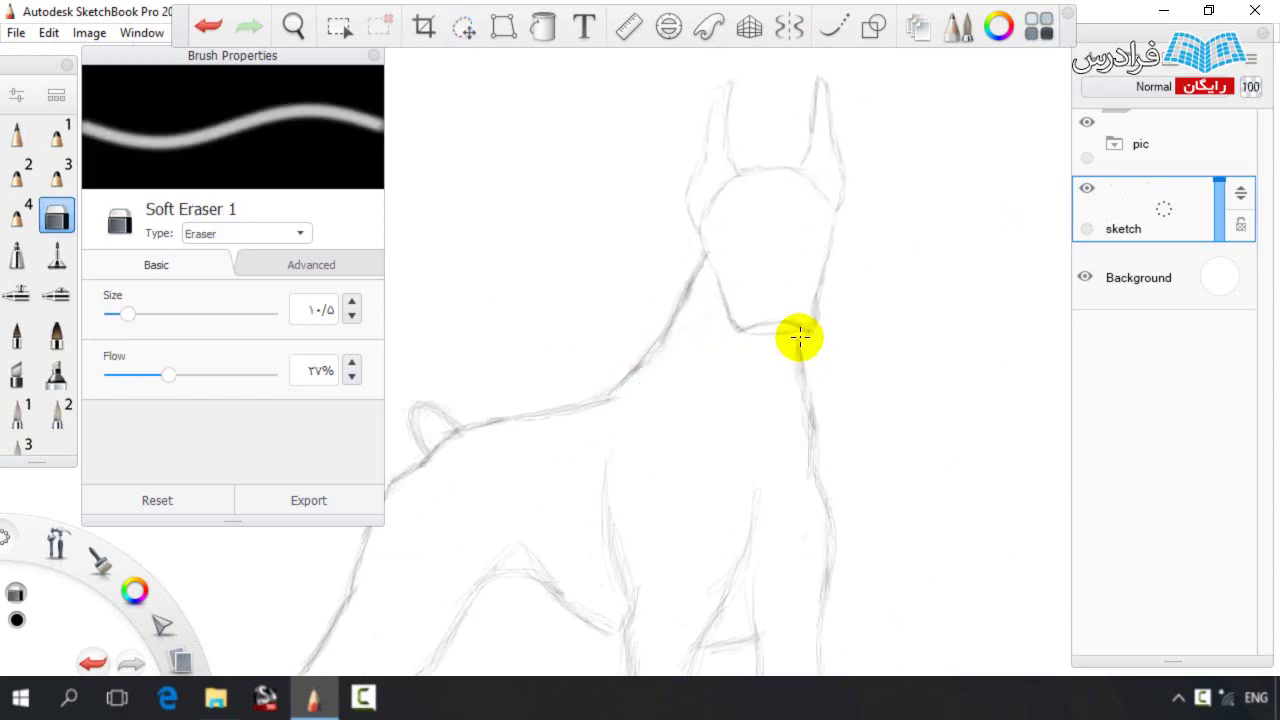
{"action": "key", "text": "space"}
{"action": "mouse_move", "coordinate": [814, 183]}
{"action": "left_mouse_down"}
{"action": "mouse_move", "coordinate": [638, 377]}
{"action": "mouse_move", "coordinate": [720, 214]}
{"action": "mouse_move", "coordinate": [707, 262]}
{"action": "mouse_move", "coordinate": [726, 80]}
{"action": "mouse_move", "coordinate": [777, 140]}
{"action": "left_mouse_up"}
{"action": "key", "text": "space"}
{"action": "left_click_drag", "start_coordinate": [836, 190], "coordinate": [670, 288]}
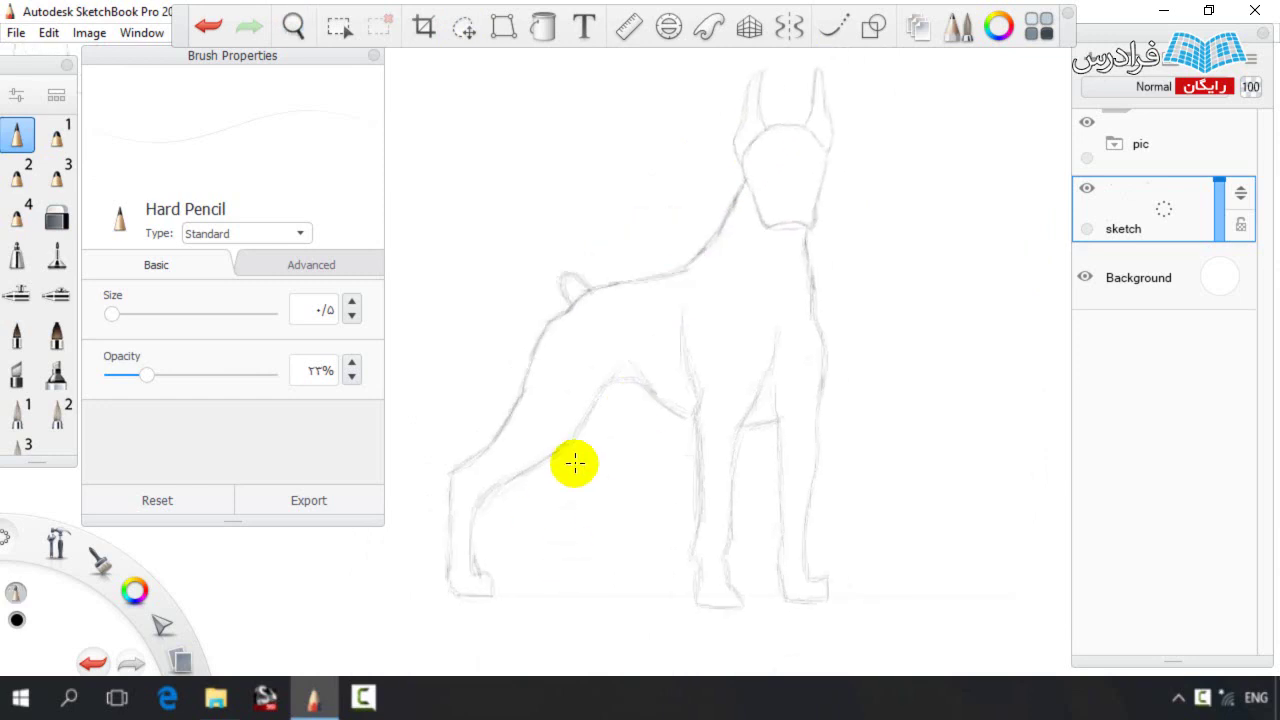
{"action": "left_click", "coordinate": [464, 28]}
{"action": "mouse_move", "coordinate": [525, 495]}
{"action": "left_mouse_down"}
{"action": "mouse_move", "coordinate": [514, 629]}
{"action": "mouse_move", "coordinate": [535, 505]}
{"action": "mouse_move", "coordinate": [486, 495]}
{"action": "left_mouse_up"}
{"action": "key", "text": "ctrl+d"}
{"action": "key", "text": "ctrl+z"}
Lasso the near lower hind leg, move it closer to the body, and redraw the thigh's rear contour
{"action": "left_click", "coordinate": [462, 28]}
{"action": "mouse_move", "coordinate": [409, 494]}
{"action": "left_mouse_down"}
{"action": "mouse_move", "coordinate": [414, 468]}
{"action": "mouse_move", "coordinate": [482, 467]}
{"action": "mouse_move", "coordinate": [514, 346]}
{"action": "left_mouse_up"}
{"action": "key", "text": "ctrl+d"}
{"action": "key", "text": "e"}
{"action": "key", "text": "e"}
{"action": "left_click_drag", "start_coordinate": [506, 433], "coordinate": [532, 352]}
{"action": "key", "text": "space"}
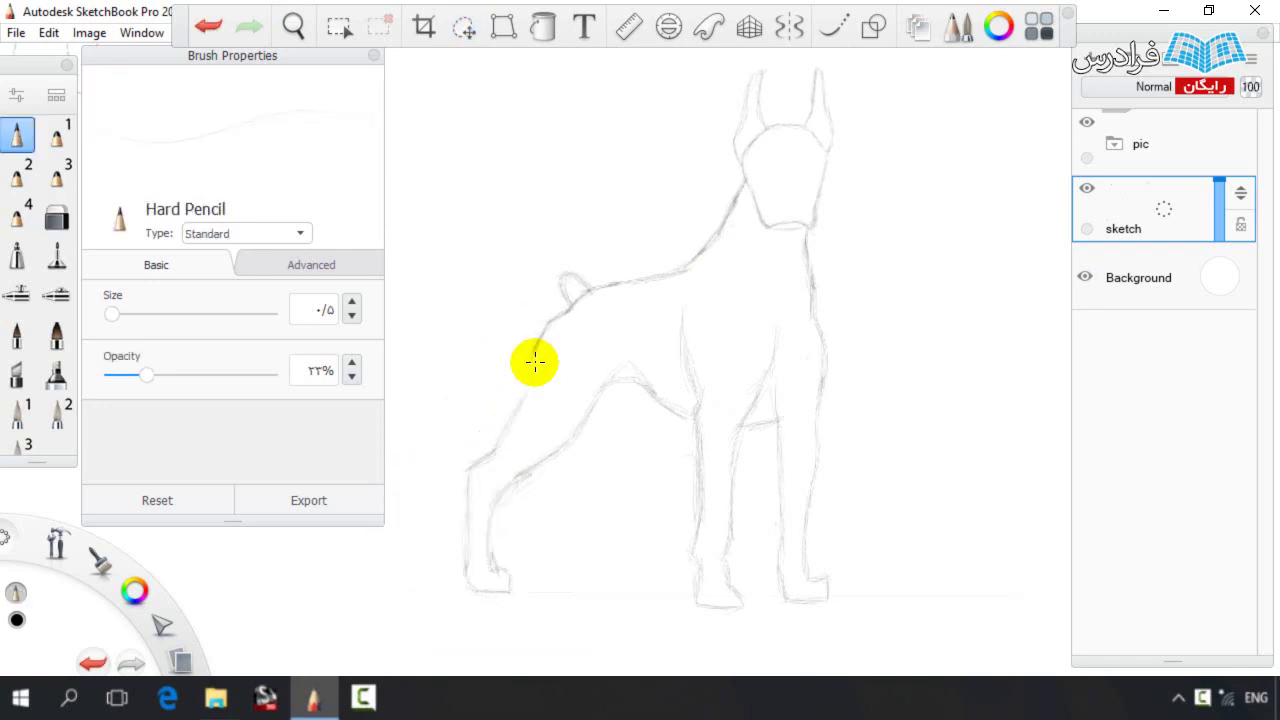
Draw the far hind leg with its hock and paw, using a slanted ground guide, and erase the guide
{"action": "mouse_move", "coordinate": [647, 397]}
{"action": "left_mouse_down"}
{"action": "mouse_move", "coordinate": [613, 395]}
{"action": "mouse_move", "coordinate": [471, 591]}
{"action": "mouse_move", "coordinate": [543, 577]}
{"action": "left_mouse_up"}
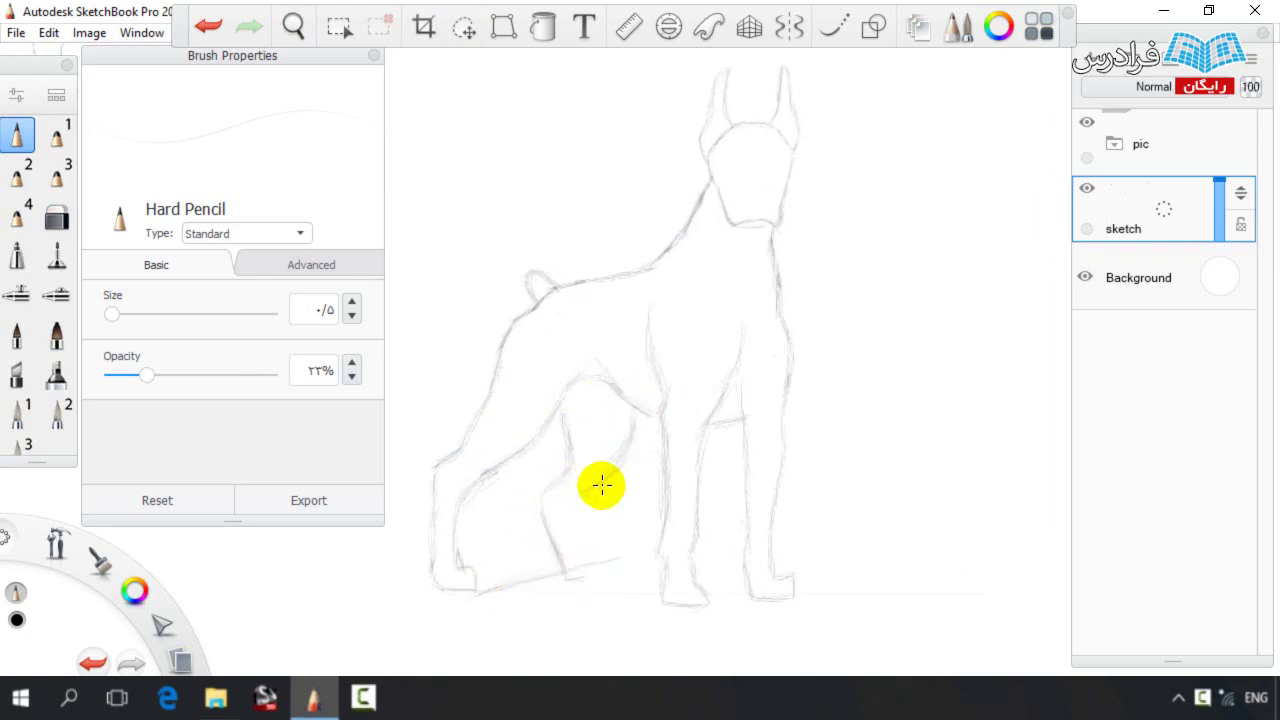
{"action": "key", "text": "e"}
{"action": "key", "text": "e"}
{"action": "left_click_drag", "start_coordinate": [588, 489], "coordinate": [581, 564]}
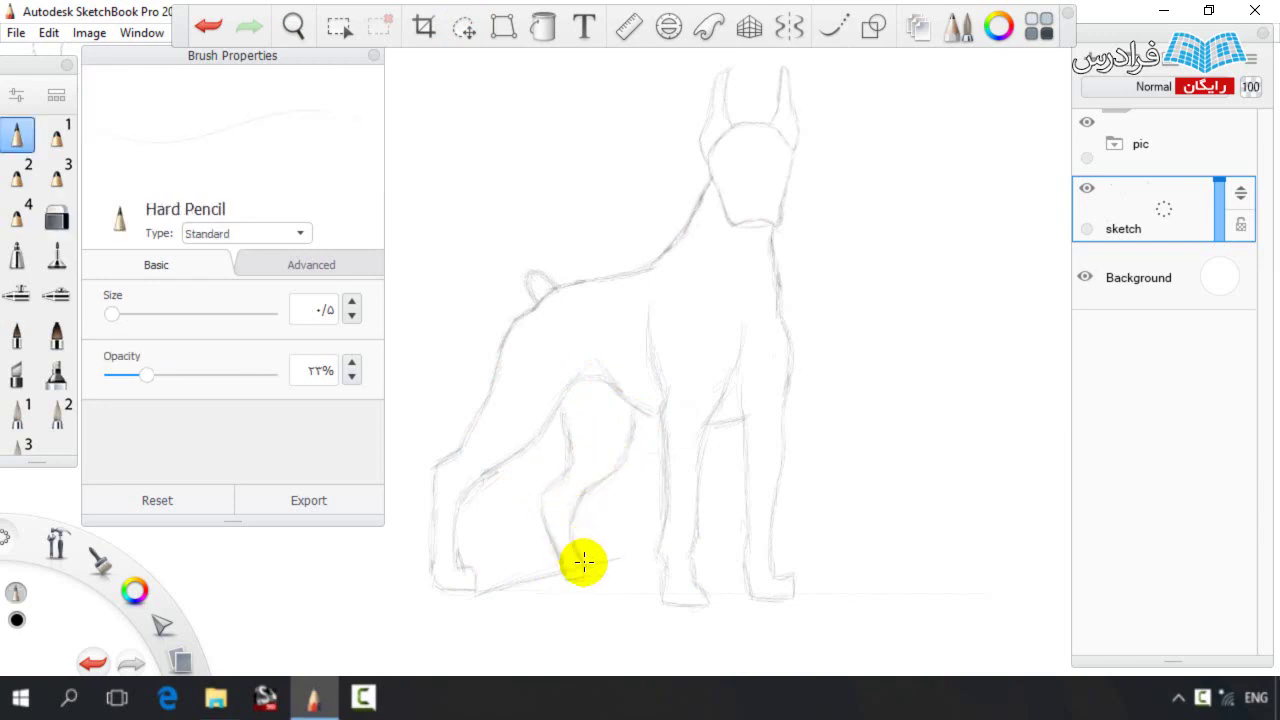
{"action": "key", "text": "e"}
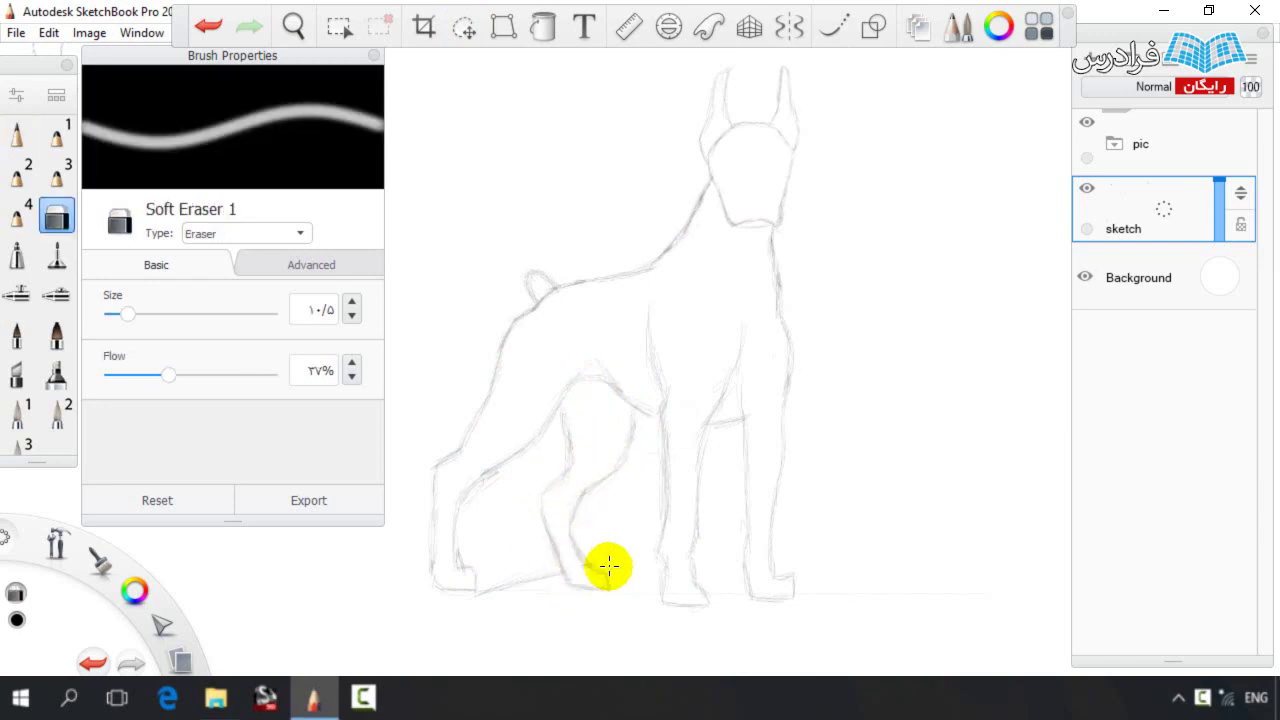
{"action": "key", "text": "e"}
Try to lasso the fifth dog's far front paw and raise it to shorten the leg
{"action": "key", "text": "m"}
{"action": "left_click_drag", "start_coordinate": [723, 614], "coordinate": [712, 570]}
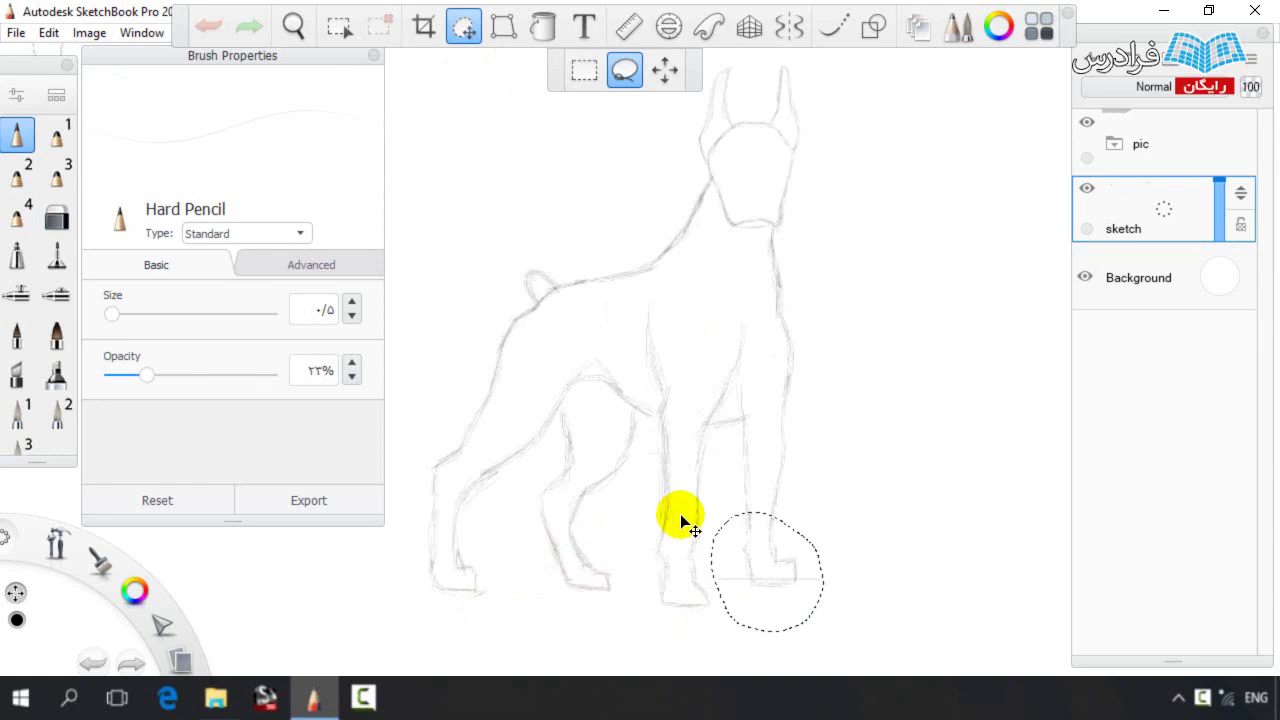
{"action": "left_click_drag", "start_coordinate": [679, 528], "coordinate": [677, 527]}
{"action": "key", "text": "Escape"}
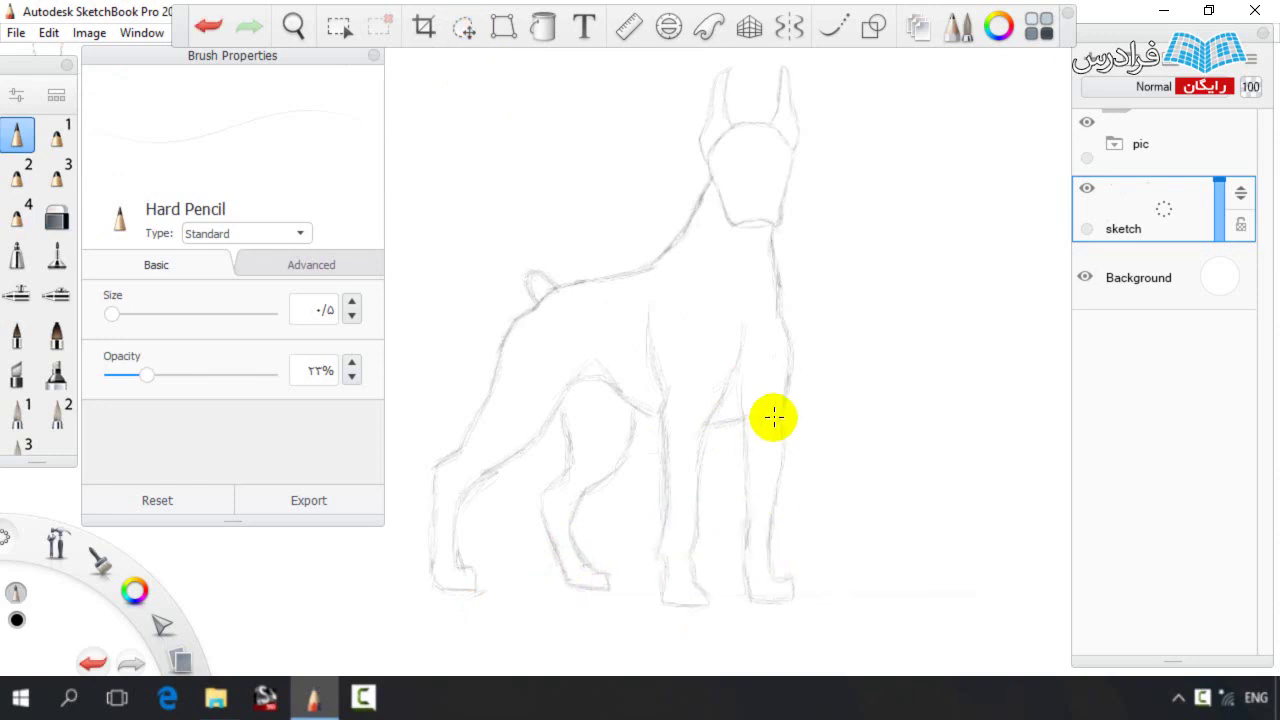
Lasso the far lower hind leg, shift it slightly forward and upward, and rework its hock lines
{"action": "key", "text": "m"}
{"action": "mouse_move", "coordinate": [510, 482]}
{"action": "left_mouse_down"}
{"action": "mouse_move", "coordinate": [608, 534]}
{"action": "mouse_move", "coordinate": [514, 505]}
{"action": "mouse_move", "coordinate": [547, 506]}
{"action": "left_mouse_up"}
{"action": "key", "text": "e"}
{"action": "key", "text": "e"}
{"action": "key", "text": "e"}
{"action": "key", "text": "e"}
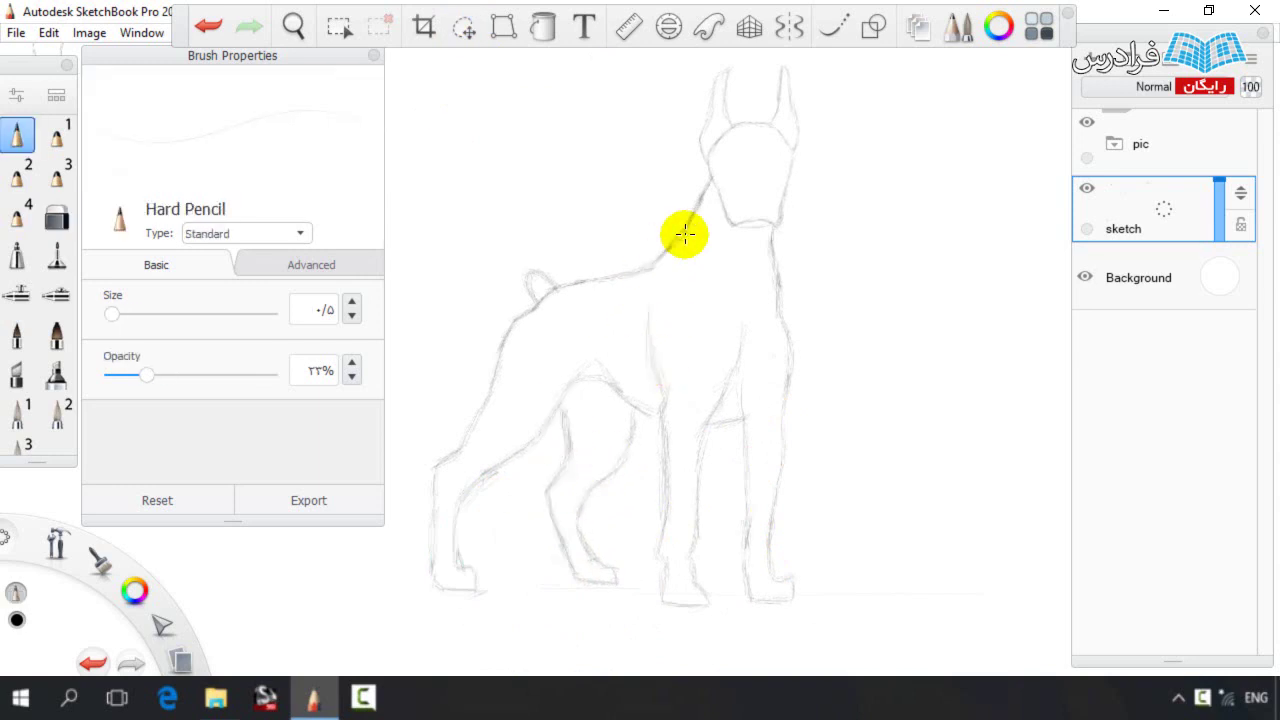
Lasso the hindquarters, move them rearward to lengthen the torso, and redraw the back line up to the nape
{"action": "left_click", "coordinate": [463, 27]}
{"action": "mouse_move", "coordinate": [425, 640]}
{"action": "left_mouse_down"}
{"action": "mouse_move", "coordinate": [391, 491]}
{"action": "mouse_move", "coordinate": [623, 349]}
{"action": "mouse_move", "coordinate": [603, 440]}
{"action": "mouse_move", "coordinate": [415, 648]}
{"action": "left_mouse_up"}
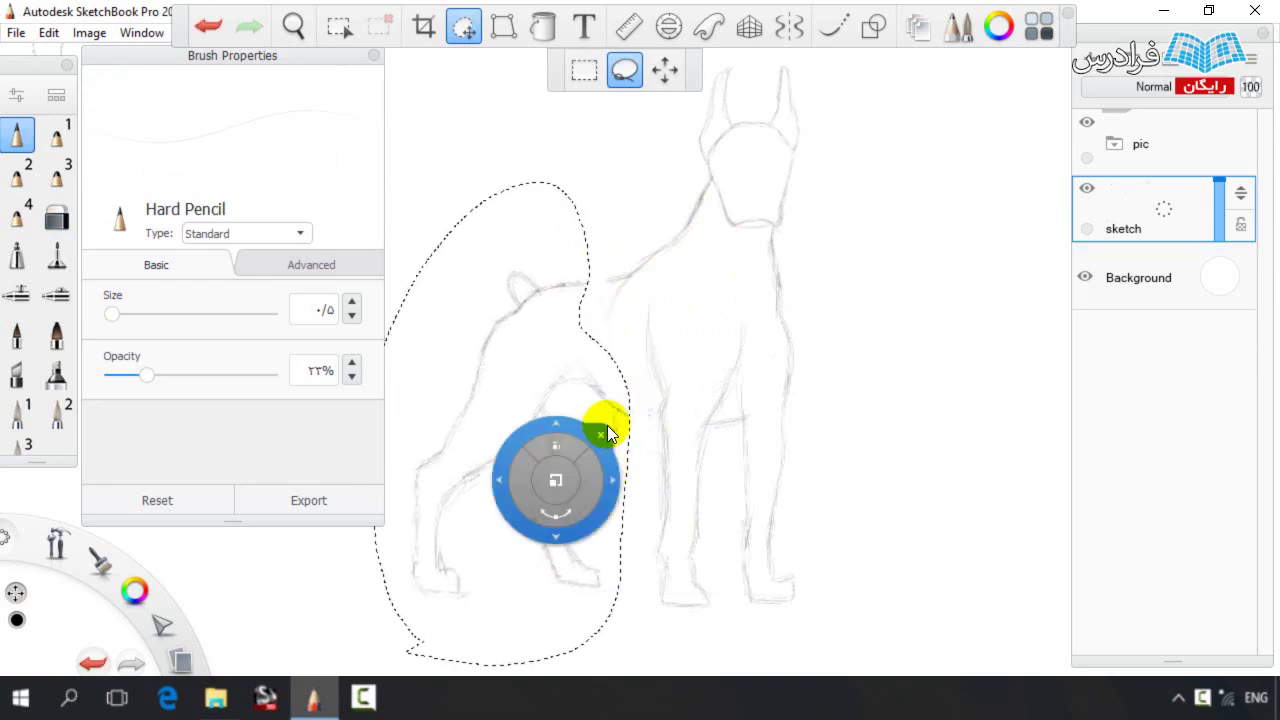
{"action": "key", "text": "Escape"}
{"action": "left_click_drag", "start_coordinate": [586, 284], "coordinate": [614, 282]}
{"action": "key", "text": "e"}
{"action": "key", "text": "e"}
{"action": "key", "text": "e"}
{"action": "key", "text": "e"}
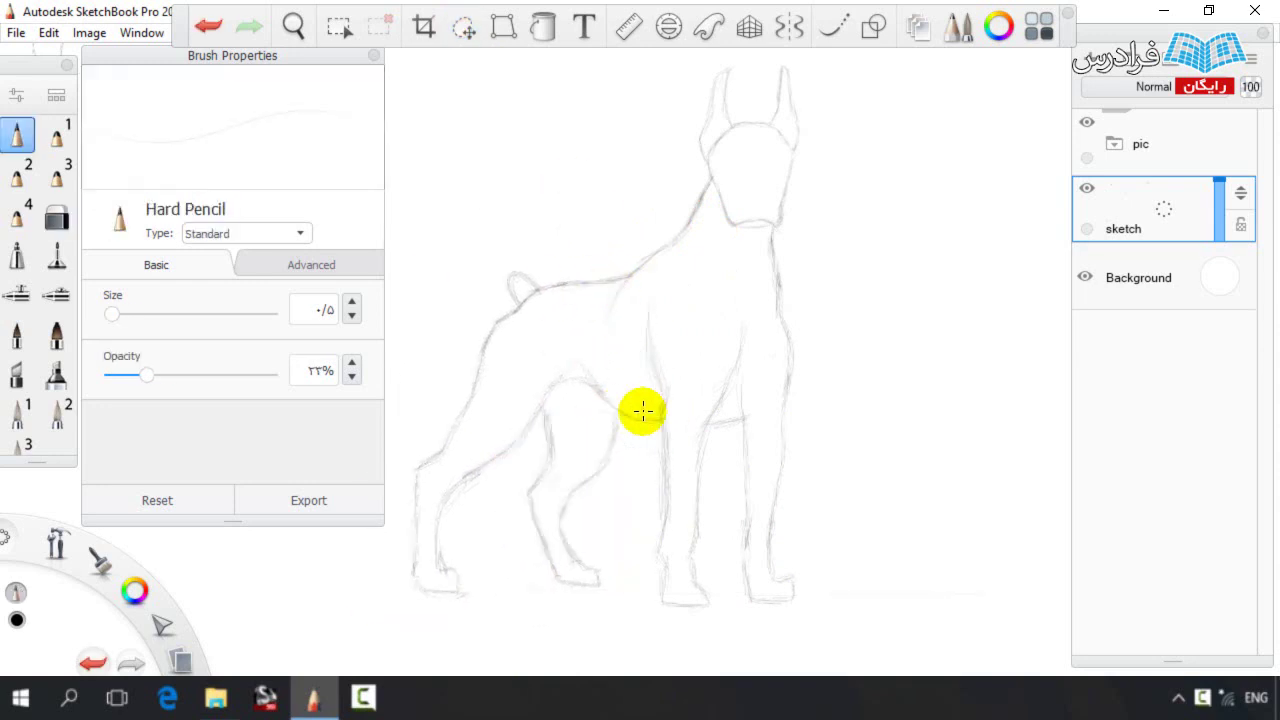
Redraw the belly line as far as the near front leg and reshape the chest's underside between the front legs
{"action": "key", "text": "e"}
{"action": "key", "text": "e"}
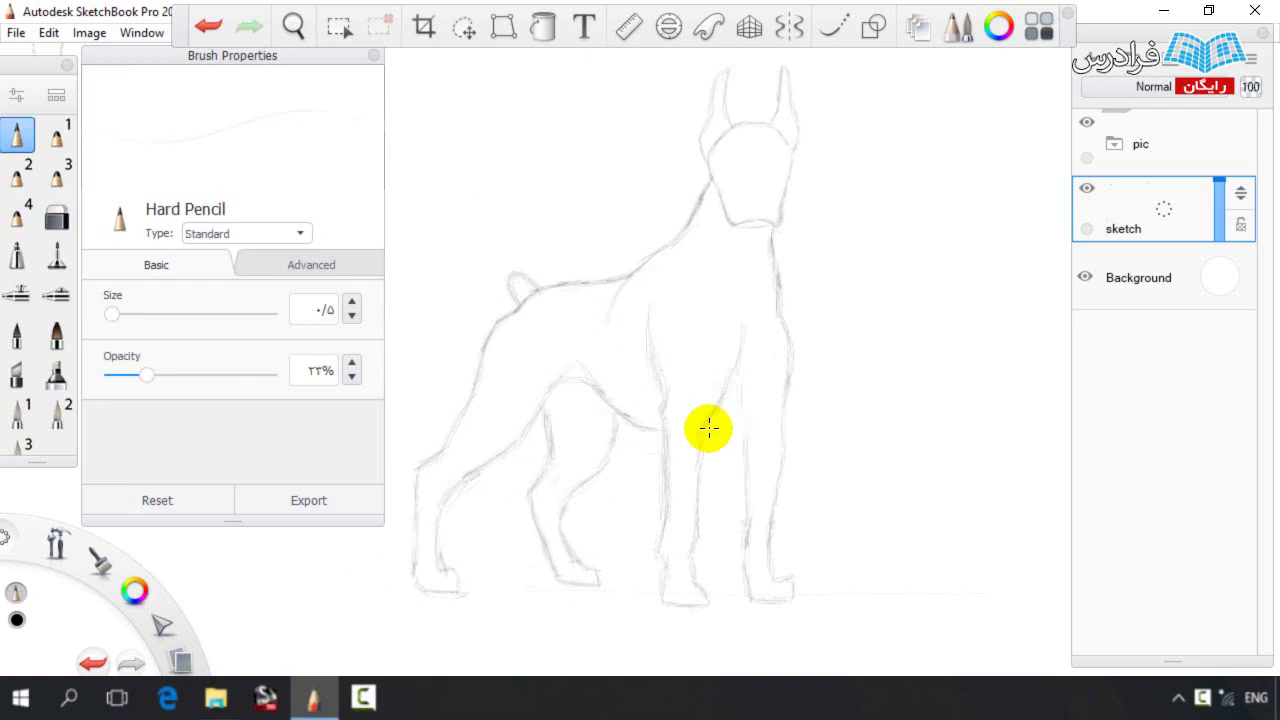
{"action": "key", "text": "e"}
{"action": "key", "text": "e"}
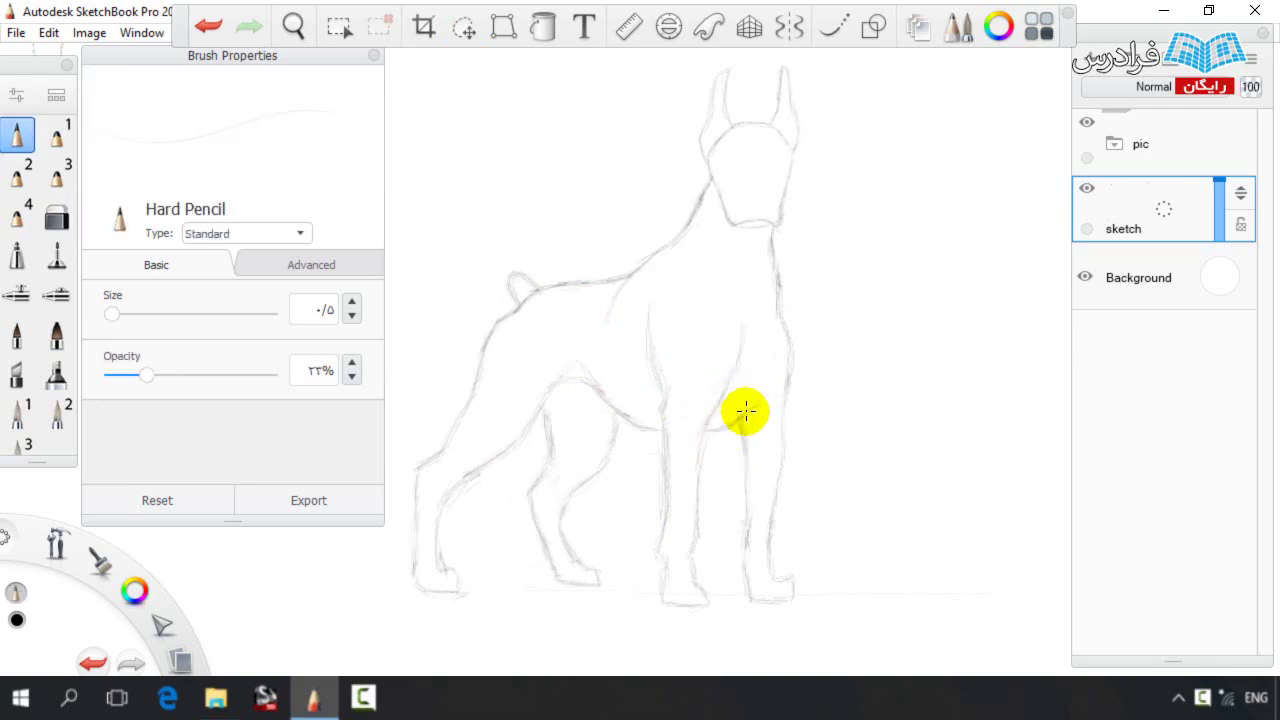
{"action": "key", "text": "e"}
{"action": "key", "text": "e"}
Lasso the hindquarters again, fine-tune their placement, and reconnect the belly line with the far hind thigh
{"action": "key", "text": "space"}
{"action": "mouse_move", "coordinate": [735, 519]}
{"action": "left_mouse_down"}
{"action": "mouse_move", "coordinate": [614, 354]}
{"action": "mouse_move", "coordinate": [625, 367]}
{"action": "left_mouse_up"}
{"action": "left_click", "coordinate": [464, 26]}
{"action": "left_click_drag", "start_coordinate": [432, 577], "coordinate": [555, 668]}
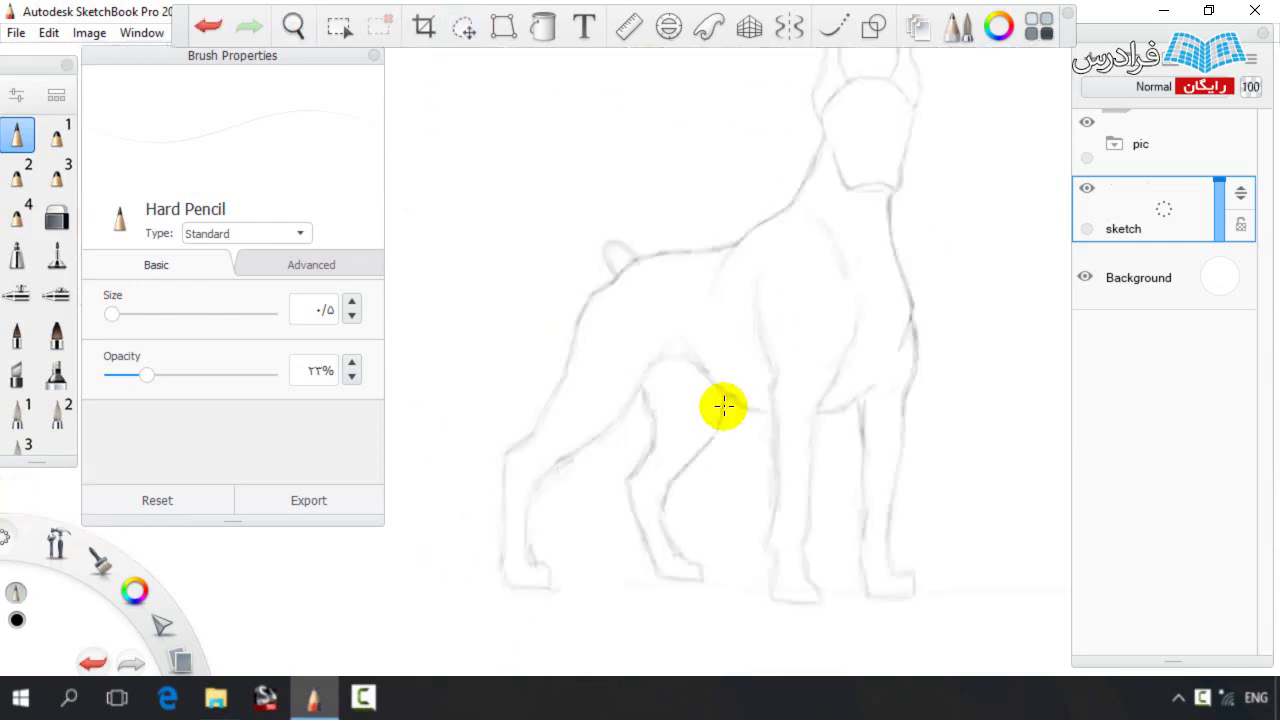
{"action": "key", "text": "e"}
{"action": "key", "text": "e"}
Redraw the near hind leg's rear contour from the rump through the thigh to the hock
{"action": "left_click_drag", "start_coordinate": [578, 338], "coordinate": [558, 416]}
{"action": "key", "text": "e"}
{"action": "key", "text": "e"}
{"action": "mouse_move", "coordinate": [670, 350]}
{"action": "left_mouse_down"}
{"action": "mouse_move", "coordinate": [618, 426]}
{"action": "mouse_move", "coordinate": [585, 452]}
{"action": "mouse_move", "coordinate": [565, 461]}
{"action": "mouse_move", "coordinate": [600, 428]}
{"action": "mouse_move", "coordinate": [554, 467]}
{"action": "mouse_move", "coordinate": [636, 380]}
{"action": "mouse_move", "coordinate": [549, 412]}
{"action": "mouse_move", "coordinate": [504, 458]}
{"action": "mouse_move", "coordinate": [503, 518]}
{"action": "left_mouse_up"}
{"action": "key", "text": "e"}
{"action": "key", "text": "e"}
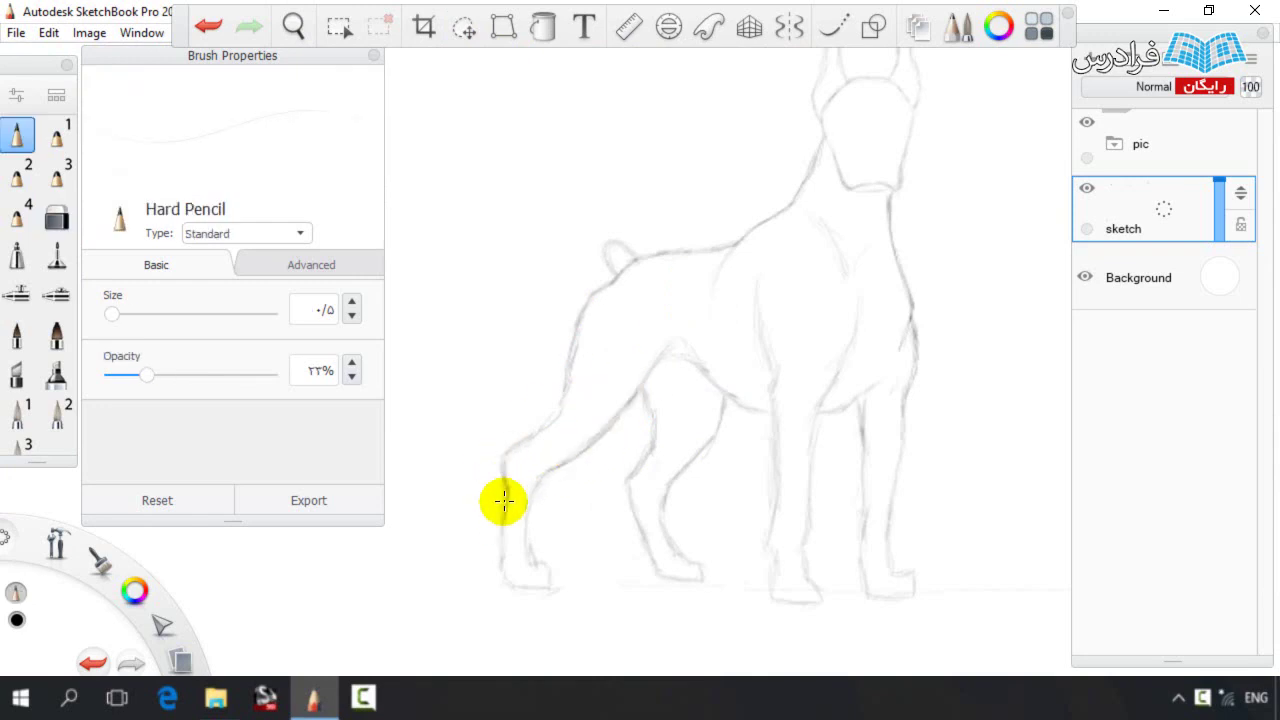
Refine the near front leg's outlines and redraw the chest's lower edge where it meets the far front leg
{"action": "key", "text": "space"}
{"action": "left_click_drag", "start_coordinate": [727, 387], "coordinate": [605, 379]}
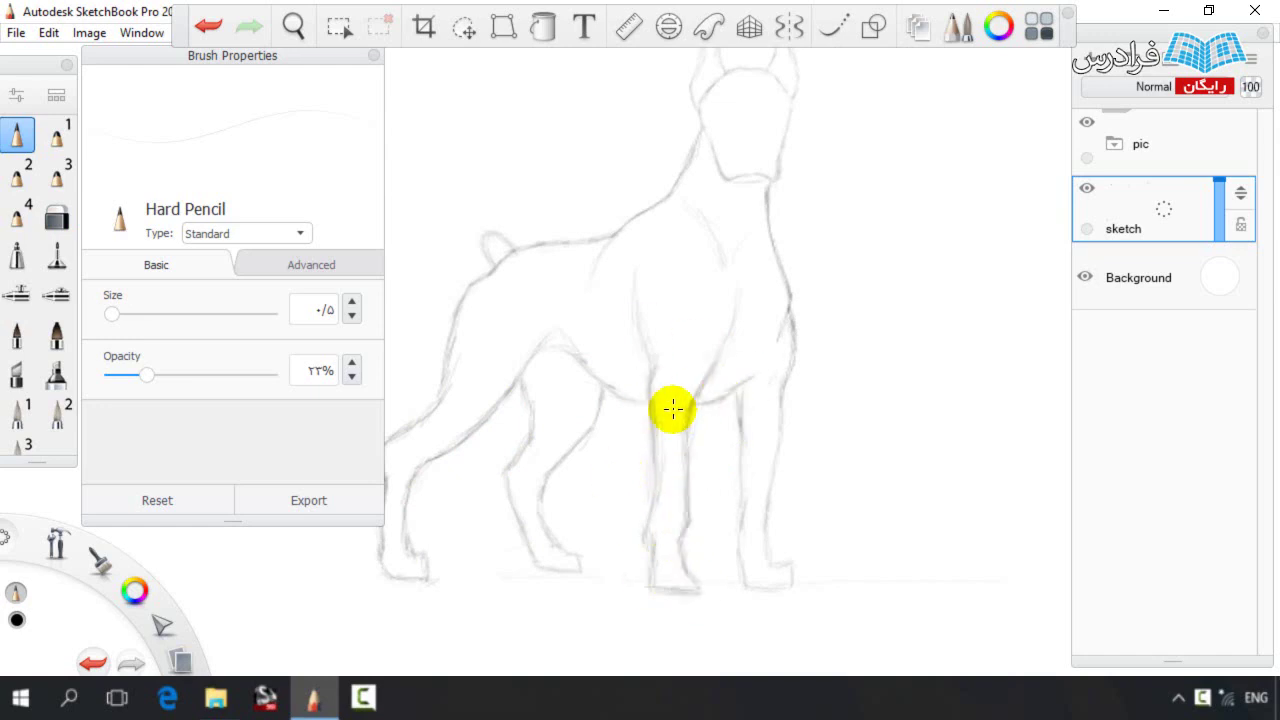
{"action": "mouse_move", "coordinate": [791, 363]}
{"action": "left_mouse_down"}
{"action": "mouse_move", "coordinate": [705, 401]}
{"action": "mouse_move", "coordinate": [750, 405]}
{"action": "mouse_move", "coordinate": [779, 386]}
{"action": "mouse_move", "coordinate": [748, 406]}
{"action": "mouse_move", "coordinate": [735, 361]}
{"action": "mouse_move", "coordinate": [781, 403]}
{"action": "left_mouse_up"}
{"action": "left_click_drag", "start_coordinate": [791, 326], "coordinate": [783, 428]}
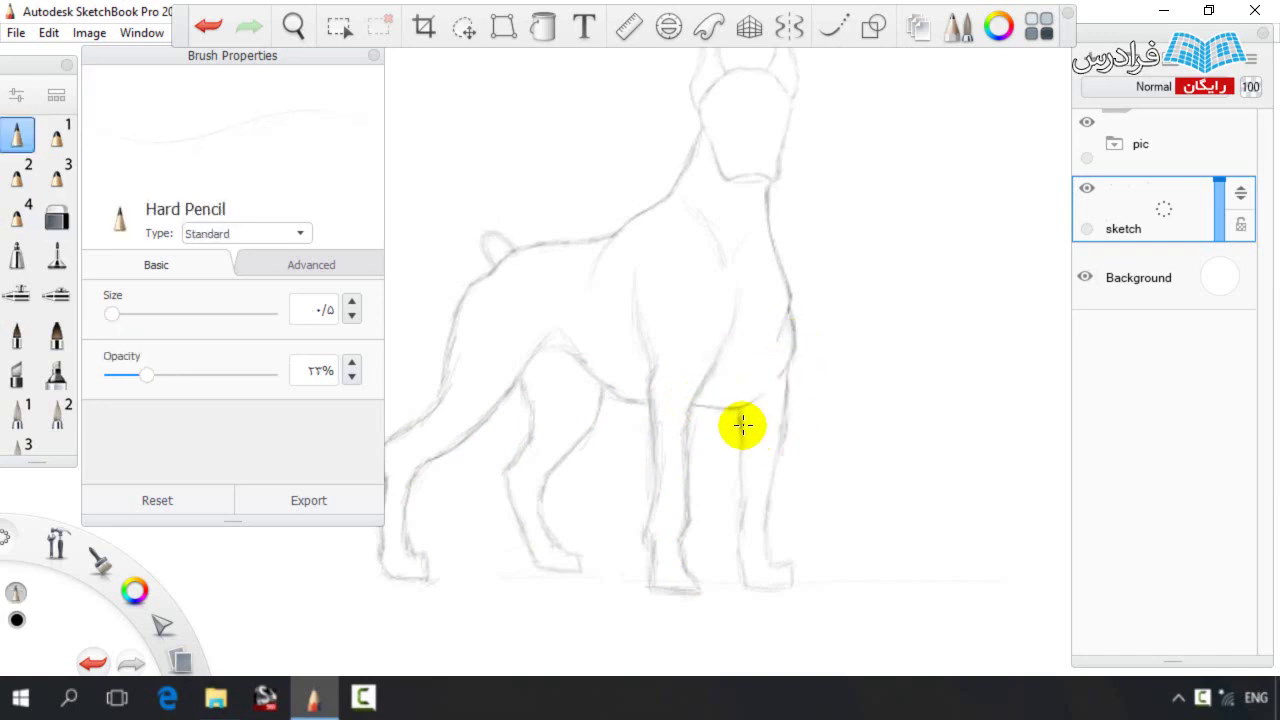
{"action": "left_click_drag", "start_coordinate": [736, 343], "coordinate": [801, 401]}
Lasso the lower front leg area, adjust its placement, and clean up the front leg contours
{"action": "key", "text": "m"}
{"action": "mouse_move", "coordinate": [787, 662]}
{"action": "left_mouse_down"}
{"action": "mouse_move", "coordinate": [780, 563]}
{"action": "mouse_move", "coordinate": [817, 277]}
{"action": "mouse_move", "coordinate": [909, 629]}
{"action": "mouse_move", "coordinate": [970, 668]}
{"action": "left_mouse_up"}
{"action": "left_click_drag", "start_coordinate": [949, 421], "coordinate": [943, 418]}
{"action": "key", "text": "e"}
{"action": "key", "text": "e"}
{"action": "key", "text": "e"}
{"action": "key", "text": "e"}
{"action": "key", "text": "e"}
{"action": "key", "text": "e"}
Clean up the fifth dog's muzzle sides, chin and throat line
{"action": "key", "text": "space"}
{"action": "mouse_move", "coordinate": [860, 190]}
{"action": "left_mouse_down"}
{"action": "mouse_move", "coordinate": [880, 219]}
{"action": "mouse_move", "coordinate": [778, 285]}
{"action": "left_mouse_up"}
{"action": "key", "text": "e"}
{"action": "key", "text": "e"}
{"action": "left_click_drag", "start_coordinate": [764, 356], "coordinate": [789, 226]}
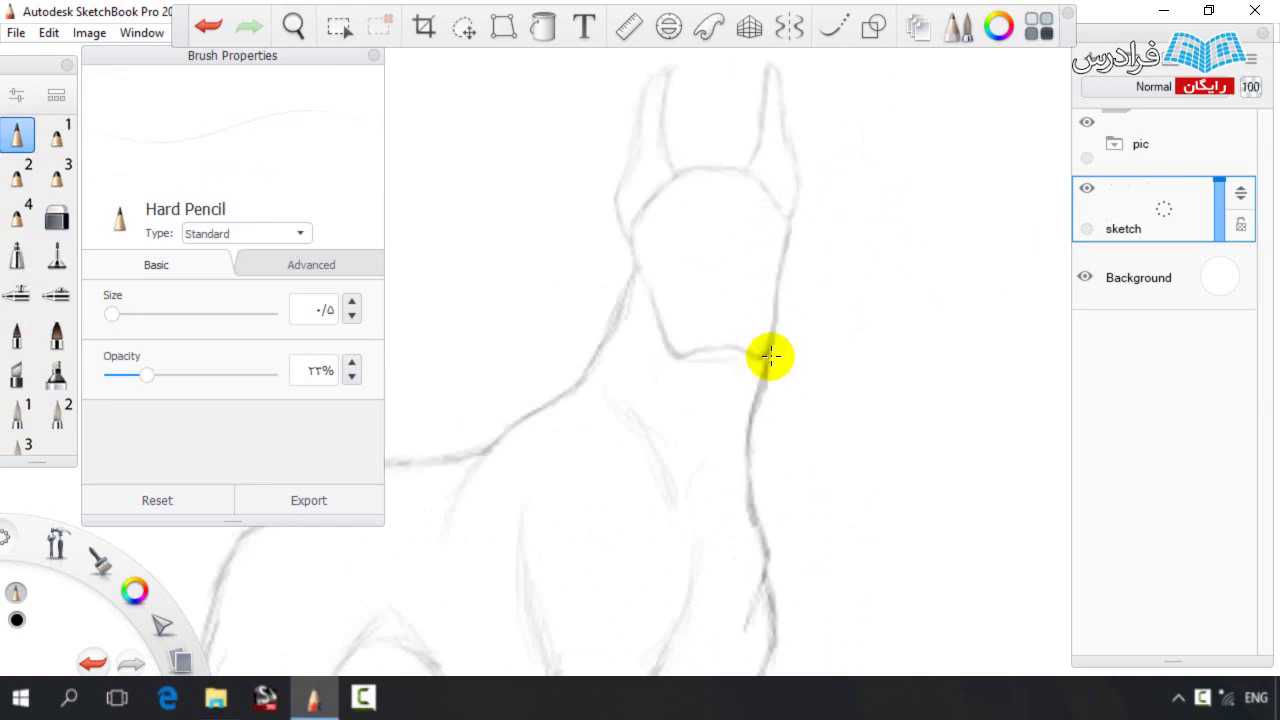
{"action": "key", "text": "space"}
{"action": "left_click_drag", "start_coordinate": [749, 323], "coordinate": [825, 268]}
Redraw the nape curve, round off the muzzle's lower edge, and erase the stray throat lines
{"action": "left_click_drag", "start_coordinate": [708, 200], "coordinate": [634, 343]}
{"action": "key", "text": "space"}
{"action": "mouse_move", "coordinate": [798, 344]}
{"action": "left_mouse_down"}
{"action": "mouse_move", "coordinate": [709, 270]}
{"action": "mouse_move", "coordinate": [747, 313]}
{"action": "left_mouse_up"}
{"action": "key", "text": "e"}
{"action": "key", "text": "e"}
{"action": "key", "text": "e"}
{"action": "key", "text": "e"}
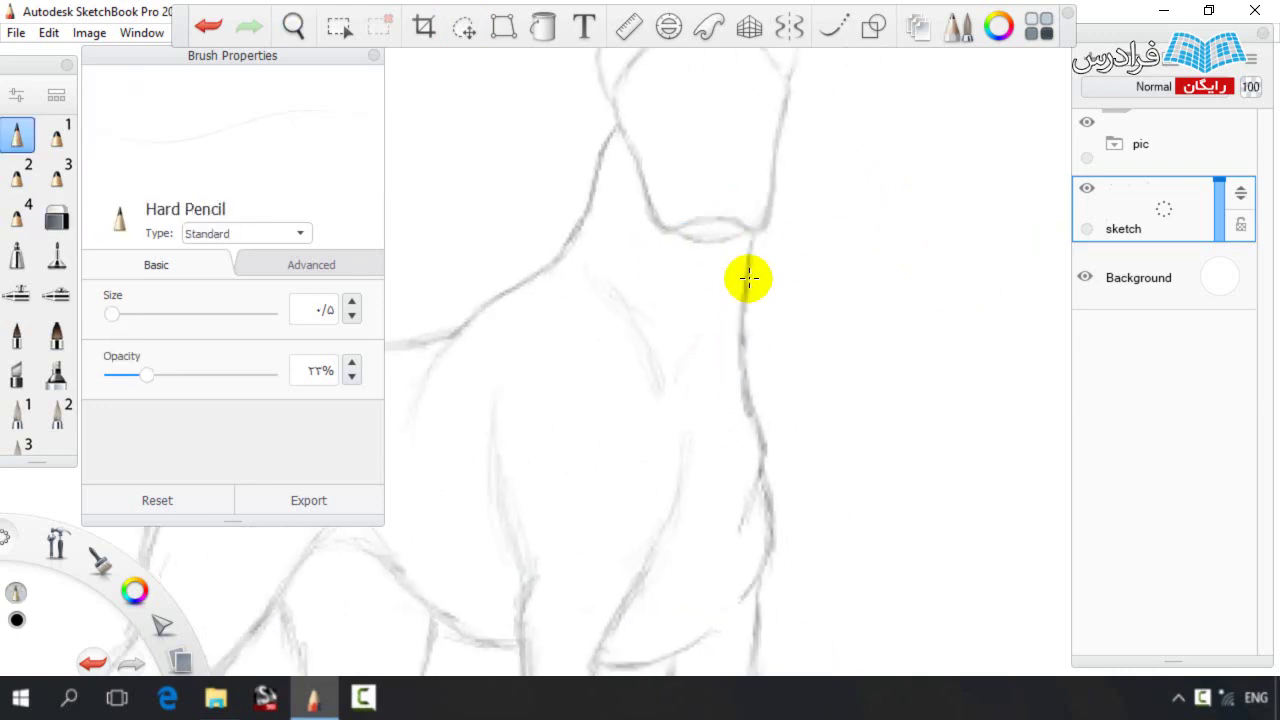
Draw the inner neck lines running from the jaw down to the chest
{"action": "left_click_drag", "start_coordinate": [627, 150], "coordinate": [634, 246]}
{"action": "key", "text": "e"}
{"action": "key", "text": "e"}
{"action": "scroll", "coordinate": [740, 285], "scroll_direction": "down", "scroll_amount": 3}
{"action": "mouse_move", "coordinate": [753, 278]}
{"action": "left_mouse_down"}
{"action": "mouse_move", "coordinate": [783, 348]}
{"action": "mouse_move", "coordinate": [754, 306]}
{"action": "left_mouse_up"}
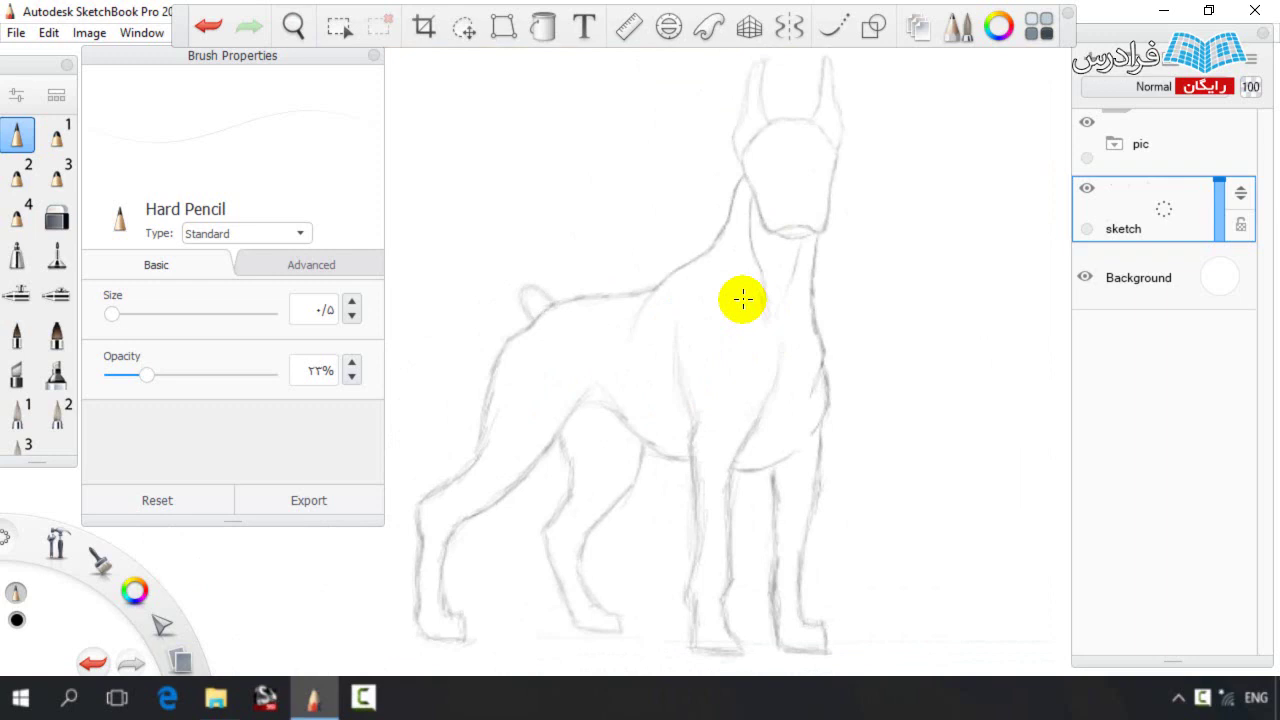
Lasso the near hind paw, nudge it slightly lower, deselect it, and touch up the surrounding lines
{"action": "left_click_drag", "start_coordinate": [651, 400], "coordinate": [644, 290]}
{"action": "left_click", "coordinate": [463, 27]}
{"action": "mouse_move", "coordinate": [391, 517]}
{"action": "left_mouse_down"}
{"action": "mouse_move", "coordinate": [872, 625]}
{"action": "mouse_move", "coordinate": [495, 610]}
{"action": "left_mouse_up"}
{"action": "key", "text": "v"}
{"action": "left_click_drag", "start_coordinate": [563, 504], "coordinate": [564, 510]}
{"action": "key", "text": "ctrl+d"}
{"action": "mouse_move", "coordinate": [476, 480]}
{"action": "left_mouse_down"}
{"action": "mouse_move", "coordinate": [549, 442]}
{"action": "mouse_move", "coordinate": [523, 479]}
{"action": "mouse_move", "coordinate": [522, 405]}
{"action": "left_mouse_up"}
{"action": "mouse_move", "coordinate": [869, 466]}
{"action": "left_mouse_down"}
{"action": "mouse_move", "coordinate": [871, 431]}
{"action": "mouse_move", "coordinate": [920, 479]}
{"action": "left_mouse_up"}
{"action": "left_click_drag", "start_coordinate": [863, 434], "coordinate": [861, 473]}
{"action": "left_click_drag", "start_coordinate": [980, 485], "coordinate": [983, 429]}
Lasso the finished fifth dog, place it below the Doberman reference photo, and save the file
{"action": "key", "text": "space"}
{"action": "left_click_drag", "start_coordinate": [851, 353], "coordinate": [646, 463]}
{"action": "key", "text": "v"}
{"action": "mouse_move", "coordinate": [522, 257]}
{"action": "left_mouse_down"}
{"action": "mouse_move", "coordinate": [814, 59]}
{"action": "mouse_move", "coordinate": [771, 284]}
{"action": "mouse_move", "coordinate": [516, 286]}
{"action": "left_mouse_up"}
{"action": "left_click_drag", "start_coordinate": [741, 344], "coordinate": [651, 577]}
{"action": "left_click", "coordinate": [735, 299]}
{"action": "key", "text": "space"}
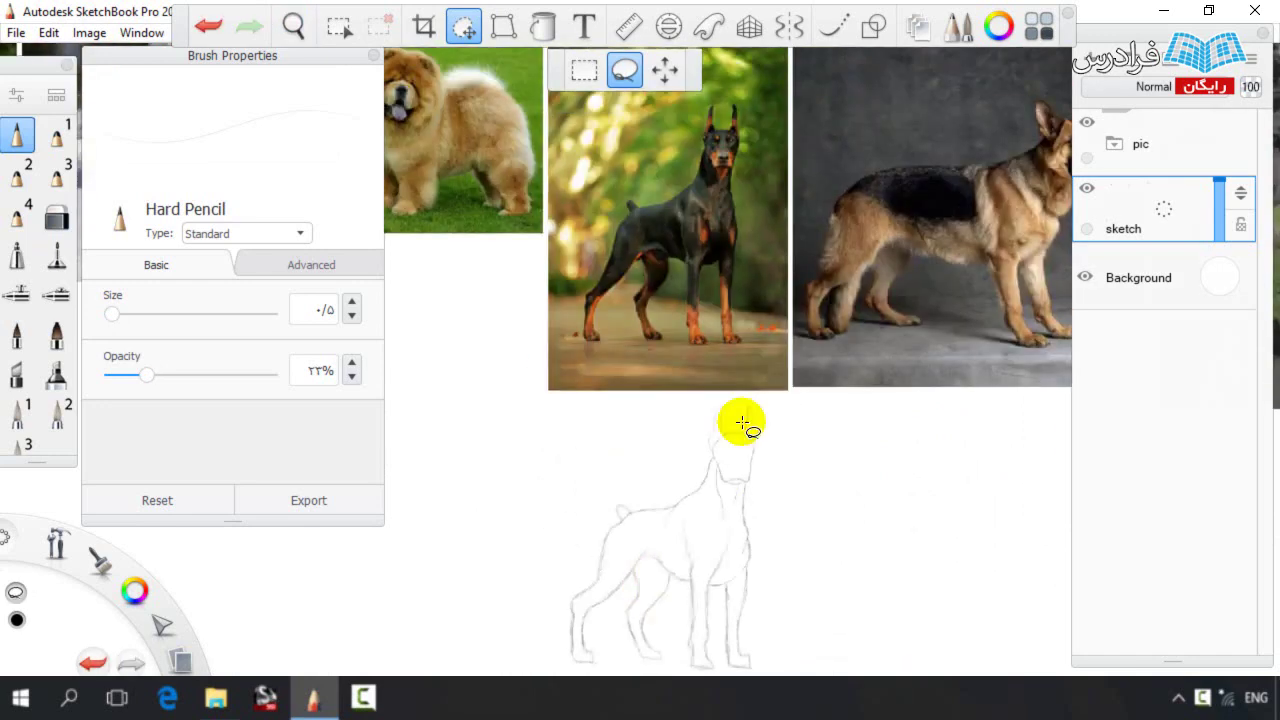
{"action": "key", "text": "ctrl+s"}
{"action": "key", "text": "ctrl+0"}
Start the sixth dog in an empty area by drawing its square muzzle's top, front and chin
{"action": "key", "text": "space"}
{"action": "left_click_drag", "start_coordinate": [811, 327], "coordinate": [951, 366]}
{"action": "left_click_drag", "start_coordinate": [579, 353], "coordinate": [671, 337]}
{"action": "key", "text": "ctrl+z"}
{"action": "key", "text": "Escape"}
{"action": "left_click_drag", "start_coordinate": [523, 226], "coordinate": [596, 226]}
{"action": "left_click_drag", "start_coordinate": [601, 278], "coordinate": [598, 319]}
{"action": "key", "text": "space"}
{"action": "left_click_drag", "start_coordinate": [612, 296], "coordinate": [704, 282]}
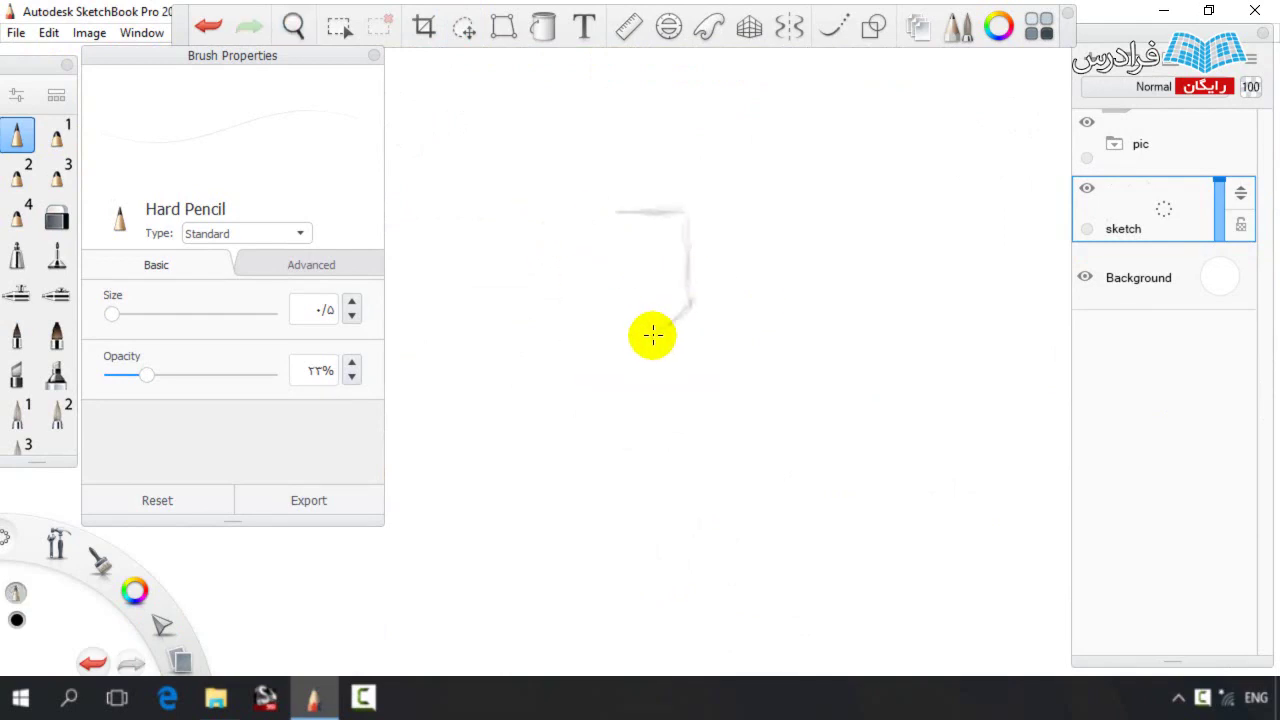
Draw the sixth dog's forehead and skull line ending in a drooping ear behind the head
{"action": "mouse_move", "coordinate": [590, 198]}
{"action": "left_mouse_down"}
{"action": "mouse_move", "coordinate": [497, 214]}
{"action": "mouse_move", "coordinate": [418, 337]}
{"action": "left_mouse_up"}
{"action": "key", "text": "e"}
{"action": "key", "text": "b"}
{"action": "key", "text": "e"}
{"action": "key", "text": "b"}
{"action": "left_click_drag", "start_coordinate": [500, 307], "coordinate": [430, 333]}
{"action": "left_click_drag", "start_coordinate": [478, 264], "coordinate": [424, 328]}
Set the pencil opacity to 14% and draw the ear's lower edge, jaw line, nape and start of the throat
{"action": "left_click", "coordinate": [132, 376]}
{"action": "left_click_drag", "start_coordinate": [629, 335], "coordinate": [574, 319]}
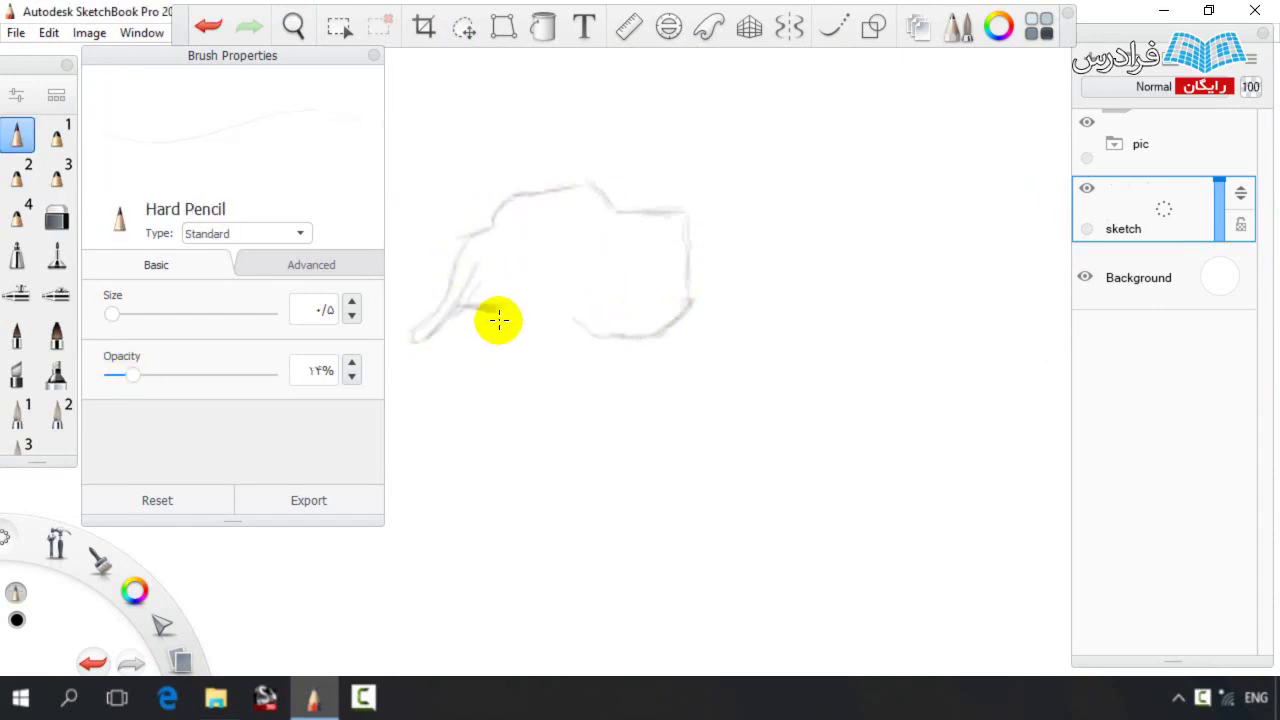
{"action": "mouse_move", "coordinate": [511, 371]}
{"action": "left_mouse_down"}
{"action": "mouse_move", "coordinate": [505, 297]}
{"action": "mouse_move", "coordinate": [527, 352]}
{"action": "left_mouse_up"}
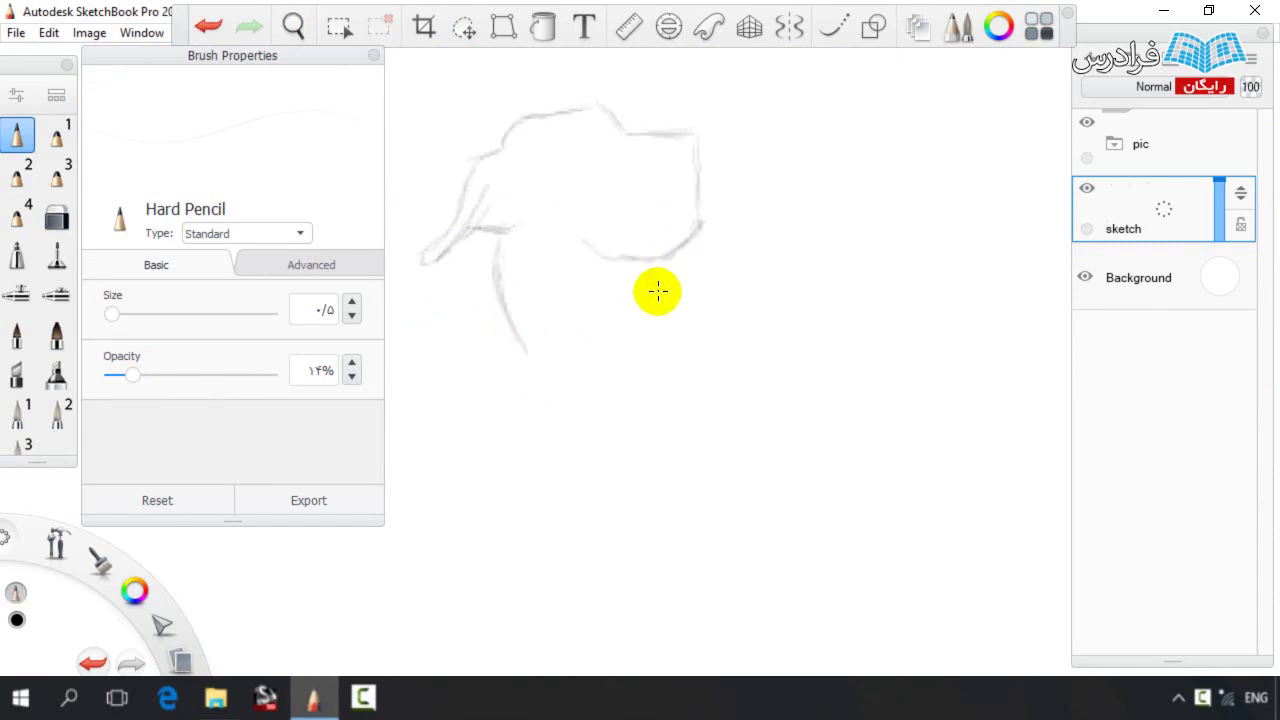
{"action": "mouse_move", "coordinate": [650, 267]}
{"action": "left_mouse_down"}
{"action": "mouse_move", "coordinate": [687, 320]}
{"action": "mouse_move", "coordinate": [664, 306]}
{"action": "left_mouse_up"}
{"action": "left_click_drag", "start_coordinate": [515, 229], "coordinate": [592, 271]}
Extend the sixth dog's neck into its sloping back, and sketch the chest front and belly line
{"action": "key", "text": "space"}
{"action": "scroll", "coordinate": [628, 326], "scroll_direction": "down", "scroll_amount": 3}
{"action": "left_click_drag", "start_coordinate": [628, 326], "coordinate": [639, 245]}
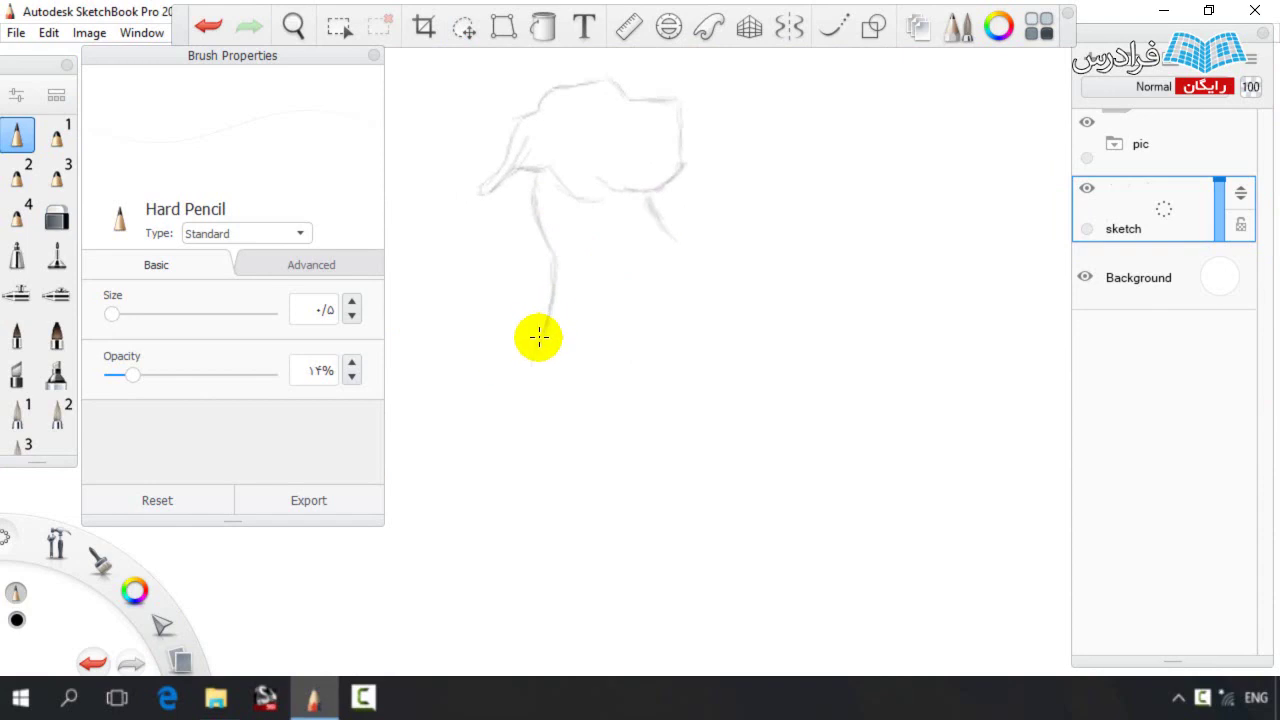
{"action": "mouse_move", "coordinate": [737, 272]}
{"action": "left_mouse_down"}
{"action": "mouse_move", "coordinate": [749, 356]}
{"action": "mouse_move", "coordinate": [751, 265]}
{"action": "left_mouse_up"}
{"action": "key", "text": "space"}
{"action": "left_click_drag", "start_coordinate": [598, 262], "coordinate": [561, 338]}
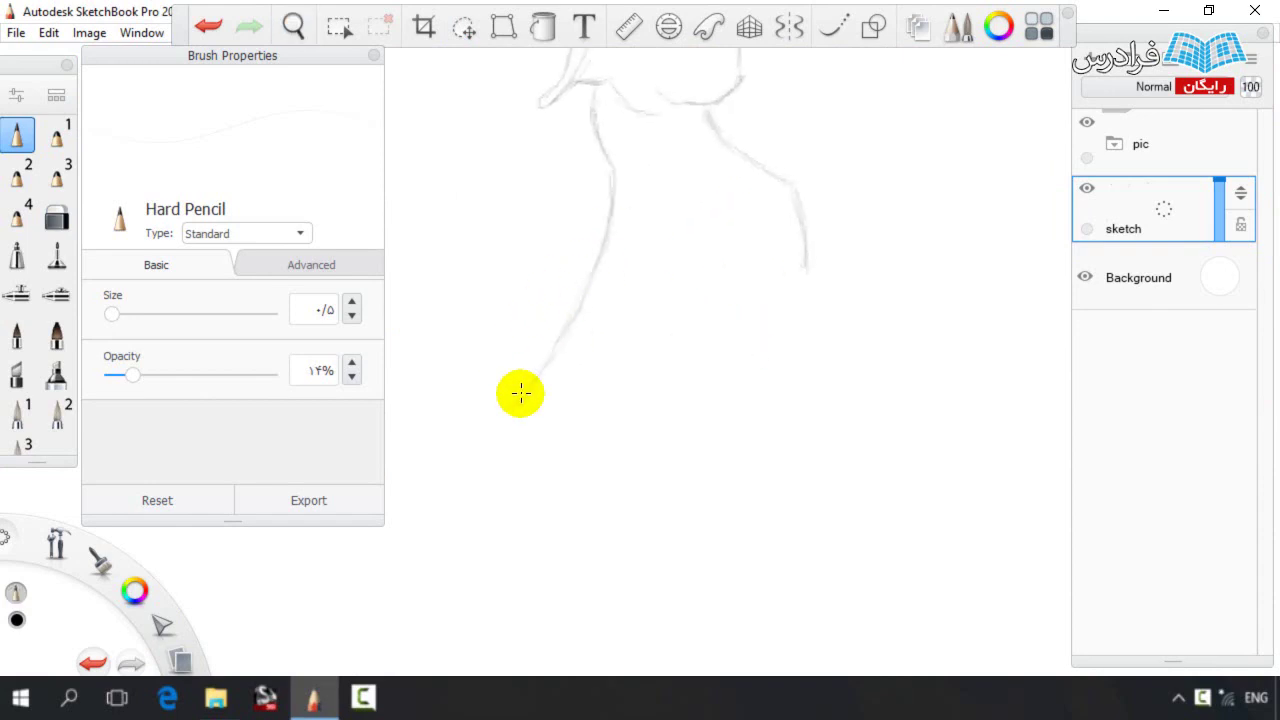
{"action": "mouse_move", "coordinate": [673, 414]}
{"action": "left_mouse_down"}
{"action": "mouse_move", "coordinate": [643, 469]}
{"action": "mouse_move", "coordinate": [520, 481]}
{"action": "left_mouse_up"}
Lasso the sixth dog's neck and torso lines and adjust their placement below the head
{"action": "key", "text": "space"}
{"action": "left_click_drag", "start_coordinate": [757, 317], "coordinate": [669, 317]}
{"action": "key", "text": "v"}
{"action": "mouse_move", "coordinate": [538, 463]}
{"action": "left_mouse_down"}
{"action": "mouse_move", "coordinate": [600, 159]}
{"action": "mouse_move", "coordinate": [828, 365]}
{"action": "mouse_move", "coordinate": [549, 514]}
{"action": "left_mouse_up"}
{"action": "mouse_move", "coordinate": [547, 368]}
{"action": "left_mouse_down"}
{"action": "mouse_move", "coordinate": [568, 358]}
{"action": "mouse_move", "coordinate": [574, 321]}
{"action": "left_mouse_up"}
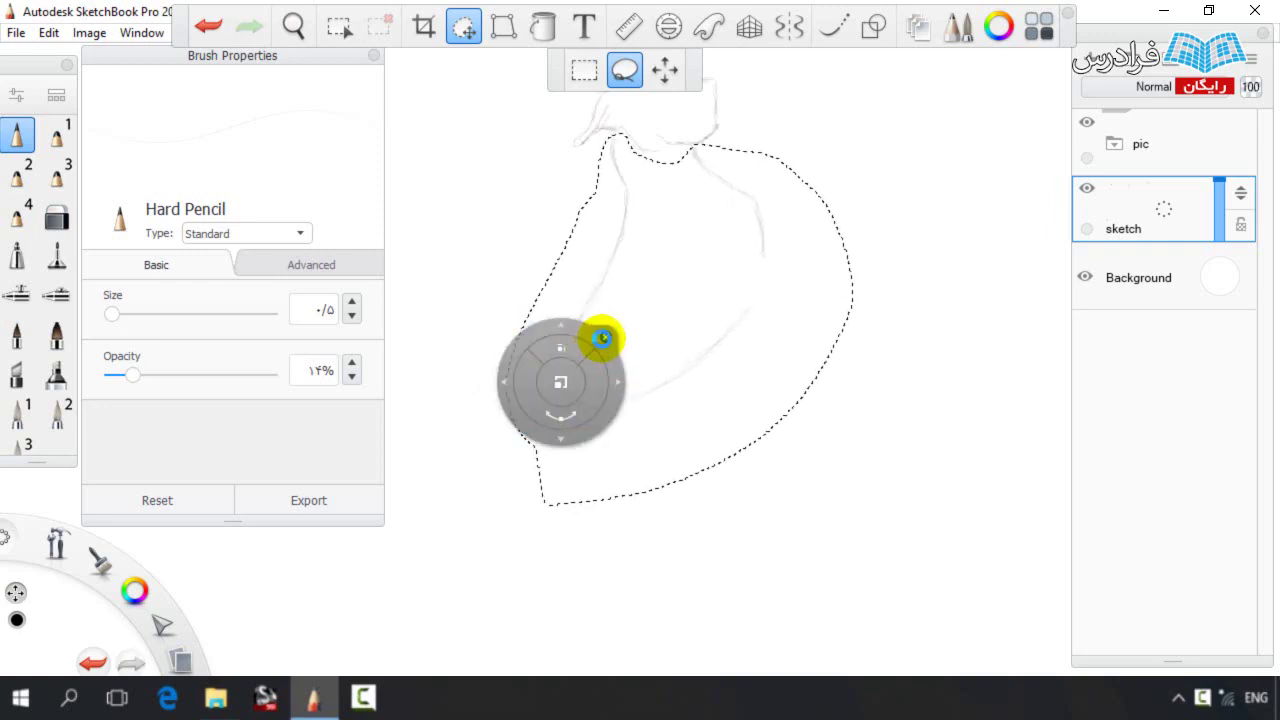
{"action": "left_click", "coordinate": [603, 339]}
Draw the near hind leg with its rump, thigh, hock and paw
{"action": "key", "text": "space"}
{"action": "mouse_move", "coordinate": [642, 350]}
{"action": "left_mouse_down"}
{"action": "mouse_move", "coordinate": [642, 337]}
{"action": "mouse_move", "coordinate": [547, 377]}
{"action": "left_mouse_up"}
{"action": "key", "text": "ctrl+z"}
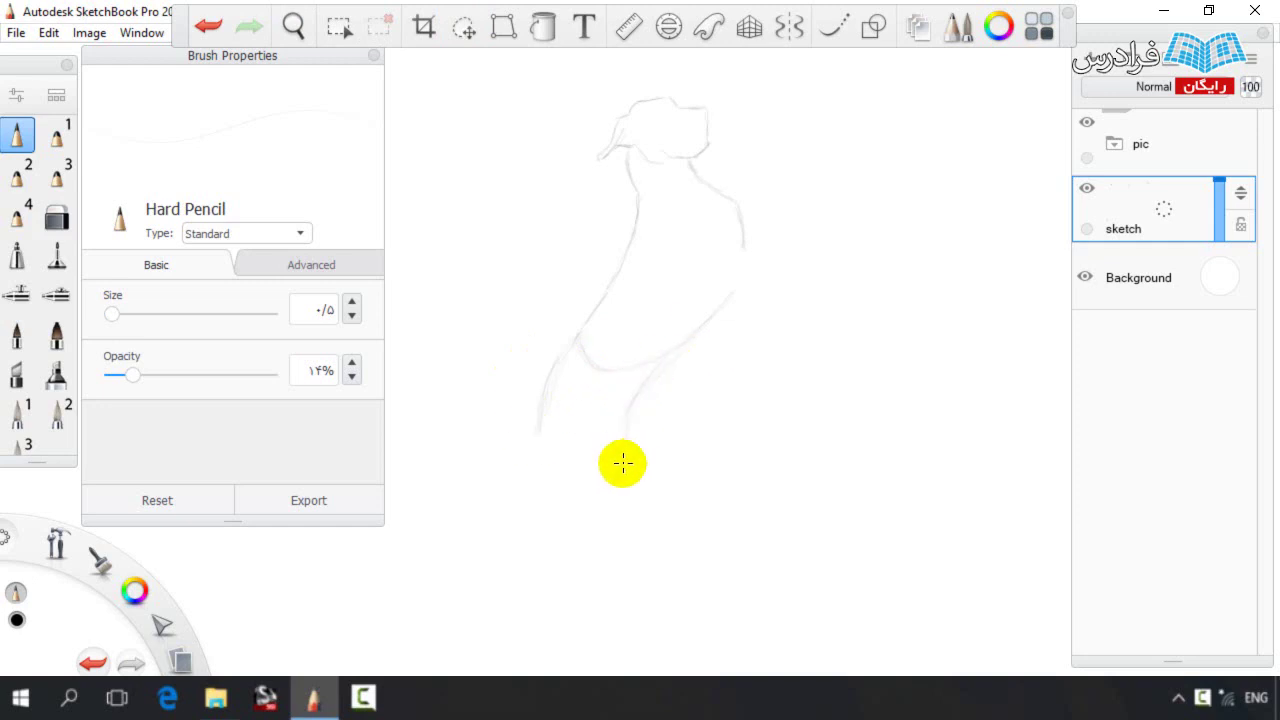
{"action": "left_click_drag", "start_coordinate": [541, 412], "coordinate": [586, 537]}
{"action": "left_click_drag", "start_coordinate": [630, 438], "coordinate": [628, 535]}
{"action": "scroll", "coordinate": [654, 422], "scroll_direction": "down", "scroll_amount": 2}
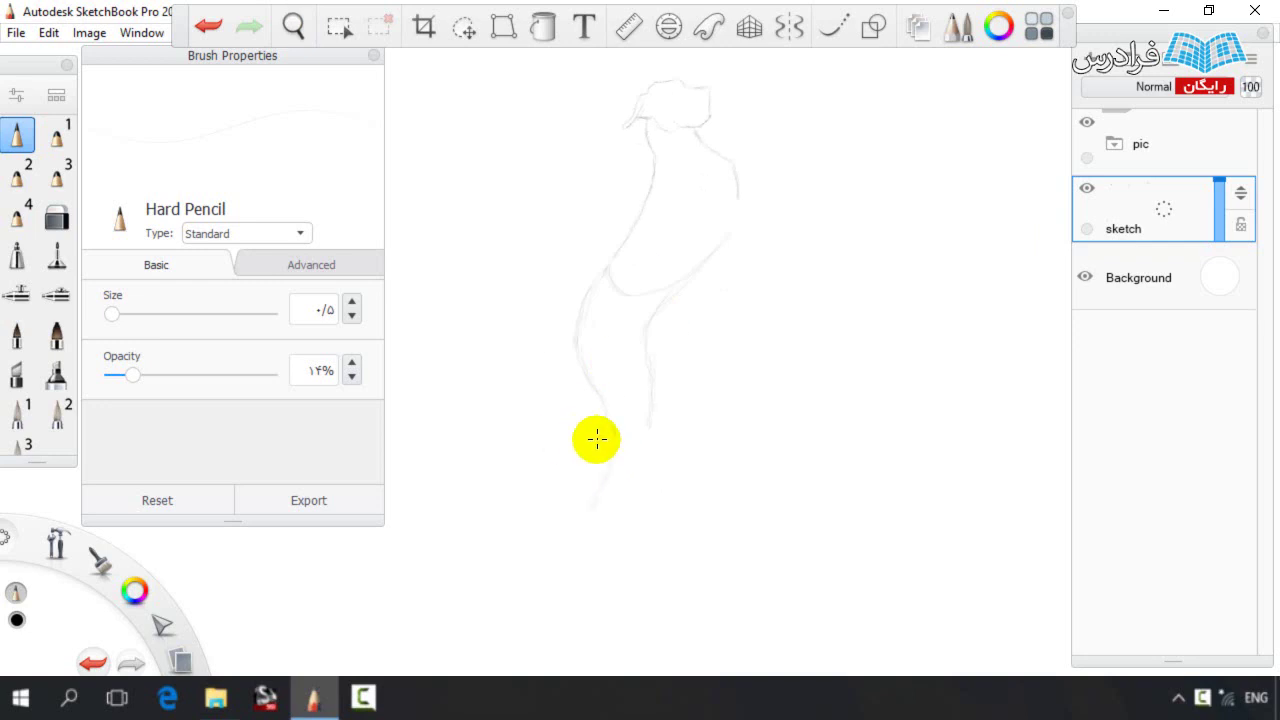
{"action": "left_click_drag", "start_coordinate": [653, 401], "coordinate": [606, 529]}
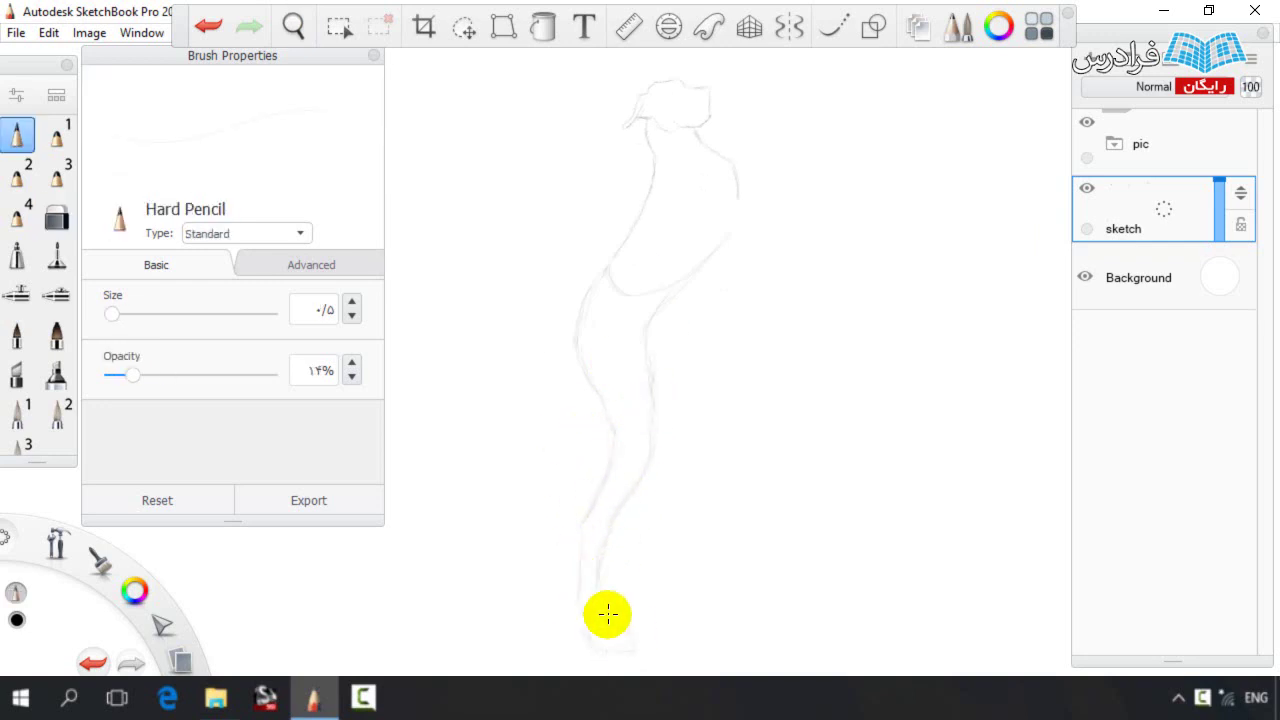
Lasso the sixth dog's head, enlarge it slightly, and deselect it
{"action": "key", "text": "v"}
{"action": "mouse_move", "coordinate": [610, 115]}
{"action": "left_mouse_down"}
{"action": "mouse_move", "coordinate": [634, 161]}
{"action": "mouse_move", "coordinate": [609, 132]}
{"action": "left_mouse_up"}
{"action": "left_click", "coordinate": [665, 323]}
{"action": "left_click_drag", "start_coordinate": [689, 272], "coordinate": [690, 263]}
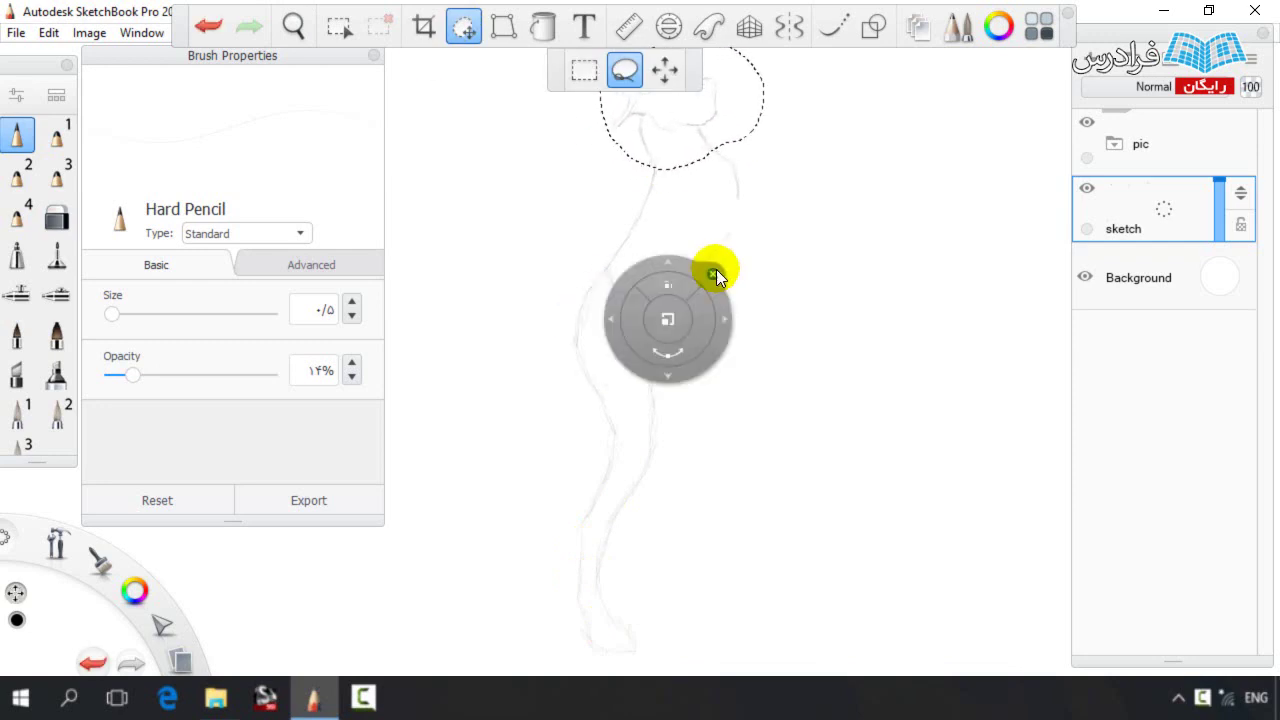
{"action": "left_click", "coordinate": [772, 229]}
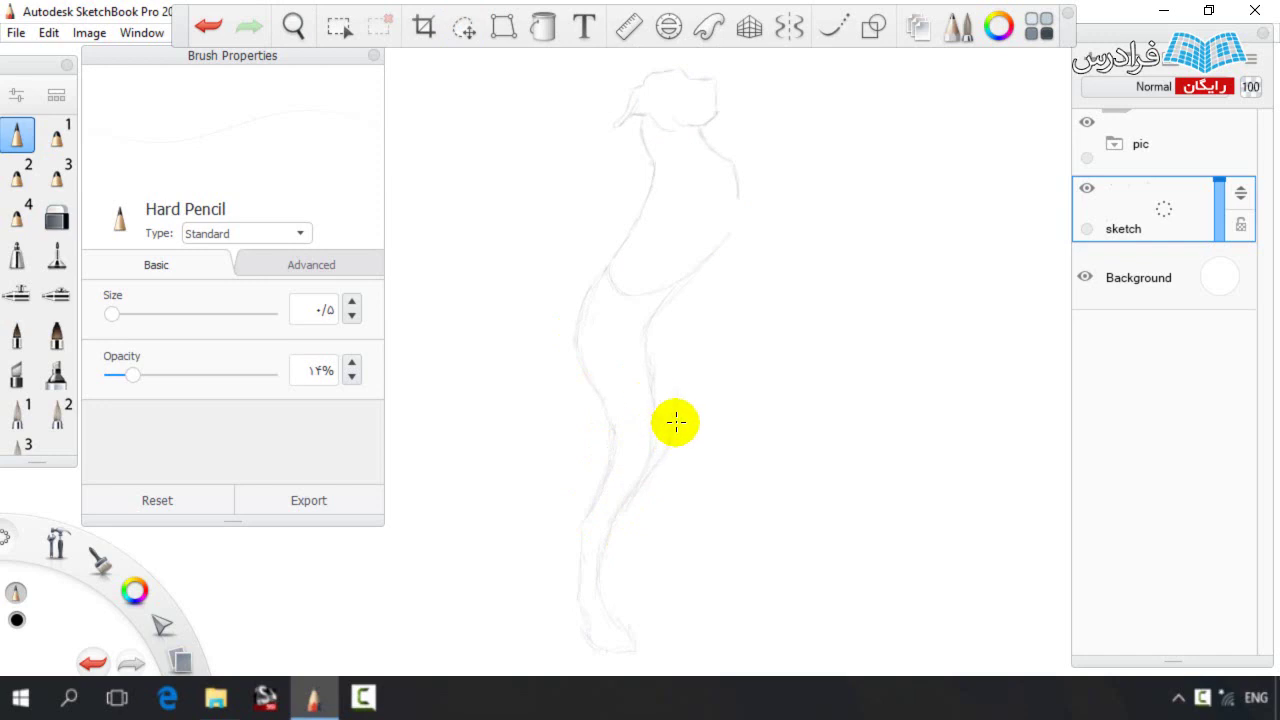
Redraw the near hind thigh's front contour farther forward and add a slanted ground guide from the paw
{"action": "key", "text": "e"}
{"action": "key", "text": "e"}
{"action": "key", "text": "e"}
{"action": "key", "text": "e"}
{"action": "key", "text": "e"}
{"action": "key", "text": "e"}
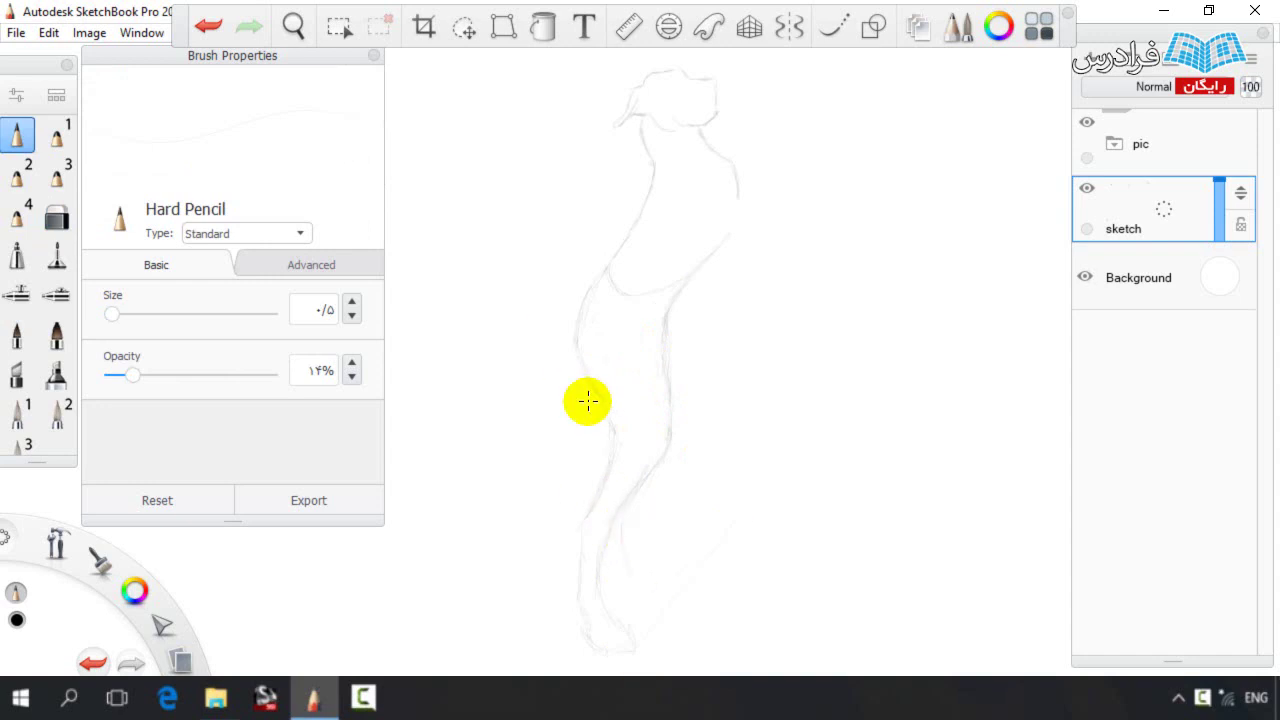
Redraw the rump and the near thigh's rear contour as one rounder curve
{"action": "key", "text": "e"}
{"action": "key", "text": "e"}
{"action": "key", "text": "e"}
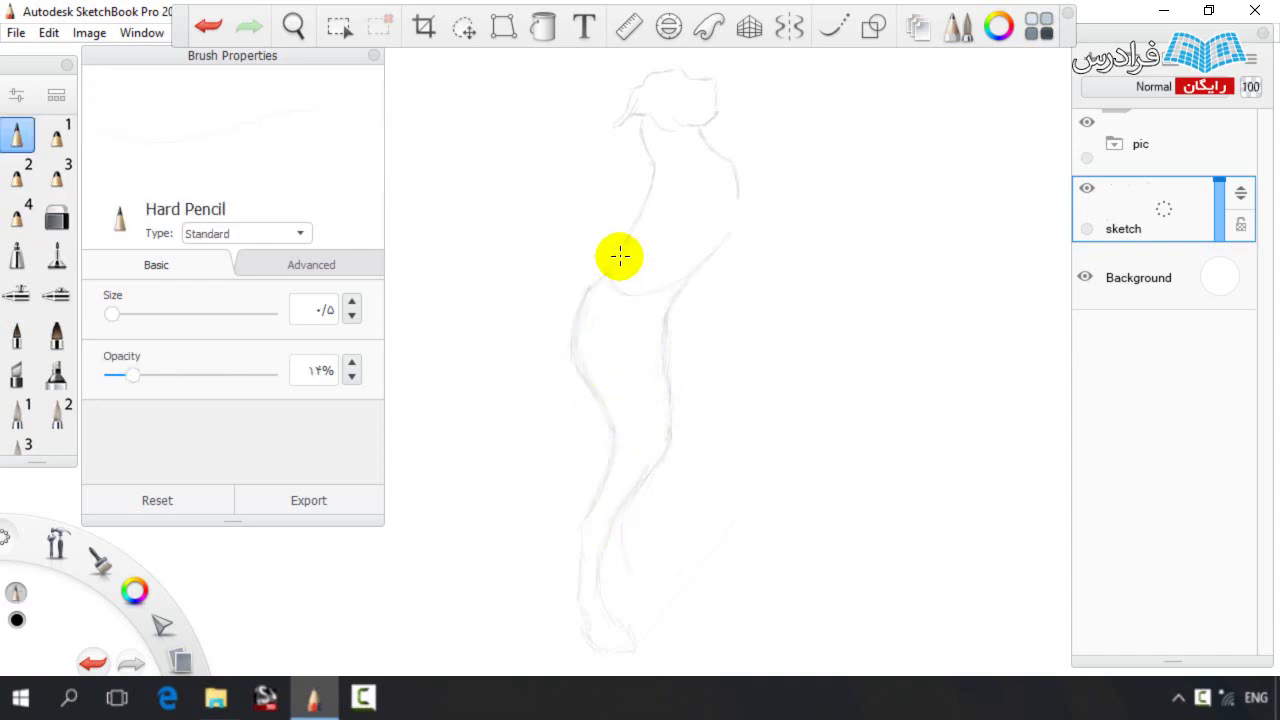
Erase the hip guide curve, join the back to the rump, and draw the hanging tail and far hind leg
{"action": "key", "text": "e"}
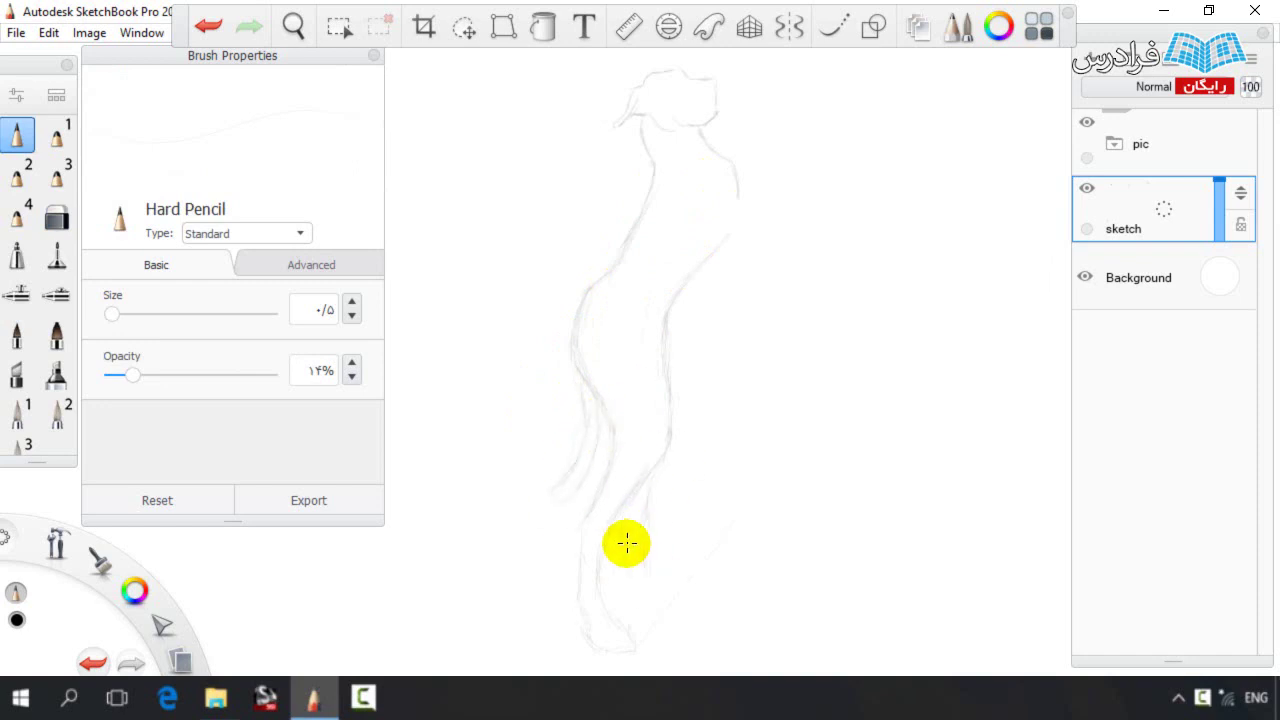
{"action": "key", "text": "space"}
{"action": "left_click_drag", "start_coordinate": [730, 228], "coordinate": [731, 271]}
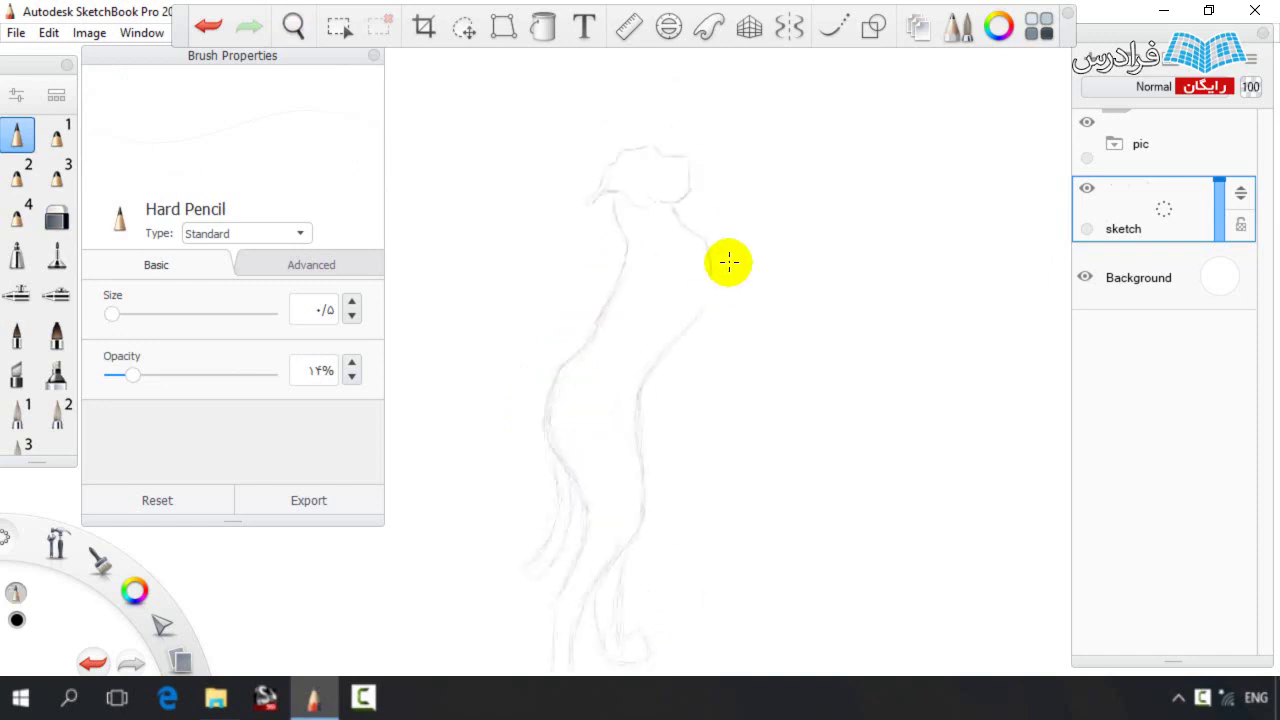
Redraw the belly line and connect it to the chest with a full rounded curve
{"action": "key", "text": "space"}
{"action": "mouse_move", "coordinate": [591, 377]}
{"action": "left_mouse_down"}
{"action": "mouse_move", "coordinate": [654, 374]}
{"action": "mouse_move", "coordinate": [748, 229]}
{"action": "left_mouse_up"}
{"action": "scroll", "coordinate": [690, 310], "scroll_direction": "up", "scroll_amount": 3}
{"action": "key", "text": "e"}
{"action": "key", "text": "e"}
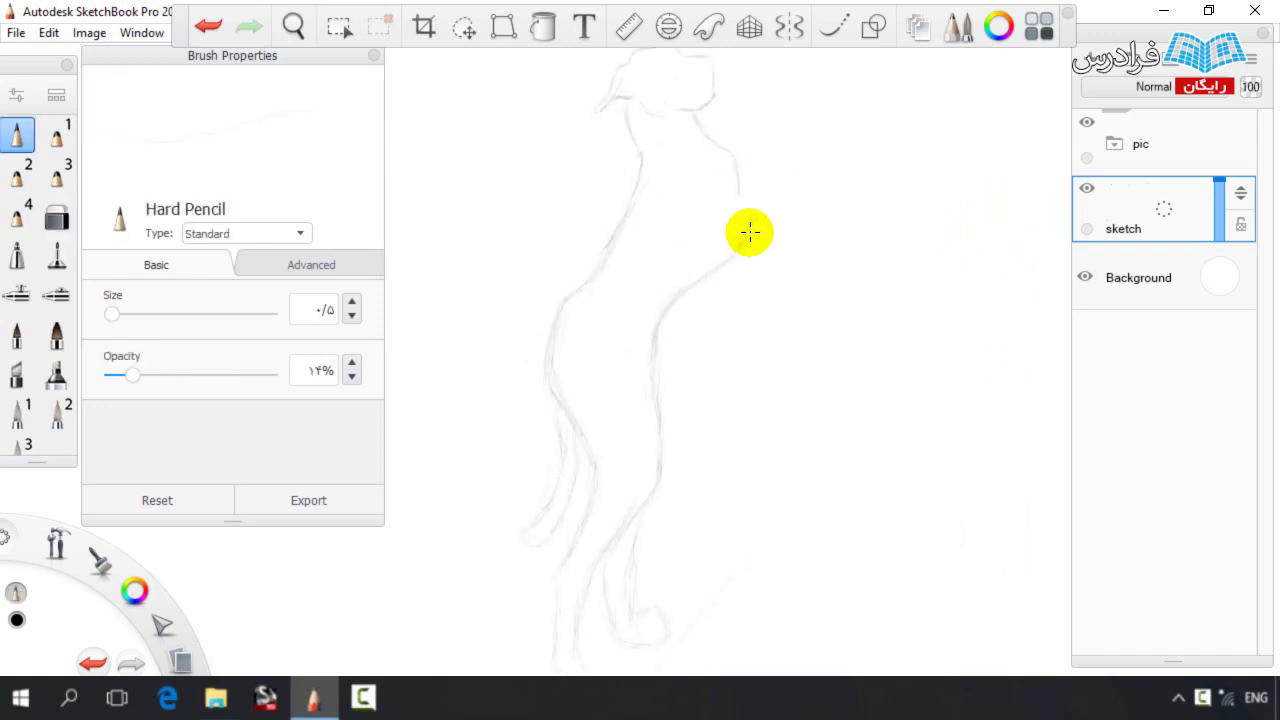
{"action": "key", "text": "e"}
{"action": "key", "text": "e"}
{"action": "left_click_drag", "start_coordinate": [663, 271], "coordinate": [660, 258]}
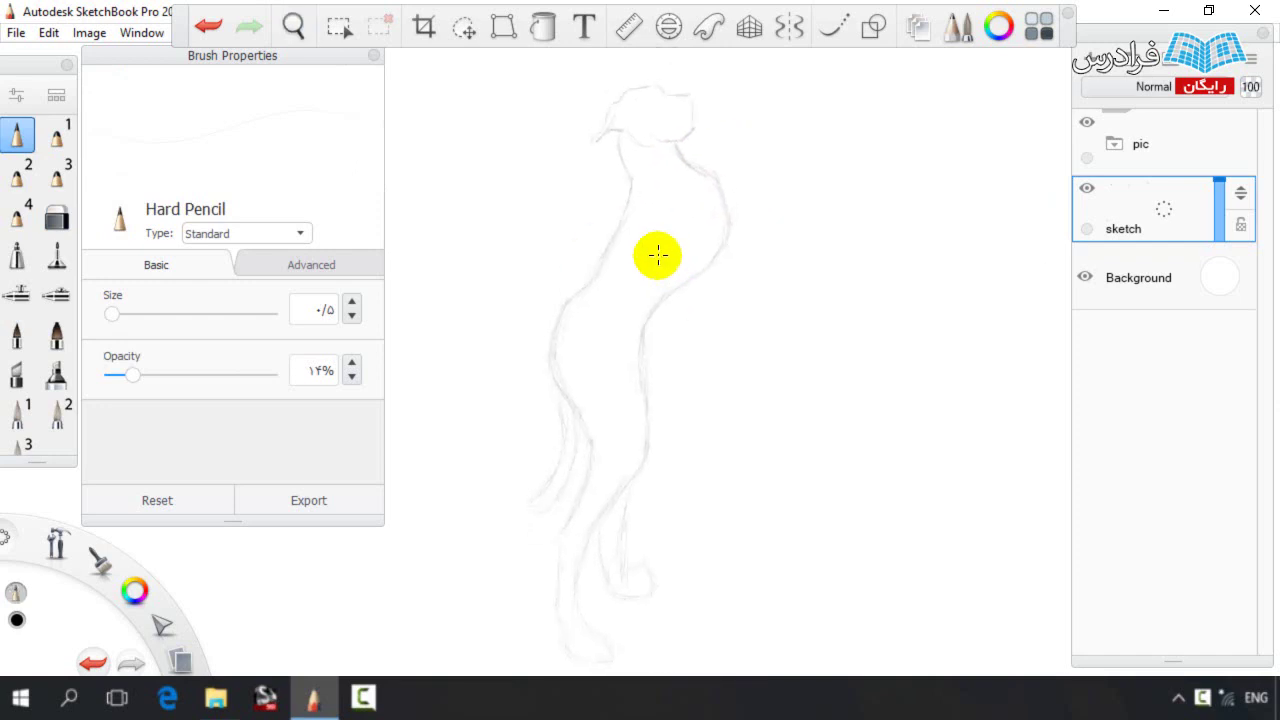
Lasso the lower hind legs and paws, raise them slightly to shorten the legs, and deselect them
{"action": "key", "text": "l"}
{"action": "left_click_drag", "start_coordinate": [538, 660], "coordinate": [638, 650]}
{"action": "left_click_drag", "start_coordinate": [481, 584], "coordinate": [484, 581]}
{"action": "mouse_move", "coordinate": [594, 566]}
{"action": "left_mouse_down"}
{"action": "mouse_move", "coordinate": [606, 591]}
{"action": "mouse_move", "coordinate": [581, 541]}
{"action": "left_mouse_up"}
{"action": "key", "text": "Escape"}
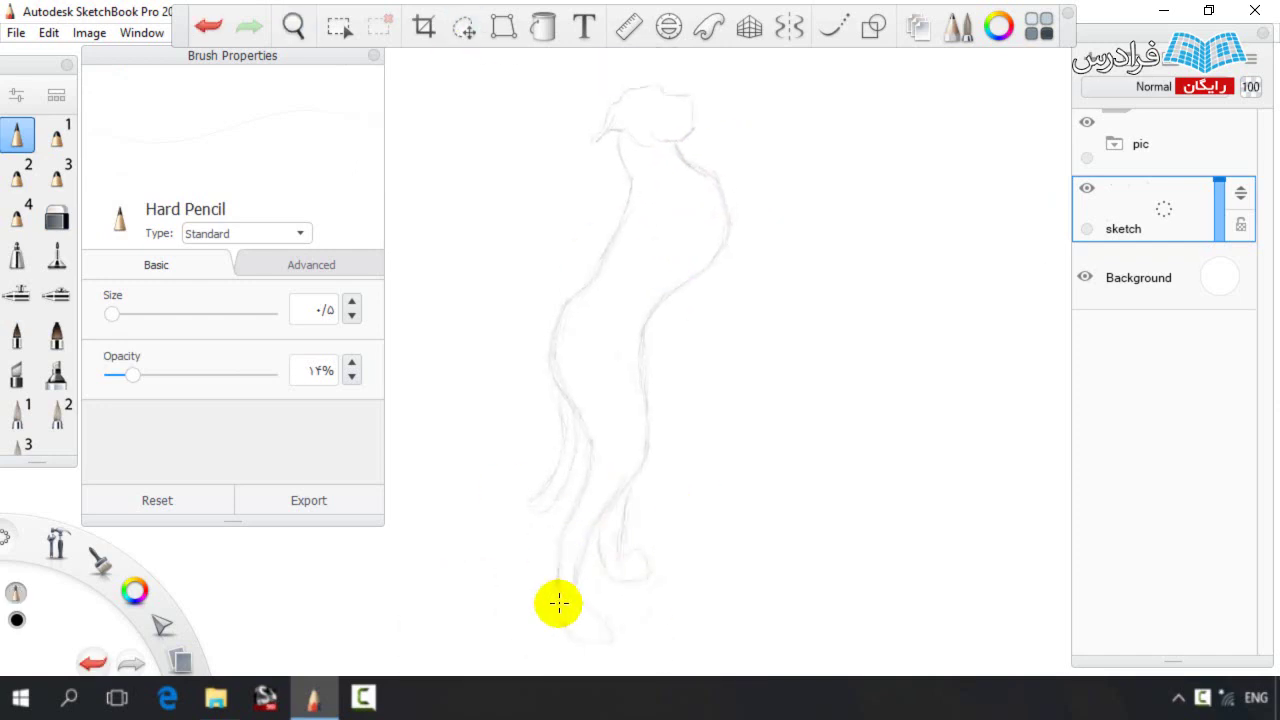
Lower the pencil opacity to 11% and sketch a person's chest and head with face guidelines beside the dog
{"action": "key", "text": "space"}
{"action": "mouse_move", "coordinate": [771, 326]}
{"action": "left_mouse_down"}
{"action": "mouse_move", "coordinate": [771, 351]}
{"action": "mouse_move", "coordinate": [780, 240]}
{"action": "left_mouse_up"}
{"action": "left_click_drag", "start_coordinate": [134, 376], "coordinate": [128, 376]}
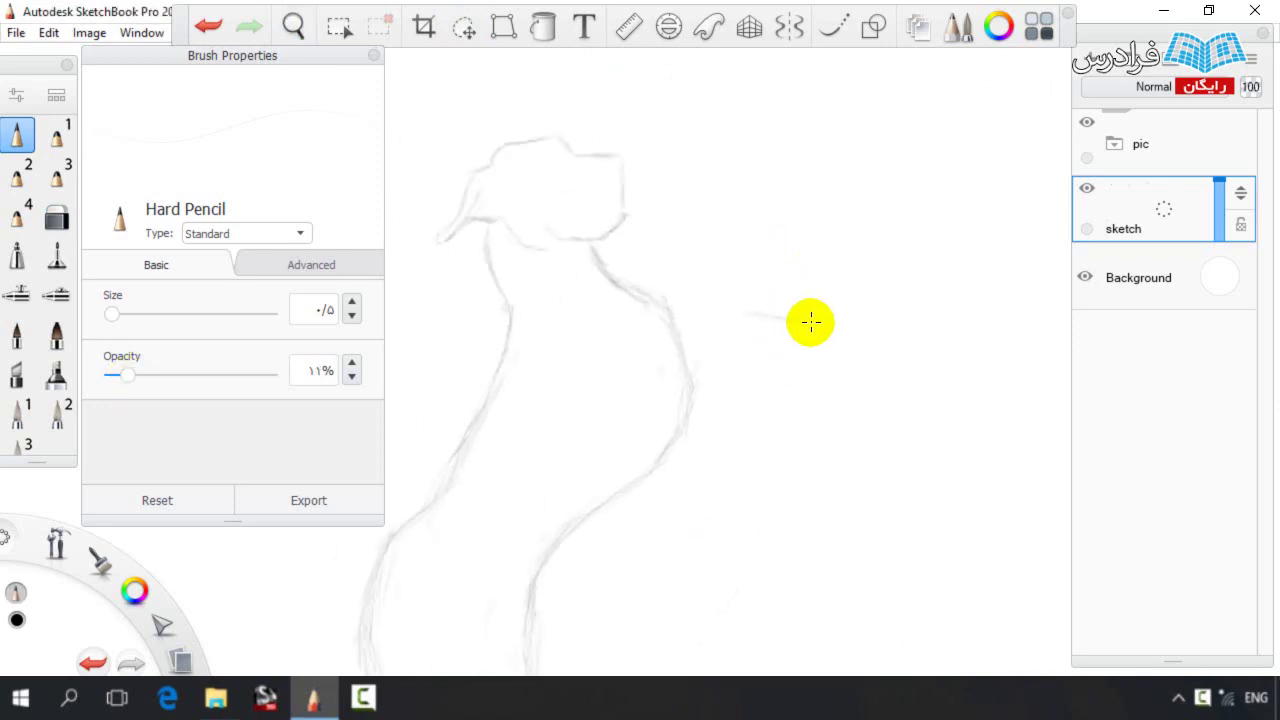
{"action": "left_click_drag", "start_coordinate": [737, 321], "coordinate": [715, 389]}
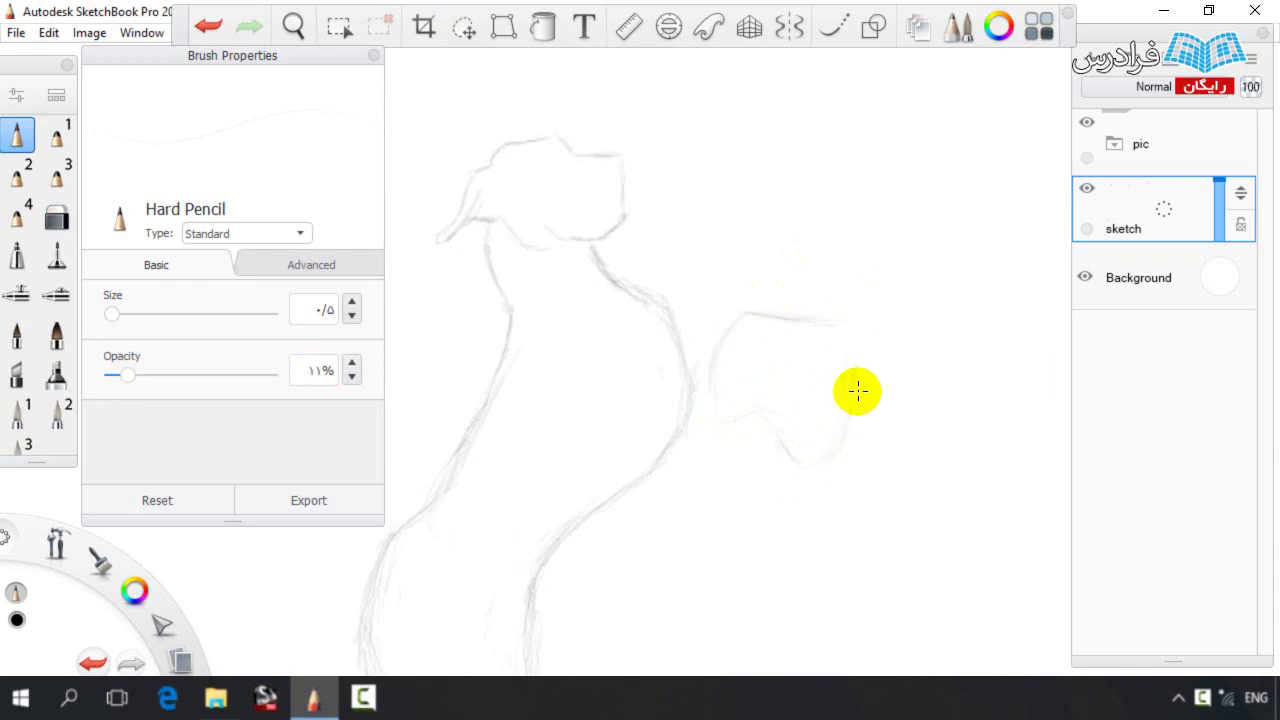
{"action": "mouse_move", "coordinate": [766, 303]}
{"action": "left_mouse_down"}
{"action": "mouse_move", "coordinate": [764, 240]}
{"action": "mouse_move", "coordinate": [814, 252]}
{"action": "mouse_move", "coordinate": [825, 279]}
{"action": "mouse_move", "coordinate": [828, 253]}
{"action": "mouse_move", "coordinate": [786, 214]}
{"action": "mouse_move", "coordinate": [781, 272]}
{"action": "left_mouse_up"}
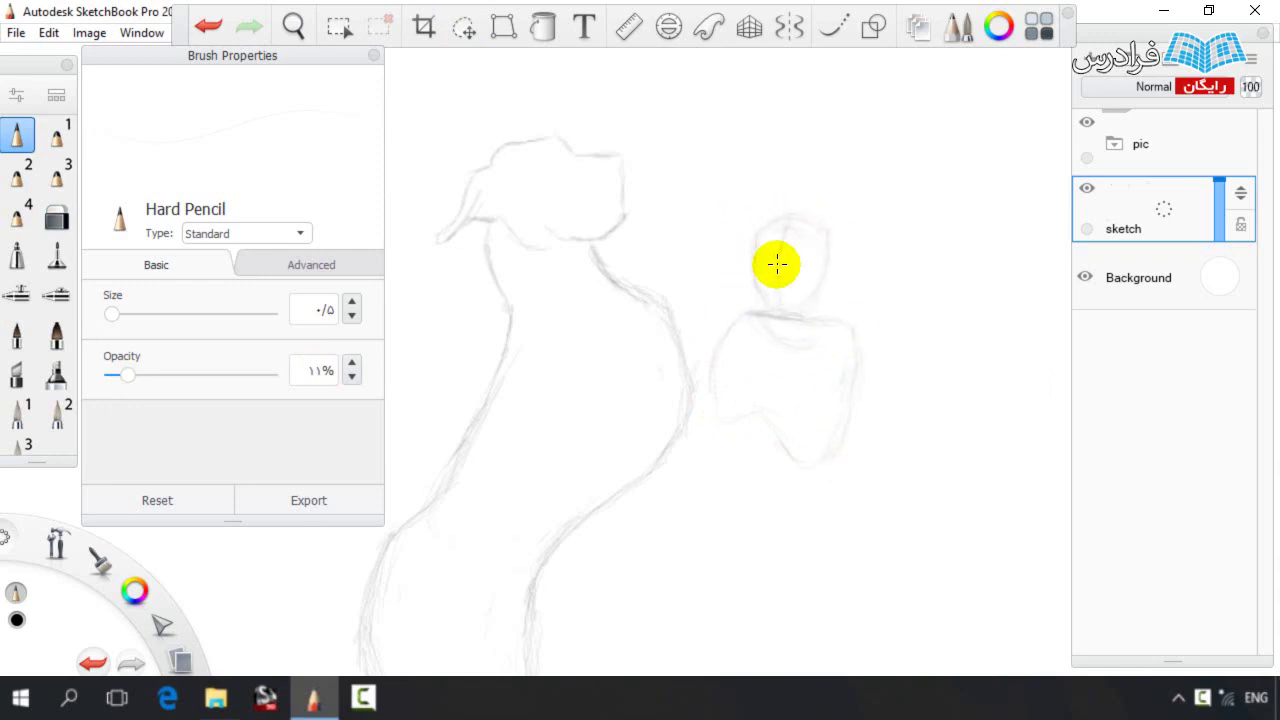
{"action": "left_click_drag", "start_coordinate": [831, 235], "coordinate": [826, 332]}
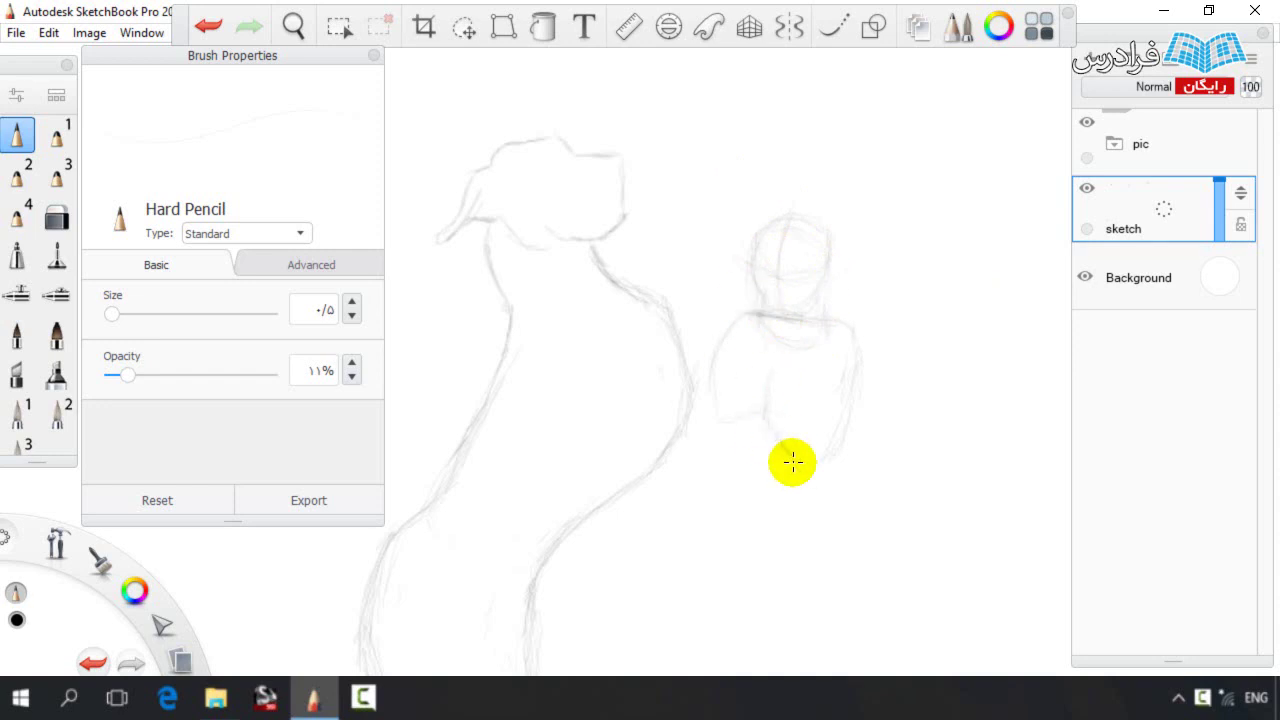
Sketch the person's near shoulder oval, waist and pelvis below the chest
{"action": "left_click_drag", "start_coordinate": [740, 418], "coordinate": [718, 376]}
{"action": "key", "text": "space"}
{"action": "mouse_move", "coordinate": [787, 345]}
{"action": "left_mouse_down"}
{"action": "mouse_move", "coordinate": [728, 284]}
{"action": "mouse_move", "coordinate": [723, 224]}
{"action": "left_mouse_up"}
{"action": "key", "text": "space"}
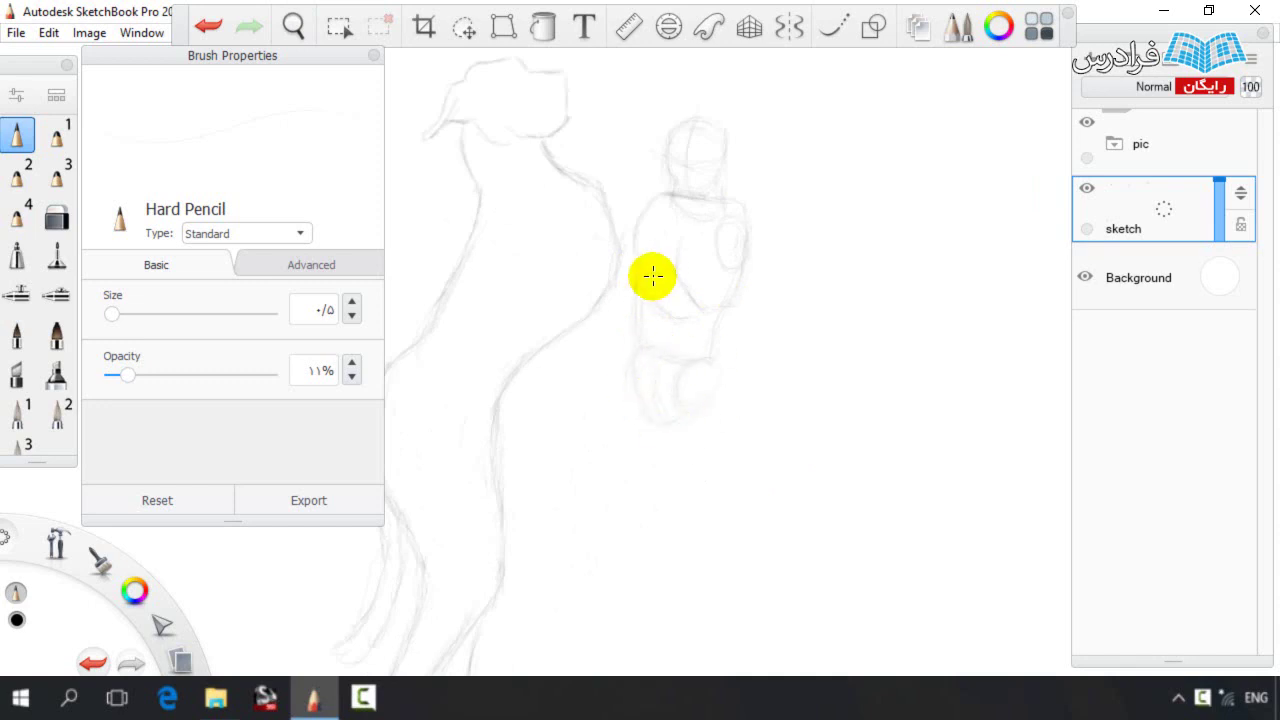
{"action": "key", "text": "space"}
{"action": "left_click_drag", "start_coordinate": [658, 205], "coordinate": [653, 277]}
Erase the person's head with the soft eraser at size 15.5 and redraw it as a higher oval
{"action": "left_click", "coordinate": [57, 217]}
{"action": "key", "text": "bracketright"}
{"action": "key", "text": "bracketright"}
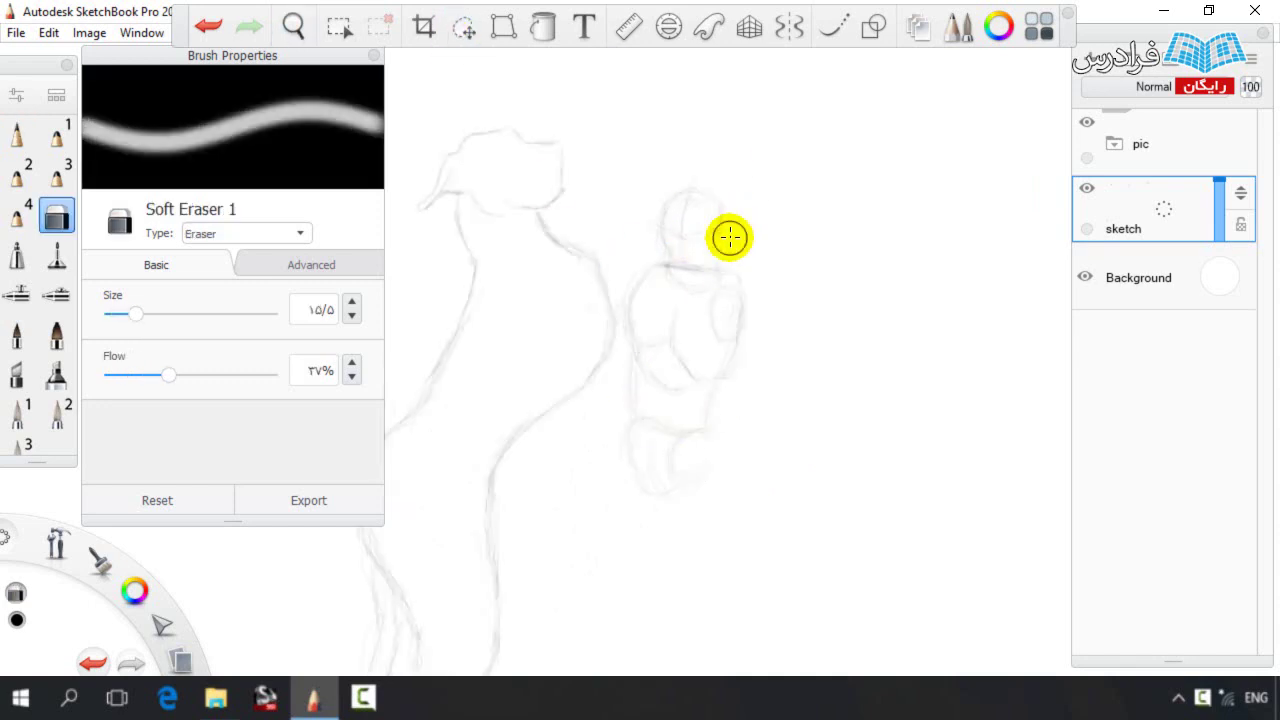
{"action": "key", "text": "e"}
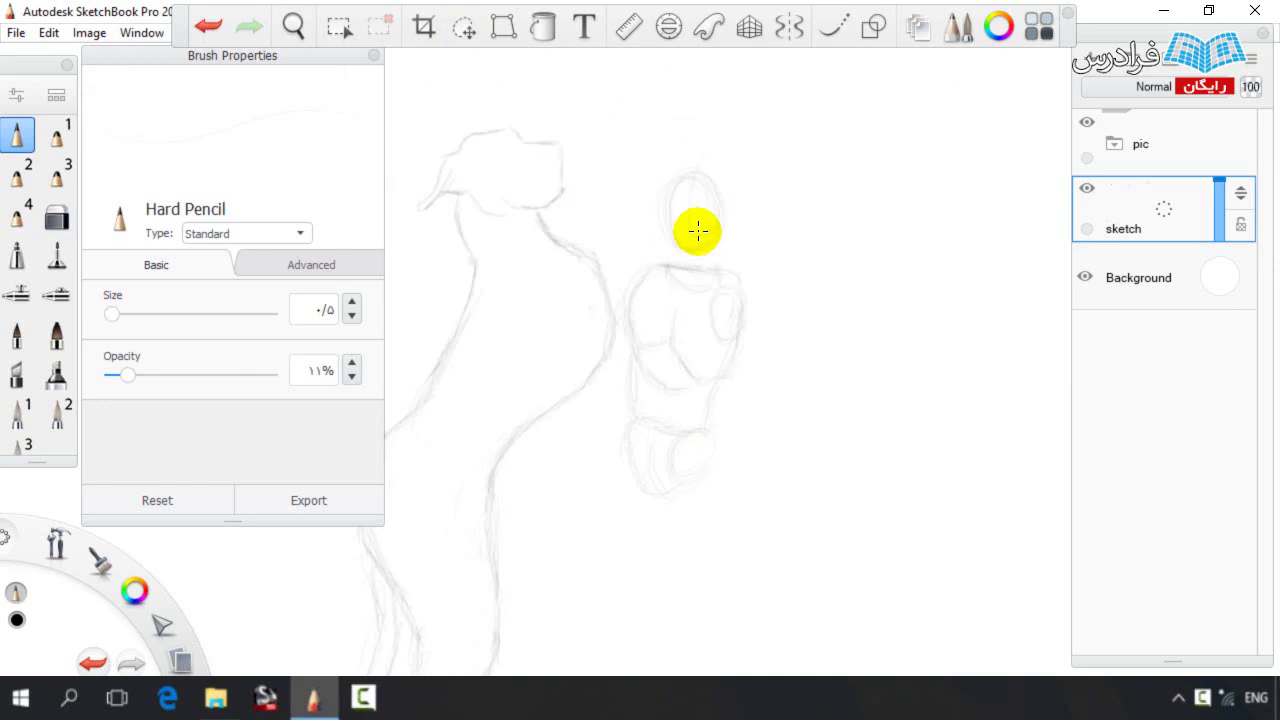
Sketch the person's near leg with a knee oval, shin and foot, then erase the foot and redraw it flatter
{"action": "key", "text": "space"}
{"action": "mouse_move", "coordinate": [706, 308]}
{"action": "left_mouse_down"}
{"action": "mouse_move", "coordinate": [711, 121]}
{"action": "mouse_move", "coordinate": [683, 418]}
{"action": "mouse_move", "coordinate": [698, 462]}
{"action": "left_mouse_up"}
{"action": "left_click_drag", "start_coordinate": [708, 272], "coordinate": [707, 452]}
{"action": "key", "text": "space"}
{"action": "mouse_move", "coordinate": [717, 430]}
{"action": "left_mouse_down"}
{"action": "mouse_move", "coordinate": [716, 325]}
{"action": "mouse_move", "coordinate": [697, 480]}
{"action": "left_mouse_up"}
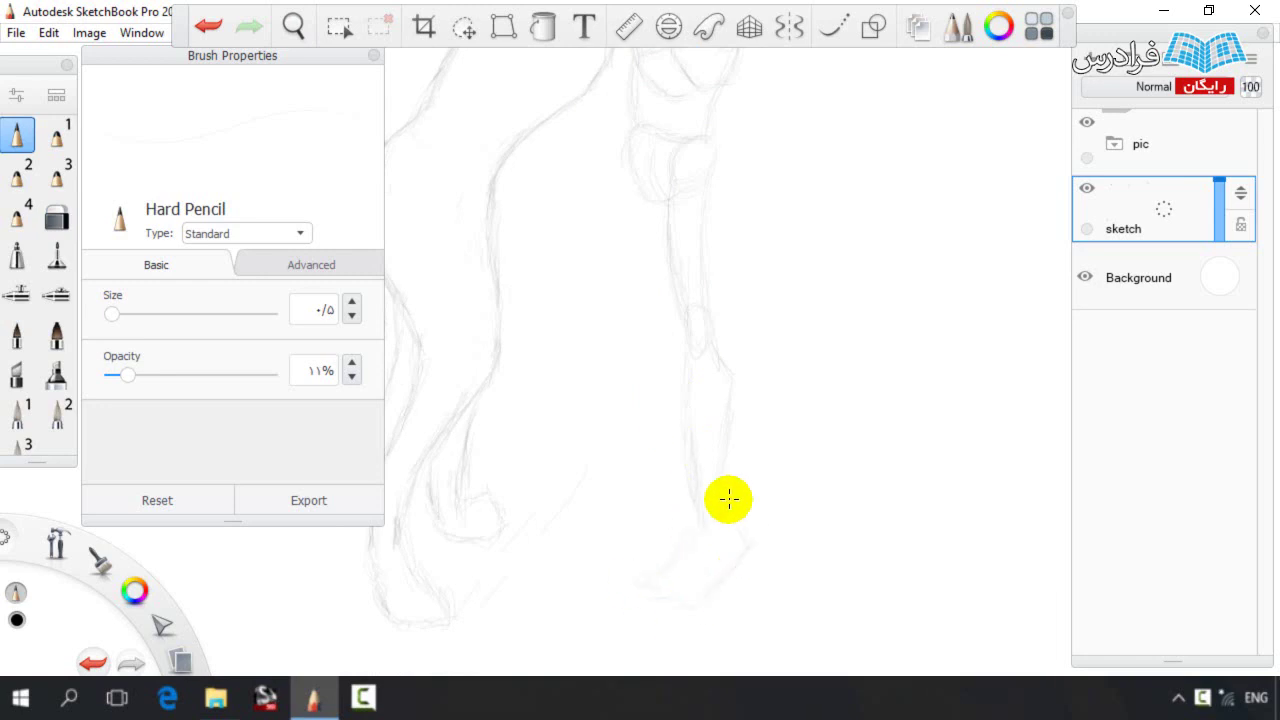
{"action": "key", "text": "e"}
{"action": "key", "text": "e"}
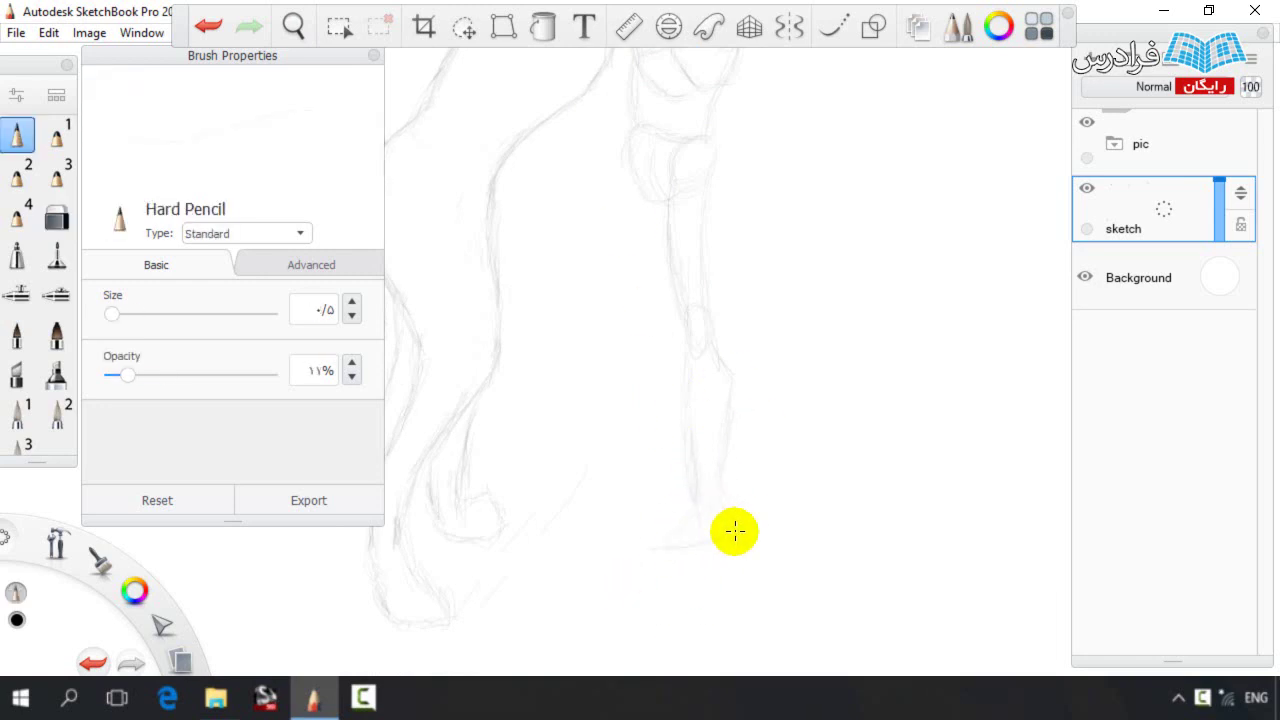
Sketch the person's far leg and the near arm reaching across the dog's body with an open hand
{"action": "mouse_move", "coordinate": [625, 177]}
{"action": "left_mouse_down"}
{"action": "mouse_move", "coordinate": [597, 242]}
{"action": "mouse_move", "coordinate": [626, 323]}
{"action": "mouse_move", "coordinate": [610, 373]}
{"action": "mouse_move", "coordinate": [626, 442]}
{"action": "mouse_move", "coordinate": [597, 481]}
{"action": "left_mouse_up"}
{"action": "key", "text": "space"}
{"action": "left_click_drag", "start_coordinate": [602, 400], "coordinate": [718, 280]}
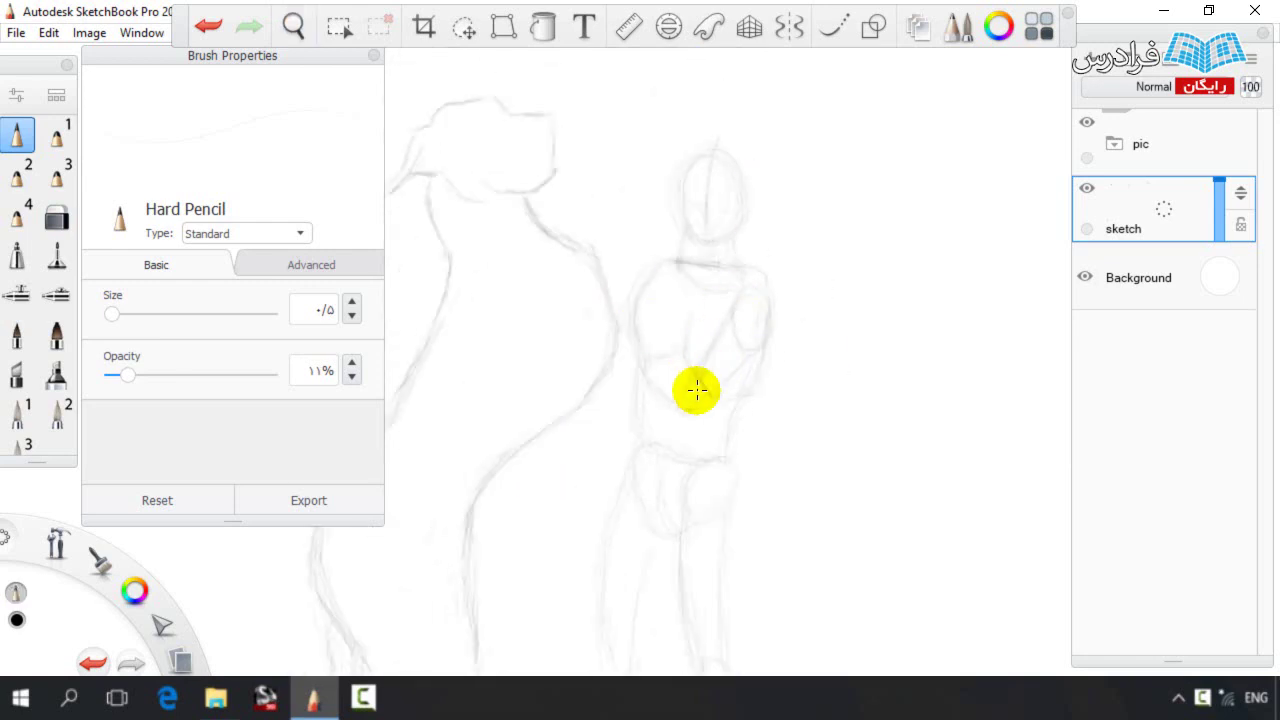
{"action": "key", "text": "e"}
{"action": "key", "text": "e"}
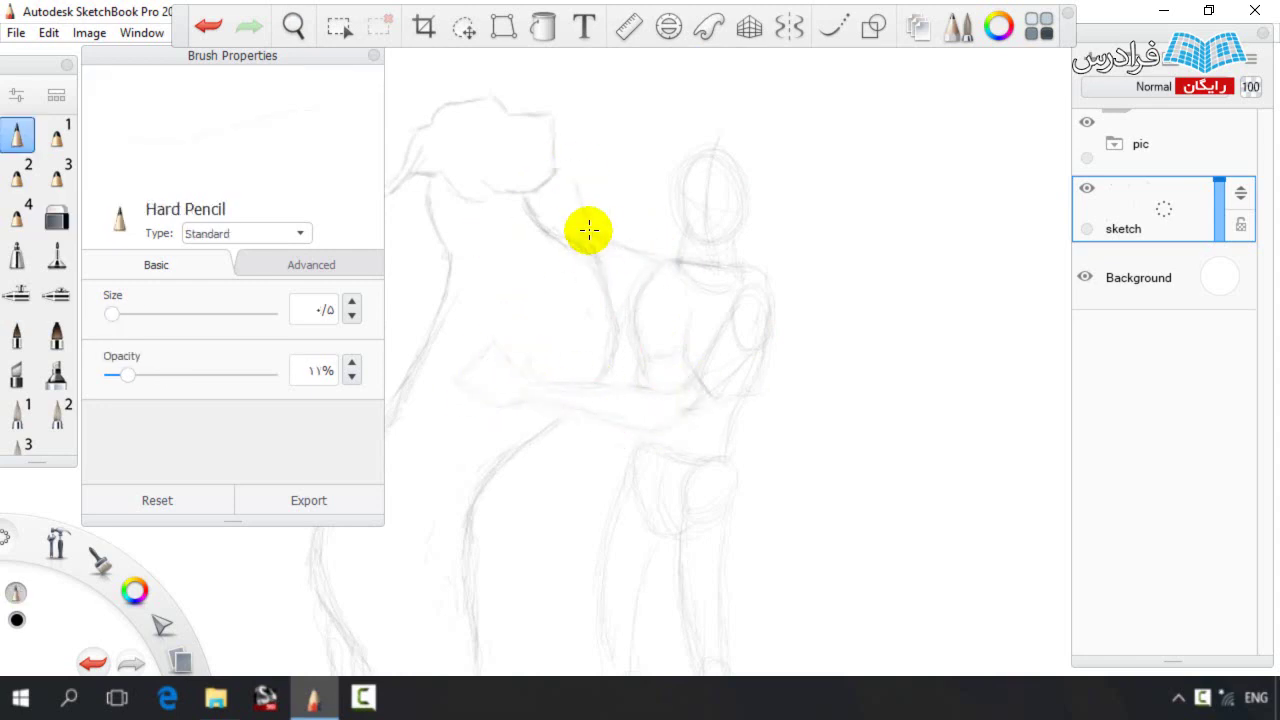
Sketch the person's far arm raised from the elbow, with its hand beside the dog's muzzle
{"action": "mouse_move", "coordinate": [561, 207]}
{"action": "left_mouse_down"}
{"action": "mouse_move", "coordinate": [591, 152]}
{"action": "mouse_move", "coordinate": [563, 140]}
{"action": "left_mouse_up"}
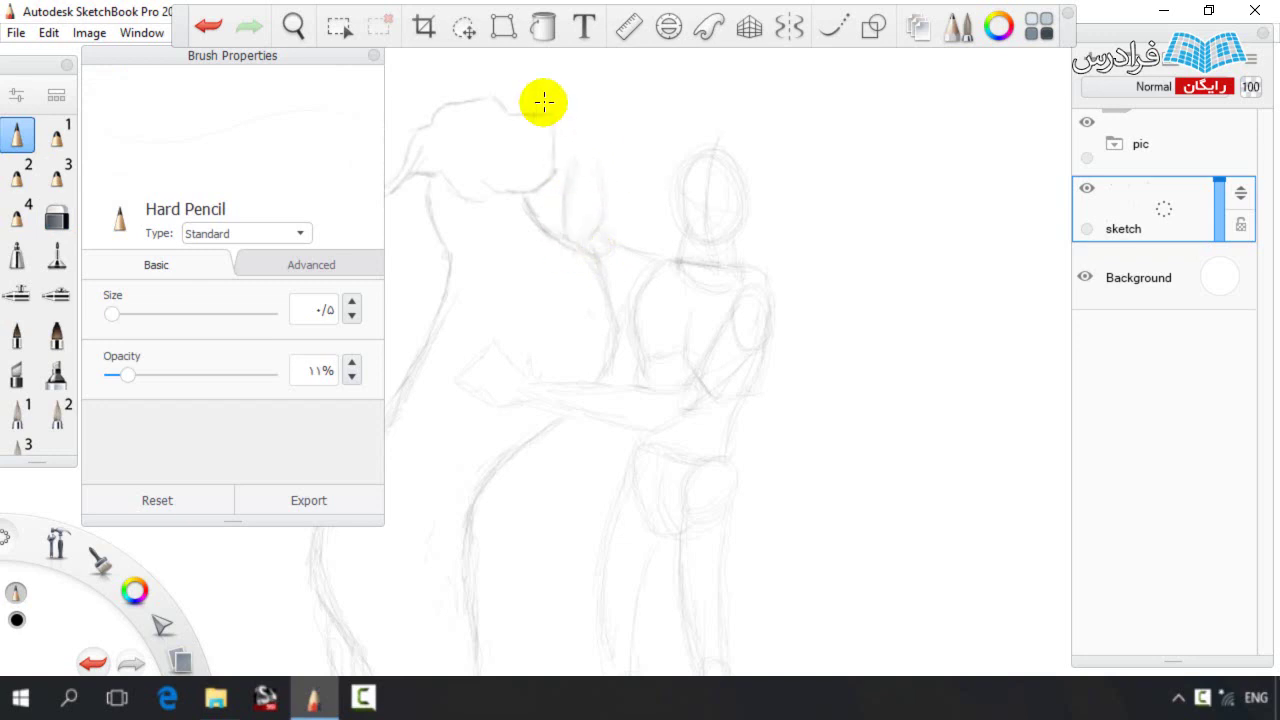
{"action": "key", "text": "space"}
{"action": "mouse_move", "coordinate": [637, 220]}
{"action": "left_mouse_down"}
{"action": "mouse_move", "coordinate": [680, 240]}
{"action": "mouse_move", "coordinate": [660, 269]}
{"action": "mouse_move", "coordinate": [742, 377]}
{"action": "left_mouse_up"}
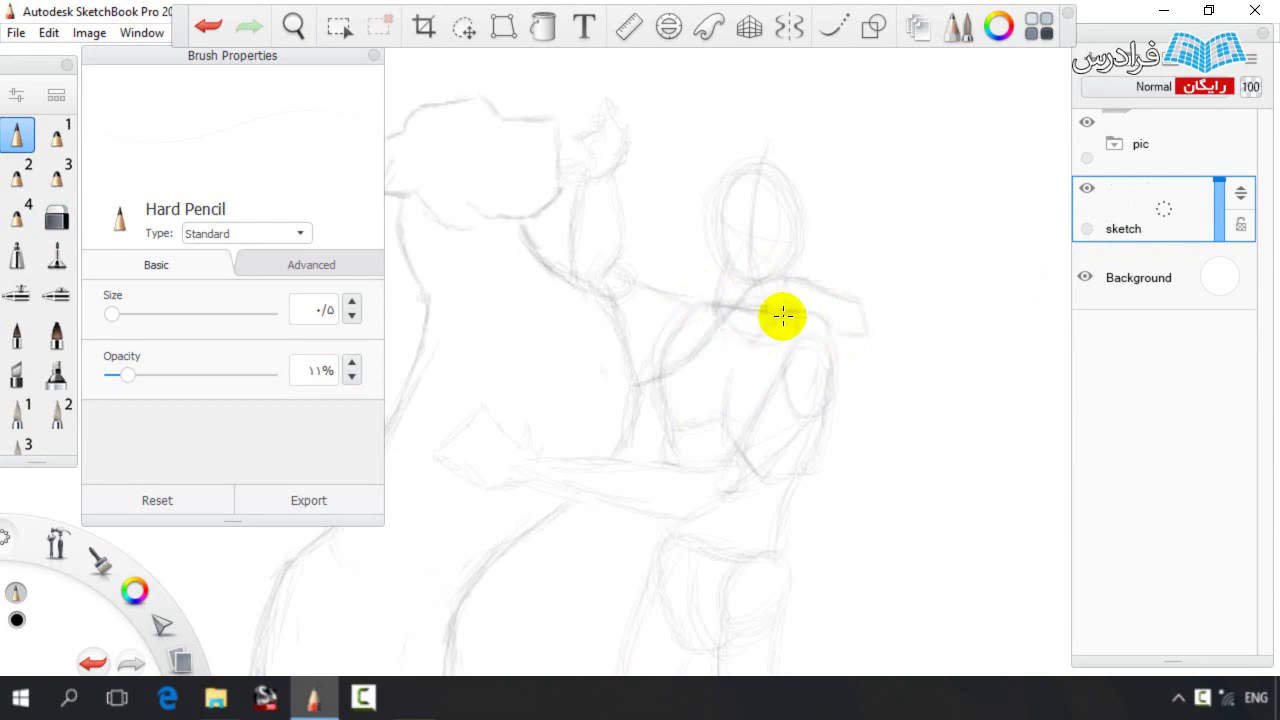
Draw the dog's foreleg resting over the person's shoulder and erase the chest lines that cross it
{"action": "key", "text": "e"}
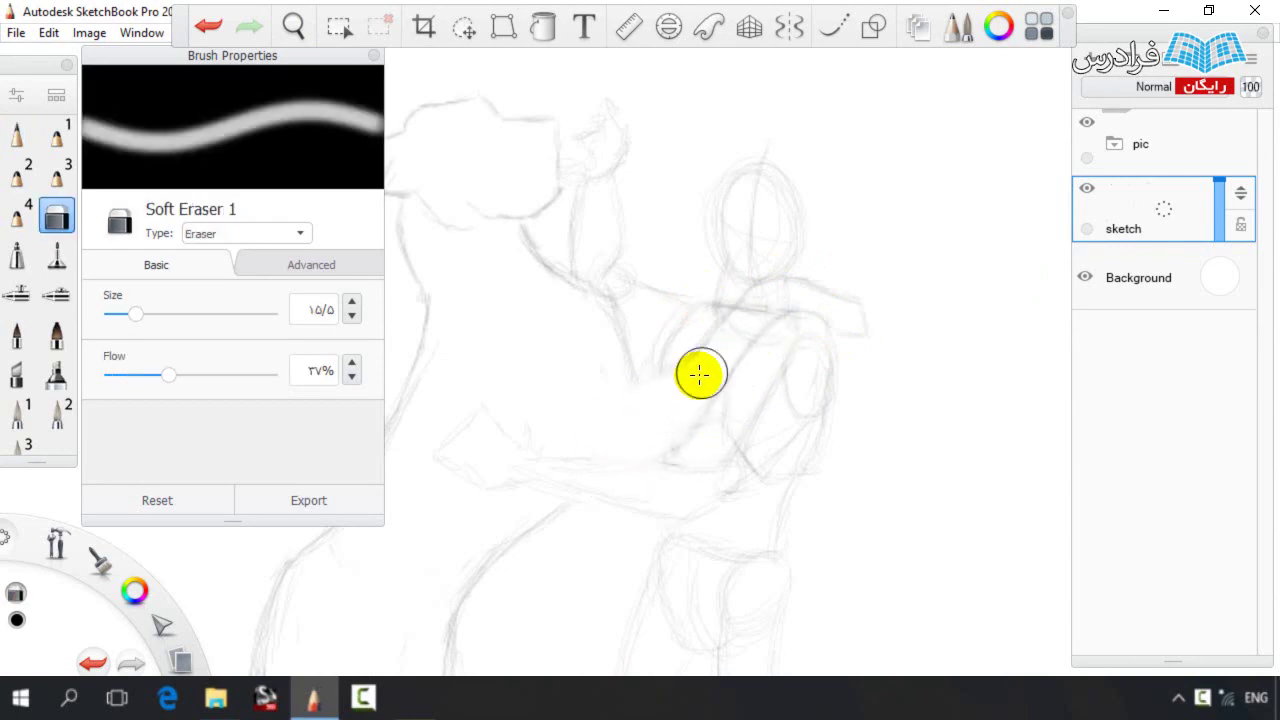
{"action": "key", "text": "e"}
{"action": "key", "text": "e"}
Lasso the whole dog-and-person sketch, move it up towards the reference photo, and deselect it
{"action": "key", "text": "space"}
{"action": "left_click_drag", "start_coordinate": [687, 305], "coordinate": [446, 400]}
{"action": "key", "text": "e"}
{"action": "key", "text": "v"}
{"action": "left_click_drag", "start_coordinate": [541, 553], "coordinate": [491, 576]}
{"action": "mouse_move", "coordinate": [559, 347]}
{"action": "left_mouse_down"}
{"action": "mouse_move", "coordinate": [543, 503]}
{"action": "mouse_move", "coordinate": [726, 240]}
{"action": "mouse_move", "coordinate": [711, 383]}
{"action": "mouse_move", "coordinate": [628, 311]}
{"action": "left_mouse_up"}
{"action": "key", "text": "space"}
{"action": "key", "text": "ctrl+d"}
Raise the pencil opacity to 34% and darken the person's head outline, face guidelines and neck
{"action": "left_click_drag", "start_coordinate": [128, 375], "coordinate": [165, 376]}
{"action": "key", "text": "space"}
{"action": "mouse_move", "coordinate": [549, 314]}
{"action": "left_mouse_down"}
{"action": "mouse_move", "coordinate": [731, 434]}
{"action": "mouse_move", "coordinate": [616, 482]}
{"action": "left_mouse_up"}
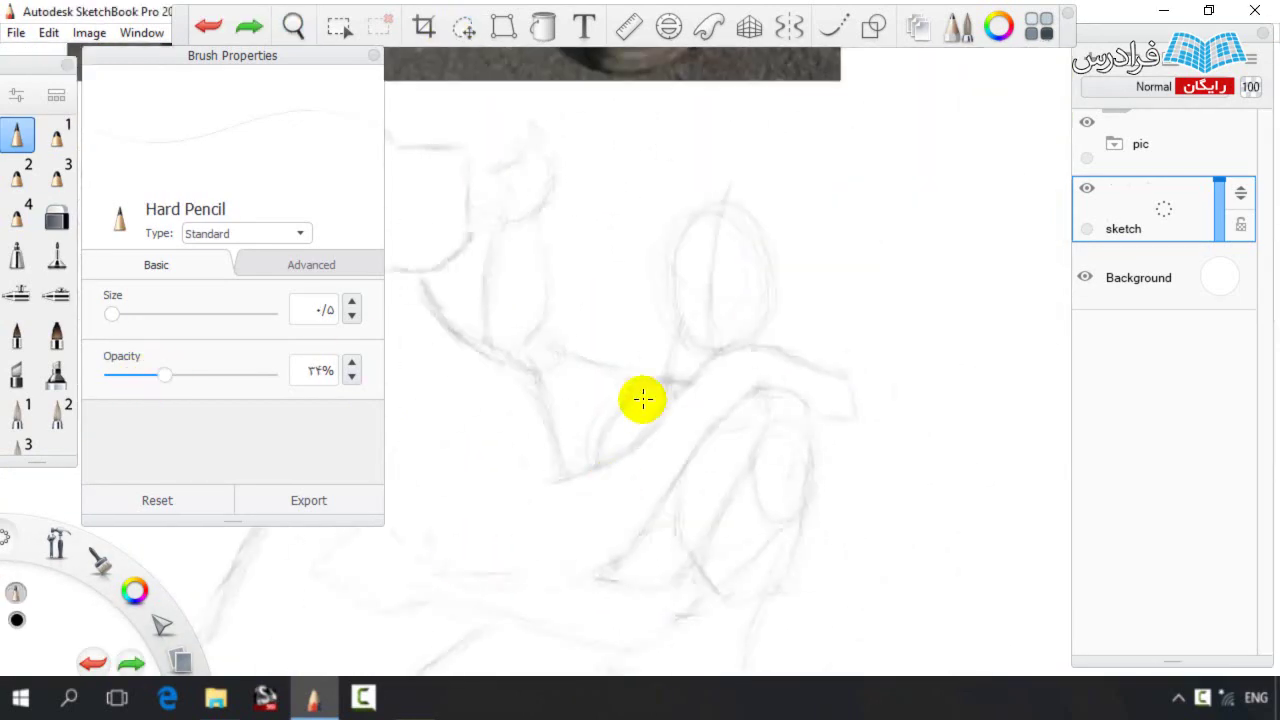
{"action": "mouse_move", "coordinate": [666, 309]}
{"action": "left_mouse_down"}
{"action": "mouse_move", "coordinate": [686, 229]}
{"action": "mouse_move", "coordinate": [737, 321]}
{"action": "mouse_move", "coordinate": [761, 227]}
{"action": "mouse_move", "coordinate": [710, 338]}
{"action": "left_mouse_up"}
{"action": "left_click_drag", "start_coordinate": [675, 262], "coordinate": [737, 307]}
{"action": "key", "text": "space"}
{"action": "mouse_move", "coordinate": [656, 380]}
{"action": "left_mouse_down"}
{"action": "mouse_move", "coordinate": [664, 271]}
{"action": "mouse_move", "coordinate": [620, 294]}
{"action": "mouse_move", "coordinate": [599, 356]}
{"action": "left_mouse_up"}
{"action": "left_click_drag", "start_coordinate": [777, 285], "coordinate": [820, 321]}
Darken the person's ribcage outline and the shoulder line running to the far arm's elbow
{"action": "key", "text": "space"}
{"action": "left_click_drag", "start_coordinate": [808, 322], "coordinate": [722, 242]}
{"action": "mouse_move", "coordinate": [731, 237]}
{"action": "left_mouse_down"}
{"action": "mouse_move", "coordinate": [739, 353]}
{"action": "mouse_move", "coordinate": [677, 435]}
{"action": "mouse_move", "coordinate": [628, 427]}
{"action": "left_mouse_up"}
{"action": "key", "text": "space"}
{"action": "mouse_move", "coordinate": [538, 205]}
{"action": "left_mouse_down"}
{"action": "mouse_move", "coordinate": [574, 246]}
{"action": "mouse_move", "coordinate": [660, 423]}
{"action": "left_mouse_up"}
{"action": "mouse_move", "coordinate": [711, 404]}
{"action": "left_mouse_down"}
{"action": "mouse_move", "coordinate": [671, 403]}
{"action": "mouse_move", "coordinate": [634, 440]}
{"action": "left_mouse_up"}
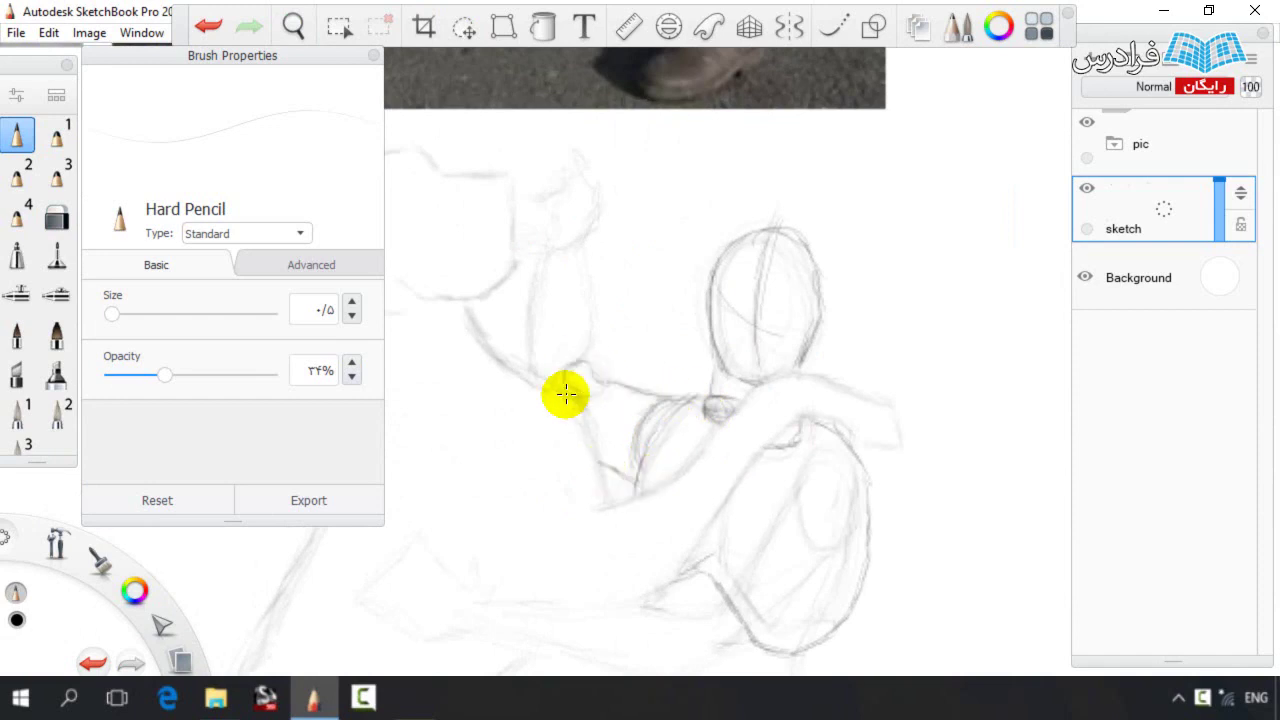
Darken the person's raised far arm with its elbow joint, forearm and hand beside the muzzle
{"action": "left_click_drag", "start_coordinate": [599, 330], "coordinate": [595, 262]}
{"action": "key", "text": "space"}
{"action": "left_click_drag", "start_coordinate": [543, 277], "coordinate": [566, 349]}
{"action": "left_click_drag", "start_coordinate": [557, 440], "coordinate": [600, 310]}
{"action": "left_click_drag", "start_coordinate": [600, 244], "coordinate": [577, 329]}
Define the person's near shoulder with an oval and darken the upper arm's outlines
{"action": "key", "text": "space"}
{"action": "left_click_drag", "start_coordinate": [688, 349], "coordinate": [533, 14]}
{"action": "left_click_drag", "start_coordinate": [658, 259], "coordinate": [719, 209]}
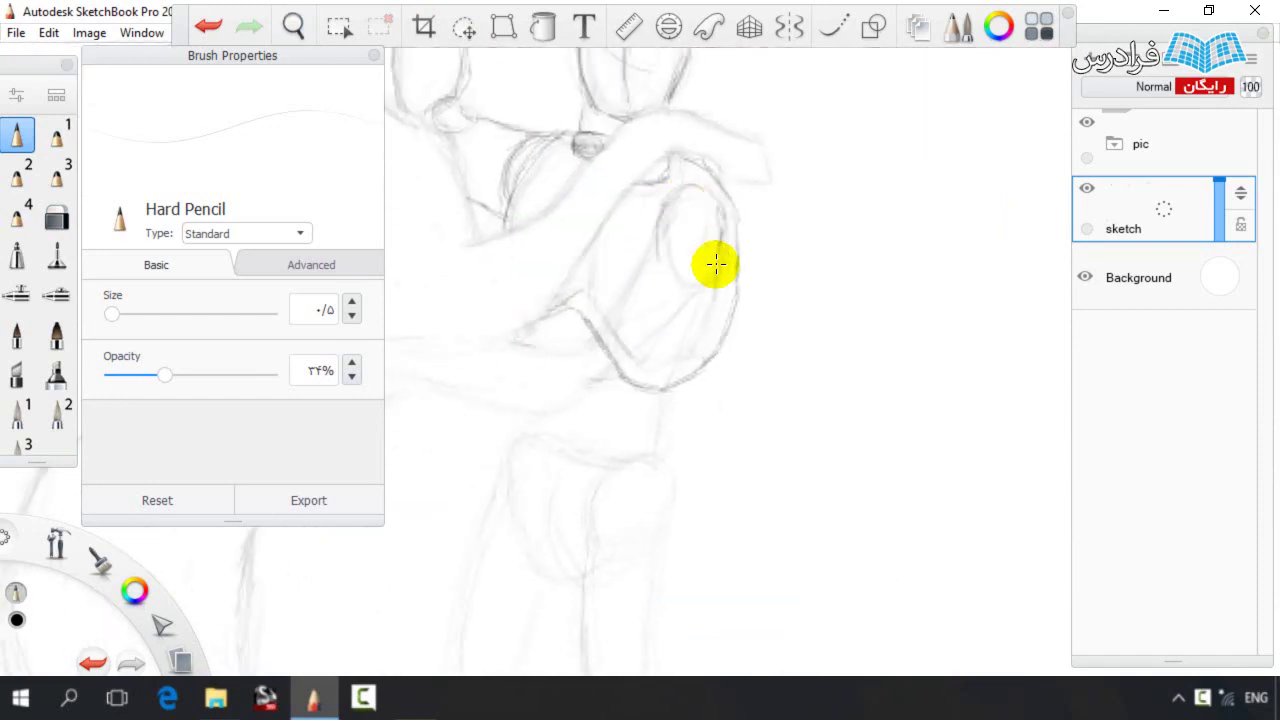
{"action": "left_click_drag", "start_coordinate": [703, 292], "coordinate": [590, 385]}
{"action": "mouse_move", "coordinate": [660, 245]}
{"action": "left_mouse_down"}
{"action": "mouse_move", "coordinate": [711, 274]}
{"action": "mouse_move", "coordinate": [751, 225]}
{"action": "left_mouse_up"}
Erase the ribcage line crossing the near elbow and draw a circle for the elbow joint
{"action": "key", "text": "space"}
{"action": "key", "text": "e"}
{"action": "mouse_move", "coordinate": [692, 300]}
{"action": "left_mouse_down"}
{"action": "mouse_move", "coordinate": [766, 305]}
{"action": "mouse_move", "coordinate": [695, 313]}
{"action": "mouse_move", "coordinate": [757, 210]}
{"action": "mouse_move", "coordinate": [717, 264]}
{"action": "mouse_move", "coordinate": [803, 276]}
{"action": "mouse_move", "coordinate": [695, 363]}
{"action": "mouse_move", "coordinate": [666, 328]}
{"action": "left_mouse_up"}
{"action": "key", "text": "e"}
{"action": "left_click_drag", "start_coordinate": [682, 315], "coordinate": [696, 356]}
Darken the upper and lower contours of the person's near forearm out to the hand
{"action": "key", "text": "space"}
{"action": "left_click_drag", "start_coordinate": [613, 271], "coordinate": [702, 318]}
{"action": "left_click_drag", "start_coordinate": [746, 361], "coordinate": [695, 347]}
{"action": "mouse_move", "coordinate": [774, 417]}
{"action": "left_mouse_down"}
{"action": "mouse_move", "coordinate": [620, 411]}
{"action": "mouse_move", "coordinate": [582, 378]}
{"action": "left_mouse_up"}
{"action": "mouse_move", "coordinate": [697, 347]}
{"action": "left_mouse_down"}
{"action": "mouse_move", "coordinate": [535, 328]}
{"action": "mouse_move", "coordinate": [557, 359]}
{"action": "mouse_move", "coordinate": [455, 360]}
{"action": "left_mouse_up"}
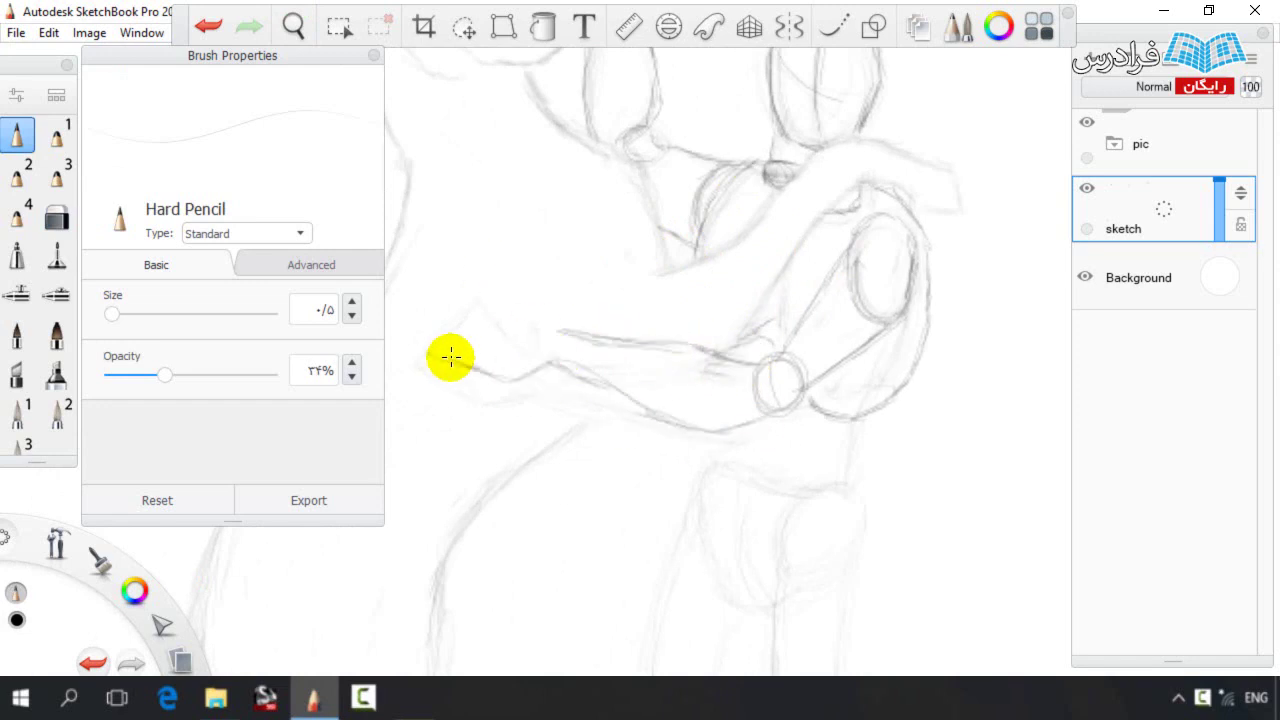
Darken the person's waist and pelvis and mark the near hip joint with a circle
{"action": "scroll", "coordinate": [528, 271], "scroll_direction": "down", "scroll_amount": 2}
{"action": "mouse_move", "coordinate": [685, 390]}
{"action": "left_mouse_down"}
{"action": "mouse_move", "coordinate": [700, 363]}
{"action": "mouse_move", "coordinate": [689, 377]}
{"action": "mouse_move", "coordinate": [650, 327]}
{"action": "left_mouse_up"}
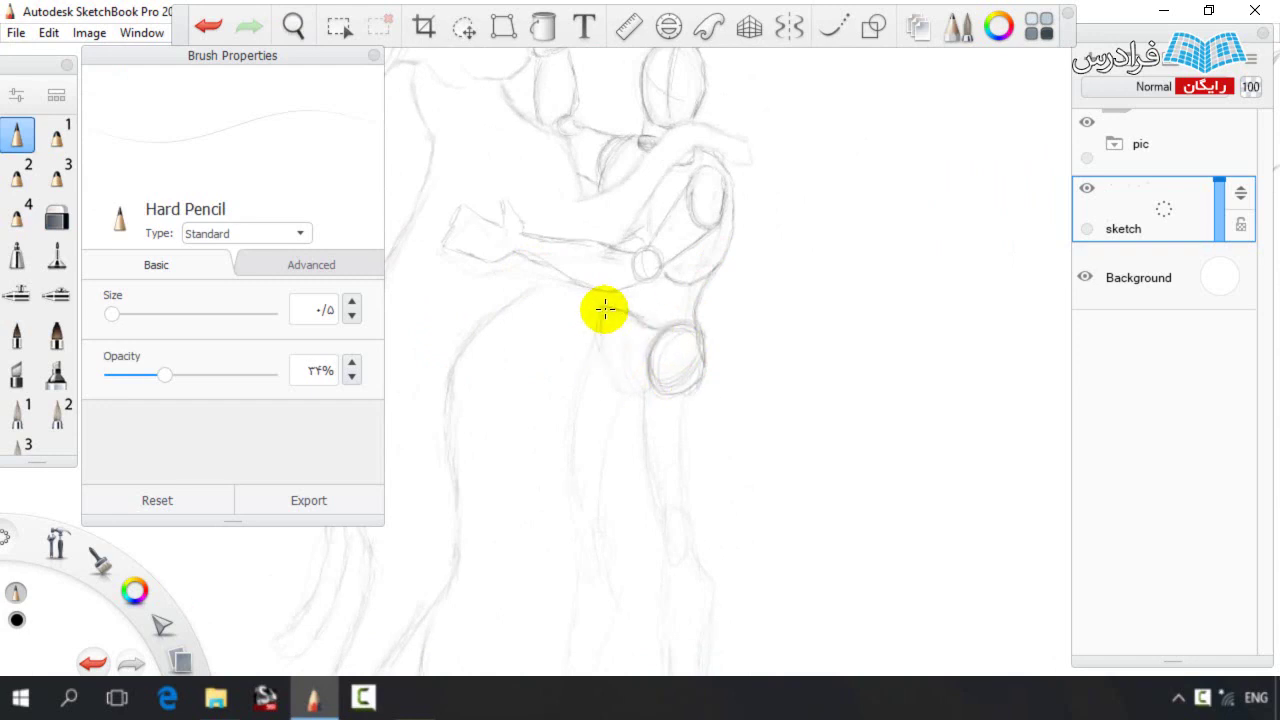
{"action": "mouse_move", "coordinate": [660, 398]}
{"action": "left_mouse_down"}
{"action": "mouse_move", "coordinate": [620, 306]}
{"action": "mouse_move", "coordinate": [625, 236]}
{"action": "mouse_move", "coordinate": [640, 219]}
{"action": "mouse_move", "coordinate": [628, 404]}
{"action": "left_mouse_up"}
Darken the person's near leg, outlining the thigh, knee oval, calf and foot
{"action": "key", "text": "space"}
{"action": "left_click_drag", "start_coordinate": [700, 312], "coordinate": [672, 104]}
{"action": "left_click_drag", "start_coordinate": [676, 168], "coordinate": [656, 298]}
{"action": "left_click_drag", "start_coordinate": [612, 202], "coordinate": [642, 335]}
{"action": "left_click_drag", "start_coordinate": [671, 195], "coordinate": [660, 290]}
{"action": "mouse_move", "coordinate": [638, 314]}
{"action": "left_mouse_down"}
{"action": "mouse_move", "coordinate": [667, 364]}
{"action": "mouse_move", "coordinate": [680, 471]}
{"action": "left_mouse_up"}
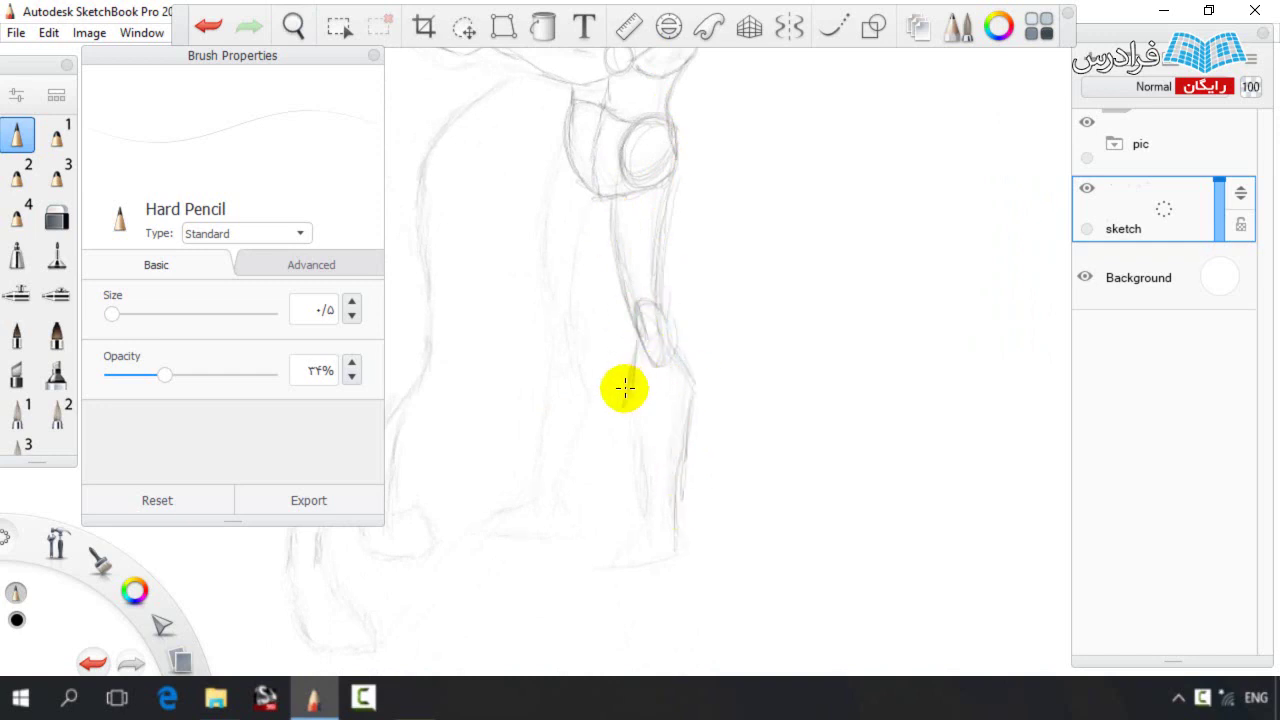
{"action": "left_click_drag", "start_coordinate": [629, 383], "coordinate": [648, 510]}
{"action": "left_click_drag", "start_coordinate": [607, 585], "coordinate": [673, 572]}
Darken the person's far leg, outlining the thigh, knee oval, shin and foot
{"action": "key", "text": "space"}
{"action": "mouse_move", "coordinate": [683, 262]}
{"action": "left_mouse_down"}
{"action": "mouse_move", "coordinate": [675, 382]}
{"action": "mouse_move", "coordinate": [653, 295]}
{"action": "left_mouse_up"}
{"action": "left_click_drag", "start_coordinate": [640, 157], "coordinate": [617, 263]}
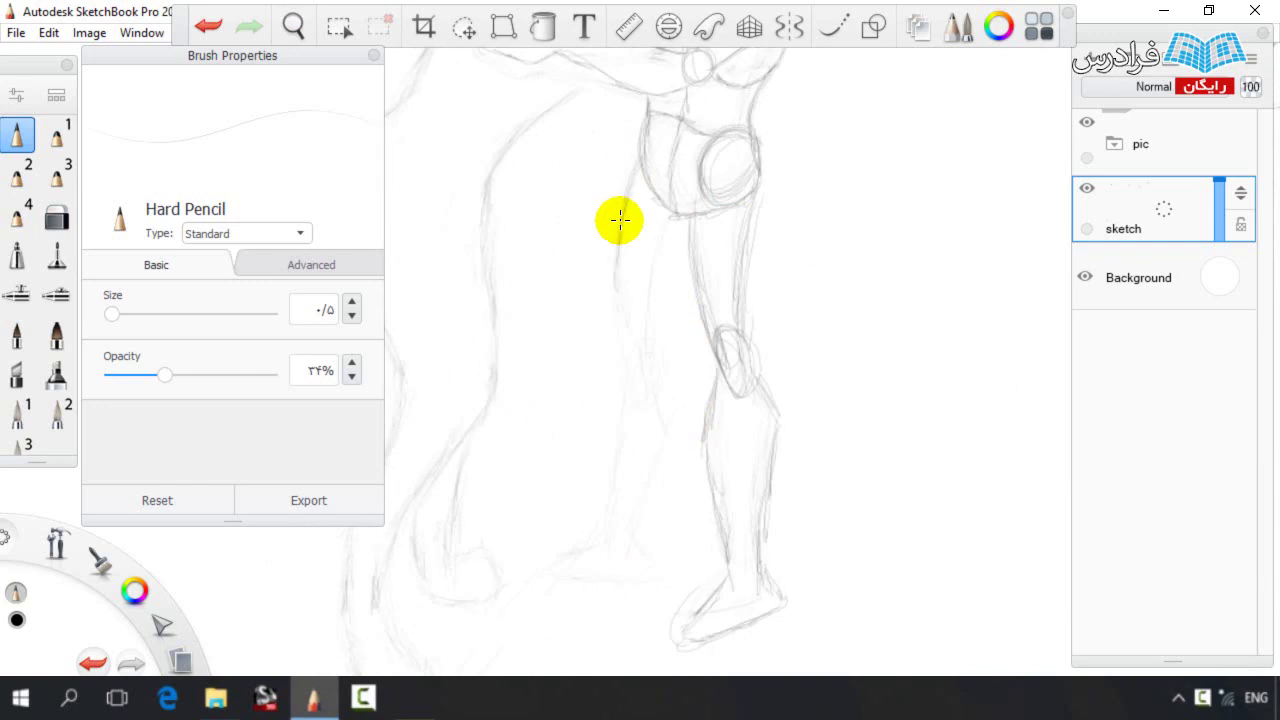
{"action": "left_click_drag", "start_coordinate": [682, 221], "coordinate": [646, 330]}
{"action": "mouse_move", "coordinate": [631, 386]}
{"action": "left_mouse_down"}
{"action": "mouse_move", "coordinate": [643, 352]}
{"action": "mouse_move", "coordinate": [622, 558]}
{"action": "left_mouse_up"}
{"action": "key", "text": "space"}
{"action": "mouse_move", "coordinate": [610, 405]}
{"action": "left_mouse_down"}
{"action": "mouse_move", "coordinate": [605, 560]}
{"action": "mouse_move", "coordinate": [611, 294]}
{"action": "left_mouse_up"}
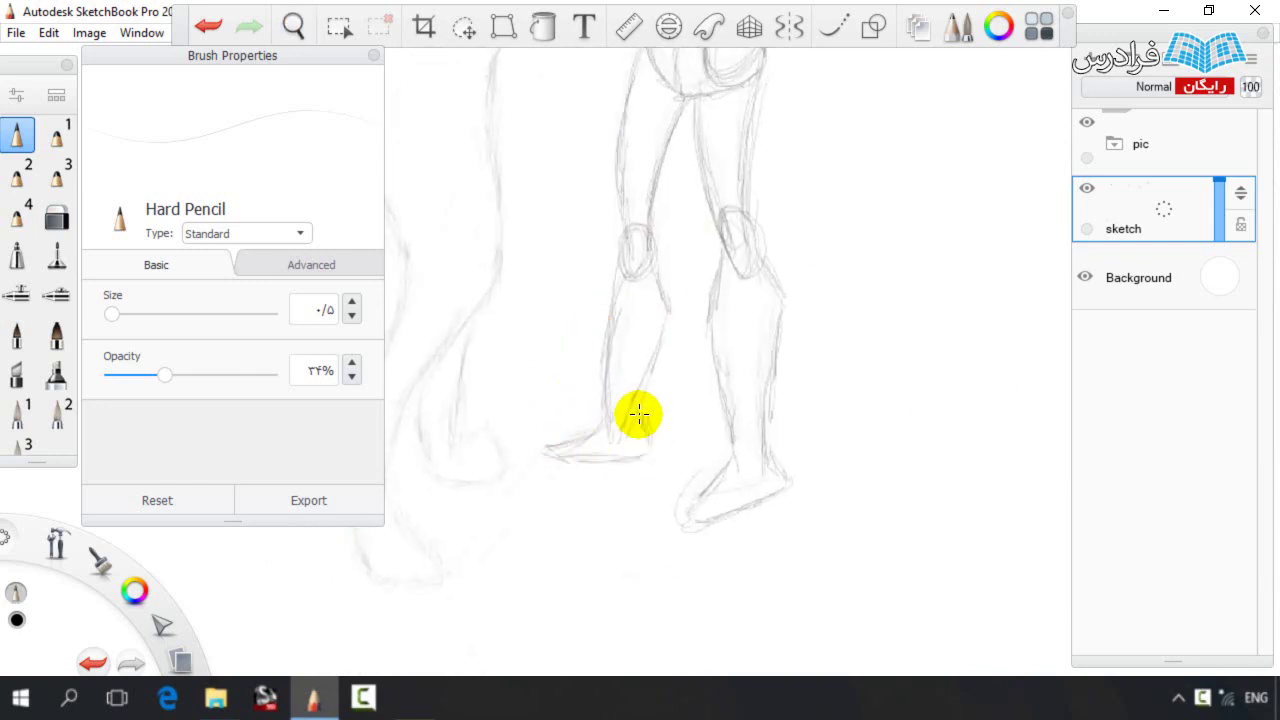
Lasso the person's legs, rotate them slightly so the feet swing away from the dog, and deselect them
{"action": "scroll", "coordinate": [580, 362], "scroll_direction": "down", "scroll_amount": 3}
{"action": "scroll", "coordinate": [575, 365], "scroll_direction": "up", "scroll_amount": 2}
{"action": "scroll", "coordinate": [636, 366], "scroll_direction": "up", "scroll_amount": 3}
{"action": "key", "text": "space"}
{"action": "left_click_drag", "start_coordinate": [694, 377], "coordinate": [689, 263]}
{"action": "key", "text": "v"}
{"action": "mouse_move", "coordinate": [593, 626]}
{"action": "left_mouse_down"}
{"action": "mouse_move", "coordinate": [567, 586]}
{"action": "mouse_move", "coordinate": [701, 261]}
{"action": "mouse_move", "coordinate": [600, 625]}
{"action": "left_mouse_up"}
{"action": "left_click_drag", "start_coordinate": [785, 392], "coordinate": [784, 370]}
{"action": "left_click_drag", "start_coordinate": [724, 384], "coordinate": [752, 388]}
{"action": "left_click", "coordinate": [738, 278]}
{"action": "mouse_move", "coordinate": [738, 280]}
{"action": "left_mouse_down"}
{"action": "mouse_move", "coordinate": [734, 580]}
{"action": "mouse_move", "coordinate": [731, 363]}
{"action": "mouse_move", "coordinate": [757, 251]}
{"action": "mouse_move", "coordinate": [894, 425]}
{"action": "mouse_move", "coordinate": [891, 406]}
{"action": "mouse_move", "coordinate": [851, 409]}
{"action": "mouse_move", "coordinate": [908, 406]}
{"action": "mouse_move", "coordinate": [868, 410]}
{"action": "mouse_move", "coordinate": [836, 314]}
{"action": "left_mouse_up"}
{"action": "key", "text": "space"}
{"action": "mouse_move", "coordinate": [737, 532]}
{"action": "left_mouse_down"}
{"action": "mouse_move", "coordinate": [861, 524]}
{"action": "mouse_move", "coordinate": [729, 530]}
{"action": "left_mouse_up"}
{"action": "mouse_move", "coordinate": [919, 424]}
{"action": "left_mouse_down"}
{"action": "mouse_move", "coordinate": [962, 421]}
{"action": "mouse_move", "coordinate": [903, 425]}
{"action": "left_mouse_up"}
{"action": "left_click_drag", "start_coordinate": [985, 437], "coordinate": [983, 435]}
{"action": "key", "text": "Escape"}
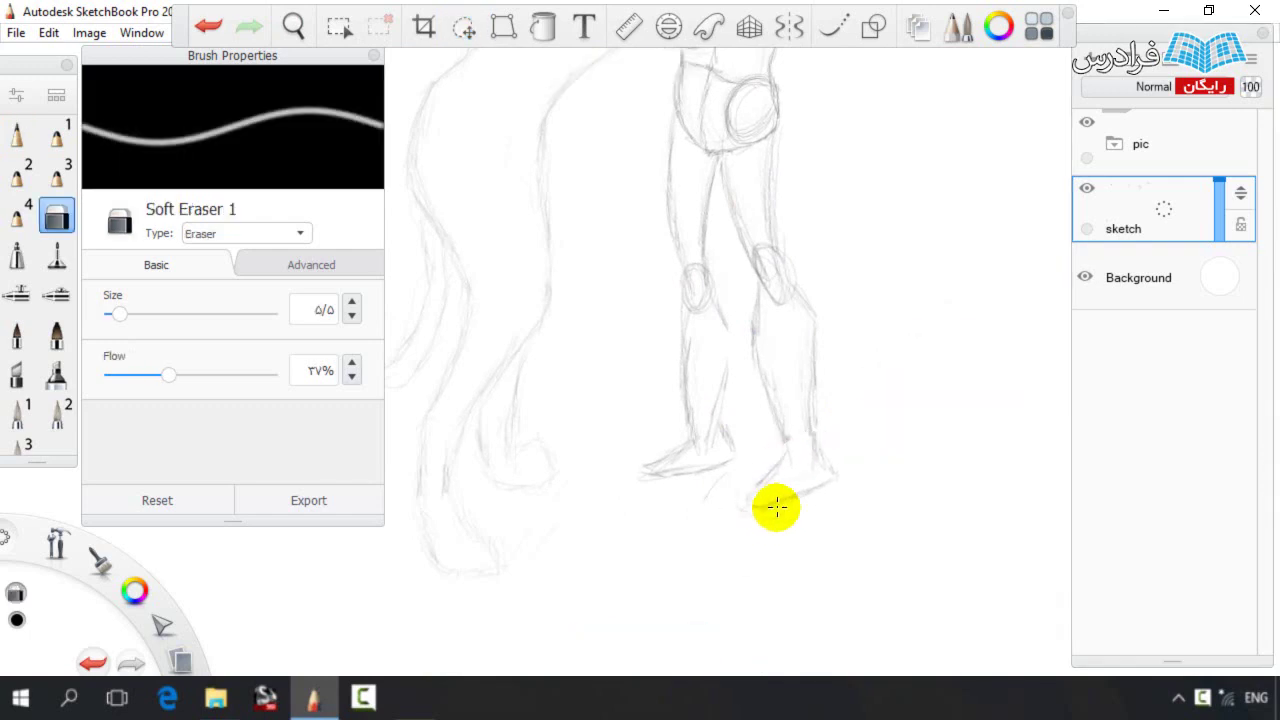
Erase the toe end of the person's near foot and redraw it with the pencil
{"action": "left_click_drag", "start_coordinate": [777, 477], "coordinate": [748, 503]}
{"action": "mouse_move", "coordinate": [748, 510]}
{"action": "left_mouse_down"}
{"action": "mouse_move", "coordinate": [800, 501]}
{"action": "mouse_move", "coordinate": [736, 506]}
{"action": "left_mouse_up"}
{"action": "scroll", "coordinate": [725, 440], "scroll_direction": "down", "scroll_amount": 3}
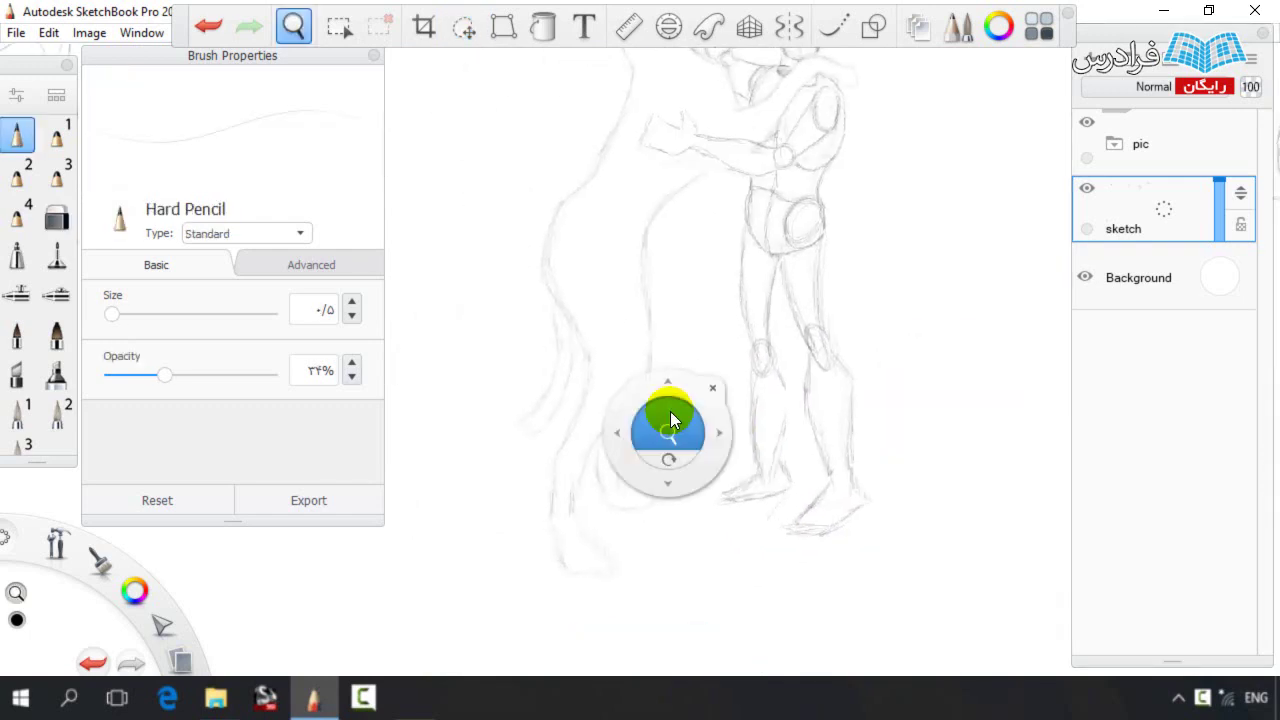
{"action": "scroll", "coordinate": [613, 452], "scroll_direction": "up", "scroll_amount": 3}
Darken the dog's far hind leg and thigh front, and trace the belly line up to the person's forearm
{"action": "key", "text": "e"}
{"action": "key", "text": "e"}
{"action": "key", "text": "space"}
{"action": "left_click_drag", "start_coordinate": [651, 247], "coordinate": [638, 340]}
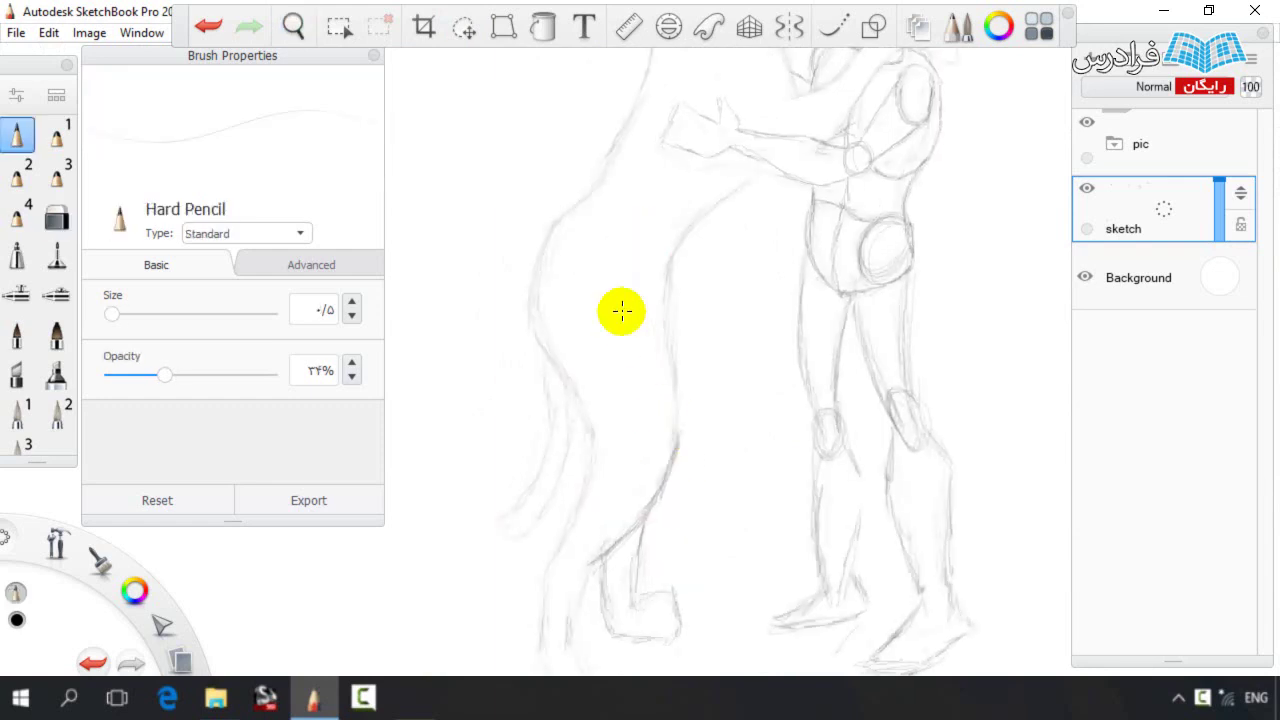
{"action": "mouse_move", "coordinate": [675, 419]}
{"action": "left_mouse_down"}
{"action": "mouse_move", "coordinate": [660, 298]}
{"action": "mouse_move", "coordinate": [683, 229]}
{"action": "mouse_move", "coordinate": [772, 170]}
{"action": "left_mouse_up"}
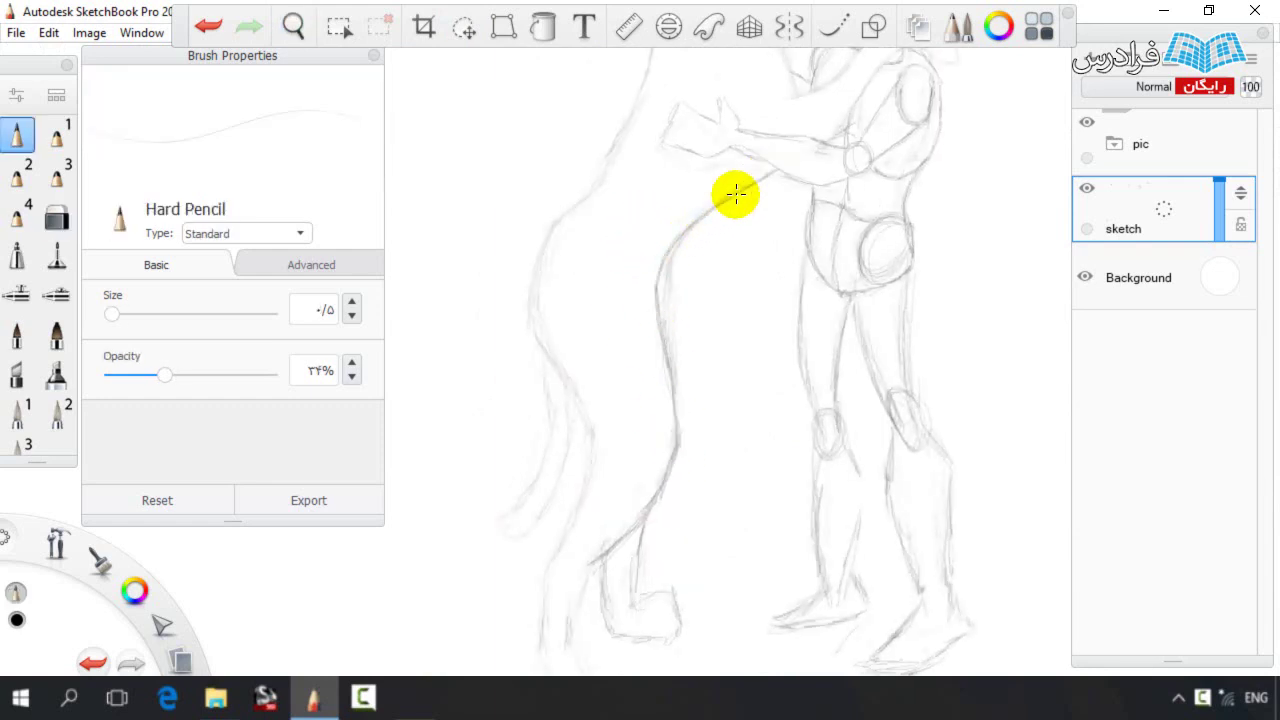
Darken the dog's far hind paw and outline the near hind lower leg and paw
{"action": "key", "text": "space"}
{"action": "left_click_drag", "start_coordinate": [684, 405], "coordinate": [666, 241]}
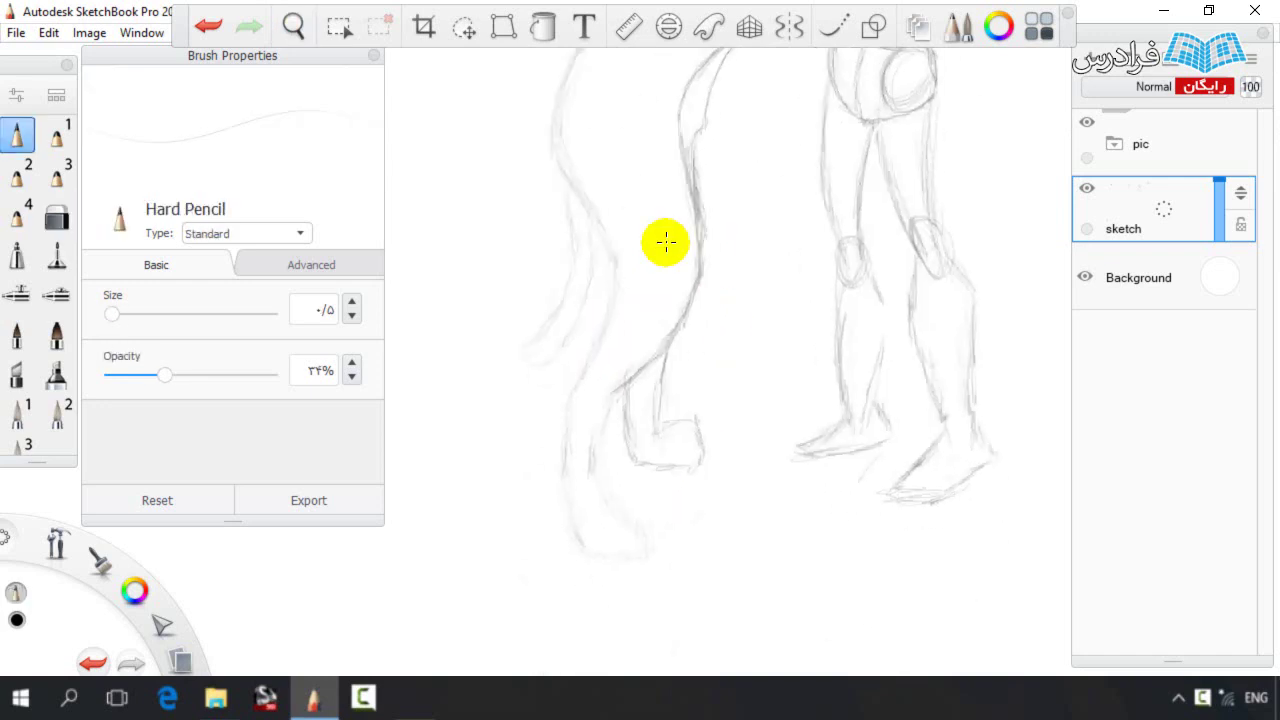
{"action": "left_click_drag", "start_coordinate": [704, 454], "coordinate": [632, 463]}
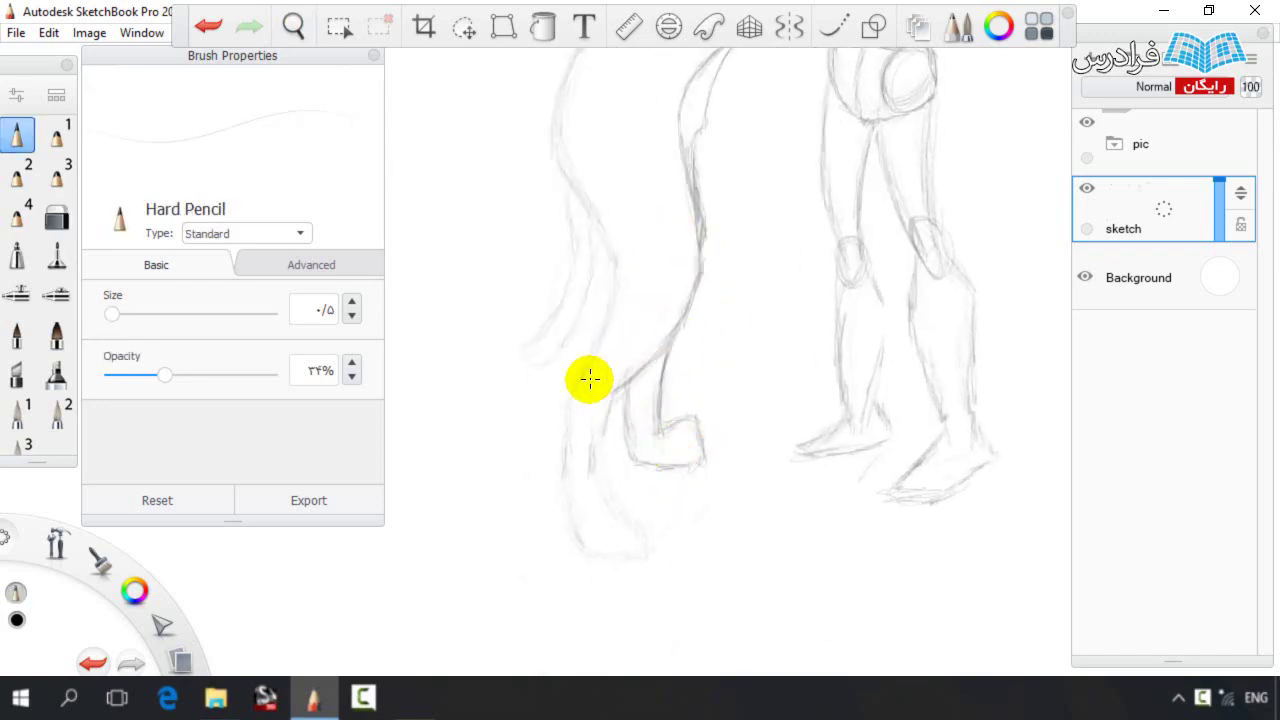
{"action": "left_click_drag", "start_coordinate": [618, 380], "coordinate": [586, 450]}
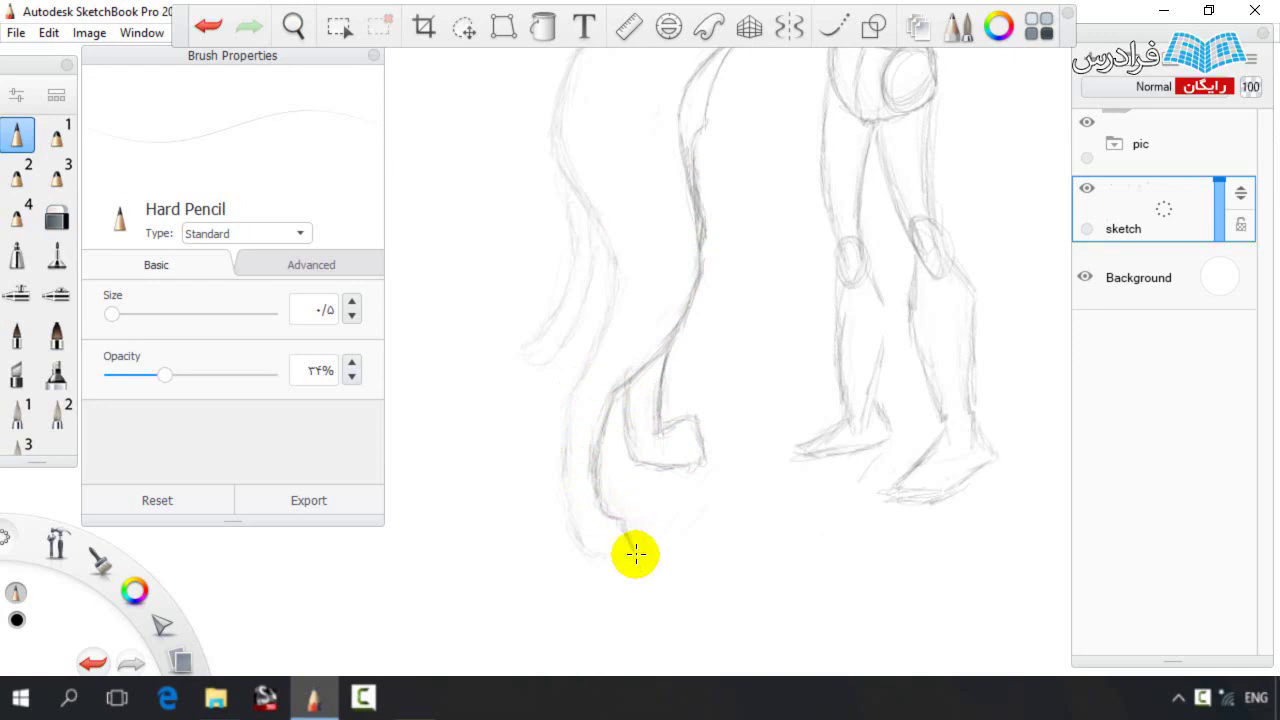
{"action": "left_click_drag", "start_coordinate": [571, 530], "coordinate": [592, 574]}
{"action": "left_click_drag", "start_coordinate": [566, 418], "coordinate": [564, 498]}
Darken the dog's rear contour from the near thigh over the rump and back up to the neck
{"action": "left_click_drag", "start_coordinate": [542, 272], "coordinate": [547, 392]}
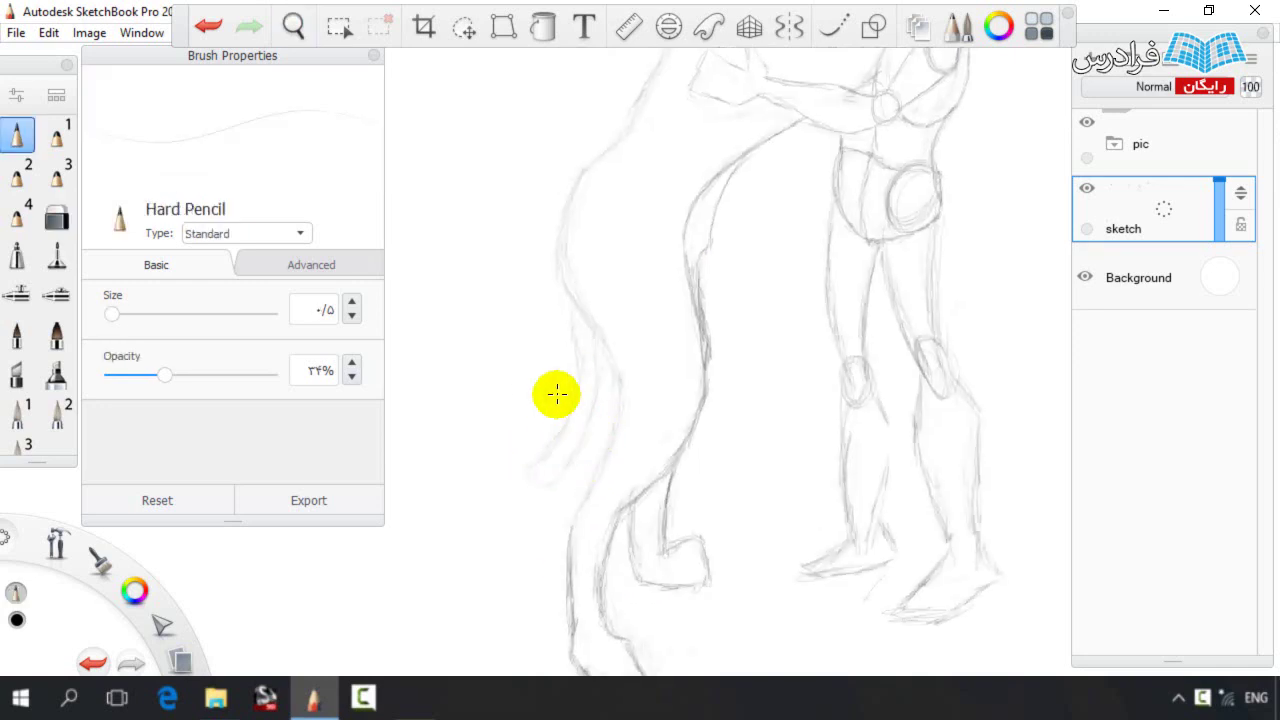
{"action": "scroll", "coordinate": [597, 380], "scroll_direction": "up", "scroll_amount": 3}
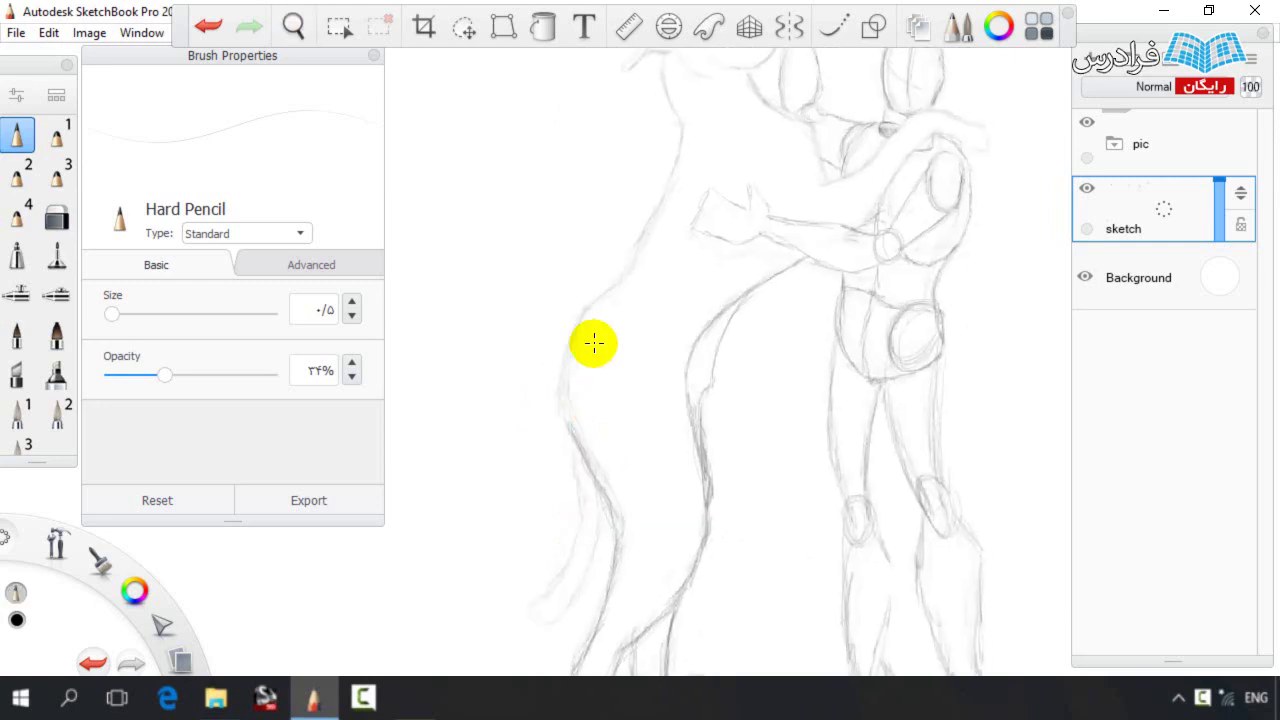
{"action": "key", "text": "space"}
{"action": "mouse_move", "coordinate": [571, 435]}
{"action": "left_mouse_down"}
{"action": "mouse_move", "coordinate": [586, 310]}
{"action": "mouse_move", "coordinate": [555, 441]}
{"action": "mouse_move", "coordinate": [635, 283]}
{"action": "mouse_move", "coordinate": [628, 230]}
{"action": "left_mouse_up"}
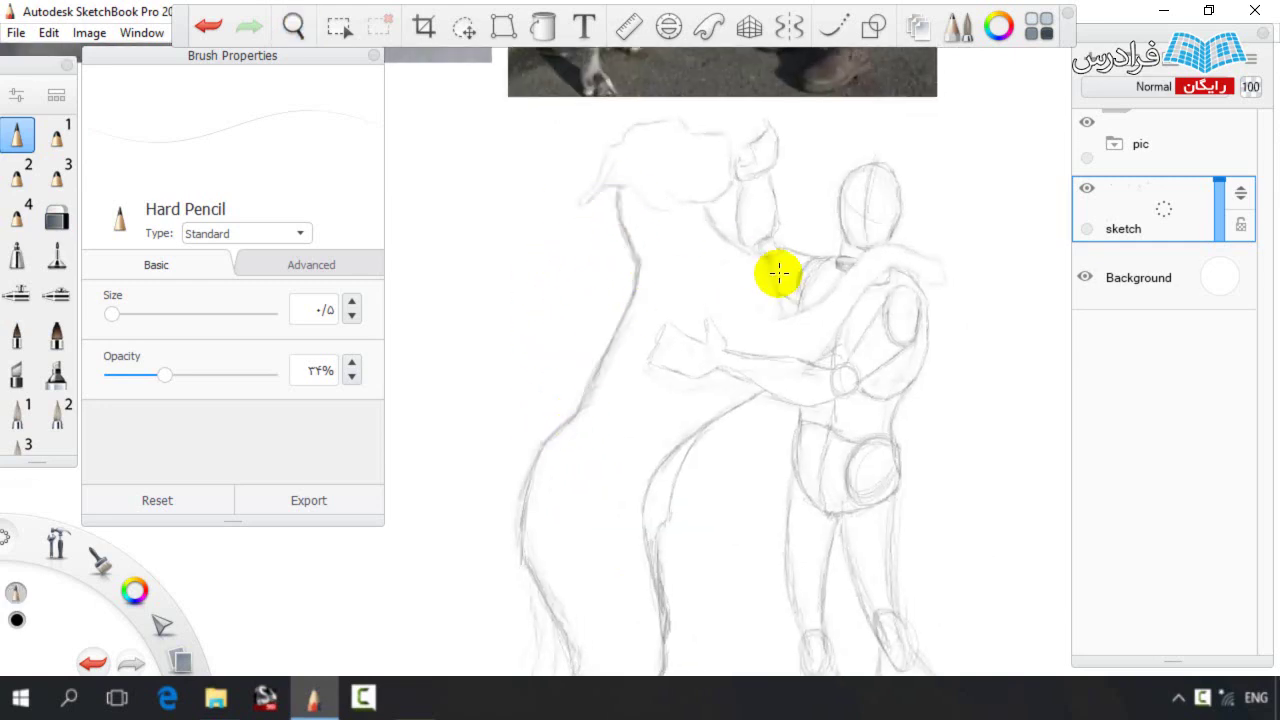
Darken the dog's hanging tail and the foreleg draped over the person's shoulder
{"action": "key", "text": "space"}
{"action": "left_click_drag", "start_coordinate": [634, 317], "coordinate": [544, 318]}
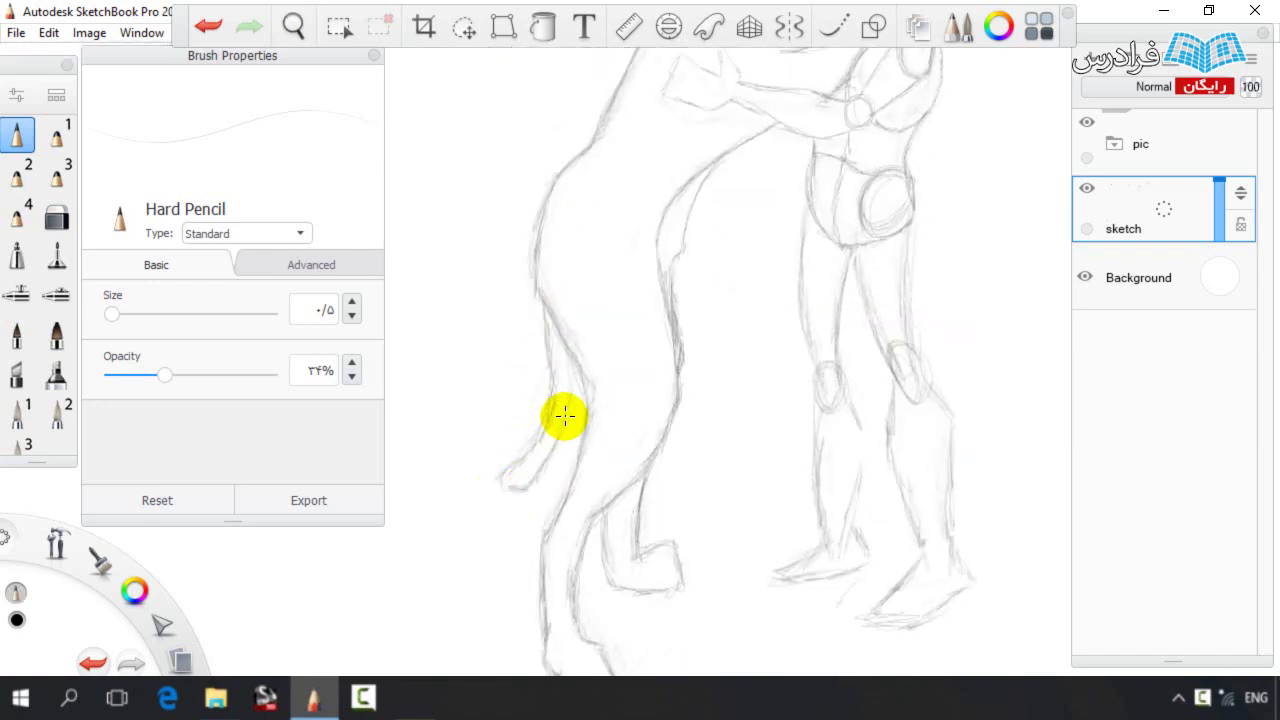
{"action": "key", "text": "space"}
{"action": "mouse_move", "coordinate": [600, 114]}
{"action": "left_mouse_down"}
{"action": "mouse_move", "coordinate": [636, 322]}
{"action": "mouse_move", "coordinate": [788, 407]}
{"action": "mouse_move", "coordinate": [674, 443]}
{"action": "mouse_move", "coordinate": [560, 377]}
{"action": "mouse_move", "coordinate": [581, 326]}
{"action": "mouse_move", "coordinate": [700, 289]}
{"action": "left_mouse_up"}
{"action": "key", "text": "space"}
{"action": "mouse_move", "coordinate": [606, 263]}
{"action": "left_mouse_down"}
{"action": "mouse_move", "coordinate": [638, 346]}
{"action": "mouse_move", "coordinate": [610, 390]}
{"action": "left_mouse_up"}
Lasso the dog's rump, tail and hind legs and raise them slightly to shorten the body
{"action": "key", "text": "v"}
{"action": "mouse_move", "coordinate": [506, 620]}
{"action": "left_mouse_down"}
{"action": "mouse_move", "coordinate": [623, 300]}
{"action": "mouse_move", "coordinate": [530, 655]}
{"action": "left_mouse_up"}
{"action": "left_click_drag", "start_coordinate": [848, 377], "coordinate": [834, 394]}
{"action": "key", "text": "space"}
{"action": "mouse_move", "coordinate": [612, 295]}
{"action": "left_mouse_down"}
{"action": "mouse_move", "coordinate": [657, 331]}
{"action": "mouse_move", "coordinate": [669, 397]}
{"action": "left_mouse_up"}
Erase the mismatched upper part of the dog's belly line and redraw it smoothly up to the person's forearm
{"action": "key", "text": "b"}
{"action": "key", "text": "e"}
{"action": "key", "text": "b"}
{"action": "left_click_drag", "start_coordinate": [721, 353], "coordinate": [689, 414]}
{"action": "key", "text": "space"}
{"action": "mouse_move", "coordinate": [670, 308]}
{"action": "left_mouse_down"}
{"action": "mouse_move", "coordinate": [600, 322]}
{"action": "mouse_move", "coordinate": [648, 355]}
{"action": "mouse_move", "coordinate": [680, 277]}
{"action": "left_mouse_up"}
{"action": "key", "text": "space"}
{"action": "key", "text": "e"}
{"action": "key", "text": "e"}
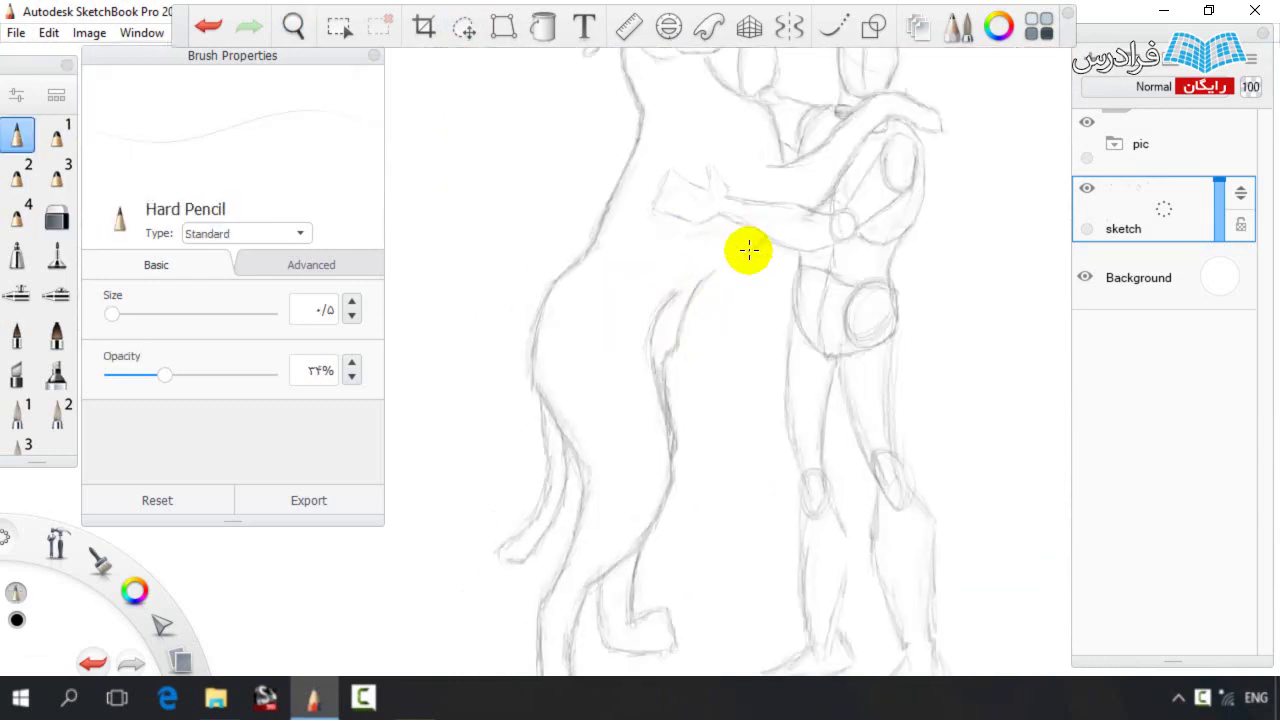
{"action": "key", "text": "e"}
{"action": "key", "text": "e"}
{"action": "key", "text": "e"}
{"action": "key", "text": "e"}
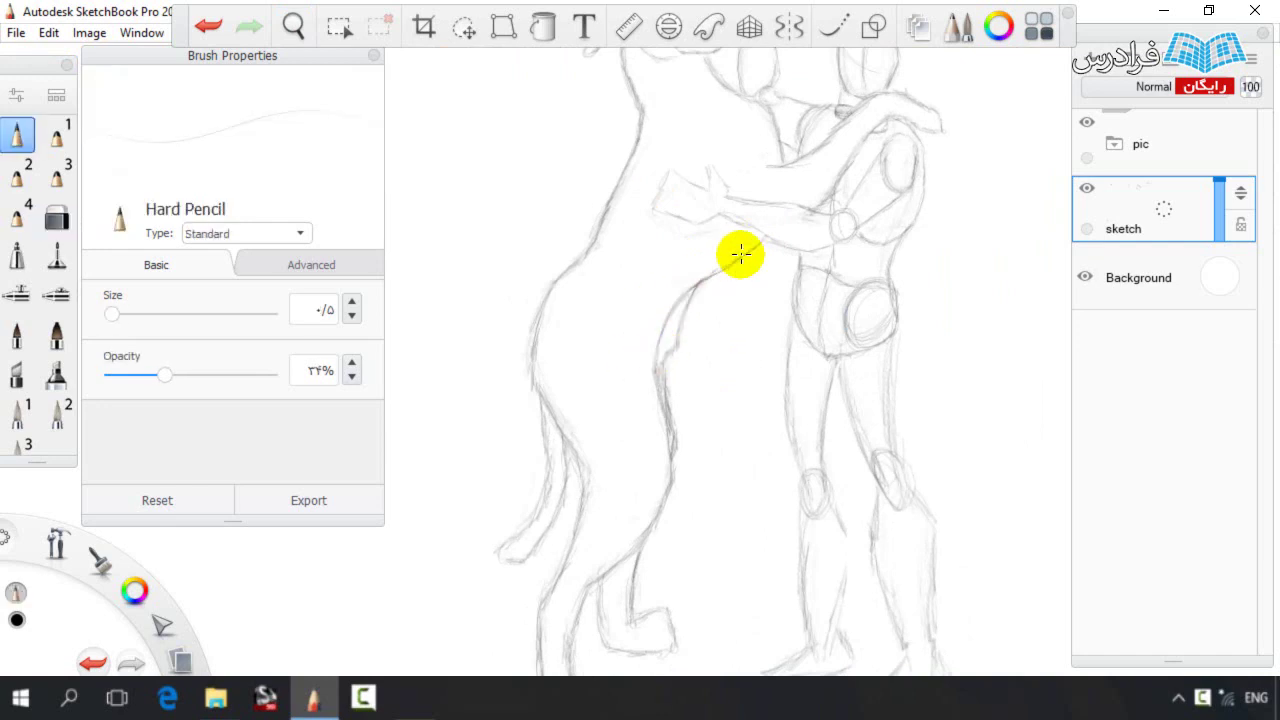
Clean up the standing dog's lower hind legs and redraw the far hind paw with a rounded front
{"action": "key", "text": "space"}
{"action": "mouse_move", "coordinate": [676, 331]}
{"action": "left_mouse_down"}
{"action": "mouse_move", "coordinate": [691, 290]}
{"action": "mouse_move", "coordinate": [698, 316]}
{"action": "left_mouse_up"}
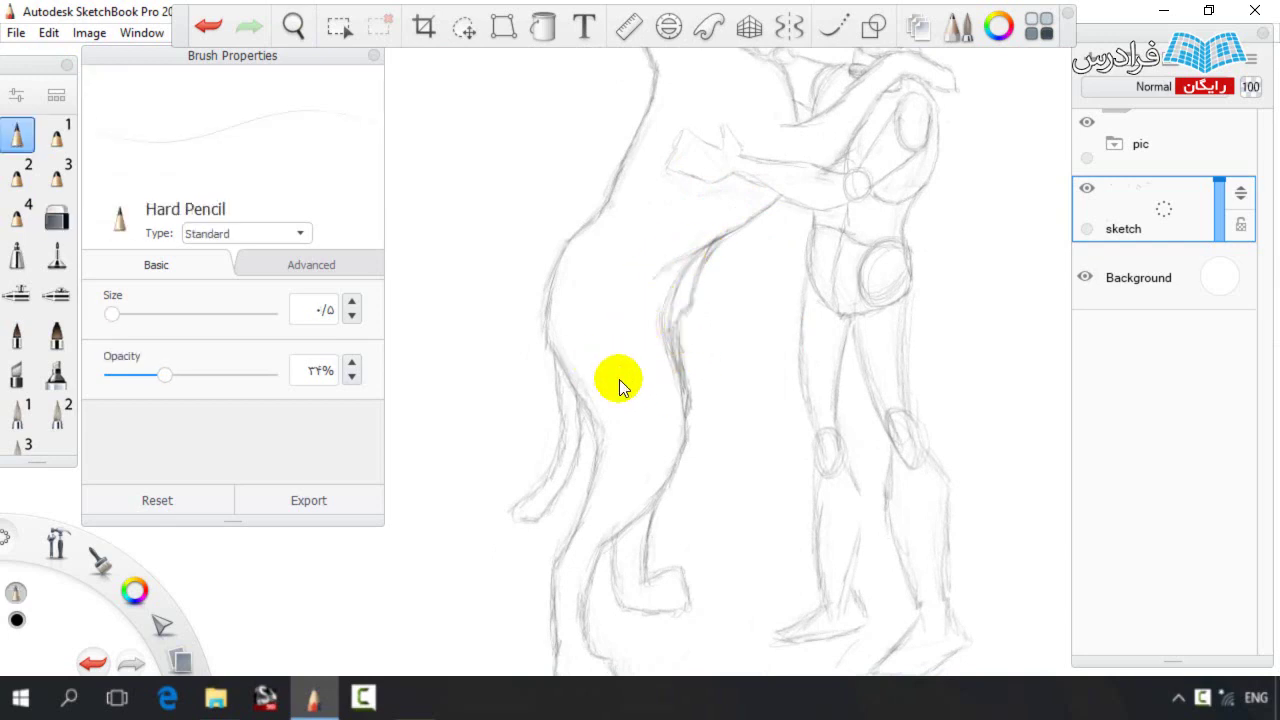
{"action": "key", "text": "space"}
{"action": "left_click_drag", "start_coordinate": [631, 511], "coordinate": [620, 380]}
{"action": "key", "text": "e"}
{"action": "left_click_drag", "start_coordinate": [549, 443], "coordinate": [549, 475]}
{"action": "key", "text": "e"}
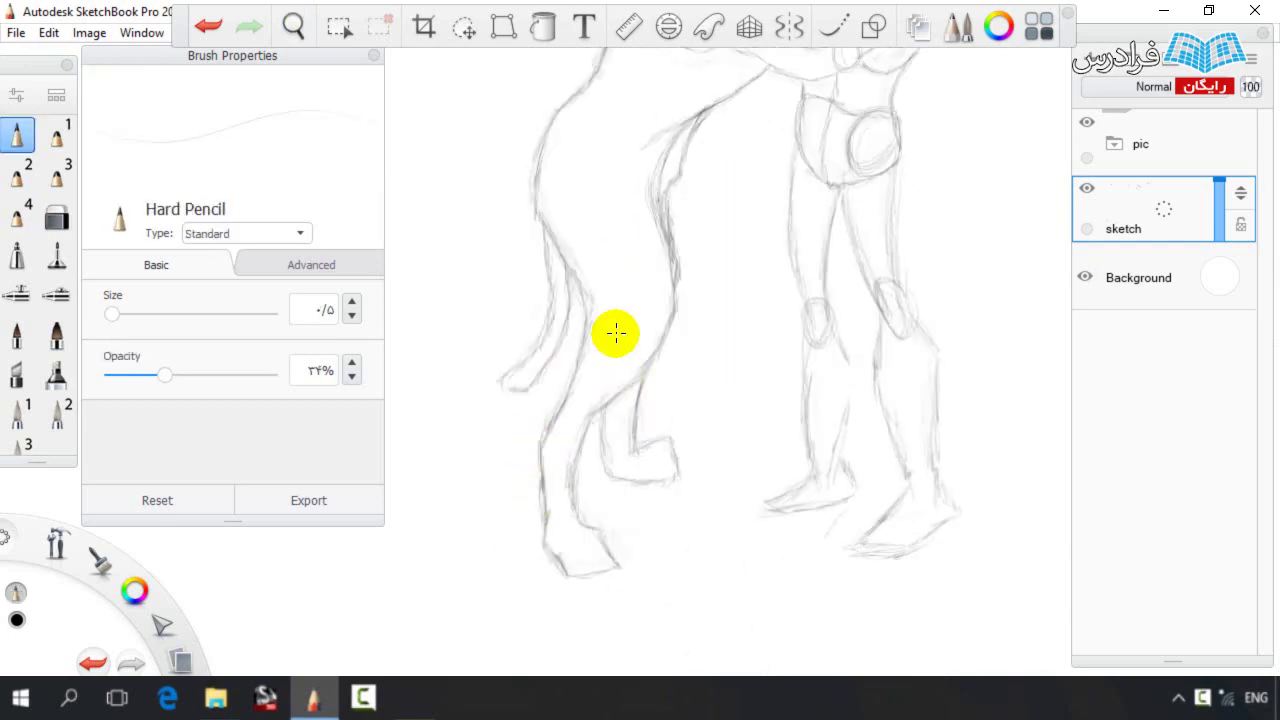
{"action": "key", "text": "e"}
{"action": "key", "text": "e"}
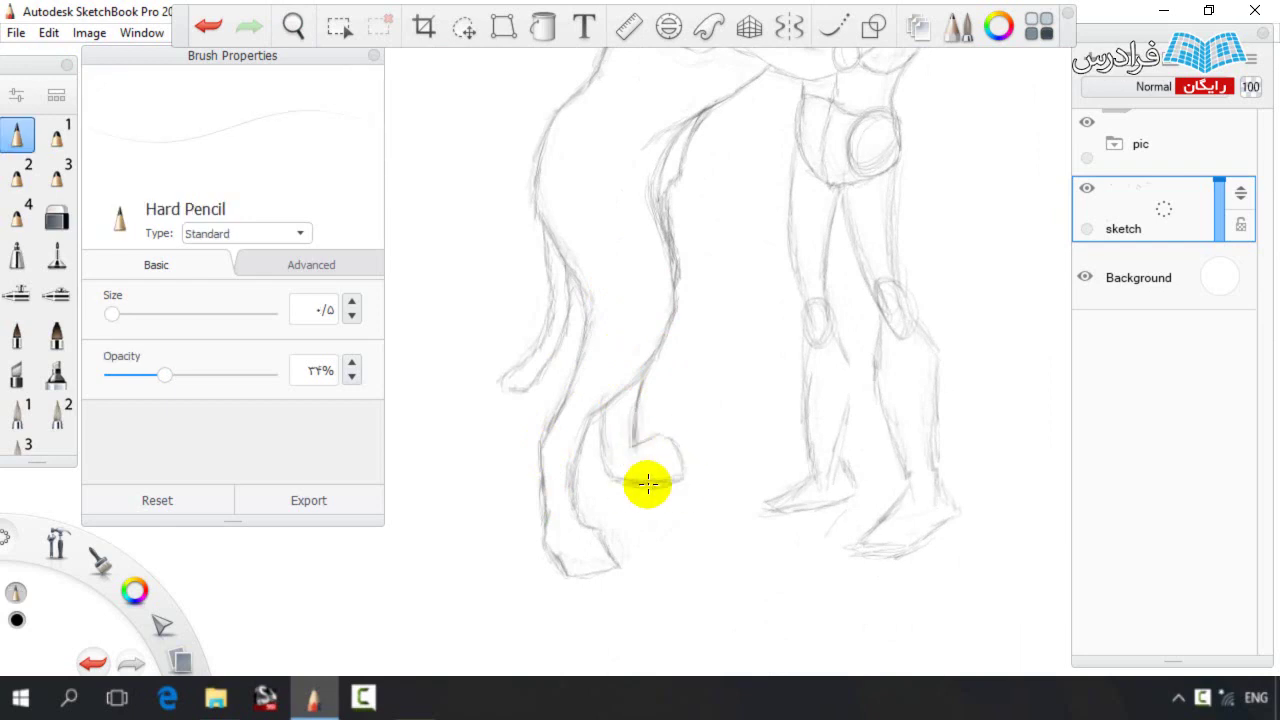
{"action": "key", "text": "e"}
{"action": "key", "text": "e"}
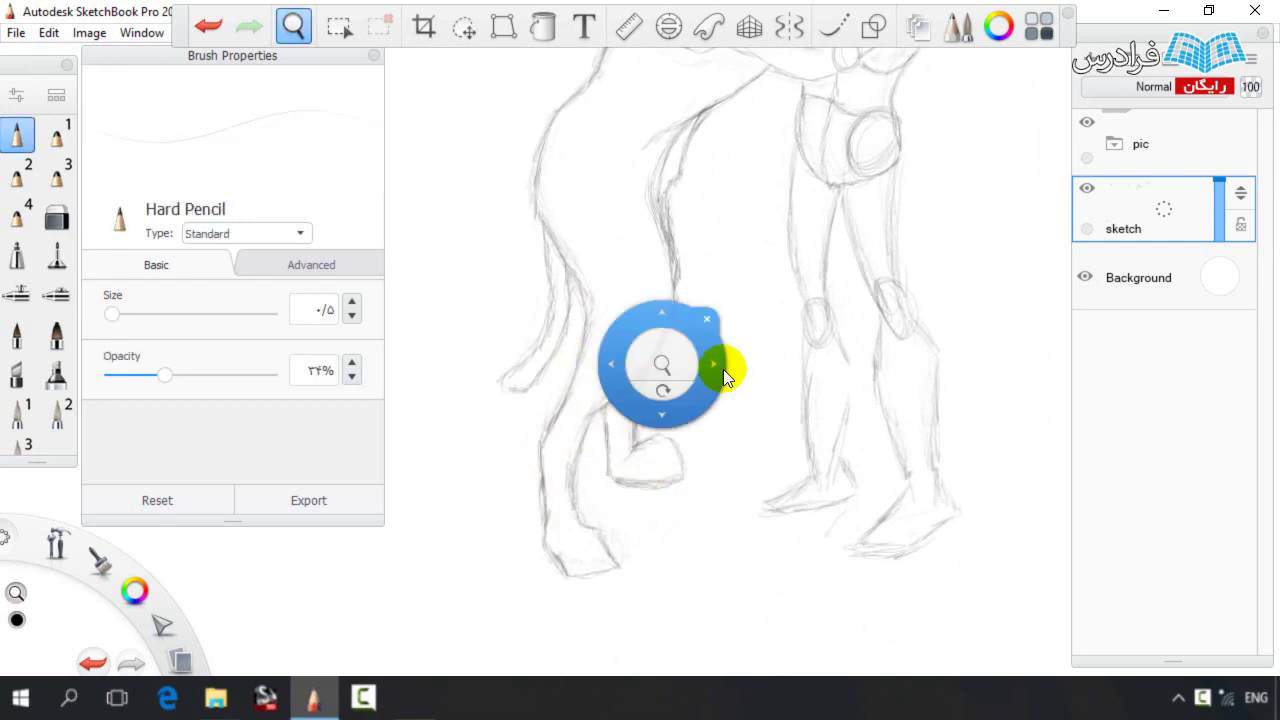
Lasso the dog's near hind paw with its lower leg and adjust their placement under the thigh
{"action": "key", "text": "space"}
{"action": "left_click_drag", "start_coordinate": [698, 407], "coordinate": [768, 200]}
{"action": "key", "text": "space"}
{"action": "left_click_drag", "start_coordinate": [651, 449], "coordinate": [651, 373]}
{"action": "left_click", "coordinate": [464, 26]}
{"action": "mouse_move", "coordinate": [551, 571]}
{"action": "left_mouse_down"}
{"action": "mouse_move", "coordinate": [636, 528]}
{"action": "mouse_move", "coordinate": [556, 575]}
{"action": "left_mouse_up"}
{"action": "key", "text": "ctrl+alt"}
{"action": "mouse_move", "coordinate": [498, 607]}
{"action": "left_mouse_down"}
{"action": "mouse_move", "coordinate": [474, 580]}
{"action": "mouse_move", "coordinate": [494, 520]}
{"action": "left_mouse_up"}
{"action": "key", "text": "ctrl+d"}
{"action": "key", "text": "space"}
{"action": "left_click_drag", "start_coordinate": [600, 415], "coordinate": [624, 356]}
{"action": "key", "text": "Escape"}
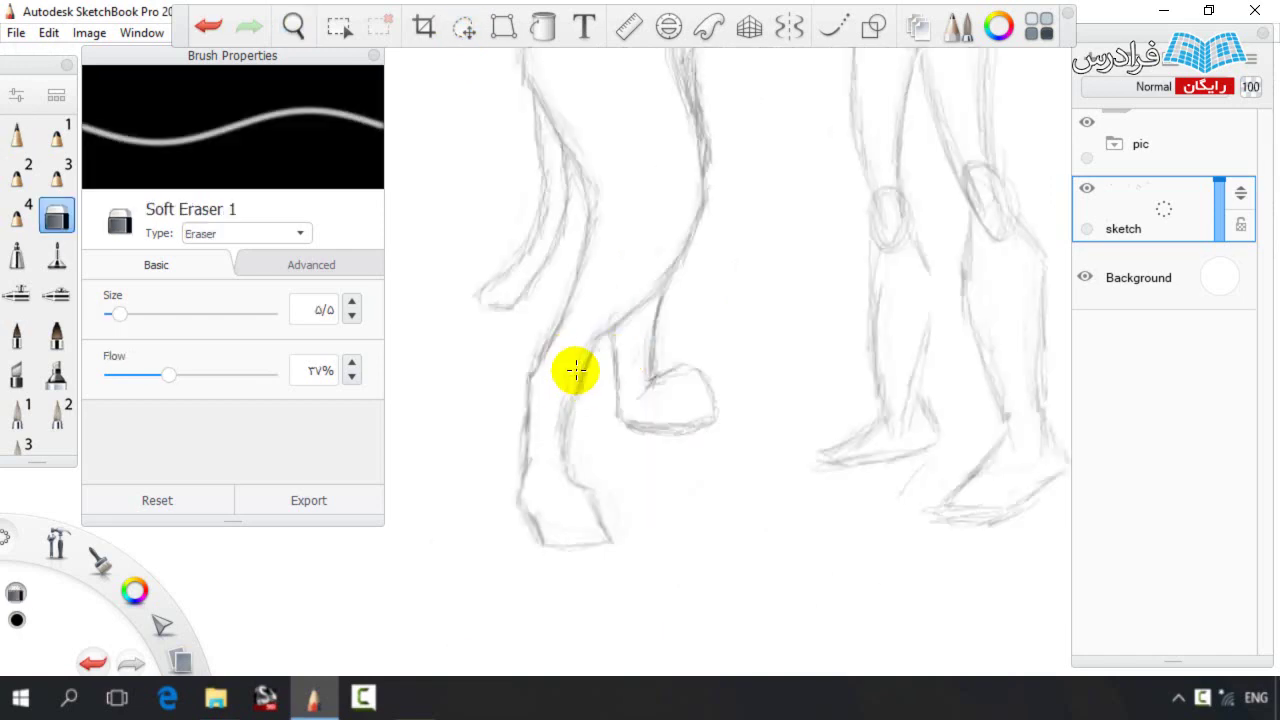
Clean and darken both contours of the near hind leg from the hock down to the paw
{"action": "key", "text": "e"}
{"action": "key", "text": "e"}
{"action": "key", "text": "space"}
{"action": "left_click_drag", "start_coordinate": [617, 247], "coordinate": [571, 349]}
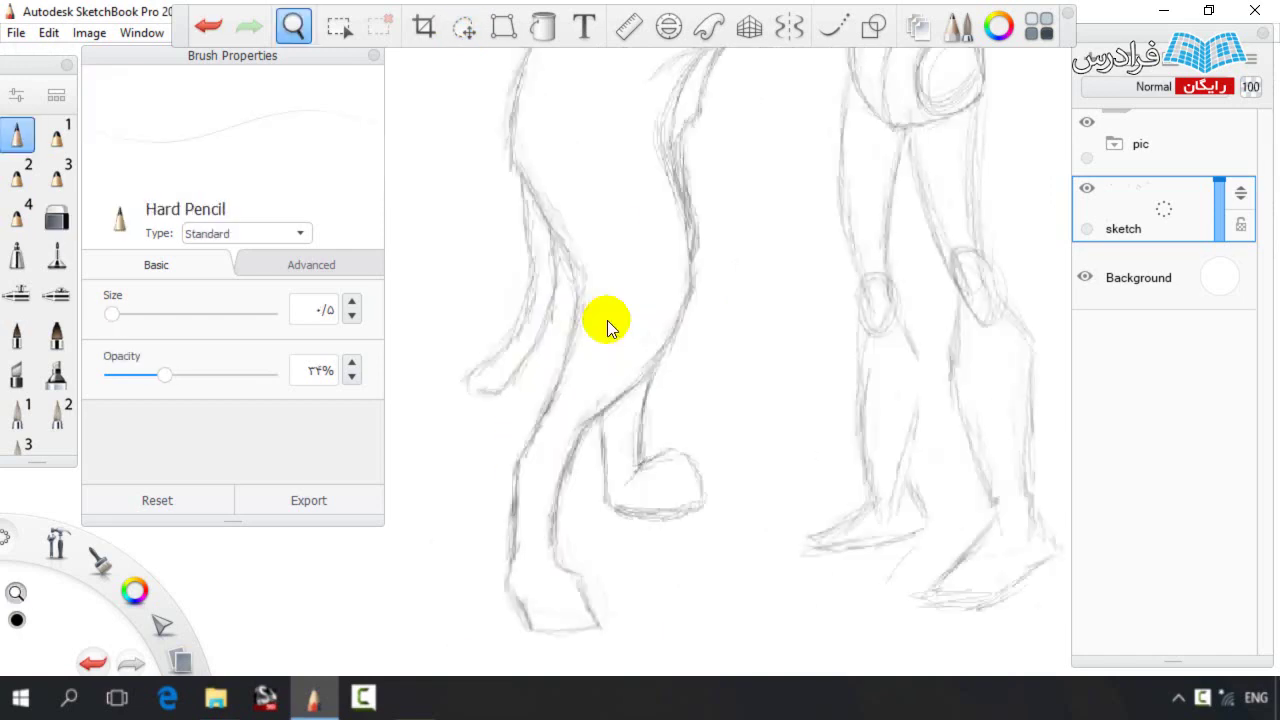
{"action": "key", "text": "e"}
{"action": "key", "text": "e"}
{"action": "key", "text": "space"}
{"action": "mouse_move", "coordinate": [565, 229]}
{"action": "left_mouse_down"}
{"action": "mouse_move", "coordinate": [535, 250]}
{"action": "mouse_move", "coordinate": [655, 281]}
{"action": "left_mouse_up"}
{"action": "key", "text": "space"}
{"action": "left_click", "coordinate": [461, 25]}
{"action": "mouse_move", "coordinate": [511, 244]}
{"action": "left_mouse_down"}
{"action": "mouse_move", "coordinate": [711, 108]}
{"action": "mouse_move", "coordinate": [774, 246]}
{"action": "mouse_move", "coordinate": [486, 297]}
{"action": "mouse_move", "coordinate": [605, 245]}
{"action": "left_mouse_up"}
{"action": "left_click_drag", "start_coordinate": [714, 306], "coordinate": [722, 289]}
{"action": "key", "text": "ctrl+z"}
{"action": "mouse_move", "coordinate": [684, 346]}
{"action": "left_mouse_down"}
{"action": "mouse_move", "coordinate": [625, 329]}
{"action": "mouse_move", "coordinate": [813, 133]}
{"action": "mouse_move", "coordinate": [848, 134]}
{"action": "left_mouse_up"}
{"action": "key", "text": "ctrl+z"}
Lasso a part of the standing dog's outline and adjust its placement
{"action": "left_click", "coordinate": [468, 31]}
{"action": "mouse_move", "coordinate": [685, 331]}
{"action": "left_mouse_down"}
{"action": "mouse_move", "coordinate": [790, 86]}
{"action": "mouse_move", "coordinate": [777, 267]}
{"action": "mouse_move", "coordinate": [708, 331]}
{"action": "left_mouse_up"}
{"action": "mouse_move", "coordinate": [672, 380]}
{"action": "left_mouse_down"}
{"action": "mouse_move", "coordinate": [717, 389]}
{"action": "mouse_move", "coordinate": [706, 369]}
{"action": "mouse_move", "coordinate": [666, 394]}
{"action": "mouse_move", "coordinate": [650, 345]}
{"action": "mouse_move", "coordinate": [735, 289]}
{"action": "mouse_move", "coordinate": [651, 281]}
{"action": "left_mouse_up"}
{"action": "key", "text": "ctrl+d"}
Clean up the dog's throat and extend the front chest line up toward the jaw
{"action": "key", "text": "space"}
{"action": "key", "text": "e"}
{"action": "key", "text": "e"}
{"action": "key", "text": "e"}
{"action": "key", "text": "e"}
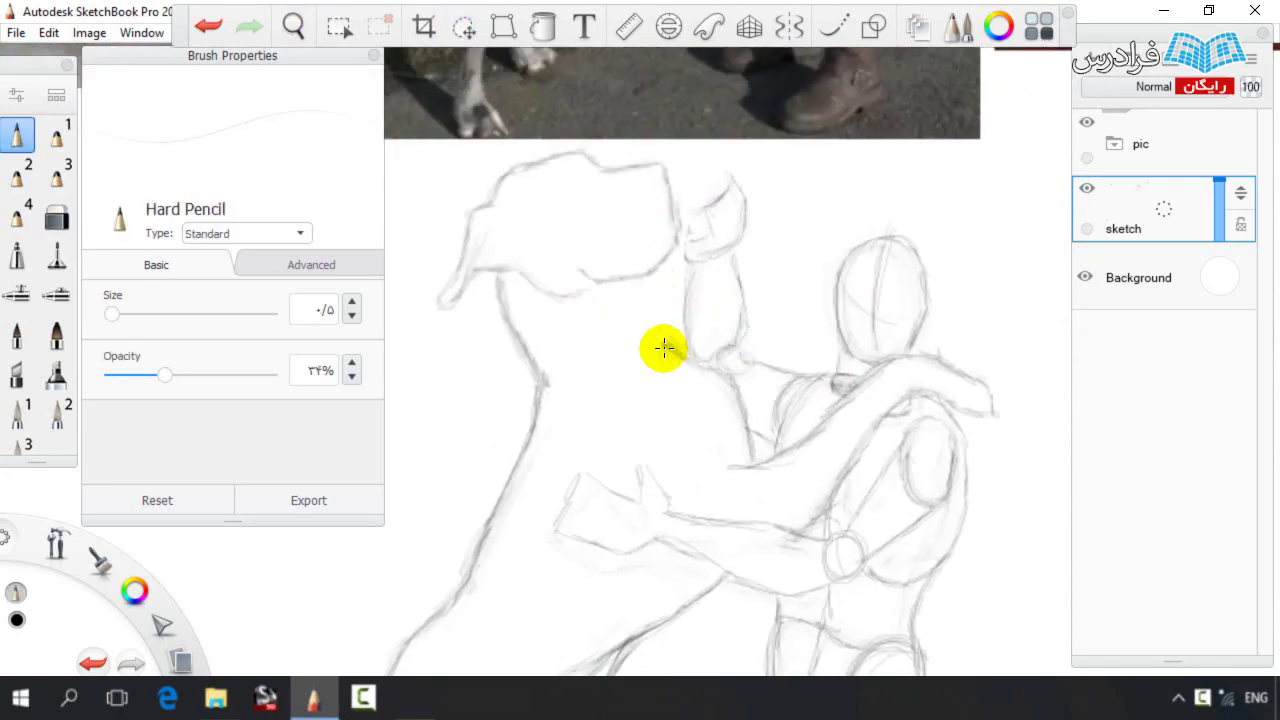
{"action": "left_click_drag", "start_coordinate": [714, 352], "coordinate": [627, 304]}
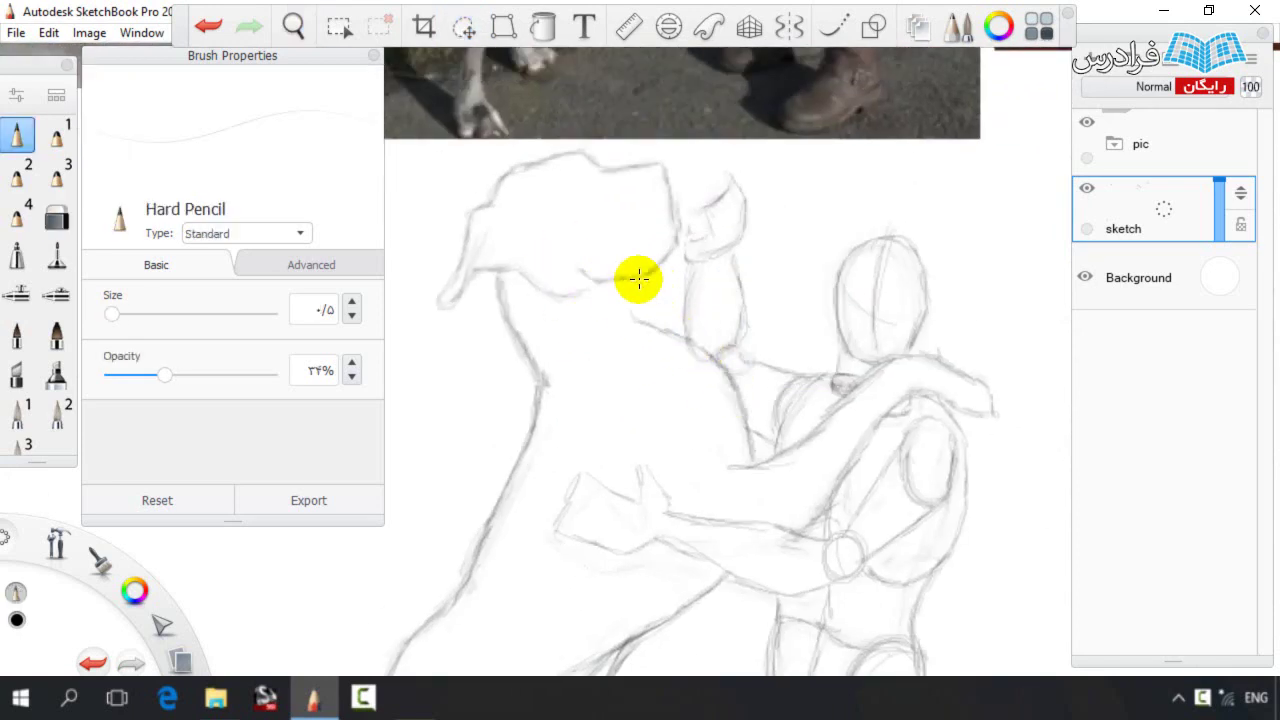
{"action": "mouse_move", "coordinate": [636, 308]}
{"action": "left_mouse_down"}
{"action": "mouse_move", "coordinate": [680, 336]}
{"action": "mouse_move", "coordinate": [672, 363]}
{"action": "left_mouse_up"}
{"action": "left_click_drag", "start_coordinate": [627, 283], "coordinate": [674, 340]}
Sketch a new dog's frontal head outline in an empty canvas area, with flat crown and rounded muzzle, at 17% pencil opacity
{"action": "scroll", "coordinate": [626, 311], "scroll_direction": "down", "scroll_amount": 5}
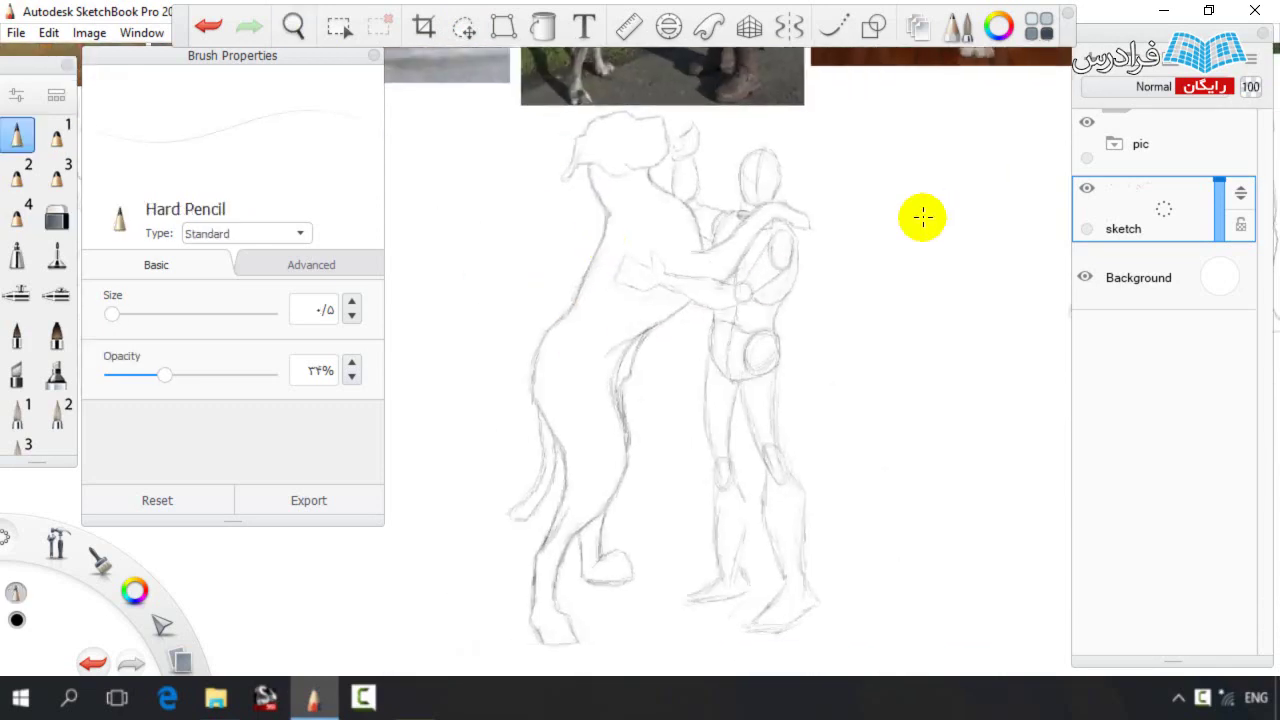
{"action": "key", "text": "ctrl+0"}
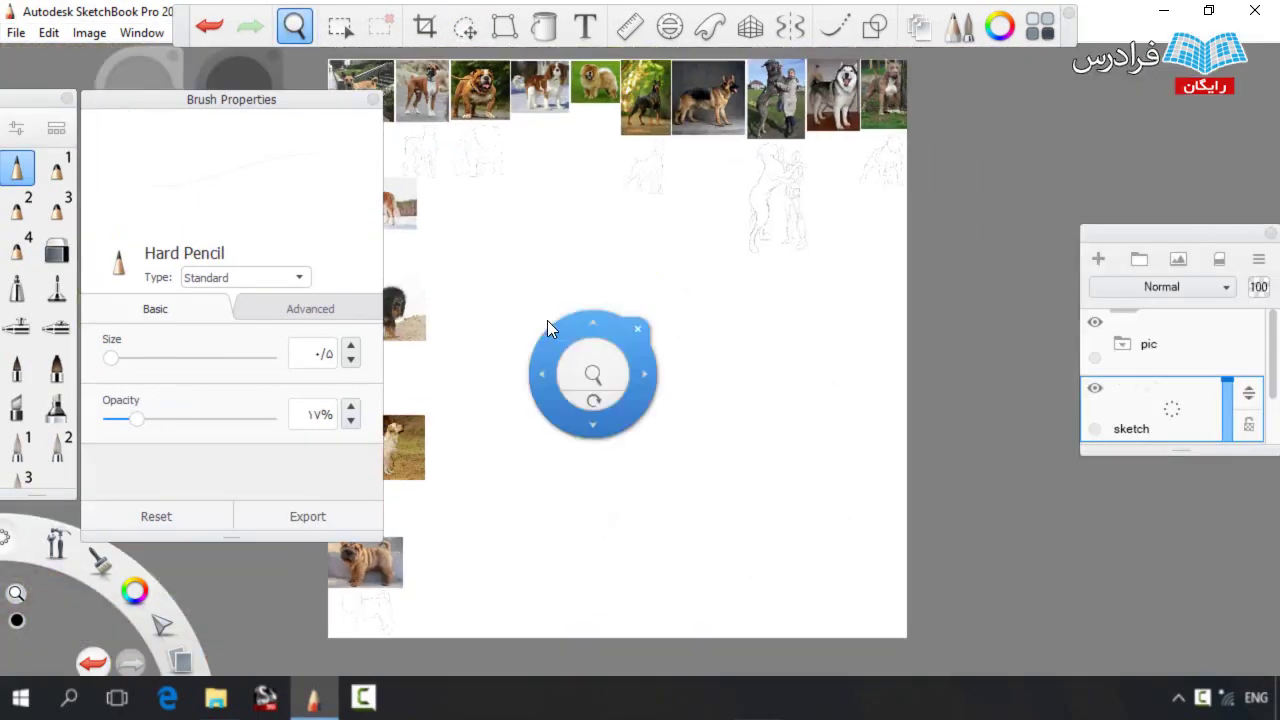
{"action": "left_click_drag", "start_coordinate": [592, 371], "coordinate": [890, 390]}
{"action": "left_click_drag", "start_coordinate": [625, 222], "coordinate": [553, 226]}
{"action": "left_click_drag", "start_coordinate": [137, 419], "coordinate": [124, 427]}
{"action": "left_click_drag", "start_coordinate": [550, 229], "coordinate": [521, 272]}
{"action": "left_click_drag", "start_coordinate": [123, 418], "coordinate": [137, 418]}
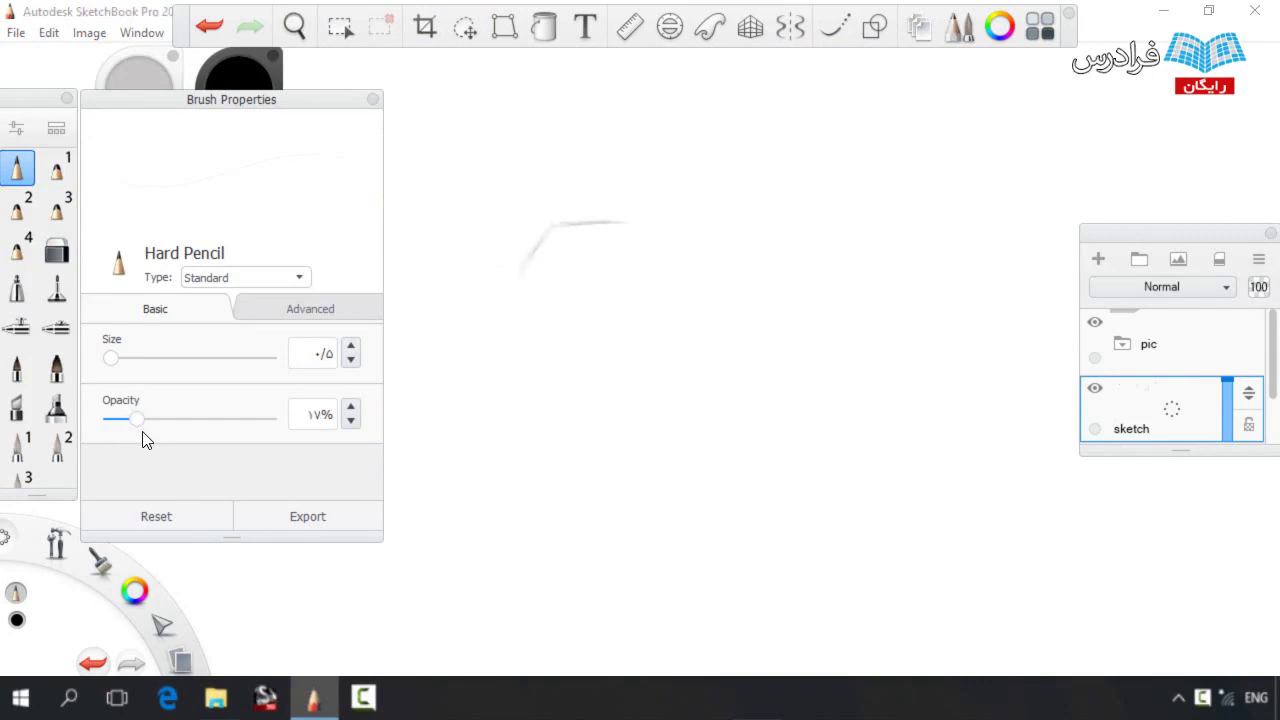
{"action": "left_click_drag", "start_coordinate": [632, 224], "coordinate": [665, 271]}
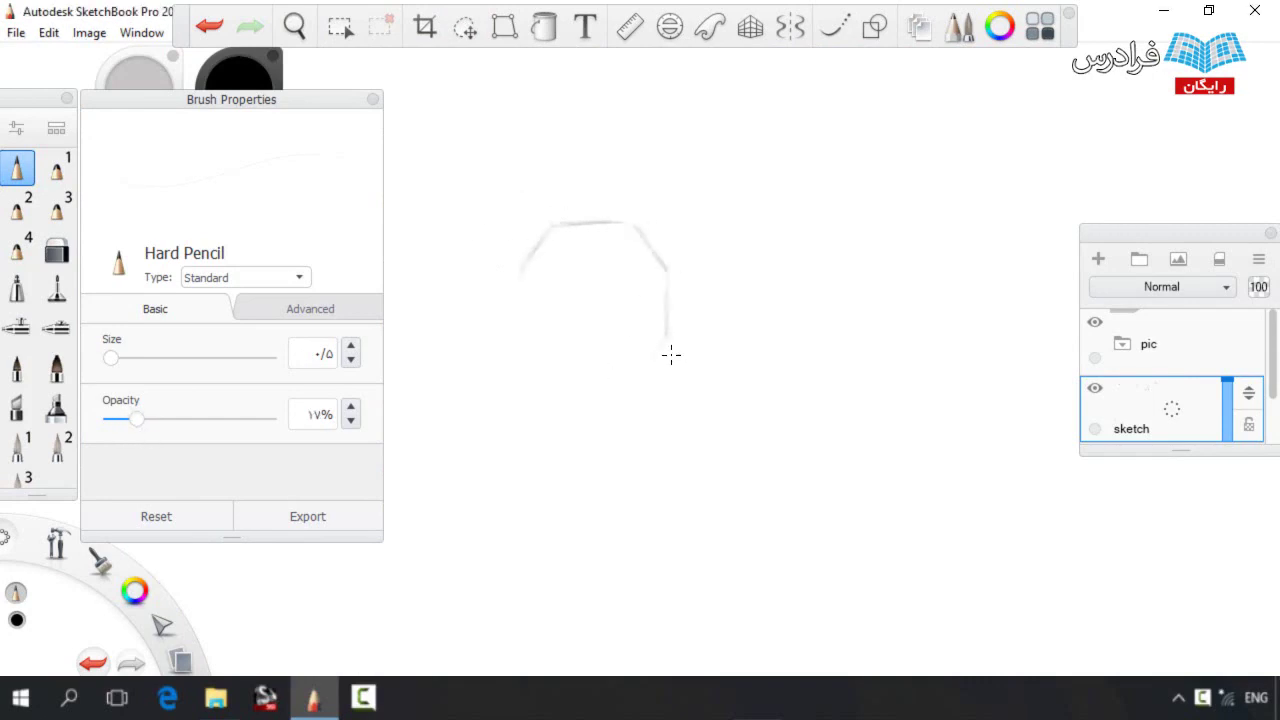
{"action": "left_click_drag", "start_coordinate": [512, 281], "coordinate": [515, 333]}
{"action": "left_click_drag", "start_coordinate": [588, 397], "coordinate": [631, 371]}
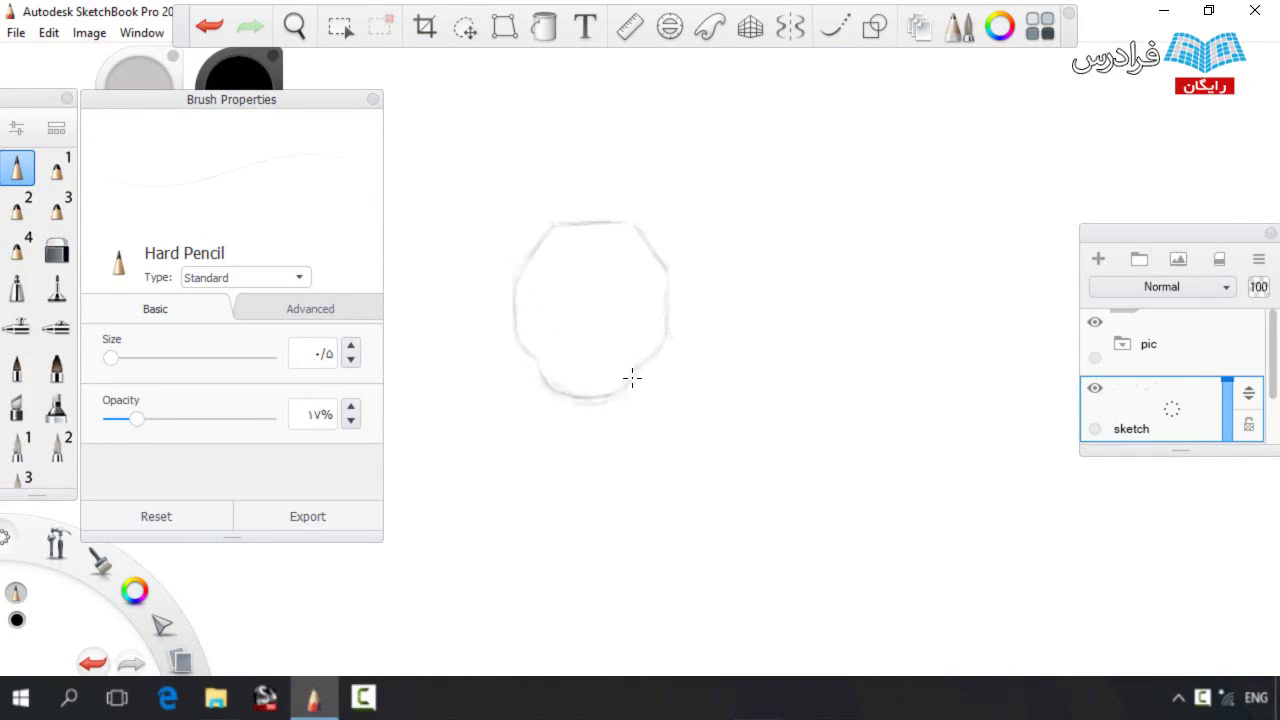
Draw two pointed, upright ears joined to the upper corners of the new head
{"action": "left_click_drag", "start_coordinate": [637, 203], "coordinate": [632, 218]}
{"action": "left_click_drag", "start_coordinate": [547, 219], "coordinate": [519, 179]}
{"action": "mouse_move", "coordinate": [482, 270]}
{"action": "left_mouse_down"}
{"action": "mouse_move", "coordinate": [485, 170]}
{"action": "mouse_move", "coordinate": [469, 206]}
{"action": "mouse_move", "coordinate": [488, 151]}
{"action": "left_mouse_up"}
{"action": "key", "text": "e"}
{"action": "key", "text": "s"}
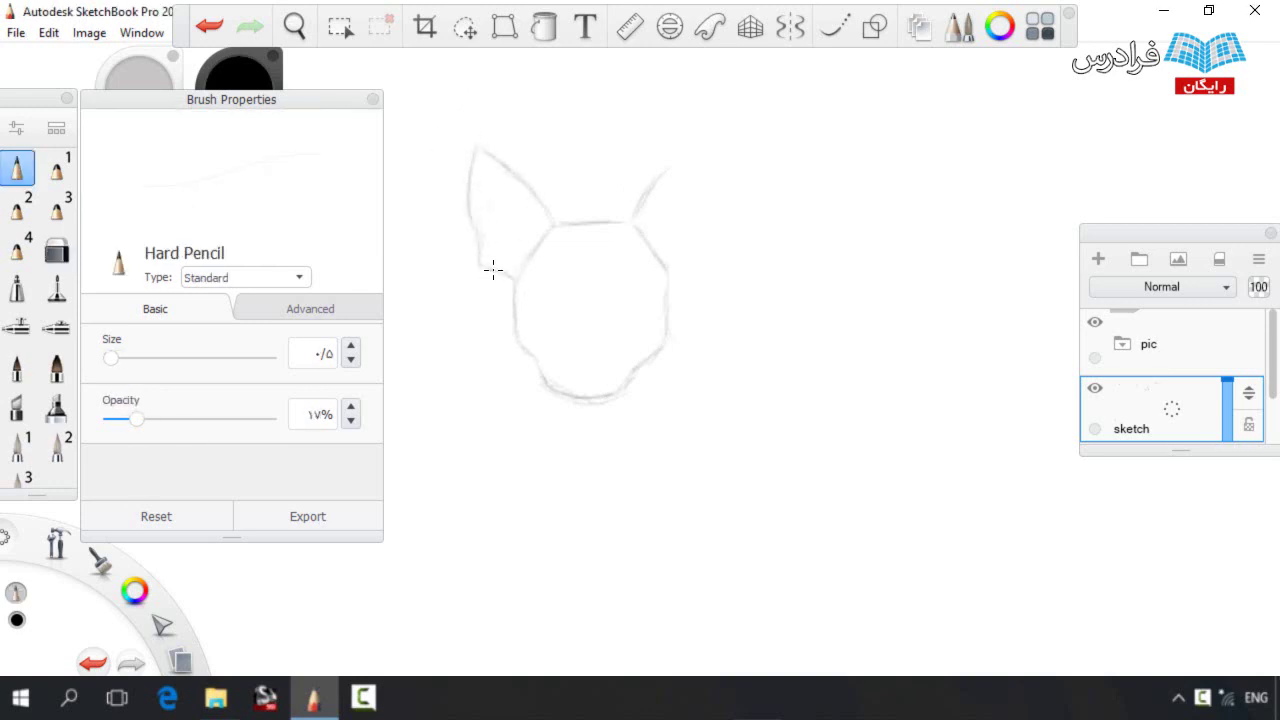
{"action": "left_click_drag", "start_coordinate": [664, 172], "coordinate": [696, 142]}
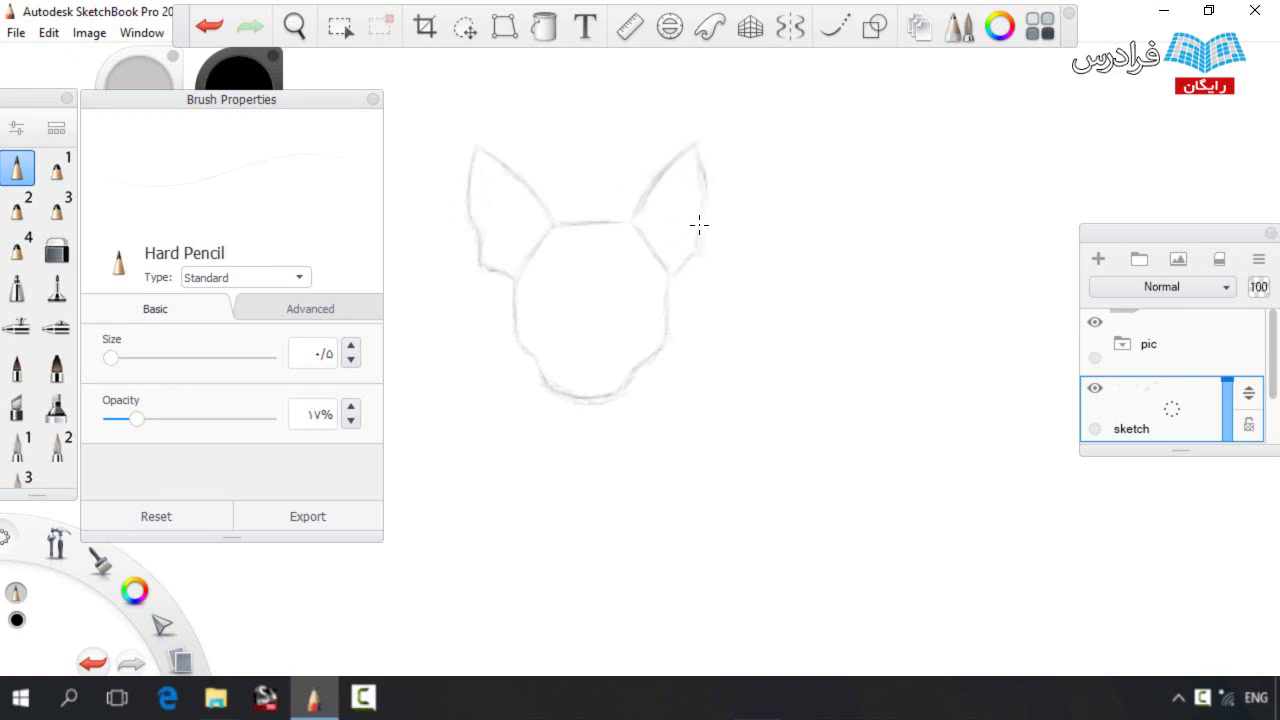
Refine both ears by erasing stray marks and reshaping their tips and outer edges
{"action": "key", "text": "e"}
{"action": "left_click_drag", "start_coordinate": [704, 162], "coordinate": [703, 206]}
{"action": "key", "text": "e"}
{"action": "mouse_move", "coordinate": [689, 148]}
{"action": "left_mouse_down"}
{"action": "mouse_move", "coordinate": [711, 194]}
{"action": "mouse_move", "coordinate": [683, 150]}
{"action": "left_mouse_up"}
{"action": "key", "text": "e"}
{"action": "left_click_drag", "start_coordinate": [649, 217], "coordinate": [638, 222]}
{"action": "key", "text": "e"}
{"action": "left_click_drag", "start_coordinate": [712, 134], "coordinate": [709, 160]}
{"action": "key", "text": "e"}
{"action": "left_click_drag", "start_coordinate": [484, 147], "coordinate": [472, 158]}
{"action": "key", "text": "e"}
Lasso the head with its ears and adjust its proportions and tilt
{"action": "scroll", "coordinate": [609, 312], "scroll_direction": "down", "scroll_amount": 1}
{"action": "left_click_drag", "start_coordinate": [609, 314], "coordinate": [604, 245]}
{"action": "mouse_move", "coordinate": [523, 229]}
{"action": "left_mouse_down"}
{"action": "mouse_move", "coordinate": [512, 280]}
{"action": "mouse_move", "coordinate": [521, 232]}
{"action": "left_mouse_up"}
{"action": "key", "text": "e"}
{"action": "left_click", "coordinate": [465, 27]}
{"action": "left_click_drag", "start_coordinate": [448, 153], "coordinate": [435, 342]}
{"action": "left_click_drag", "start_coordinate": [590, 299], "coordinate": [598, 304]}
{"action": "key", "text": "Escape"}
{"action": "key", "text": "e"}
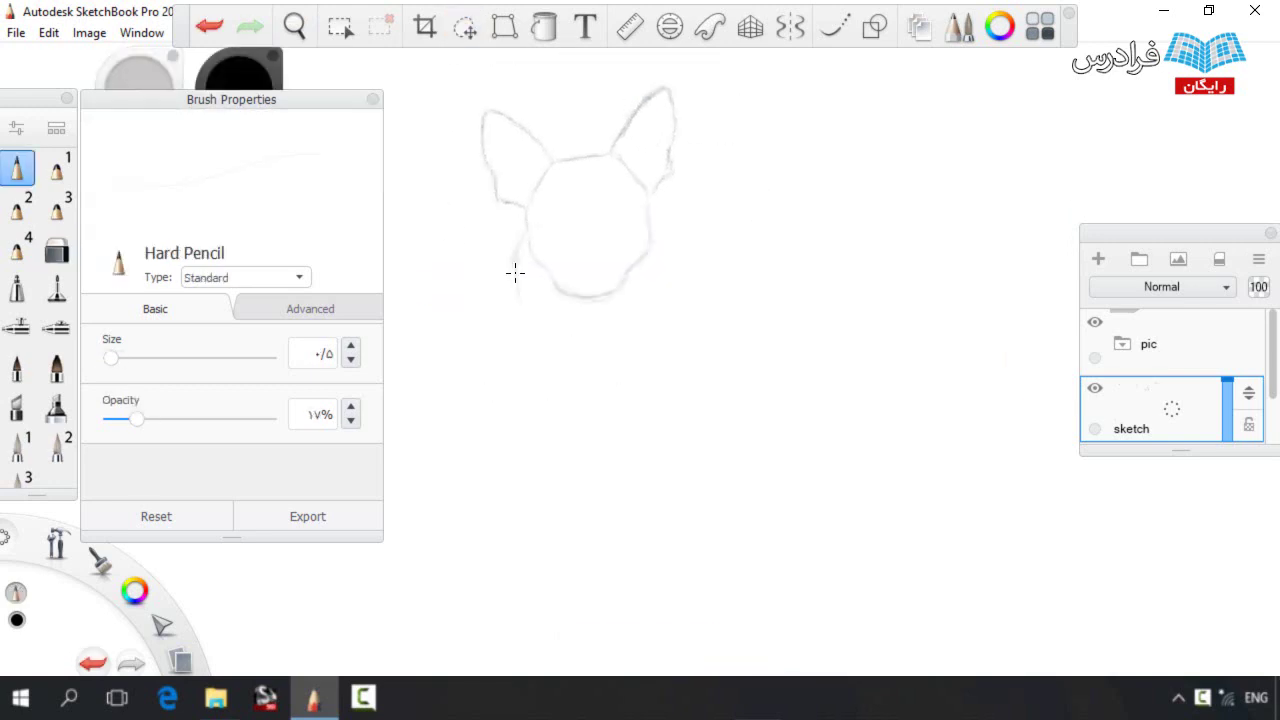
Sketch the neck on both sides of the head and close it with a rounded curve below the muzzle
{"action": "left_click_drag", "start_coordinate": [526, 283], "coordinate": [557, 382]}
{"action": "left_click_drag", "start_coordinate": [657, 257], "coordinate": [683, 281]}
{"action": "left_click_drag", "start_coordinate": [628, 386], "coordinate": [569, 387]}
{"action": "left_click_drag", "start_coordinate": [539, 331], "coordinate": [557, 377]}
{"action": "key", "text": "space"}
{"action": "left_click_drag", "start_coordinate": [640, 350], "coordinate": [588, 285]}
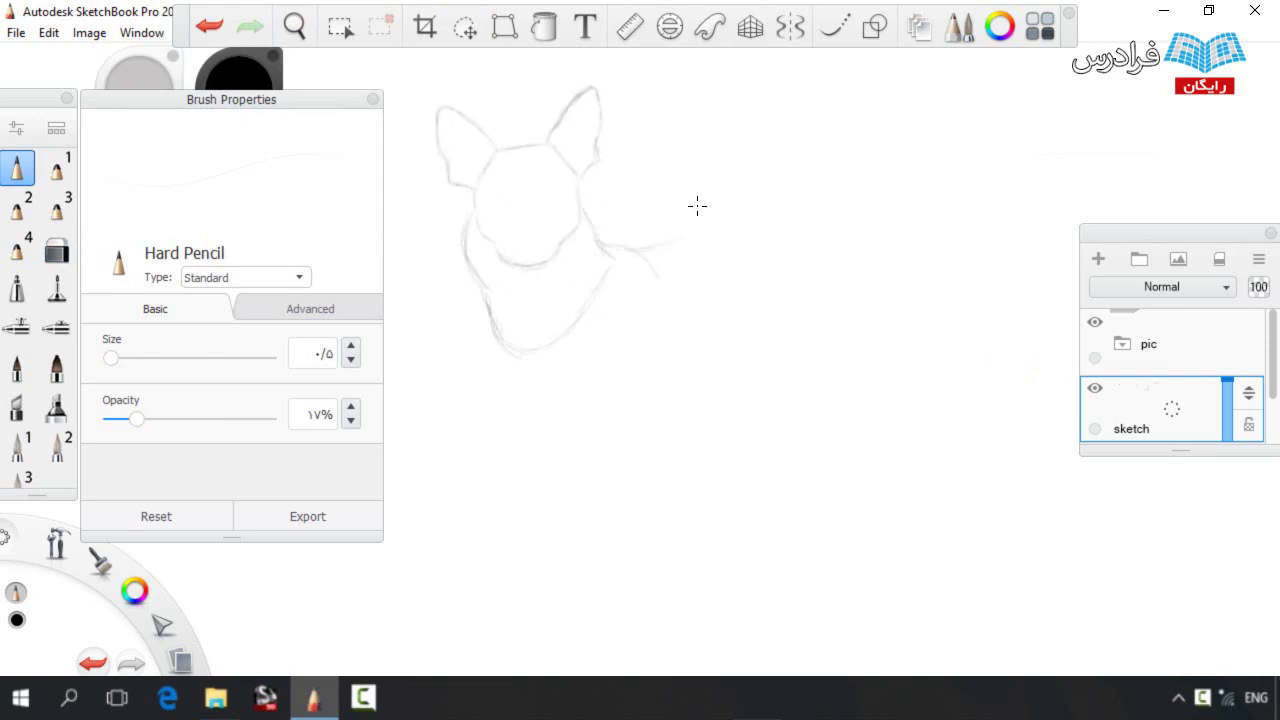
Draw the chest curve below the neck and an arched back line running toward the rump
{"action": "mouse_move", "coordinate": [508, 363]}
{"action": "left_mouse_down"}
{"action": "mouse_move", "coordinate": [560, 434]}
{"action": "mouse_move", "coordinate": [640, 448]}
{"action": "left_mouse_up"}
{"action": "key", "text": "e"}
{"action": "key", "text": "e"}
{"action": "mouse_move", "coordinate": [737, 214]}
{"action": "left_mouse_down"}
{"action": "mouse_move", "coordinate": [845, 208]}
{"action": "mouse_move", "coordinate": [672, 241]}
{"action": "mouse_move", "coordinate": [743, 210]}
{"action": "mouse_move", "coordinate": [692, 239]}
{"action": "left_mouse_up"}
{"action": "key", "text": "ctrl+z"}
{"action": "key", "text": "]"}
{"action": "key", "text": "["}
{"action": "key", "text": "e"}
{"action": "key", "text": "e"}
Draw the belly line rising to the flank and turn the back line down over the rump
{"action": "left_click_drag", "start_coordinate": [696, 426], "coordinate": [763, 373]}
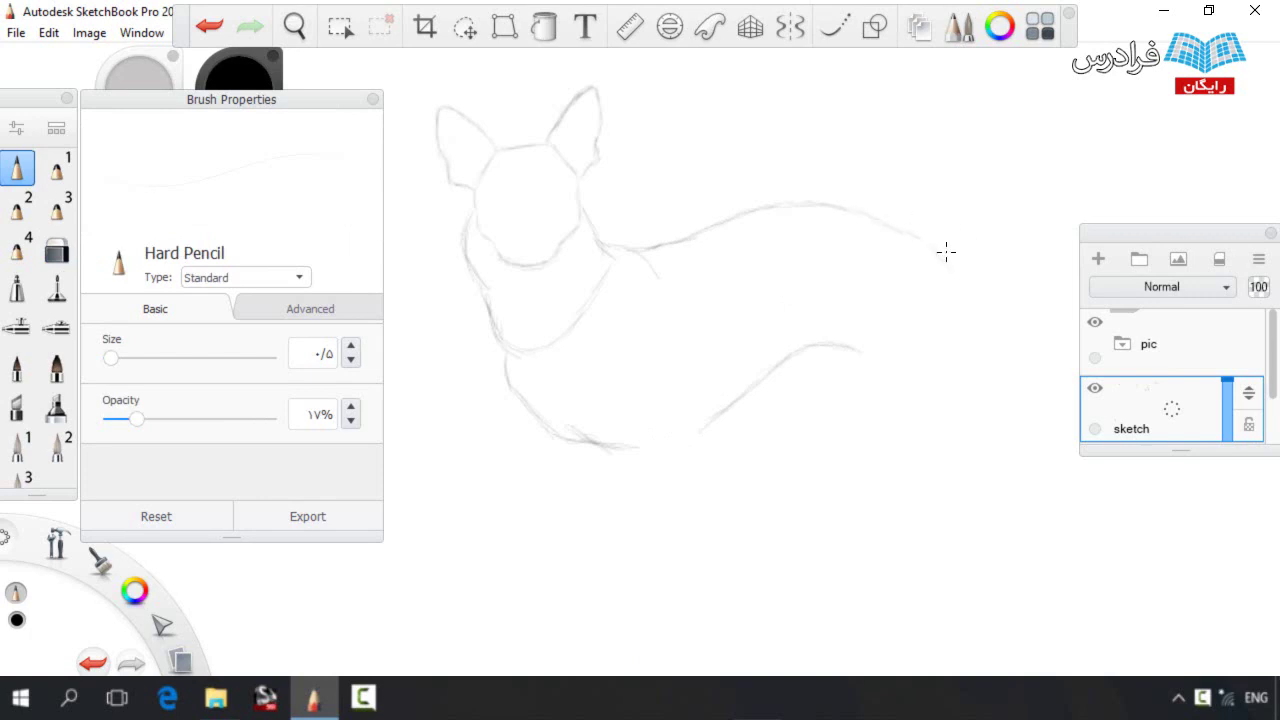
{"action": "key", "text": "e"}
{"action": "mouse_move", "coordinate": [860, 354]}
{"action": "left_mouse_down"}
{"action": "mouse_move", "coordinate": [837, 343]}
{"action": "mouse_move", "coordinate": [851, 357]}
{"action": "left_mouse_up"}
{"action": "key", "text": "e"}
{"action": "key", "text": "space"}
Lasso the dog's head area, adjust its placement and touch up the neck contour
{"action": "left_click_drag", "start_coordinate": [763, 353], "coordinate": [705, 305]}
{"action": "key", "text": "v"}
{"action": "mouse_move", "coordinate": [430, 158]}
{"action": "left_mouse_down"}
{"action": "mouse_move", "coordinate": [632, 74]}
{"action": "mouse_move", "coordinate": [580, 321]}
{"action": "mouse_move", "coordinate": [434, 170]}
{"action": "left_mouse_up"}
{"action": "left_click_drag", "start_coordinate": [577, 322], "coordinate": [584, 335]}
{"action": "left_click_drag", "start_coordinate": [602, 278], "coordinate": [599, 276]}
{"action": "key", "text": "ctrl+d"}
{"action": "key", "text": "e"}
{"action": "key", "text": "e"}
{"action": "left_click_drag", "start_coordinate": [528, 314], "coordinate": [548, 317]}
Lasso only the head and ears and enlarge them slightly relative to the body
{"action": "key", "text": "v"}
{"action": "mouse_move", "coordinate": [428, 101]}
{"action": "left_mouse_down"}
{"action": "mouse_move", "coordinate": [658, 79]}
{"action": "mouse_move", "coordinate": [494, 206]}
{"action": "mouse_move", "coordinate": [412, 140]}
{"action": "left_mouse_up"}
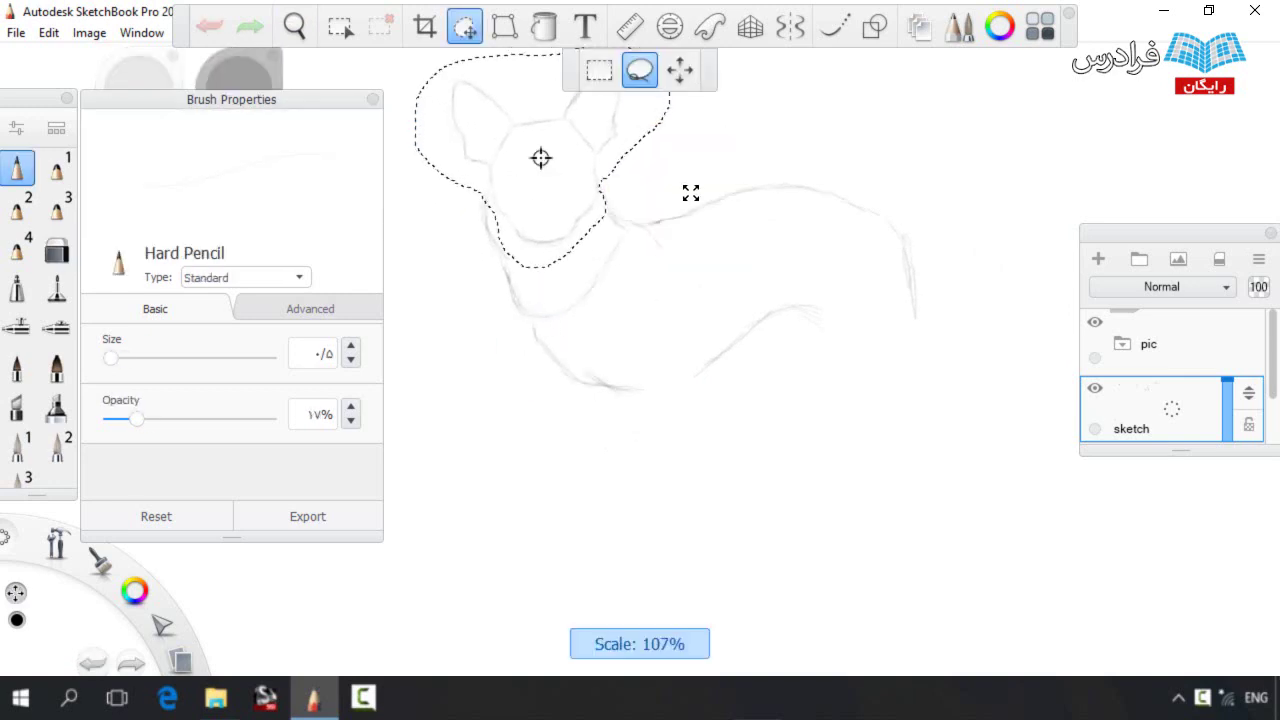
{"action": "left_click", "coordinate": [733, 153]}
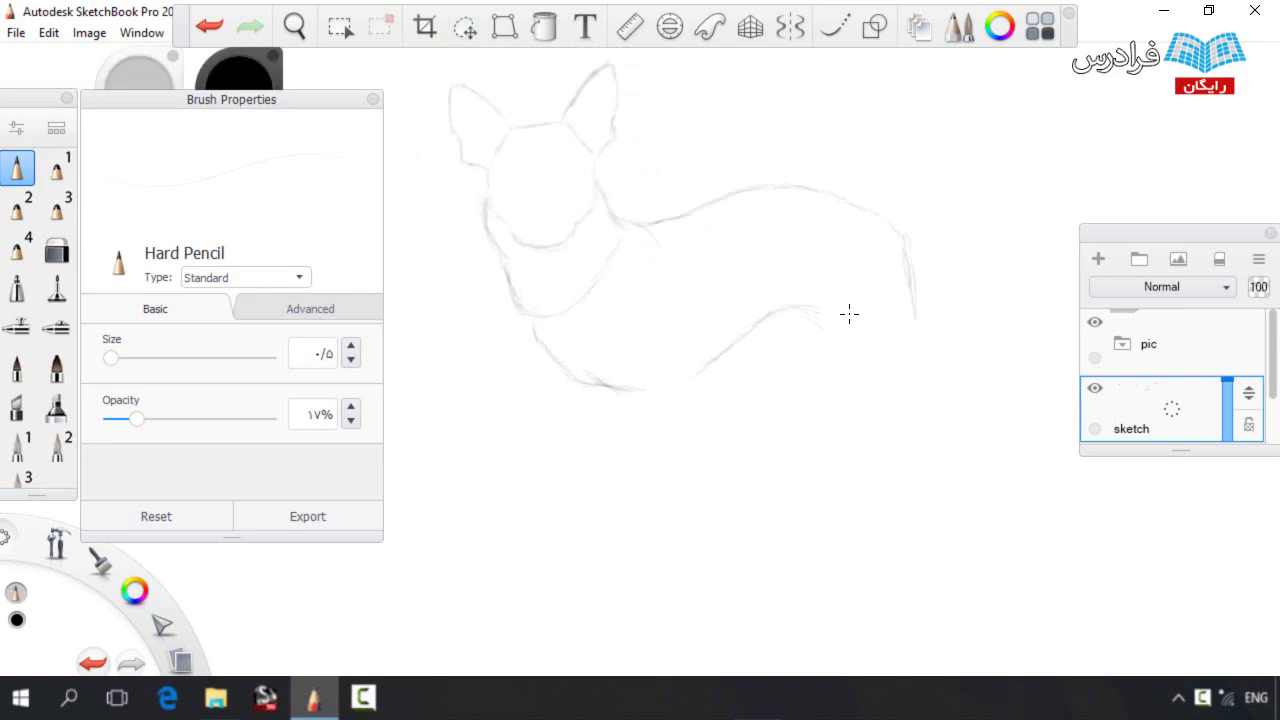
Extend the rump and flank curves downward and sketch both contours of the near foreleg
{"action": "mouse_move", "coordinate": [908, 259]}
{"action": "left_mouse_down"}
{"action": "mouse_move", "coordinate": [891, 299]}
{"action": "mouse_move", "coordinate": [921, 305]}
{"action": "left_mouse_up"}
{"action": "left_click_drag", "start_coordinate": [623, 367], "coordinate": [639, 392]}
{"action": "left_click_drag", "start_coordinate": [628, 379], "coordinate": [655, 414]}
{"action": "left_click_drag", "start_coordinate": [694, 348], "coordinate": [699, 373]}
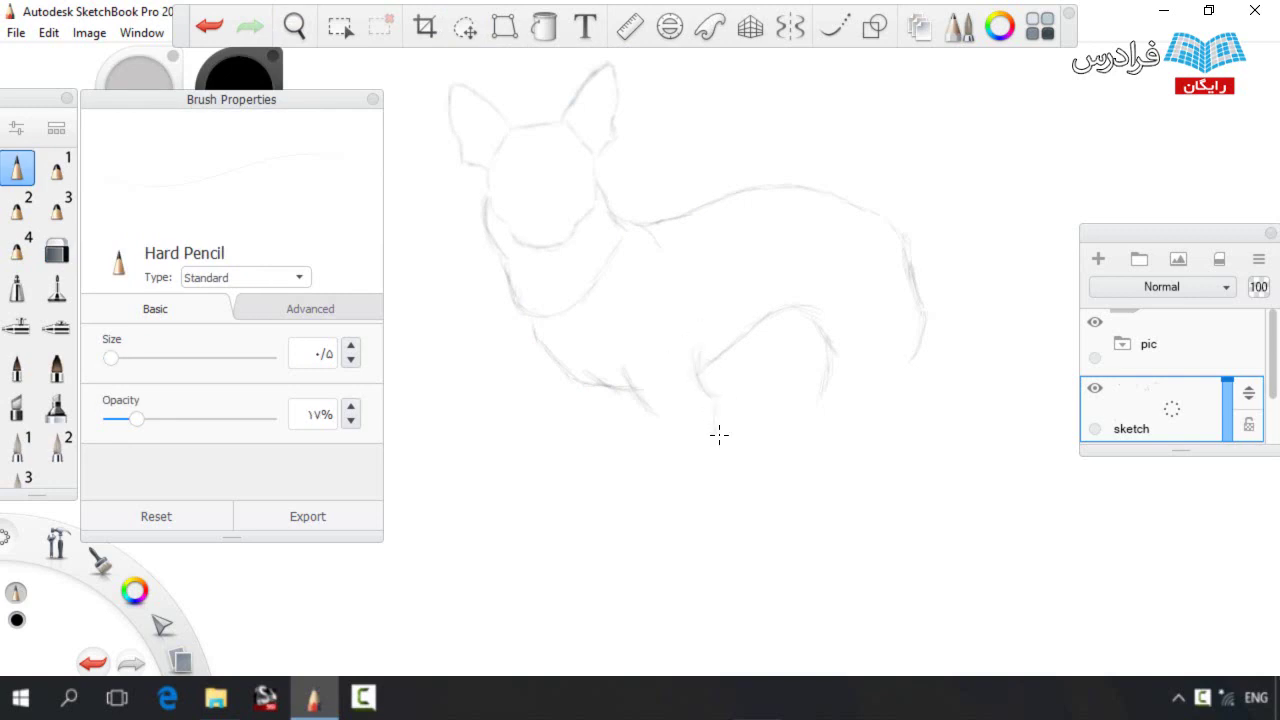
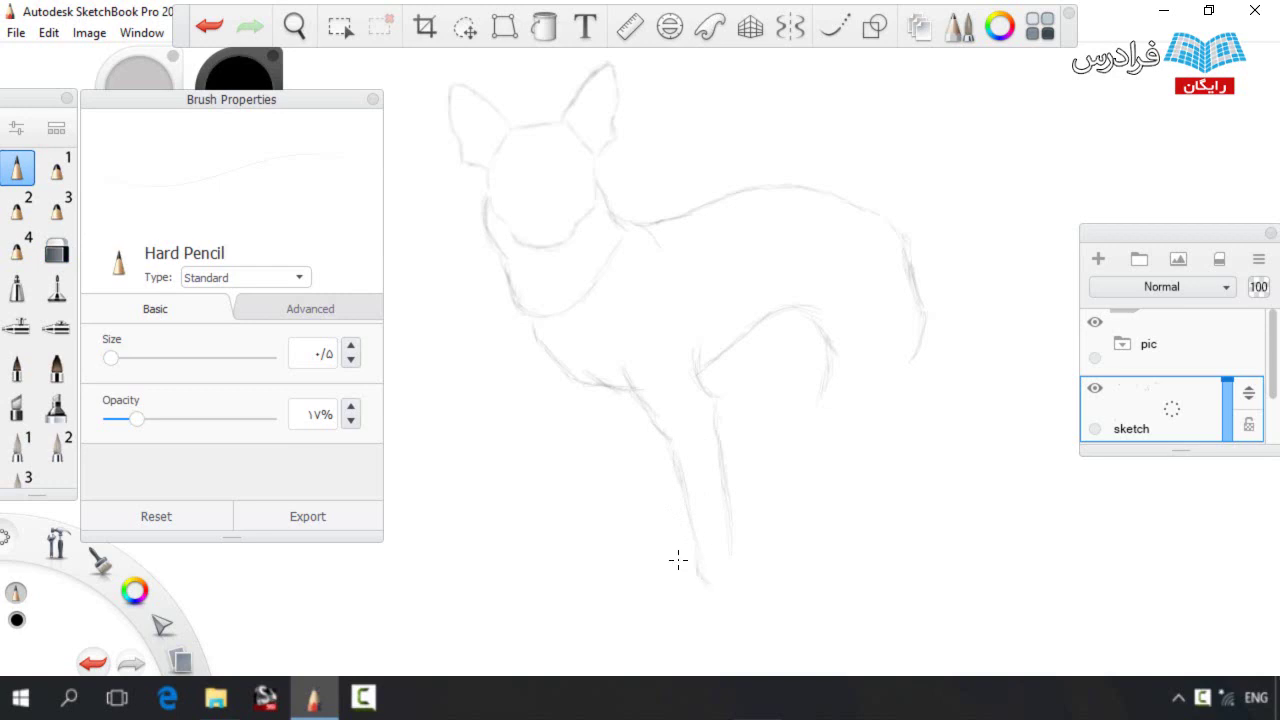
Finish the lower end of the near foreleg with a rounded paw
{"action": "left_click_drag", "start_coordinate": [701, 631], "coordinate": [698, 649]}
{"action": "left_click_drag", "start_coordinate": [730, 553], "coordinate": [738, 602]}
{"action": "key", "text": "space"}
{"action": "mouse_move", "coordinate": [756, 514]}
{"action": "left_mouse_down"}
{"action": "mouse_move", "coordinate": [751, 451]}
{"action": "mouse_move", "coordinate": [732, 574]}
{"action": "mouse_move", "coordinate": [688, 577]}
{"action": "left_mouse_up"}
{"action": "key", "text": "space"}
{"action": "left_click_drag", "start_coordinate": [723, 370], "coordinate": [671, 424]}
Lasso the lower near foreleg with its paw, raise it slightly and clean up the joining lines
{"action": "key", "text": "l"}
{"action": "mouse_move", "coordinate": [663, 603]}
{"action": "left_mouse_down"}
{"action": "mouse_move", "coordinate": [760, 547]}
{"action": "mouse_move", "coordinate": [660, 604]}
{"action": "left_mouse_up"}
{"action": "left_click_drag", "start_coordinate": [637, 520], "coordinate": [636, 498]}
{"action": "left_click", "coordinate": [643, 380]}
{"action": "key", "text": "b"}
{"action": "key", "text": "e"}
{"action": "key", "text": "e"}
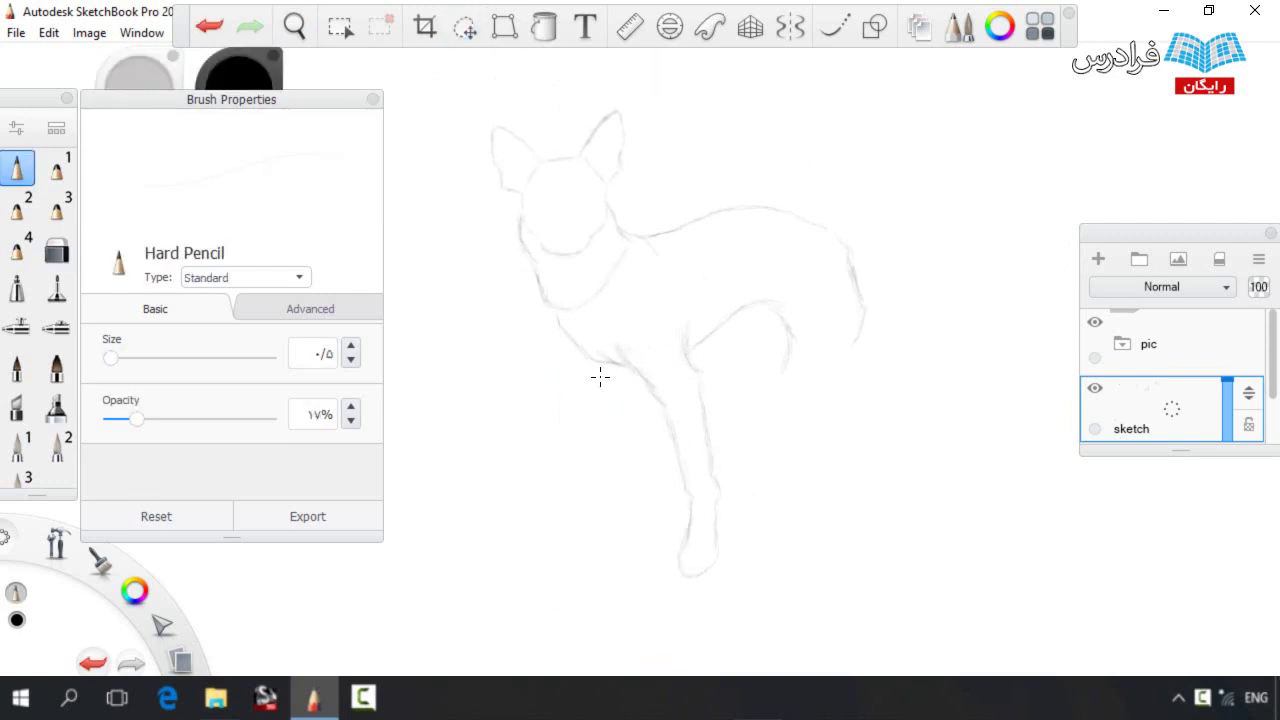
Sketch the far foreleg from the chest down to a forward-pointing paw
{"action": "left_click_drag", "start_coordinate": [615, 466], "coordinate": [608, 414]}
{"action": "key", "text": "e"}
{"action": "key", "text": "e"}
{"action": "key", "text": "e"}
{"action": "key", "text": "e"}
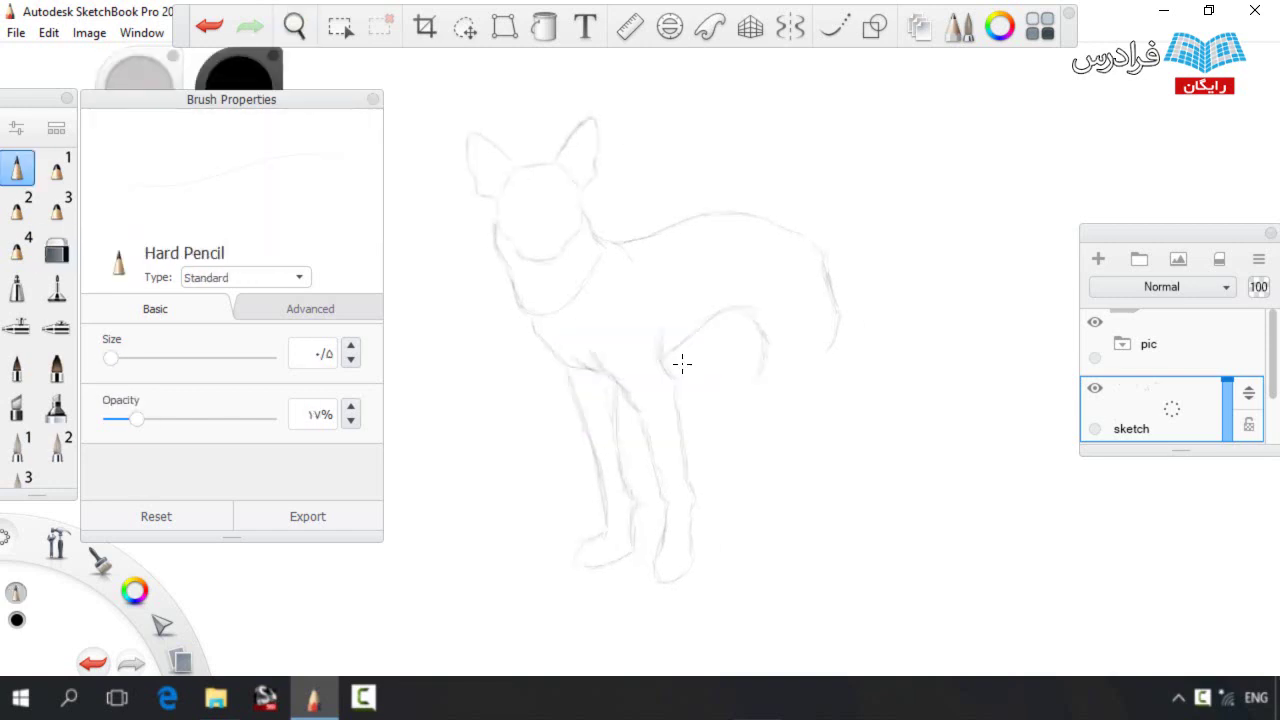
Lasso the near front paw, lower it slightly and redraw the leg contours joining it
{"action": "key", "text": "l"}
{"action": "mouse_move", "coordinate": [656, 608]}
{"action": "left_mouse_down"}
{"action": "mouse_move", "coordinate": [700, 477]}
{"action": "mouse_move", "coordinate": [691, 616]}
{"action": "left_mouse_up"}
{"action": "left_click_drag", "start_coordinate": [658, 556], "coordinate": [657, 546]}
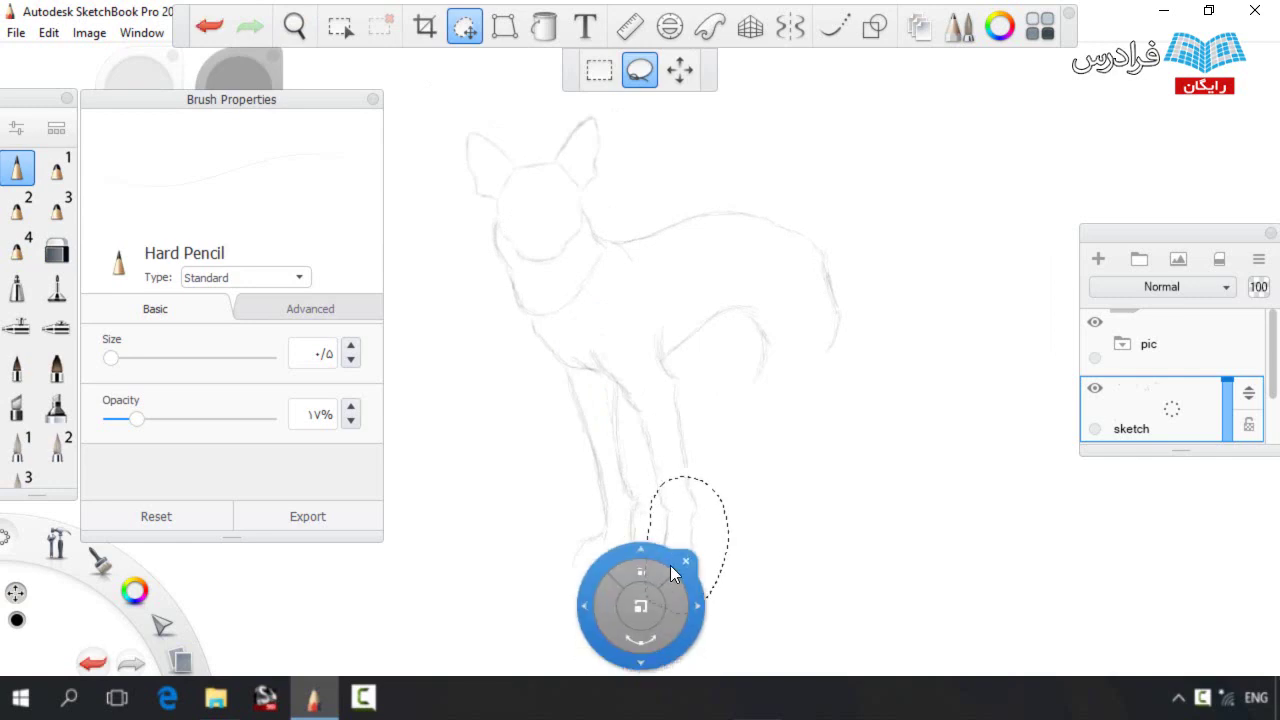
{"action": "key", "text": "Escape"}
{"action": "left_click_drag", "start_coordinate": [656, 480], "coordinate": [663, 507]}
{"action": "left_click_drag", "start_coordinate": [684, 463], "coordinate": [691, 492]}
{"action": "key", "text": "e"}
{"action": "key", "text": "e"}
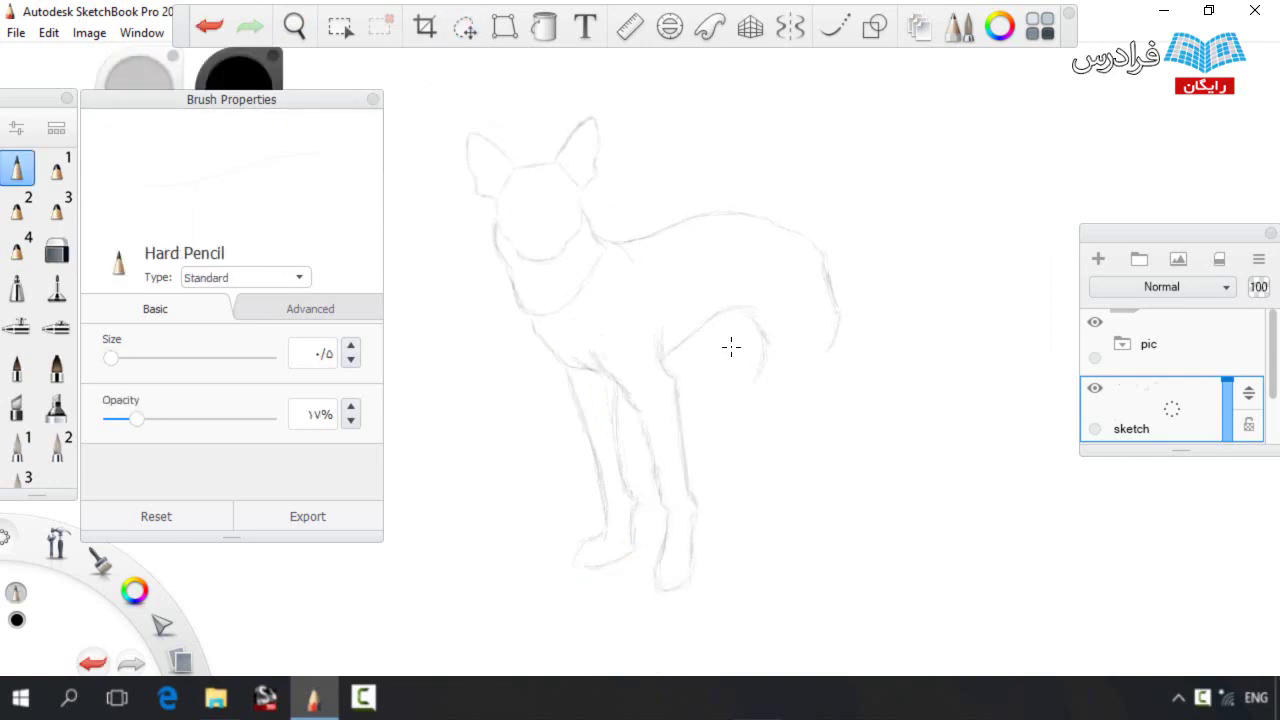
Lasso the dog's hindquarters and shift them backward and slightly up to lengthen the body
{"action": "left_click", "coordinate": [466, 28]}
{"action": "mouse_move", "coordinate": [705, 345]}
{"action": "left_mouse_down"}
{"action": "mouse_move", "coordinate": [812, 484]}
{"action": "mouse_move", "coordinate": [708, 348]}
{"action": "left_mouse_up"}
{"action": "left_click_drag", "start_coordinate": [689, 313], "coordinate": [709, 303]}
{"action": "left_click", "coordinate": [680, 264]}
{"action": "key", "text": "Escape"}
Rejoin the back and belly lines to the shifted hindquarters and extend the thigh's front contour downward
{"action": "left_click_drag", "start_coordinate": [672, 228], "coordinate": [710, 212]}
{"action": "key", "text": "e"}
{"action": "key", "text": "e"}
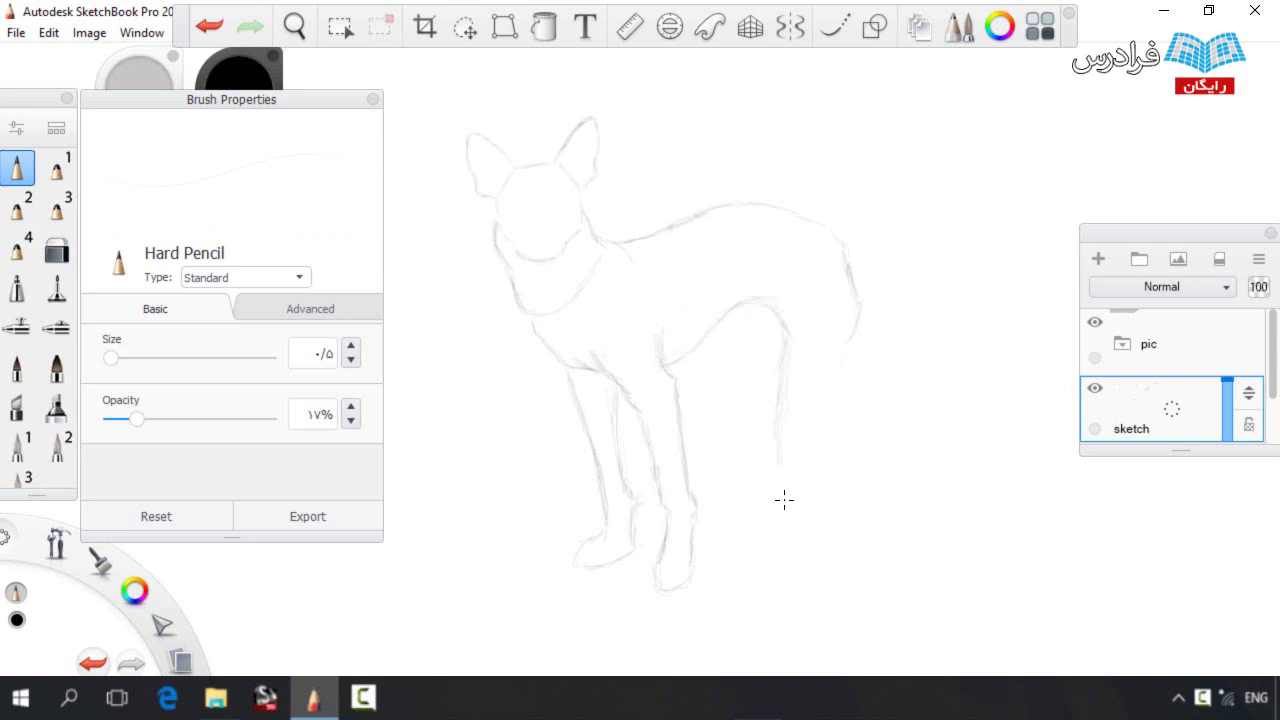
Sketch the near and far hind legs down to their forward-pointing paws, including the rump's rear contour
{"action": "key", "text": "e"}
{"action": "key", "text": "e"}
{"action": "left_click_drag", "start_coordinate": [795, 510], "coordinate": [811, 461]}
{"action": "left_click_drag", "start_coordinate": [842, 368], "coordinate": [856, 322]}
{"action": "left_click_drag", "start_coordinate": [749, 433], "coordinate": [735, 463]}
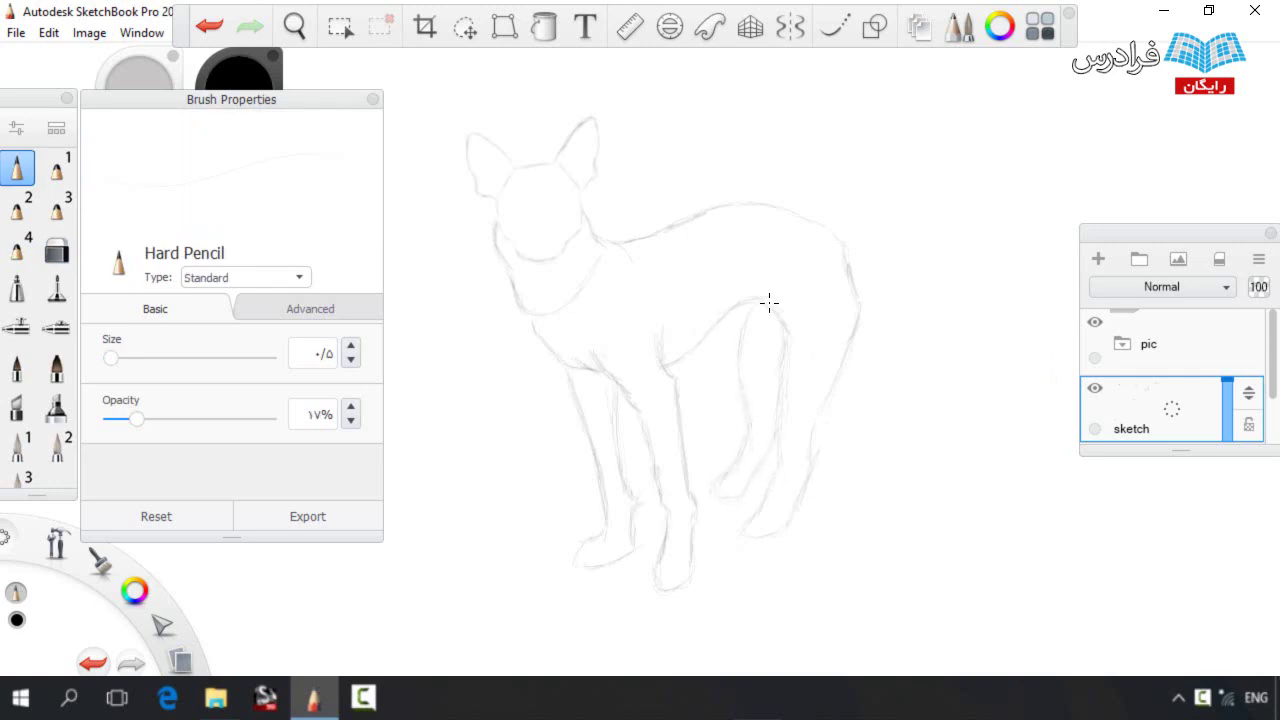
Lasso the hindquarters with both hind legs and shift them backward and slightly up to lengthen the body
{"action": "left_click", "coordinate": [465, 26]}
{"action": "mouse_move", "coordinate": [440, 135]}
{"action": "left_mouse_down"}
{"action": "mouse_move", "coordinate": [623, 206]}
{"action": "mouse_move", "coordinate": [440, 140]}
{"action": "left_mouse_up"}
{"action": "left_click_drag", "start_coordinate": [660, 248], "coordinate": [656, 256]}
{"action": "left_click_drag", "start_coordinate": [683, 300], "coordinate": [689, 277]}
{"action": "left_click", "coordinate": [708, 222]}
{"action": "mouse_move", "coordinate": [713, 352]}
{"action": "left_mouse_down"}
{"action": "mouse_move", "coordinate": [728, 546]}
{"action": "mouse_move", "coordinate": [713, 352]}
{"action": "mouse_move", "coordinate": [786, 348]}
{"action": "left_mouse_up"}
{"action": "left_click_drag", "start_coordinate": [820, 337], "coordinate": [835, 310]}
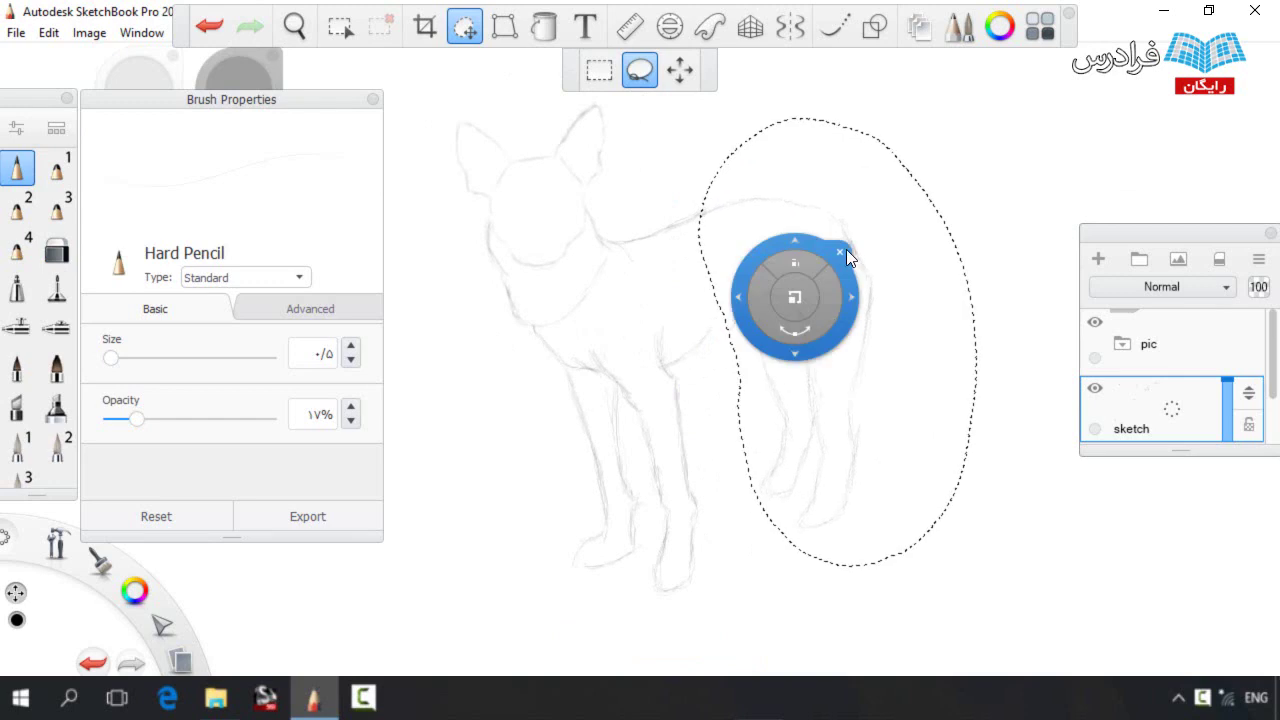
{"action": "left_click", "coordinate": [848, 256]}
Rejoin the belly line to the shifted hindquarters and clean up the back line between withers and rump
{"action": "left_click_drag", "start_coordinate": [712, 346], "coordinate": [735, 320]}
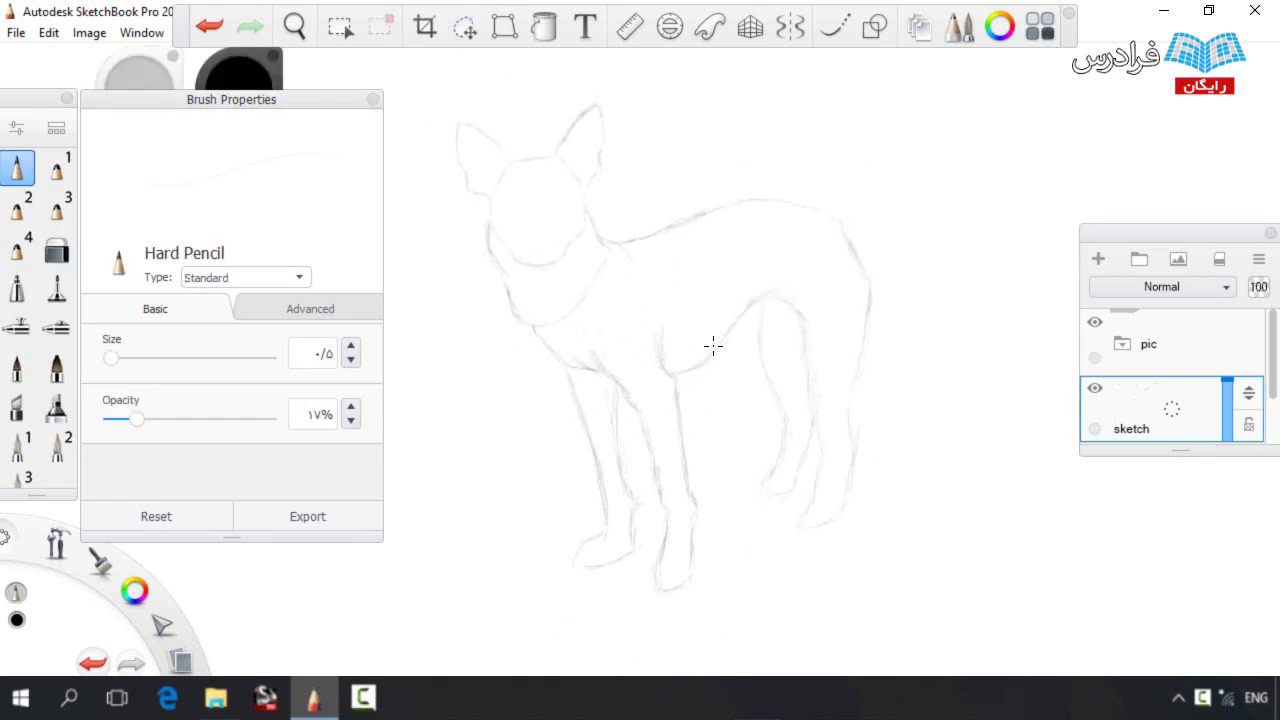
{"action": "key", "text": "e"}
{"action": "key", "text": "e"}
{"action": "key", "text": "e"}
{"action": "key", "text": "e"}
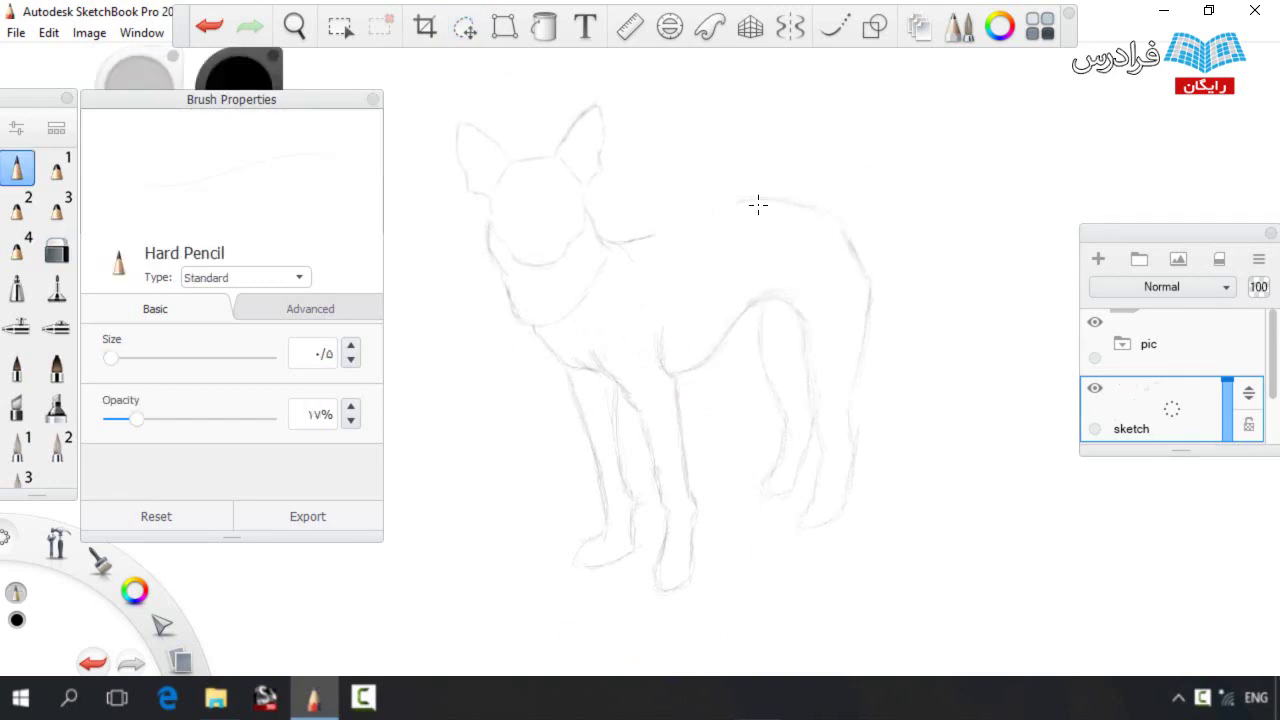
{"action": "key", "text": "e"}
{"action": "key", "text": "e"}
Lasso the lower hind legs with their paws and adjust their position slightly
{"action": "key", "text": "space"}
{"action": "left_click_drag", "start_coordinate": [766, 323], "coordinate": [712, 290]}
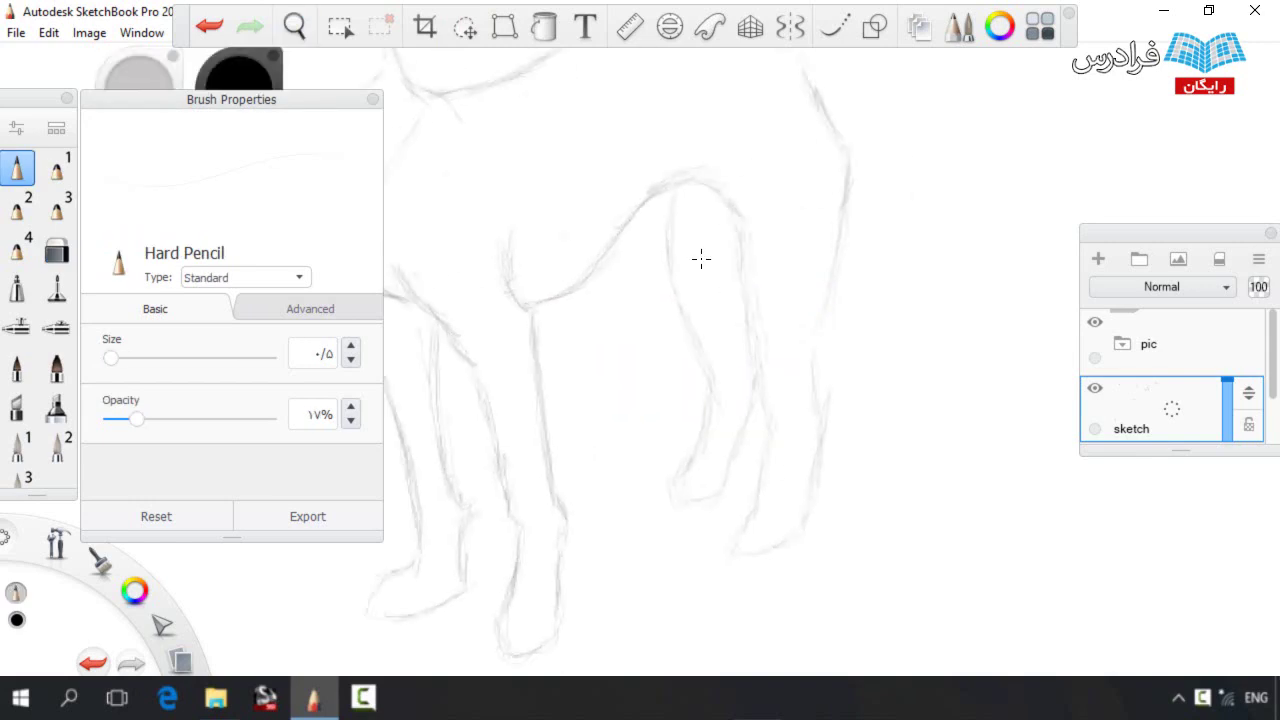
{"action": "key", "text": "m"}
{"action": "mouse_move", "coordinate": [715, 586]}
{"action": "left_mouse_down"}
{"action": "mouse_move", "coordinate": [750, 207]}
{"action": "mouse_move", "coordinate": [766, 603]}
{"action": "left_mouse_up"}
{"action": "mouse_move", "coordinate": [754, 424]}
{"action": "left_mouse_down"}
{"action": "mouse_move", "coordinate": [749, 409]}
{"action": "mouse_move", "coordinate": [791, 386]}
{"action": "left_mouse_up"}
{"action": "key", "text": "Escape"}
Redraw the near hind leg's rear contour, paw and lower front contour, softening the old lines
{"action": "key", "text": "space"}
{"action": "mouse_move", "coordinate": [819, 307]}
{"action": "left_mouse_down"}
{"action": "mouse_move", "coordinate": [799, 301]}
{"action": "mouse_move", "coordinate": [770, 384]}
{"action": "mouse_move", "coordinate": [768, 461]}
{"action": "mouse_move", "coordinate": [741, 553]}
{"action": "left_mouse_up"}
{"action": "key", "text": "e"}
{"action": "left_click_drag", "start_coordinate": [777, 483], "coordinate": [783, 383]}
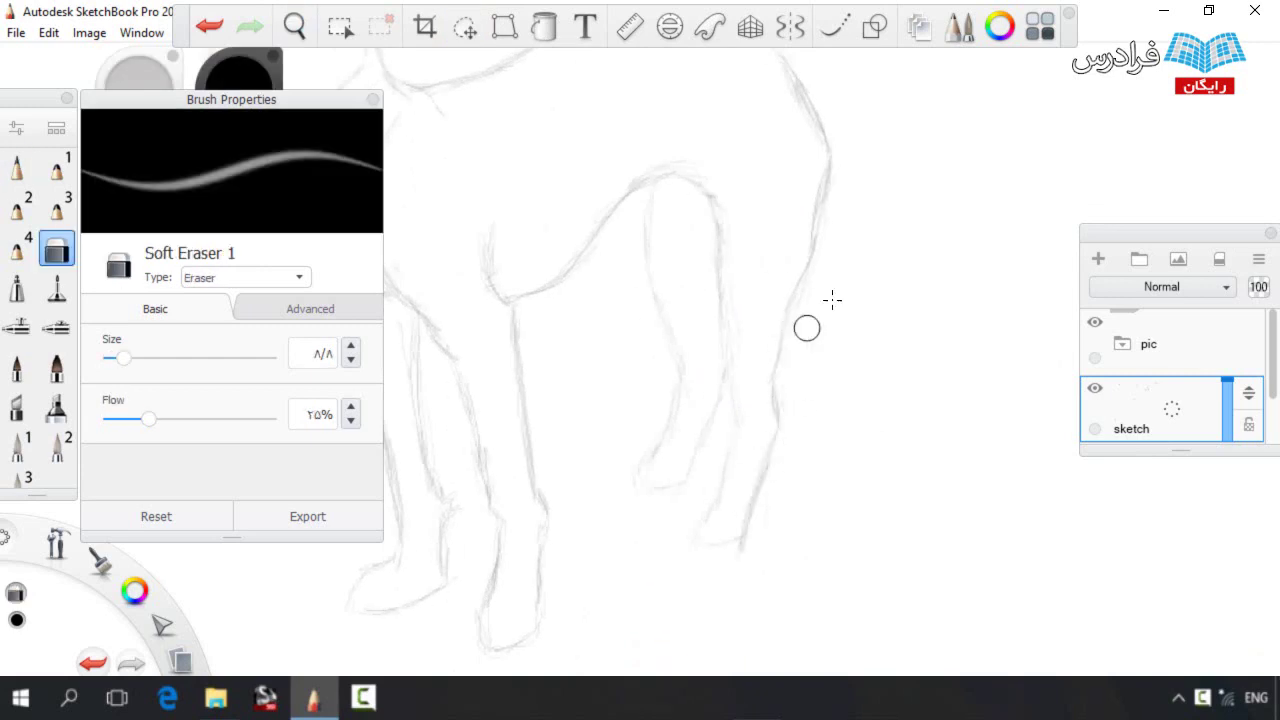
{"action": "key", "text": "b"}
{"action": "mouse_move", "coordinate": [741, 555]}
{"action": "left_mouse_down"}
{"action": "mouse_move", "coordinate": [688, 573]}
{"action": "mouse_move", "coordinate": [686, 540]}
{"action": "mouse_move", "coordinate": [737, 451]}
{"action": "mouse_move", "coordinate": [708, 524]}
{"action": "left_mouse_up"}
{"action": "left_click_drag", "start_coordinate": [726, 474], "coordinate": [732, 358]}
Erase the stray lines at the near thigh's front and redraw the contour up into the belly fold
{"action": "key", "text": "e"}
{"action": "mouse_move", "coordinate": [725, 287]}
{"action": "left_mouse_down"}
{"action": "mouse_move", "coordinate": [711, 198]}
{"action": "mouse_move", "coordinate": [726, 271]}
{"action": "left_mouse_up"}
{"action": "key", "text": "b"}
{"action": "left_click_drag", "start_coordinate": [711, 205], "coordinate": [649, 154]}
{"action": "key", "text": "e"}
{"action": "key", "text": "b"}
Redraw the far hind leg's contours down to a forward-pointing paw and erase the stray lines around it
{"action": "key", "text": "space"}
{"action": "mouse_move", "coordinate": [747, 270]}
{"action": "left_mouse_down"}
{"action": "mouse_move", "coordinate": [642, 309]}
{"action": "mouse_move", "coordinate": [740, 344]}
{"action": "left_mouse_up"}
{"action": "key", "text": "v"}
{"action": "left_click", "coordinate": [466, 33]}
{"action": "key", "text": "space"}
{"action": "left_click_drag", "start_coordinate": [662, 252], "coordinate": [862, 260]}
{"action": "mouse_move", "coordinate": [772, 267]}
{"action": "left_mouse_down"}
{"action": "mouse_move", "coordinate": [694, 208]}
{"action": "mouse_move", "coordinate": [675, 295]}
{"action": "left_mouse_up"}
{"action": "left_click_drag", "start_coordinate": [683, 231], "coordinate": [702, 370]}
{"action": "left_click_drag", "start_coordinate": [683, 308], "coordinate": [713, 396]}
{"action": "left_click_drag", "start_coordinate": [709, 343], "coordinate": [711, 449]}
{"action": "mouse_move", "coordinate": [682, 500]}
{"action": "left_mouse_down"}
{"action": "mouse_move", "coordinate": [677, 457]}
{"action": "mouse_move", "coordinate": [657, 517]}
{"action": "mouse_move", "coordinate": [740, 443]}
{"action": "mouse_move", "coordinate": [706, 531]}
{"action": "mouse_move", "coordinate": [640, 538]}
{"action": "mouse_move", "coordinate": [742, 498]}
{"action": "left_mouse_up"}
{"action": "key", "text": "e"}
{"action": "left_click_drag", "start_coordinate": [687, 507], "coordinate": [710, 472]}
{"action": "key", "text": "b"}
Lasso the hind legs and adjust their placement under the rump
{"action": "key", "text": "v"}
{"action": "mouse_move", "coordinate": [702, 654]}
{"action": "left_mouse_down"}
{"action": "mouse_move", "coordinate": [722, 248]}
{"action": "mouse_move", "coordinate": [765, 650]}
{"action": "left_mouse_up"}
{"action": "left_click_drag", "start_coordinate": [885, 425], "coordinate": [838, 371]}
{"action": "left_click_drag", "start_coordinate": [947, 370], "coordinate": [921, 367]}
{"action": "mouse_move", "coordinate": [859, 426]}
{"action": "left_mouse_down"}
{"action": "mouse_move", "coordinate": [826, 411]}
{"action": "mouse_move", "coordinate": [863, 398]}
{"action": "mouse_move", "coordinate": [871, 378]}
{"action": "left_mouse_up"}
{"action": "left_click", "coordinate": [911, 334]}
{"action": "key", "text": "space"}
{"action": "left_click_drag", "start_coordinate": [744, 314], "coordinate": [734, 409]}
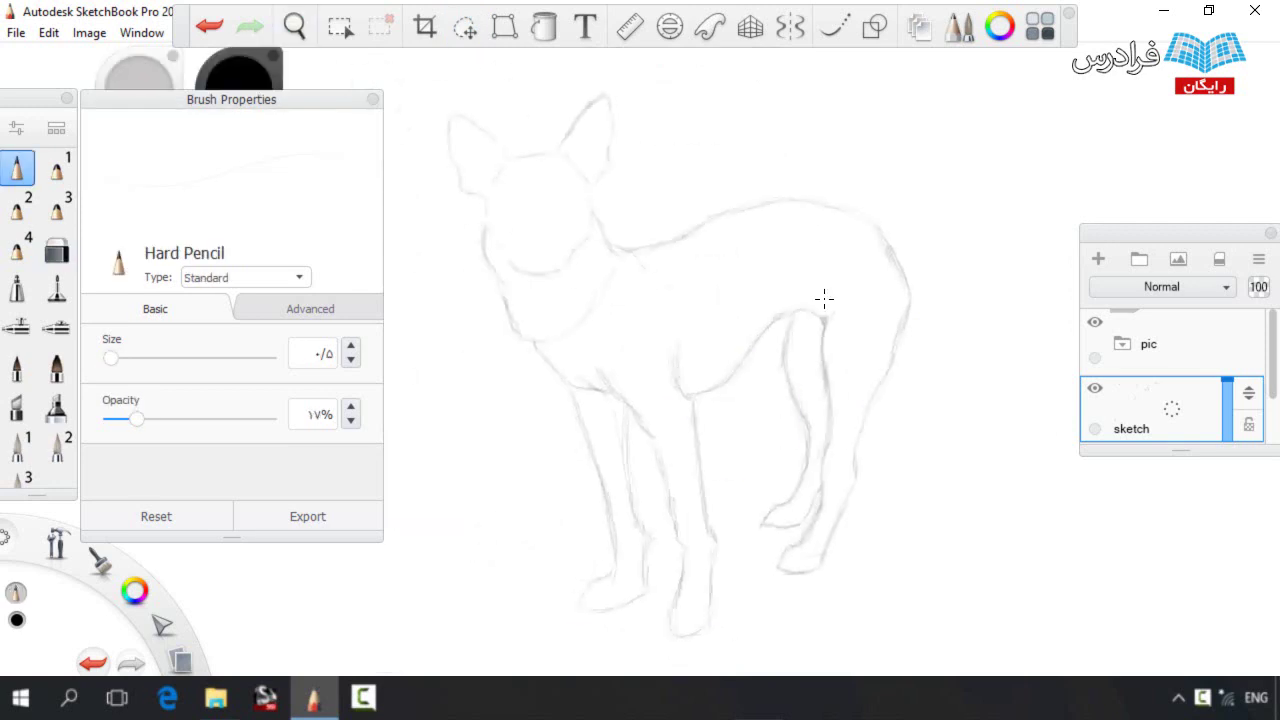
Sketch a tail curled up over the rump with an inner loop, cleaning up its base
{"action": "key", "text": "space"}
{"action": "left_click_drag", "start_coordinate": [836, 225], "coordinate": [800, 262]}
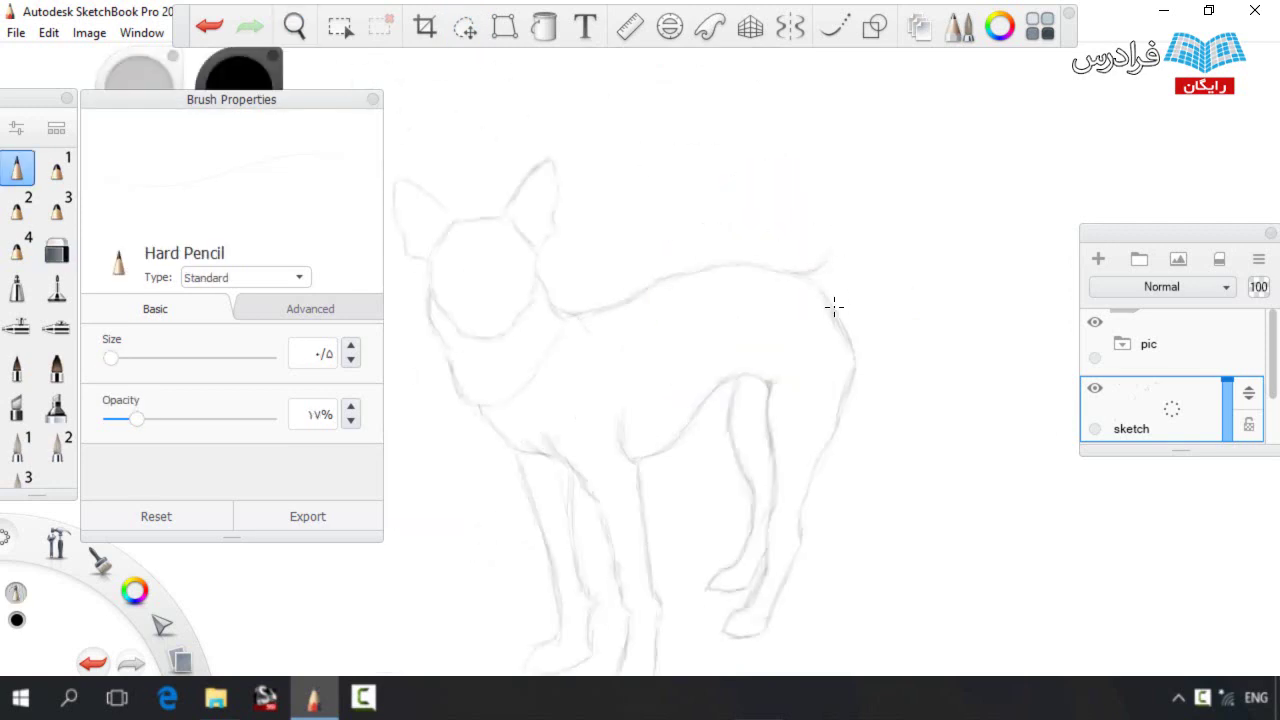
{"action": "left_click_drag", "start_coordinate": [856, 270], "coordinate": [854, 218]}
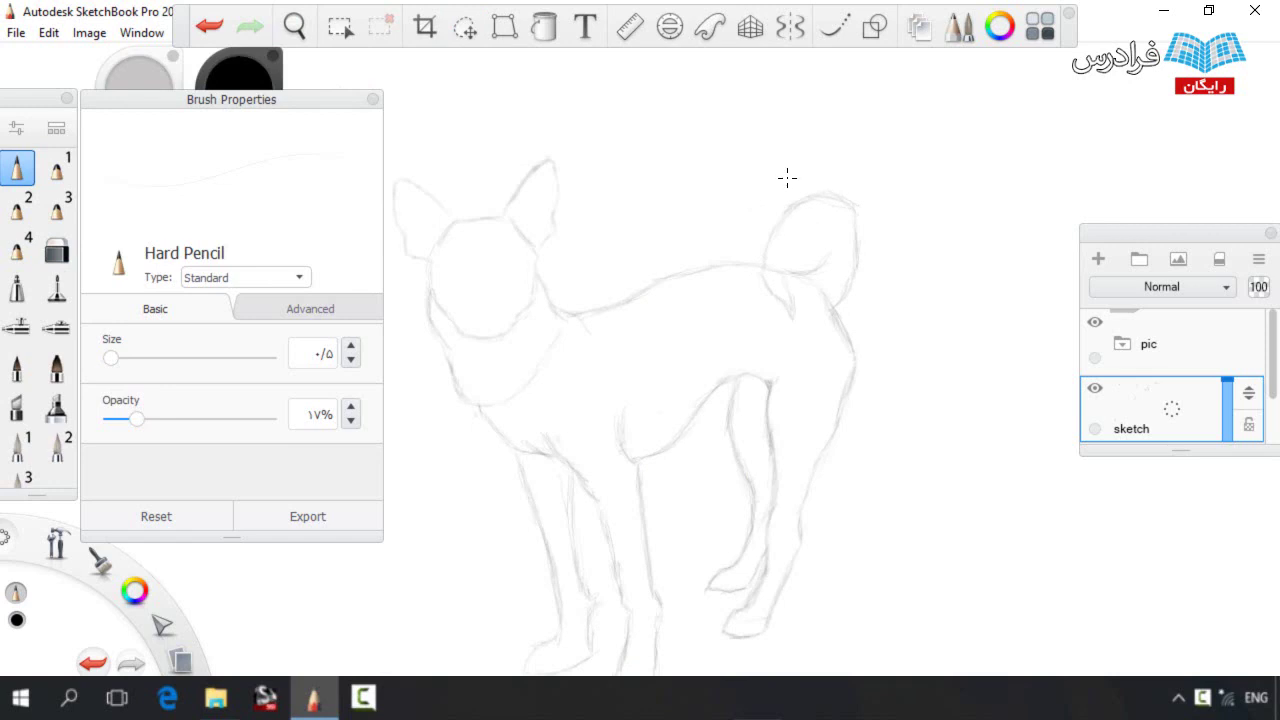
{"action": "key", "text": "e"}
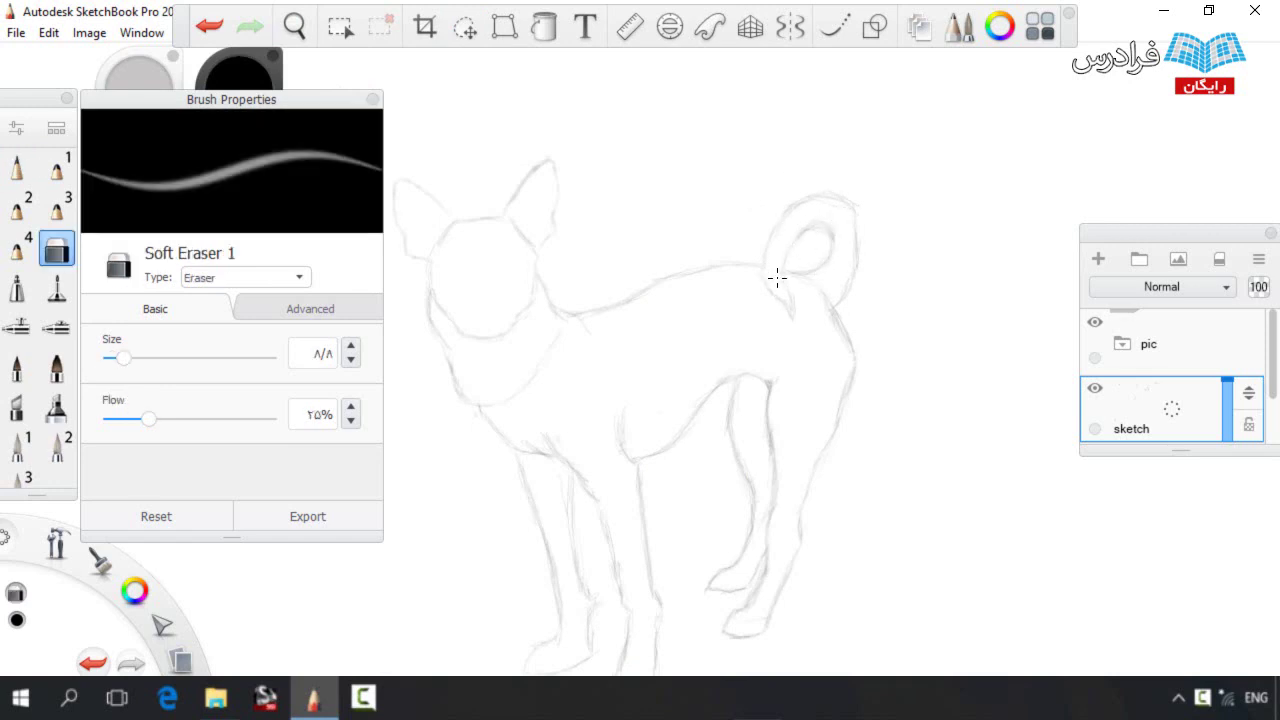
{"action": "key", "text": "e"}
{"action": "left_click_drag", "start_coordinate": [849, 209], "coordinate": [859, 259]}
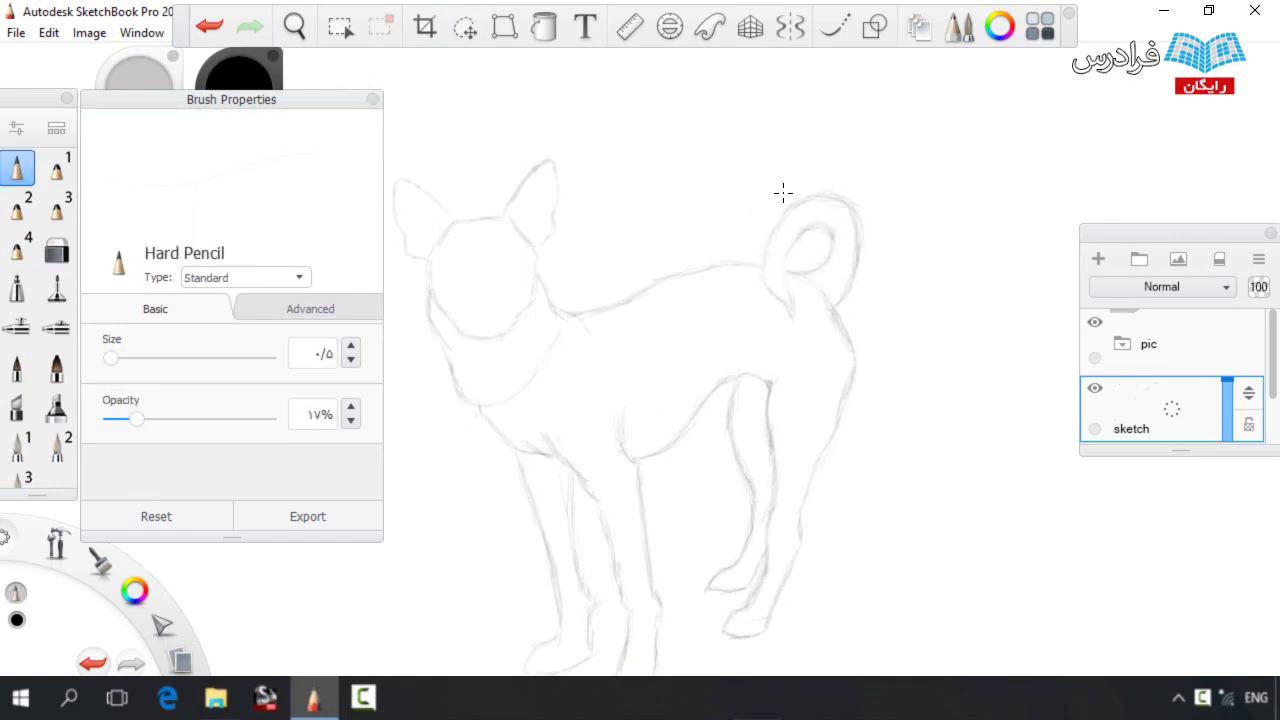
Lasso the whole standing dog and reposition it beside the other dog sketch, below the reference photos
{"action": "key", "text": "space"}
{"action": "left_click_drag", "start_coordinate": [801, 308], "coordinate": [840, 263]}
{"action": "left_click", "coordinate": [465, 27]}
{"action": "mouse_move", "coordinate": [421, 170]}
{"action": "left_mouse_down"}
{"action": "mouse_move", "coordinate": [717, 100]}
{"action": "mouse_move", "coordinate": [421, 170]}
{"action": "left_mouse_up"}
{"action": "key", "text": "space"}
{"action": "left_click_drag", "start_coordinate": [683, 282], "coordinate": [395, 300]}
{"action": "mouse_move", "coordinate": [448, 159]}
{"action": "left_mouse_down"}
{"action": "mouse_move", "coordinate": [731, 368]}
{"action": "mouse_move", "coordinate": [464, 175]}
{"action": "left_mouse_up"}
{"action": "key", "text": "space"}
{"action": "left_click_drag", "start_coordinate": [634, 271], "coordinate": [930, 320]}
{"action": "left_click_drag", "start_coordinate": [882, 278], "coordinate": [836, 408]}
{"action": "mouse_move", "coordinate": [800, 380]}
{"action": "left_mouse_down"}
{"action": "mouse_move", "coordinate": [747, 348]}
{"action": "mouse_move", "coordinate": [716, 364]}
{"action": "mouse_move", "coordinate": [738, 370]}
{"action": "left_mouse_up"}
{"action": "left_click_drag", "start_coordinate": [733, 362], "coordinate": [742, 356]}
{"action": "left_click_drag", "start_coordinate": [820, 350], "coordinate": [818, 357]}
{"action": "key", "text": "Escape"}
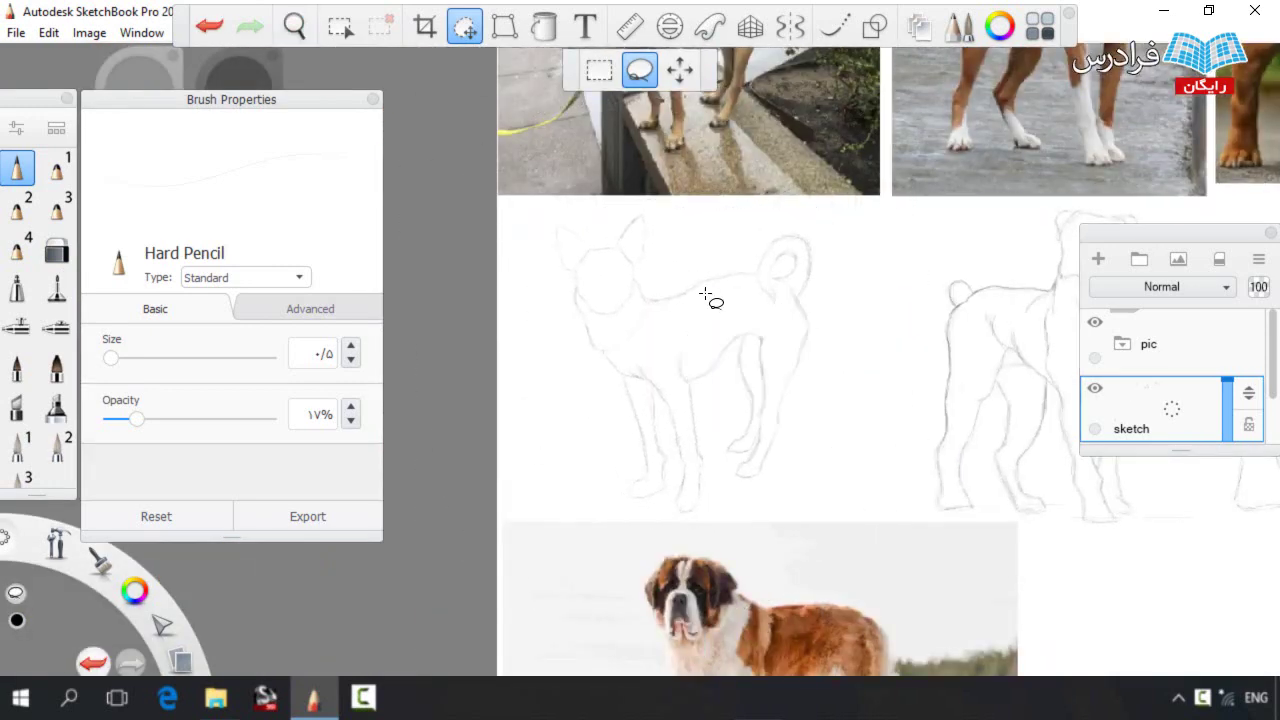
Raise the pencil's opacity to 42% and redraw the dog's head, ears and neck contours darker
{"action": "key", "text": "space"}
{"action": "left_click_drag", "start_coordinate": [600, 310], "coordinate": [760, 310]}
{"action": "left_click_drag", "start_coordinate": [137, 419], "coordinate": [176, 419]}
{"action": "left_click", "coordinate": [465, 27]}
{"action": "mouse_move", "coordinate": [603, 320]}
{"action": "left_mouse_down"}
{"action": "mouse_move", "coordinate": [585, 302]}
{"action": "mouse_move", "coordinate": [603, 194]}
{"action": "mouse_move", "coordinate": [531, 163]}
{"action": "mouse_move", "coordinate": [562, 244]}
{"action": "left_mouse_up"}
{"action": "mouse_move", "coordinate": [623, 200]}
{"action": "left_mouse_down"}
{"action": "mouse_move", "coordinate": [645, 191]}
{"action": "mouse_move", "coordinate": [700, 214]}
{"action": "mouse_move", "coordinate": [677, 286]}
{"action": "mouse_move", "coordinate": [586, 334]}
{"action": "mouse_move", "coordinate": [622, 398]}
{"action": "left_mouse_up"}
{"action": "mouse_move", "coordinate": [690, 266]}
{"action": "left_mouse_down"}
{"action": "mouse_move", "coordinate": [703, 334]}
{"action": "mouse_move", "coordinate": [650, 397]}
{"action": "left_mouse_up"}
{"action": "mouse_move", "coordinate": [709, 295]}
{"action": "left_mouse_down"}
{"action": "mouse_move", "coordinate": [757, 343]}
{"action": "mouse_move", "coordinate": [709, 290]}
{"action": "mouse_move", "coordinate": [766, 332]}
{"action": "mouse_move", "coordinate": [778, 380]}
{"action": "left_mouse_up"}
{"action": "key", "text": "e"}
{"action": "key", "text": "e"}
Lasso part of the dog sketch and adjust its placement
{"action": "key", "text": "space"}
{"action": "left_click_drag", "start_coordinate": [761, 323], "coordinate": [689, 237]}
{"action": "key", "text": "v"}
{"action": "mouse_move", "coordinate": [570, 599]}
{"action": "left_mouse_down"}
{"action": "mouse_move", "coordinate": [856, 248]}
{"action": "mouse_move", "coordinate": [655, 652]}
{"action": "left_mouse_up"}
{"action": "left_click_drag", "start_coordinate": [473, 347], "coordinate": [477, 365]}
{"action": "key", "text": "Escape"}
Darken the chest and shoulder lines and the foreleg contours down to the paws
{"action": "left_click_drag", "start_coordinate": [614, 376], "coordinate": [554, 327]}
{"action": "left_click_drag", "start_coordinate": [625, 363], "coordinate": [667, 415]}
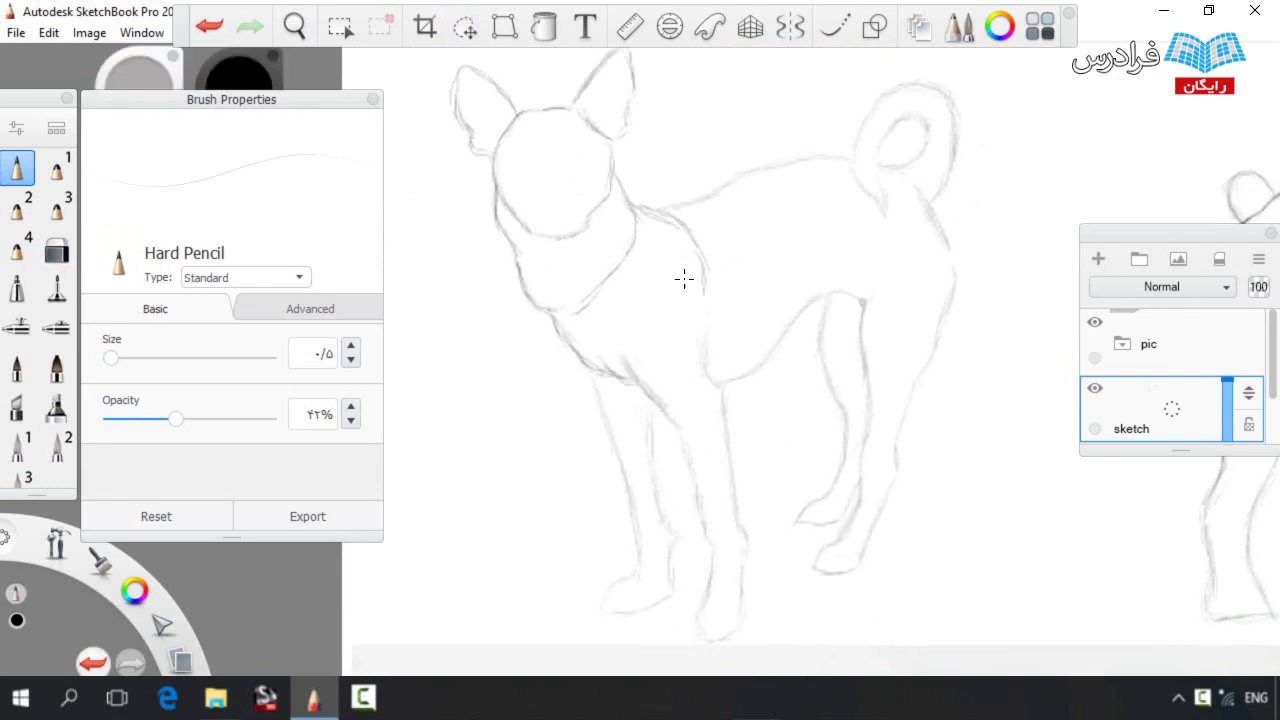
{"action": "left_click_drag", "start_coordinate": [707, 322], "coordinate": [731, 468]}
{"action": "left_click_drag", "start_coordinate": [676, 418], "coordinate": [714, 586]}
{"action": "mouse_move", "coordinate": [652, 403]}
{"action": "left_mouse_down"}
{"action": "mouse_move", "coordinate": [674, 571]}
{"action": "mouse_move", "coordinate": [641, 551]}
{"action": "mouse_move", "coordinate": [606, 411]}
{"action": "left_mouse_up"}
{"action": "mouse_move", "coordinate": [705, 575]}
{"action": "left_mouse_down"}
{"action": "mouse_move", "coordinate": [737, 626]}
{"action": "mouse_move", "coordinate": [736, 476]}
{"action": "left_mouse_up"}
Darken the back and belly lines, the curled tail and the hind leg contours
{"action": "left_click_drag", "start_coordinate": [703, 197], "coordinate": [846, 158]}
{"action": "left_click_drag", "start_coordinate": [716, 383], "coordinate": [842, 292]}
{"action": "key", "text": "space"}
{"action": "mouse_move", "coordinate": [857, 235]}
{"action": "left_mouse_down"}
{"action": "mouse_move", "coordinate": [782, 278]}
{"action": "mouse_move", "coordinate": [834, 151]}
{"action": "mouse_move", "coordinate": [776, 218]}
{"action": "left_mouse_up"}
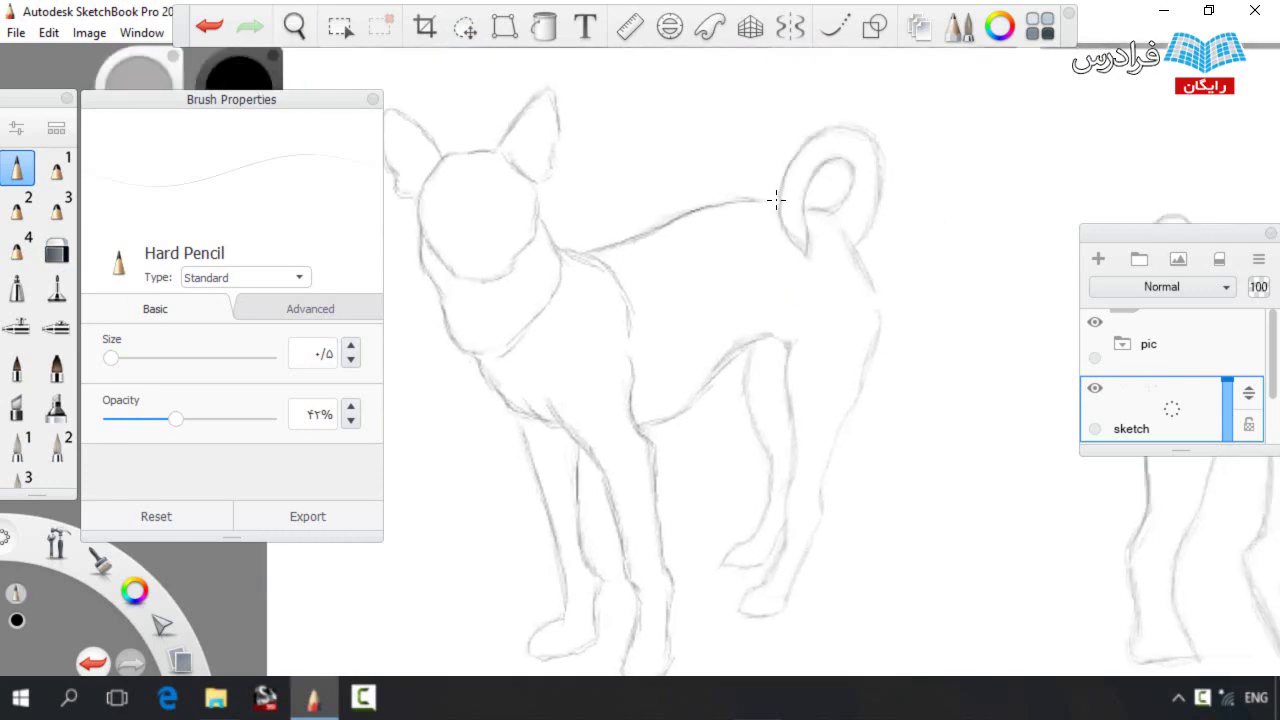
{"action": "mouse_move", "coordinate": [877, 154]}
{"action": "left_mouse_down"}
{"action": "mouse_move", "coordinate": [877, 351]}
{"action": "mouse_move", "coordinate": [791, 574]}
{"action": "mouse_move", "coordinate": [766, 583]}
{"action": "mouse_move", "coordinate": [793, 416]}
{"action": "left_mouse_up"}
{"action": "left_click_drag", "start_coordinate": [786, 530], "coordinate": [754, 569]}
{"action": "left_click_drag", "start_coordinate": [774, 462], "coordinate": [755, 418]}
Lasso the darkened dog and adjust its placement on the canvas
{"action": "scroll", "coordinate": [737, 385], "scroll_direction": "down", "scroll_amount": 2}
{"action": "left_click", "coordinate": [465, 27]}
{"action": "mouse_move", "coordinate": [429, 176]}
{"action": "left_mouse_down"}
{"action": "mouse_move", "coordinate": [677, 126]}
{"action": "mouse_move", "coordinate": [487, 600]}
{"action": "left_mouse_up"}
{"action": "left_click_drag", "start_coordinate": [678, 330], "coordinate": [719, 292]}
{"action": "left_click", "coordinate": [690, 298]}
Go to a blank canvas area, undo the test strokes and lower the pencil's opacity to 19%
{"action": "scroll", "coordinate": [688, 292], "scroll_direction": "down", "scroll_amount": 10}
{"action": "mouse_move", "coordinate": [860, 600]}
{"action": "left_mouse_down"}
{"action": "mouse_move", "coordinate": [657, 427]}
{"action": "mouse_move", "coordinate": [914, 443]}
{"action": "left_mouse_up"}
{"action": "scroll", "coordinate": [657, 427], "scroll_direction": "down", "scroll_amount": 9}
{"action": "scroll", "coordinate": [672, 415], "scroll_direction": "up", "scroll_amount": 12}
{"action": "left_click_drag", "start_coordinate": [817, 238], "coordinate": [832, 284]}
{"action": "key", "text": "ctrl+z"}
{"action": "left_click_drag", "start_coordinate": [176, 419], "coordinate": [129, 419]}
{"action": "left_click_drag", "start_coordinate": [583, 286], "coordinate": [694, 260]}
{"action": "key", "text": "ctrl+z"}
{"action": "mouse_move", "coordinate": [129, 419]}
{"action": "left_mouse_down"}
{"action": "mouse_move", "coordinate": [153, 419]}
{"action": "mouse_move", "coordinate": [139, 419]}
{"action": "left_mouse_up"}
Sketch a new dog's head in profile with the skull, muzzle, jaw and back of the neck
{"action": "left_click_drag", "start_coordinate": [681, 333], "coordinate": [678, 364]}
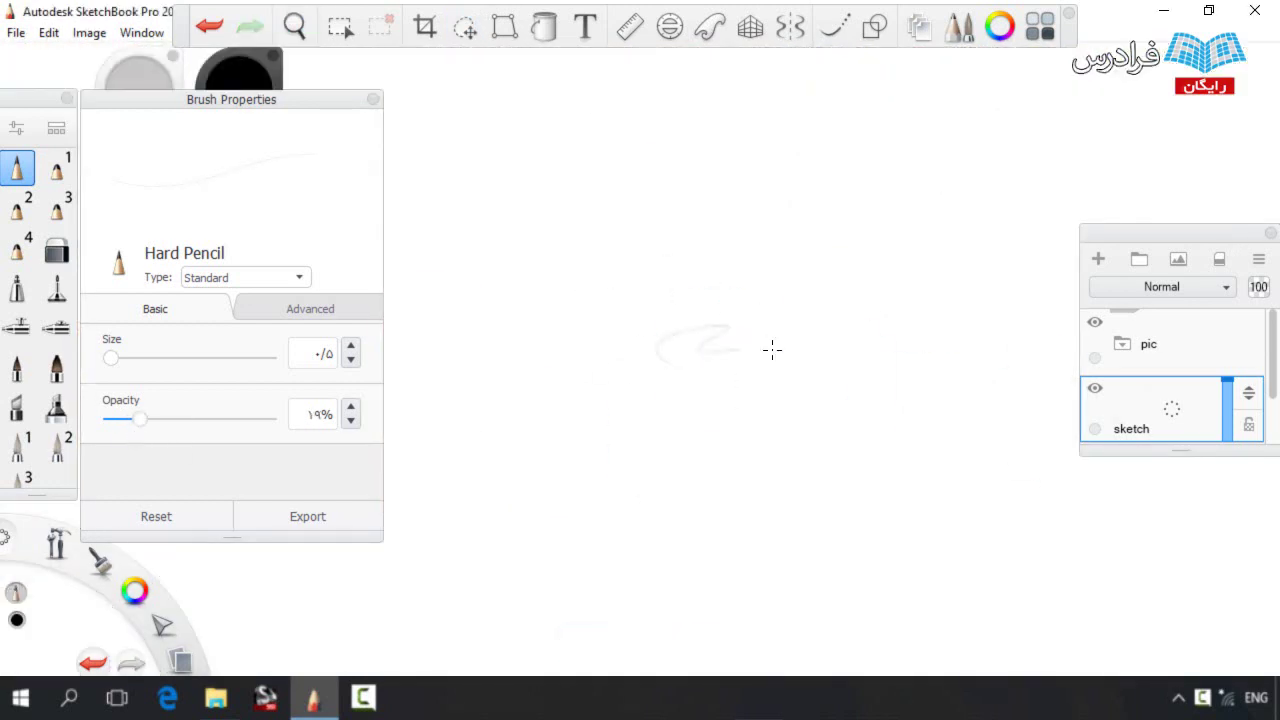
{"action": "mouse_move", "coordinate": [839, 228]}
{"action": "left_mouse_down"}
{"action": "mouse_move", "coordinate": [845, 262]}
{"action": "mouse_move", "coordinate": [854, 232]}
{"action": "mouse_move", "coordinate": [810, 299]}
{"action": "left_mouse_up"}
{"action": "left_click_drag", "start_coordinate": [840, 216], "coordinate": [685, 220]}
{"action": "left_click_drag", "start_coordinate": [800, 320], "coordinate": [777, 363]}
{"action": "mouse_move", "coordinate": [705, 211]}
{"action": "left_mouse_down"}
{"action": "mouse_move", "coordinate": [651, 262]}
{"action": "mouse_move", "coordinate": [630, 242]}
{"action": "mouse_move", "coordinate": [643, 264]}
{"action": "mouse_move", "coordinate": [606, 263]}
{"action": "mouse_move", "coordinate": [644, 268]}
{"action": "mouse_move", "coordinate": [628, 325]}
{"action": "mouse_move", "coordinate": [583, 338]}
{"action": "mouse_move", "coordinate": [623, 316]}
{"action": "mouse_move", "coordinate": [604, 378]}
{"action": "left_mouse_up"}
Adjust the new head with a lasso selection, redraw the muzzle's front and extend the throat line downward
{"action": "key", "text": "v"}
{"action": "mouse_move", "coordinate": [744, 387]}
{"action": "left_mouse_down"}
{"action": "mouse_move", "coordinate": [743, 363]}
{"action": "mouse_move", "coordinate": [771, 370]}
{"action": "left_mouse_up"}
{"action": "key", "text": "Escape"}
{"action": "key", "text": "e"}
{"action": "mouse_move", "coordinate": [846, 285]}
{"action": "left_mouse_down"}
{"action": "mouse_move", "coordinate": [843, 246]}
{"action": "mouse_move", "coordinate": [851, 300]}
{"action": "left_mouse_up"}
{"action": "key", "text": "s"}
{"action": "left_click_drag", "start_coordinate": [850, 253], "coordinate": [843, 215]}
{"action": "left_click_drag", "start_coordinate": [784, 383], "coordinate": [776, 415]}
{"action": "key", "text": "space"}
{"action": "left_click_drag", "start_coordinate": [750, 363], "coordinate": [786, 309]}
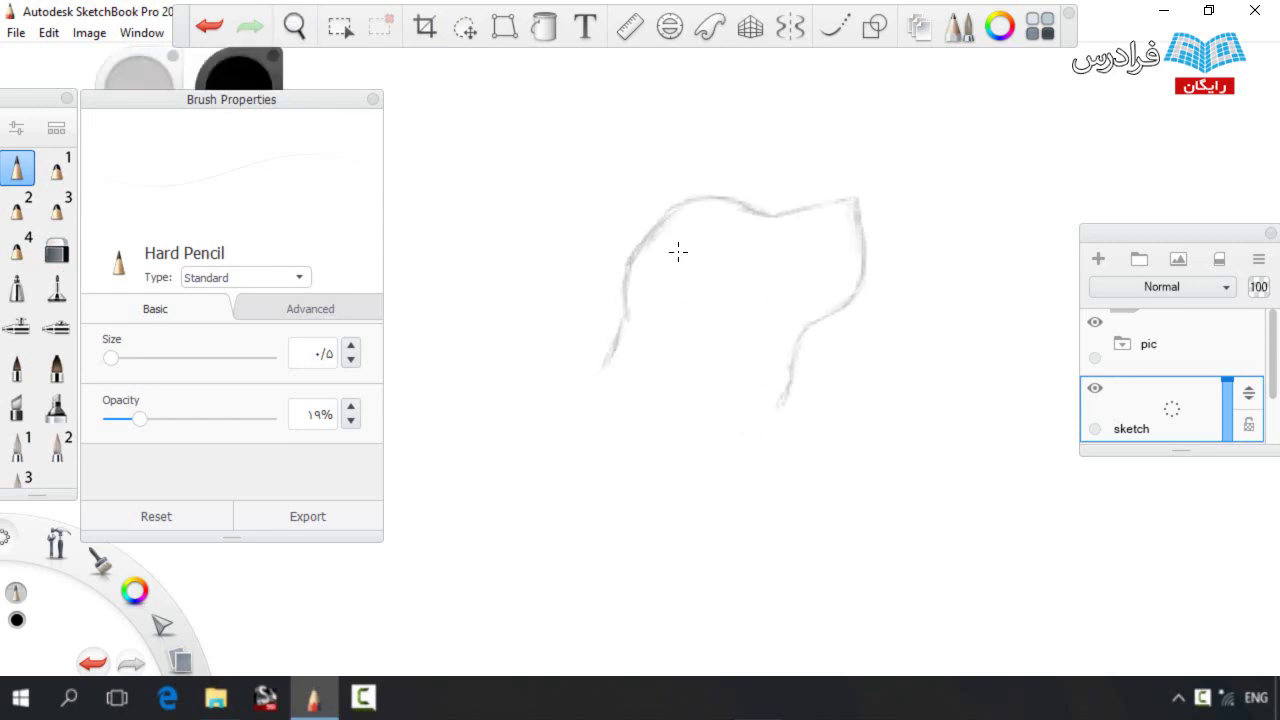
Sketch the drooping ear on the side of the dog's head, undoing the stray stroke
{"action": "mouse_move", "coordinate": [685, 247]}
{"action": "left_mouse_down"}
{"action": "mouse_move", "coordinate": [645, 268]}
{"action": "mouse_move", "coordinate": [638, 318]}
{"action": "mouse_move", "coordinate": [660, 340]}
{"action": "mouse_move", "coordinate": [705, 336]}
{"action": "left_mouse_up"}
{"action": "mouse_move", "coordinate": [688, 289]}
{"action": "left_mouse_down"}
{"action": "mouse_move", "coordinate": [727, 322]}
{"action": "mouse_move", "coordinate": [707, 349]}
{"action": "mouse_move", "coordinate": [639, 297]}
{"action": "left_mouse_up"}
{"action": "mouse_move", "coordinate": [670, 243]}
{"action": "left_mouse_down"}
{"action": "mouse_move", "coordinate": [725, 293]}
{"action": "mouse_move", "coordinate": [662, 229]}
{"action": "mouse_move", "coordinate": [682, 256]}
{"action": "left_mouse_up"}
{"action": "key", "text": "ctrl+z"}
{"action": "key", "text": "space"}
{"action": "left_click_drag", "start_coordinate": [834, 307], "coordinate": [921, 223]}
Draw the neck, the collar line, the chest curve and the start of the back below the head
{"action": "left_click_drag", "start_coordinate": [697, 271], "coordinate": [672, 350]}
{"action": "mouse_move", "coordinate": [735, 377]}
{"action": "left_mouse_down"}
{"action": "mouse_move", "coordinate": [680, 346]}
{"action": "mouse_move", "coordinate": [832, 408]}
{"action": "left_mouse_up"}
{"action": "mouse_move", "coordinate": [866, 322]}
{"action": "left_mouse_down"}
{"action": "mouse_move", "coordinate": [857, 242]}
{"action": "mouse_move", "coordinate": [896, 269]}
{"action": "mouse_move", "coordinate": [864, 333]}
{"action": "mouse_move", "coordinate": [838, 329]}
{"action": "mouse_move", "coordinate": [864, 333]}
{"action": "mouse_move", "coordinate": [846, 431]}
{"action": "left_mouse_up"}
{"action": "left_click_drag", "start_coordinate": [818, 407], "coordinate": [847, 431]}
{"action": "key", "text": "space"}
{"action": "left_click_drag", "start_coordinate": [889, 274], "coordinate": [977, 274]}
{"action": "left_click_drag", "start_coordinate": [778, 312], "coordinate": [732, 352]}
{"action": "mouse_move", "coordinate": [918, 385]}
{"action": "left_mouse_down"}
{"action": "mouse_move", "coordinate": [922, 421]}
{"action": "mouse_move", "coordinate": [823, 296]}
{"action": "mouse_move", "coordinate": [874, 341]}
{"action": "mouse_move", "coordinate": [832, 386]}
{"action": "left_mouse_up"}
{"action": "key", "text": "space"}
{"action": "mouse_move", "coordinate": [738, 240]}
{"action": "left_mouse_down"}
{"action": "mouse_move", "coordinate": [688, 284]}
{"action": "mouse_move", "coordinate": [634, 280]}
{"action": "left_mouse_up"}
Lasso the head, adjust its placement on the neck and clear the selection
{"action": "left_click", "coordinate": [465, 27]}
{"action": "mouse_move", "coordinate": [776, 117]}
{"action": "left_mouse_down"}
{"action": "mouse_move", "coordinate": [920, 62]}
{"action": "mouse_move", "coordinate": [900, 218]}
{"action": "left_mouse_up"}
{"action": "key", "text": "ctrl+alt"}
{"action": "left_click_drag", "start_coordinate": [787, 166], "coordinate": [783, 182]}
{"action": "key", "text": "ctrl+d"}
{"action": "key", "text": "e"}
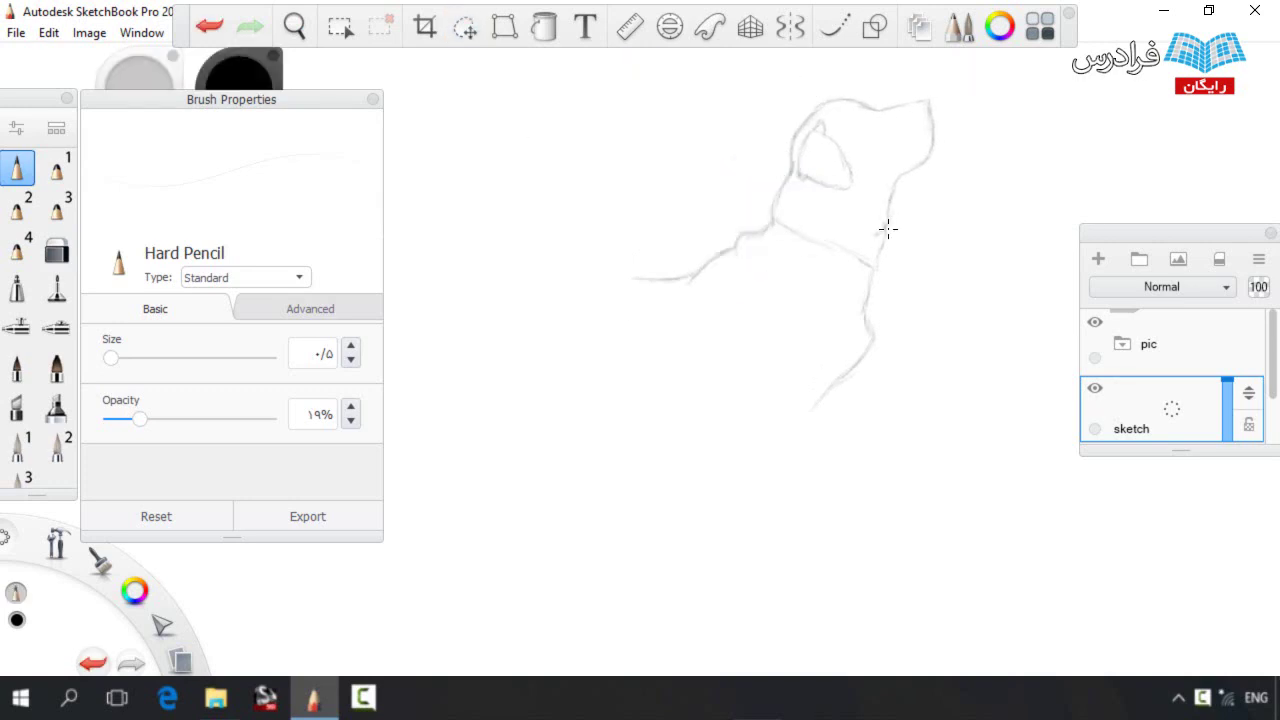
Sketch both front legs with their paws below the chest, erasing stray lines
{"action": "key", "text": "e"}
{"action": "mouse_move", "coordinate": [752, 428]}
{"action": "left_mouse_down"}
{"action": "mouse_move", "coordinate": [773, 527]}
{"action": "mouse_move", "coordinate": [824, 395]}
{"action": "mouse_move", "coordinate": [805, 468]}
{"action": "mouse_move", "coordinate": [790, 474]}
{"action": "mouse_move", "coordinate": [789, 573]}
{"action": "mouse_move", "coordinate": [828, 531]}
{"action": "mouse_move", "coordinate": [838, 588]}
{"action": "mouse_move", "coordinate": [804, 586]}
{"action": "mouse_move", "coordinate": [843, 571]}
{"action": "left_mouse_up"}
{"action": "key", "text": "e"}
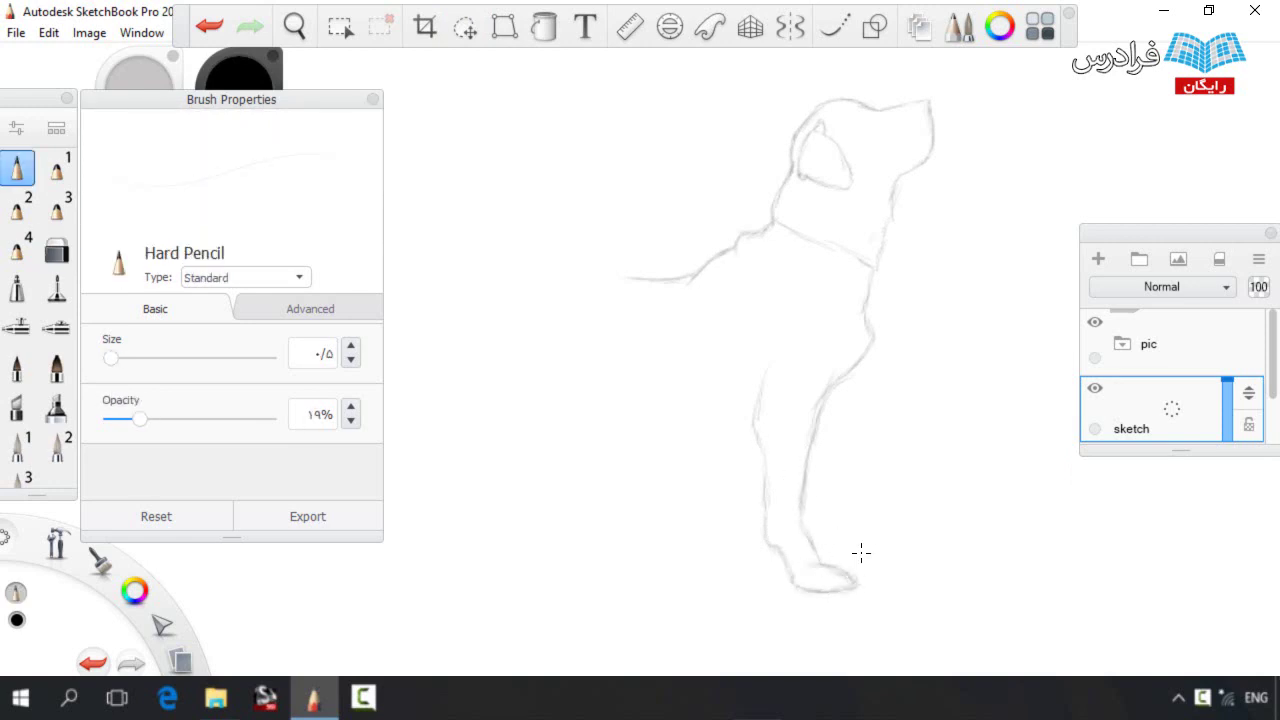
{"action": "left_click_drag", "start_coordinate": [840, 380], "coordinate": [816, 410]}
{"action": "left_click_drag", "start_coordinate": [850, 370], "coordinate": [816, 391]}
{"action": "mouse_move", "coordinate": [873, 337]}
{"action": "left_mouse_down"}
{"action": "mouse_move", "coordinate": [838, 378]}
{"action": "mouse_move", "coordinate": [818, 492]}
{"action": "left_mouse_up"}
{"action": "mouse_move", "coordinate": [830, 444]}
{"action": "left_mouse_down"}
{"action": "mouse_move", "coordinate": [820, 516]}
{"action": "mouse_move", "coordinate": [875, 552]}
{"action": "left_mouse_up"}
Lasso the head above the collar line and adjust its placement and angle
{"action": "key", "text": "space"}
{"action": "mouse_move", "coordinate": [829, 323]}
{"action": "left_mouse_down"}
{"action": "mouse_move", "coordinate": [936, 306]}
{"action": "mouse_move", "coordinate": [843, 349]}
{"action": "left_mouse_up"}
{"action": "key", "text": "v"}
{"action": "mouse_move", "coordinate": [780, 185]}
{"action": "left_mouse_down"}
{"action": "mouse_move", "coordinate": [840, 302]}
{"action": "mouse_move", "coordinate": [743, 188]}
{"action": "left_mouse_up"}
{"action": "left_click_drag", "start_coordinate": [732, 300], "coordinate": [714, 309]}
{"action": "left_click_drag", "start_coordinate": [735, 265], "coordinate": [752, 261]}
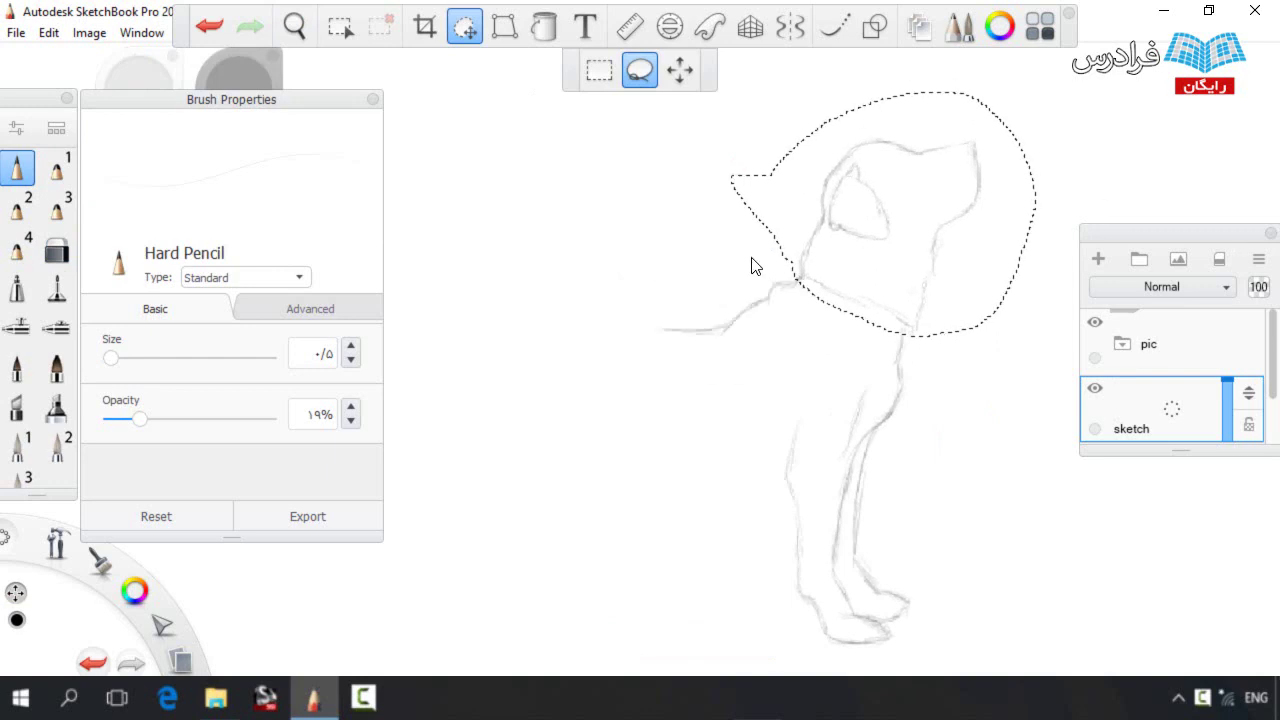
{"action": "key", "text": "Escape"}
Draw the belly line from the front leg, the back up to the rump and the front edge of the hind thigh
{"action": "mouse_move", "coordinate": [914, 328]}
{"action": "left_mouse_down"}
{"action": "mouse_move", "coordinate": [937, 246]}
{"action": "mouse_move", "coordinate": [898, 340]}
{"action": "left_mouse_up"}
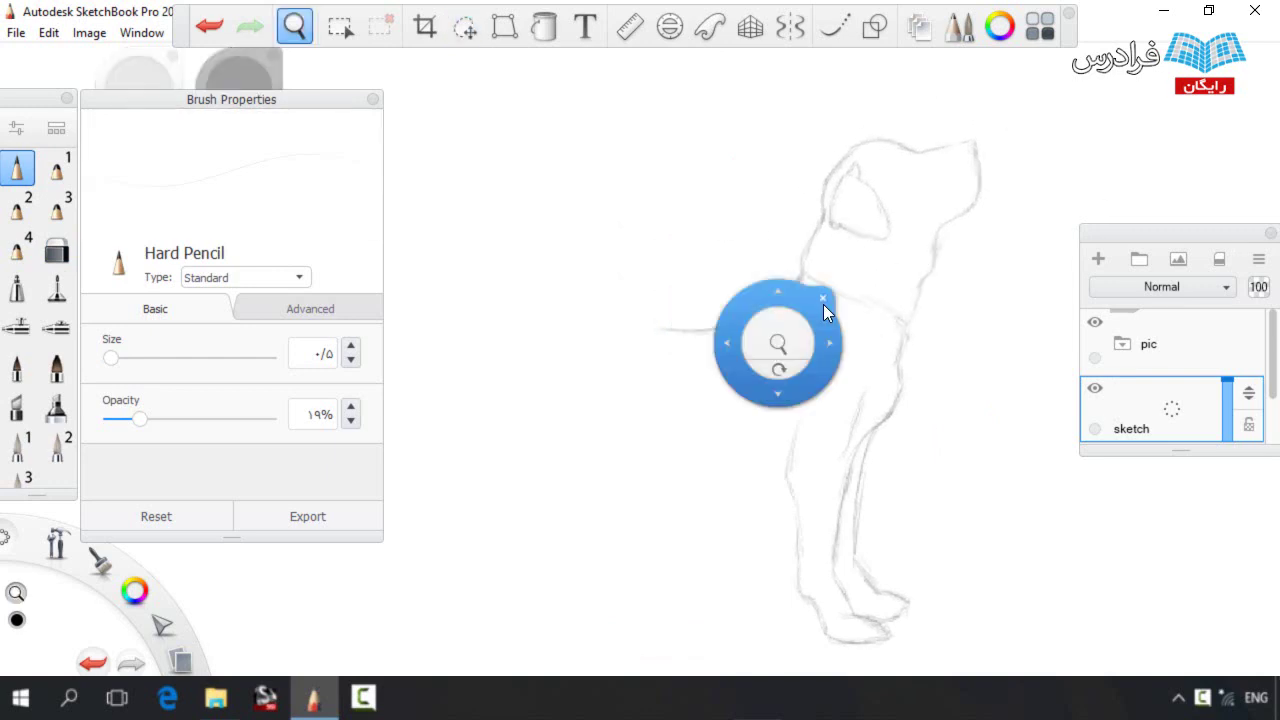
{"action": "key", "text": "space"}
{"action": "left_click_drag", "start_coordinate": [828, 306], "coordinate": [911, 310]}
{"action": "key", "text": "ctrl+z"}
{"action": "left_click_drag", "start_coordinate": [883, 422], "coordinate": [853, 410]}
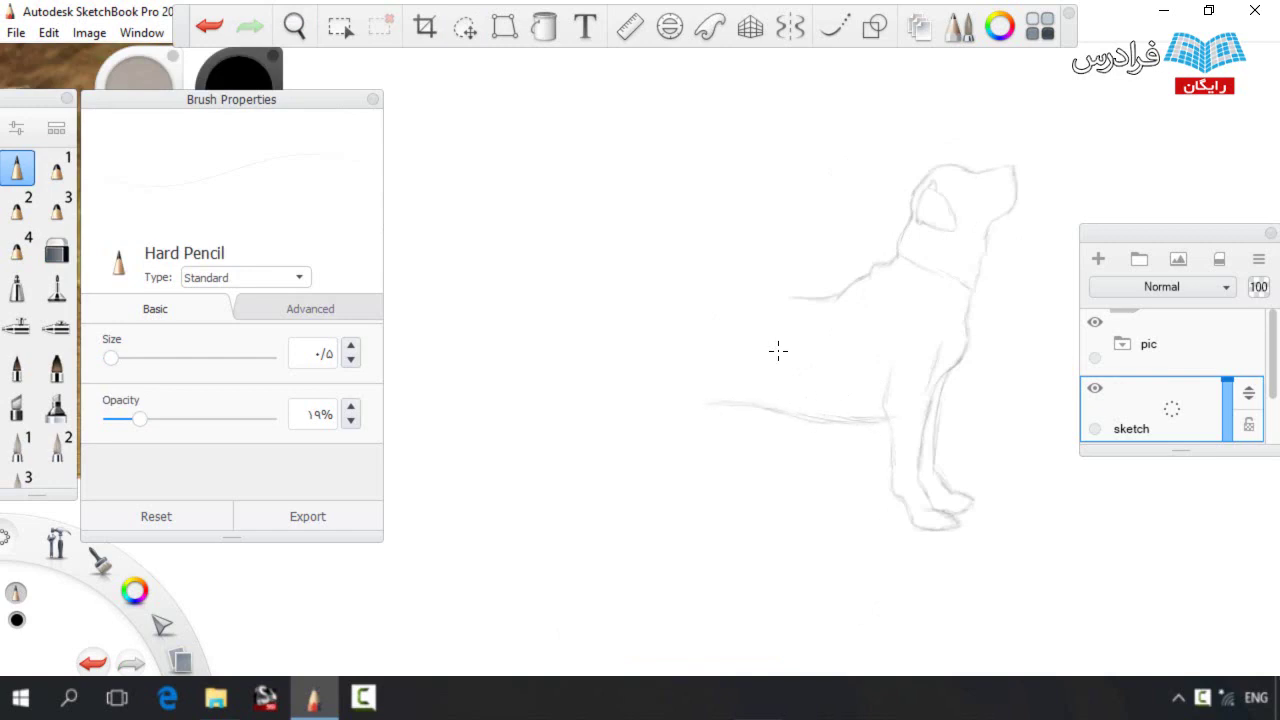
{"action": "left_click_drag", "start_coordinate": [706, 402], "coordinate": [749, 406]}
{"action": "left_click_drag", "start_coordinate": [700, 446], "coordinate": [663, 473]}
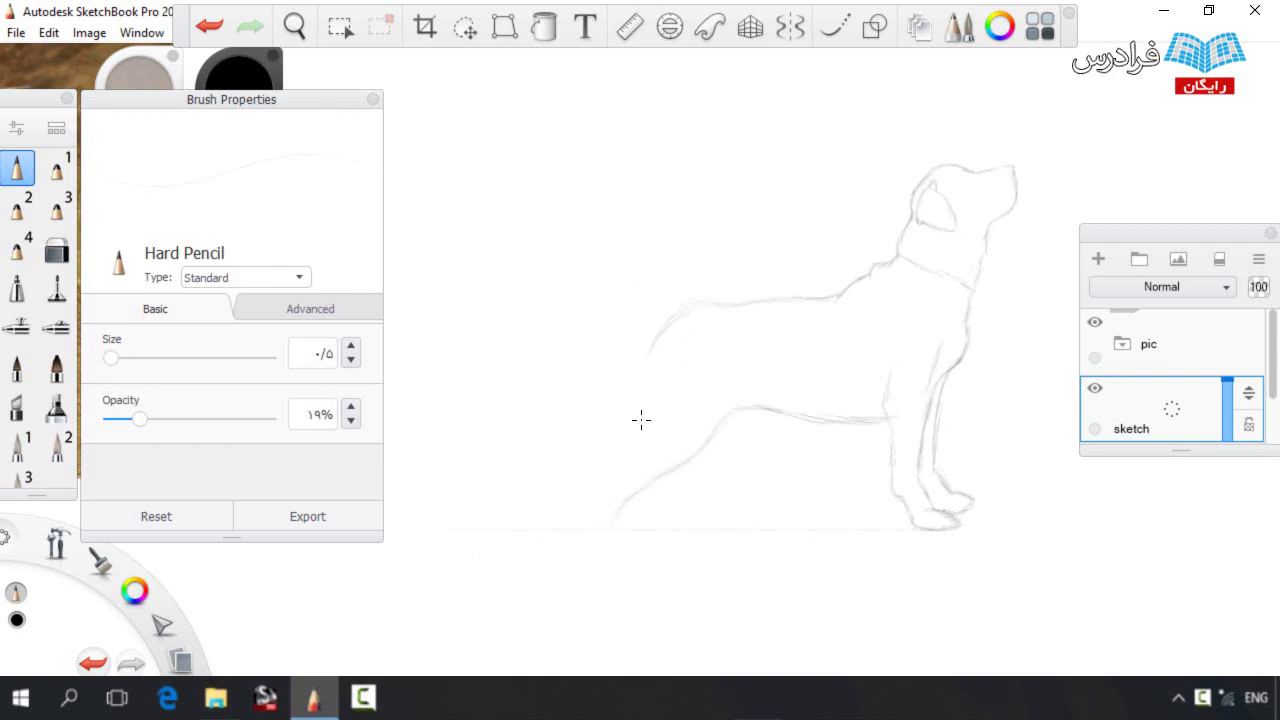
Refine the rump curve and draw the hind leg down to its paw
{"action": "key", "text": "e"}
{"action": "left_click_drag", "start_coordinate": [645, 352], "coordinate": [704, 305]}
{"action": "key", "text": "e"}
{"action": "left_click_drag", "start_coordinate": [648, 347], "coordinate": [631, 406]}
{"action": "key", "text": "e"}
{"action": "key", "text": "e"}
{"action": "left_click_drag", "start_coordinate": [588, 508], "coordinate": [568, 553]}
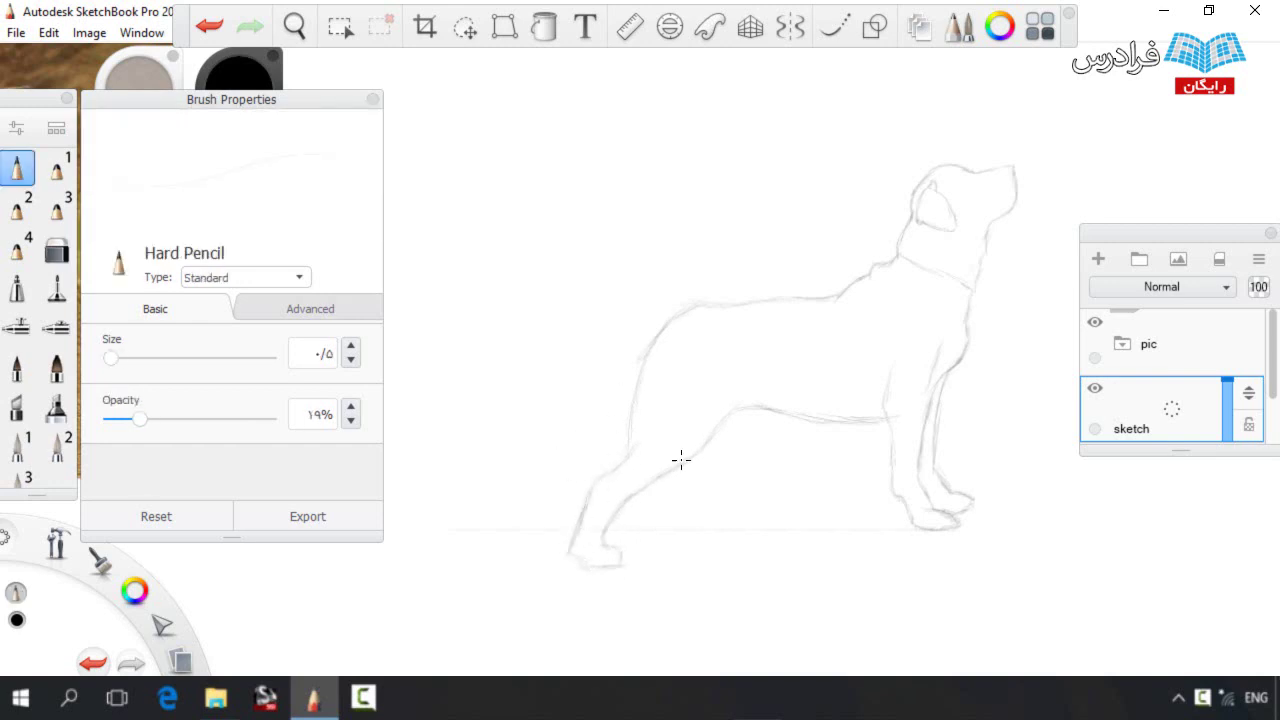
Try to move the lower part of the front legs downward with a lasso selection, and undo it
{"action": "key", "text": "space"}
{"action": "left_click_drag", "start_coordinate": [843, 419], "coordinate": [783, 392]}
{"action": "key", "text": "v"}
{"action": "left_click_drag", "start_coordinate": [804, 511], "coordinate": [797, 450]}
{"action": "key", "text": "Escape"}
{"action": "key", "text": "Escape"}
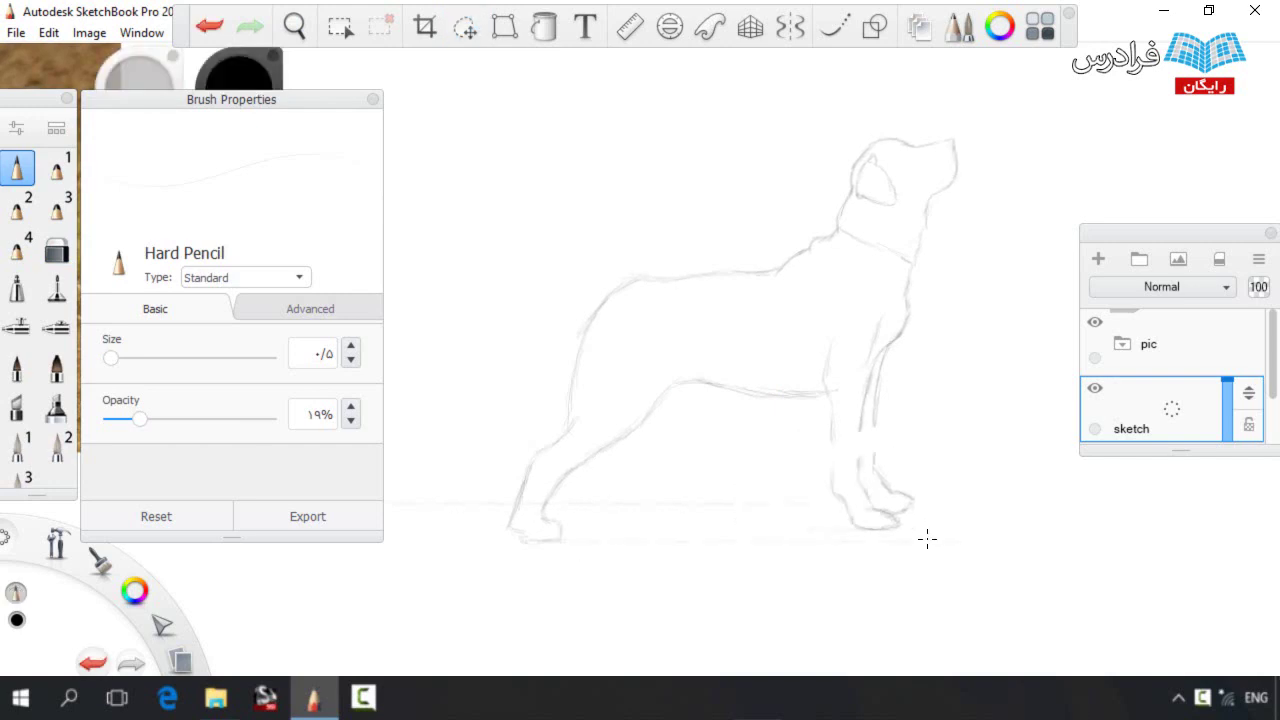
{"action": "key", "text": "ctrl+z"}
Lasso the lower hind leg and move it up toward the thigh, level with the front paws
{"action": "left_click", "coordinate": [467, 29]}
{"action": "mouse_move", "coordinate": [492, 564]}
{"action": "left_mouse_down"}
{"action": "mouse_move", "coordinate": [617, 568]}
{"action": "mouse_move", "coordinate": [472, 578]}
{"action": "left_mouse_up"}
{"action": "left_click_drag", "start_coordinate": [524, 425], "coordinate": [535, 389]}
{"action": "key", "text": "Escape"}
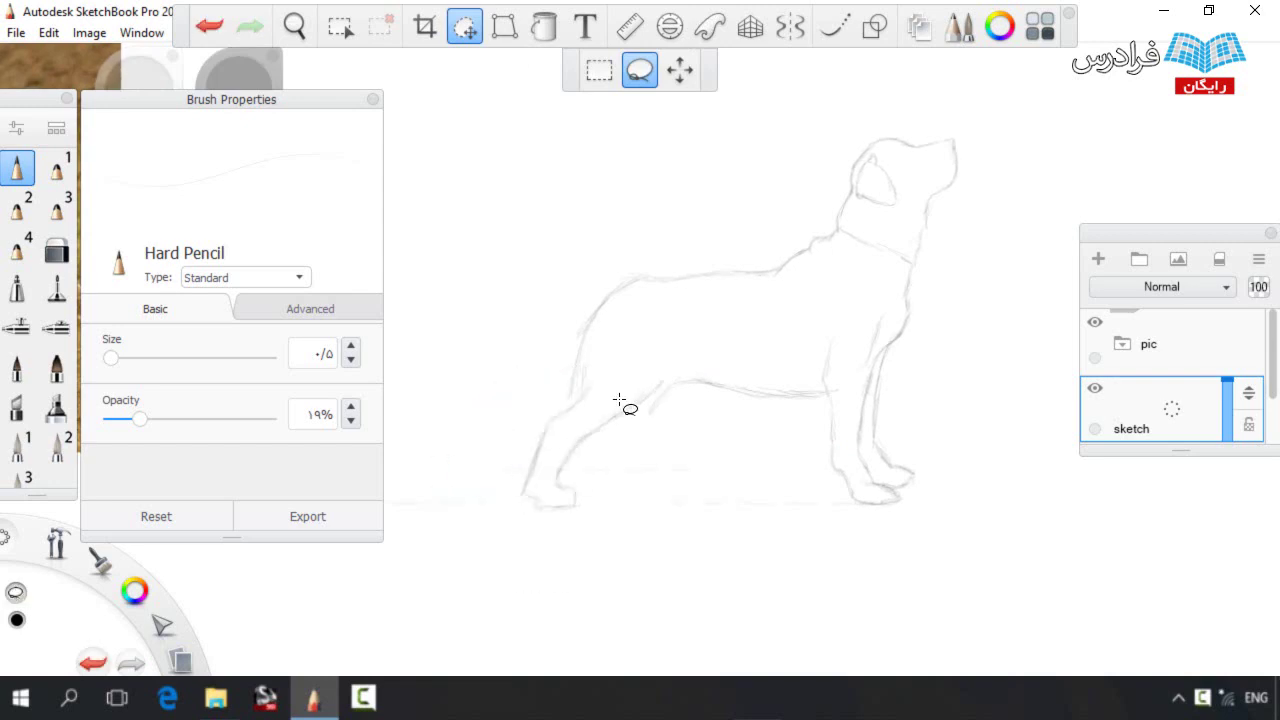
{"action": "key", "text": "Escape"}
Erase and redraw the thigh, rump and back contours to join the moved hind leg
{"action": "key", "text": "e"}
{"action": "key", "text": "e"}
{"action": "mouse_move", "coordinate": [643, 417]}
{"action": "left_mouse_down"}
{"action": "mouse_move", "coordinate": [650, 394]}
{"action": "mouse_move", "coordinate": [620, 413]}
{"action": "left_mouse_up"}
{"action": "key", "text": "e"}
{"action": "mouse_move", "coordinate": [607, 326]}
{"action": "left_mouse_down"}
{"action": "mouse_move", "coordinate": [574, 340]}
{"action": "mouse_move", "coordinate": [586, 316]}
{"action": "mouse_move", "coordinate": [734, 274]}
{"action": "left_mouse_up"}
{"action": "key", "text": "b"}
{"action": "key", "text": "e"}
{"action": "left_click_drag", "start_coordinate": [644, 280], "coordinate": [600, 316]}
{"action": "left_click_drag", "start_coordinate": [668, 389], "coordinate": [690, 381]}
{"action": "key", "text": "b"}
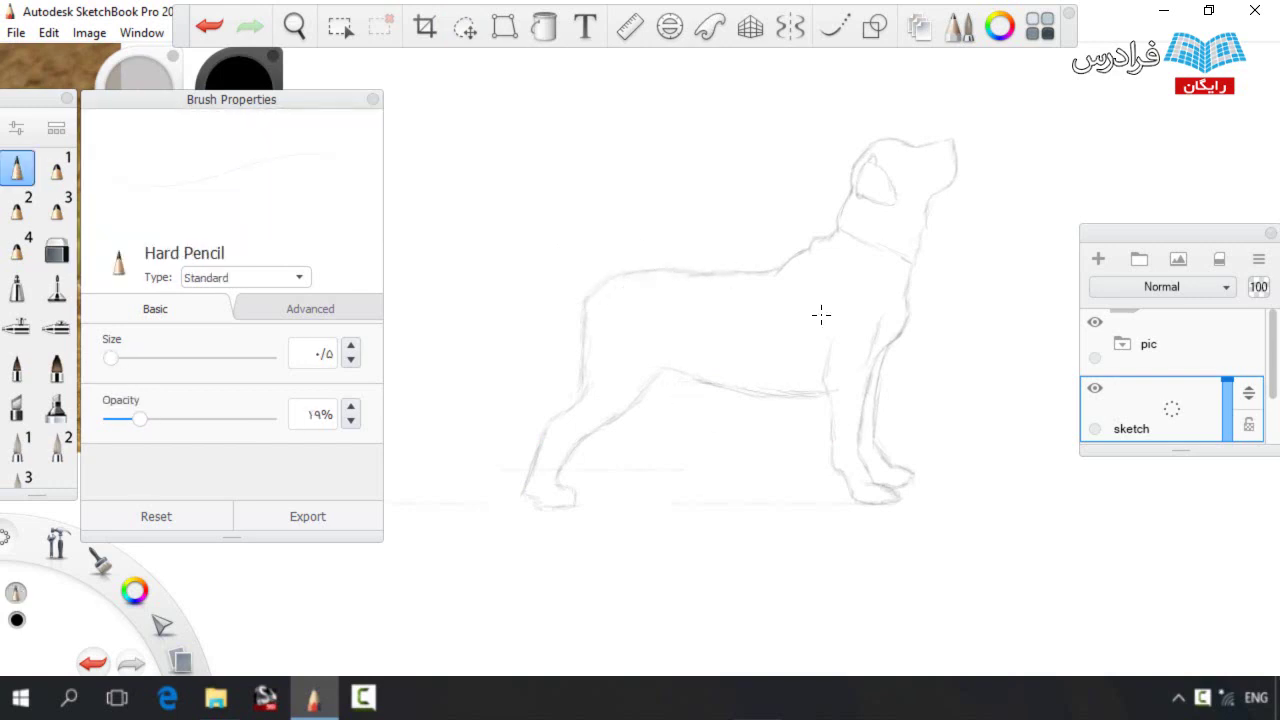
Lasso the hindquarters and shift them closer to the chest to shorten the body
{"action": "left_click_drag", "start_coordinate": [820, 293], "coordinate": [754, 297]}
{"action": "key", "text": "v"}
{"action": "left_click_drag", "start_coordinate": [453, 277], "coordinate": [460, 272]}
{"action": "left_click_drag", "start_coordinate": [622, 448], "coordinate": [649, 457]}
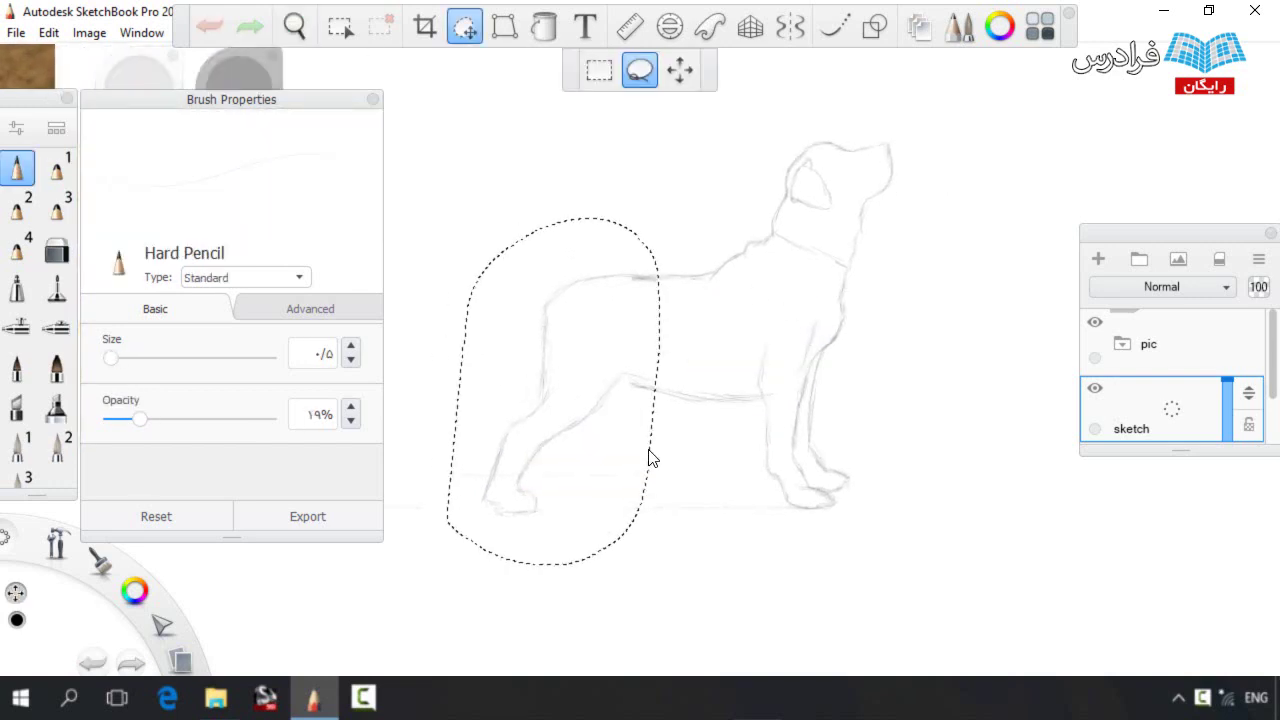
Erase the overlapping lines at the joins and redraw the back and belly contours
{"action": "key", "text": "e"}
{"action": "key", "text": "b"}
{"action": "left_click_drag", "start_coordinate": [628, 275], "coordinate": [690, 277]}
{"action": "key", "text": "e"}
{"action": "key", "text": "b"}
{"action": "mouse_move", "coordinate": [666, 394]}
{"action": "left_mouse_down"}
{"action": "mouse_move", "coordinate": [634, 384]}
{"action": "mouse_move", "coordinate": [674, 391]}
{"action": "left_mouse_up"}
{"action": "key", "text": "e"}
{"action": "left_click_drag", "start_coordinate": [762, 397], "coordinate": [651, 395]}
{"action": "key", "text": "b"}
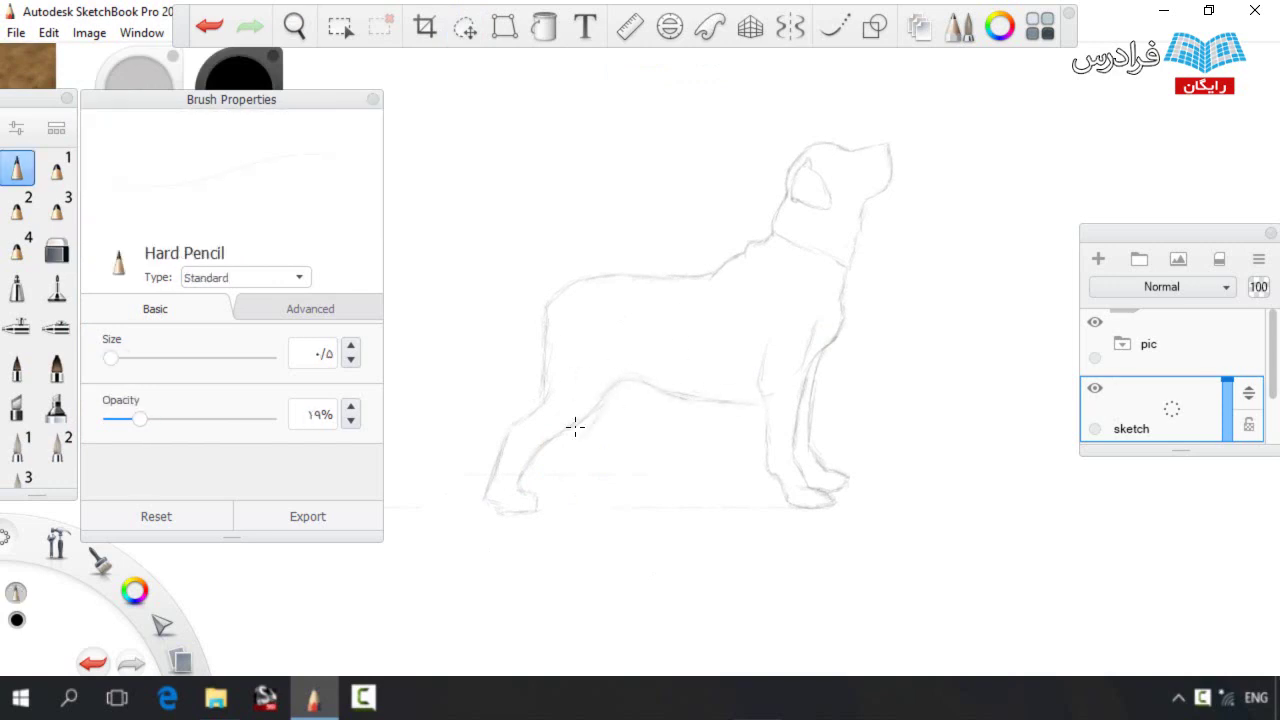
Sketch the second hind leg and a long raised tail behind the rump
{"action": "left_click_drag", "start_coordinate": [578, 497], "coordinate": [567, 442]}
{"action": "left_click_drag", "start_coordinate": [617, 386], "coordinate": [595, 424]}
{"action": "mouse_move", "coordinate": [550, 322]}
{"action": "left_mouse_down"}
{"action": "mouse_move", "coordinate": [616, 334]}
{"action": "mouse_move", "coordinate": [453, 262]}
{"action": "left_mouse_up"}
{"action": "left_click_drag", "start_coordinate": [612, 333], "coordinate": [434, 277]}
{"action": "key", "text": "e"}
{"action": "key", "text": "e"}
{"action": "key", "text": "e"}
{"action": "key", "text": "e"}
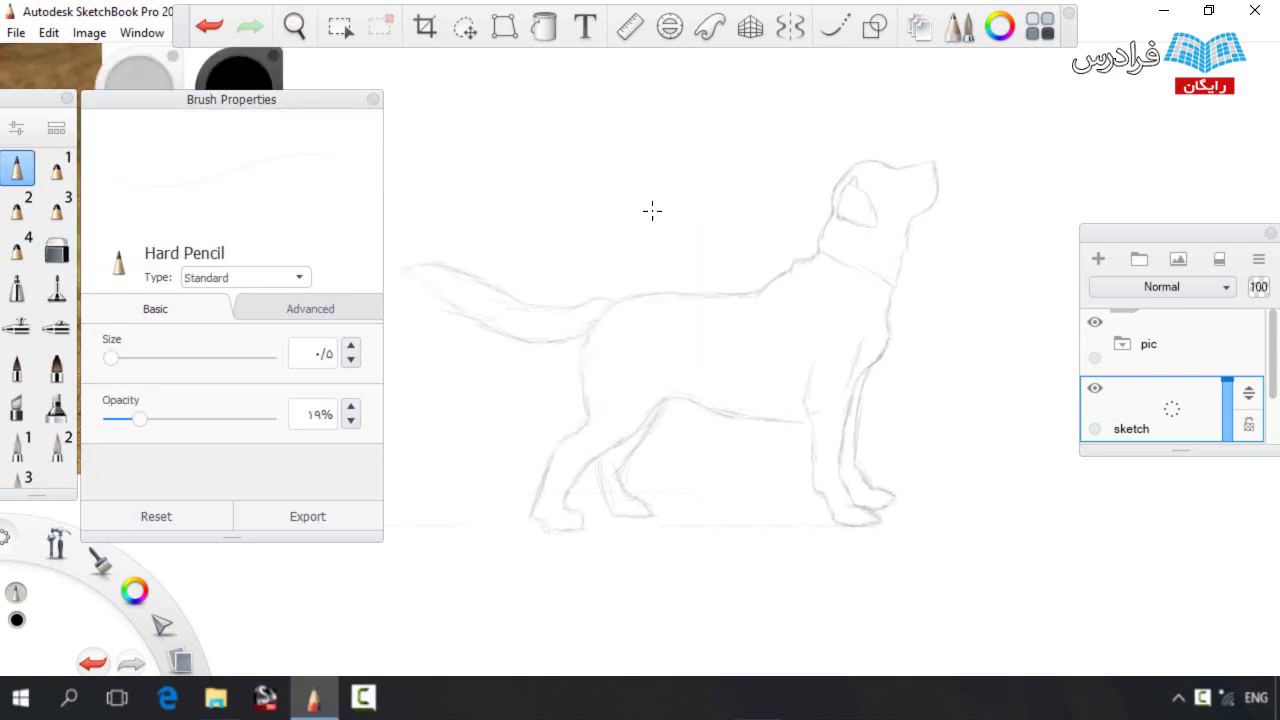
Lasso the head, adjust its angle on the neck and redraw the joining throat line
{"action": "key", "text": "m"}
{"action": "mouse_move", "coordinate": [903, 286]}
{"action": "left_mouse_down"}
{"action": "mouse_move", "coordinate": [915, 296]}
{"action": "mouse_move", "coordinate": [845, 295]}
{"action": "left_mouse_up"}
{"action": "left_click", "coordinate": [883, 288]}
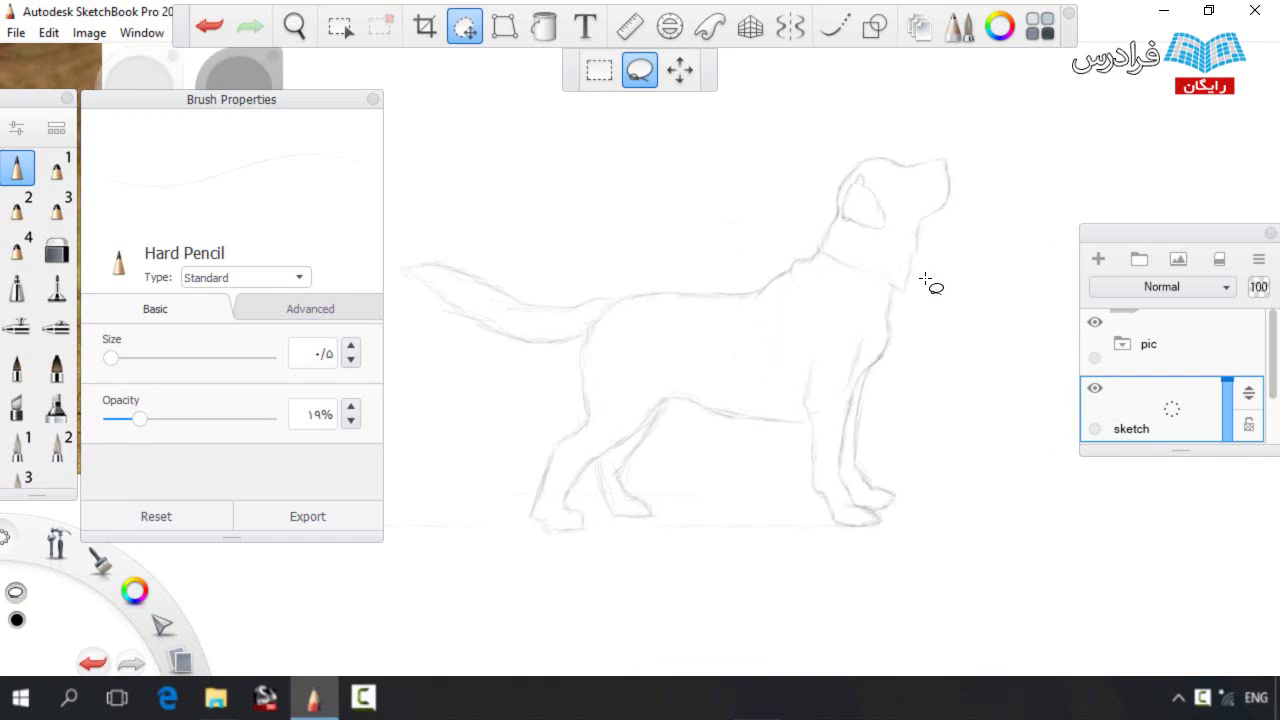
{"action": "key", "text": "e"}
{"action": "key", "text": "e"}
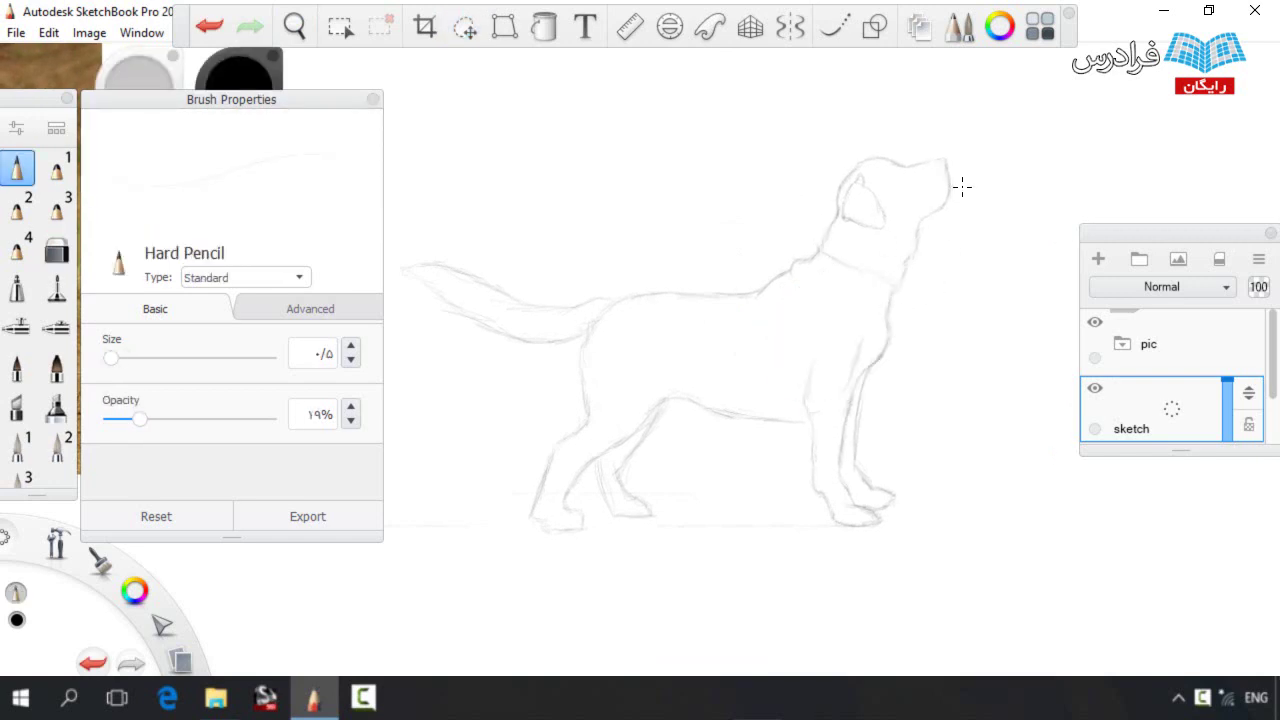
Readjust the head and neck with lasso selections and rework the throat line
{"action": "key", "text": "m"}
{"action": "mouse_move", "coordinate": [912, 340]}
{"action": "left_mouse_down"}
{"action": "mouse_move", "coordinate": [857, 300]}
{"action": "mouse_move", "coordinate": [980, 322]}
{"action": "left_mouse_up"}
{"action": "left_click_drag", "start_coordinate": [888, 245], "coordinate": [868, 250]}
{"action": "key", "text": "e"}
{"action": "key", "text": "e"}
{"action": "mouse_move", "coordinate": [880, 321]}
{"action": "left_mouse_down"}
{"action": "mouse_move", "coordinate": [922, 206]}
{"action": "mouse_move", "coordinate": [889, 227]}
{"action": "mouse_move", "coordinate": [912, 213]}
{"action": "left_mouse_up"}
{"action": "key", "text": "v"}
{"action": "left_click_drag", "start_coordinate": [927, 268], "coordinate": [899, 208]}
{"action": "mouse_move", "coordinate": [896, 182]}
{"action": "left_mouse_down"}
{"action": "mouse_move", "coordinate": [907, 174]}
{"action": "mouse_move", "coordinate": [899, 184]}
{"action": "left_mouse_up"}
{"action": "left_click_drag", "start_coordinate": [863, 240], "coordinate": [872, 228]}
{"action": "mouse_move", "coordinate": [908, 166]}
{"action": "left_mouse_down"}
{"action": "mouse_move", "coordinate": [900, 188]}
{"action": "mouse_move", "coordinate": [829, 226]}
{"action": "left_mouse_up"}
{"action": "key", "text": "Escape"}
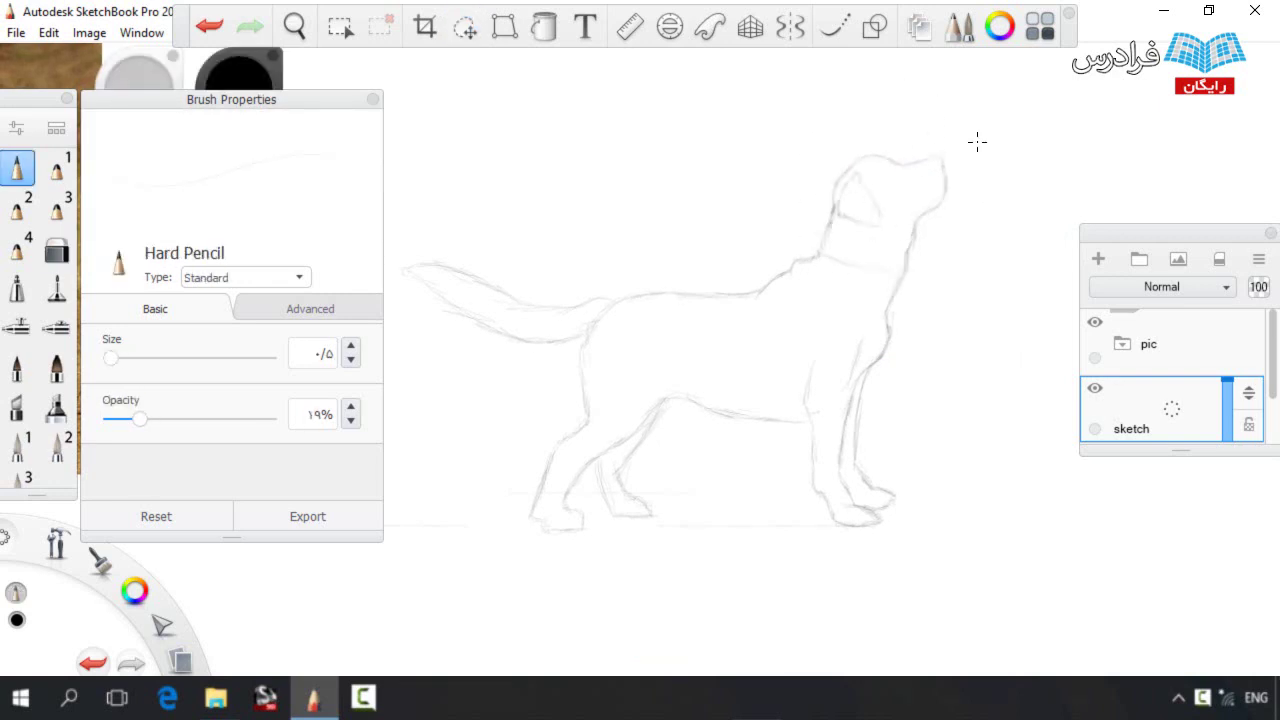
Lasso the hindquarters and tail, adjust their placement and redraw the back and belly joins
{"action": "left_click", "coordinate": [465, 26]}
{"action": "mouse_move", "coordinate": [394, 313]}
{"action": "left_mouse_down"}
{"action": "mouse_move", "coordinate": [602, 223]}
{"action": "mouse_move", "coordinate": [428, 542]}
{"action": "left_mouse_up"}
{"action": "left_click_drag", "start_coordinate": [737, 395], "coordinate": [720, 397]}
{"action": "key", "text": "ctrl+d"}
{"action": "key", "text": "b"}
{"action": "left_click_drag", "start_coordinate": [668, 296], "coordinate": [697, 296]}
{"action": "left_click_drag", "start_coordinate": [664, 401], "coordinate": [720, 413]}
Adjust the lower legs with a lasso selection and redraw the front leg contours
{"action": "left_click", "coordinate": [465, 26]}
{"action": "mouse_move", "coordinate": [492, 562]}
{"action": "left_mouse_down"}
{"action": "mouse_move", "coordinate": [534, 488]}
{"action": "mouse_move", "coordinate": [913, 539]}
{"action": "mouse_move", "coordinate": [492, 564]}
{"action": "left_mouse_up"}
{"action": "left_click_drag", "start_coordinate": [734, 491], "coordinate": [736, 514]}
{"action": "key", "text": "Escape"}
{"action": "mouse_move", "coordinate": [815, 454]}
{"action": "left_mouse_down"}
{"action": "mouse_move", "coordinate": [818, 500]}
{"action": "mouse_move", "coordinate": [841, 490]}
{"action": "left_mouse_up"}
{"action": "left_click_drag", "start_coordinate": [854, 452], "coordinate": [853, 488]}
Clean up and redraw the contours of both lower hind legs
{"action": "key", "text": "e"}
{"action": "key", "text": "b"}
{"action": "mouse_move", "coordinate": [529, 466]}
{"action": "left_mouse_down"}
{"action": "mouse_move", "coordinate": [520, 514]}
{"action": "mouse_move", "coordinate": [543, 518]}
{"action": "left_mouse_up"}
{"action": "key", "text": "e"}
{"action": "key", "text": "b"}
{"action": "left_click_drag", "start_coordinate": [581, 474], "coordinate": [587, 522]}
{"action": "left_click_drag", "start_coordinate": [599, 474], "coordinate": [606, 520]}
{"action": "key", "text": "e"}
{"action": "left_click_drag", "start_coordinate": [581, 466], "coordinate": [583, 515]}
{"action": "key", "text": "e"}
{"action": "key", "text": "e"}
{"action": "key", "text": "e"}
Lasso the finished dog sketch and adjust its placement beneath its reference photo, undoing the last change
{"action": "left_click_drag", "start_coordinate": [713, 282], "coordinate": [658, 285]}
{"action": "left_click_drag", "start_coordinate": [658, 285], "coordinate": [794, 329]}
{"action": "key", "text": "v"}
{"action": "mouse_move", "coordinate": [574, 362]}
{"action": "left_mouse_down"}
{"action": "mouse_move", "coordinate": [904, 612]}
{"action": "mouse_move", "coordinate": [605, 549]}
{"action": "left_mouse_up"}
{"action": "mouse_move", "coordinate": [615, 366]}
{"action": "left_mouse_down"}
{"action": "mouse_move", "coordinate": [543, 351]}
{"action": "mouse_move", "coordinate": [814, 318]}
{"action": "left_mouse_up"}
{"action": "left_click_drag", "start_coordinate": [827, 381], "coordinate": [420, 482]}
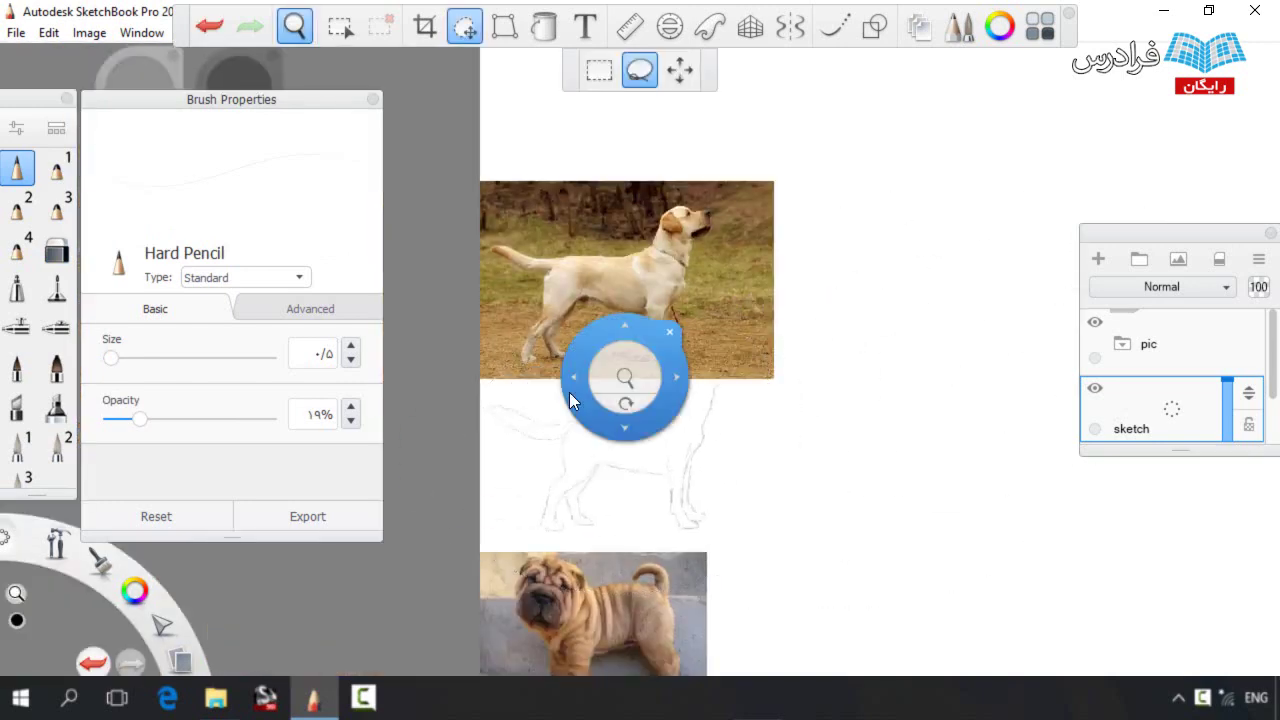
{"action": "left_click_drag", "start_coordinate": [583, 426], "coordinate": [652, 403]}
{"action": "left_click_drag", "start_coordinate": [694, 345], "coordinate": [796, 364]}
{"action": "mouse_move", "coordinate": [746, 456]}
{"action": "left_mouse_down"}
{"action": "mouse_move", "coordinate": [680, 424]}
{"action": "mouse_move", "coordinate": [733, 430]}
{"action": "left_mouse_up"}
{"action": "key", "text": "ctrl+z"}
Sketch the rounded head outline and two small ears of the chow chow in the blank area beneath its photo
{"action": "mouse_move", "coordinate": [735, 357]}
{"action": "left_mouse_down"}
{"action": "mouse_move", "coordinate": [768, 323]}
{"action": "mouse_move", "coordinate": [749, 277]}
{"action": "mouse_move", "coordinate": [765, 370]}
{"action": "left_mouse_up"}
{"action": "left_click_drag", "start_coordinate": [780, 350], "coordinate": [985, 358]}
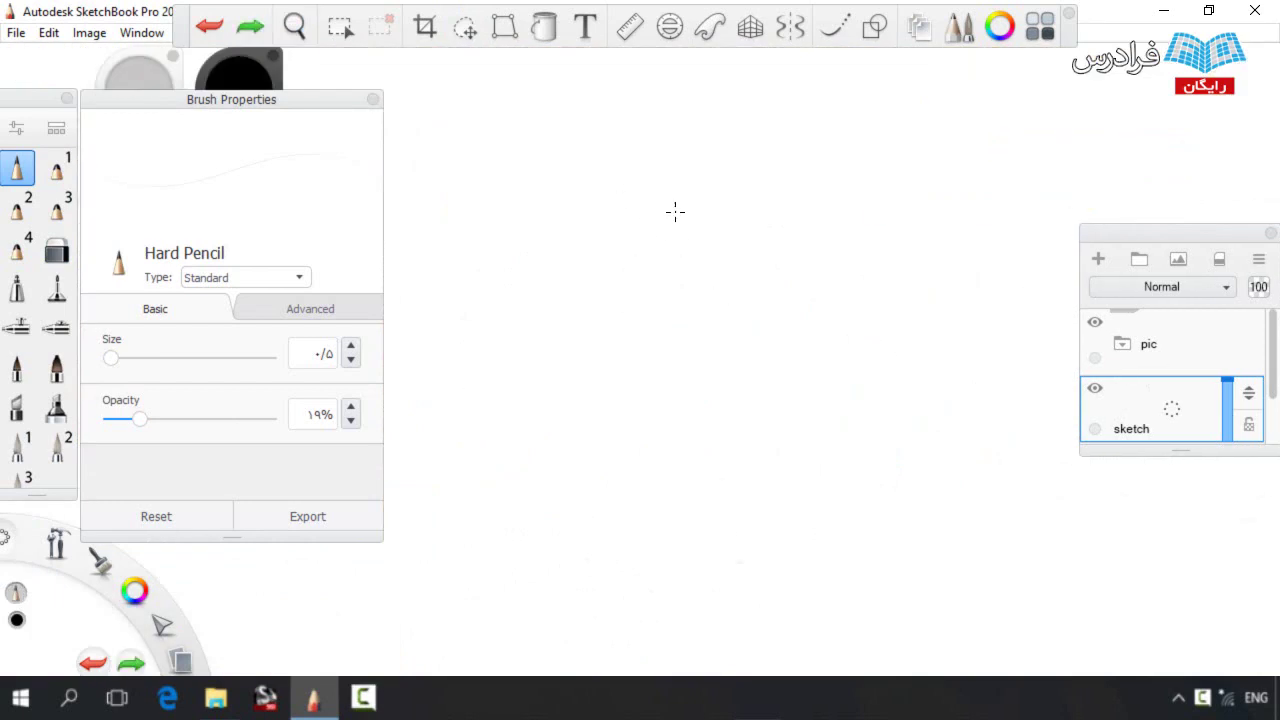
{"action": "mouse_move", "coordinate": [727, 168]}
{"action": "left_mouse_down"}
{"action": "mouse_move", "coordinate": [660, 174]}
{"action": "mouse_move", "coordinate": [574, 260]}
{"action": "mouse_move", "coordinate": [573, 280]}
{"action": "mouse_move", "coordinate": [631, 363]}
{"action": "left_mouse_up"}
{"action": "left_click_drag", "start_coordinate": [800, 186], "coordinate": [850, 260]}
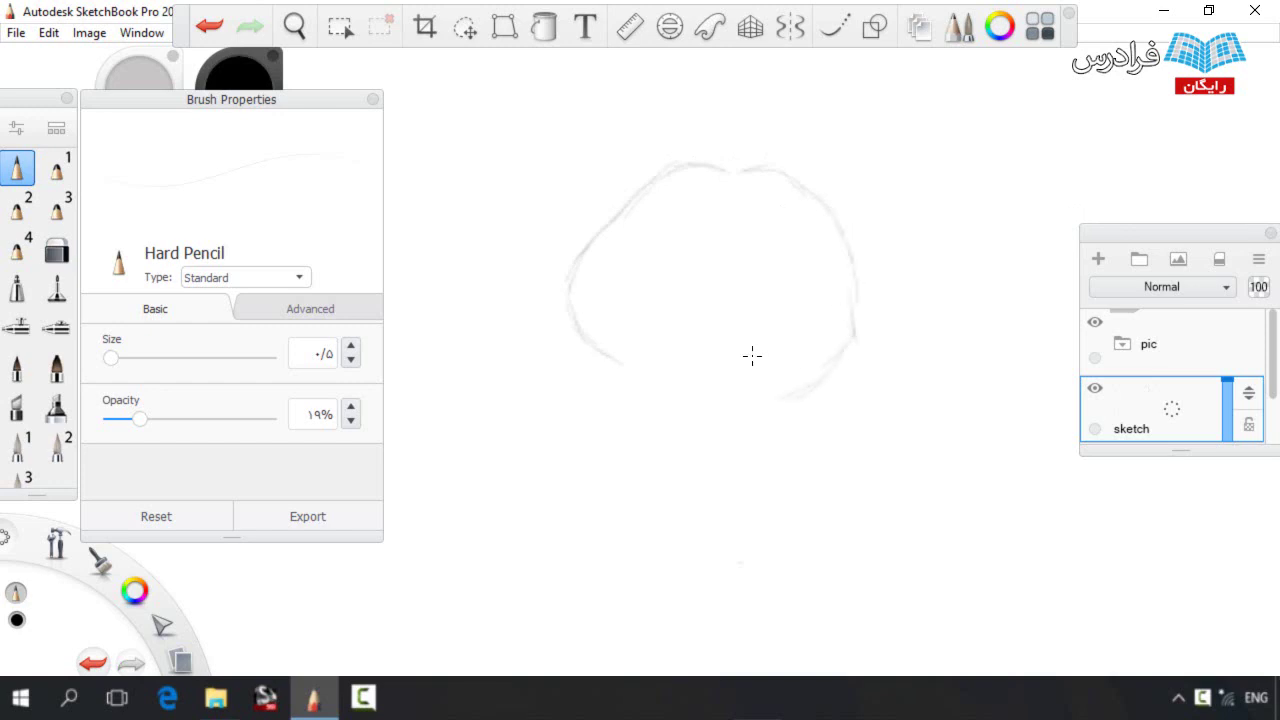
{"action": "mouse_move", "coordinate": [692, 394]}
{"action": "left_mouse_down"}
{"action": "mouse_move", "coordinate": [631, 377]}
{"action": "mouse_move", "coordinate": [578, 270]}
{"action": "left_mouse_up"}
{"action": "left_click_drag", "start_coordinate": [676, 198], "coordinate": [675, 185]}
{"action": "mouse_move", "coordinate": [788, 192]}
{"action": "left_mouse_down"}
{"action": "mouse_move", "coordinate": [789, 214]}
{"action": "mouse_move", "coordinate": [800, 209]}
{"action": "mouse_move", "coordinate": [781, 203]}
{"action": "left_mouse_up"}
Draw the chow chow's jaw and the broad chest ruff beneath its head, cleaning up stray marks
{"action": "mouse_move", "coordinate": [580, 334]}
{"action": "left_mouse_down"}
{"action": "mouse_move", "coordinate": [551, 371]}
{"action": "mouse_move", "coordinate": [604, 490]}
{"action": "left_mouse_up"}
{"action": "key", "text": "e"}
{"action": "key", "text": "e"}
{"action": "key", "text": "space"}
{"action": "left_click_drag", "start_coordinate": [701, 396], "coordinate": [592, 352]}
{"action": "left_click_drag", "start_coordinate": [533, 473], "coordinate": [584, 488]}
{"action": "mouse_move", "coordinate": [568, 443]}
{"action": "left_mouse_down"}
{"action": "mouse_move", "coordinate": [620, 503]}
{"action": "mouse_move", "coordinate": [729, 409]}
{"action": "mouse_move", "coordinate": [746, 321]}
{"action": "left_mouse_up"}
Sketch the chow chow's muzzle edge and the curved cheek contours on both sides of the face
{"action": "left_click_drag", "start_coordinate": [537, 370], "coordinate": [533, 333]}
{"action": "mouse_move", "coordinate": [520, 250]}
{"action": "left_mouse_down"}
{"action": "mouse_move", "coordinate": [491, 300]}
{"action": "mouse_move", "coordinate": [536, 318]}
{"action": "left_mouse_up"}
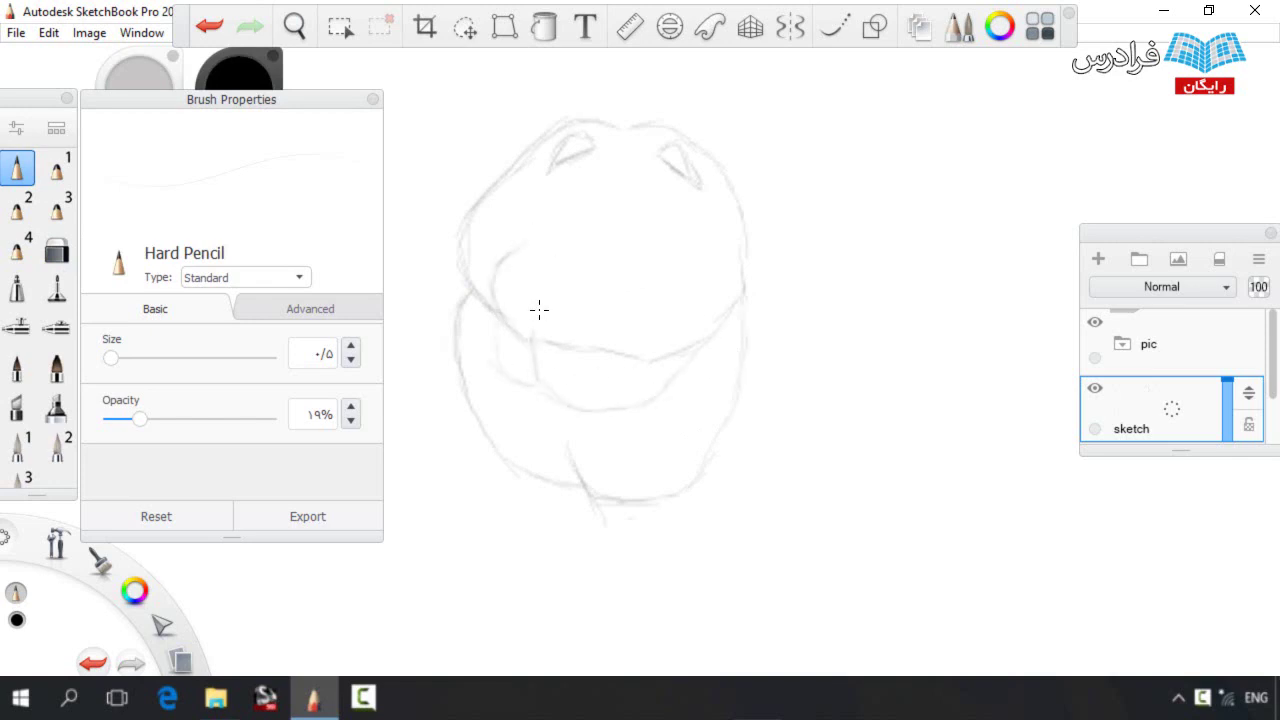
{"action": "left_click_drag", "start_coordinate": [721, 233], "coordinate": [738, 262]}
{"action": "left_click_drag", "start_coordinate": [715, 317], "coordinate": [680, 346]}
{"action": "left_click_drag", "start_coordinate": [793, 277], "coordinate": [713, 254]}
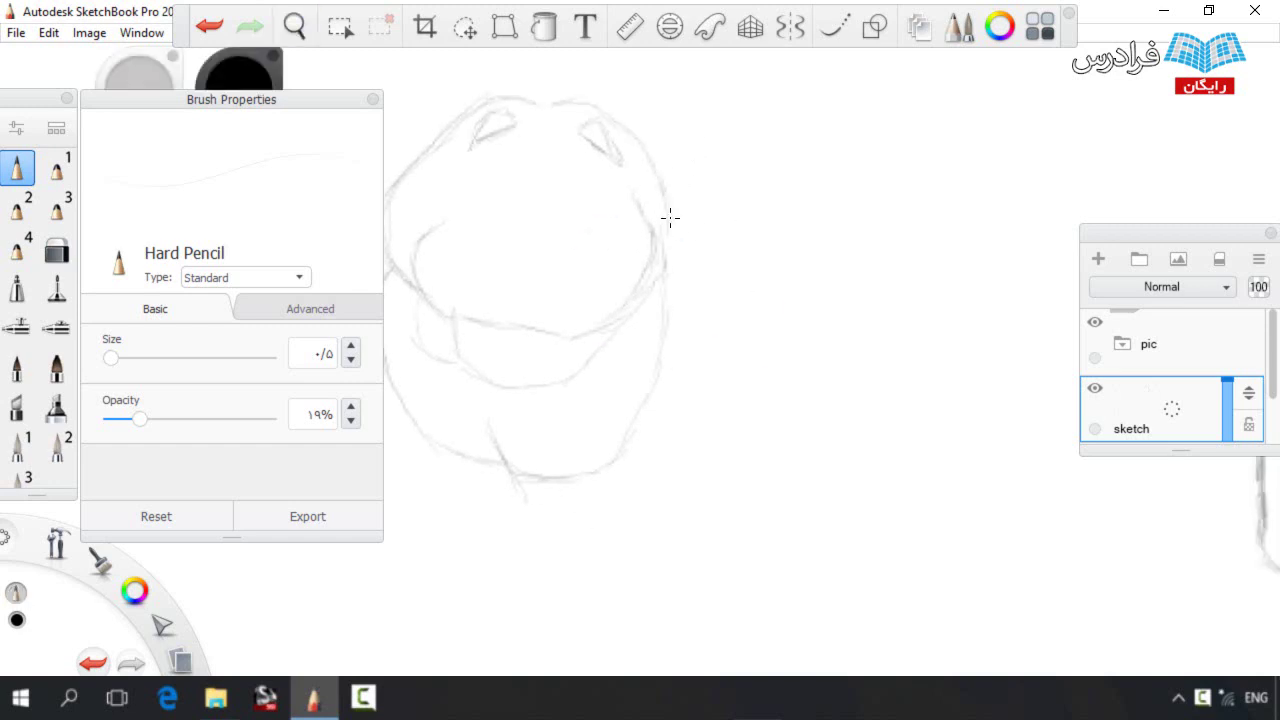
Sketch the chow chow's back line behind the ruff and both thick front legs with their paws
{"action": "mouse_move", "coordinate": [744, 209]}
{"action": "left_mouse_down"}
{"action": "mouse_move", "coordinate": [817, 186]}
{"action": "mouse_move", "coordinate": [882, 218]}
{"action": "mouse_move", "coordinate": [934, 271]}
{"action": "left_mouse_up"}
{"action": "key", "text": "space"}
{"action": "left_click_drag", "start_coordinate": [791, 300], "coordinate": [874, 180]}
{"action": "mouse_move", "coordinate": [711, 303]}
{"action": "left_mouse_down"}
{"action": "mouse_move", "coordinate": [670, 375]}
{"action": "mouse_move", "coordinate": [616, 408]}
{"action": "mouse_move", "coordinate": [574, 482]}
{"action": "mouse_move", "coordinate": [620, 504]}
{"action": "left_mouse_up"}
{"action": "left_click_drag", "start_coordinate": [719, 426], "coordinate": [722, 304]}
{"action": "mouse_move", "coordinate": [526, 346]}
{"action": "left_mouse_down"}
{"action": "mouse_move", "coordinate": [552, 424]}
{"action": "mouse_move", "coordinate": [548, 387]}
{"action": "mouse_move", "coordinate": [549, 433]}
{"action": "mouse_move", "coordinate": [520, 488]}
{"action": "left_mouse_up"}
{"action": "mouse_move", "coordinate": [522, 486]}
{"action": "left_mouse_down"}
{"action": "mouse_move", "coordinate": [570, 487]}
{"action": "mouse_move", "coordinate": [606, 431]}
{"action": "left_mouse_up"}
Draw the belly, rump and near hind leg of the chow chow down to a straight ground line
{"action": "key", "text": "space"}
{"action": "mouse_move", "coordinate": [792, 339]}
{"action": "left_mouse_down"}
{"action": "mouse_move", "coordinate": [706, 389]}
{"action": "mouse_move", "coordinate": [655, 381]}
{"action": "mouse_move", "coordinate": [724, 404]}
{"action": "mouse_move", "coordinate": [752, 392]}
{"action": "mouse_move", "coordinate": [763, 410]}
{"action": "left_mouse_up"}
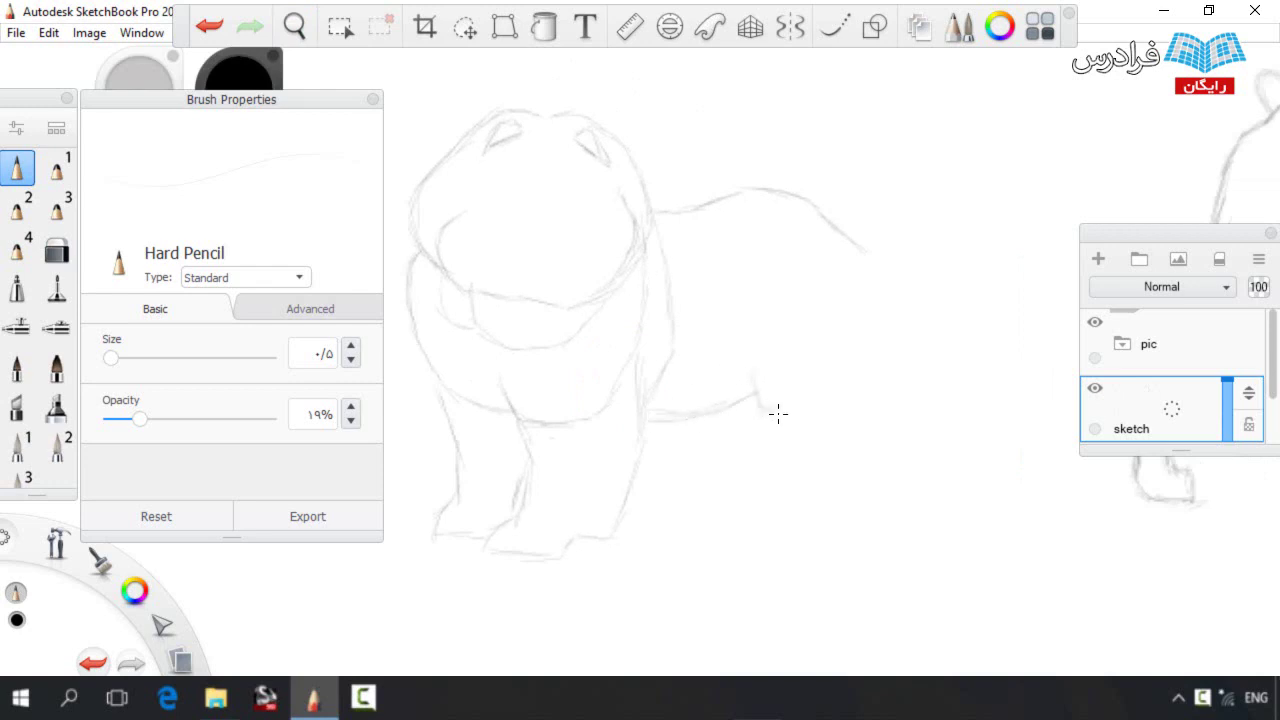
{"action": "left_click_drag", "start_coordinate": [490, 556], "coordinate": [1080, 558]}
{"action": "left_click_drag", "start_coordinate": [783, 424], "coordinate": [829, 501]}
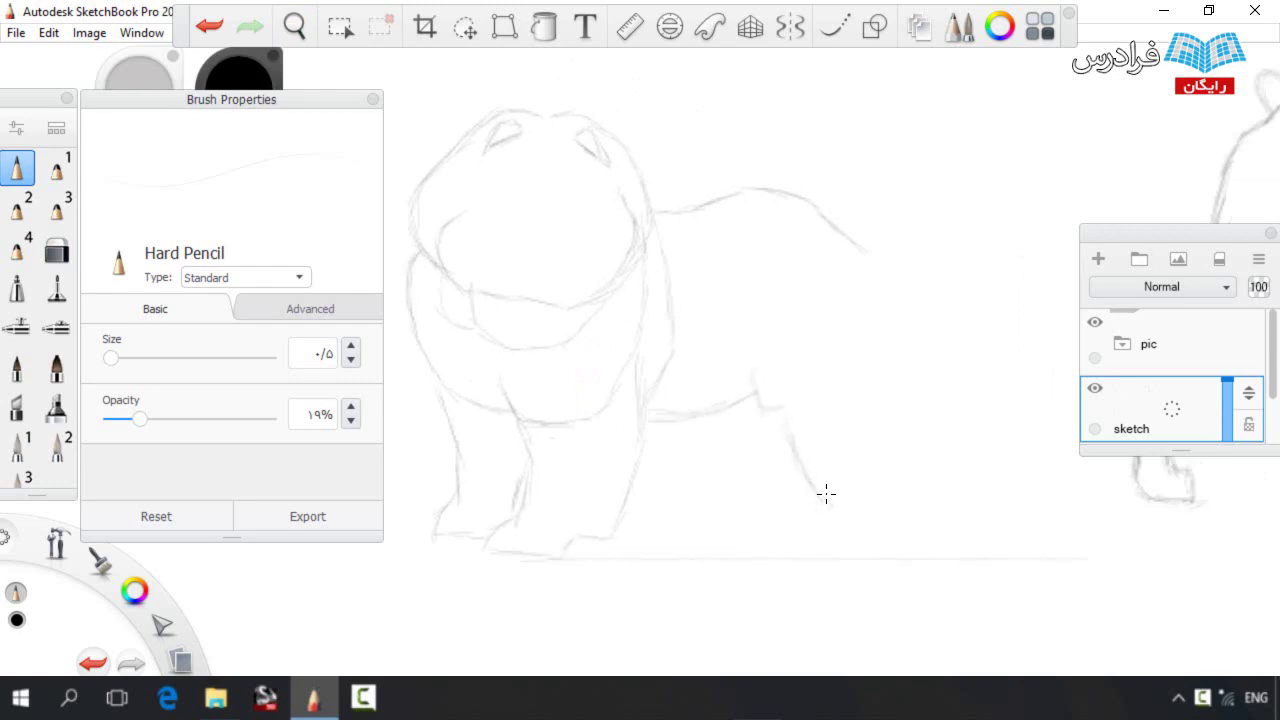
{"action": "mouse_move", "coordinate": [900, 556]}
{"action": "left_mouse_down"}
{"action": "mouse_move", "coordinate": [903, 466]}
{"action": "mouse_move", "coordinate": [930, 405]}
{"action": "mouse_move", "coordinate": [877, 246]}
{"action": "mouse_move", "coordinate": [840, 228]}
{"action": "left_mouse_up"}
{"action": "key", "text": "e"}
{"action": "key", "text": "b"}
{"action": "left_click_drag", "start_coordinate": [731, 307], "coordinate": [751, 391]}
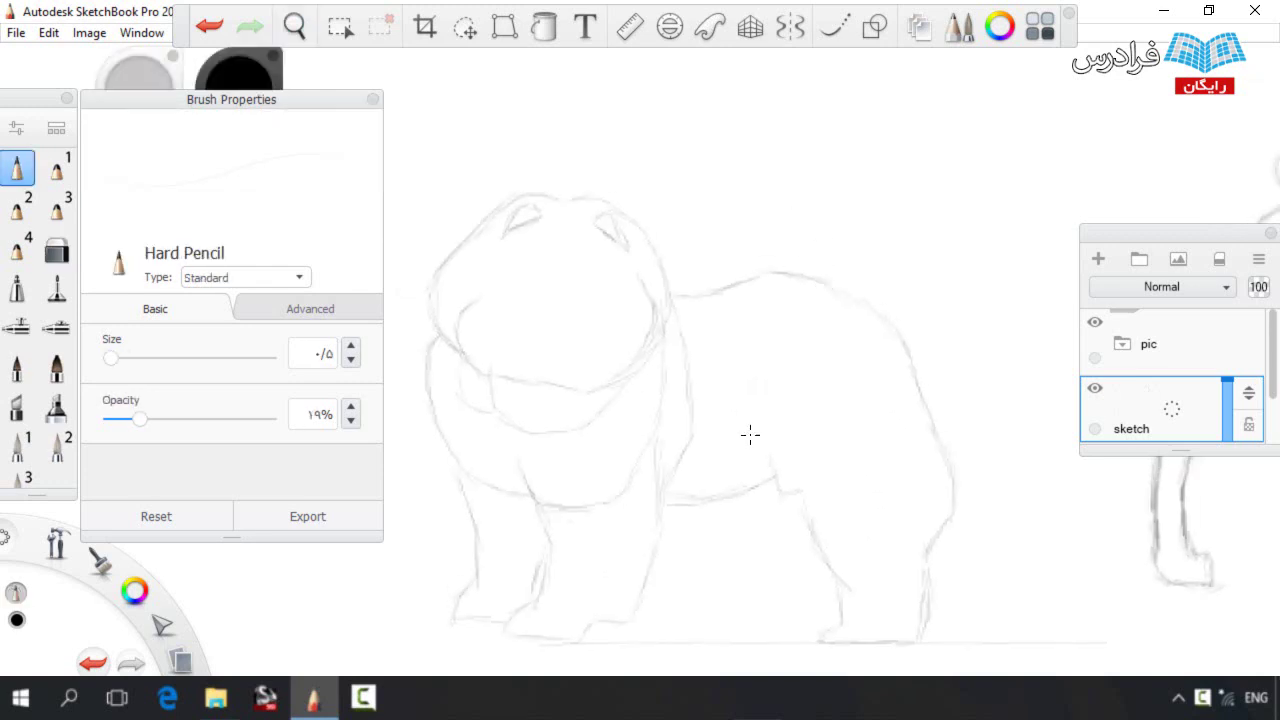
Add the chow chow's far hind leg and the bushy tail curling over its back
{"action": "mouse_move", "coordinate": [768, 514]}
{"action": "left_mouse_down"}
{"action": "mouse_move", "coordinate": [783, 452]}
{"action": "mouse_move", "coordinate": [791, 520]}
{"action": "mouse_move", "coordinate": [820, 560]}
{"action": "mouse_move", "coordinate": [840, 557]}
{"action": "mouse_move", "coordinate": [828, 560]}
{"action": "left_mouse_up"}
{"action": "left_click_drag", "start_coordinate": [844, 428], "coordinate": [845, 536]}
{"action": "mouse_move", "coordinate": [661, 300]}
{"action": "left_mouse_down"}
{"action": "mouse_move", "coordinate": [757, 263]}
{"action": "mouse_move", "coordinate": [845, 326]}
{"action": "left_mouse_up"}
{"action": "left_click_drag", "start_coordinate": [734, 259], "coordinate": [775, 257]}
{"action": "mouse_move", "coordinate": [662, 295]}
{"action": "left_mouse_down"}
{"action": "mouse_move", "coordinate": [849, 320]}
{"action": "mouse_move", "coordinate": [731, 314]}
{"action": "mouse_move", "coordinate": [742, 289]}
{"action": "left_mouse_up"}
Lasso the whole chow chow sketch and adjust its placement beneath its reference photo
{"action": "key", "text": "v"}
{"action": "mouse_move", "coordinate": [454, 239]}
{"action": "left_mouse_down"}
{"action": "mouse_move", "coordinate": [789, 168]}
{"action": "mouse_move", "coordinate": [432, 518]}
{"action": "left_mouse_up"}
{"action": "mouse_move", "coordinate": [708, 268]}
{"action": "left_mouse_down"}
{"action": "mouse_move", "coordinate": [640, 540]}
{"action": "mouse_move", "coordinate": [683, 133]}
{"action": "left_mouse_up"}
{"action": "left_click_drag", "start_coordinate": [669, 200], "coordinate": [646, 511]}
{"action": "left_click_drag", "start_coordinate": [623, 414], "coordinate": [604, 308]}
{"action": "left_click_drag", "start_coordinate": [642, 347], "coordinate": [674, 326]}
{"action": "mouse_move", "coordinate": [612, 365]}
{"action": "left_mouse_down"}
{"action": "mouse_move", "coordinate": [711, 372]}
{"action": "mouse_move", "coordinate": [645, 368]}
{"action": "left_mouse_up"}
{"action": "left_click_drag", "start_coordinate": [690, 370], "coordinate": [714, 364]}
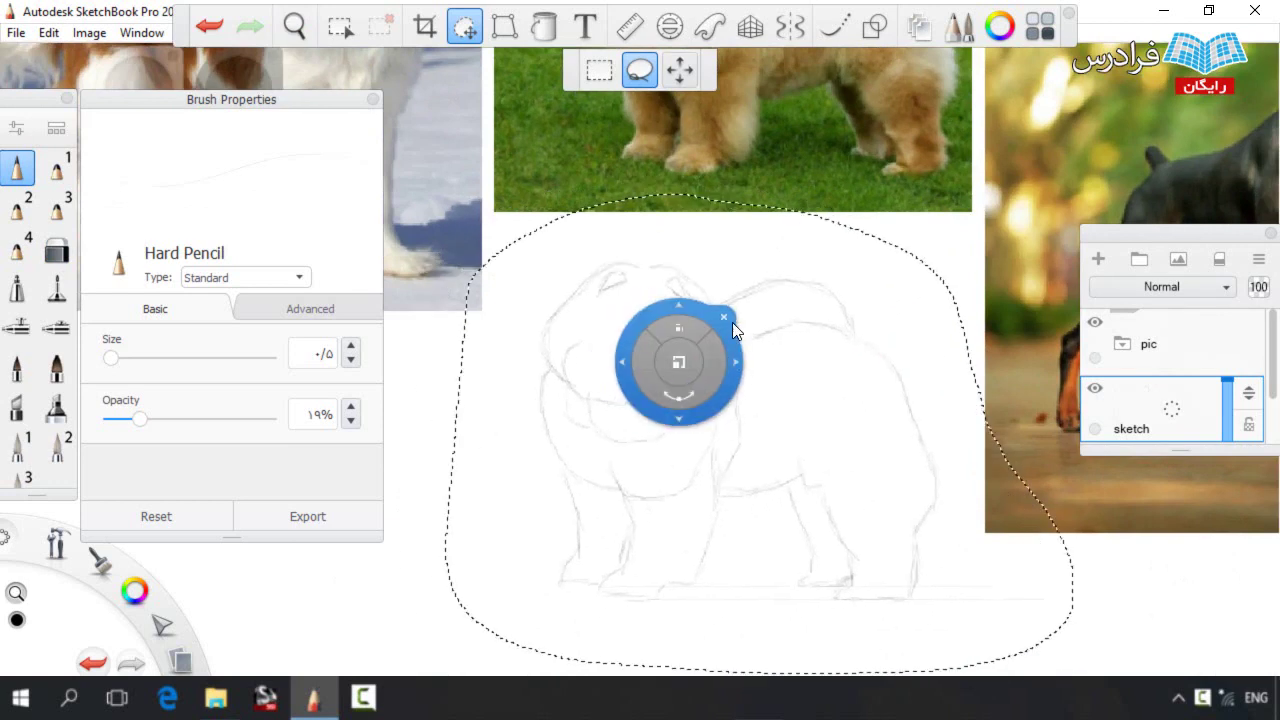
Start a long-eared dog's head in a blank area by sketching the top and sides of the skull, undoing a stray stroke
{"action": "key", "text": "e"}
{"action": "key", "text": "space"}
{"action": "mouse_move", "coordinate": [937, 425]}
{"action": "left_mouse_down"}
{"action": "mouse_move", "coordinate": [1064, 393]}
{"action": "mouse_move", "coordinate": [807, 376]}
{"action": "mouse_move", "coordinate": [972, 398]}
{"action": "mouse_move", "coordinate": [940, 265]}
{"action": "left_mouse_up"}
{"action": "left_click_drag", "start_coordinate": [884, 367], "coordinate": [800, 90]}
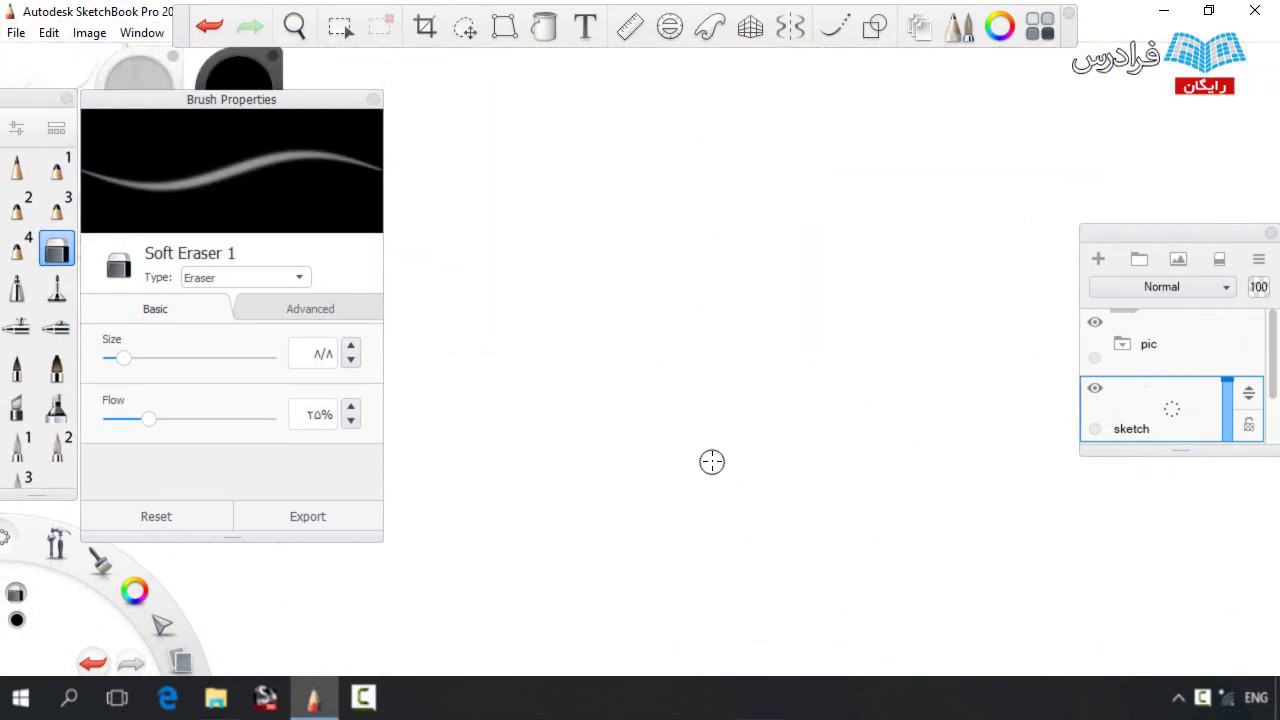
{"action": "key", "text": "e"}
{"action": "left_click_drag", "start_coordinate": [781, 211], "coordinate": [738, 214]}
{"action": "key", "text": "ctrl+z"}
{"action": "mouse_move", "coordinate": [868, 200]}
{"action": "left_mouse_down"}
{"action": "mouse_move", "coordinate": [732, 207]}
{"action": "mouse_move", "coordinate": [692, 280]}
{"action": "mouse_move", "coordinate": [700, 340]}
{"action": "left_mouse_up"}
{"action": "mouse_move", "coordinate": [871, 204]}
{"action": "left_mouse_down"}
{"action": "mouse_move", "coordinate": [884, 251]}
{"action": "mouse_move", "coordinate": [899, 233]}
{"action": "mouse_move", "coordinate": [880, 334]}
{"action": "mouse_move", "coordinate": [889, 323]}
{"action": "mouse_move", "coordinate": [887, 257]}
{"action": "mouse_move", "coordinate": [888, 318]}
{"action": "mouse_move", "coordinate": [841, 313]}
{"action": "mouse_move", "coordinate": [863, 361]}
{"action": "mouse_move", "coordinate": [834, 347]}
{"action": "left_mouse_up"}
Lasso the partial skull outline, adjust it, deselect it and redraw both sides of the head
{"action": "key", "text": "l"}
{"action": "mouse_move", "coordinate": [663, 346]}
{"action": "left_mouse_down"}
{"action": "mouse_move", "coordinate": [904, 441]}
{"action": "mouse_move", "coordinate": [637, 386]}
{"action": "left_mouse_up"}
{"action": "key", "text": "v"}
{"action": "left_click_drag", "start_coordinate": [627, 299], "coordinate": [627, 324]}
{"action": "key", "text": "ctrl+d"}
{"action": "left_click_drag", "start_coordinate": [694, 271], "coordinate": [695, 327]}
{"action": "left_click_drag", "start_coordinate": [893, 268], "coordinate": [888, 316]}
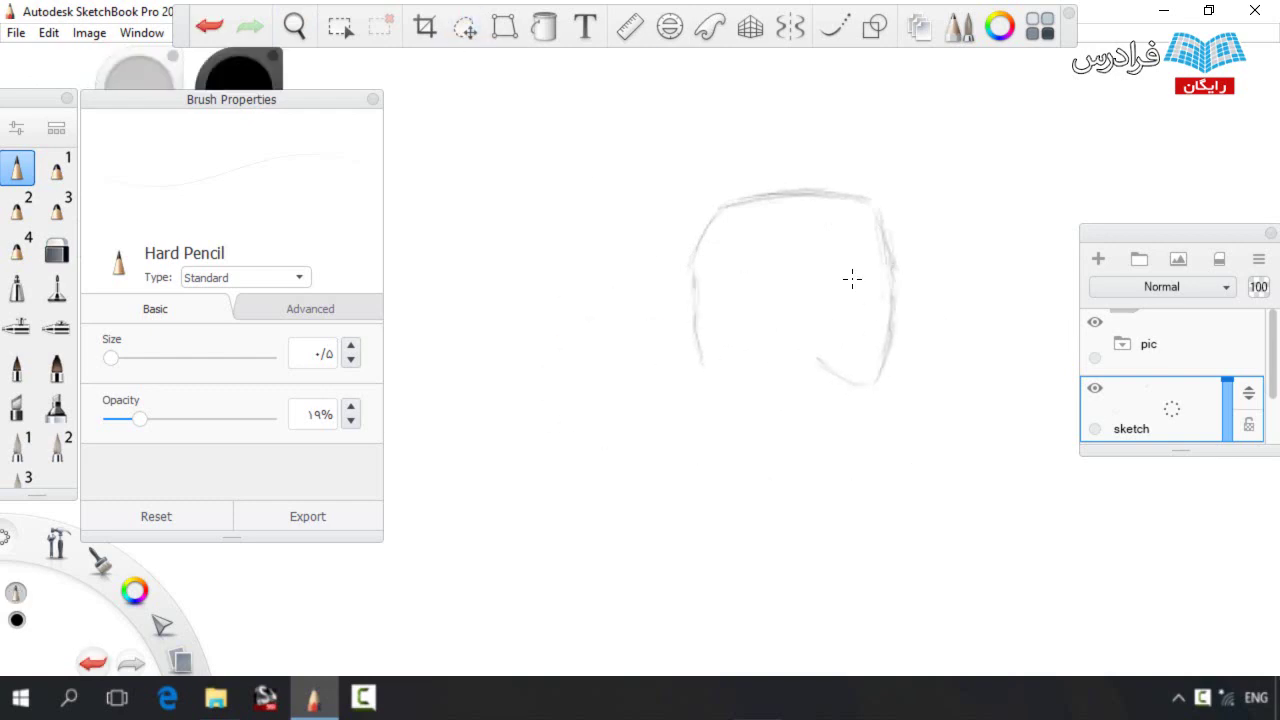
Draw the arched muzzle and tapering chin of the long-eared dog and refine the curve of its skull
{"action": "mouse_move", "coordinate": [815, 344]}
{"action": "left_mouse_down"}
{"action": "mouse_move", "coordinate": [726, 360]}
{"action": "mouse_move", "coordinate": [747, 382]}
{"action": "mouse_move", "coordinate": [720, 388]}
{"action": "mouse_move", "coordinate": [764, 414]}
{"action": "left_mouse_up"}
{"action": "left_click_drag", "start_coordinate": [844, 400], "coordinate": [812, 440]}
{"action": "mouse_move", "coordinate": [643, 227]}
{"action": "left_mouse_down"}
{"action": "mouse_move", "coordinate": [807, 222]}
{"action": "mouse_move", "coordinate": [760, 194]}
{"action": "mouse_move", "coordinate": [719, 213]}
{"action": "mouse_move", "coordinate": [793, 184]}
{"action": "mouse_move", "coordinate": [880, 210]}
{"action": "left_mouse_up"}
{"action": "key", "text": "e"}
{"action": "key", "text": "b"}
Sketch the long drooping ear on the left side of the dog's head, flaring to a wide lower edge
{"action": "left_click_drag", "start_coordinate": [667, 197], "coordinate": [700, 129]}
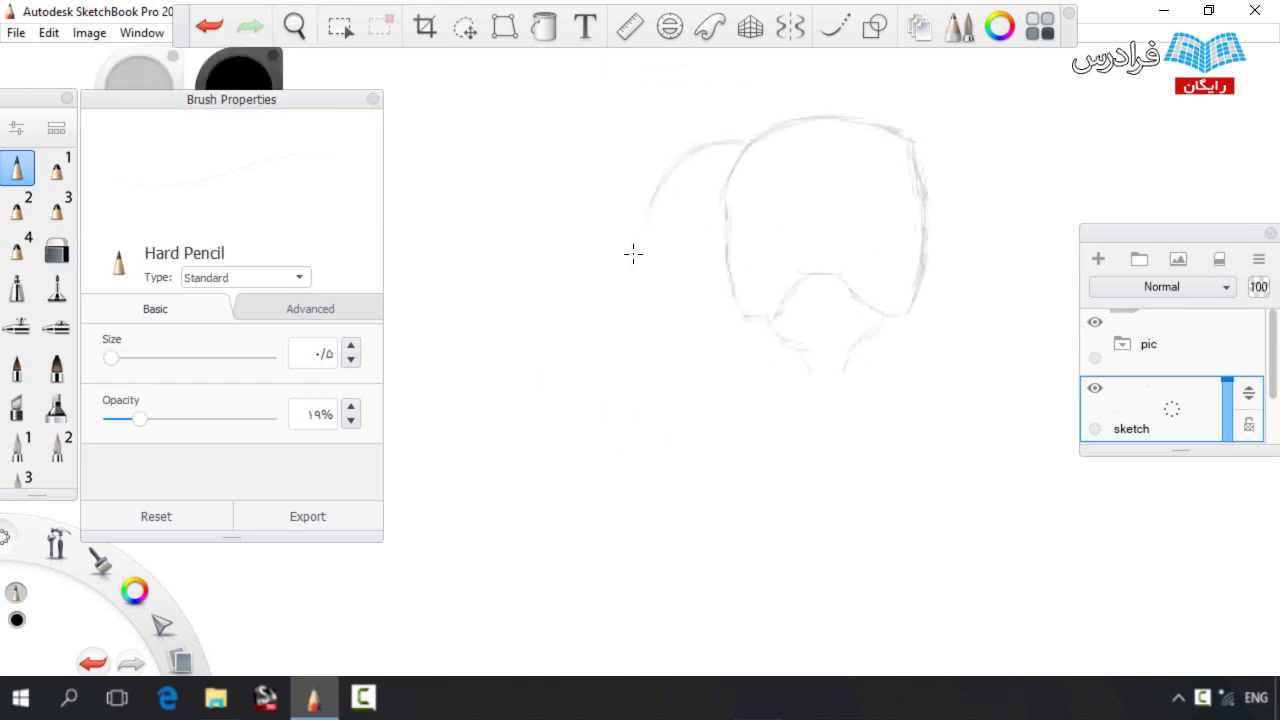
{"action": "mouse_move", "coordinate": [669, 178]}
{"action": "left_mouse_down"}
{"action": "mouse_move", "coordinate": [617, 298]}
{"action": "mouse_move", "coordinate": [602, 295]}
{"action": "mouse_move", "coordinate": [576, 352]}
{"action": "left_mouse_up"}
{"action": "mouse_move", "coordinate": [729, 251]}
{"action": "left_mouse_down"}
{"action": "mouse_move", "coordinate": [735, 364]}
{"action": "mouse_move", "coordinate": [732, 319]}
{"action": "mouse_move", "coordinate": [724, 389]}
{"action": "mouse_move", "coordinate": [682, 416]}
{"action": "mouse_move", "coordinate": [555, 418]}
{"action": "left_mouse_up"}
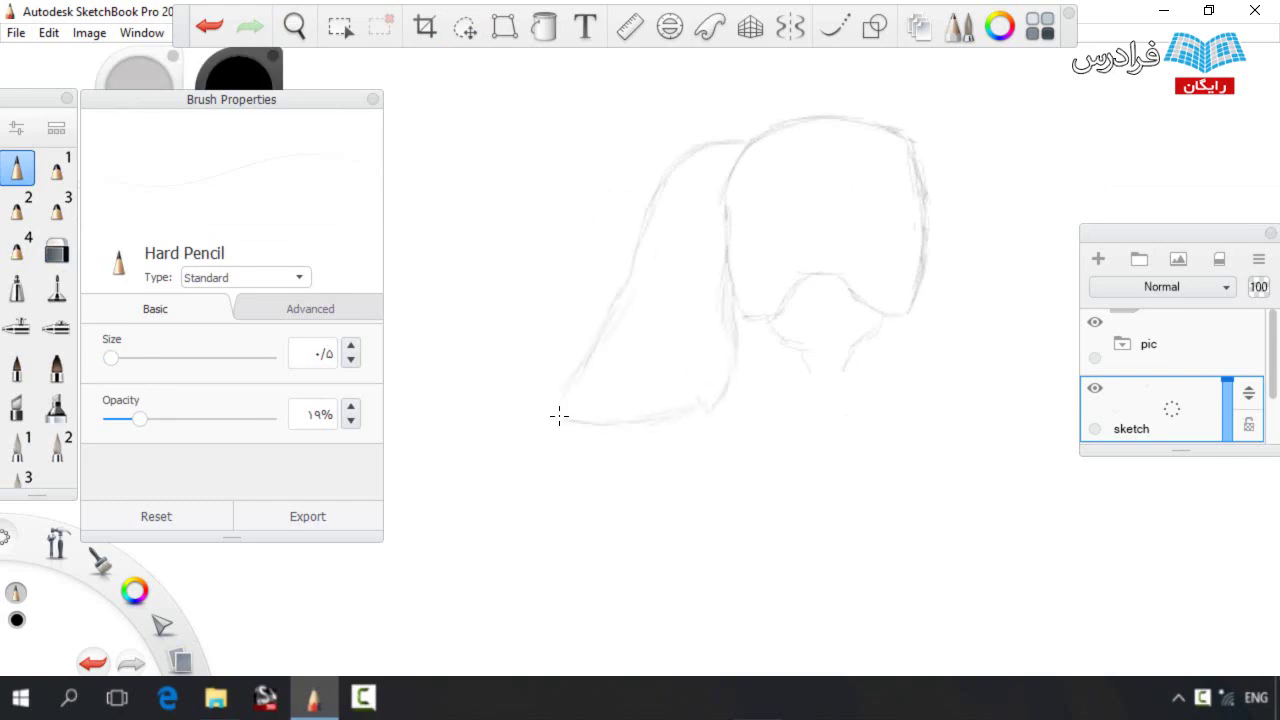
Sketch the second drooping ear on the right side of the dog's head, tapering to a point
{"action": "left_click_drag", "start_coordinate": [853, 246], "coordinate": [794, 254]}
{"action": "mouse_move", "coordinate": [820, 153]}
{"action": "left_mouse_down"}
{"action": "mouse_move", "coordinate": [876, 140]}
{"action": "mouse_move", "coordinate": [906, 230]}
{"action": "left_mouse_up"}
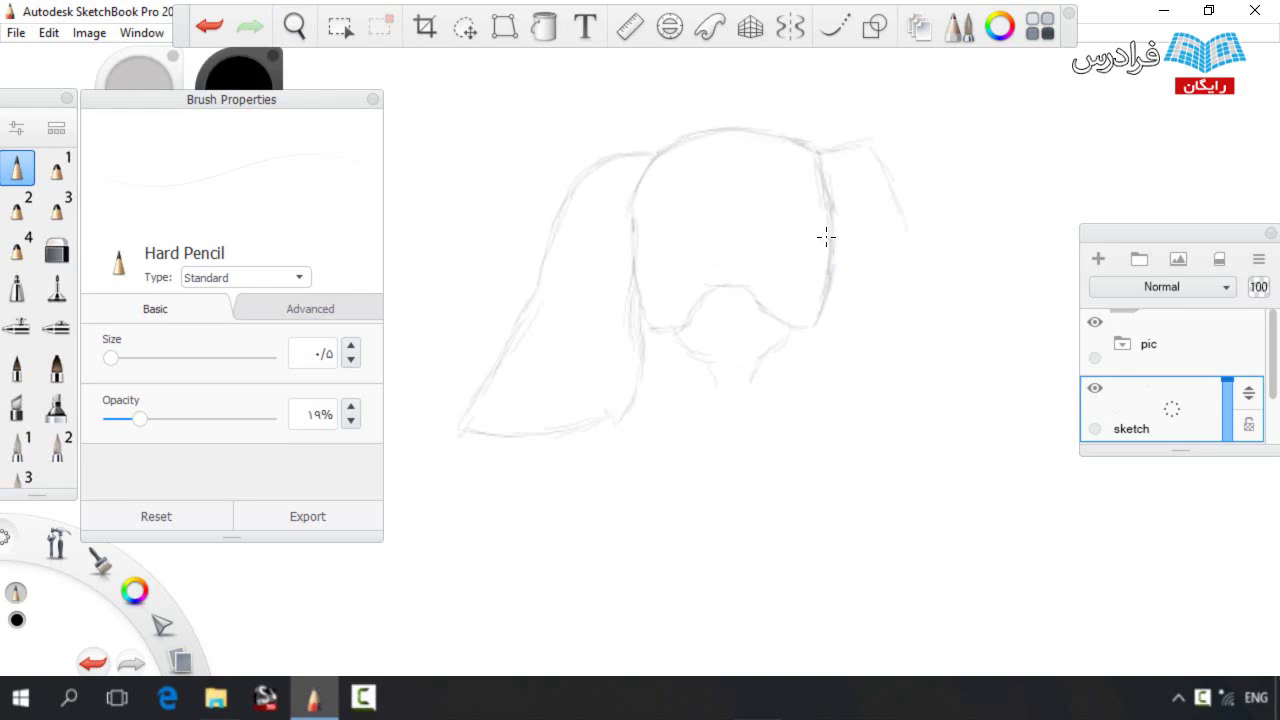
{"action": "mouse_move", "coordinate": [834, 287]}
{"action": "left_mouse_down"}
{"action": "mouse_move", "coordinate": [803, 349]}
{"action": "mouse_move", "coordinate": [826, 440]}
{"action": "mouse_move", "coordinate": [874, 470]}
{"action": "left_mouse_up"}
{"action": "mouse_move", "coordinate": [919, 346]}
{"action": "left_mouse_down"}
{"action": "mouse_move", "coordinate": [879, 456]}
{"action": "mouse_move", "coordinate": [909, 234]}
{"action": "mouse_move", "coordinate": [888, 191]}
{"action": "left_mouse_up"}
Draw the long-eared dog's back line behind the left ear and the chest contours leading into the front legs
{"action": "mouse_move", "coordinate": [705, 363]}
{"action": "left_mouse_down"}
{"action": "mouse_move", "coordinate": [840, 337]}
{"action": "mouse_move", "coordinate": [842, 311]}
{"action": "left_mouse_up"}
{"action": "mouse_move", "coordinate": [706, 265]}
{"action": "left_mouse_down"}
{"action": "mouse_move", "coordinate": [620, 257]}
{"action": "mouse_move", "coordinate": [675, 272]}
{"action": "mouse_move", "coordinate": [572, 299]}
{"action": "mouse_move", "coordinate": [528, 288]}
{"action": "mouse_move", "coordinate": [566, 279]}
{"action": "mouse_move", "coordinate": [484, 349]}
{"action": "mouse_move", "coordinate": [494, 304]}
{"action": "mouse_move", "coordinate": [538, 283]}
{"action": "mouse_move", "coordinate": [437, 391]}
{"action": "left_mouse_up"}
{"action": "left_click_drag", "start_coordinate": [664, 358], "coordinate": [651, 297]}
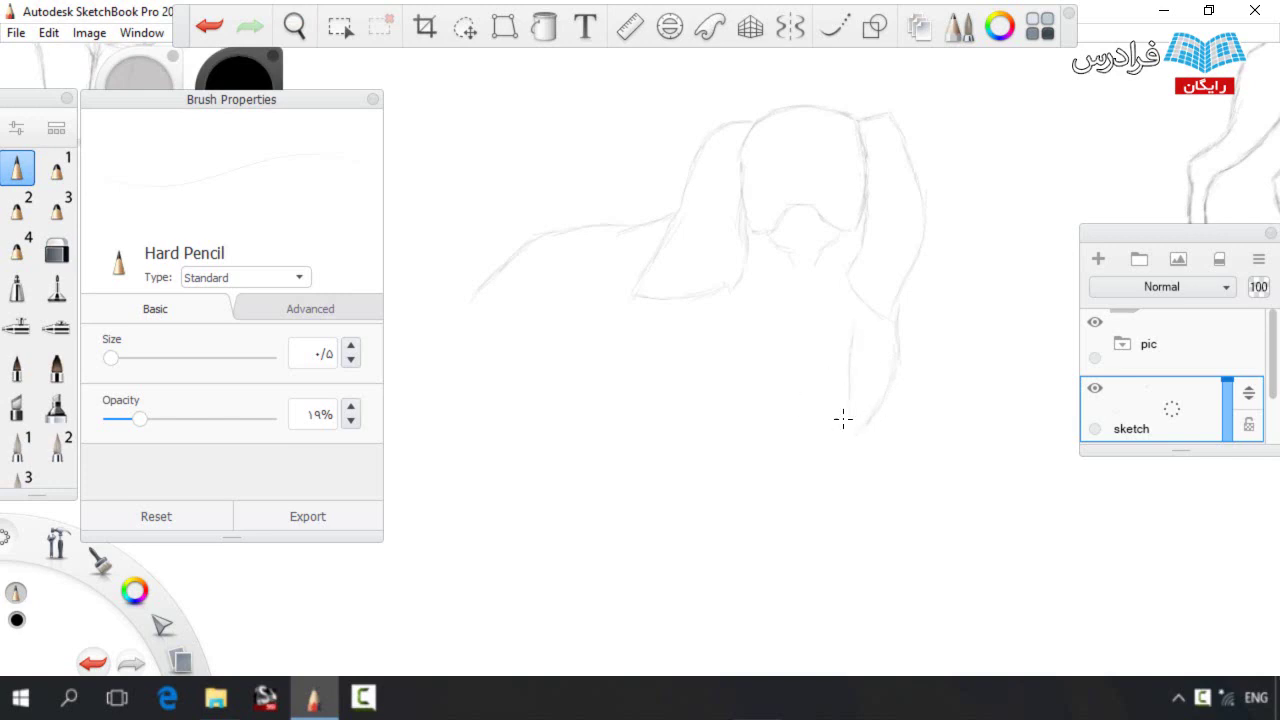
{"action": "left_click_drag", "start_coordinate": [758, 433], "coordinate": [748, 511]}
{"action": "key", "text": "space"}
{"action": "left_click_drag", "start_coordinate": [813, 303], "coordinate": [767, 301]}
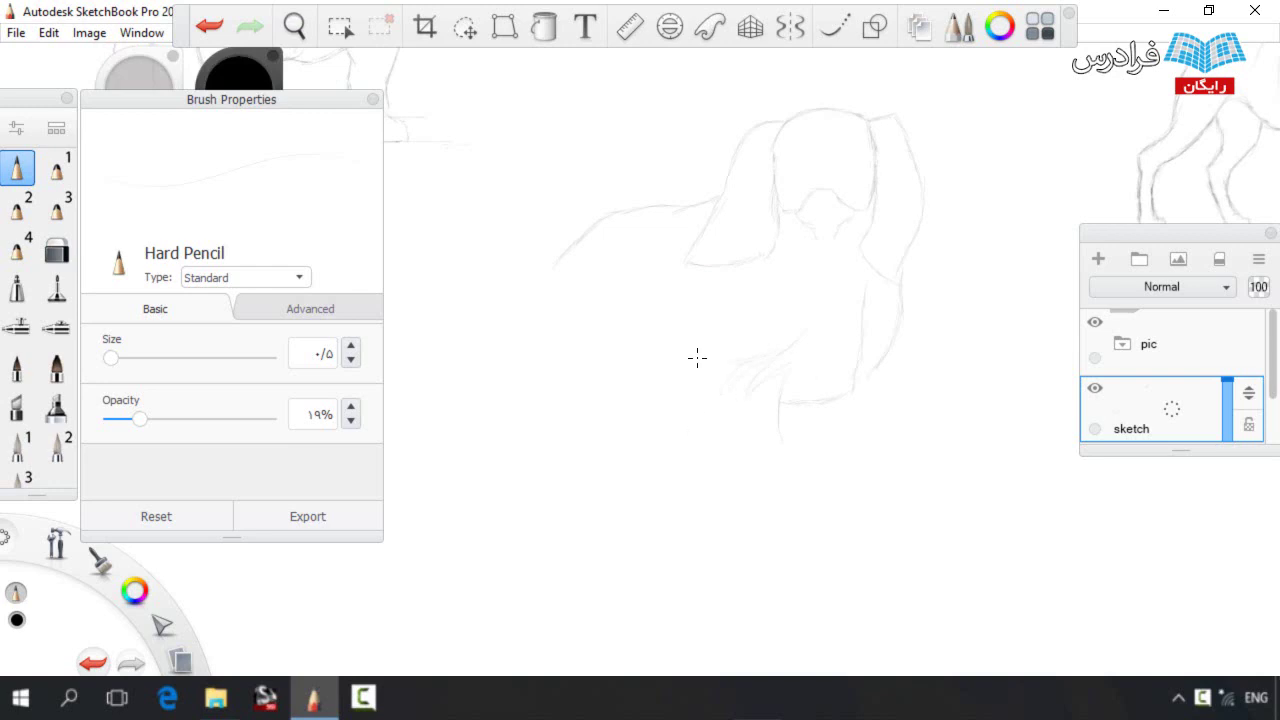
Sketch both front legs with their feet below the chest and erase the rear part of the back line
{"action": "left_click_drag", "start_coordinate": [784, 420], "coordinate": [781, 494]}
{"action": "key", "text": "s"}
{"action": "key", "text": "bracketright"}
{"action": "left_click_drag", "start_coordinate": [566, 270], "coordinate": [648, 210]}
{"action": "key", "text": "s"}
{"action": "key", "text": "s"}
{"action": "mouse_move", "coordinate": [727, 402]}
{"action": "left_mouse_down"}
{"action": "mouse_move", "coordinate": [721, 470]}
{"action": "mouse_move", "coordinate": [766, 437]}
{"action": "left_mouse_up"}
{"action": "key", "text": "e"}
{"action": "mouse_move", "coordinate": [856, 458]}
{"action": "left_mouse_down"}
{"action": "mouse_move", "coordinate": [872, 515]}
{"action": "mouse_move", "coordinate": [925, 518]}
{"action": "left_mouse_up"}
{"action": "mouse_move", "coordinate": [887, 438]}
{"action": "left_mouse_down"}
{"action": "mouse_move", "coordinate": [916, 487]}
{"action": "mouse_move", "coordinate": [884, 402]}
{"action": "left_mouse_up"}
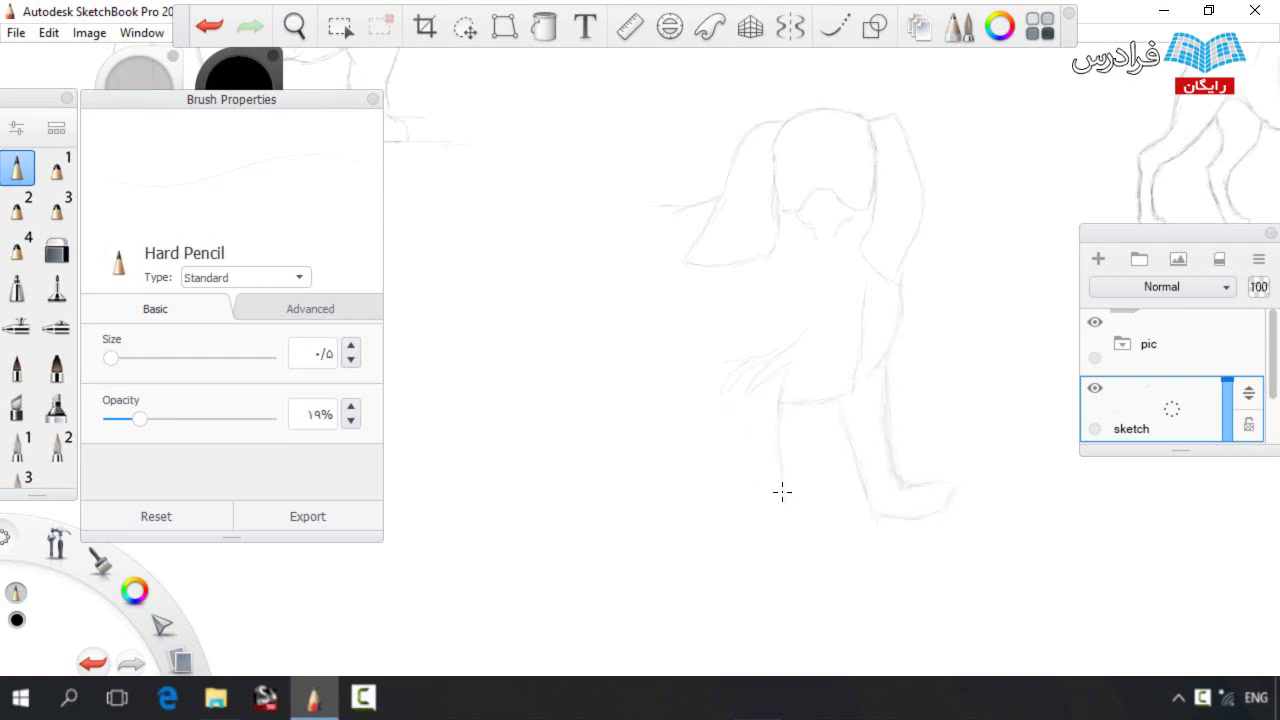
{"action": "mouse_move", "coordinate": [790, 515]}
{"action": "left_mouse_down"}
{"action": "mouse_move", "coordinate": [807, 528]}
{"action": "mouse_move", "coordinate": [736, 540]}
{"action": "mouse_move", "coordinate": [876, 280]}
{"action": "mouse_move", "coordinate": [671, 590]}
{"action": "left_mouse_up"}
Try to reposition and reshape the dog's head and ears relative to the chest and legs
{"action": "key", "text": "l"}
{"action": "key", "text": "v"}
{"action": "left_click_drag", "start_coordinate": [712, 407], "coordinate": [714, 369]}
{"action": "key", "text": "ctrl+d"}
{"action": "key", "text": "s"}
{"action": "left_click_drag", "start_coordinate": [863, 300], "coordinate": [879, 343]}
{"action": "key", "text": "s"}
{"action": "key", "text": "m"}
{"action": "mouse_move", "coordinate": [680, 255]}
{"action": "left_mouse_down"}
{"action": "mouse_move", "coordinate": [966, 229]}
{"action": "mouse_move", "coordinate": [665, 300]}
{"action": "left_mouse_up"}
{"action": "left_click_drag", "start_coordinate": [776, 264], "coordinate": [761, 250]}
{"action": "key", "text": "ctrl+d"}
{"action": "key", "text": "s"}
{"action": "key", "text": "s"}
{"action": "left_click_drag", "start_coordinate": [731, 306], "coordinate": [819, 346]}
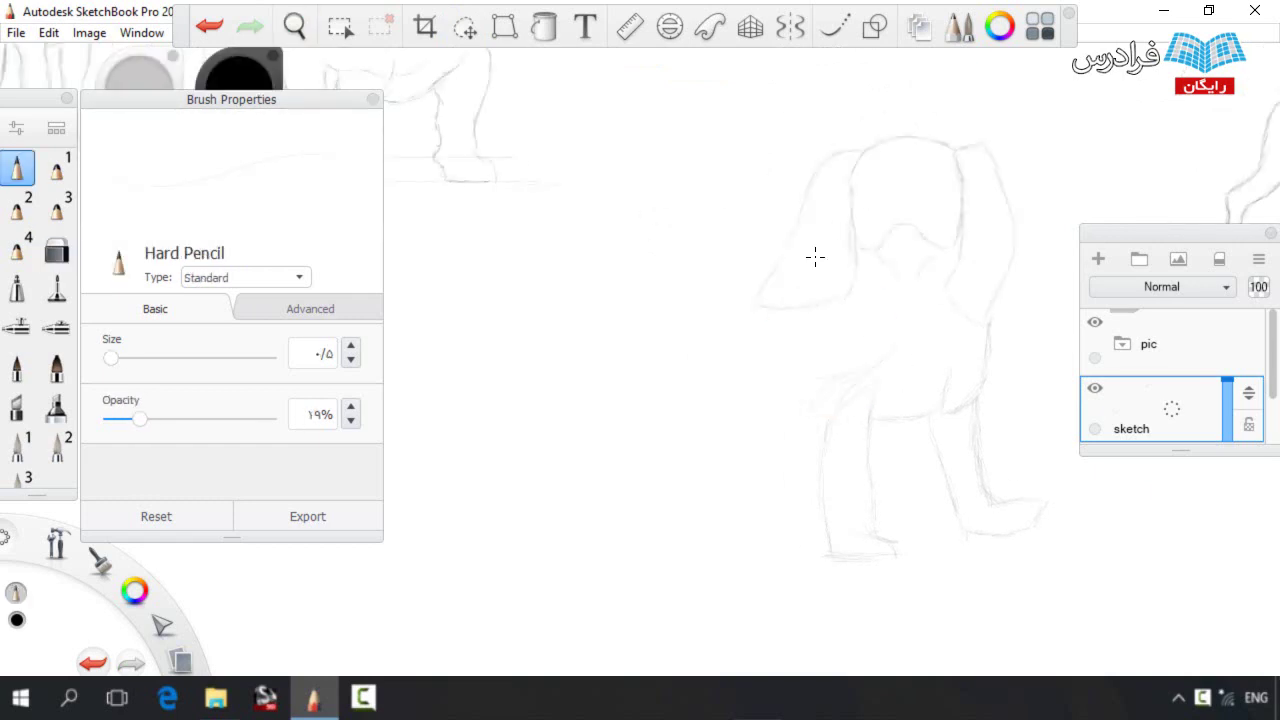
Undo the last changes to the head and body proportions
{"action": "key", "text": "ctrl+z"}
{"action": "key", "text": "ctrl+z"}
{"action": "key", "text": "ctrl+z"}
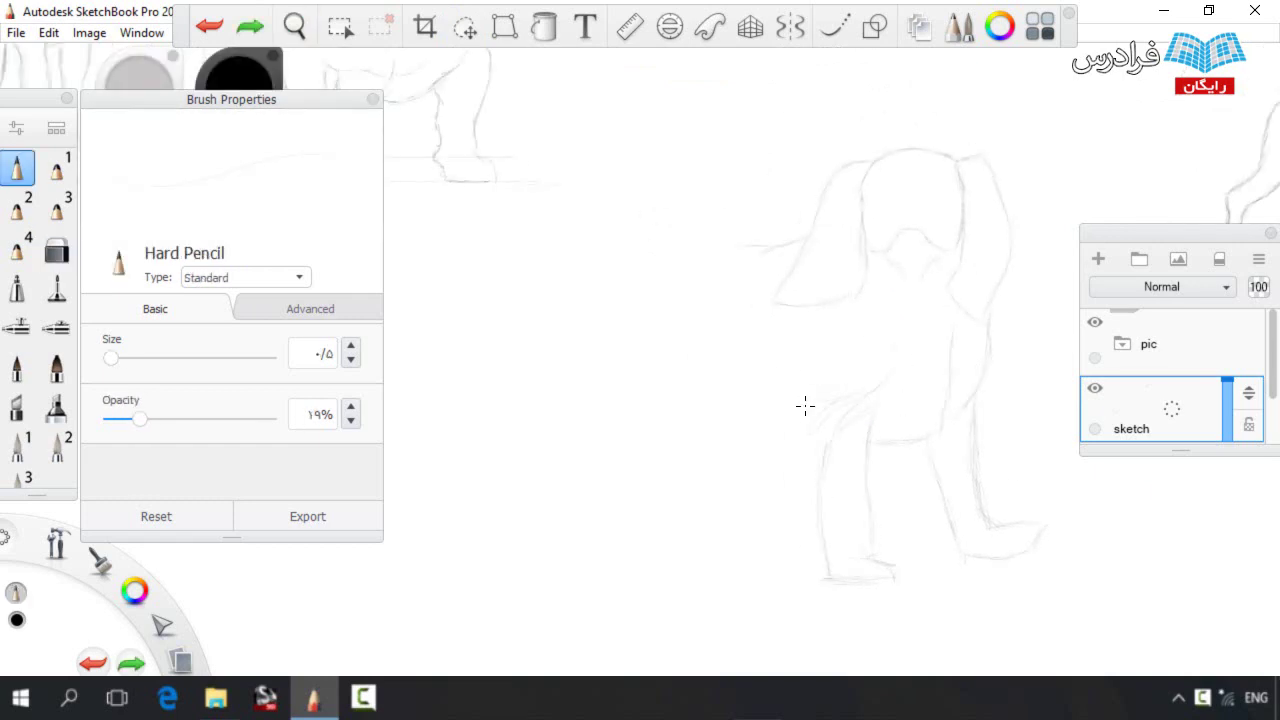
Sketch the back line behind the ear and the curve of the belly between hip and chest
{"action": "left_click_drag", "start_coordinate": [831, 431], "coordinate": [810, 433]}
{"action": "mouse_move", "coordinate": [806, 238]}
{"action": "left_mouse_down"}
{"action": "mouse_move", "coordinate": [720, 266]}
{"action": "mouse_move", "coordinate": [700, 290]}
{"action": "left_mouse_up"}
{"action": "key", "text": "s"}
{"action": "key", "text": "s"}
{"action": "key", "text": "s"}
{"action": "key", "text": "s"}
{"action": "mouse_move", "coordinate": [769, 266]}
{"action": "left_mouse_down"}
{"action": "mouse_move", "coordinate": [708, 273]}
{"action": "mouse_move", "coordinate": [669, 373]}
{"action": "left_mouse_up"}
Sketch the rounded rump and the outer contour of the near hind leg
{"action": "key", "text": "e"}
{"action": "key", "text": "e"}
{"action": "key", "text": "e"}
{"action": "key", "text": "e"}
{"action": "mouse_move", "coordinate": [665, 273]}
{"action": "left_mouse_down"}
{"action": "mouse_move", "coordinate": [703, 277]}
{"action": "mouse_move", "coordinate": [586, 347]}
{"action": "left_mouse_up"}
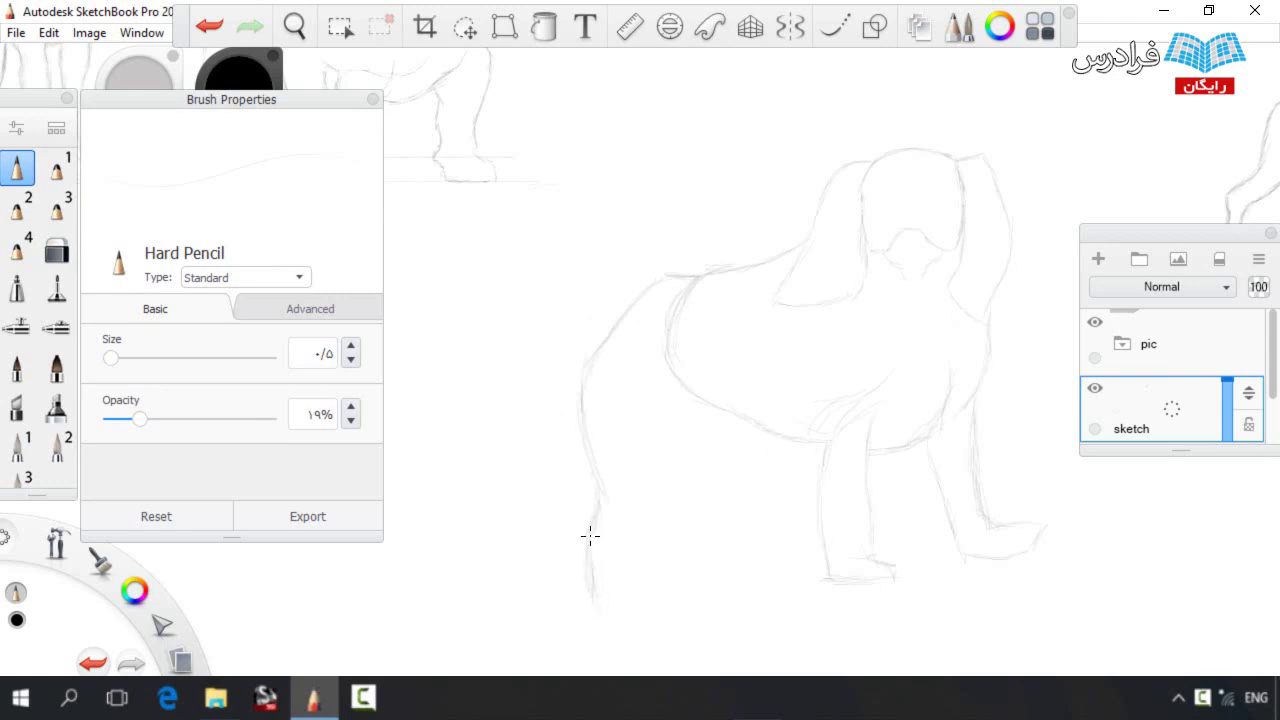
Complete both hind legs with their paws and shift the hindquarters slightly closer to the front body
{"action": "left_click_drag", "start_coordinate": [684, 396], "coordinate": [670, 454]}
{"action": "key", "text": "v"}
{"action": "left_click_drag", "start_coordinate": [547, 412], "coordinate": [552, 425]}
{"action": "left_click_drag", "start_coordinate": [704, 420], "coordinate": [746, 417]}
{"action": "key", "text": "e"}
{"action": "key", "text": "e"}
{"action": "key", "text": "e"}
{"action": "key", "text": "e"}
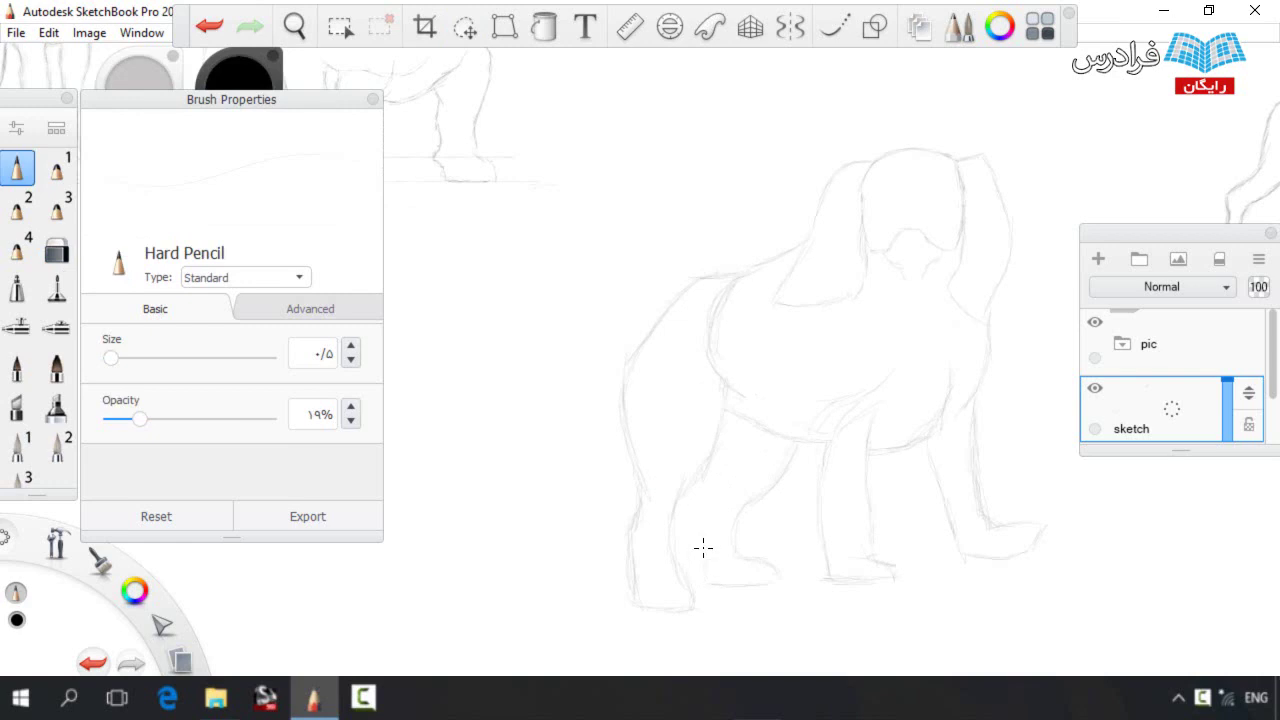
Rework the pencil lines of the back and the rump
{"action": "key", "text": "space"}
{"action": "left_click_drag", "start_coordinate": [837, 294], "coordinate": [767, 303]}
{"action": "key", "text": "e"}
{"action": "left_click_drag", "start_coordinate": [664, 282], "coordinate": [736, 260]}
{"action": "key", "text": "e"}
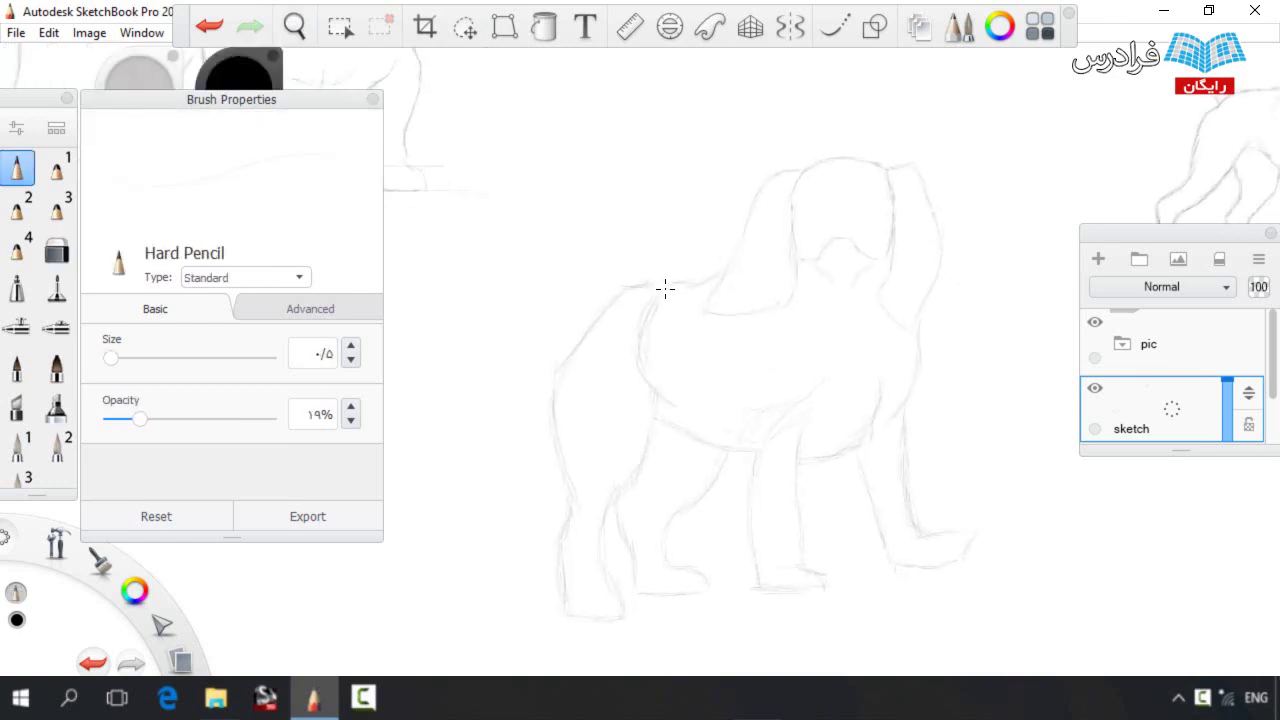
{"action": "mouse_move", "coordinate": [643, 289]}
{"action": "left_mouse_down"}
{"action": "mouse_move", "coordinate": [558, 356]}
{"action": "mouse_move", "coordinate": [574, 383]}
{"action": "left_mouse_up"}
{"action": "key", "text": "e"}
{"action": "key", "text": "e"}
Lengthen the front legs and rework their contours below the chest
{"action": "key", "text": "space"}
{"action": "left_click_drag", "start_coordinate": [777, 303], "coordinate": [740, 214]}
{"action": "key", "text": "v"}
{"action": "mouse_move", "coordinate": [716, 548]}
{"action": "left_mouse_down"}
{"action": "mouse_move", "coordinate": [851, 567]}
{"action": "mouse_move", "coordinate": [724, 554]}
{"action": "left_mouse_up"}
{"action": "left_click_drag", "start_coordinate": [717, 536], "coordinate": [715, 567]}
{"action": "key", "text": "Escape"}
{"action": "left_click_drag", "start_coordinate": [715, 465], "coordinate": [717, 490]}
{"action": "left_click_drag", "start_coordinate": [761, 432], "coordinate": [763, 490]}
{"action": "left_click_drag", "start_coordinate": [835, 408], "coordinate": [844, 464]}
{"action": "left_click_drag", "start_coordinate": [868, 408], "coordinate": [882, 471]}
Shift the head and ears slightly back towards the body and adjust the dog's proportions
{"action": "left_click", "coordinate": [505, 27]}
{"action": "mouse_move", "coordinate": [497, 327]}
{"action": "left_mouse_down"}
{"action": "mouse_move", "coordinate": [470, 278]}
{"action": "mouse_move", "coordinate": [543, 509]}
{"action": "mouse_move", "coordinate": [528, 317]}
{"action": "left_mouse_up"}
{"action": "left_click", "coordinate": [465, 30]}
{"action": "key", "text": "space"}
{"action": "mouse_move", "coordinate": [495, 147]}
{"action": "left_mouse_down"}
{"action": "mouse_move", "coordinate": [466, 248]}
{"action": "mouse_move", "coordinate": [473, 190]}
{"action": "left_mouse_up"}
{"action": "mouse_move", "coordinate": [489, 573]}
{"action": "left_mouse_down"}
{"action": "mouse_move", "coordinate": [662, 288]}
{"action": "mouse_move", "coordinate": [799, 414]}
{"action": "mouse_move", "coordinate": [474, 610]}
{"action": "left_mouse_up"}
{"action": "left_click_drag", "start_coordinate": [791, 492], "coordinate": [804, 494]}
{"action": "mouse_move", "coordinate": [486, 451]}
{"action": "left_mouse_down"}
{"action": "mouse_move", "coordinate": [806, 294]}
{"action": "mouse_move", "coordinate": [517, 609]}
{"action": "mouse_move", "coordinate": [482, 470]}
{"action": "left_mouse_up"}
{"action": "left_click_drag", "start_coordinate": [798, 454], "coordinate": [814, 455]}
{"action": "key", "text": "Escape"}
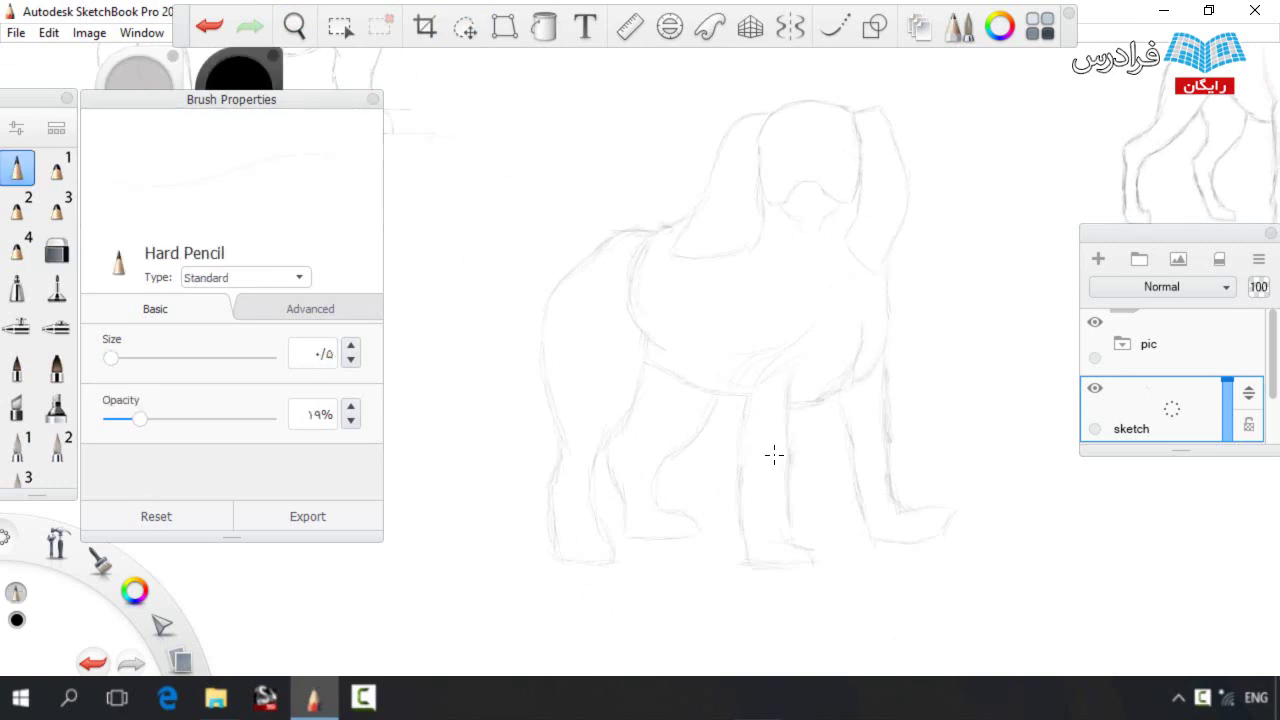
Sketch the curled tail behind the rump, and nudge the lassoed head and ears slightly down and back
{"action": "mouse_move", "coordinate": [508, 300]}
{"action": "left_mouse_down"}
{"action": "mouse_move", "coordinate": [556, 289]}
{"action": "mouse_move", "coordinate": [466, 252]}
{"action": "mouse_move", "coordinate": [531, 218]}
{"action": "left_mouse_up"}
{"action": "left_click", "coordinate": [465, 27]}
{"action": "mouse_move", "coordinate": [686, 288]}
{"action": "left_mouse_down"}
{"action": "mouse_move", "coordinate": [700, 178]}
{"action": "mouse_move", "coordinate": [849, 298]}
{"action": "mouse_move", "coordinate": [703, 297]}
{"action": "left_mouse_up"}
{"action": "mouse_move", "coordinate": [703, 346]}
{"action": "left_mouse_down"}
{"action": "mouse_move", "coordinate": [715, 338]}
{"action": "mouse_move", "coordinate": [705, 312]}
{"action": "left_mouse_up"}
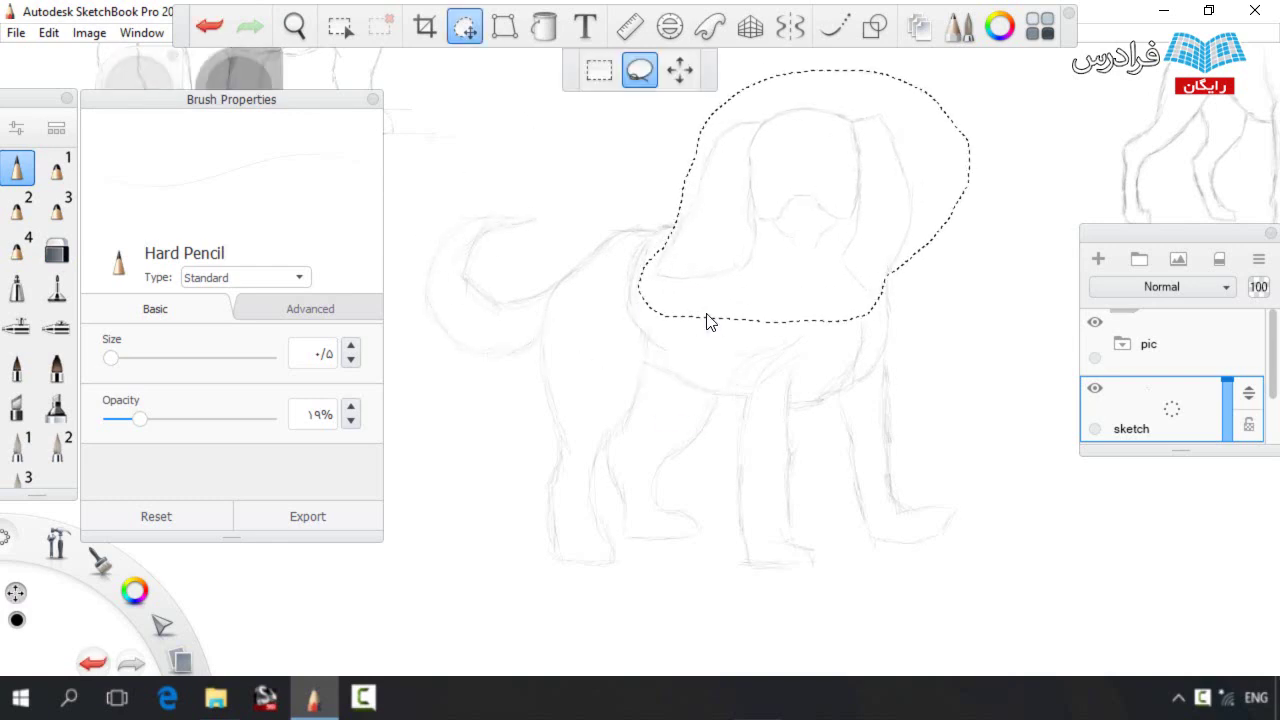
{"action": "key", "text": "e"}
{"action": "key", "text": "e"}
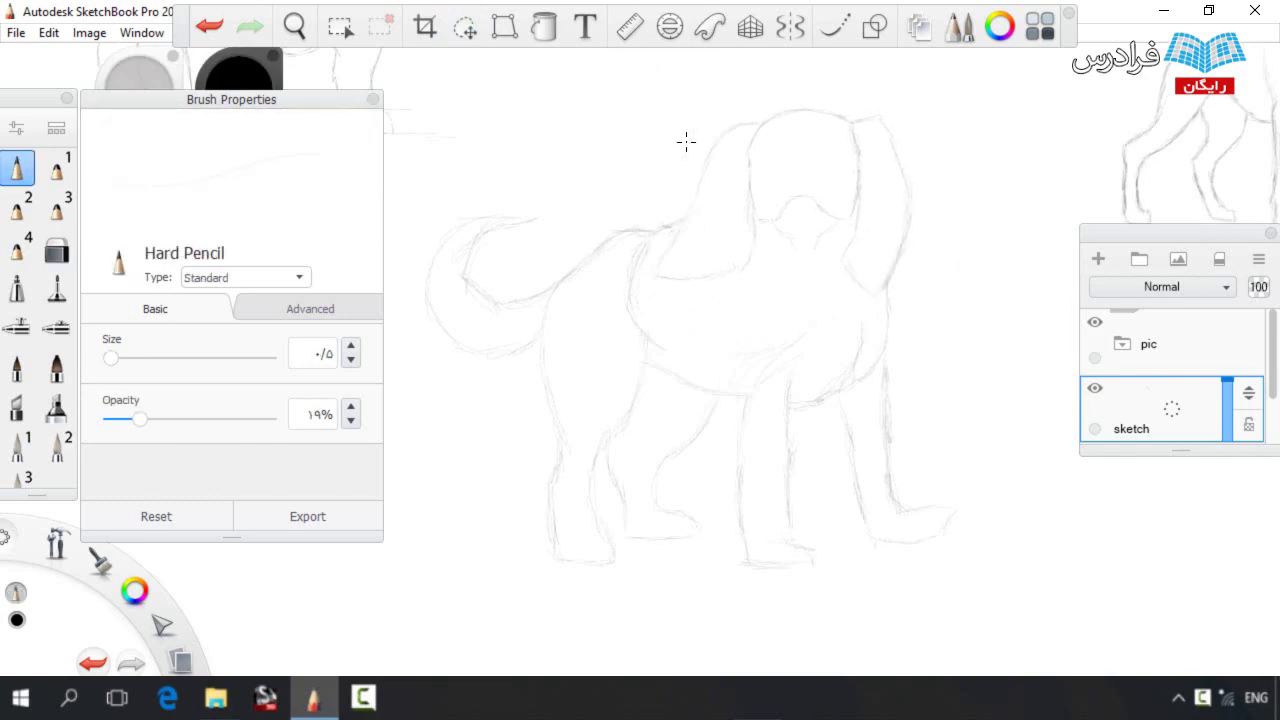
Lasso the hindquarters with the tail, move them slightly away from the front body and deselect
{"action": "left_click", "coordinate": [464, 28]}
{"action": "mouse_move", "coordinate": [414, 349]}
{"action": "left_mouse_down"}
{"action": "mouse_move", "coordinate": [563, 140]}
{"action": "mouse_move", "coordinate": [690, 352]}
{"action": "mouse_move", "coordinate": [463, 571]}
{"action": "left_mouse_up"}
{"action": "left_click_drag", "start_coordinate": [593, 405], "coordinate": [566, 397]}
{"action": "key", "text": "ctrl+d"}
{"action": "key", "text": "b"}
Reconnect the back and belly lines with pencil strokes and redraw the near front leg and paw
{"action": "left_click_drag", "start_coordinate": [618, 222], "coordinate": [676, 228]}
{"action": "left_click_drag", "start_coordinate": [686, 386], "coordinate": [720, 397]}
{"action": "key", "text": "e"}
{"action": "key", "text": "e"}
{"action": "key", "text": "e"}
{"action": "mouse_move", "coordinate": [808, 556]}
{"action": "left_mouse_down"}
{"action": "mouse_move", "coordinate": [737, 437]}
{"action": "mouse_move", "coordinate": [788, 410]}
{"action": "left_mouse_up"}
{"action": "key", "text": "e"}
{"action": "mouse_move", "coordinate": [733, 468]}
{"action": "left_mouse_down"}
{"action": "mouse_move", "coordinate": [740, 529]}
{"action": "mouse_move", "coordinate": [806, 557]}
{"action": "left_mouse_up"}
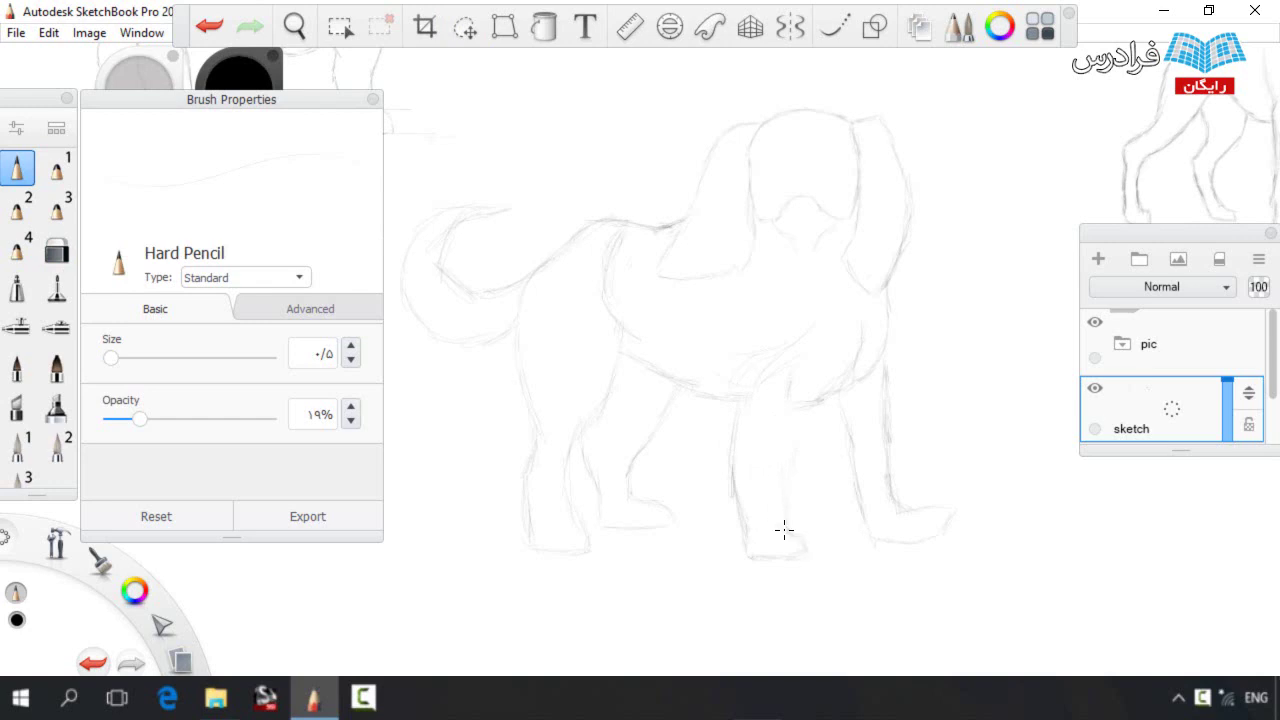
Erase the far front leg
{"action": "key", "text": "e"}
{"action": "mouse_move", "coordinate": [848, 420]}
{"action": "left_mouse_down"}
{"action": "mouse_move", "coordinate": [829, 486]}
{"action": "mouse_move", "coordinate": [861, 531]}
{"action": "mouse_move", "coordinate": [950, 518]}
{"action": "left_mouse_up"}
{"action": "key", "text": "e"}
{"action": "key", "text": "e"}
Strengthen the curved outline along the front and underside of the chest
{"action": "mouse_move", "coordinate": [870, 365]}
{"action": "left_mouse_down"}
{"action": "mouse_move", "coordinate": [852, 328]}
{"action": "mouse_move", "coordinate": [845, 385]}
{"action": "left_mouse_up"}
{"action": "key", "text": "e"}
{"action": "key", "text": "e"}
{"action": "key", "text": "e"}
{"action": "mouse_move", "coordinate": [855, 325]}
{"action": "left_mouse_down"}
{"action": "mouse_move", "coordinate": [838, 387]}
{"action": "mouse_move", "coordinate": [799, 408]}
{"action": "left_mouse_up"}
{"action": "mouse_move", "coordinate": [858, 323]}
{"action": "left_mouse_down"}
{"action": "mouse_move", "coordinate": [841, 395]}
{"action": "mouse_move", "coordinate": [864, 424]}
{"action": "left_mouse_up"}
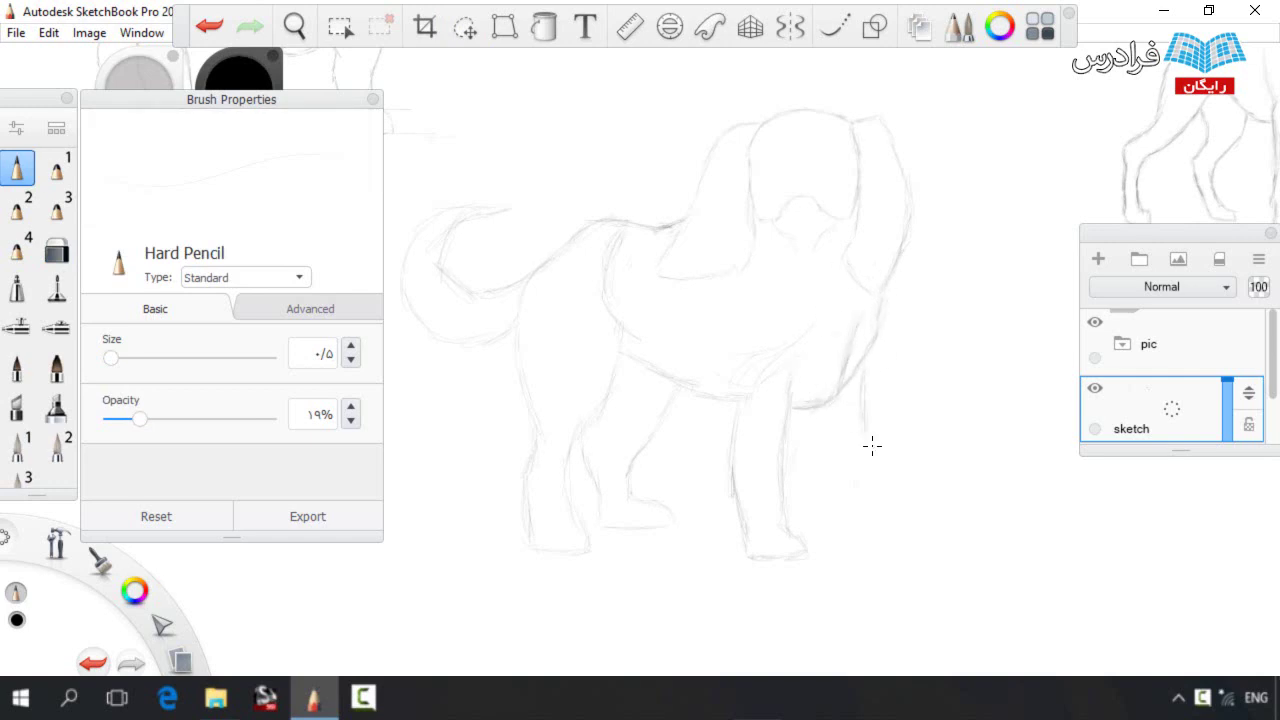
{"action": "key", "text": "ctrl+z"}
{"action": "key", "text": "ctrl+z"}
Redraw the neck and chest contour running down from the far ear
{"action": "left_click_drag", "start_coordinate": [874, 362], "coordinate": [874, 391]}
{"action": "mouse_move", "coordinate": [905, 260]}
{"action": "left_mouse_down"}
{"action": "mouse_move", "coordinate": [886, 307]}
{"action": "mouse_move", "coordinate": [858, 308]}
{"action": "mouse_move", "coordinate": [891, 357]}
{"action": "left_mouse_up"}
{"action": "key", "text": "ctrl+z"}
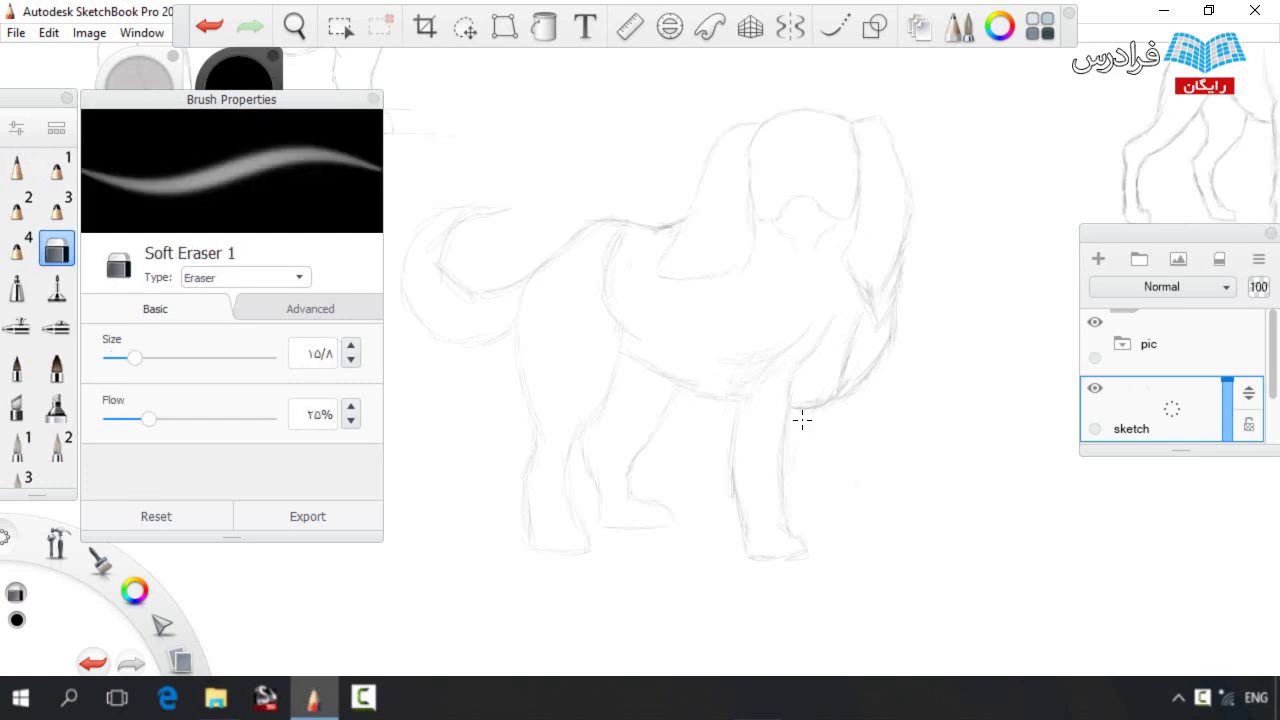
Redraw the far front leg and its paw below the chest
{"action": "left_click_drag", "start_coordinate": [837, 407], "coordinate": [860, 486]}
{"action": "mouse_move", "coordinate": [880, 417]}
{"action": "left_mouse_down"}
{"action": "mouse_move", "coordinate": [888, 494]}
{"action": "mouse_move", "coordinate": [864, 520]}
{"action": "left_mouse_up"}
{"action": "mouse_move", "coordinate": [877, 420]}
{"action": "left_mouse_down"}
{"action": "mouse_move", "coordinate": [886, 514]}
{"action": "mouse_move", "coordinate": [918, 532]}
{"action": "mouse_move", "coordinate": [925, 515]}
{"action": "left_mouse_up"}
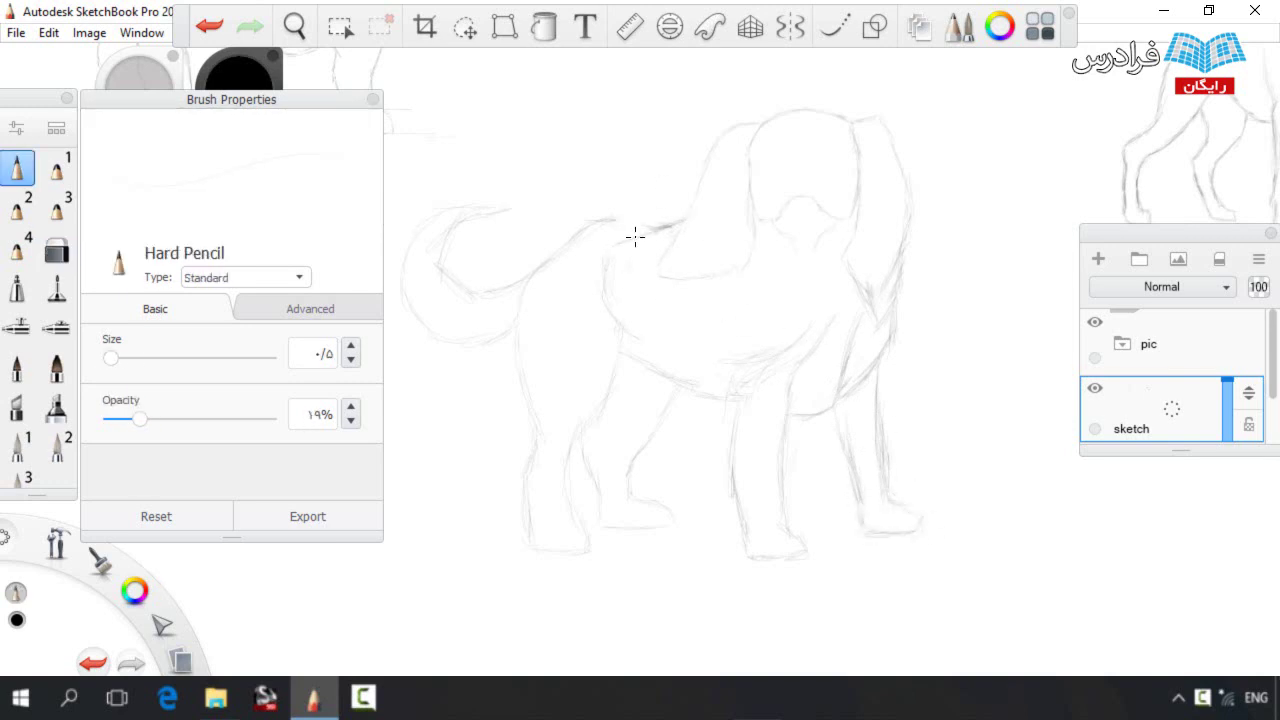
Redraw the back and hip lines and strengthen the outlines of the hind legs, tail and ears
{"action": "left_click_drag", "start_coordinate": [657, 230], "coordinate": [600, 262]}
{"action": "mouse_move", "coordinate": [616, 219]}
{"action": "left_mouse_down"}
{"action": "mouse_move", "coordinate": [594, 226]}
{"action": "mouse_move", "coordinate": [629, 223]}
{"action": "mouse_move", "coordinate": [602, 262]}
{"action": "mouse_move", "coordinate": [576, 242]}
{"action": "mouse_move", "coordinate": [520, 305]}
{"action": "left_mouse_up"}
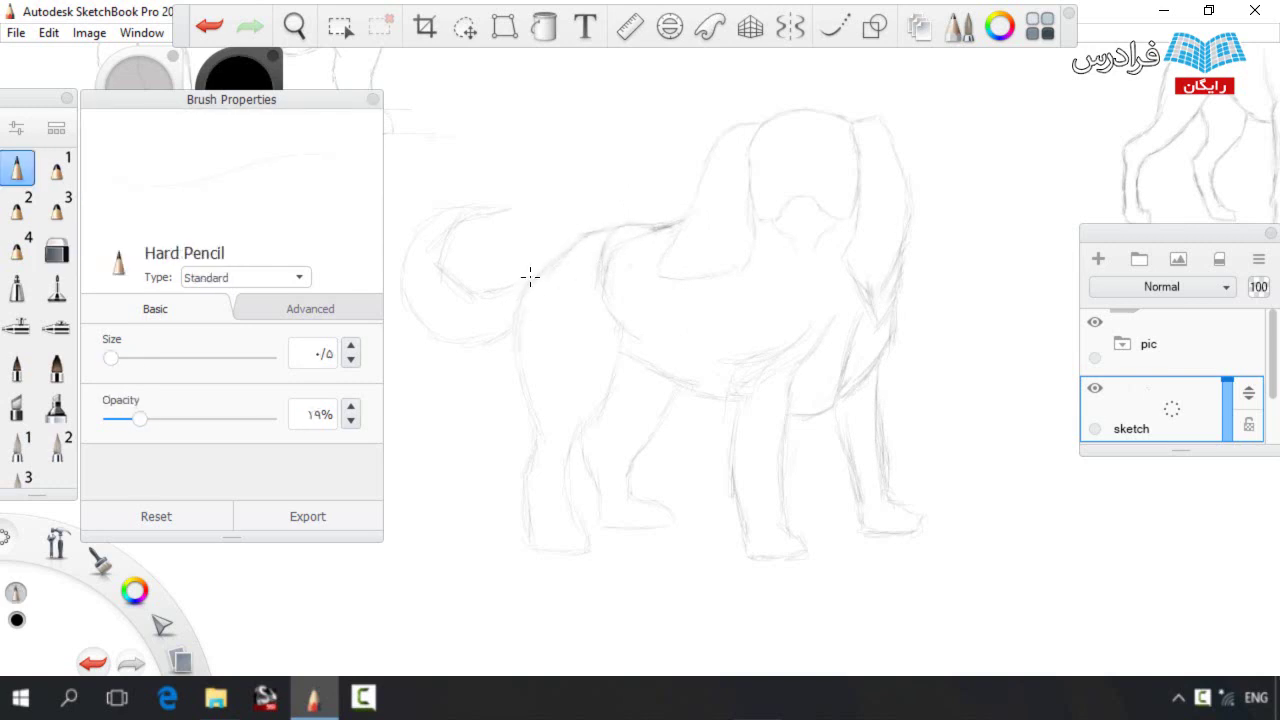
{"action": "mouse_move", "coordinate": [604, 300]}
{"action": "left_mouse_down"}
{"action": "mouse_move", "coordinate": [709, 398]}
{"action": "mouse_move", "coordinate": [737, 398]}
{"action": "mouse_move", "coordinate": [626, 469]}
{"action": "left_mouse_up"}
{"action": "mouse_move", "coordinate": [535, 391]}
{"action": "left_mouse_down"}
{"action": "mouse_move", "coordinate": [523, 323]}
{"action": "mouse_move", "coordinate": [409, 303]}
{"action": "left_mouse_up"}
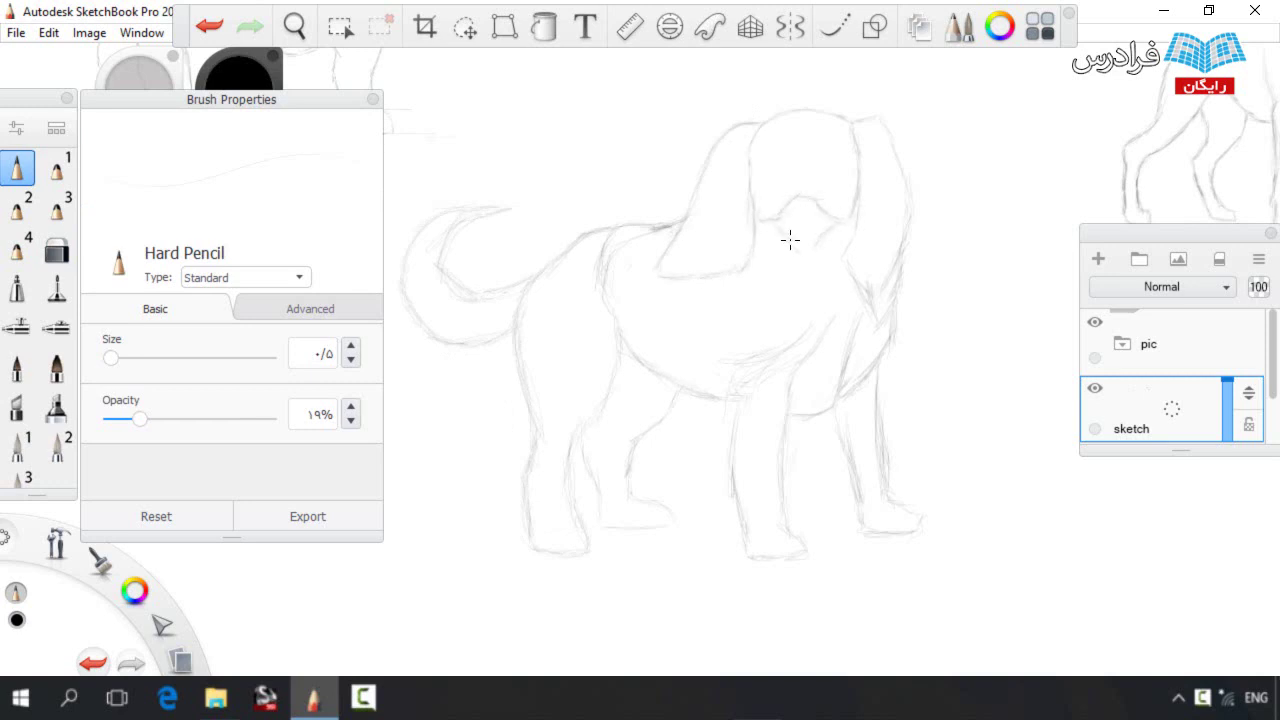
{"action": "left_click_drag", "start_coordinate": [875, 116], "coordinate": [893, 142]}
Lasso the near front leg, shift it slightly towards the hind legs and resume with the pencil
{"action": "left_click", "coordinate": [465, 27]}
{"action": "mouse_move", "coordinate": [697, 568]}
{"action": "left_mouse_down"}
{"action": "mouse_move", "coordinate": [731, 343]}
{"action": "mouse_move", "coordinate": [697, 568]}
{"action": "left_mouse_up"}
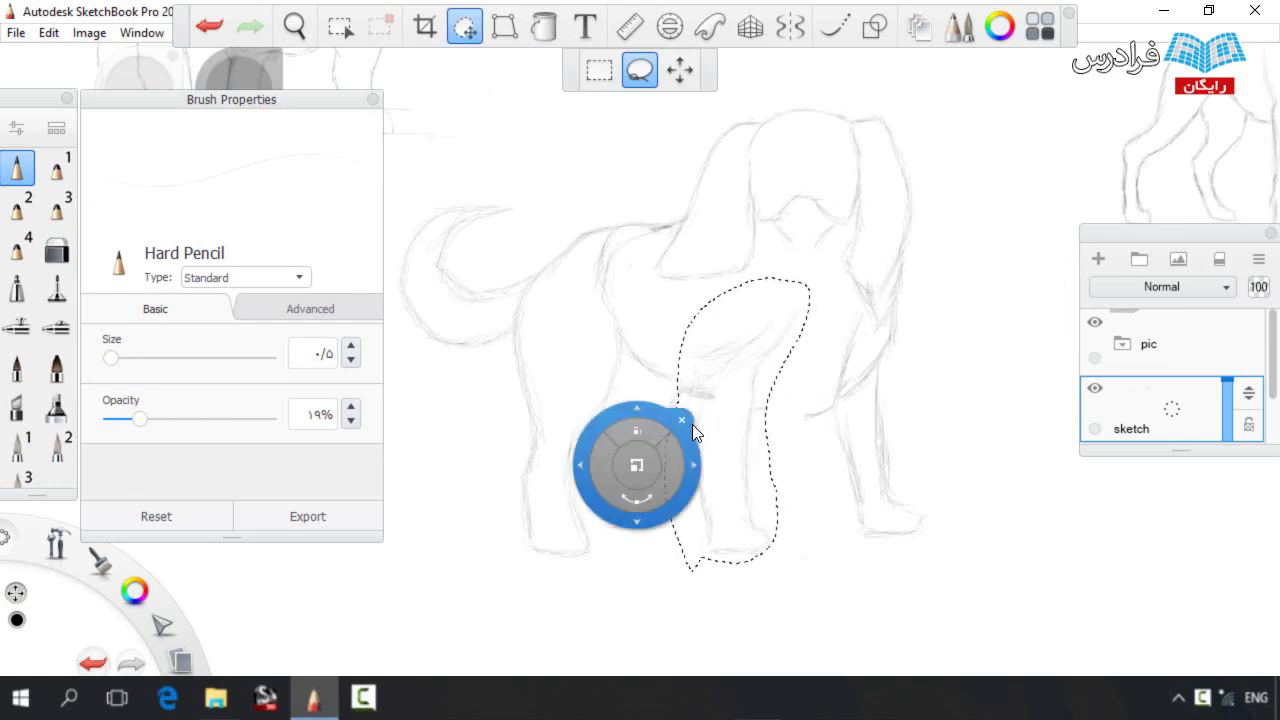
{"action": "key", "text": "e"}
{"action": "left_click_drag", "start_coordinate": [709, 404], "coordinate": [798, 425]}
{"action": "key", "text": "e"}
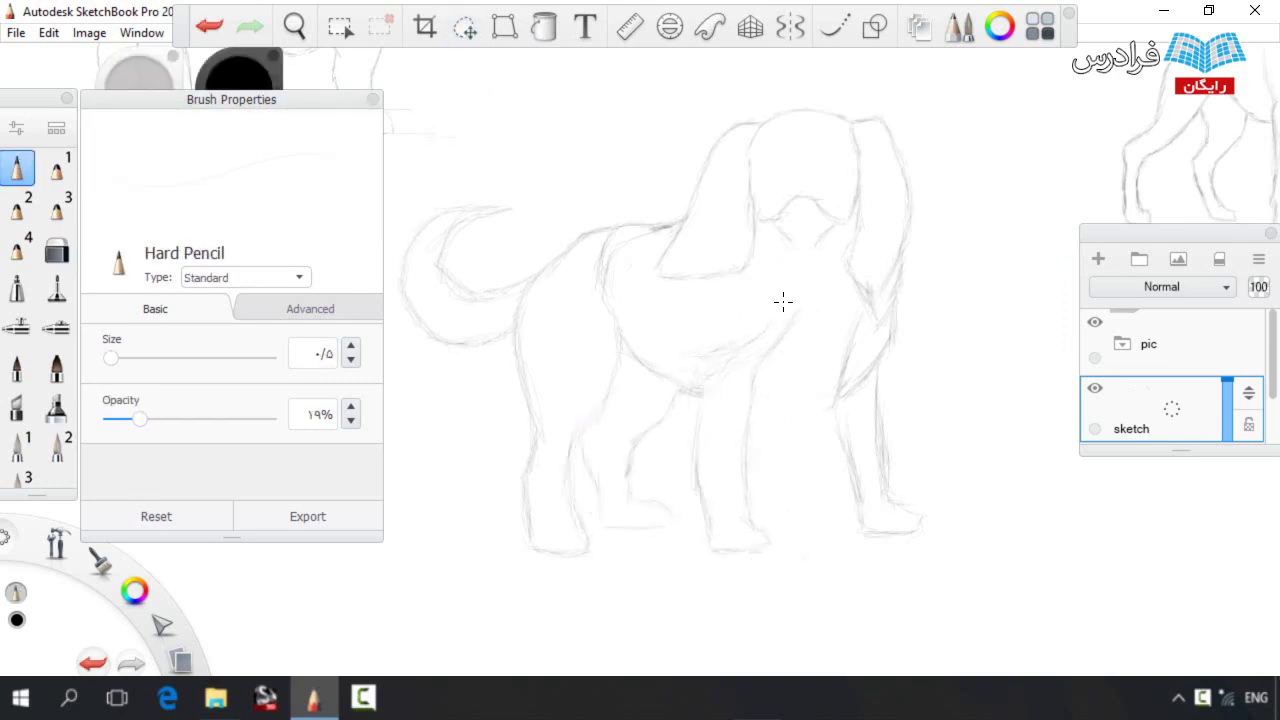
Sketch fur strokes above the near front leg and extend the lower chest line between the front legs
{"action": "left_click_drag", "start_coordinate": [706, 333], "coordinate": [686, 360]}
{"action": "key", "text": "e"}
{"action": "key", "text": "e"}
{"action": "mouse_move", "coordinate": [834, 390]}
{"action": "left_mouse_down"}
{"action": "mouse_move", "coordinate": [834, 306]}
{"action": "mouse_move", "coordinate": [823, 391]}
{"action": "left_mouse_up"}
{"action": "key", "text": "e"}
{"action": "key", "text": "e"}
{"action": "key", "text": "e"}
{"action": "key", "text": "e"}
Erase the far front leg and redraw it with its paw slightly closer to the near front leg
{"action": "mouse_move", "coordinate": [880, 333]}
{"action": "left_mouse_down"}
{"action": "mouse_move", "coordinate": [851, 471]}
{"action": "mouse_move", "coordinate": [940, 506]}
{"action": "left_mouse_up"}
{"action": "key", "text": "e"}
{"action": "key", "text": "e"}
{"action": "key", "text": "e"}
{"action": "key", "text": "e"}
{"action": "mouse_move", "coordinate": [889, 326]}
{"action": "left_mouse_down"}
{"action": "mouse_move", "coordinate": [866, 433]}
{"action": "mouse_move", "coordinate": [805, 424]}
{"action": "mouse_move", "coordinate": [827, 419]}
{"action": "mouse_move", "coordinate": [822, 461]}
{"action": "mouse_move", "coordinate": [824, 446]}
{"action": "mouse_move", "coordinate": [844, 482]}
{"action": "mouse_move", "coordinate": [830, 387]}
{"action": "mouse_move", "coordinate": [847, 482]}
{"action": "mouse_move", "coordinate": [835, 443]}
{"action": "mouse_move", "coordinate": [834, 506]}
{"action": "mouse_move", "coordinate": [882, 532]}
{"action": "left_mouse_up"}
{"action": "key", "text": "e"}
{"action": "key", "text": "e"}
{"action": "key", "text": "e"}
{"action": "key", "text": "e"}
{"action": "key", "text": "e"}
{"action": "key", "text": "e"}
{"action": "mouse_move", "coordinate": [875, 374]}
{"action": "left_mouse_down"}
{"action": "mouse_move", "coordinate": [866, 508]}
{"action": "mouse_move", "coordinate": [900, 513]}
{"action": "left_mouse_up"}
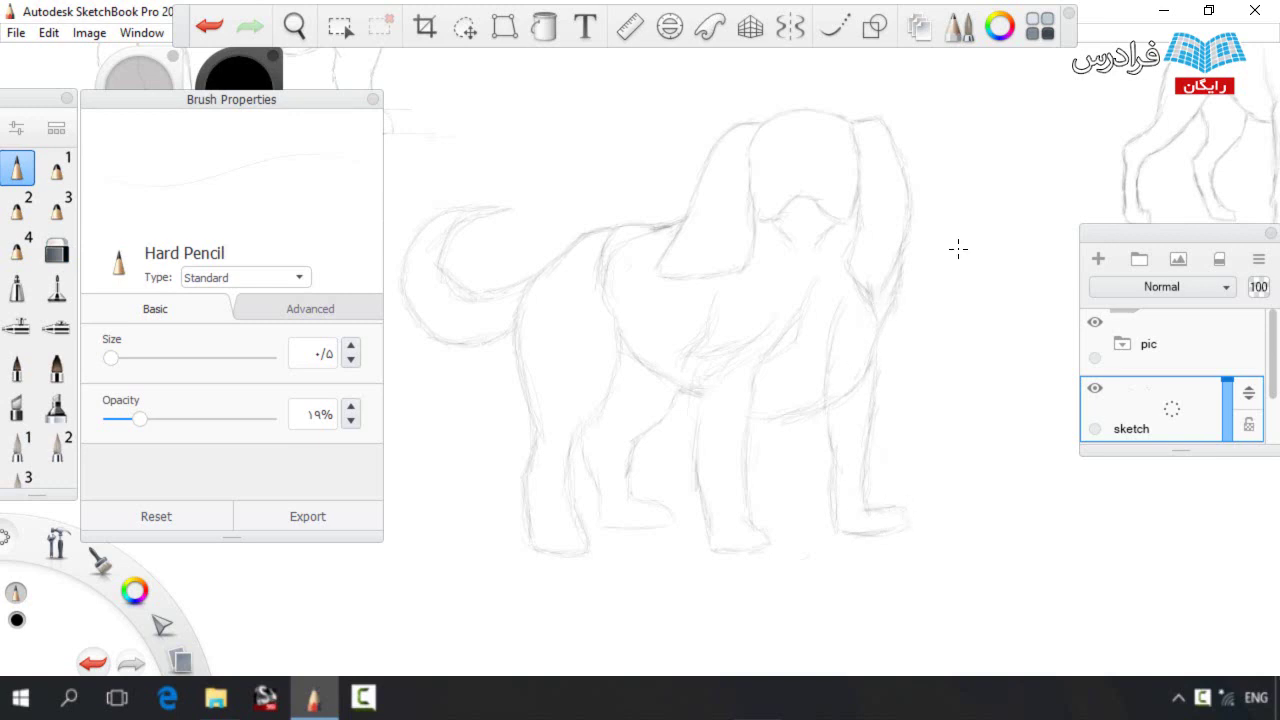
Lasso the hindquarters with the tail, adjust their position against the body and deselect
{"action": "left_click", "coordinate": [466, 30]}
{"action": "mouse_move", "coordinate": [412, 393]}
{"action": "left_mouse_down"}
{"action": "mouse_move", "coordinate": [550, 145]}
{"action": "mouse_move", "coordinate": [434, 515]}
{"action": "left_mouse_up"}
{"action": "key", "text": "space"}
{"action": "mouse_move", "coordinate": [677, 333]}
{"action": "left_mouse_down"}
{"action": "mouse_move", "coordinate": [511, 334]}
{"action": "mouse_move", "coordinate": [597, 467]}
{"action": "left_mouse_up"}
{"action": "key", "text": "v"}
{"action": "left_click_drag", "start_coordinate": [709, 409], "coordinate": [621, 407]}
{"action": "mouse_move", "coordinate": [670, 441]}
{"action": "left_mouse_down"}
{"action": "mouse_move", "coordinate": [627, 278]}
{"action": "mouse_move", "coordinate": [735, 283]}
{"action": "left_mouse_up"}
{"action": "key", "text": "ctrl+d"}
Sketch loose fur strokes beneath the muzzle and down the chest
{"action": "mouse_move", "coordinate": [777, 206]}
{"action": "left_mouse_down"}
{"action": "mouse_move", "coordinate": [667, 367]}
{"action": "mouse_move", "coordinate": [760, 403]}
{"action": "mouse_move", "coordinate": [770, 274]}
{"action": "left_mouse_up"}
{"action": "left_click_drag", "start_coordinate": [786, 346], "coordinate": [903, 344]}
{"action": "mouse_move", "coordinate": [771, 248]}
{"action": "left_mouse_down"}
{"action": "mouse_move", "coordinate": [872, 190]}
{"action": "mouse_move", "coordinate": [937, 206]}
{"action": "mouse_move", "coordinate": [974, 408]}
{"action": "mouse_move", "coordinate": [943, 468]}
{"action": "left_mouse_up"}
{"action": "mouse_move", "coordinate": [943, 468]}
{"action": "left_mouse_down"}
{"action": "mouse_move", "coordinate": [898, 380]}
{"action": "mouse_move", "coordinate": [920, 332]}
{"action": "left_mouse_up"}
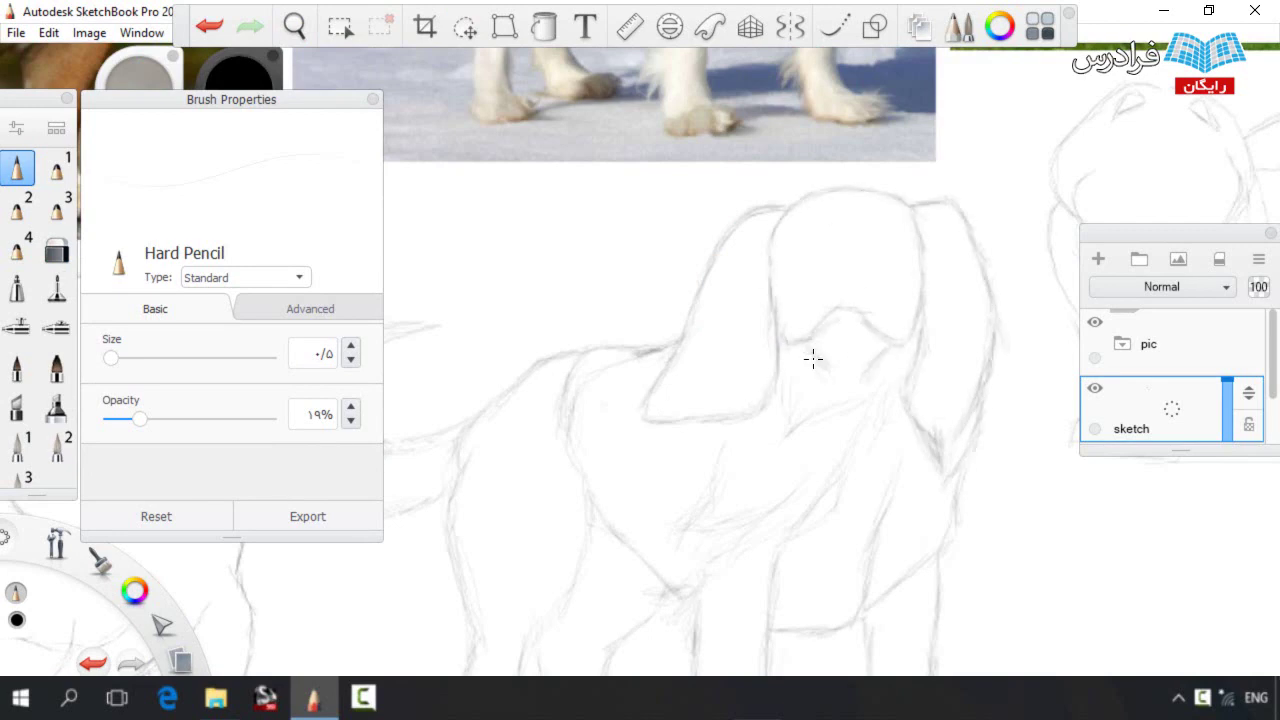
Strengthen the contours of the back, hip and belly
{"action": "left_click_drag", "start_coordinate": [661, 352], "coordinate": [579, 381]}
{"action": "left_click_drag", "start_coordinate": [579, 381], "coordinate": [628, 287]}
{"action": "left_click_drag", "start_coordinate": [720, 434], "coordinate": [657, 379]}
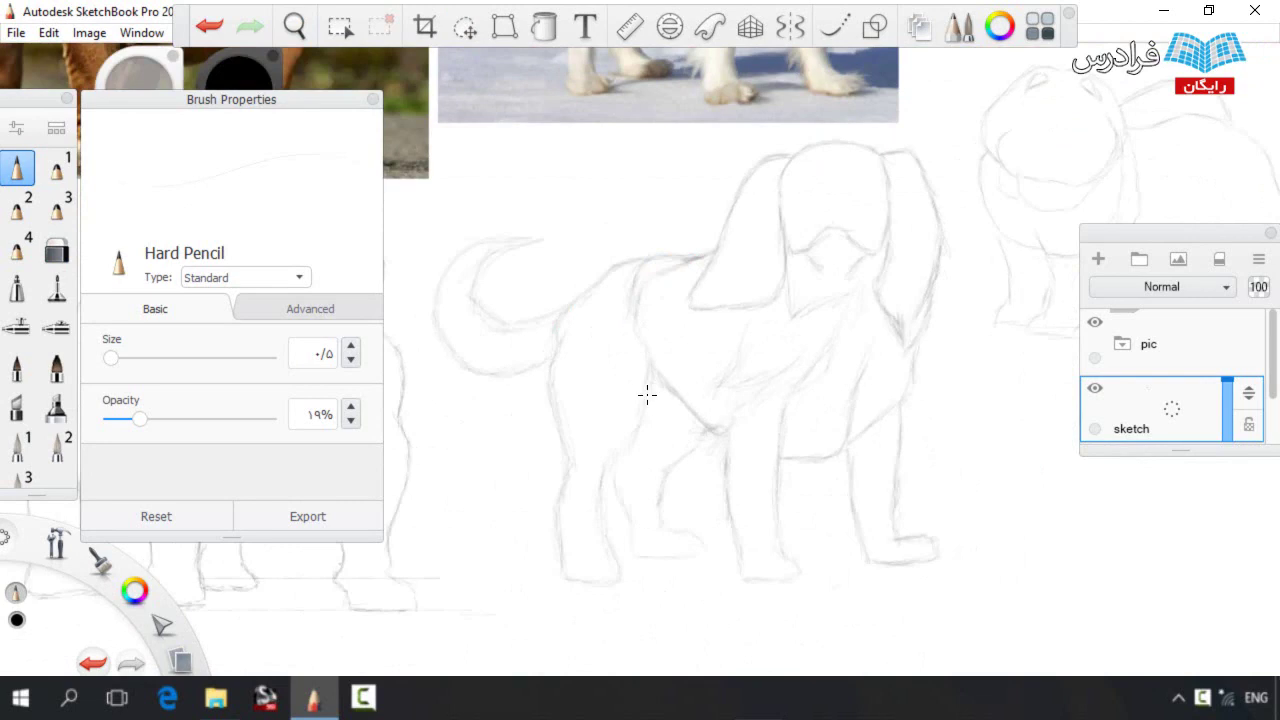
Strengthen the outlines of the tail, the far hind leg, and the near front leg with its paw
{"action": "left_click_drag", "start_coordinate": [551, 318], "coordinate": [494, 322]}
{"action": "left_click_drag", "start_coordinate": [498, 241], "coordinate": [440, 290]}
{"action": "mouse_move", "coordinate": [630, 482]}
{"action": "left_mouse_down"}
{"action": "mouse_move", "coordinate": [628, 530]}
{"action": "mouse_move", "coordinate": [686, 558]}
{"action": "left_mouse_up"}
{"action": "left_click_drag", "start_coordinate": [662, 512], "coordinate": [660, 482]}
{"action": "mouse_move", "coordinate": [685, 455]}
{"action": "left_mouse_down"}
{"action": "mouse_move", "coordinate": [684, 415]}
{"action": "mouse_move", "coordinate": [733, 413]}
{"action": "mouse_move", "coordinate": [727, 506]}
{"action": "left_mouse_up"}
{"action": "mouse_move", "coordinate": [728, 521]}
{"action": "left_mouse_down"}
{"action": "mouse_move", "coordinate": [738, 567]}
{"action": "mouse_move", "coordinate": [808, 577]}
{"action": "left_mouse_up"}
{"action": "left_click_drag", "start_coordinate": [788, 557], "coordinate": [777, 515]}
{"action": "mouse_move", "coordinate": [772, 375]}
{"action": "left_mouse_down"}
{"action": "mouse_move", "coordinate": [722, 389]}
{"action": "mouse_move", "coordinate": [752, 411]}
{"action": "left_mouse_up"}
Start a husky's head in an empty area with a flat crown and sloping sides, and set the soft eraser's flow to 40%
{"action": "key", "text": "space"}
{"action": "left_click_drag", "start_coordinate": [791, 337], "coordinate": [763, 319]}
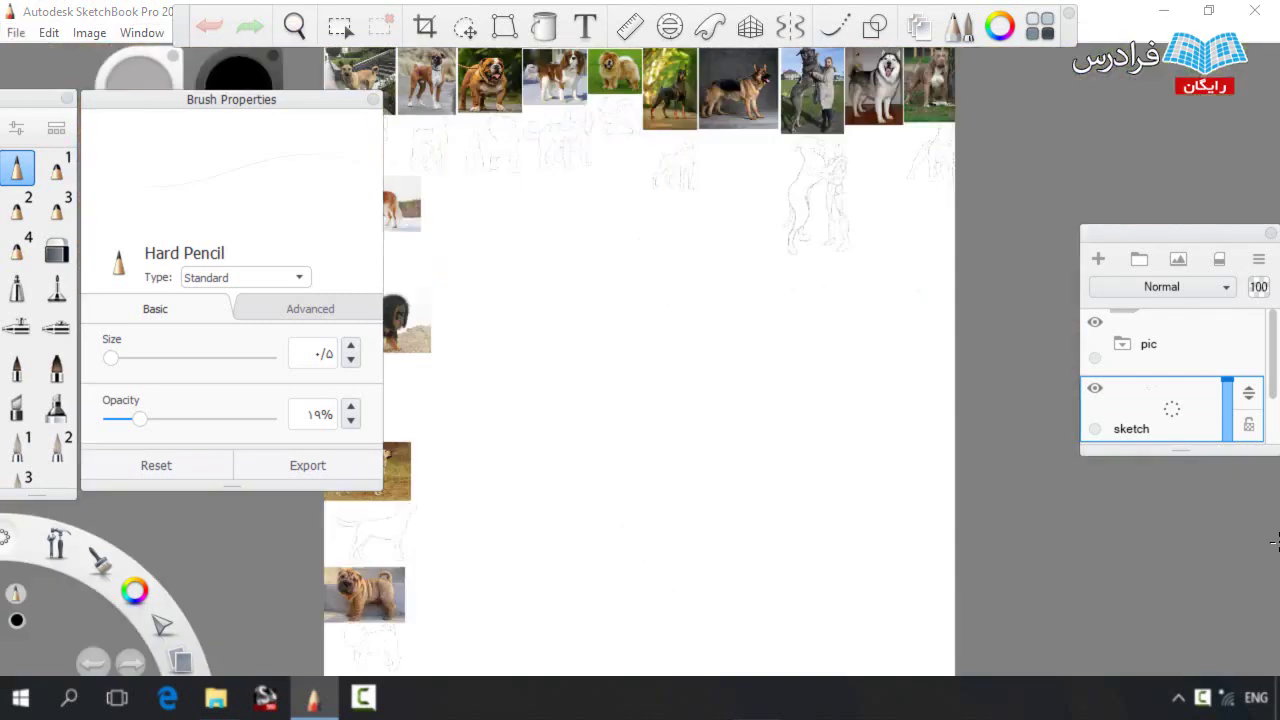
{"action": "key", "text": "space"}
{"action": "mouse_move", "coordinate": [697, 269]}
{"action": "left_mouse_down"}
{"action": "mouse_move", "coordinate": [965, 388]}
{"action": "mouse_move", "coordinate": [760, 216]}
{"action": "left_mouse_up"}
{"action": "left_click_drag", "start_coordinate": [772, 216], "coordinate": [872, 222]}
{"action": "mouse_move", "coordinate": [874, 224]}
{"action": "left_mouse_down"}
{"action": "mouse_move", "coordinate": [889, 320]}
{"action": "mouse_move", "coordinate": [891, 283]}
{"action": "left_mouse_up"}
{"action": "left_click", "coordinate": [57, 249]}
{"action": "left_click_drag", "start_coordinate": [150, 419], "coordinate": [173, 419]}
{"action": "left_click", "coordinate": [17, 168]}
Sketch two tall pointed ears at the corners of the crown and extend the side of the head downward
{"action": "mouse_move", "coordinate": [878, 242]}
{"action": "left_mouse_down"}
{"action": "mouse_move", "coordinate": [889, 320]}
{"action": "mouse_move", "coordinate": [883, 241]}
{"action": "mouse_move", "coordinate": [921, 300]}
{"action": "left_mouse_up"}
{"action": "mouse_move", "coordinate": [689, 280]}
{"action": "left_mouse_down"}
{"action": "mouse_move", "coordinate": [642, 390]}
{"action": "mouse_move", "coordinate": [652, 386]}
{"action": "mouse_move", "coordinate": [666, 430]}
{"action": "mouse_move", "coordinate": [691, 148]}
{"action": "mouse_move", "coordinate": [751, 217]}
{"action": "left_mouse_up"}
{"action": "left_click_drag", "start_coordinate": [657, 220], "coordinate": [597, 216]}
{"action": "left_click_drag", "start_coordinate": [820, 214], "coordinate": [871, 149]}
{"action": "mouse_move", "coordinate": [871, 150]}
{"action": "left_mouse_down"}
{"action": "mouse_move", "coordinate": [871, 217]}
{"action": "mouse_move", "coordinate": [890, 177]}
{"action": "mouse_move", "coordinate": [865, 257]}
{"action": "left_mouse_up"}
{"action": "left_click_drag", "start_coordinate": [874, 252], "coordinate": [863, 300]}
{"action": "mouse_move", "coordinate": [877, 182]}
{"action": "left_mouse_down"}
{"action": "mouse_move", "coordinate": [881, 143]}
{"action": "mouse_move", "coordinate": [875, 178]}
{"action": "left_mouse_up"}
Draw the cheeks and a narrow chin to close the husky's face outline
{"action": "key", "text": "space"}
{"action": "left_click_drag", "start_coordinate": [846, 300], "coordinate": [853, 250]}
{"action": "mouse_move", "coordinate": [635, 112]}
{"action": "left_mouse_down"}
{"action": "mouse_move", "coordinate": [643, 89]}
{"action": "mouse_move", "coordinate": [664, 133]}
{"action": "left_mouse_up"}
{"action": "left_click_drag", "start_coordinate": [871, 256], "coordinate": [882, 356]}
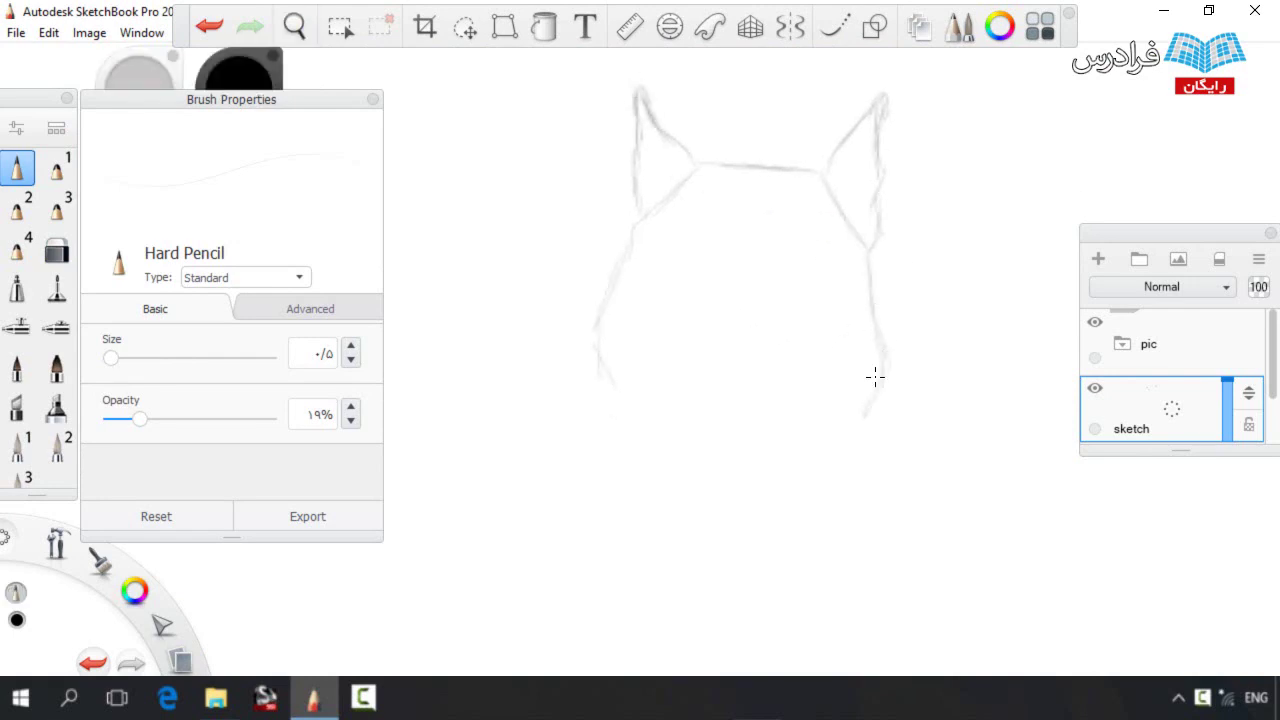
{"action": "mouse_move", "coordinate": [867, 246]}
{"action": "left_mouse_down"}
{"action": "mouse_move", "coordinate": [861, 416]}
{"action": "mouse_move", "coordinate": [805, 476]}
{"action": "left_mouse_up"}
{"action": "mouse_move", "coordinate": [602, 354]}
{"action": "left_mouse_down"}
{"action": "mouse_move", "coordinate": [649, 429]}
{"action": "mouse_move", "coordinate": [683, 376]}
{"action": "mouse_move", "coordinate": [692, 456]}
{"action": "mouse_move", "coordinate": [722, 486]}
{"action": "mouse_move", "coordinate": [785, 475]}
{"action": "mouse_move", "coordinate": [812, 503]}
{"action": "left_mouse_up"}
Reduce the soft eraser's size to 4.8 and return to the Hard Pencil
{"action": "key", "text": "e"}
{"action": "key", "text": "bracketleft"}
{"action": "key", "text": "bracketleft"}
{"action": "key", "text": "bracketleft"}
{"action": "key", "text": "bracketleft"}
{"action": "key", "text": "bracketleft"}
{"action": "key", "text": "bracketleft"}
{"action": "key", "text": "bracketleft"}
{"action": "key", "text": "bracketleft"}
{"action": "key", "text": "bracketleft"}
{"action": "key", "text": "bracketleft"}
{"action": "key", "text": "bracketleft"}
{"action": "key", "text": "e"}
Sketch the line of the neck and chest running down from the husky's far cheek
{"action": "key", "text": "space"}
{"action": "left_click_drag", "start_coordinate": [766, 265], "coordinate": [819, 274]}
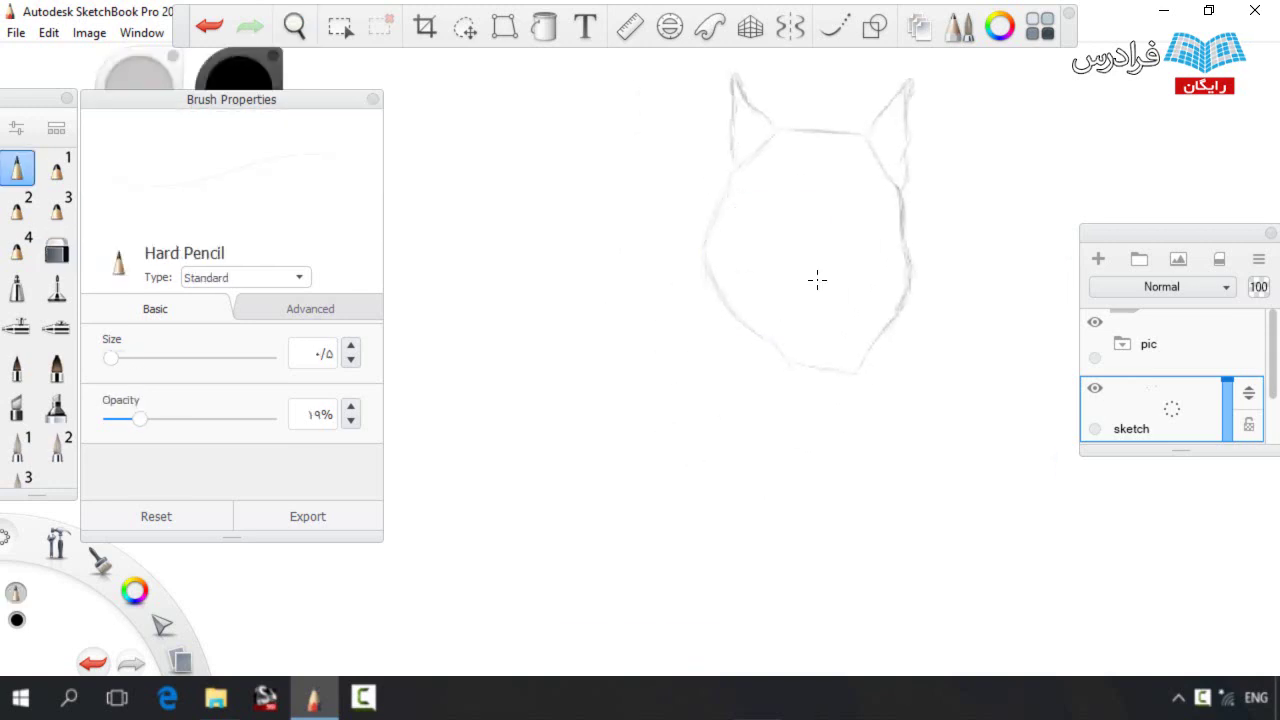
{"action": "mouse_move", "coordinate": [897, 314]}
{"action": "left_mouse_down"}
{"action": "mouse_move", "coordinate": [896, 414]}
{"action": "mouse_move", "coordinate": [865, 461]}
{"action": "left_mouse_up"}
{"action": "mouse_move", "coordinate": [893, 433]}
{"action": "left_mouse_down"}
{"action": "mouse_move", "coordinate": [888, 482]}
{"action": "mouse_move", "coordinate": [854, 527]}
{"action": "left_mouse_up"}
Lasso the husky's head, enlarge it slightly and deselect
{"action": "left_click", "coordinate": [465, 26]}
{"action": "mouse_move", "coordinate": [690, 70]}
{"action": "left_mouse_down"}
{"action": "mouse_move", "coordinate": [906, 318]}
{"action": "mouse_move", "coordinate": [628, 202]}
{"action": "left_mouse_up"}
{"action": "mouse_move", "coordinate": [730, 314]}
{"action": "left_mouse_down"}
{"action": "mouse_move", "coordinate": [736, 341]}
{"action": "mouse_move", "coordinate": [765, 304]}
{"action": "left_mouse_up"}
{"action": "key", "text": "ctrl+d"}
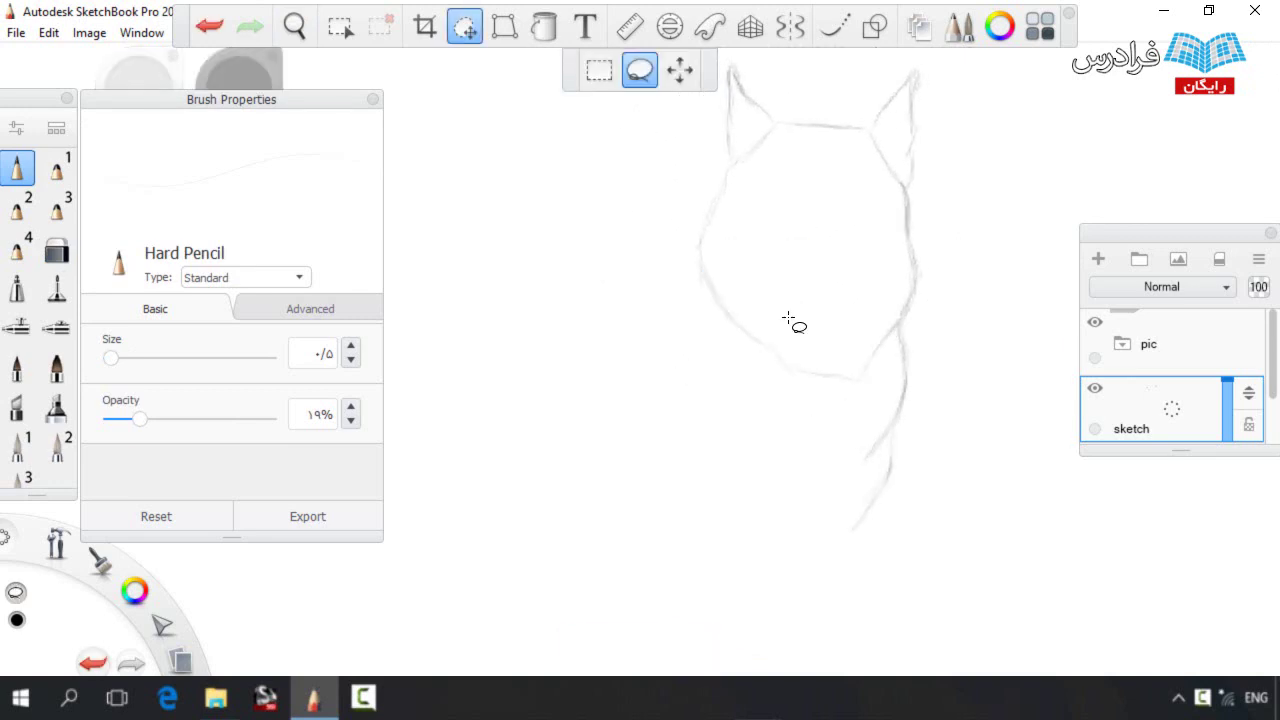
Sketch the near side of the neck ruff with curved lines running down to the chest and upper front leg
{"action": "key", "text": "b"}
{"action": "scroll", "coordinate": [800, 318], "scroll_direction": "down", "scroll_amount": 1}
{"action": "mouse_move", "coordinate": [746, 262]}
{"action": "left_mouse_down"}
{"action": "mouse_move", "coordinate": [706, 343]}
{"action": "mouse_move", "coordinate": [792, 407]}
{"action": "left_mouse_up"}
{"action": "mouse_move", "coordinate": [726, 294]}
{"action": "left_mouse_down"}
{"action": "mouse_move", "coordinate": [714, 397]}
{"action": "mouse_move", "coordinate": [712, 376]}
{"action": "left_mouse_up"}
{"action": "left_click_drag", "start_coordinate": [728, 432], "coordinate": [722, 498]}
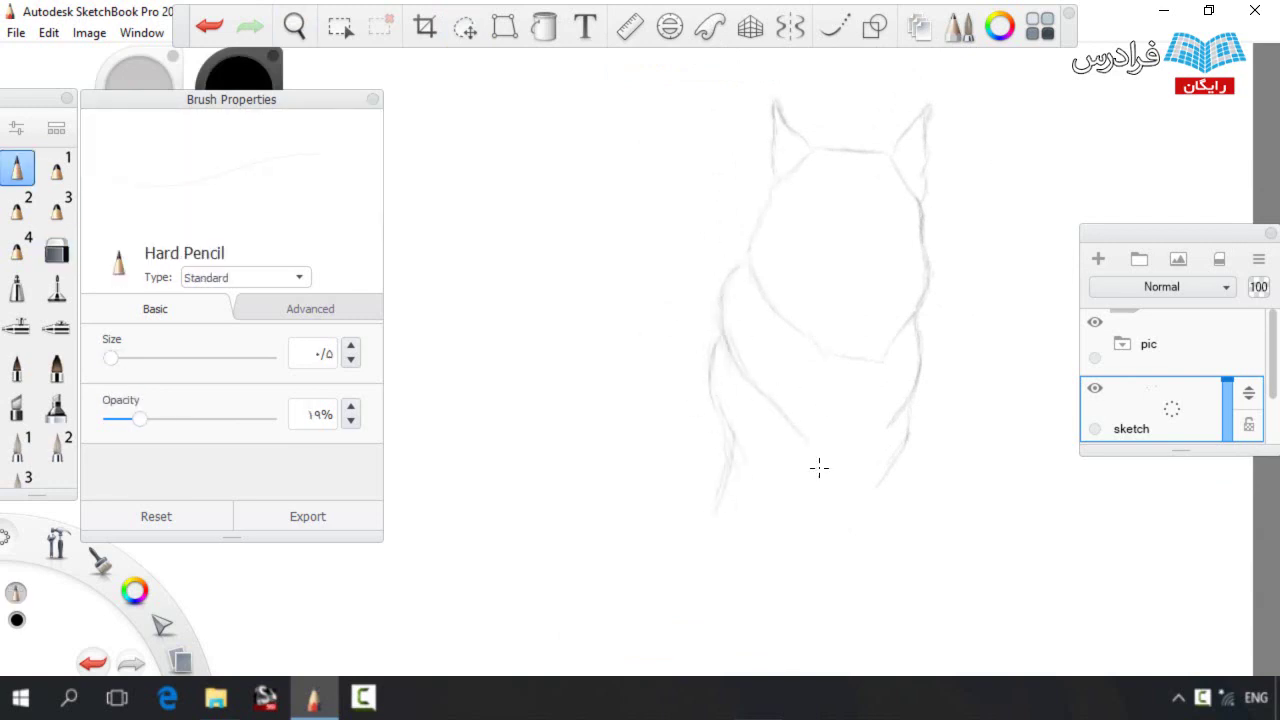
Add the lower chest curve and sketch the rounded shoulder line behind the neck ruff
{"action": "mouse_move", "coordinate": [877, 494]}
{"action": "left_mouse_down"}
{"action": "mouse_move", "coordinate": [842, 532]}
{"action": "mouse_move", "coordinate": [800, 523]}
{"action": "mouse_move", "coordinate": [776, 546]}
{"action": "left_mouse_up"}
{"action": "key", "text": "space"}
{"action": "left_click_drag", "start_coordinate": [746, 346], "coordinate": [760, 354]}
{"action": "scroll", "coordinate": [738, 311], "scroll_direction": "up", "scroll_amount": 3}
{"action": "mouse_move", "coordinate": [815, 237]}
{"action": "left_mouse_down"}
{"action": "mouse_move", "coordinate": [764, 266]}
{"action": "mouse_move", "coordinate": [742, 326]}
{"action": "left_mouse_up"}
{"action": "left_click_drag", "start_coordinate": [780, 252], "coordinate": [744, 374]}
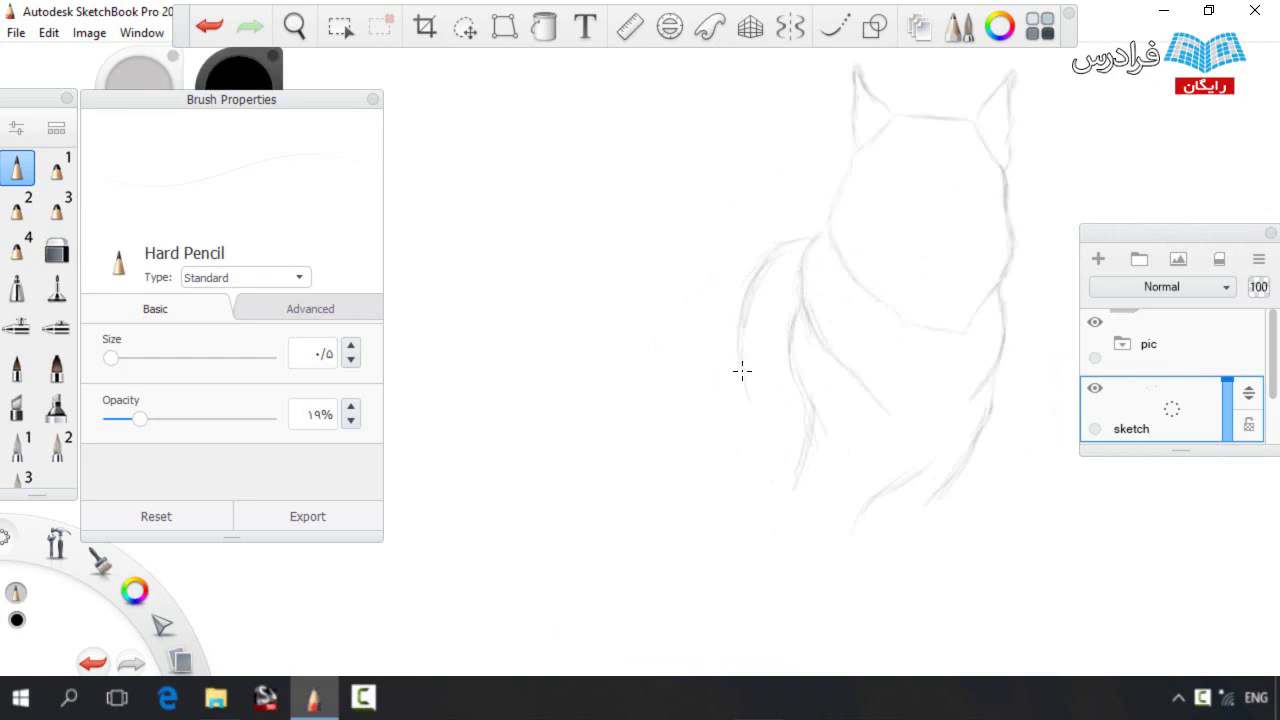
Sketch the back and rump, continuing into the near hind leg with its paw and the belly line
{"action": "mouse_move", "coordinate": [698, 272]}
{"action": "left_mouse_down"}
{"action": "mouse_move", "coordinate": [577, 266]}
{"action": "mouse_move", "coordinate": [531, 294]}
{"action": "mouse_move", "coordinate": [503, 348]}
{"action": "mouse_move", "coordinate": [468, 321]}
{"action": "left_mouse_up"}
{"action": "scroll", "coordinate": [531, 294], "scroll_direction": "down", "scroll_amount": 2}
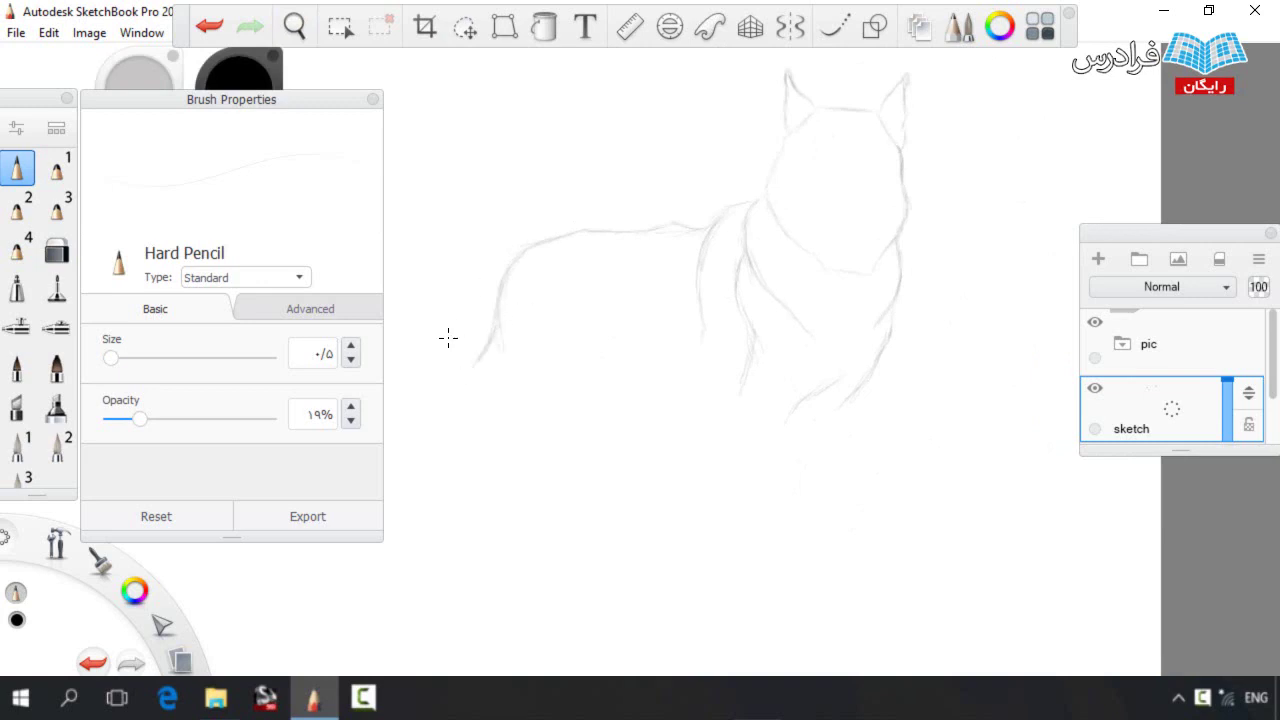
{"action": "left_click_drag", "start_coordinate": [478, 396], "coordinate": [487, 407]}
{"action": "mouse_move", "coordinate": [530, 600]}
{"action": "left_mouse_down"}
{"action": "mouse_move", "coordinate": [591, 594]}
{"action": "mouse_move", "coordinate": [565, 578]}
{"action": "mouse_move", "coordinate": [556, 524]}
{"action": "left_mouse_up"}
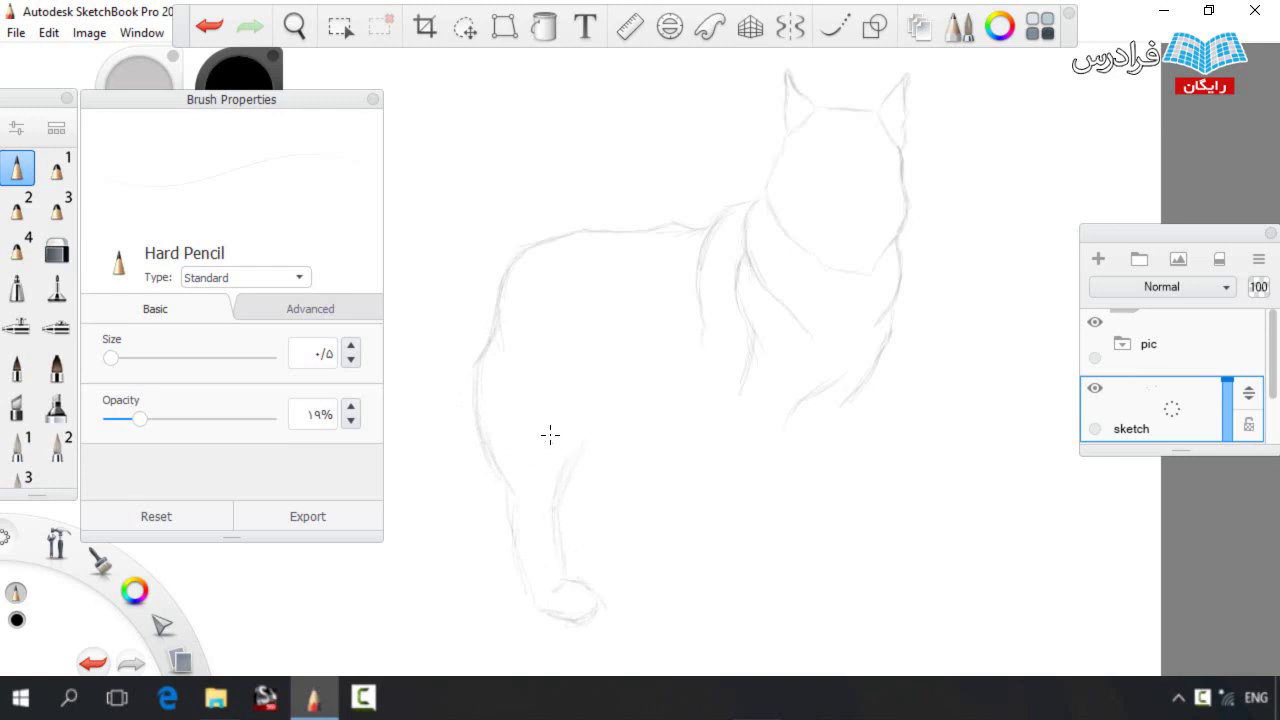
{"action": "left_click_drag", "start_coordinate": [612, 410], "coordinate": [712, 460]}
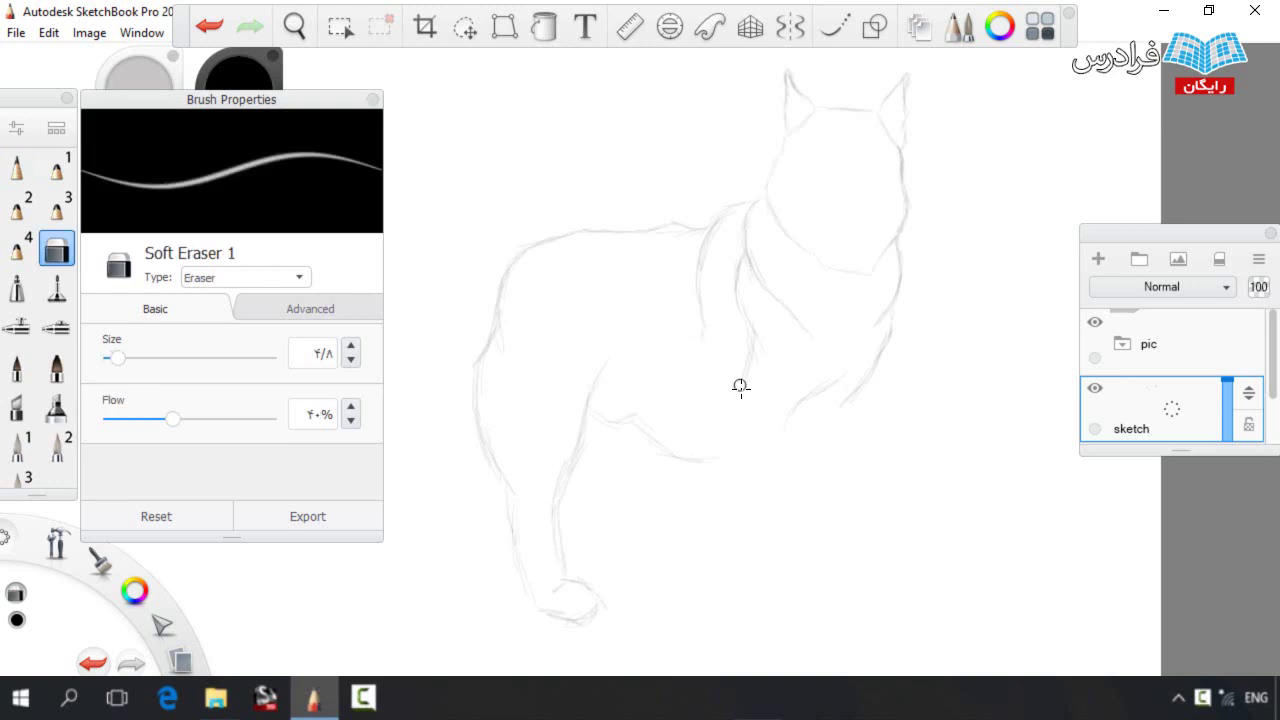
Sketch the near front leg and paw, erasing stray lines and adjusting the drawing with a lasso selection
{"action": "left_click_drag", "start_coordinate": [741, 408], "coordinate": [719, 457]}
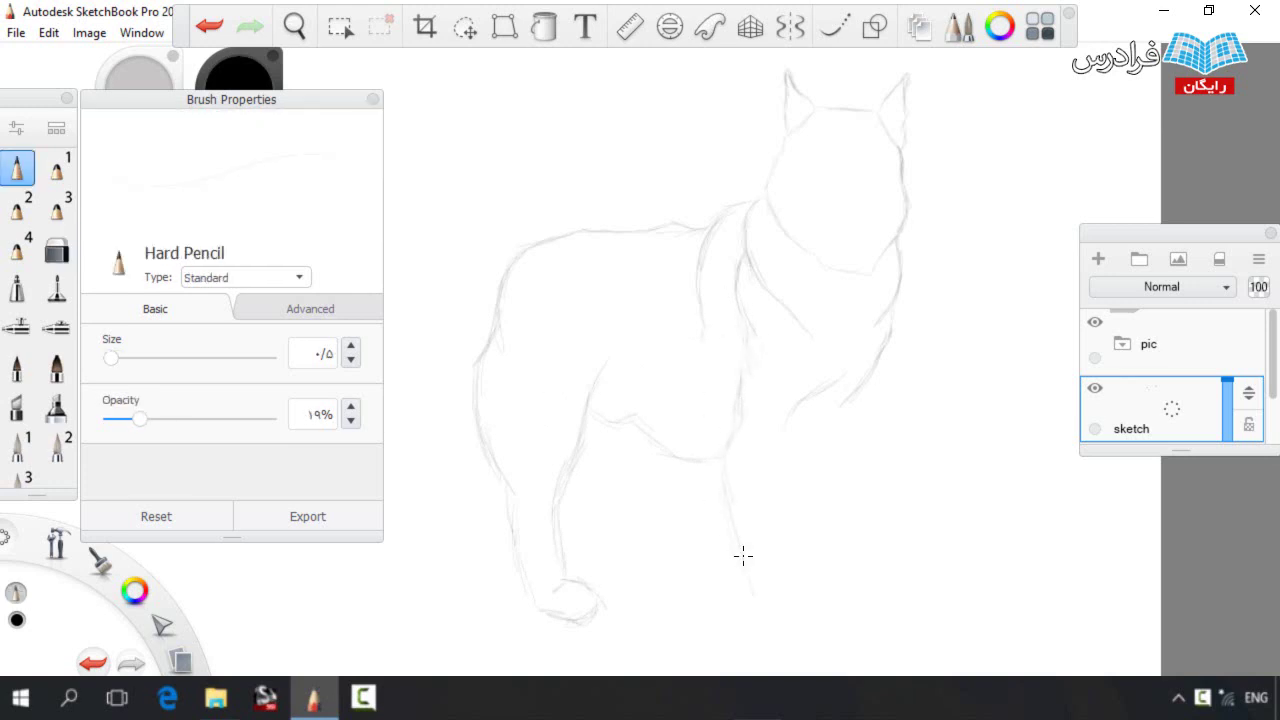
{"action": "scroll", "coordinate": [736, 508], "scroll_direction": "down", "scroll_amount": 3}
{"action": "left_click_drag", "start_coordinate": [722, 513], "coordinate": [710, 446]}
{"action": "key", "text": "e"}
{"action": "key", "text": "e"}
{"action": "left_click_drag", "start_coordinate": [749, 491], "coordinate": [752, 424]}
{"action": "key", "text": "e"}
{"action": "key", "text": "e"}
{"action": "key", "text": "m"}
{"action": "mouse_move", "coordinate": [755, 297]}
{"action": "left_mouse_down"}
{"action": "mouse_move", "coordinate": [720, 193]}
{"action": "mouse_move", "coordinate": [790, 355]}
{"action": "left_mouse_up"}
{"action": "left_click", "coordinate": [817, 330]}
Sketch the far front leg from the chest down to a rounded paw
{"action": "left_click_drag", "start_coordinate": [778, 400], "coordinate": [779, 375]}
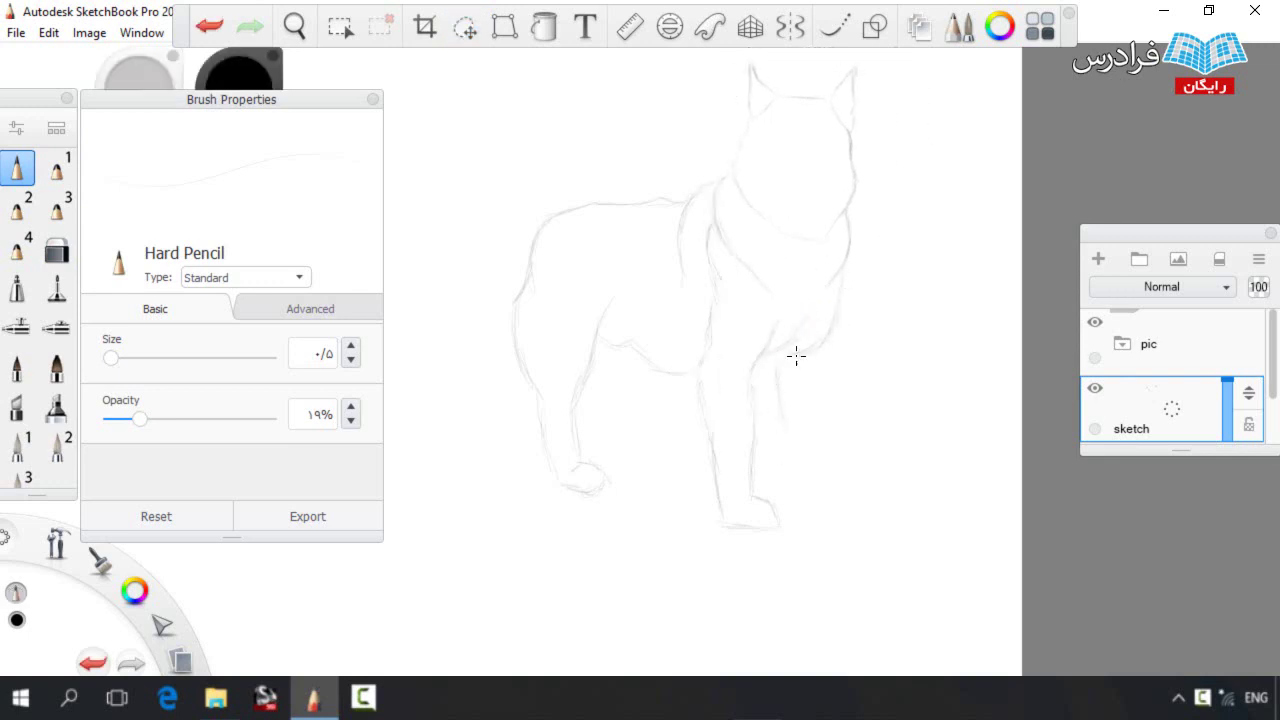
{"action": "left_click_drag", "start_coordinate": [777, 443], "coordinate": [786, 482]}
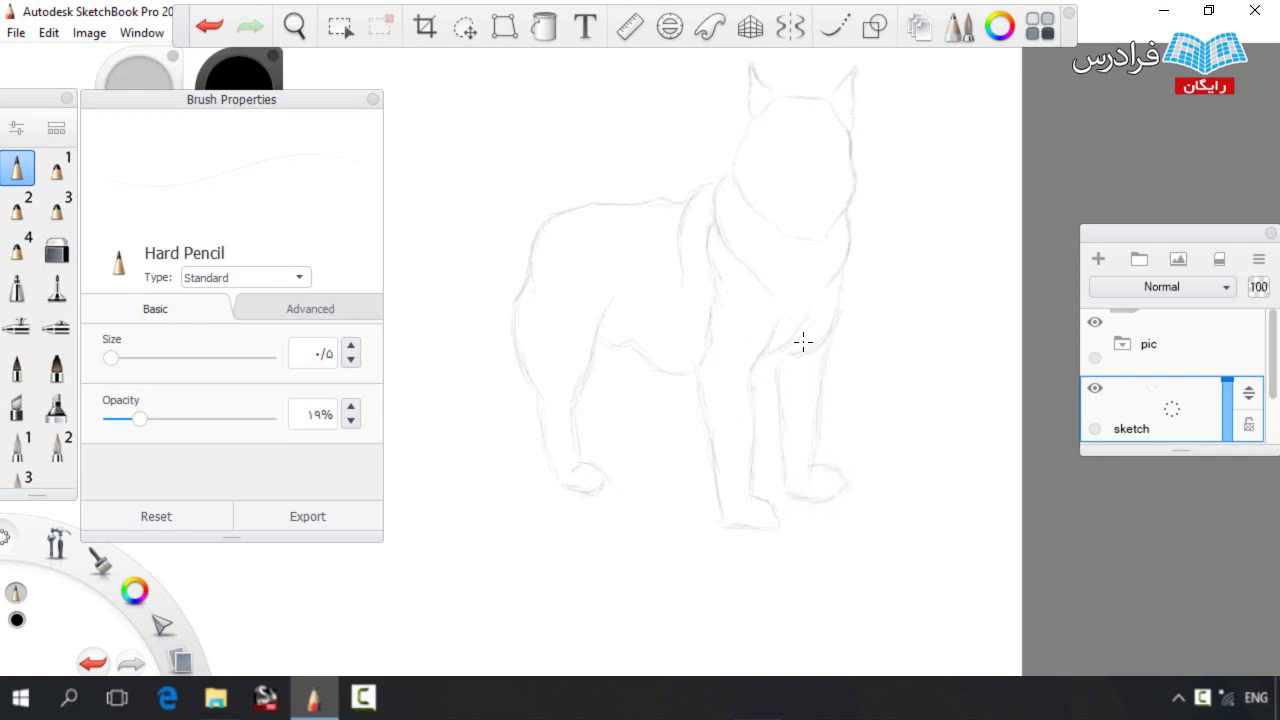
{"action": "left_click_drag", "start_coordinate": [708, 243], "coordinate": [752, 289]}
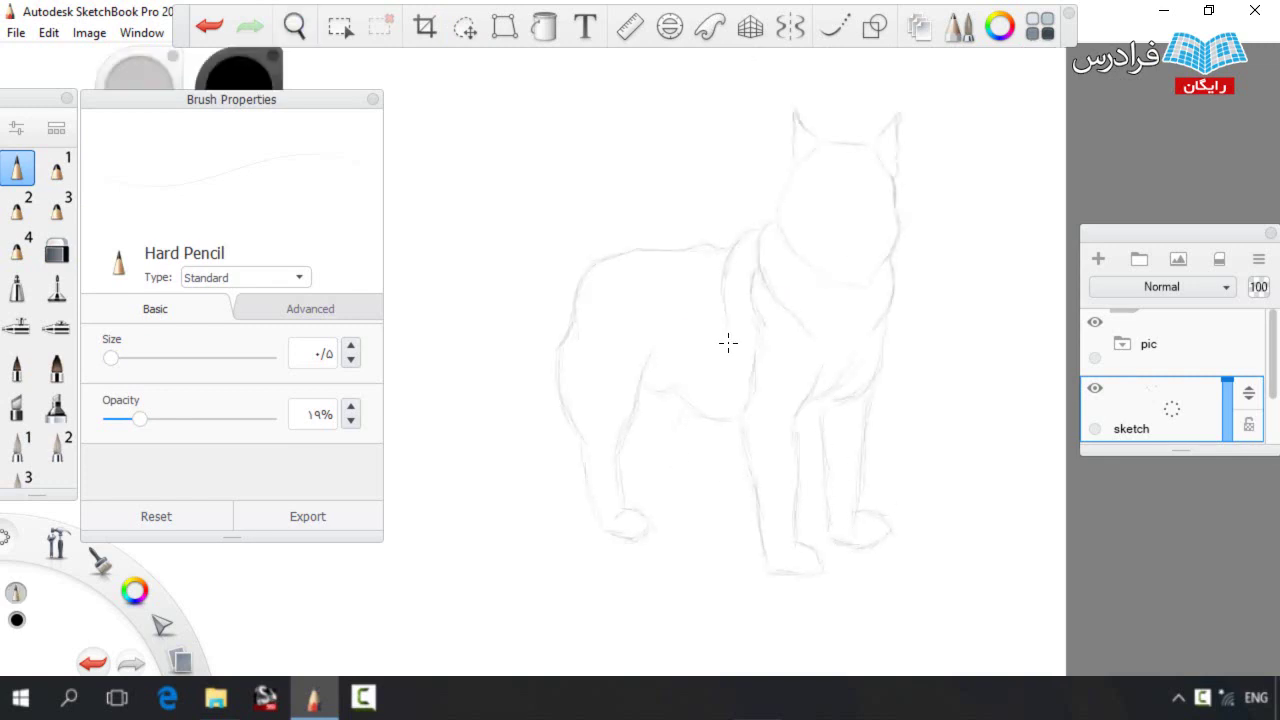
Lasso the far front paw, move it slightly upward, and sketch the far hind leg behind the near one
{"action": "key", "text": "v"}
{"action": "left_click_drag", "start_coordinate": [822, 543], "coordinate": [841, 571]}
{"action": "left_click_drag", "start_coordinate": [796, 502], "coordinate": [798, 492]}
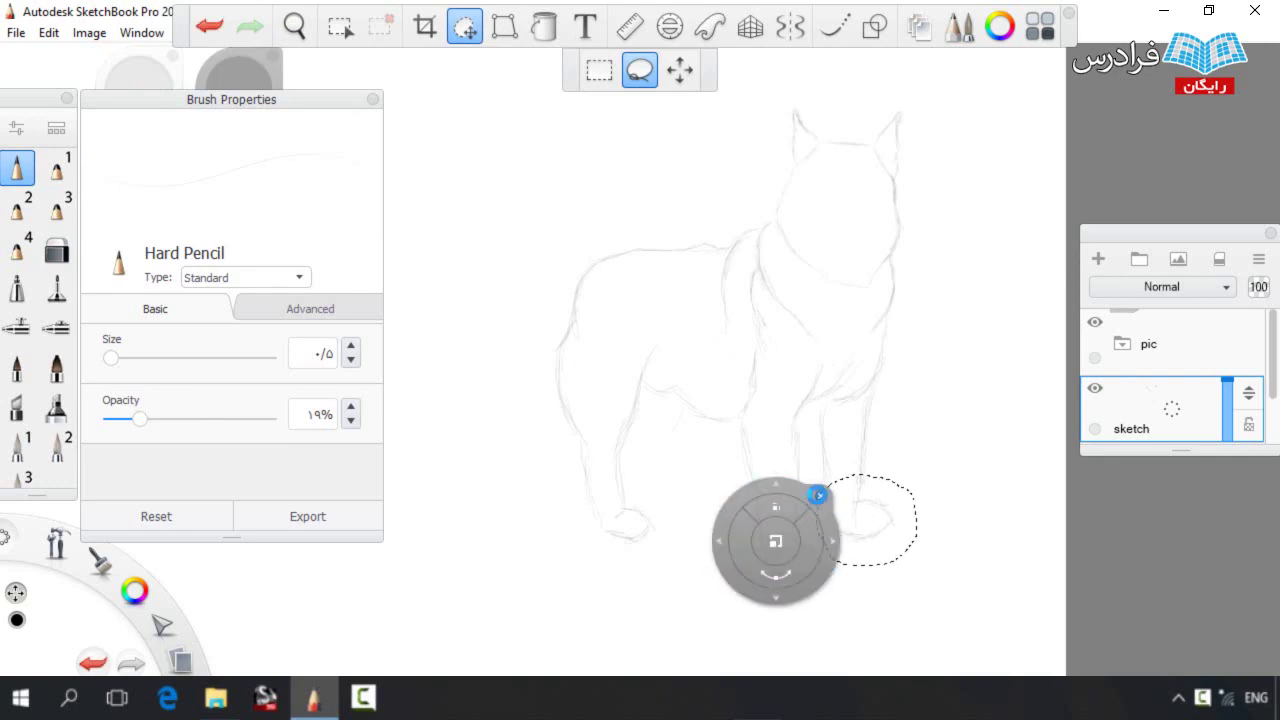
{"action": "left_click", "coordinate": [819, 499]}
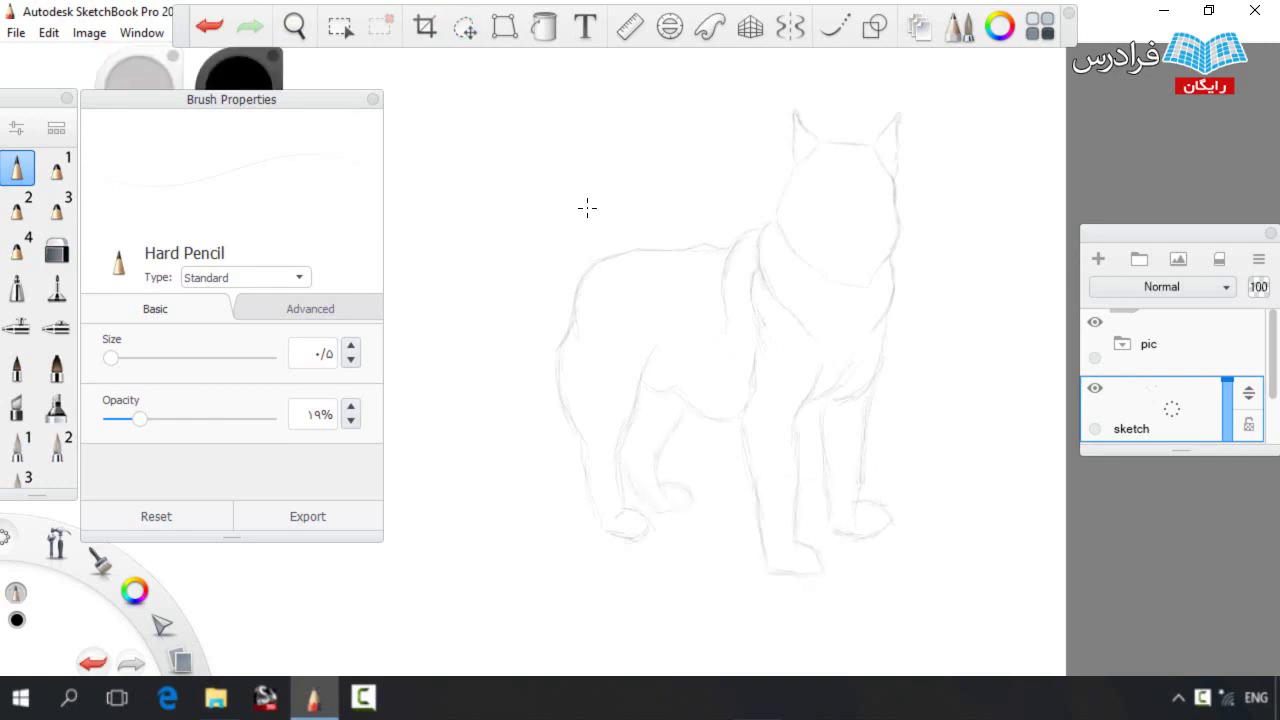
Lasso the head with both ears, scale it up slightly against the neck, and deselect
{"action": "key", "text": "l"}
{"action": "left_click_drag", "start_coordinate": [811, 260], "coordinate": [815, 302]}
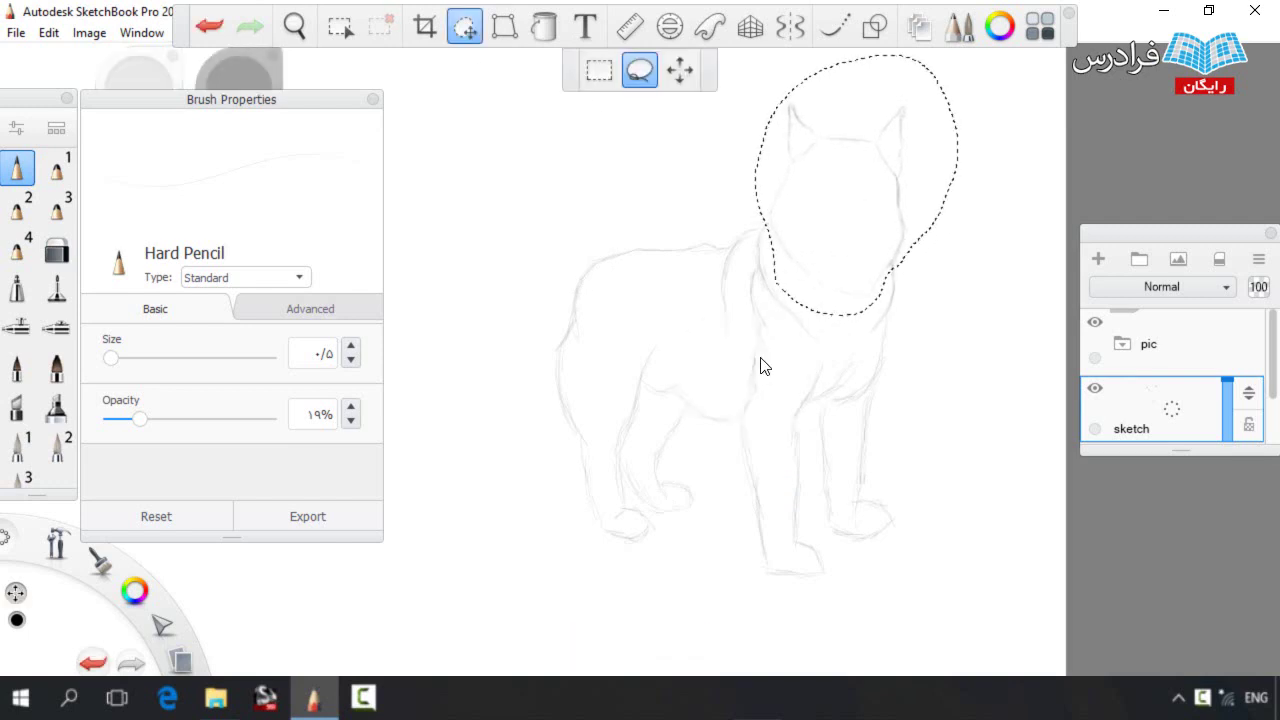
{"action": "left_click", "coordinate": [802, 327]}
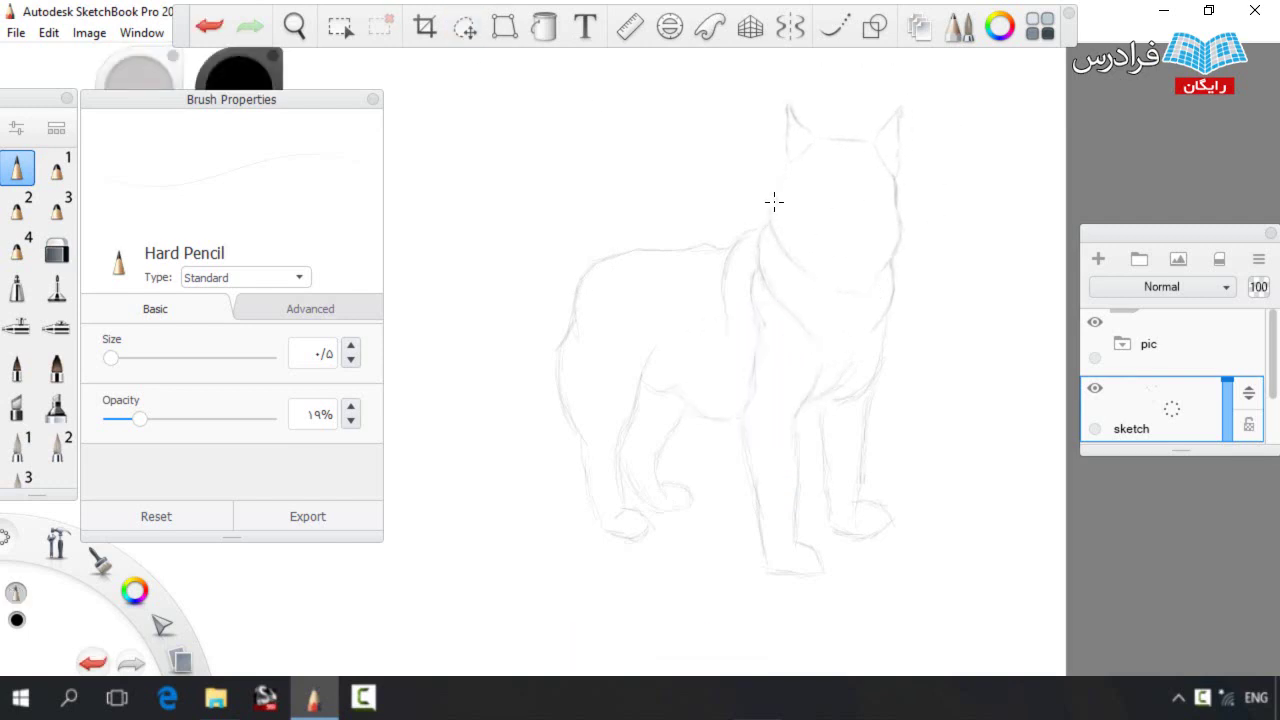
Round off the head contour between the ears and cheeks, and draw a slanted guide line between the two front paws
{"action": "left_click_drag", "start_coordinate": [840, 403], "coordinate": [819, 394]}
{"action": "left_click_drag", "start_coordinate": [690, 308], "coordinate": [733, 339]}
{"action": "key", "text": "e"}
{"action": "key", "text": "b"}
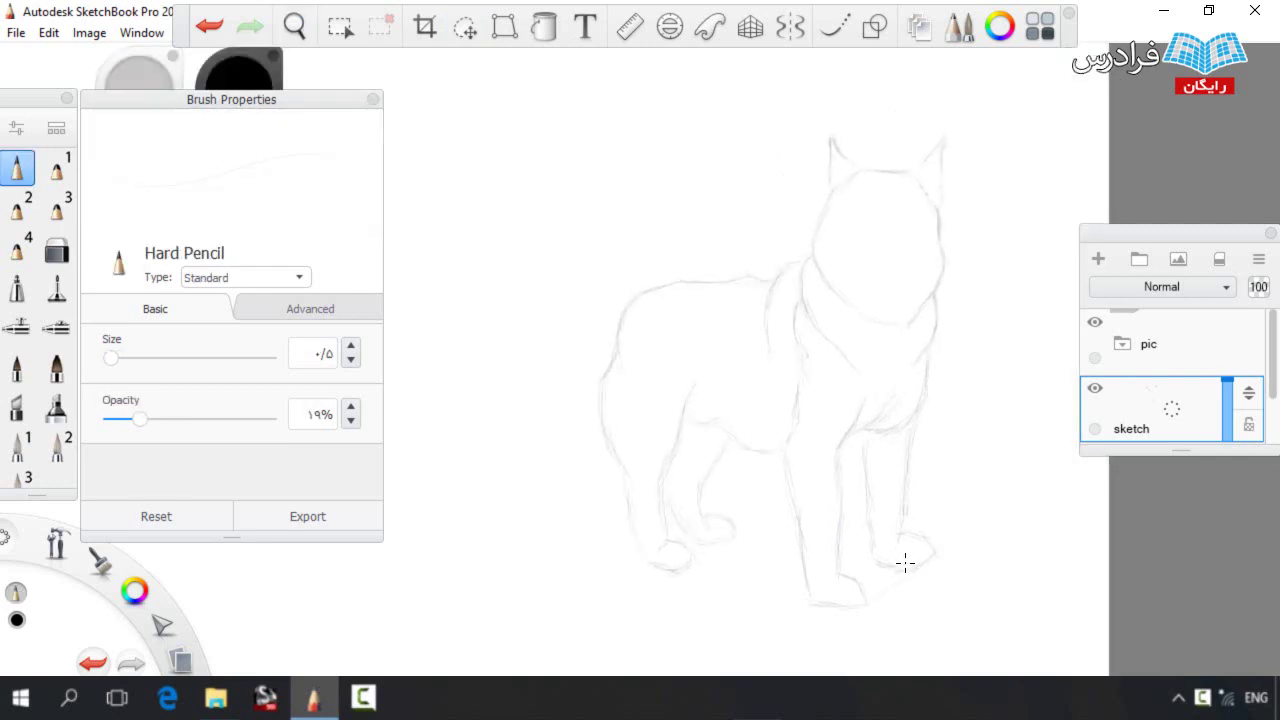
{"action": "key", "text": "e"}
{"action": "key", "text": "e"}
Sketch a thick tail curling up and forward over the rump, with an inner curve marking its thickness
{"action": "left_click_drag", "start_coordinate": [610, 330], "coordinate": [572, 274]}
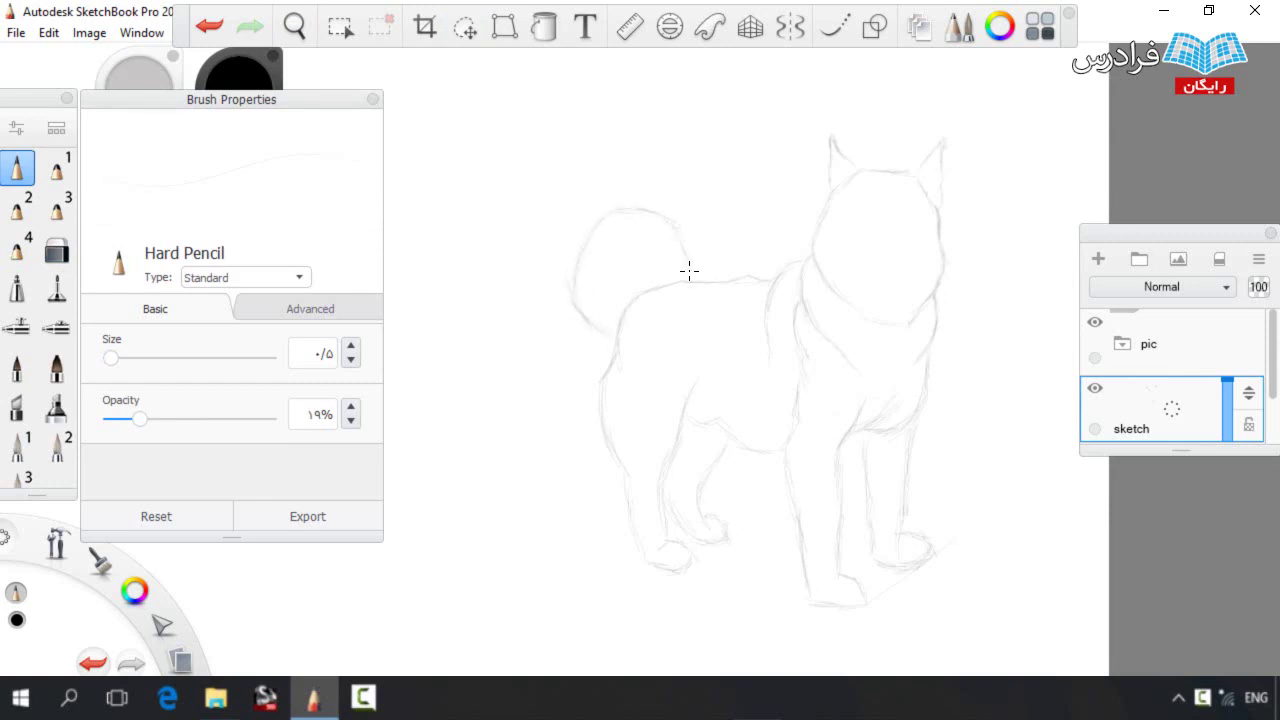
{"action": "left_click_drag", "start_coordinate": [617, 251], "coordinate": [621, 284]}
{"action": "key", "text": "e"}
{"action": "key", "text": "e"}
{"action": "scroll", "coordinate": [694, 295], "scroll_direction": "up", "scroll_amount": 3}
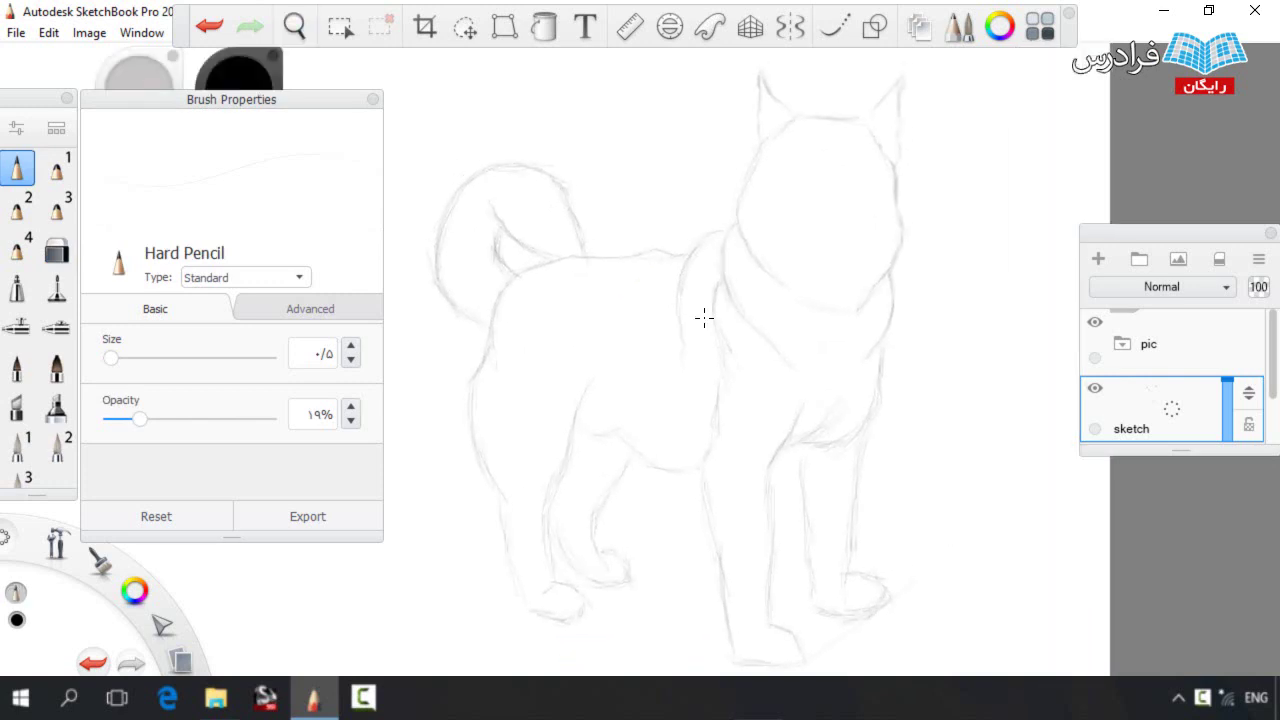
Lasso the husky's head again, enlarge it a little more and clear the selection
{"action": "key", "text": "m"}
{"action": "mouse_move", "coordinate": [763, 277]}
{"action": "left_mouse_down"}
{"action": "mouse_move", "coordinate": [917, 263]}
{"action": "mouse_move", "coordinate": [765, 295]}
{"action": "left_mouse_up"}
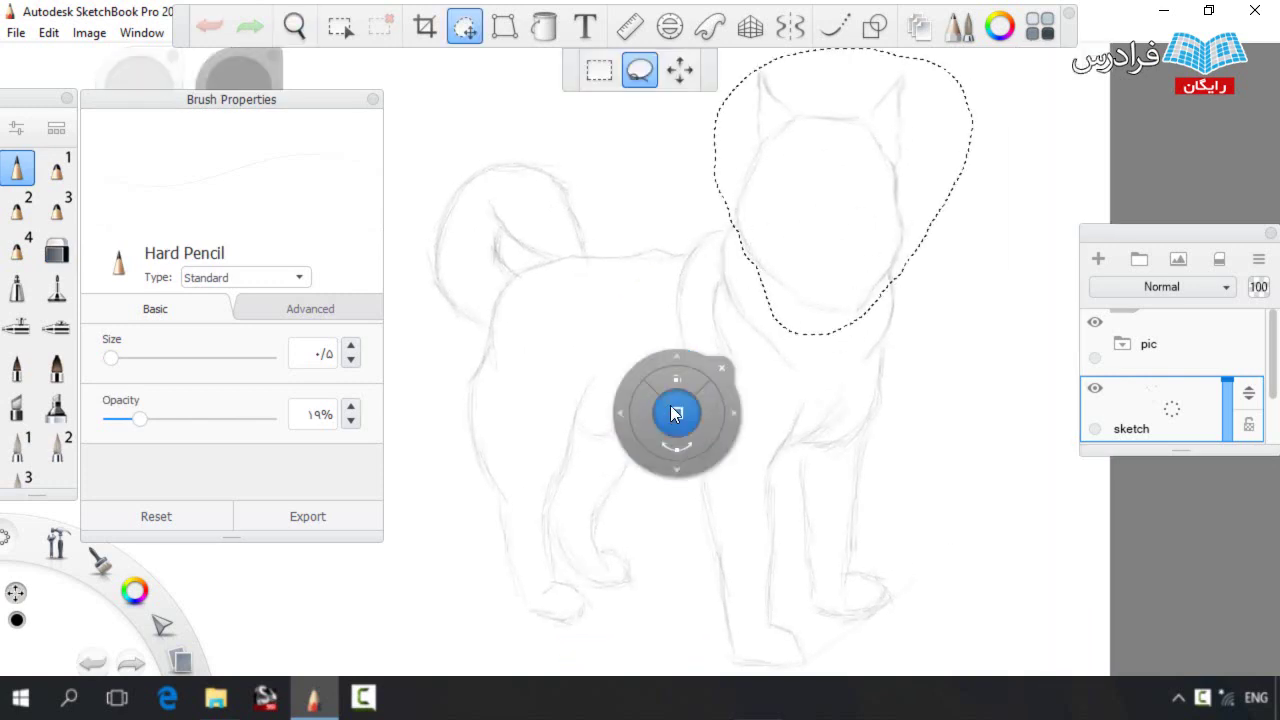
{"action": "left_click_drag", "start_coordinate": [697, 368], "coordinate": [694, 368]}
{"action": "key", "text": "Escape"}
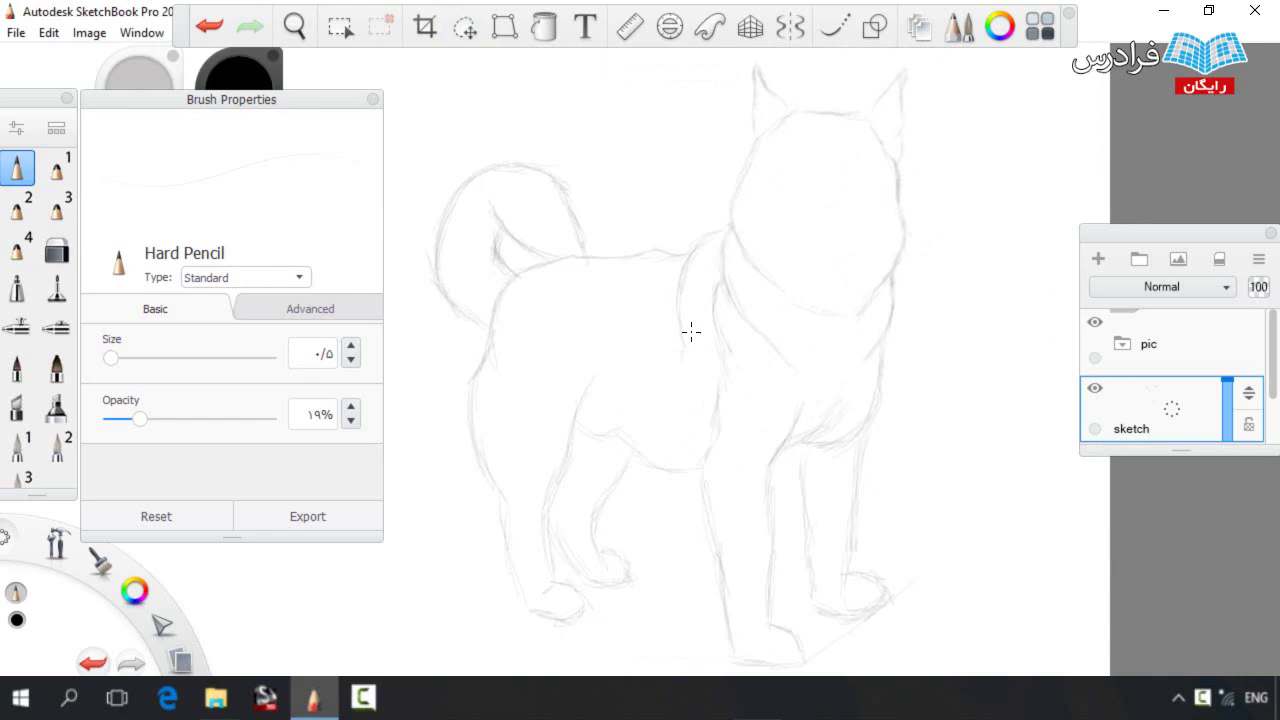
Sketch fur lines beneath the jaw and loose contour lines on the flank, hip and upper front legs
{"action": "left_click_drag", "start_coordinate": [778, 332], "coordinate": [861, 331]}
{"action": "left_click_drag", "start_coordinate": [889, 285], "coordinate": [859, 327]}
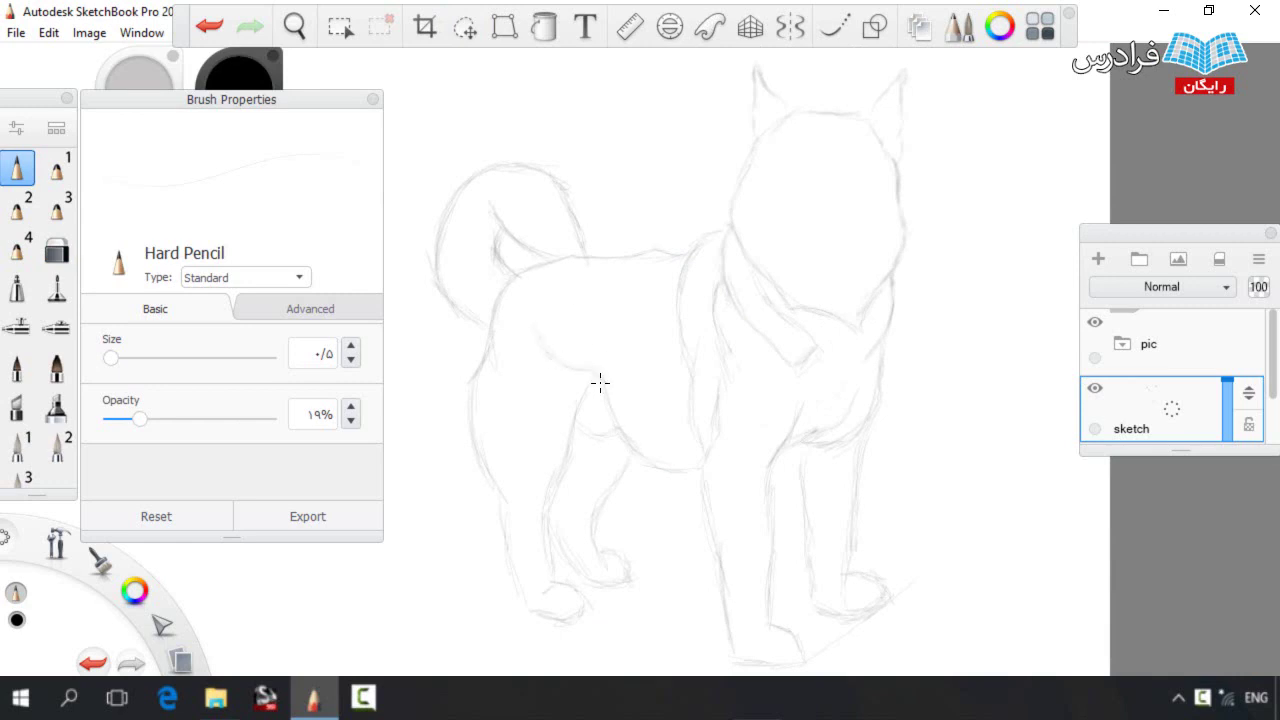
{"action": "left_click_drag", "start_coordinate": [676, 318], "coordinate": [661, 368]}
{"action": "left_click_drag", "start_coordinate": [708, 464], "coordinate": [700, 516]}
{"action": "left_click_drag", "start_coordinate": [802, 462], "coordinate": [806, 483]}
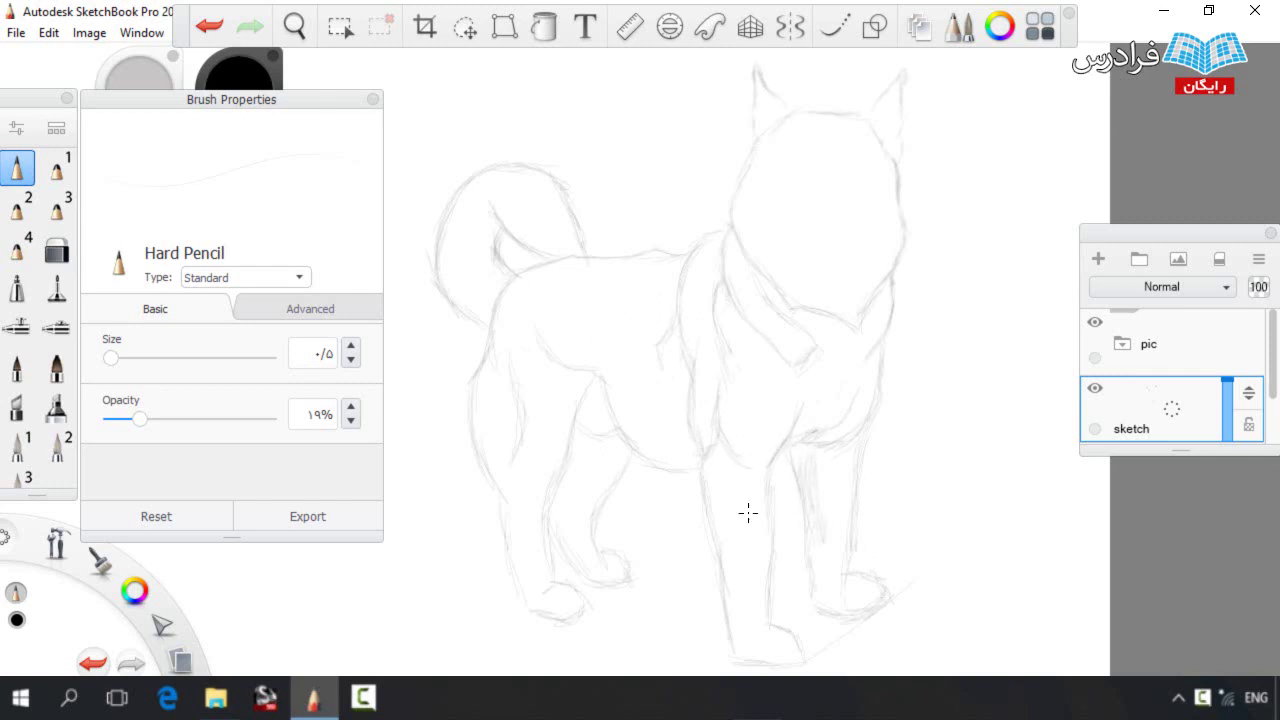
Lasso the whole husky sketch, adjust its placement beneath the husky reference photo and deselect
{"action": "key", "text": "space"}
{"action": "left_click", "coordinate": [465, 26]}
{"action": "mouse_move", "coordinate": [446, 186]}
{"action": "left_mouse_down"}
{"action": "mouse_move", "coordinate": [528, 609]}
{"action": "mouse_move", "coordinate": [470, 500]}
{"action": "left_mouse_up"}
{"action": "key", "text": "space"}
{"action": "mouse_move", "coordinate": [675, 319]}
{"action": "left_mouse_down"}
{"action": "mouse_move", "coordinate": [531, 306]}
{"action": "mouse_move", "coordinate": [591, 650]}
{"action": "left_mouse_up"}
{"action": "left_click_drag", "start_coordinate": [688, 500], "coordinate": [682, 265]}
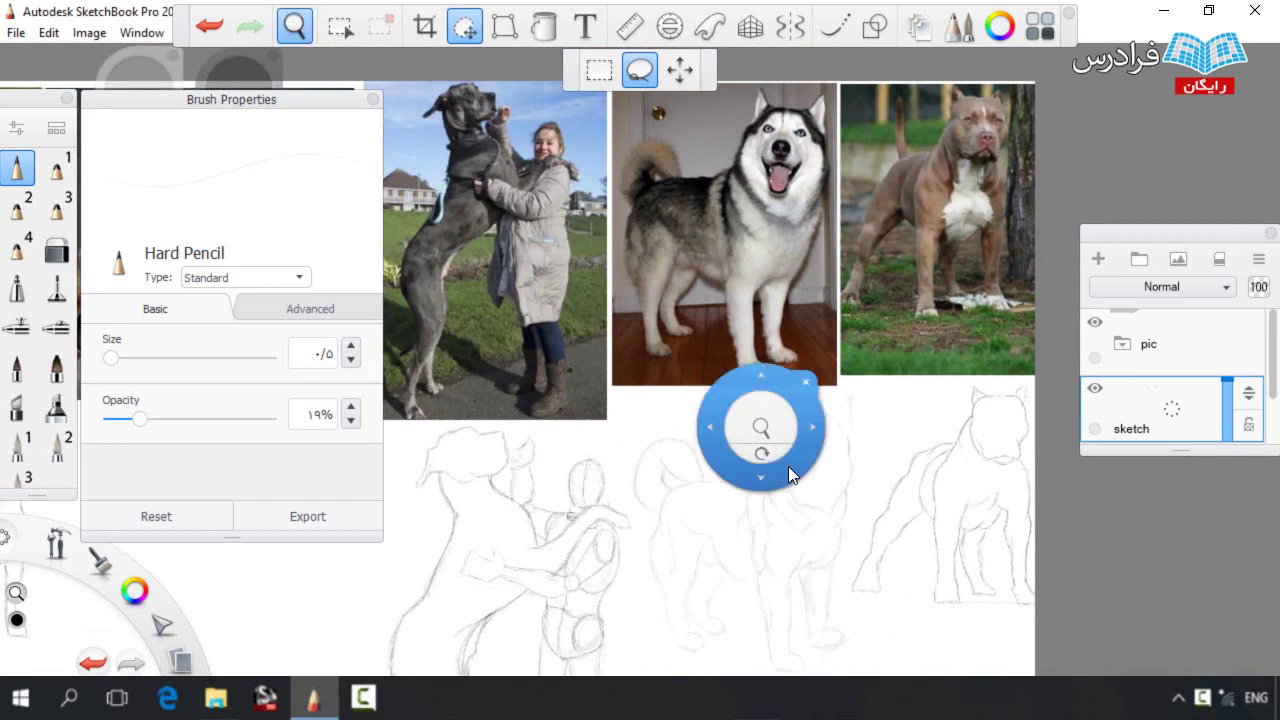
{"action": "key", "text": "space"}
{"action": "left_click_drag", "start_coordinate": [794, 437], "coordinate": [755, 321]}
{"action": "mouse_move", "coordinate": [728, 395]}
{"action": "left_mouse_down"}
{"action": "mouse_move", "coordinate": [709, 251]}
{"action": "mouse_move", "coordinate": [871, 443]}
{"action": "mouse_move", "coordinate": [726, 393]}
{"action": "left_mouse_up"}
{"action": "left_click_drag", "start_coordinate": [768, 329], "coordinate": [781, 307]}
{"action": "left_click", "coordinate": [809, 315]}
Set the Hard Pencil's opacity to 35% and strengthen the outlines of the husky's head and ears
{"action": "key", "text": "b"}
{"action": "left_click_drag", "start_coordinate": [729, 402], "coordinate": [797, 486]}
{"action": "key", "text": "shift+e"}
{"action": "key", "text": "b"}
{"action": "left_click_drag", "start_coordinate": [140, 419], "coordinate": [165, 419]}
{"action": "mouse_move", "coordinate": [748, 420]}
{"action": "left_mouse_down"}
{"action": "mouse_move", "coordinate": [726, 326]}
{"action": "mouse_move", "coordinate": [766, 260]}
{"action": "mouse_move", "coordinate": [742, 210]}
{"action": "left_mouse_up"}
{"action": "mouse_move", "coordinate": [744, 210]}
{"action": "left_mouse_down"}
{"action": "mouse_move", "coordinate": [774, 247]}
{"action": "mouse_move", "coordinate": [854, 253]}
{"action": "left_mouse_up"}
{"action": "left_click_drag", "start_coordinate": [860, 258], "coordinate": [881, 297]}
{"action": "left_click_drag", "start_coordinate": [857, 252], "coordinate": [897, 208]}
{"action": "left_click_drag", "start_coordinate": [897, 208], "coordinate": [889, 274]}
{"action": "left_click_drag", "start_coordinate": [880, 323], "coordinate": [874, 449]}
Darken the lines of the husky's shoulder, neck ruff and upper front leg
{"action": "left_click_drag", "start_coordinate": [688, 372], "coordinate": [722, 267]}
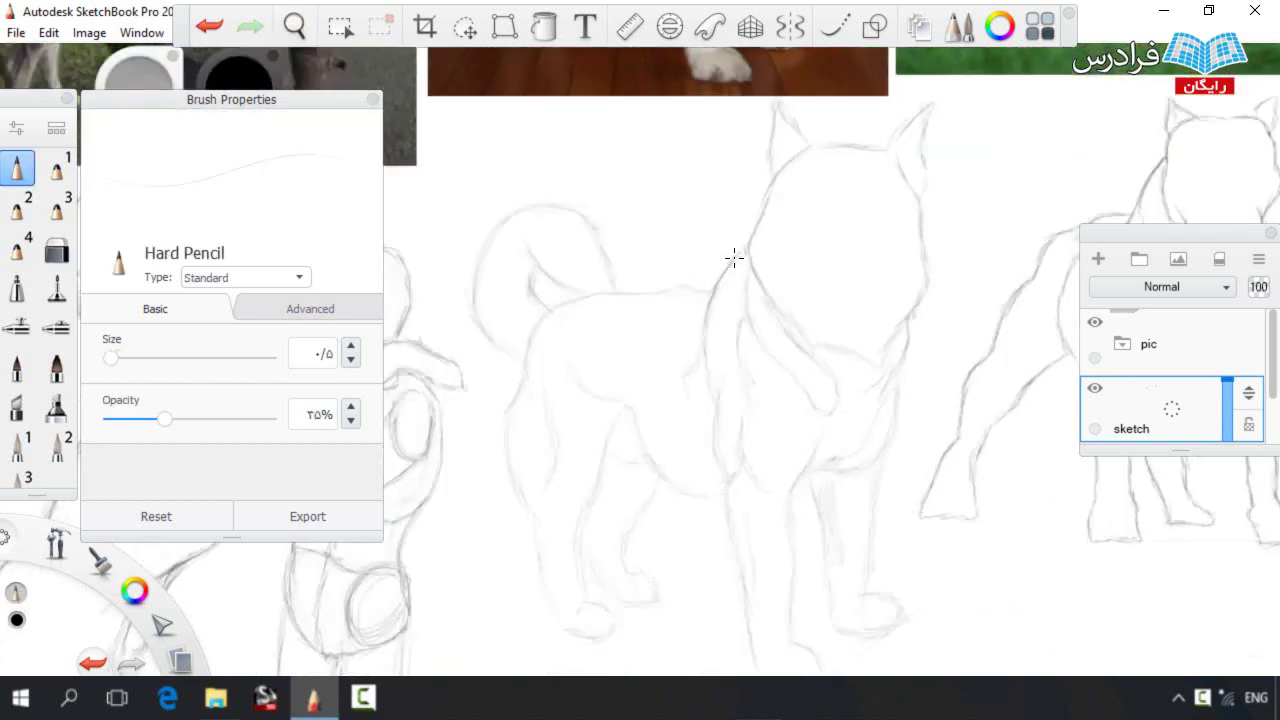
{"action": "mouse_move", "coordinate": [745, 262]}
{"action": "left_mouse_down"}
{"action": "mouse_move", "coordinate": [763, 344]}
{"action": "mouse_move", "coordinate": [748, 388]}
{"action": "left_mouse_up"}
{"action": "mouse_move", "coordinate": [717, 380]}
{"action": "left_mouse_down"}
{"action": "mouse_move", "coordinate": [712, 448]}
{"action": "mouse_move", "coordinate": [727, 478]}
{"action": "left_mouse_up"}
{"action": "mouse_move", "coordinate": [699, 364]}
{"action": "left_mouse_down"}
{"action": "mouse_move", "coordinate": [689, 408]}
{"action": "mouse_move", "coordinate": [759, 494]}
{"action": "left_mouse_up"}
Strengthen the contours of the husky's back, belly, hind legs and curled tail
{"action": "mouse_move", "coordinate": [705, 291]}
{"action": "left_mouse_down"}
{"action": "mouse_move", "coordinate": [568, 296]}
{"action": "mouse_move", "coordinate": [534, 526]}
{"action": "mouse_move", "coordinate": [550, 590]}
{"action": "left_mouse_up"}
{"action": "left_click_drag", "start_coordinate": [586, 576], "coordinate": [610, 434]}
{"action": "mouse_move", "coordinate": [698, 499]}
{"action": "left_mouse_down"}
{"action": "mouse_move", "coordinate": [640, 434]}
{"action": "mouse_move", "coordinate": [640, 314]}
{"action": "left_mouse_up"}
{"action": "left_click_drag", "start_coordinate": [506, 272], "coordinate": [547, 121]}
{"action": "left_click_drag", "start_coordinate": [652, 391], "coordinate": [611, 474]}
{"action": "mouse_move", "coordinate": [622, 490]}
{"action": "left_mouse_down"}
{"action": "mouse_move", "coordinate": [640, 514]}
{"action": "mouse_move", "coordinate": [578, 552]}
{"action": "left_mouse_up"}
Outline a new dog's head with a flat crown and two-lobed jowls in an empty area, using 22% pencil opacity
{"action": "mouse_move", "coordinate": [712, 404]}
{"action": "left_mouse_down"}
{"action": "mouse_move", "coordinate": [757, 583]}
{"action": "mouse_move", "coordinate": [783, 600]}
{"action": "mouse_move", "coordinate": [808, 578]}
{"action": "mouse_move", "coordinate": [777, 404]}
{"action": "mouse_move", "coordinate": [823, 516]}
{"action": "mouse_move", "coordinate": [880, 541]}
{"action": "mouse_move", "coordinate": [852, 506]}
{"action": "mouse_move", "coordinate": [869, 390]}
{"action": "left_mouse_up"}
{"action": "key", "text": "ctrl+0"}
{"action": "mouse_move", "coordinate": [586, 374]}
{"action": "left_mouse_down"}
{"action": "mouse_move", "coordinate": [674, 428]}
{"action": "mouse_move", "coordinate": [905, 441]}
{"action": "mouse_move", "coordinate": [880, 420]}
{"action": "mouse_move", "coordinate": [820, 455]}
{"action": "left_mouse_up"}
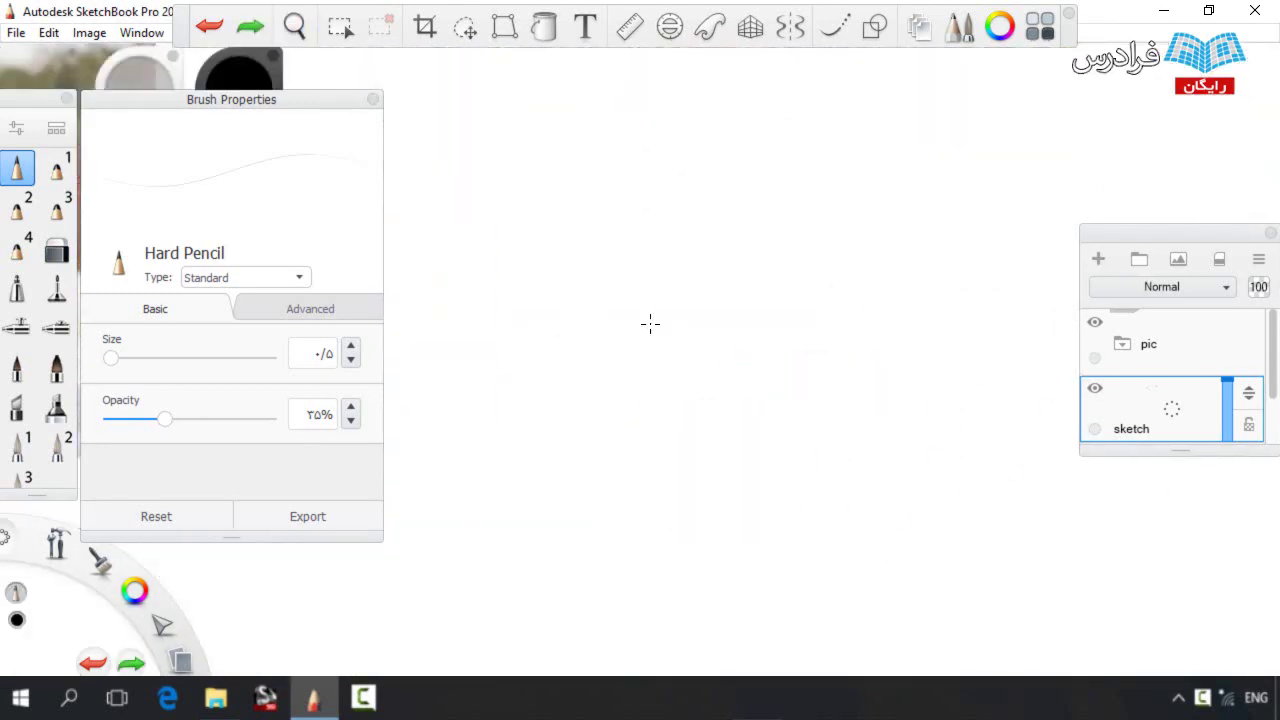
{"action": "left_click_drag", "start_coordinate": [568, 249], "coordinate": [629, 245]}
{"action": "key", "text": "e"}
{"action": "mouse_move", "coordinate": [637, 249]}
{"action": "left_mouse_down"}
{"action": "mouse_move", "coordinate": [516, 230]}
{"action": "mouse_move", "coordinate": [460, 305]}
{"action": "mouse_move", "coordinate": [495, 282]}
{"action": "mouse_move", "coordinate": [484, 259]}
{"action": "mouse_move", "coordinate": [452, 307]}
{"action": "mouse_move", "coordinate": [476, 289]}
{"action": "mouse_move", "coordinate": [459, 376]}
{"action": "mouse_move", "coordinate": [483, 430]}
{"action": "mouse_move", "coordinate": [573, 503]}
{"action": "mouse_move", "coordinate": [612, 503]}
{"action": "mouse_move", "coordinate": [649, 457]}
{"action": "mouse_move", "coordinate": [634, 496]}
{"action": "mouse_move", "coordinate": [646, 494]}
{"action": "mouse_move", "coordinate": [629, 470]}
{"action": "mouse_move", "coordinate": [661, 483]}
{"action": "mouse_move", "coordinate": [647, 446]}
{"action": "left_mouse_up"}
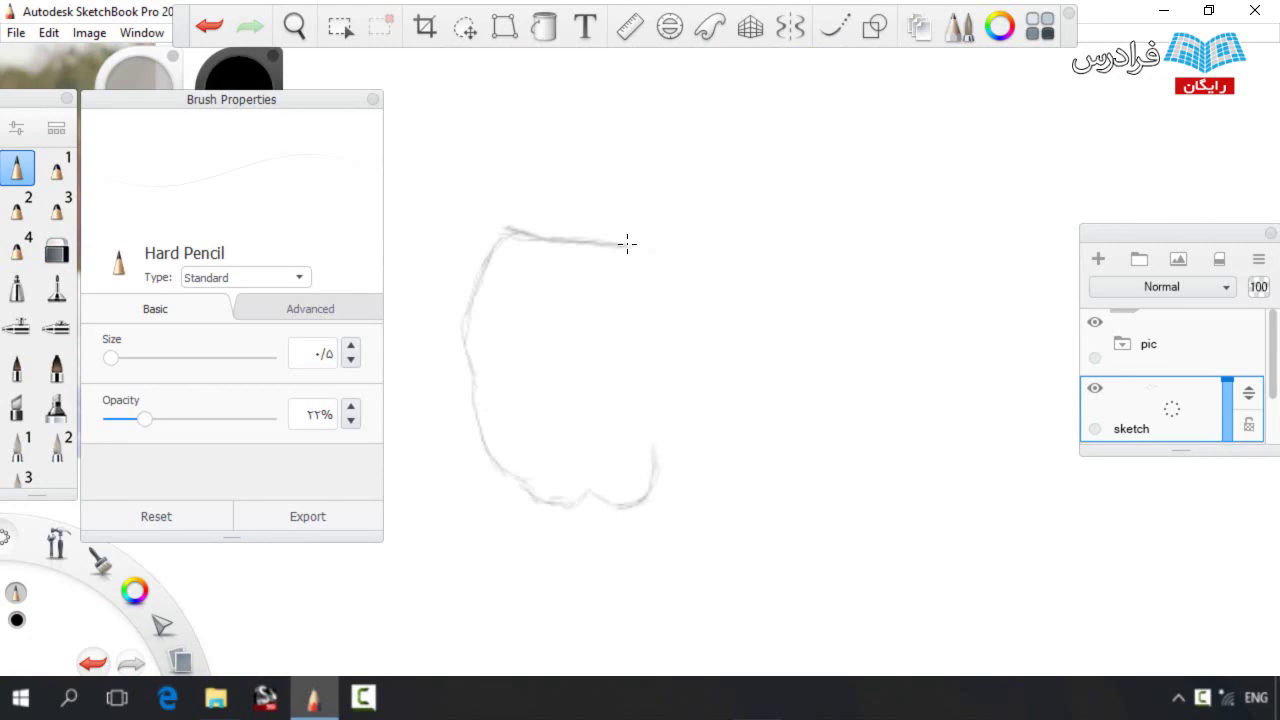
{"action": "mouse_move", "coordinate": [640, 246]}
{"action": "left_mouse_down"}
{"action": "mouse_move", "coordinate": [690, 312]}
{"action": "mouse_move", "coordinate": [689, 434]}
{"action": "mouse_move", "coordinate": [658, 450]}
{"action": "left_mouse_up"}
Sketch folded ears on both sides of the new head and refine the cheek and crown lines
{"action": "mouse_move", "coordinate": [490, 246]}
{"action": "left_mouse_down"}
{"action": "mouse_move", "coordinate": [434, 319]}
{"action": "mouse_move", "coordinate": [453, 299]}
{"action": "mouse_move", "coordinate": [474, 390]}
{"action": "mouse_move", "coordinate": [441, 301]}
{"action": "mouse_move", "coordinate": [483, 250]}
{"action": "left_mouse_up"}
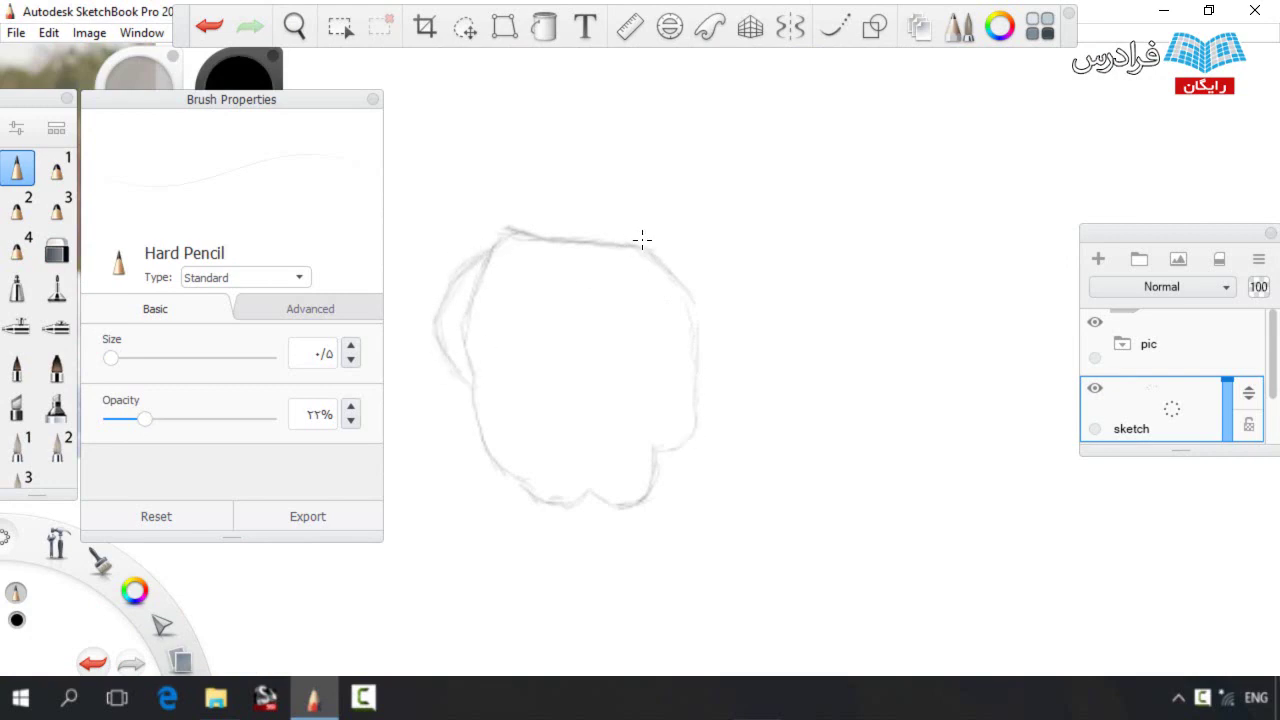
{"action": "mouse_move", "coordinate": [609, 240]}
{"action": "left_mouse_down"}
{"action": "mouse_move", "coordinate": [698, 241]}
{"action": "mouse_move", "coordinate": [754, 322]}
{"action": "left_mouse_up"}
{"action": "mouse_move", "coordinate": [756, 393]}
{"action": "left_mouse_down"}
{"action": "mouse_move", "coordinate": [697, 391]}
{"action": "mouse_move", "coordinate": [695, 465]}
{"action": "left_mouse_up"}
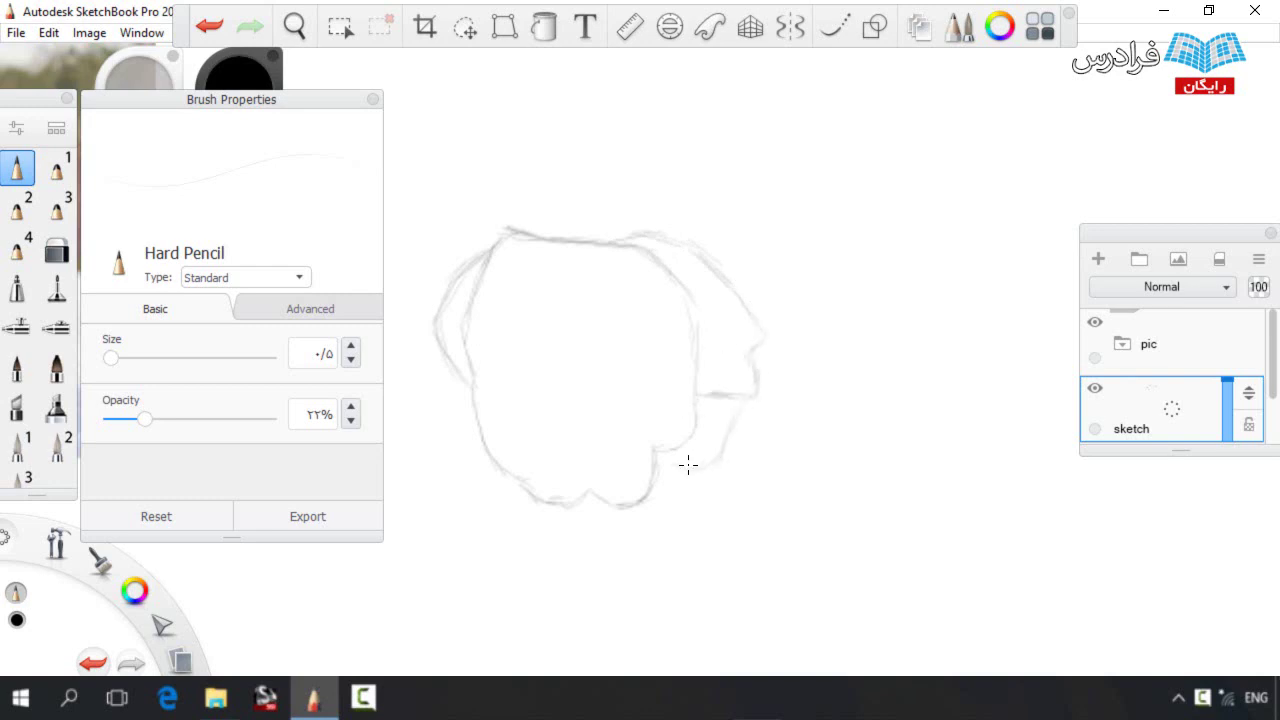
{"action": "left_click_drag", "start_coordinate": [724, 422], "coordinate": [668, 471]}
{"action": "mouse_move", "coordinate": [705, 398]}
{"action": "left_mouse_down"}
{"action": "mouse_move", "coordinate": [758, 372]}
{"action": "mouse_move", "coordinate": [747, 307]}
{"action": "mouse_move", "coordinate": [675, 276]}
{"action": "mouse_move", "coordinate": [697, 251]}
{"action": "mouse_move", "coordinate": [529, 232]}
{"action": "left_mouse_up"}
Lasso part of the new head, adjust its proportions and clear the selection
{"action": "left_click", "coordinate": [465, 26]}
{"action": "mouse_move", "coordinate": [432, 452]}
{"action": "left_mouse_down"}
{"action": "mouse_move", "coordinate": [737, 443]}
{"action": "mouse_move", "coordinate": [430, 455]}
{"action": "left_mouse_up"}
{"action": "left_click_drag", "start_coordinate": [512, 452], "coordinate": [480, 437]}
{"action": "key", "text": "Escape"}
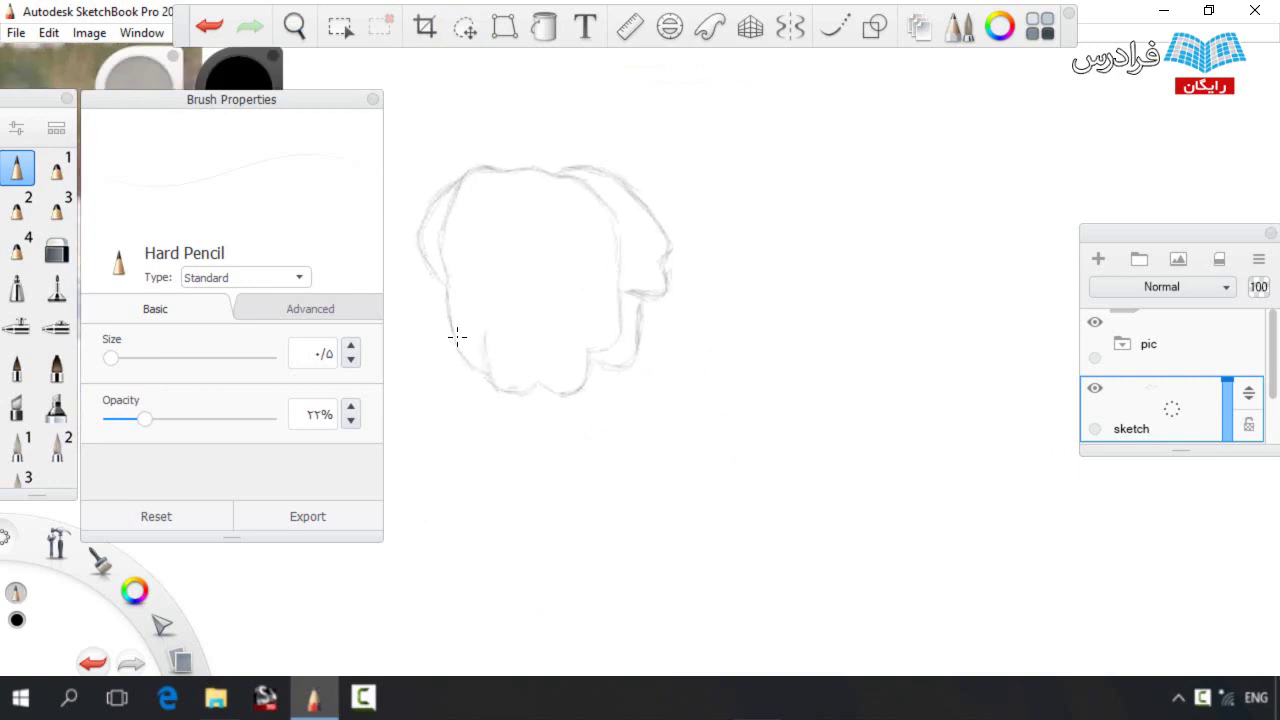
Sketch the muzzle sides, brow lines, nose and mouth on the new dog's head and start its chest line
{"action": "left_click_drag", "start_coordinate": [486, 352], "coordinate": [485, 286]}
{"action": "left_click_drag", "start_coordinate": [578, 336], "coordinate": [568, 294]}
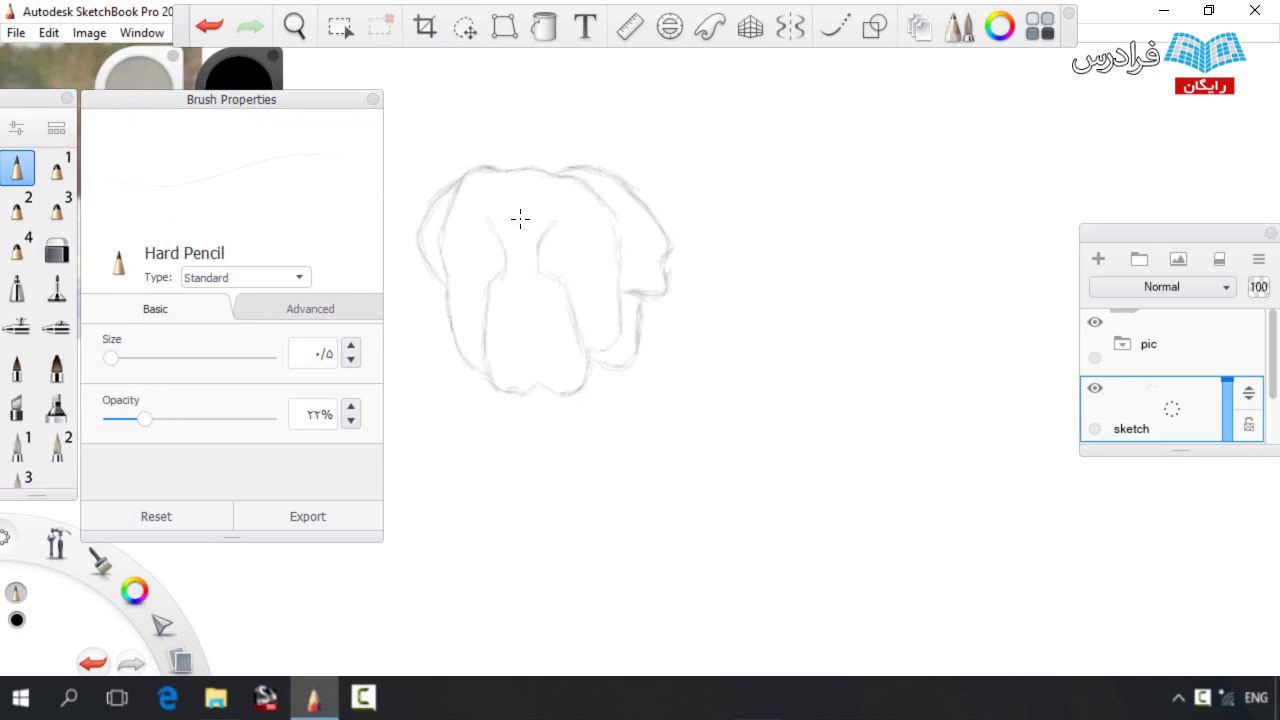
{"action": "left_click_drag", "start_coordinate": [475, 369], "coordinate": [495, 458]}
{"action": "scroll", "coordinate": [563, 331], "scroll_direction": "down", "scroll_amount": 3}
{"action": "scroll", "coordinate": [560, 310], "scroll_direction": "up", "scroll_amount": 3}
{"action": "mouse_move", "coordinate": [522, 298]}
{"action": "left_mouse_down"}
{"action": "mouse_move", "coordinate": [498, 271]}
{"action": "mouse_move", "coordinate": [519, 277]}
{"action": "mouse_move", "coordinate": [515, 262]}
{"action": "mouse_move", "coordinate": [517, 302]}
{"action": "left_mouse_up"}
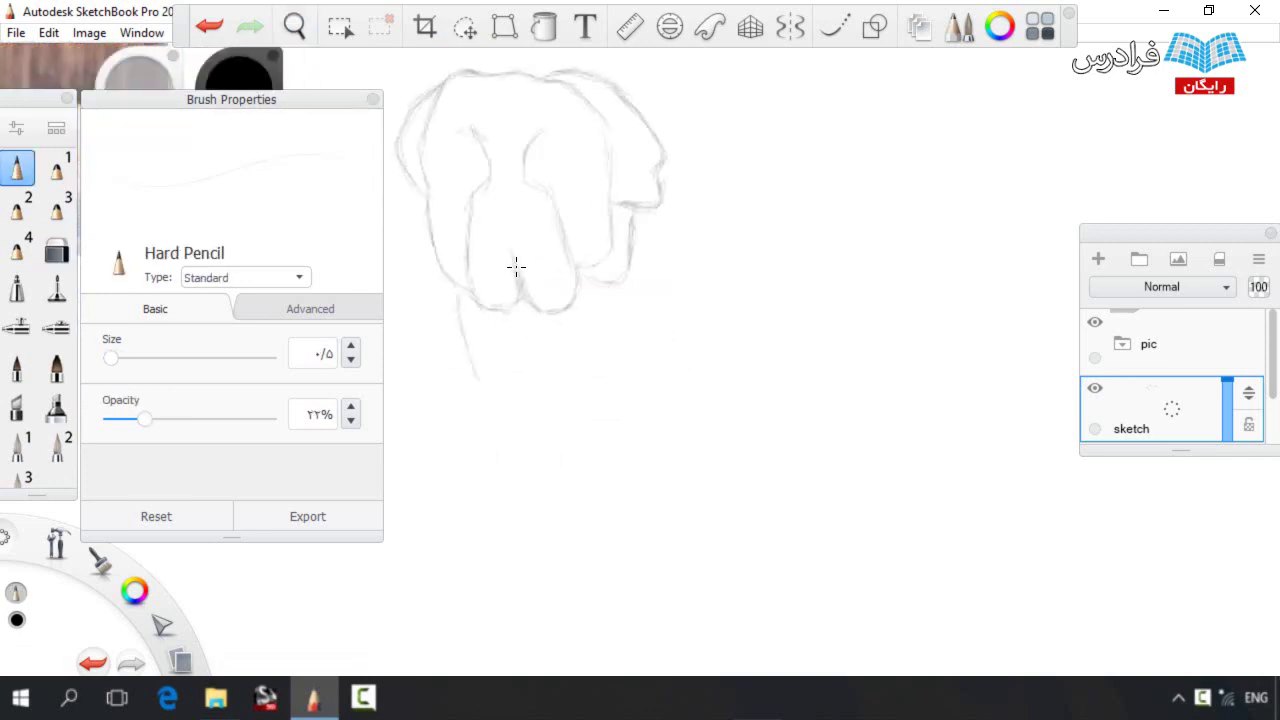
{"action": "left_click_drag", "start_coordinate": [490, 242], "coordinate": [488, 290]}
{"action": "mouse_move", "coordinate": [506, 222]}
{"action": "left_mouse_down"}
{"action": "mouse_move", "coordinate": [506, 243]}
{"action": "mouse_move", "coordinate": [525, 236]}
{"action": "left_mouse_up"}
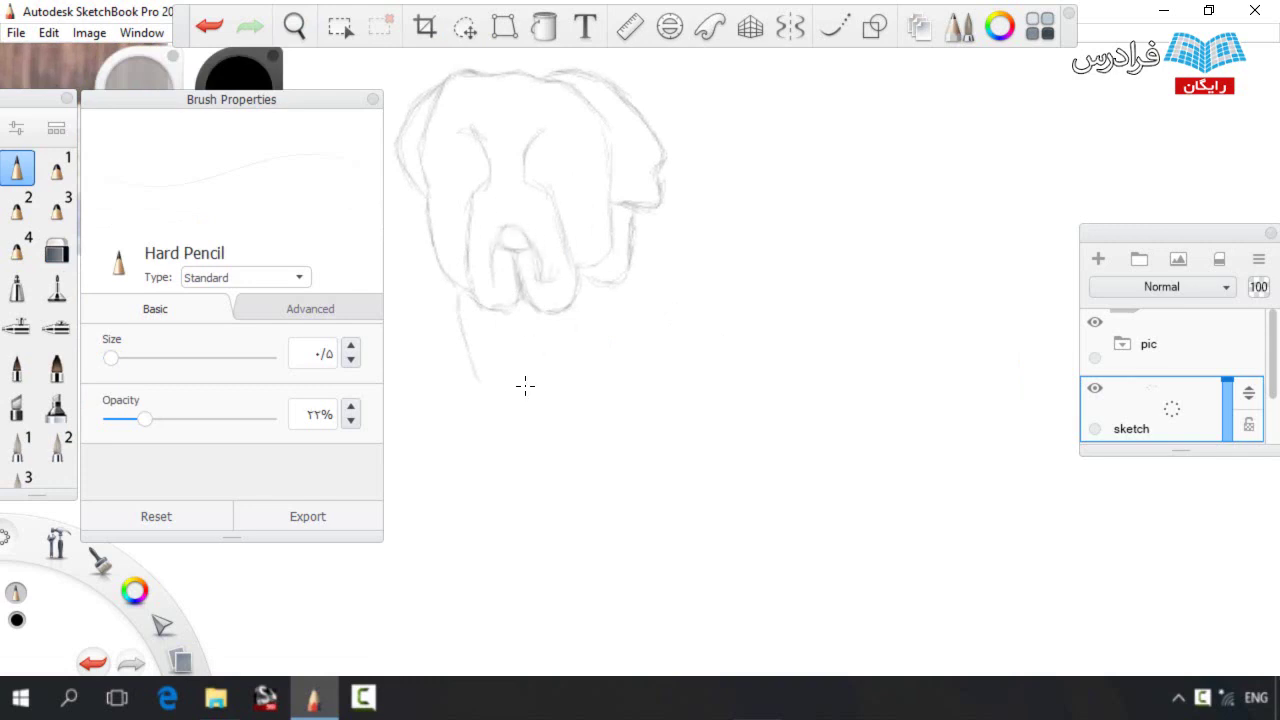
Extend the chest line down to the first foreleg and lighten the brow lines with Soft Eraser 1
{"action": "left_click_drag", "start_coordinate": [470, 359], "coordinate": [497, 446]}
{"action": "scroll", "coordinate": [530, 333], "scroll_direction": "down", "scroll_amount": 3}
{"action": "left_click_drag", "start_coordinate": [483, 203], "coordinate": [514, 206]}
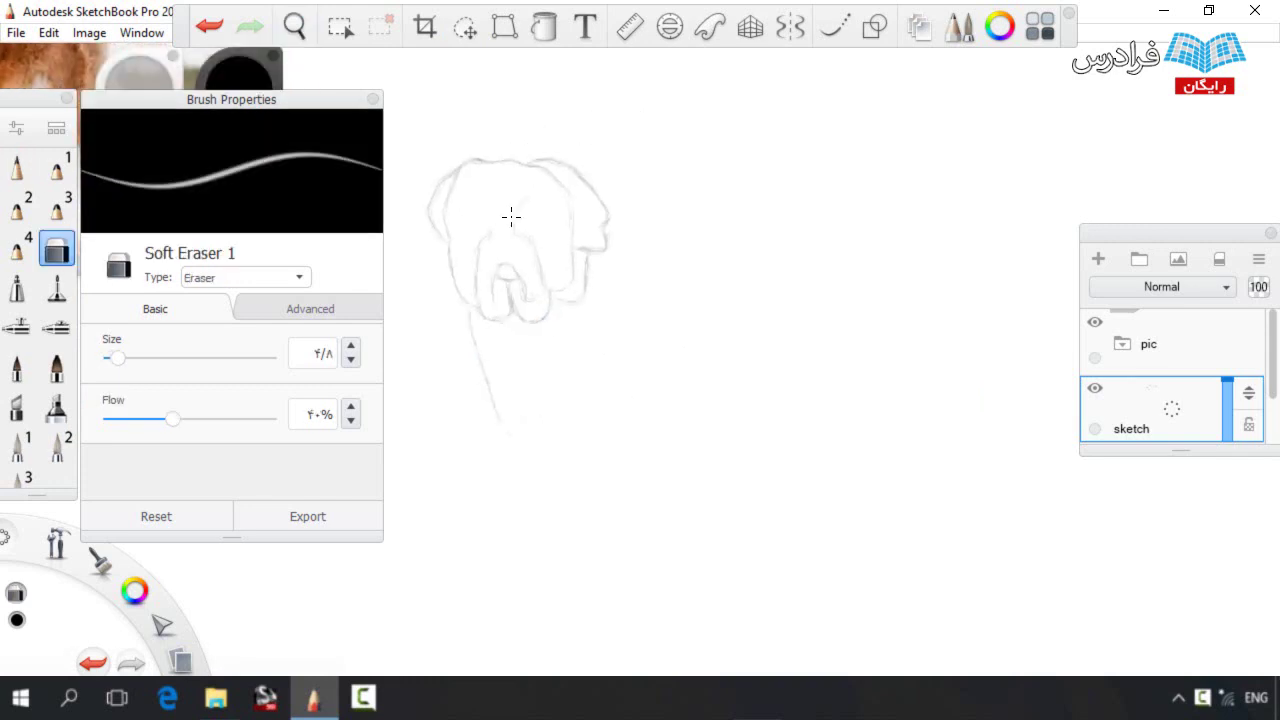
{"action": "left_click_drag", "start_coordinate": [502, 424], "coordinate": [528, 457]}
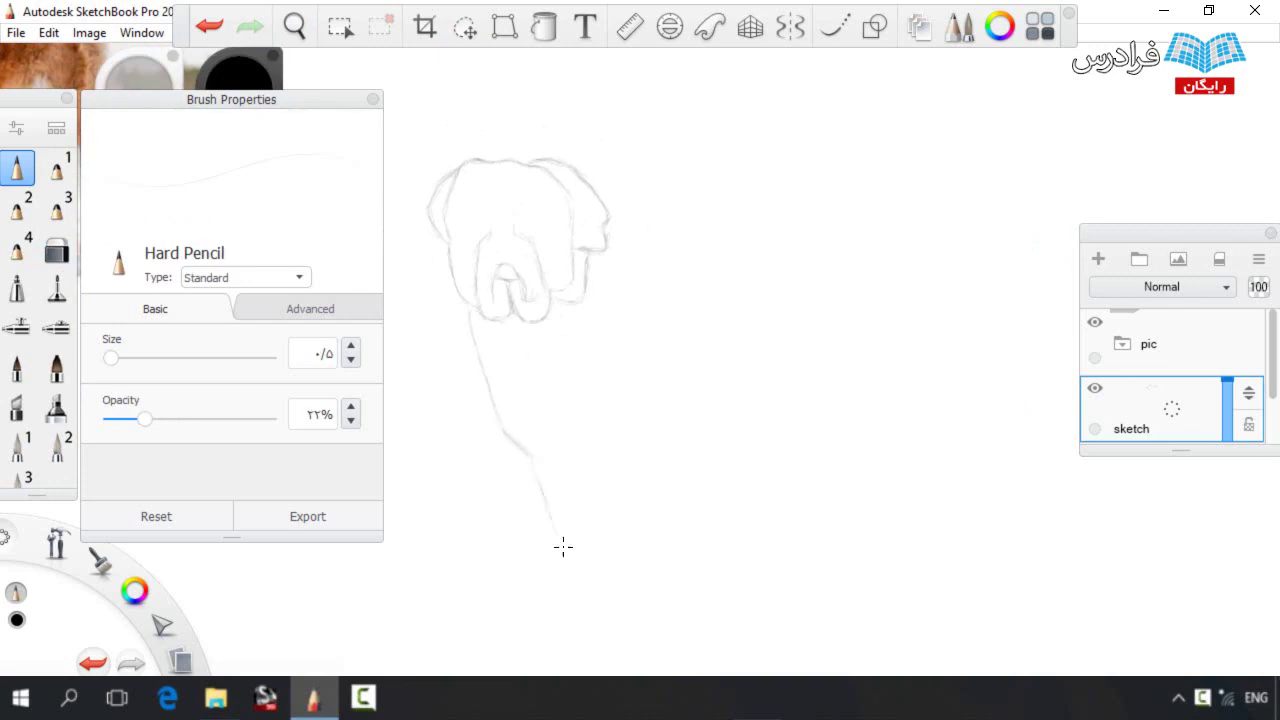
Draw the neck and rounded shoulder contour behind the head, down the near foreleg to the base of its paw
{"action": "left_click_drag", "start_coordinate": [612, 232], "coordinate": [678, 243]}
{"action": "mouse_move", "coordinate": [711, 296]}
{"action": "left_mouse_down"}
{"action": "mouse_move", "coordinate": [698, 388]}
{"action": "mouse_move", "coordinate": [706, 358]}
{"action": "left_mouse_up"}
{"action": "left_click_drag", "start_coordinate": [666, 241], "coordinate": [678, 260]}
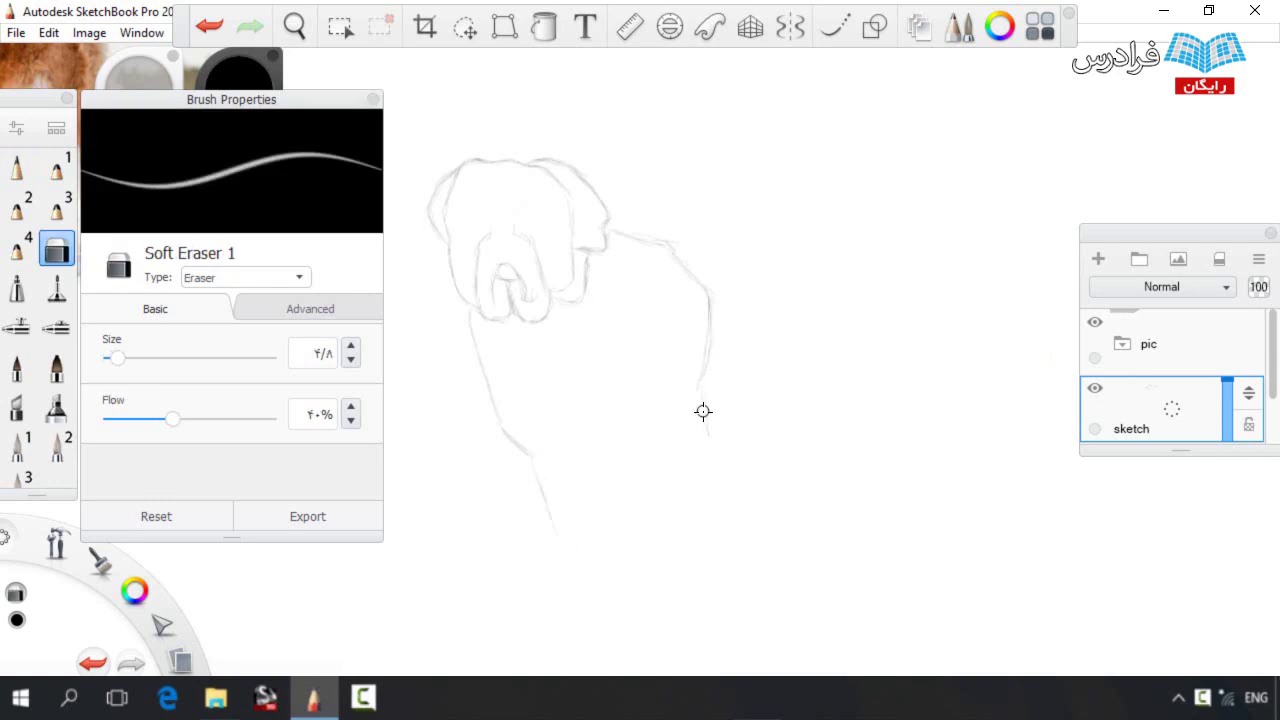
{"action": "left_click_drag", "start_coordinate": [698, 392], "coordinate": [691, 437]}
{"action": "mouse_move", "coordinate": [693, 392]}
{"action": "left_mouse_down"}
{"action": "mouse_move", "coordinate": [689, 563]}
{"action": "mouse_move", "coordinate": [701, 483]}
{"action": "mouse_move", "coordinate": [682, 558]}
{"action": "mouse_move", "coordinate": [616, 575]}
{"action": "left_mouse_up"}
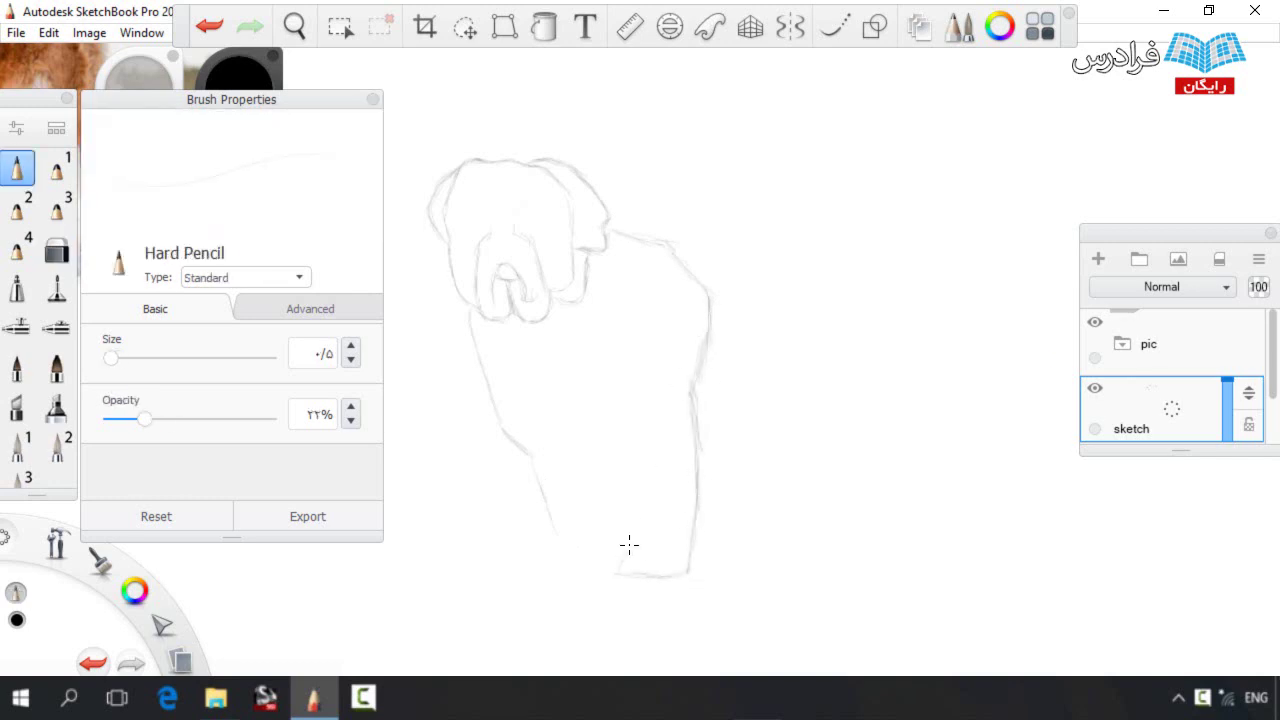
Sketch the near foreleg's inner contour, the chest underside and the far foreleg's rear edge, clearing the stray foreleg line
{"action": "left_click_drag", "start_coordinate": [646, 534], "coordinate": [629, 478]}
{"action": "left_click_drag", "start_coordinate": [620, 422], "coordinate": [585, 419]}
{"action": "left_click_drag", "start_coordinate": [534, 460], "coordinate": [554, 537]}
{"action": "left_click_drag", "start_coordinate": [601, 470], "coordinate": [593, 524]}
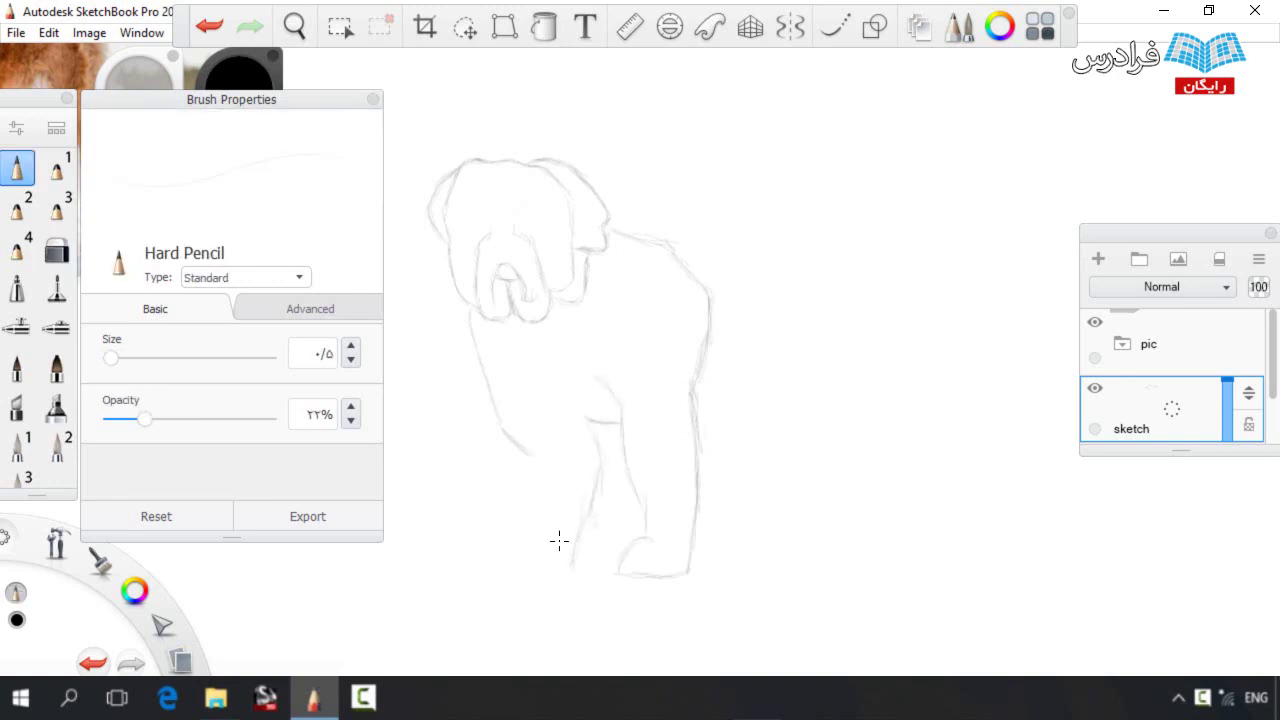
Erase and redraw the chest front and the outer contour of the far foreleg with the Hard Pencil
{"action": "key", "text": "e"}
{"action": "left_click_drag", "start_coordinate": [497, 420], "coordinate": [485, 375]}
{"action": "key", "text": "e"}
{"action": "mouse_move", "coordinate": [534, 531]}
{"action": "left_mouse_down"}
{"action": "mouse_move", "coordinate": [532, 450]}
{"action": "mouse_move", "coordinate": [501, 387]}
{"action": "left_mouse_up"}
{"action": "key", "text": "e"}
{"action": "key", "text": "e"}
{"action": "left_click_drag", "start_coordinate": [503, 405], "coordinate": [463, 325]}
{"action": "key", "text": "e"}
{"action": "key", "text": "e"}
{"action": "key", "text": "e"}
{"action": "key", "text": "e"}
{"action": "left_click_drag", "start_coordinate": [512, 436], "coordinate": [538, 496]}
Lasso the lower forelegs, move them down to lengthen the legs and clear the selection
{"action": "left_click", "coordinate": [465, 26]}
{"action": "left_click_drag", "start_coordinate": [484, 612], "coordinate": [502, 612]}
{"action": "key", "text": "v"}
{"action": "mouse_move", "coordinate": [489, 455]}
{"action": "left_mouse_down"}
{"action": "mouse_move", "coordinate": [489, 478]}
{"action": "mouse_move", "coordinate": [540, 537]}
{"action": "left_mouse_up"}
{"action": "key", "text": "ctrl+d"}
Retrace the paws and foreleg contours, refine the curved chest front and save the sketch
{"action": "mouse_move", "coordinate": [586, 547]}
{"action": "left_mouse_down"}
{"action": "mouse_move", "coordinate": [595, 493]}
{"action": "mouse_move", "coordinate": [646, 549]}
{"action": "left_mouse_up"}
{"action": "left_click_drag", "start_coordinate": [692, 541], "coordinate": [696, 505]}
{"action": "key", "text": "e"}
{"action": "key", "text": "e"}
{"action": "left_click_drag", "start_coordinate": [474, 378], "coordinate": [462, 314]}
{"action": "left_click_drag", "start_coordinate": [490, 400], "coordinate": [466, 360]}
{"action": "key", "text": "e"}
{"action": "key", "text": "e"}
{"action": "key", "text": "e"}
{"action": "key", "text": "e"}
{"action": "key", "text": "e"}
{"action": "key", "text": "e"}
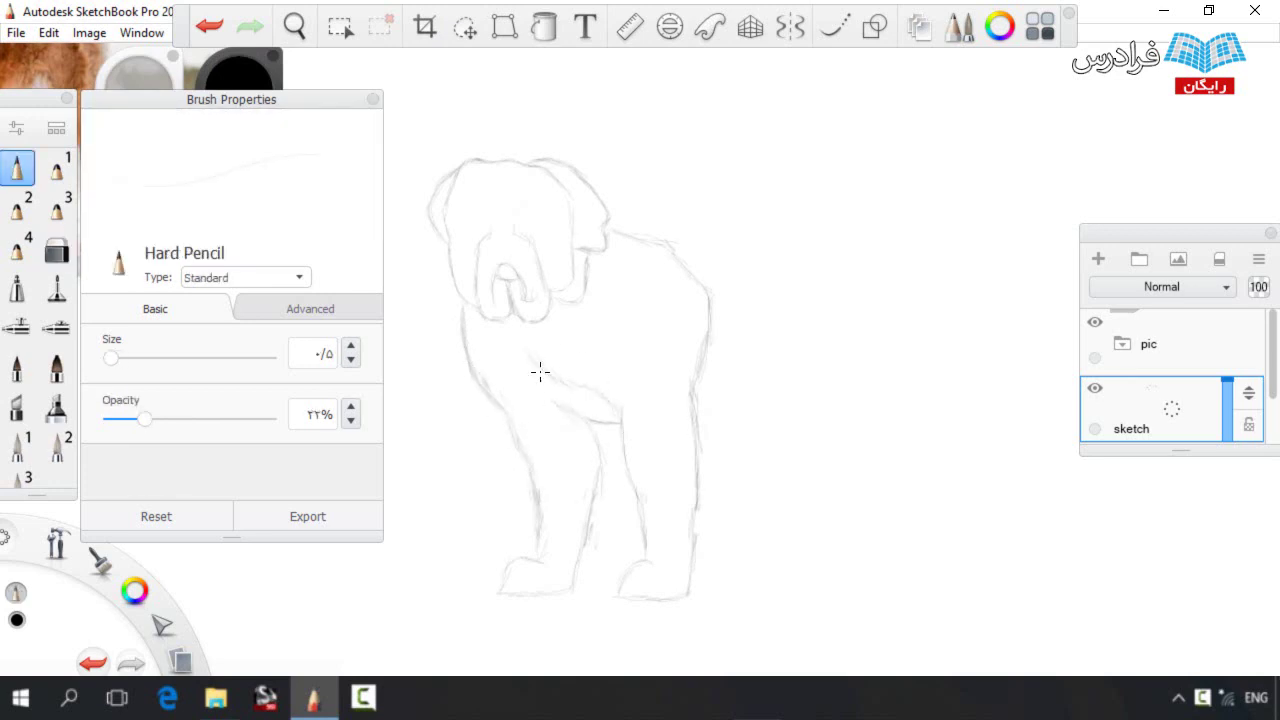
{"action": "key", "text": "ctrl+s"}
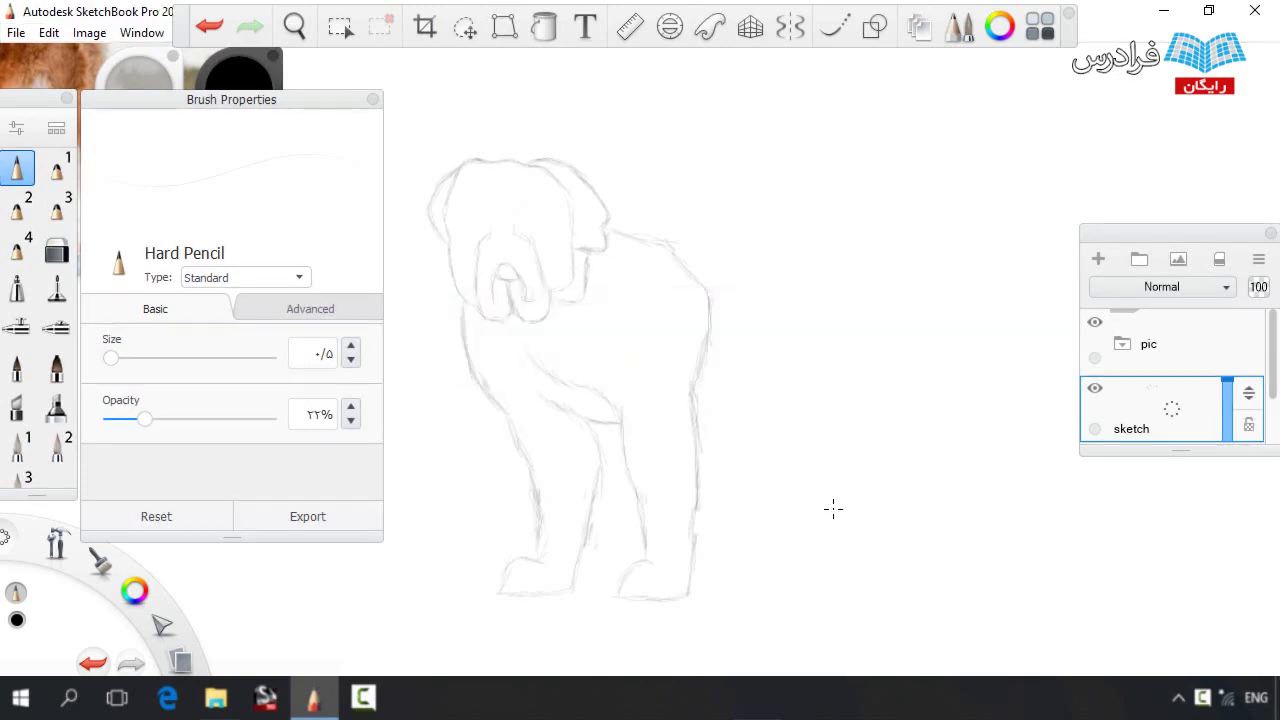
Draw the arched back line and the belly line behind the shoulder, erasing the first belly stroke with a 10.8 eraser
{"action": "left_click_drag", "start_coordinate": [707, 400], "coordinate": [768, 377]}
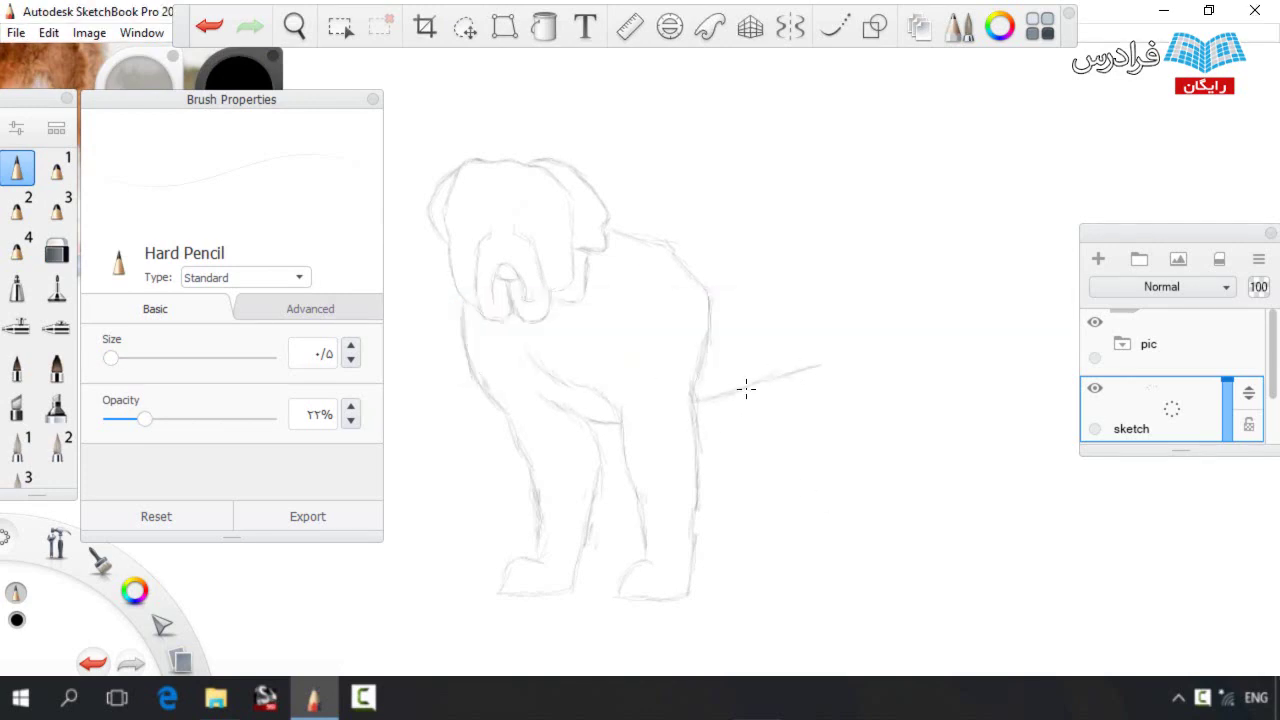
{"action": "left_click_drag", "start_coordinate": [665, 241], "coordinate": [716, 226]}
{"action": "key", "text": "e"}
{"action": "mouse_move", "coordinate": [702, 399]}
{"action": "left_mouse_down"}
{"action": "mouse_move", "coordinate": [814, 357]}
{"action": "mouse_move", "coordinate": [740, 386]}
{"action": "left_mouse_up"}
{"action": "key", "text": "bracketright"}
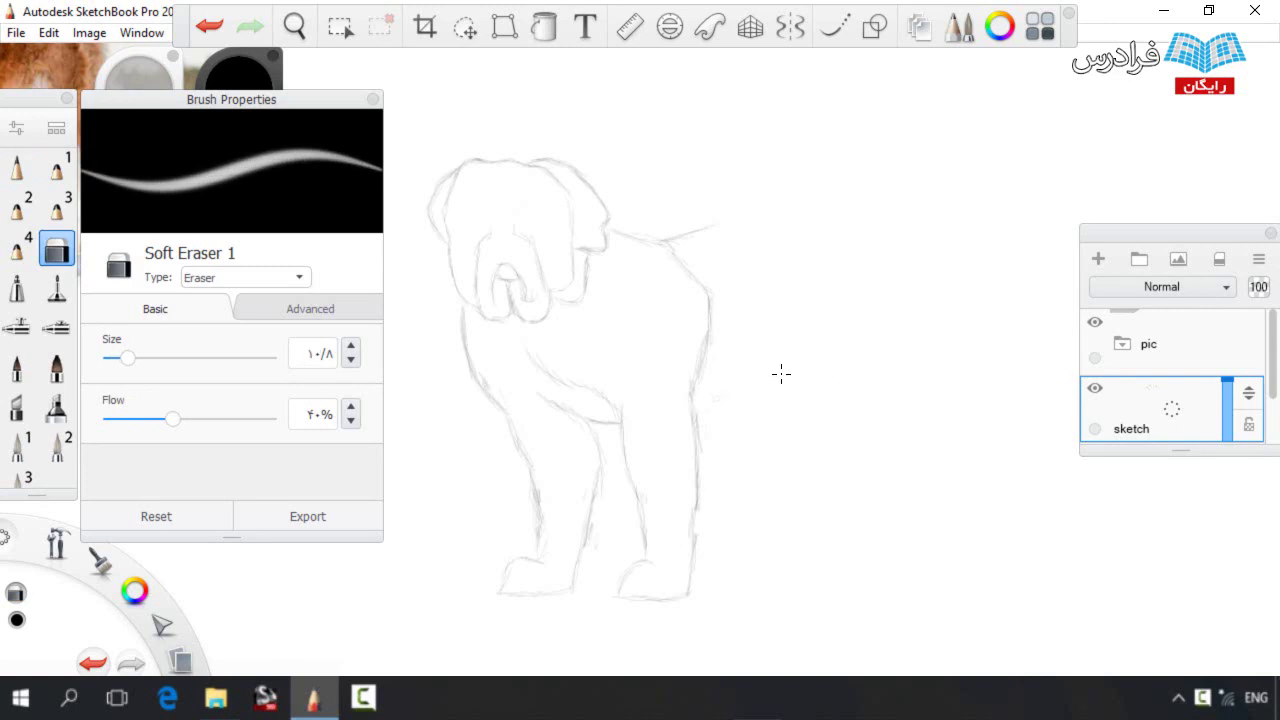
{"action": "key", "text": "e"}
{"action": "mouse_move", "coordinate": [748, 221]}
{"action": "left_mouse_down"}
{"action": "mouse_move", "coordinate": [797, 230]}
{"action": "mouse_move", "coordinate": [779, 219]}
{"action": "mouse_move", "coordinate": [833, 219]}
{"action": "left_mouse_up"}
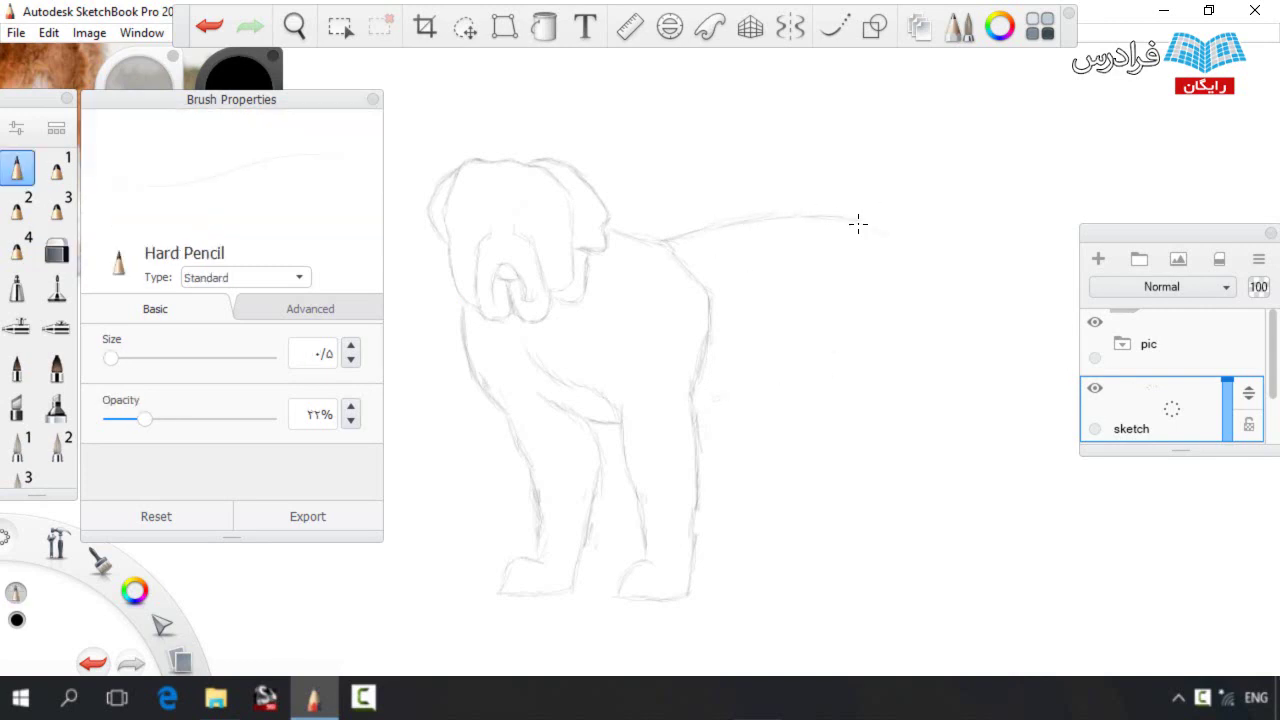
{"action": "mouse_move", "coordinate": [753, 420]}
{"action": "left_mouse_down"}
{"action": "mouse_move", "coordinate": [707, 421]}
{"action": "mouse_move", "coordinate": [815, 388]}
{"action": "left_mouse_up"}
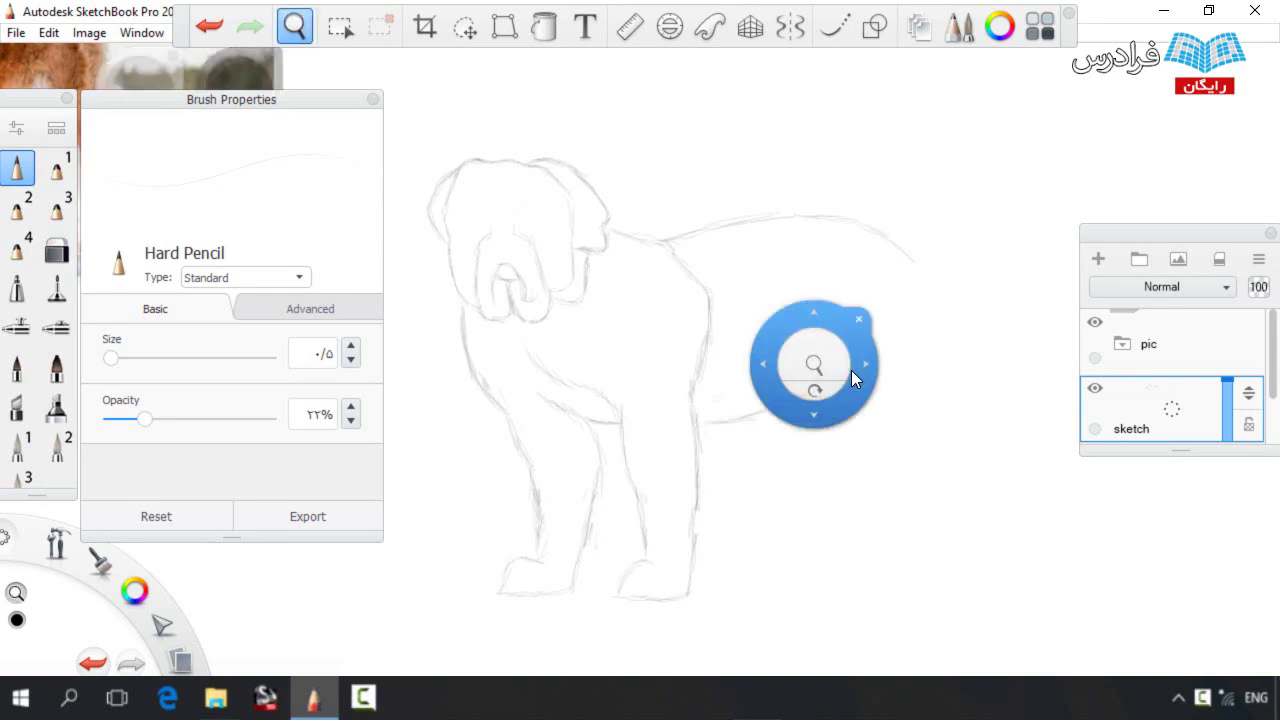
Draw a horizontal ground line from the near front paw and sketch the near hind leg down to it
{"action": "scroll", "coordinate": [842, 377], "scroll_direction": "down", "scroll_amount": 2}
{"action": "left_click_drag", "start_coordinate": [625, 521], "coordinate": [1027, 521]}
{"action": "mouse_move", "coordinate": [775, 372]}
{"action": "left_mouse_down"}
{"action": "mouse_move", "coordinate": [790, 436]}
{"action": "mouse_move", "coordinate": [799, 424]}
{"action": "mouse_move", "coordinate": [794, 472]}
{"action": "mouse_move", "coordinate": [810, 484]}
{"action": "mouse_move", "coordinate": [789, 519]}
{"action": "mouse_move", "coordinate": [828, 504]}
{"action": "mouse_move", "coordinate": [838, 524]}
{"action": "mouse_move", "coordinate": [826, 489]}
{"action": "mouse_move", "coordinate": [847, 514]}
{"action": "left_mouse_up"}
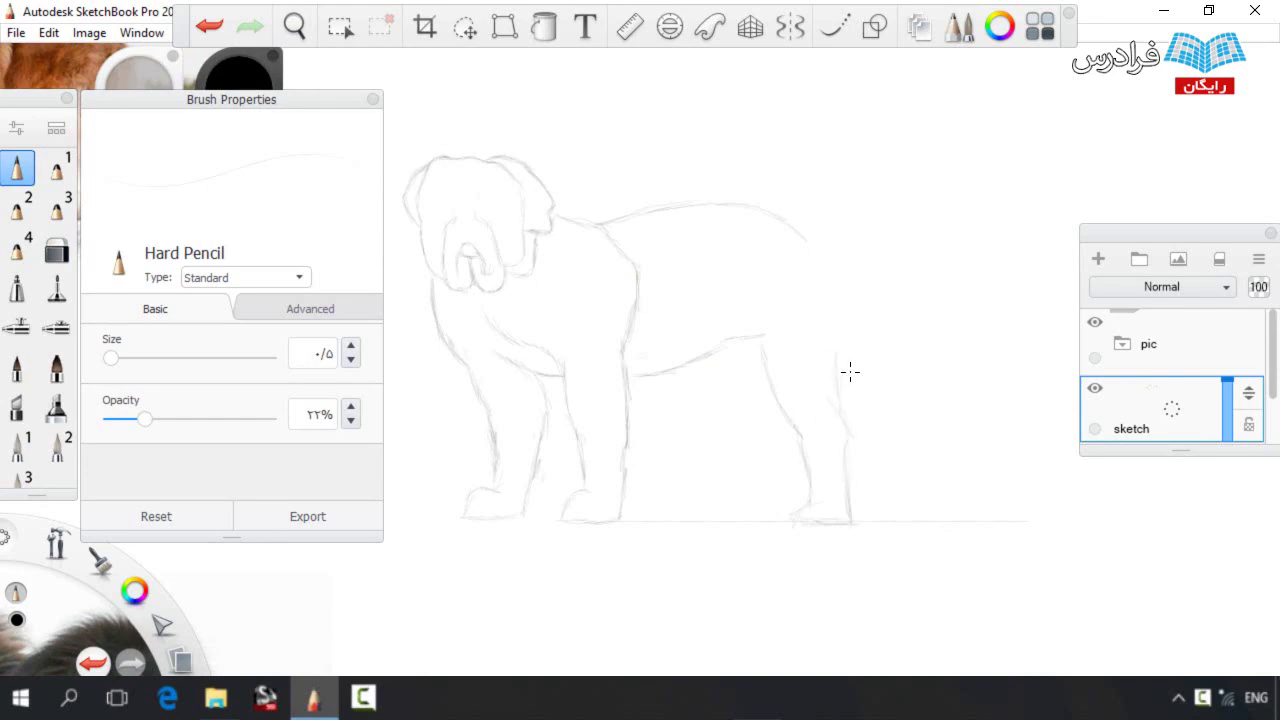
{"action": "left_click_drag", "start_coordinate": [843, 302], "coordinate": [846, 328]}
{"action": "key", "text": "s"}
{"action": "key", "text": "s"}
Sketch the rump and a long tapering tail hanging down behind the near hind leg
{"action": "left_click_drag", "start_coordinate": [814, 224], "coordinate": [843, 238]}
{"action": "left_click_drag", "start_coordinate": [885, 428], "coordinate": [856, 395]}
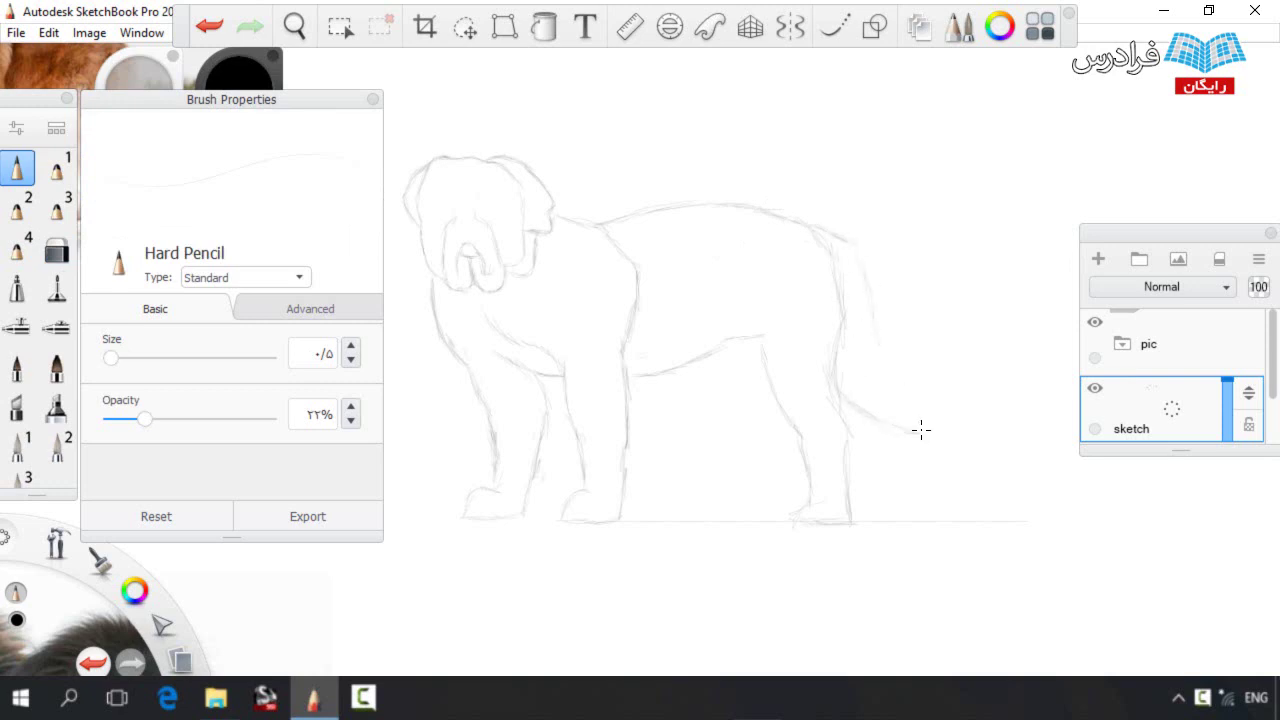
{"action": "key", "text": "e"}
{"action": "key", "text": "e"}
{"action": "left_click_drag", "start_coordinate": [903, 363], "coordinate": [943, 437]}
{"action": "key", "text": "e"}
{"action": "key", "text": "e"}
Strengthen the belly, hind thigh and back contours and lengthen all the legs to a lower ground line
{"action": "mouse_move", "coordinate": [739, 348]}
{"action": "left_mouse_down"}
{"action": "mouse_move", "coordinate": [786, 426]}
{"action": "mouse_move", "coordinate": [731, 329]}
{"action": "mouse_move", "coordinate": [700, 352]}
{"action": "left_mouse_up"}
{"action": "key", "text": "e"}
{"action": "key", "text": "e"}
{"action": "left_click_drag", "start_coordinate": [734, 207], "coordinate": [594, 223]}
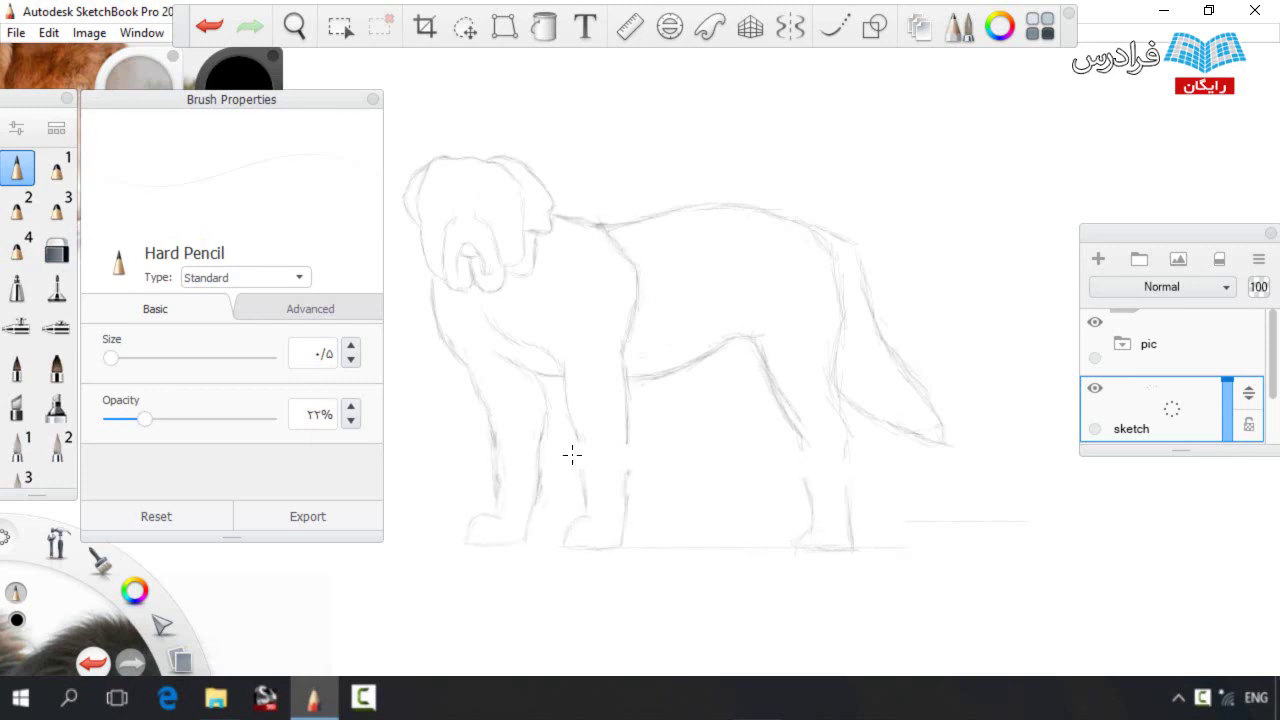
Erase the old belly line and redraw it lower between the foreleg and the hind thigh
{"action": "key", "text": "e"}
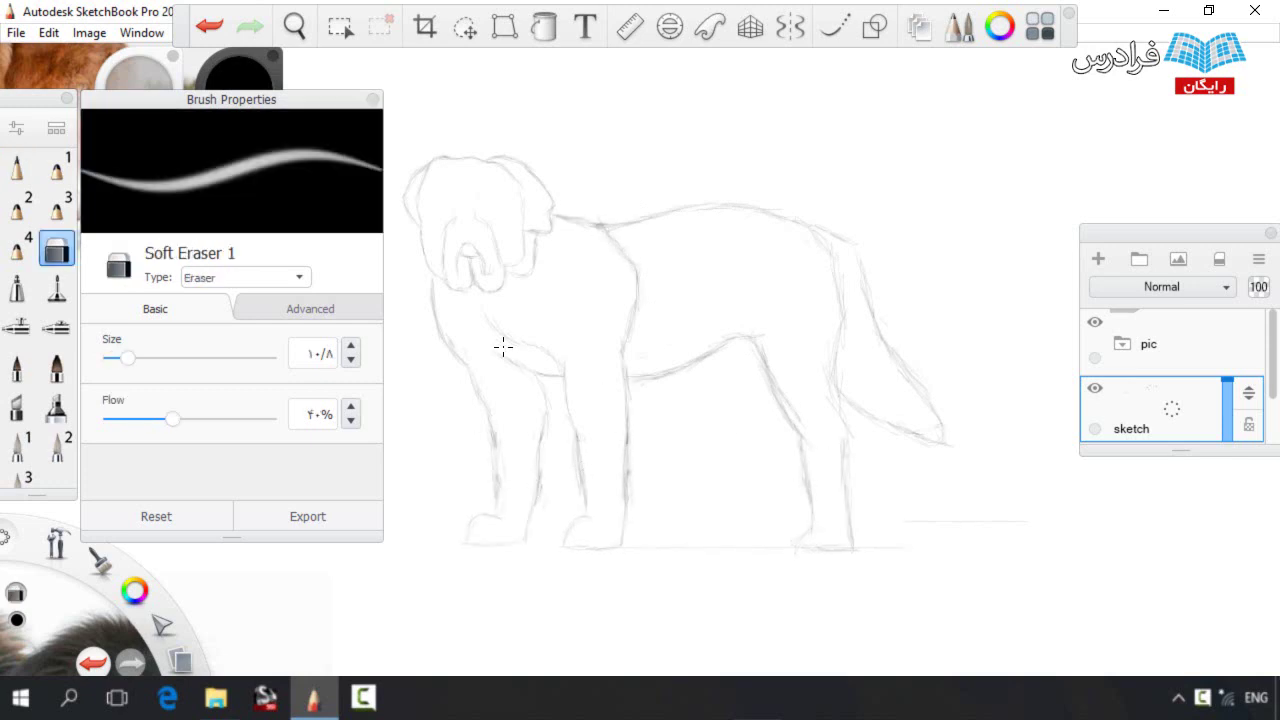
{"action": "key", "text": "e"}
{"action": "key", "text": "e"}
{"action": "key", "text": "e"}
{"action": "left_click_drag", "start_coordinate": [680, 405], "coordinate": [734, 371]}
{"action": "key", "text": "e"}
{"action": "key", "text": "e"}
Lasso the dog's head, enlarge it slightly and clear the selection
{"action": "key", "text": "l"}
{"action": "mouse_move", "coordinate": [391, 191]}
{"action": "left_mouse_down"}
{"action": "mouse_move", "coordinate": [513, 300]}
{"action": "mouse_move", "coordinate": [392, 245]}
{"action": "left_mouse_up"}
{"action": "left_click_drag", "start_coordinate": [519, 287], "coordinate": [550, 286]}
{"action": "left_click_drag", "start_coordinate": [544, 284], "coordinate": [527, 267]}
{"action": "key", "text": "ctrl+z"}
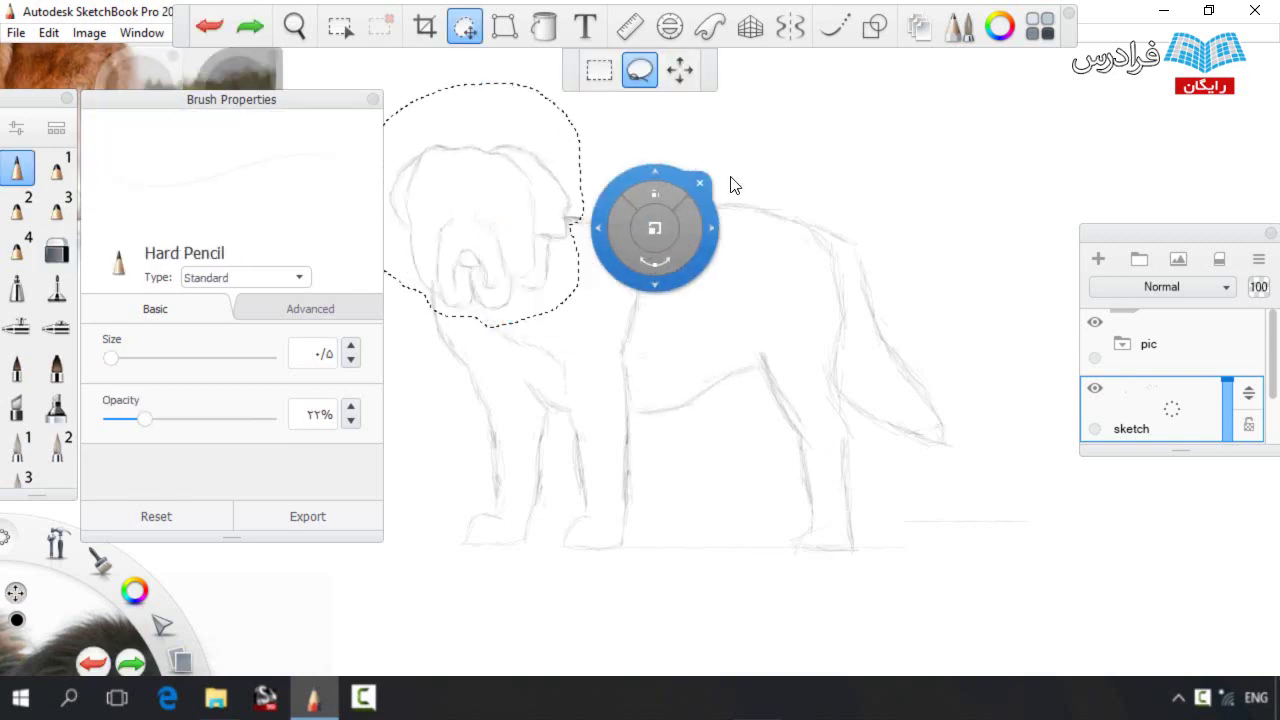
{"action": "left_click_drag", "start_coordinate": [703, 215], "coordinate": [694, 216]}
{"action": "left_click", "coordinate": [744, 171]}
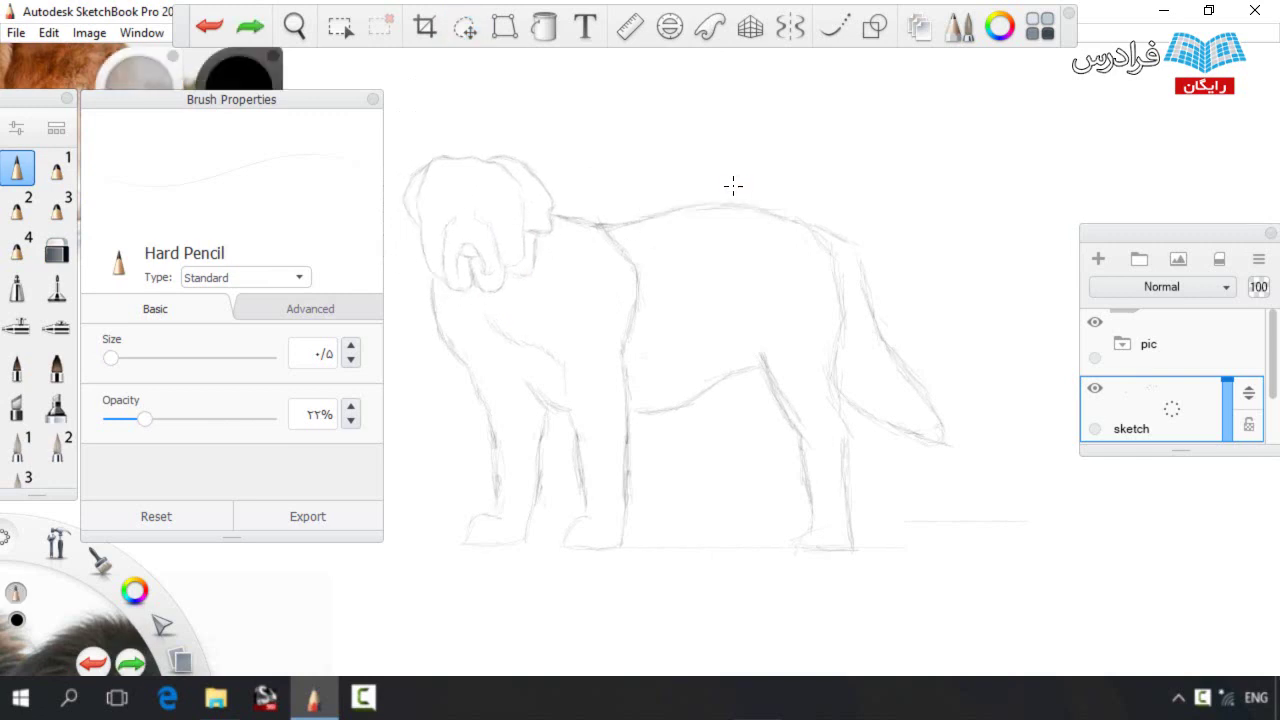
Shift the far foreleg slightly forward with a lasso selection and redraw the chest line joining it
{"action": "key", "text": "e"}
{"action": "left_click_drag", "start_coordinate": [494, 406], "coordinate": [469, 391]}
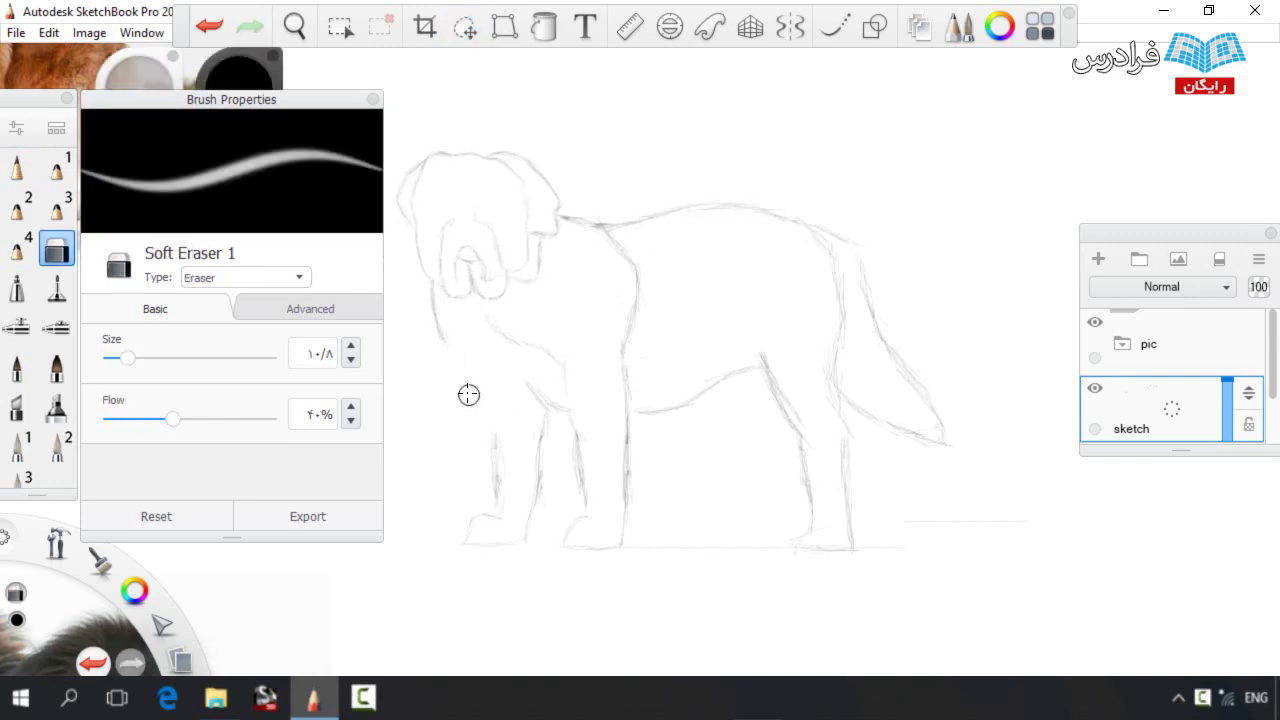
{"action": "key", "text": "e"}
{"action": "key", "text": "e"}
{"action": "left_click", "coordinate": [465, 27]}
{"action": "mouse_move", "coordinate": [468, 572]}
{"action": "left_mouse_down"}
{"action": "mouse_move", "coordinate": [521, 409]}
{"action": "mouse_move", "coordinate": [485, 567]}
{"action": "left_mouse_up"}
{"action": "left_click_drag", "start_coordinate": [471, 493], "coordinate": [457, 491]}
{"action": "left_click", "coordinate": [472, 490]}
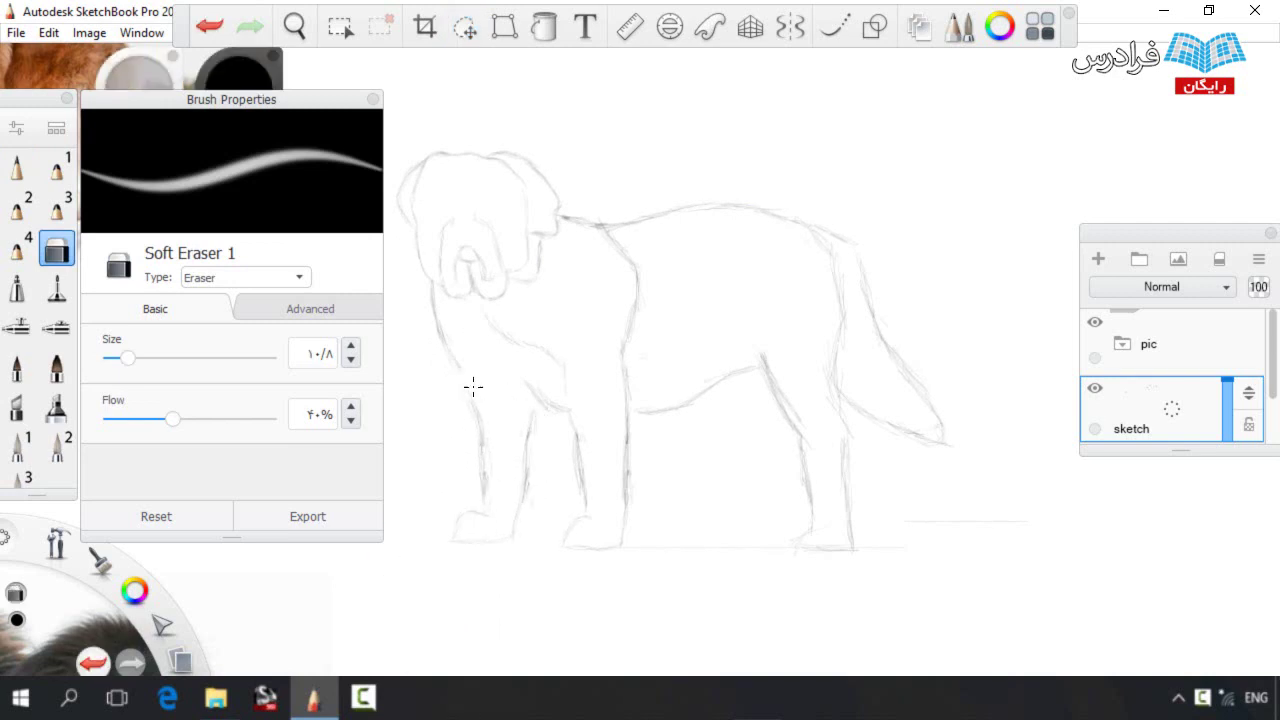
{"action": "key", "text": "e"}
{"action": "left_click_drag", "start_coordinate": [444, 343], "coordinate": [475, 400]}
Lasso the near foreleg, nudge it slightly forward and clear the selection
{"action": "key", "text": "v"}
{"action": "mouse_move", "coordinate": [557, 561]}
{"action": "left_mouse_down"}
{"action": "mouse_move", "coordinate": [541, 373]}
{"action": "mouse_move", "coordinate": [648, 255]}
{"action": "mouse_move", "coordinate": [554, 501]}
{"action": "mouse_move", "coordinate": [600, 503]}
{"action": "left_mouse_up"}
{"action": "left_click_drag", "start_coordinate": [519, 512], "coordinate": [512, 510]}
{"action": "left_click_drag", "start_coordinate": [588, 500], "coordinate": [602, 501]}
{"action": "left_click_drag", "start_coordinate": [583, 527], "coordinate": [589, 526]}
{"action": "left_click_drag", "start_coordinate": [606, 508], "coordinate": [609, 504]}
{"action": "left_click", "coordinate": [620, 501]}
Redraw the belly line from the foreleg to the thigh and reshape the front contour of the near hind leg
{"action": "key", "text": "b"}
{"action": "left_click_drag", "start_coordinate": [632, 413], "coordinate": [731, 376]}
{"action": "left_click_drag", "start_coordinate": [791, 544], "coordinate": [805, 517]}
{"action": "key", "text": "e"}
{"action": "key", "text": "b"}
{"action": "key", "text": "e"}
{"action": "mouse_move", "coordinate": [815, 446]}
{"action": "left_mouse_down"}
{"action": "mouse_move", "coordinate": [820, 506]}
{"action": "mouse_move", "coordinate": [810, 476]}
{"action": "left_mouse_up"}
{"action": "key", "text": "b"}
Erase and redraw the rear contour of the near hind leg from below the rump to the foot
{"action": "key", "text": "e"}
{"action": "left_click_drag", "start_coordinate": [845, 420], "coordinate": [851, 469]}
{"action": "key", "text": "b"}
{"action": "mouse_move", "coordinate": [848, 518]}
{"action": "left_mouse_down"}
{"action": "mouse_move", "coordinate": [837, 370]}
{"action": "mouse_move", "coordinate": [831, 425]}
{"action": "left_mouse_up"}
{"action": "key", "text": "e"}
{"action": "key", "text": "b"}
Sketch the far hind leg with its paw under the belly and clean up its contours
{"action": "mouse_move", "coordinate": [728, 428]}
{"action": "left_mouse_down"}
{"action": "mouse_move", "coordinate": [757, 534]}
{"action": "mouse_move", "coordinate": [794, 460]}
{"action": "left_mouse_up"}
{"action": "left_click_drag", "start_coordinate": [782, 516], "coordinate": [790, 462]}
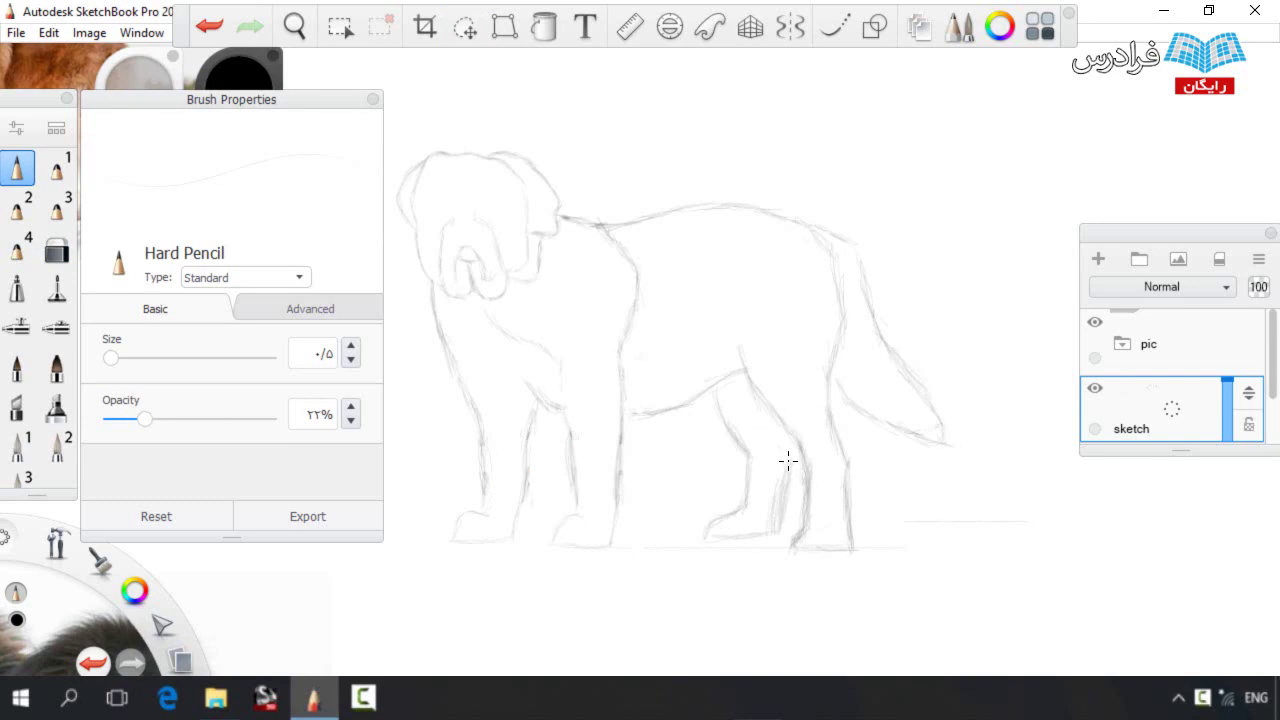
{"action": "key", "text": "e"}
{"action": "key", "text": "b"}
{"action": "mouse_move", "coordinate": [699, 399]}
{"action": "left_mouse_down"}
{"action": "mouse_move", "coordinate": [742, 456]}
{"action": "mouse_move", "coordinate": [729, 424]}
{"action": "left_mouse_up"}
{"action": "key", "text": "e"}
{"action": "key", "text": "b"}
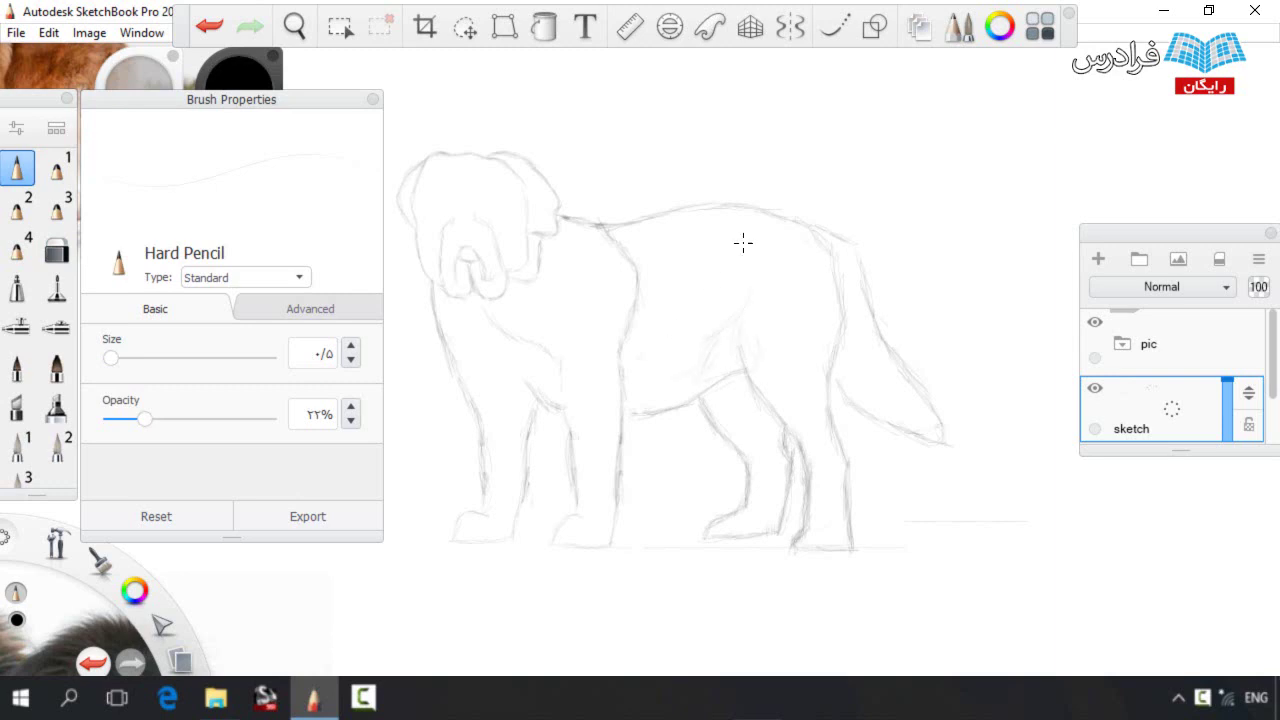
Add a curved shoulder line inside the body running from the withers into the near foreleg
{"action": "left_click_drag", "start_coordinate": [616, 340], "coordinate": [605, 262]}
{"action": "left_click_drag", "start_coordinate": [613, 312], "coordinate": [617, 350]}
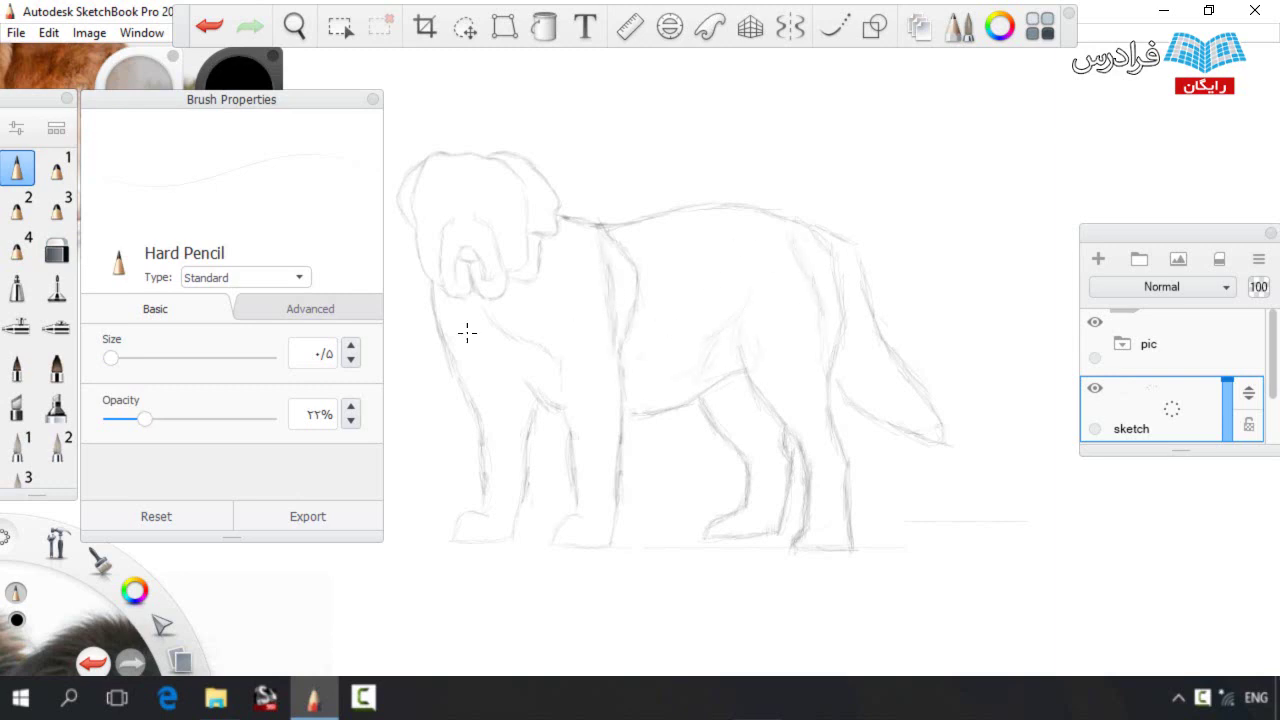
{"action": "key", "text": "e"}
{"action": "key", "text": "b"}
Lasso the whole dog sketch, adjust its size and placement beneath the St. Bernard photo and clear the selection
{"action": "key", "text": "space"}
{"action": "left_click_drag", "start_coordinate": [556, 385], "coordinate": [639, 387]}
{"action": "key", "text": "l"}
{"action": "mouse_move", "coordinate": [423, 194]}
{"action": "left_mouse_down"}
{"action": "mouse_move", "coordinate": [762, 128]}
{"action": "mouse_move", "coordinate": [974, 632]}
{"action": "mouse_move", "coordinate": [424, 200]}
{"action": "left_mouse_up"}
{"action": "key", "text": "space"}
{"action": "mouse_move", "coordinate": [610, 335]}
{"action": "left_mouse_down"}
{"action": "mouse_move", "coordinate": [549, 352]}
{"action": "mouse_move", "coordinate": [712, 358]}
{"action": "left_mouse_up"}
{"action": "mouse_move", "coordinate": [712, 358]}
{"action": "left_mouse_down"}
{"action": "mouse_move", "coordinate": [534, 428]}
{"action": "mouse_move", "coordinate": [435, 401]}
{"action": "left_mouse_up"}
{"action": "key", "text": "space"}
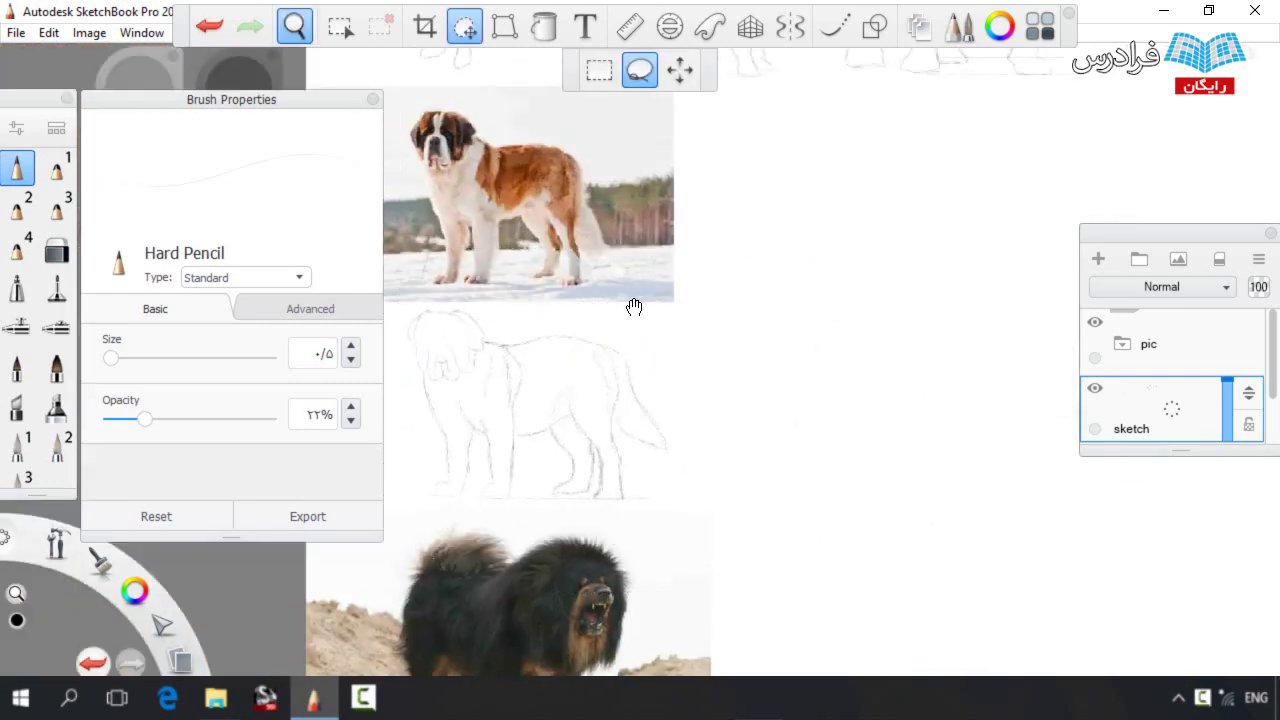
{"action": "left_click_drag", "start_coordinate": [655, 344], "coordinate": [690, 340]}
{"action": "left_click_drag", "start_coordinate": [578, 341], "coordinate": [754, 329]}
{"action": "left_click", "coordinate": [665, 363]}
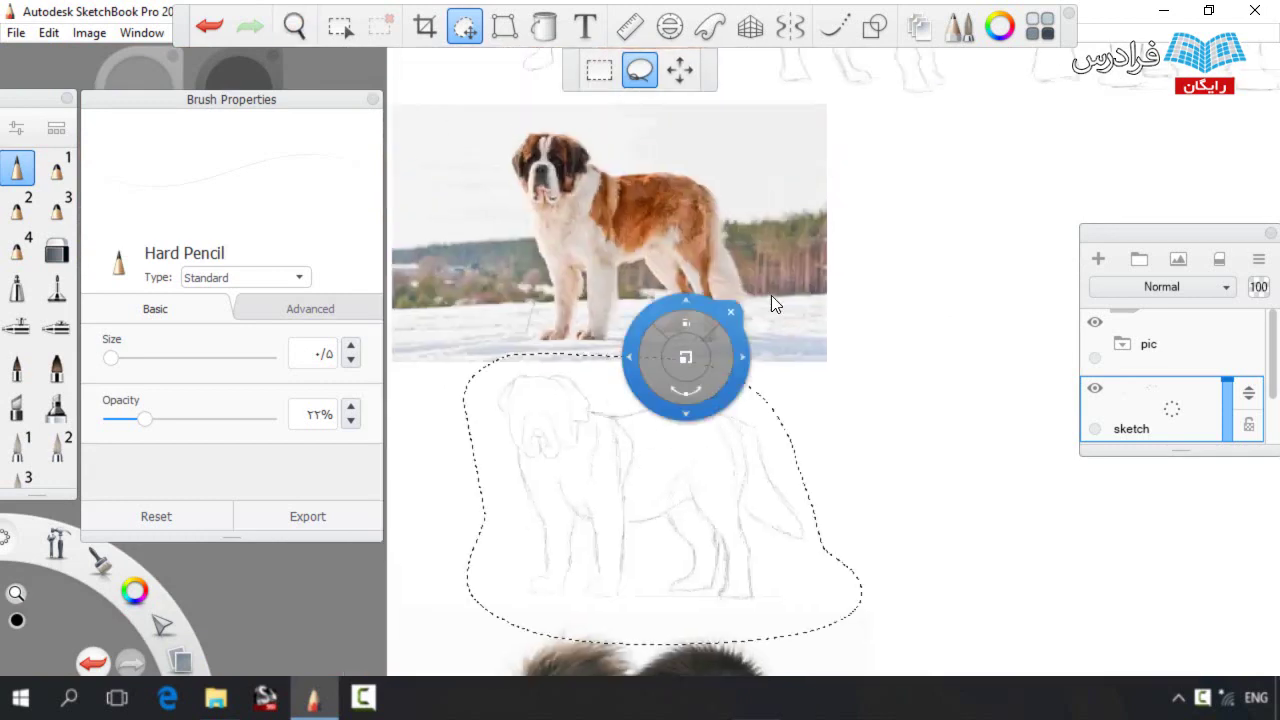
{"action": "left_click", "coordinate": [897, 292]}
{"action": "left_click", "coordinate": [941, 248]}
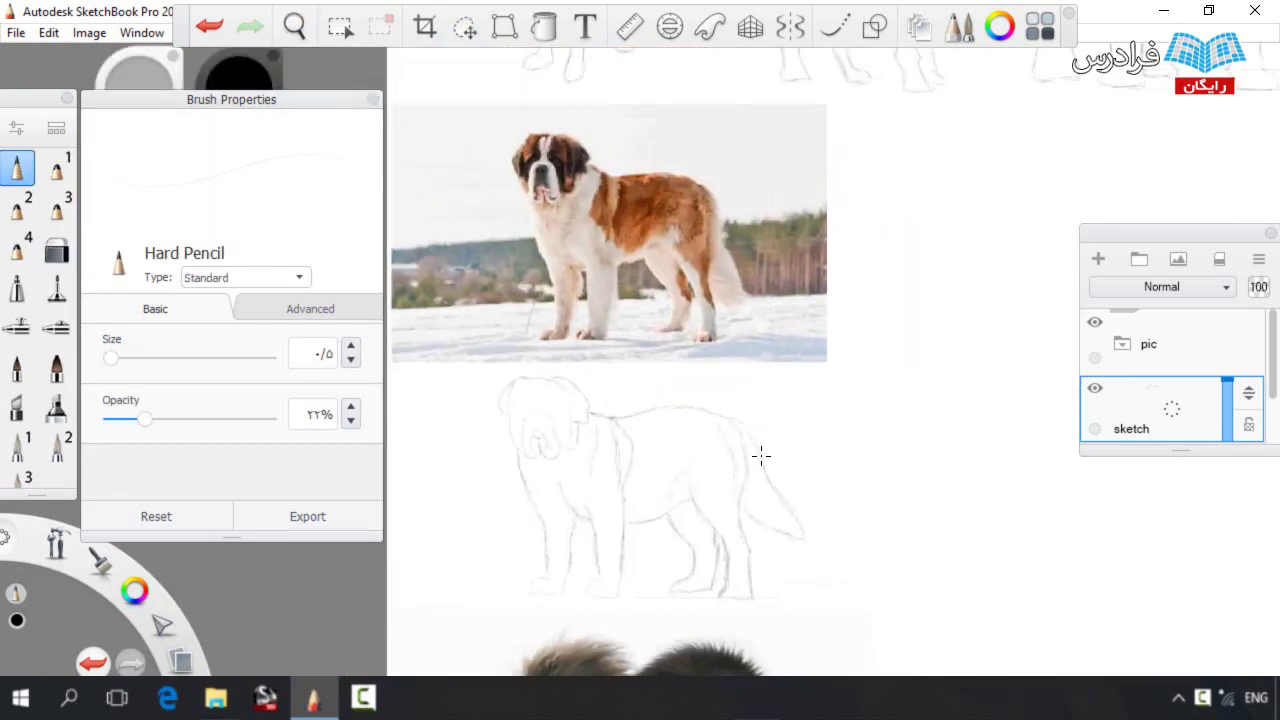
Erase and redraw the tail contours, tidying the lines between the hind leg and the tail tip
{"action": "key", "text": "e"}
{"action": "mouse_move", "coordinate": [750, 516]}
{"action": "left_mouse_down"}
{"action": "mouse_move", "coordinate": [793, 536]}
{"action": "mouse_move", "coordinate": [780, 502]}
{"action": "mouse_move", "coordinate": [781, 549]}
{"action": "left_mouse_up"}
{"action": "key", "text": "b"}
{"action": "key", "text": "e"}
{"action": "key", "text": "b"}
Retrace the paws of both forelegs along the ground line
{"action": "key", "text": "space"}
{"action": "mouse_move", "coordinate": [632, 519]}
{"action": "left_mouse_down"}
{"action": "mouse_move", "coordinate": [678, 430]}
{"action": "mouse_move", "coordinate": [652, 556]}
{"action": "mouse_move", "coordinate": [604, 554]}
{"action": "left_mouse_up"}
{"action": "mouse_move", "coordinate": [604, 542]}
{"action": "left_mouse_down"}
{"action": "mouse_move", "coordinate": [636, 528]}
{"action": "mouse_move", "coordinate": [561, 547]}
{"action": "left_mouse_up"}
{"action": "left_click_drag", "start_coordinate": [558, 552], "coordinate": [502, 555]}
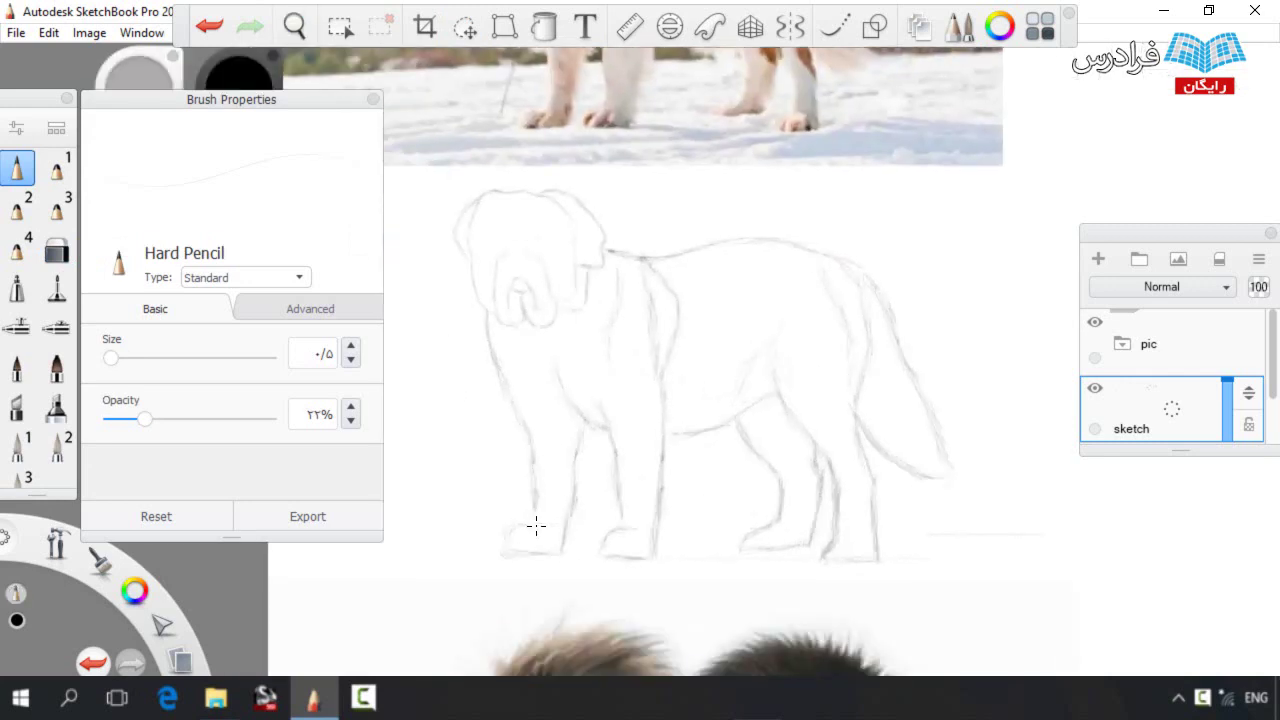
Erase and redraw the St. Bernard's front contour where the chest runs into the foreleg
{"action": "key", "text": "space"}
{"action": "mouse_move", "coordinate": [640, 293]}
{"action": "left_mouse_down"}
{"action": "mouse_move", "coordinate": [683, 491]}
{"action": "mouse_move", "coordinate": [697, 430]}
{"action": "left_mouse_up"}
{"action": "key", "text": "e"}
{"action": "left_click_drag", "start_coordinate": [569, 529], "coordinate": [586, 568]}
{"action": "key", "text": "space"}
{"action": "left_click_drag", "start_coordinate": [645, 328], "coordinate": [651, 389]}
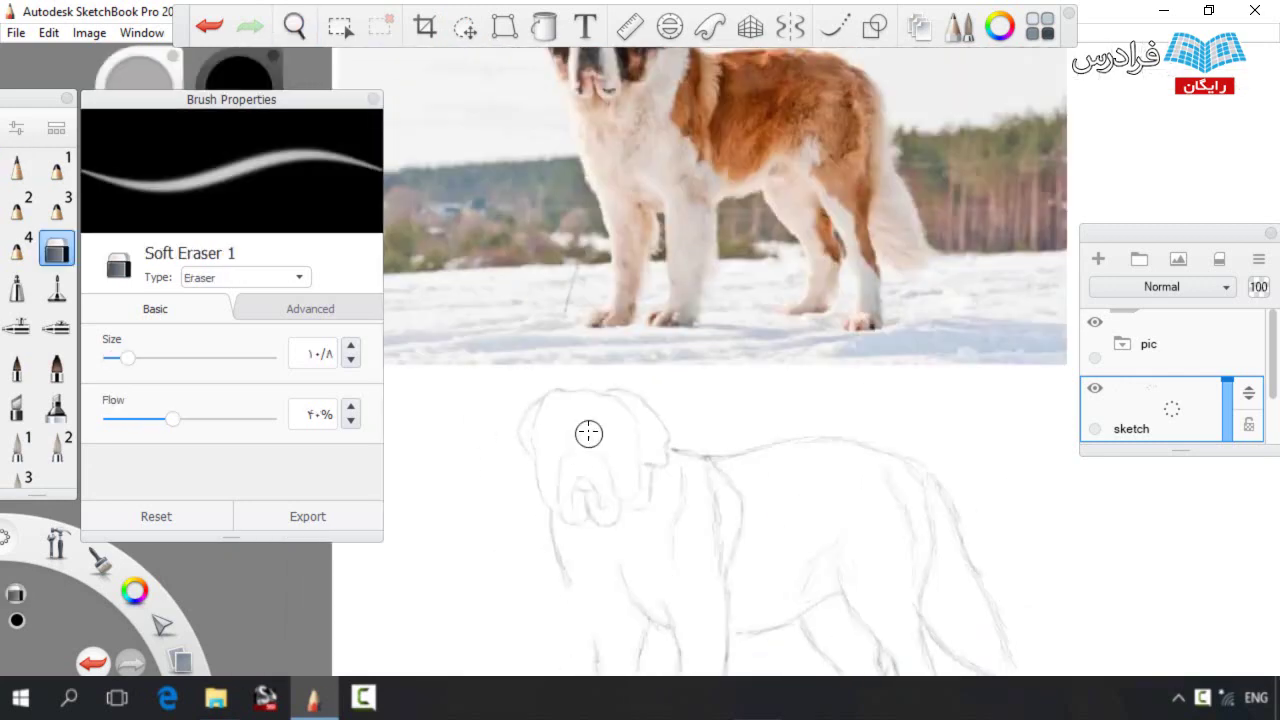
{"action": "key", "text": "b"}
{"action": "left_click_drag", "start_coordinate": [557, 543], "coordinate": [591, 620]}
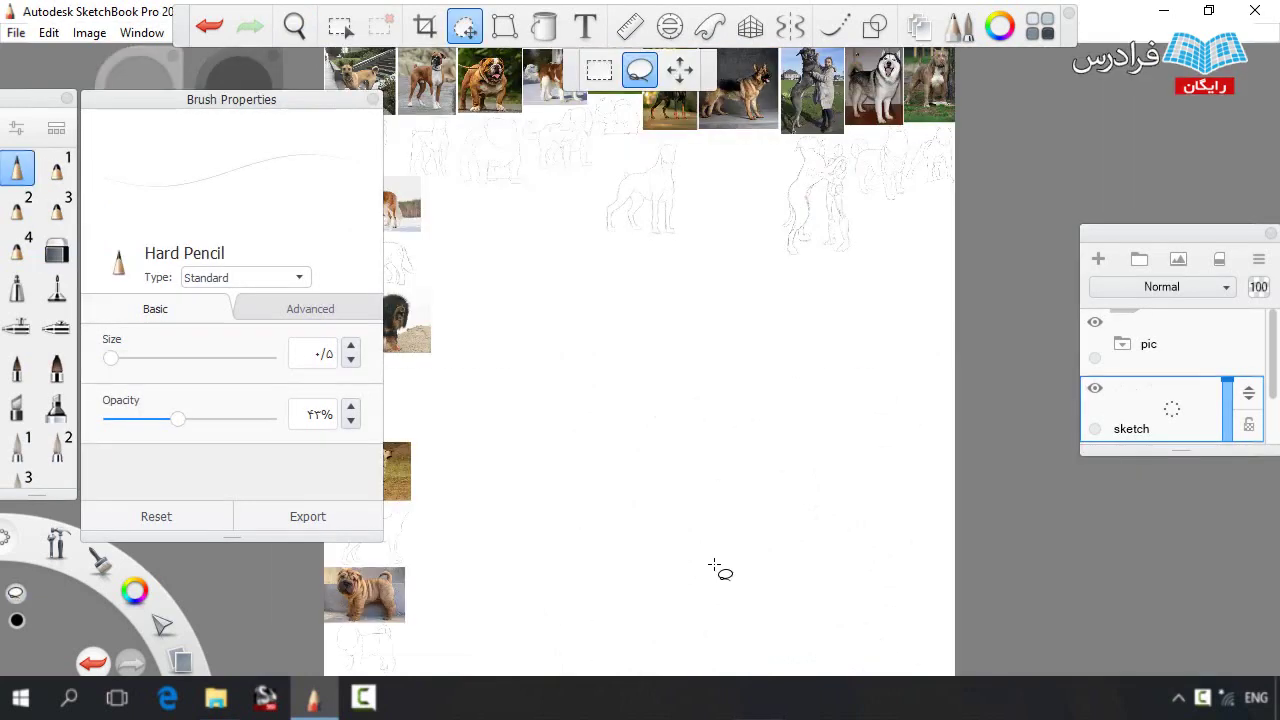
Set the pencil opacity to 20% and start the long-haired dog on blank canvas with an arched head and mane contour
{"action": "left_click_drag", "start_coordinate": [178, 419], "coordinate": [143, 424]}
{"action": "key", "text": "space"}
{"action": "mouse_move", "coordinate": [540, 385]}
{"action": "left_mouse_down"}
{"action": "mouse_move", "coordinate": [543, 346]}
{"action": "mouse_move", "coordinate": [677, 350]}
{"action": "mouse_move", "coordinate": [715, 402]}
{"action": "left_mouse_up"}
{"action": "left_click_drag", "start_coordinate": [738, 297], "coordinate": [829, 280]}
{"action": "key", "text": "ctrl+z"}
{"action": "key", "text": "space"}
{"action": "left_click_drag", "start_coordinate": [650, 325], "coordinate": [534, 323]}
{"action": "left_click_drag", "start_coordinate": [735, 285], "coordinate": [826, 303]}
{"action": "key", "text": "ctrl+z"}
{"action": "left_click_drag", "start_coordinate": [912, 189], "coordinate": [784, 182]}
{"action": "key", "text": "space"}
{"action": "left_click_drag", "start_coordinate": [883, 241], "coordinate": [814, 267]}
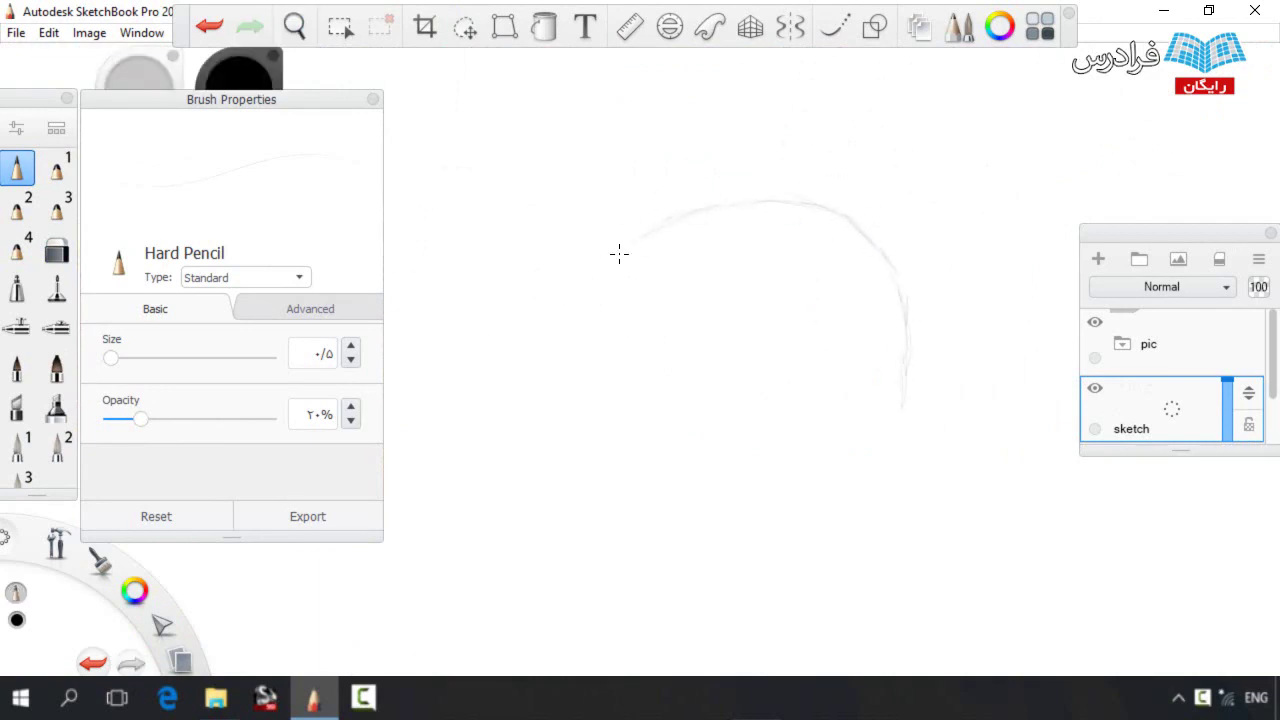
Extend the mane contour down the front of the head and sketch the ragged lower edge of the mane
{"action": "left_click_drag", "start_coordinate": [569, 307], "coordinate": [518, 335]}
{"action": "key", "text": "space"}
{"action": "left_click_drag", "start_coordinate": [834, 354], "coordinate": [876, 261]}
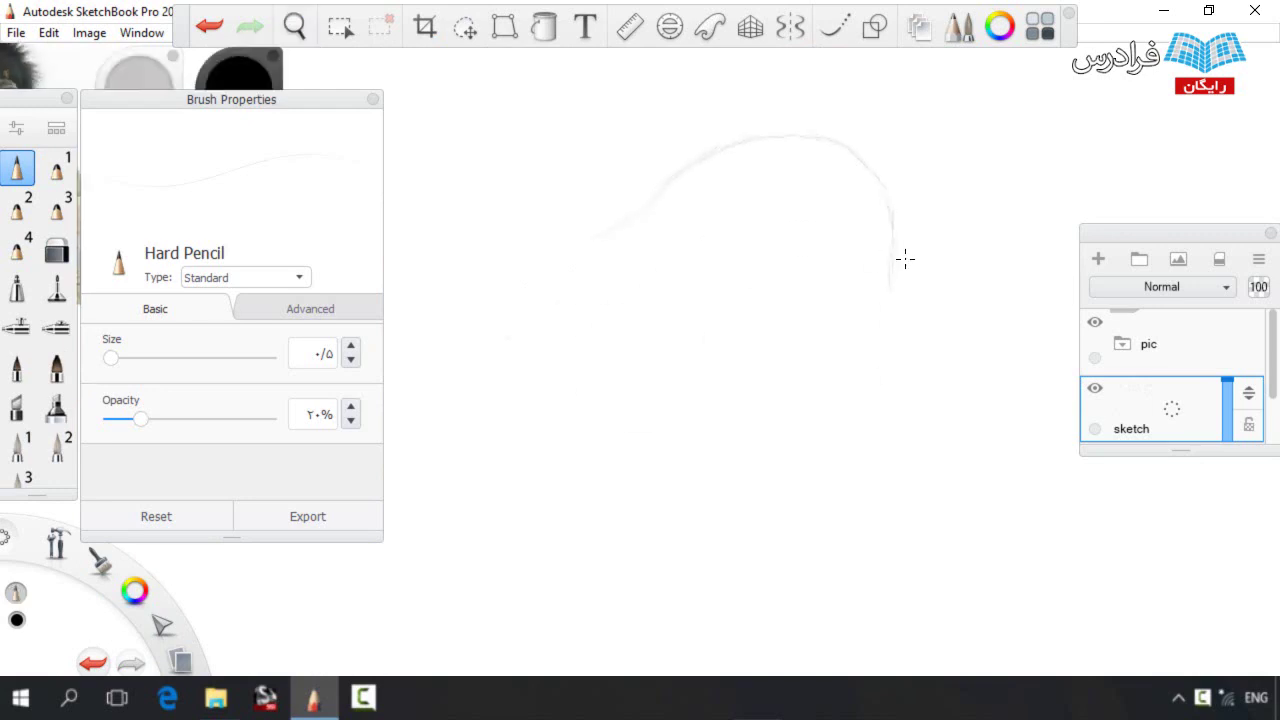
{"action": "left_click_drag", "start_coordinate": [869, 391], "coordinate": [817, 400]}
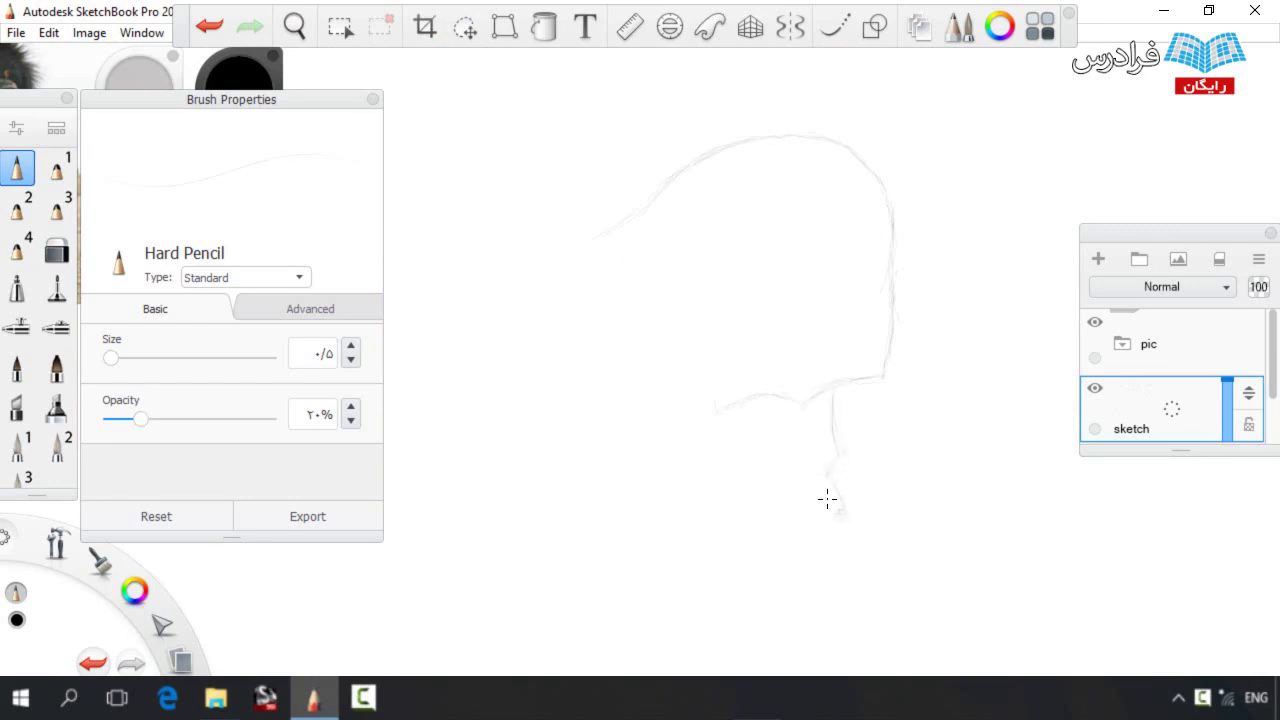
Sketch the forward foreleg below the mane with shaggy fur edges and its outstretched paw
{"action": "left_click_drag", "start_coordinate": [739, 427], "coordinate": [746, 492]}
{"action": "mouse_move", "coordinate": [885, 559]}
{"action": "left_mouse_down"}
{"action": "mouse_move", "coordinate": [889, 574]}
{"action": "mouse_move", "coordinate": [877, 557]}
{"action": "mouse_move", "coordinate": [747, 534]}
{"action": "left_mouse_up"}
{"action": "left_click_drag", "start_coordinate": [836, 522], "coordinate": [817, 500]}
Lasso the upper contour of the head and mane and shift it slightly upward
{"action": "left_click_drag", "start_coordinate": [842, 391], "coordinate": [927, 422]}
{"action": "left_click", "coordinate": [465, 26]}
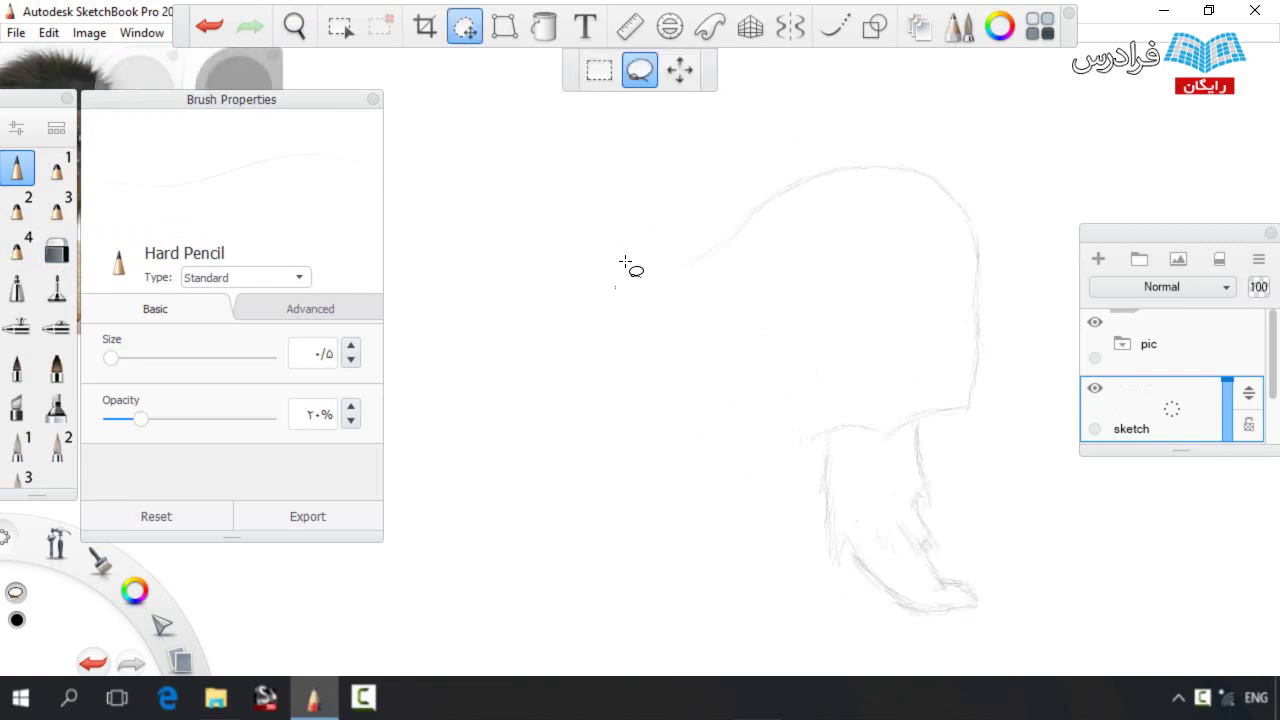
{"action": "left_click_drag", "start_coordinate": [620, 301], "coordinate": [591, 366]}
{"action": "left_click_drag", "start_coordinate": [746, 298], "coordinate": [754, 264]}
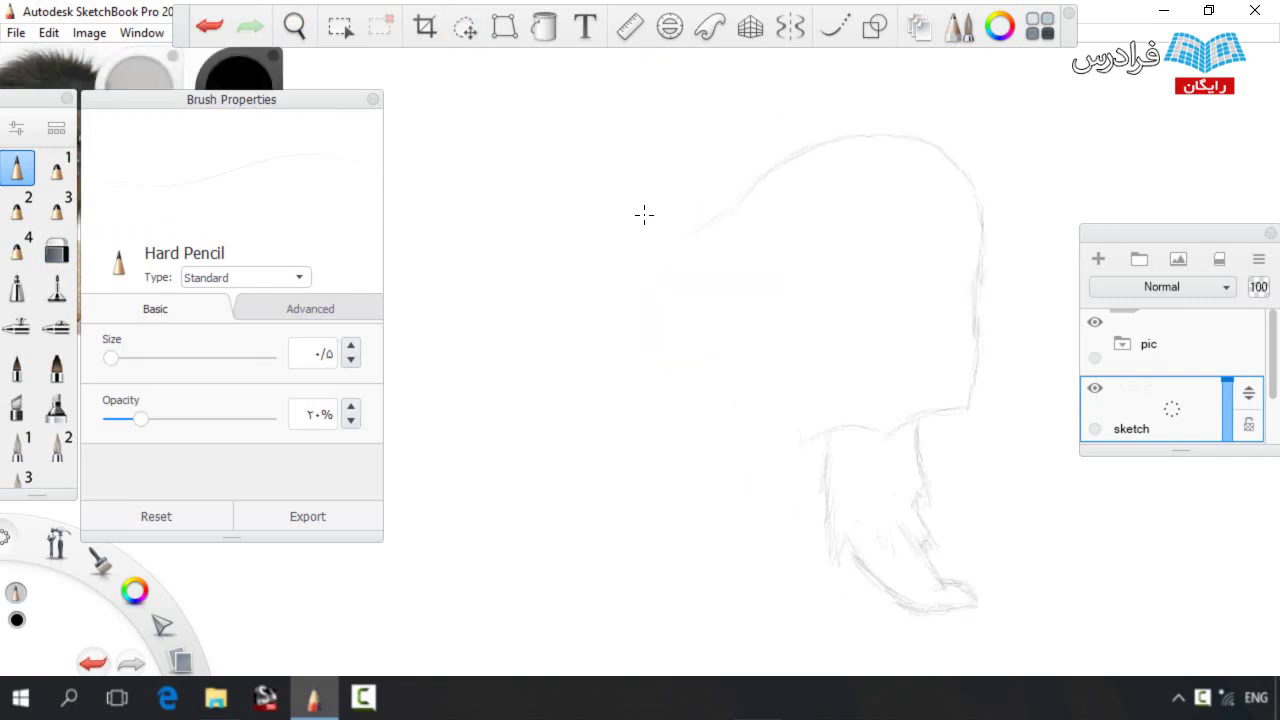
Erase and redraw the arched upper contour of the mane, smoothing its slope down to the back
{"action": "key", "text": "e"}
{"action": "mouse_move", "coordinate": [892, 136]}
{"action": "left_mouse_down"}
{"action": "mouse_move", "coordinate": [768, 175]}
{"action": "mouse_move", "coordinate": [887, 127]}
{"action": "mouse_move", "coordinate": [814, 136]}
{"action": "mouse_move", "coordinate": [828, 131]}
{"action": "mouse_move", "coordinate": [730, 198]}
{"action": "mouse_move", "coordinate": [771, 143]}
{"action": "mouse_move", "coordinate": [782, 172]}
{"action": "mouse_move", "coordinate": [799, 148]}
{"action": "mouse_move", "coordinate": [743, 186]}
{"action": "left_mouse_up"}
{"action": "key", "text": "e"}
{"action": "key", "text": "e"}
{"action": "key", "text": "e"}
{"action": "key", "text": "e"}
{"action": "left_click_drag", "start_coordinate": [700, 231], "coordinate": [643, 250]}
{"action": "key", "text": "e"}
{"action": "mouse_move", "coordinate": [640, 245]}
{"action": "left_mouse_down"}
{"action": "mouse_move", "coordinate": [704, 217]}
{"action": "mouse_move", "coordinate": [636, 218]}
{"action": "left_mouse_up"}
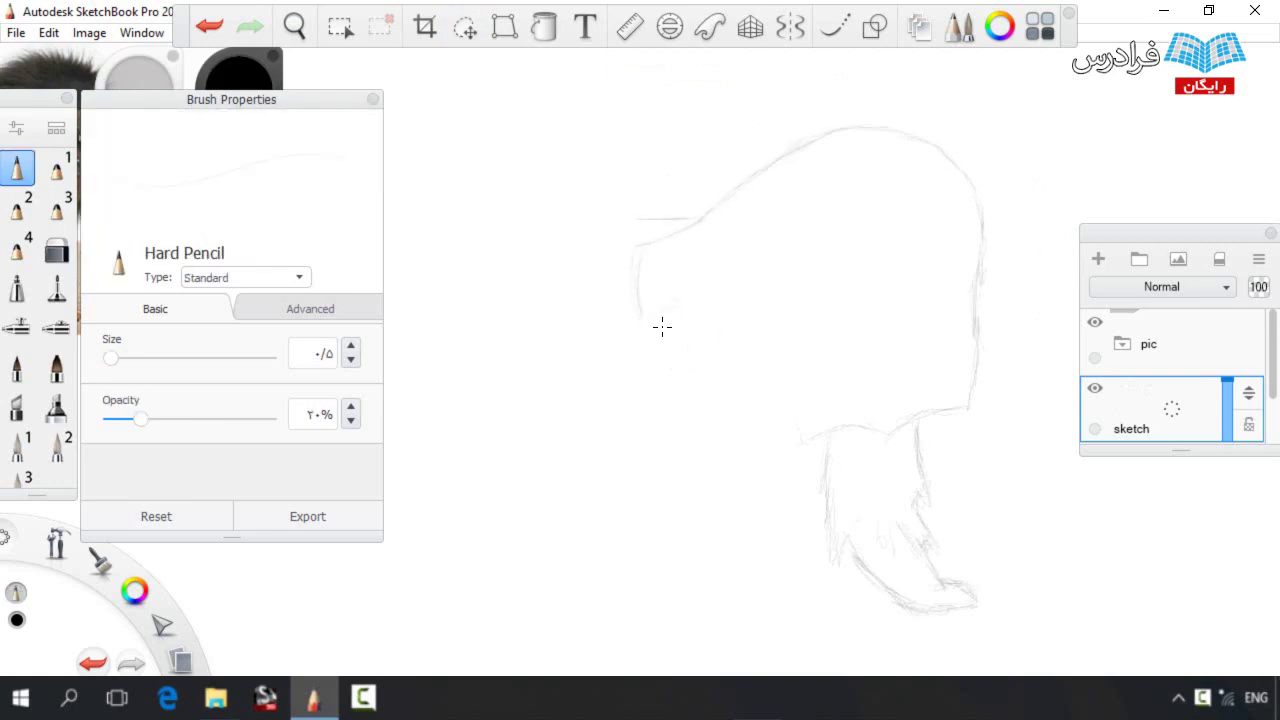
Draw the mane's jagged rear edge and the near foreleg with its paw on the ground line
{"action": "left_click_drag", "start_coordinate": [826, 436], "coordinate": [813, 466]}
{"action": "left_click_drag", "start_coordinate": [751, 427], "coordinate": [740, 373]}
{"action": "left_click_drag", "start_coordinate": [677, 478], "coordinate": [683, 510]}
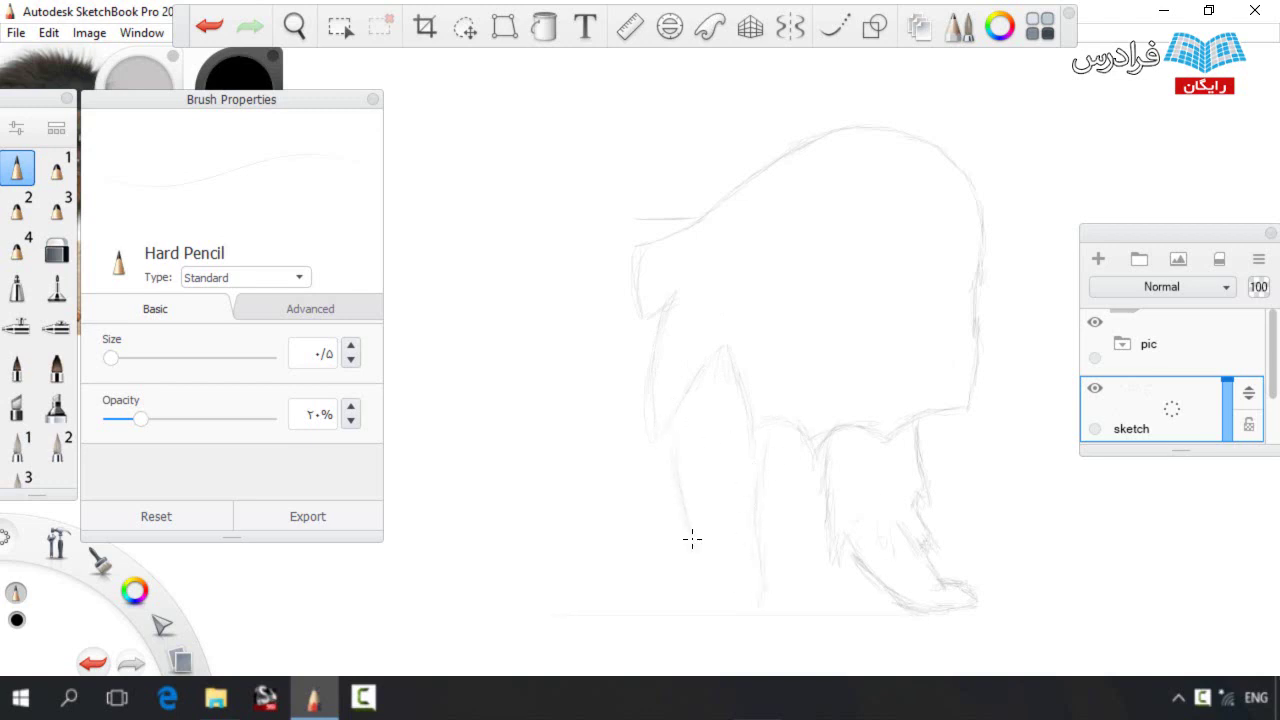
{"action": "left_click_drag", "start_coordinate": [690, 602], "coordinate": [700, 562]}
{"action": "left_click_drag", "start_coordinate": [766, 492], "coordinate": [822, 491]}
Add short fur strokes along the rear edge of the mane above the near foreleg
{"action": "key", "text": "space"}
{"action": "left_click_drag", "start_coordinate": [866, 377], "coordinate": [907, 427]}
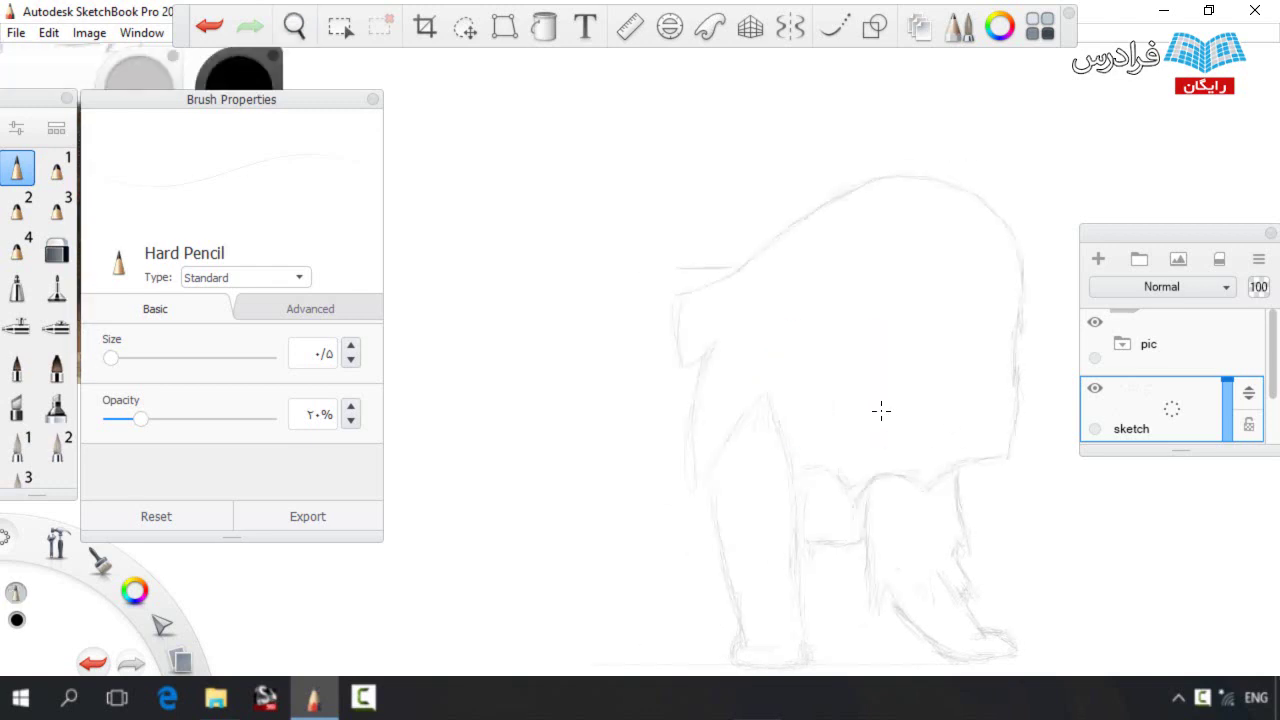
{"action": "key", "text": "s"}
{"action": "left_click_drag", "start_coordinate": [703, 446], "coordinate": [694, 488]}
{"action": "key", "text": "s"}
{"action": "left_click_drag", "start_coordinate": [715, 449], "coordinate": [703, 529]}
Draw the back line from the base of the mane to the rump
{"action": "mouse_move", "coordinate": [669, 481]}
{"action": "left_mouse_down"}
{"action": "mouse_move", "coordinate": [688, 403]}
{"action": "mouse_move", "coordinate": [794, 377]}
{"action": "left_mouse_up"}
{"action": "scroll", "coordinate": [745, 348], "scroll_direction": "down", "scroll_amount": 2}
{"action": "key", "text": "space"}
{"action": "mouse_move", "coordinate": [831, 297]}
{"action": "left_mouse_down"}
{"action": "mouse_move", "coordinate": [752, 282]}
{"action": "mouse_move", "coordinate": [678, 290]}
{"action": "left_mouse_up"}
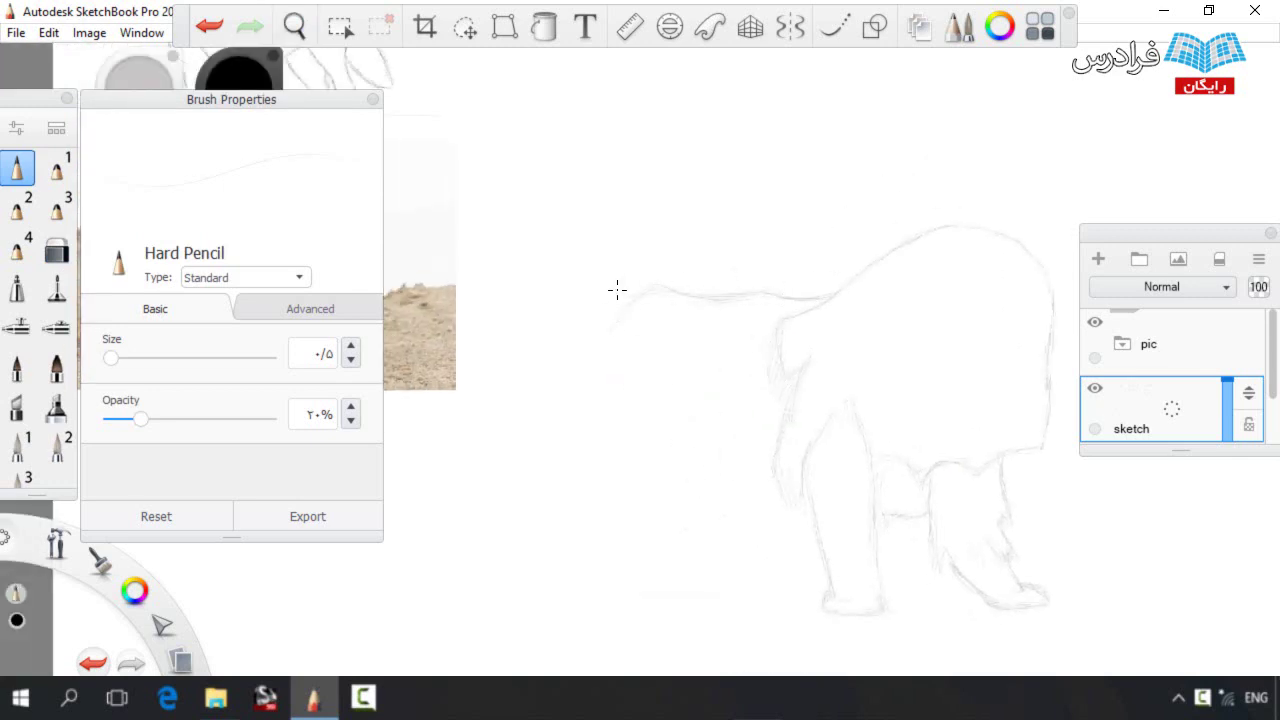
Sketch the bushy tail curled over the back, erasing with a larger eraser and refining its contour
{"action": "left_click_drag", "start_coordinate": [647, 222], "coordinate": [757, 201]}
{"action": "key", "text": "e"}
{"action": "key", "text": "]"}
{"action": "key", "text": "]"}
{"action": "left_click_drag", "start_coordinate": [645, 275], "coordinate": [695, 207]}
{"action": "key", "text": "e"}
{"action": "scroll", "coordinate": [760, 283], "scroll_direction": "down", "scroll_amount": 3}
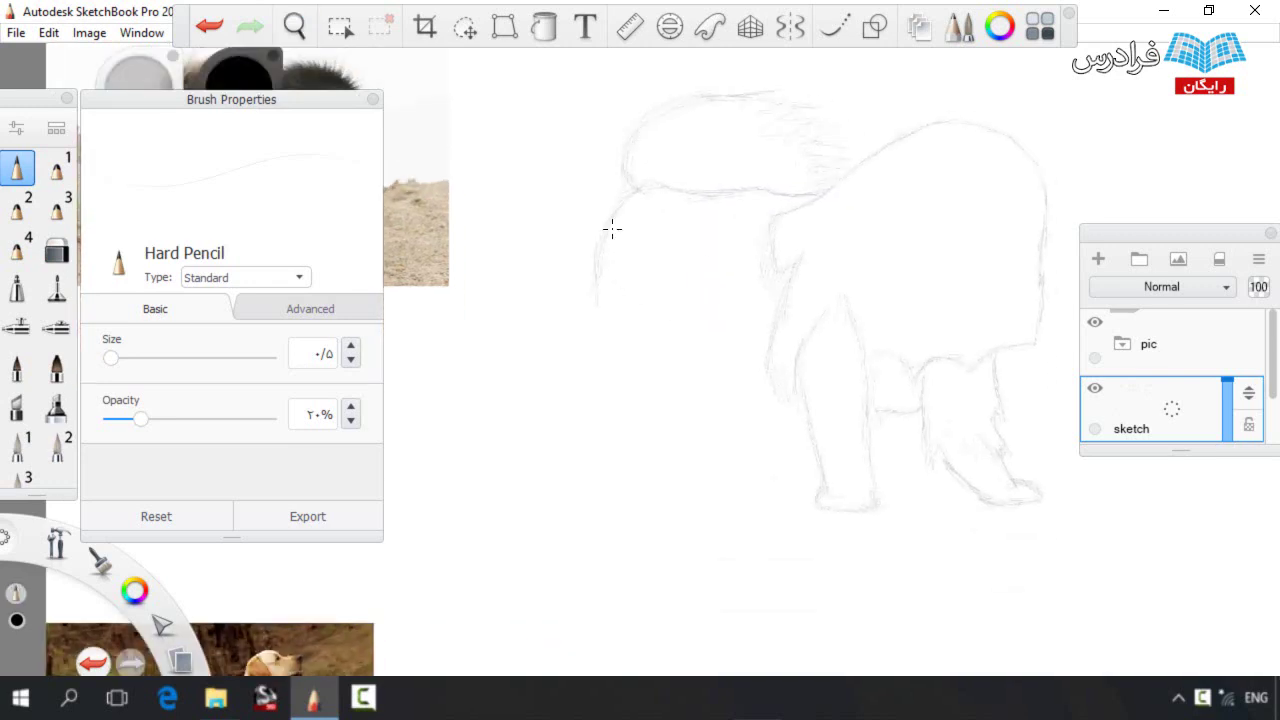
Draw the rump, the near hind leg with its paw, the curved flank line and the shaggy belly edge
{"action": "mouse_move", "coordinate": [608, 356]}
{"action": "left_mouse_down"}
{"action": "mouse_move", "coordinate": [735, 395]}
{"action": "mouse_move", "coordinate": [772, 498]}
{"action": "mouse_move", "coordinate": [572, 455]}
{"action": "mouse_move", "coordinate": [615, 372]}
{"action": "mouse_move", "coordinate": [584, 438]}
{"action": "left_mouse_up"}
{"action": "left_click_drag", "start_coordinate": [624, 481], "coordinate": [633, 438]}
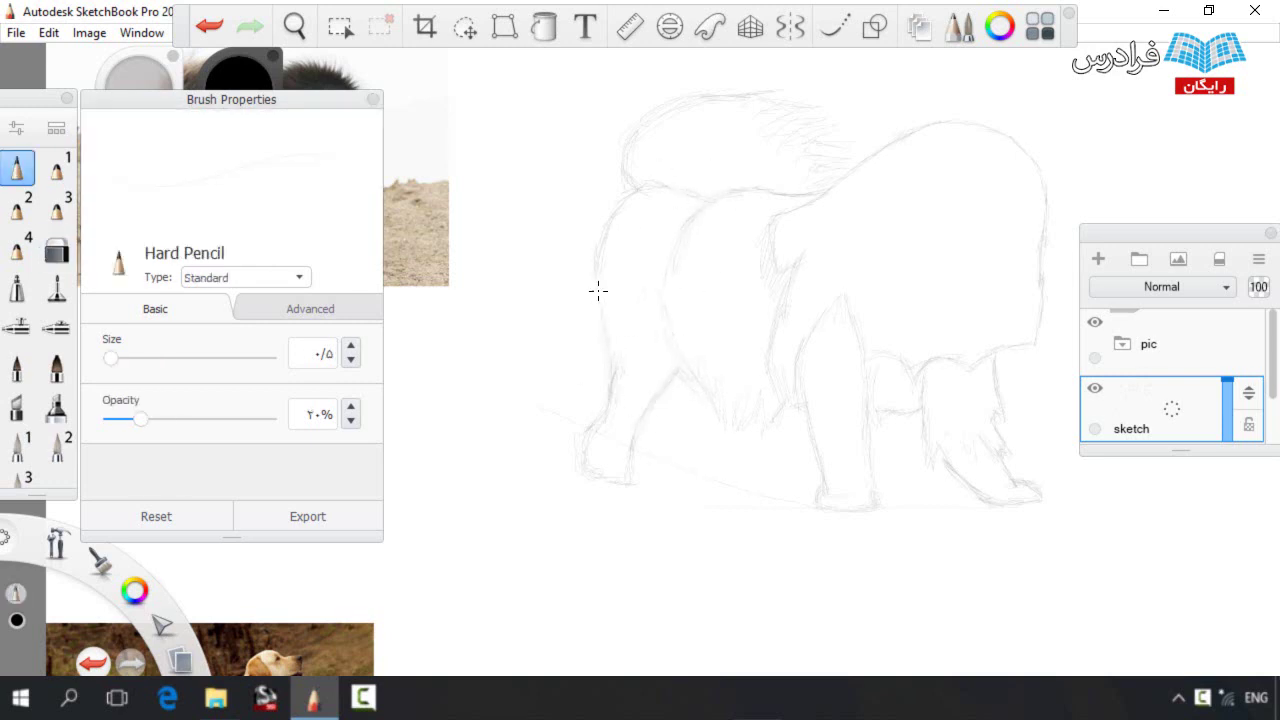
{"action": "left_click_drag", "start_coordinate": [707, 403], "coordinate": [635, 321]}
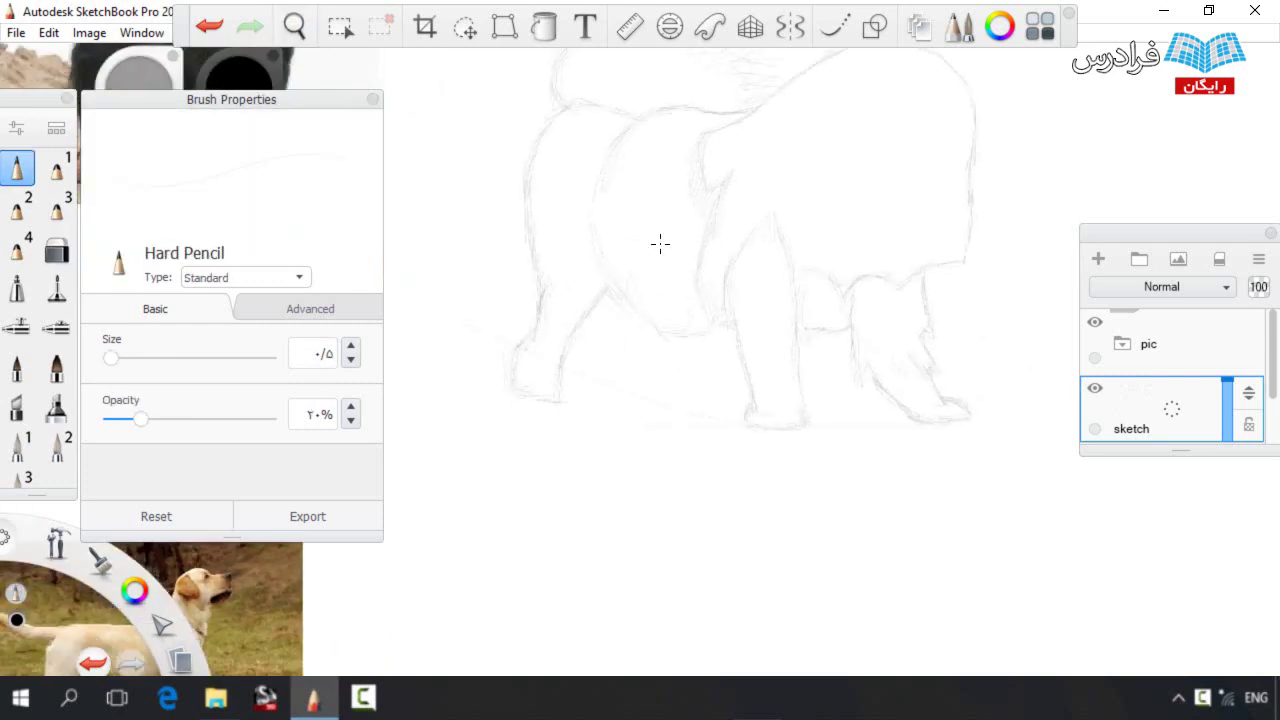
{"action": "left_click_drag", "start_coordinate": [660, 362], "coordinate": [674, 394]}
{"action": "key", "text": "e"}
{"action": "left_click_drag", "start_coordinate": [657, 320], "coordinate": [671, 388]}
Lasso the lower legs, move them down to lengthen the legs and clear the selection
{"action": "key", "text": "l"}
{"action": "mouse_move", "coordinate": [480, 455]}
{"action": "left_mouse_down"}
{"action": "mouse_move", "coordinate": [563, 338]}
{"action": "mouse_move", "coordinate": [744, 539]}
{"action": "left_mouse_up"}
{"action": "key", "text": "v"}
{"action": "left_click_drag", "start_coordinate": [630, 405], "coordinate": [631, 426]}
{"action": "key", "text": "ctrl+d"}
Rejoin the lengthened leg contours and sketch the far hind leg behind the near foreleg, erasing stray lines
{"action": "left_click_drag", "start_coordinate": [751, 406], "coordinate": [742, 345]}
{"action": "mouse_move", "coordinate": [545, 310]}
{"action": "left_mouse_down"}
{"action": "mouse_move", "coordinate": [531, 350]}
{"action": "mouse_move", "coordinate": [581, 322]}
{"action": "left_mouse_up"}
{"action": "left_click_drag", "start_coordinate": [716, 322], "coordinate": [717, 381]}
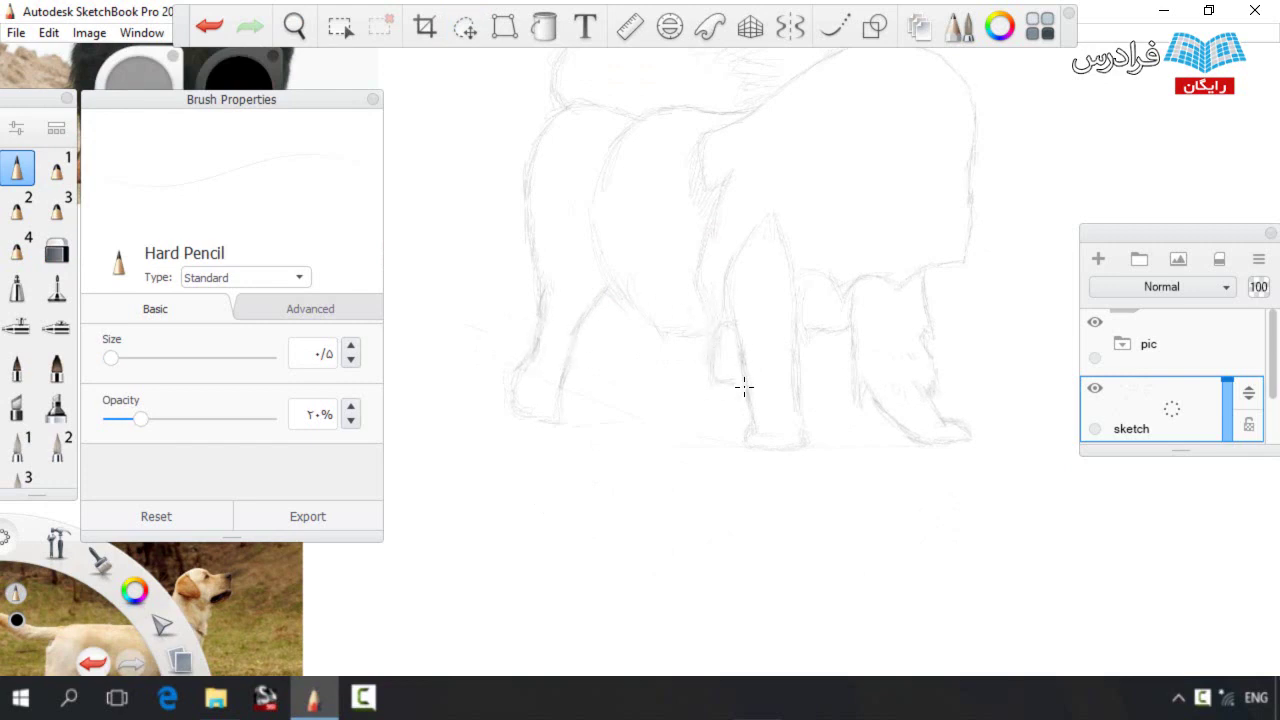
{"action": "left_click_drag", "start_coordinate": [667, 343], "coordinate": [663, 377]}
{"action": "mouse_move", "coordinate": [667, 333]}
{"action": "left_mouse_down"}
{"action": "mouse_move", "coordinate": [649, 383]}
{"action": "mouse_move", "coordinate": [668, 408]}
{"action": "mouse_move", "coordinate": [710, 419]}
{"action": "mouse_move", "coordinate": [746, 398]}
{"action": "left_mouse_up"}
{"action": "key", "text": "e"}
{"action": "key", "text": "e"}
{"action": "left_click_drag", "start_coordinate": [729, 336], "coordinate": [733, 380]}
{"action": "left_click_drag", "start_coordinate": [580, 348], "coordinate": [563, 400]}
Lasso the front paws, shift them into a lower position and redraw the foreleg lines that join them
{"action": "key", "text": "l"}
{"action": "mouse_move", "coordinate": [737, 474]}
{"action": "left_mouse_down"}
{"action": "mouse_move", "coordinate": [1011, 434]}
{"action": "mouse_move", "coordinate": [733, 476]}
{"action": "left_mouse_up"}
{"action": "left_click", "coordinate": [703, 443]}
{"action": "mouse_move", "coordinate": [878, 470]}
{"action": "left_mouse_down"}
{"action": "mouse_move", "coordinate": [960, 495]}
{"action": "mouse_move", "coordinate": [931, 459]}
{"action": "left_mouse_up"}
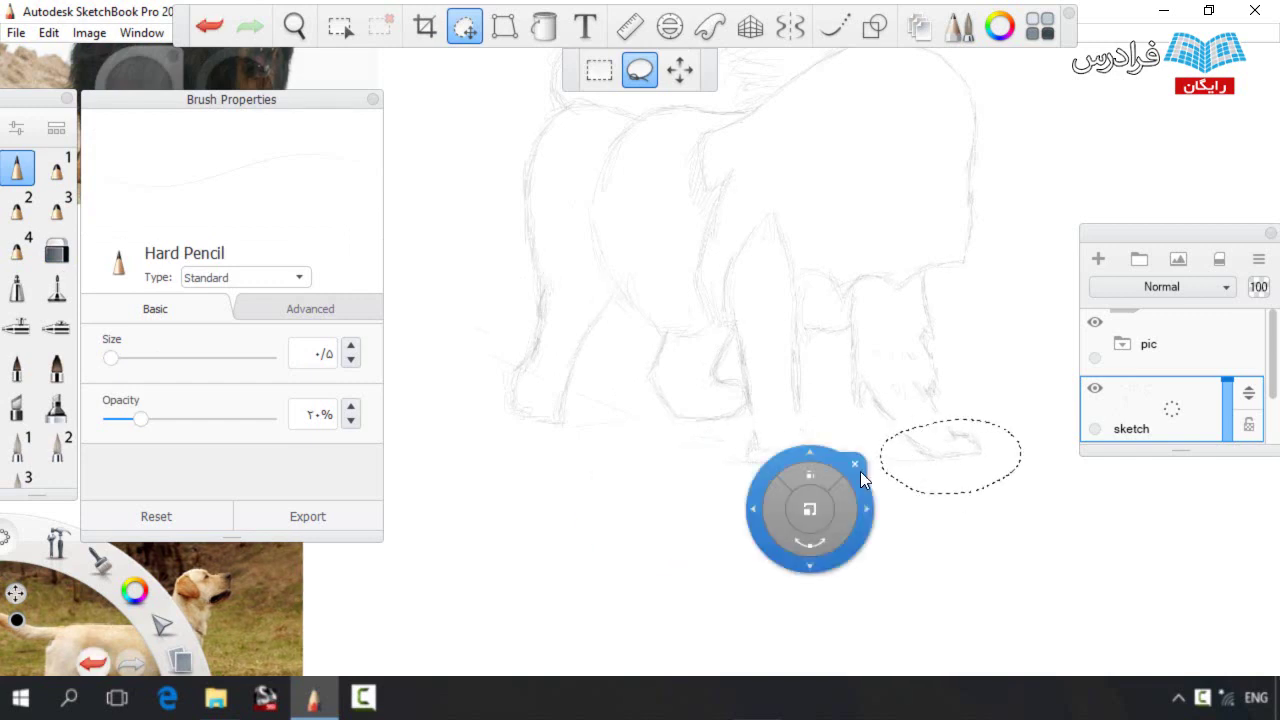
{"action": "left_click", "coordinate": [857, 466]}
{"action": "key", "text": "Escape"}
{"action": "left_click_drag", "start_coordinate": [748, 404], "coordinate": [755, 441]}
{"action": "left_click_drag", "start_coordinate": [798, 398], "coordinate": [804, 447]}
{"action": "left_click_drag", "start_coordinate": [876, 407], "coordinate": [916, 446]}
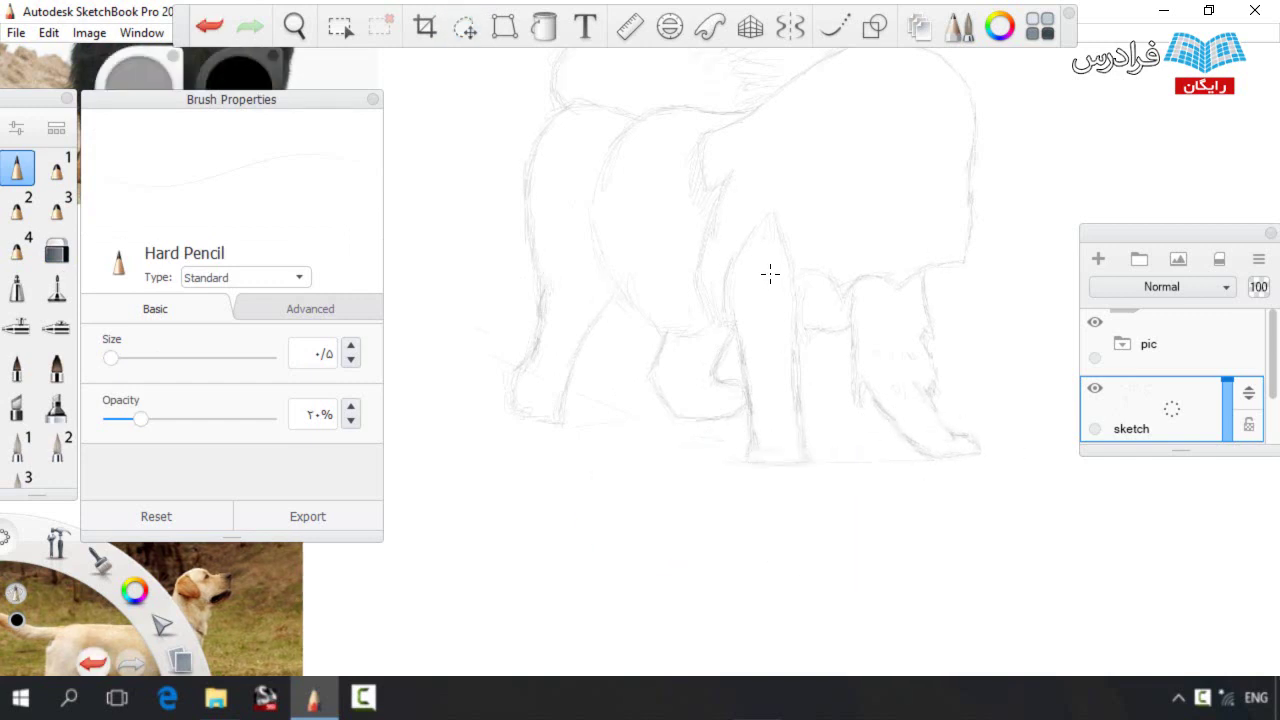
Lasso the near hind paw, adjust its position and retrace the lower leg line into it
{"action": "key", "text": "l"}
{"action": "mouse_move", "coordinate": [516, 430]}
{"action": "left_mouse_down"}
{"action": "mouse_move", "coordinate": [505, 403]}
{"action": "mouse_move", "coordinate": [514, 430]}
{"action": "left_mouse_up"}
{"action": "left_click_drag", "start_coordinate": [474, 507], "coordinate": [484, 500]}
{"action": "left_click_drag", "start_coordinate": [490, 488], "coordinate": [508, 496]}
{"action": "left_click", "coordinate": [530, 407]}
{"action": "key", "text": "Escape"}
{"action": "left_click_drag", "start_coordinate": [518, 372], "coordinate": [511, 414]}
Lasso the far hind paw, adjust its position and redraw the leg lines around it
{"action": "key", "text": "l"}
{"action": "mouse_move", "coordinate": [665, 445]}
{"action": "left_mouse_down"}
{"action": "mouse_move", "coordinate": [709, 391]}
{"action": "mouse_move", "coordinate": [626, 480]}
{"action": "left_mouse_up"}
{"action": "left_click", "coordinate": [680, 415]}
{"action": "key", "text": "Escape"}
{"action": "left_click_drag", "start_coordinate": [663, 405], "coordinate": [679, 422]}
{"action": "left_click_drag", "start_coordinate": [713, 378], "coordinate": [740, 396]}
Lasso the head and mane, enlarge them slightly and retrace the top of the forward foreleg
{"action": "key", "text": "space"}
{"action": "left_click_drag", "start_coordinate": [646, 262], "coordinate": [646, 381]}
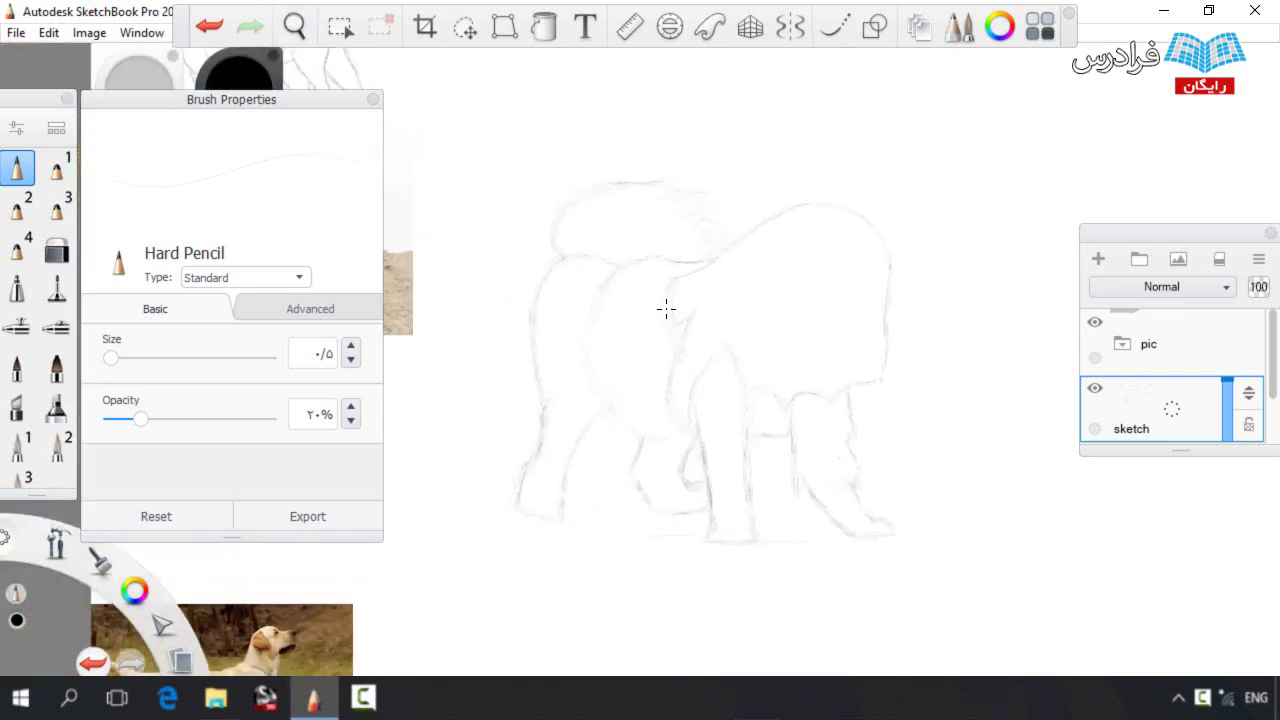
{"action": "key", "text": "l"}
{"action": "mouse_move", "coordinate": [728, 375]}
{"action": "left_mouse_down"}
{"action": "mouse_move", "coordinate": [696, 264]}
{"action": "mouse_move", "coordinate": [823, 420]}
{"action": "mouse_move", "coordinate": [722, 380]}
{"action": "left_mouse_up"}
{"action": "left_click_drag", "start_coordinate": [830, 212], "coordinate": [840, 205]}
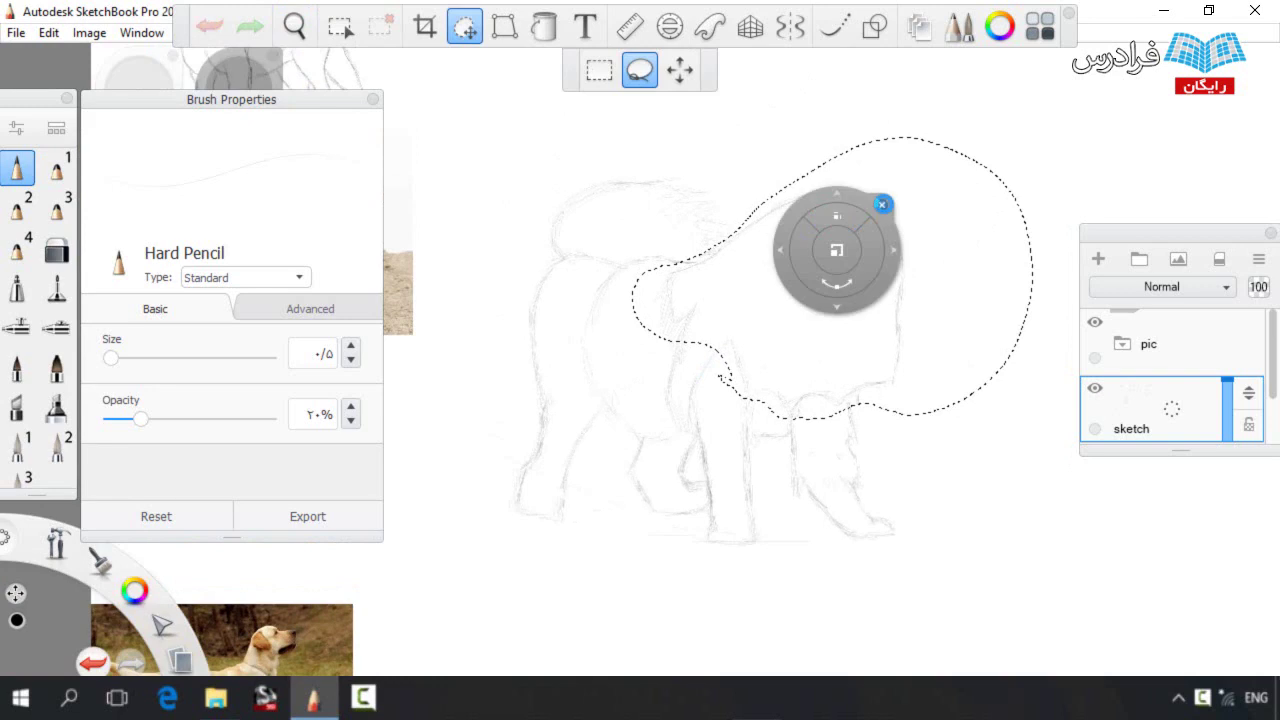
{"action": "left_click", "coordinate": [881, 207]}
{"action": "left_click_drag", "start_coordinate": [854, 394], "coordinate": [854, 441]}
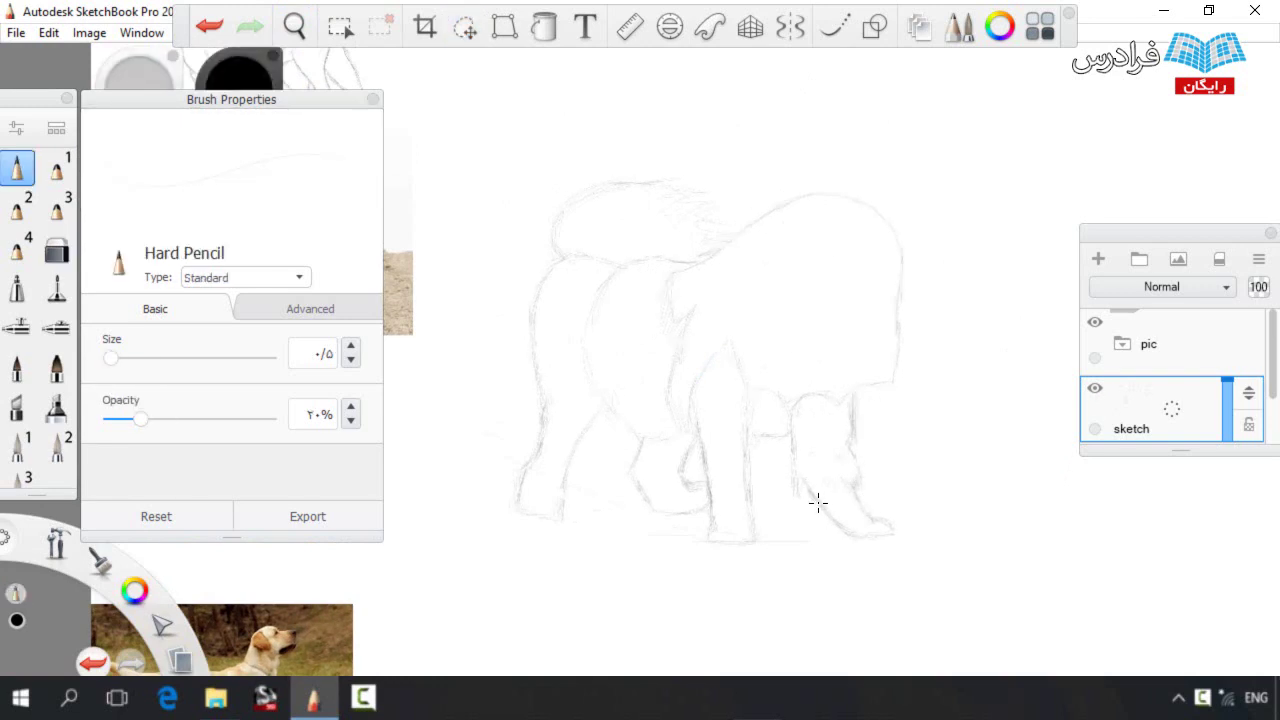
Clean up the contour of the near hind leg around the hock
{"action": "key", "text": "e"}
{"action": "mouse_move", "coordinate": [551, 409]}
{"action": "left_mouse_down"}
{"action": "mouse_move", "coordinate": [535, 330]}
{"action": "mouse_move", "coordinate": [540, 432]}
{"action": "left_mouse_up"}
{"action": "key", "text": "b"}
{"action": "key", "text": "e"}
{"action": "key", "text": "e"}
Lasso the whole long-haired dog sketch and move it toward its reference photo
{"action": "key", "text": "l"}
{"action": "left_click_drag", "start_coordinate": [491, 257], "coordinate": [463, 474]}
{"action": "key", "text": "space"}
{"action": "mouse_move", "coordinate": [508, 399]}
{"action": "left_mouse_down"}
{"action": "mouse_move", "coordinate": [829, 363]}
{"action": "mouse_move", "coordinate": [601, 414]}
{"action": "left_mouse_up"}
{"action": "key", "text": "v"}
{"action": "left_click_drag", "start_coordinate": [540, 380], "coordinate": [510, 389]}
{"action": "left_click_drag", "start_coordinate": [711, 370], "coordinate": [534, 385]}
Fine-tune the size and placement of the selected dog sketch above the Labrador photo and clear the selection
{"action": "key", "text": "space"}
{"action": "left_click_drag", "start_coordinate": [585, 331], "coordinate": [690, 310]}
{"action": "mouse_move", "coordinate": [694, 339]}
{"action": "left_mouse_down"}
{"action": "mouse_move", "coordinate": [786, 249]}
{"action": "mouse_move", "coordinate": [786, 286]}
{"action": "mouse_move", "coordinate": [771, 289]}
{"action": "left_mouse_up"}
{"action": "key", "text": "space"}
{"action": "mouse_move", "coordinate": [717, 273]}
{"action": "left_mouse_down"}
{"action": "mouse_move", "coordinate": [713, 283]}
{"action": "mouse_move", "coordinate": [719, 273]}
{"action": "left_mouse_up"}
{"action": "left_click_drag", "start_coordinate": [765, 291], "coordinate": [781, 295]}
{"action": "left_click_drag", "start_coordinate": [728, 304], "coordinate": [738, 298]}
{"action": "mouse_move", "coordinate": [771, 295]}
{"action": "left_mouse_down"}
{"action": "mouse_move", "coordinate": [786, 293]}
{"action": "mouse_move", "coordinate": [722, 316]}
{"action": "mouse_move", "coordinate": [729, 403]}
{"action": "mouse_move", "coordinate": [706, 474]}
{"action": "left_mouse_up"}
{"action": "key", "text": "ctrl+d"}
Set the pencil opacity to 37% and retrace the curled tail's outline and its fur strokes
{"action": "key", "text": "space"}
{"action": "key", "text": "b"}
{"action": "key", "text": "space"}
{"action": "left_click_drag", "start_coordinate": [663, 366], "coordinate": [750, 330]}
{"action": "left_click_drag", "start_coordinate": [141, 419], "coordinate": [168, 419]}
{"action": "left_click_drag", "start_coordinate": [691, 179], "coordinate": [630, 192]}
{"action": "left_click_drag", "start_coordinate": [718, 204], "coordinate": [674, 242]}
{"action": "left_click_drag", "start_coordinate": [750, 206], "coordinate": [684, 252]}
{"action": "left_click_drag", "start_coordinate": [680, 187], "coordinate": [496, 237]}
{"action": "left_click_drag", "start_coordinate": [498, 238], "coordinate": [480, 318]}
{"action": "left_click_drag", "start_coordinate": [759, 230], "coordinate": [698, 257]}
Retrace the back line, the rump and the contour of the mane with the darker pencil
{"action": "mouse_move", "coordinate": [737, 330]}
{"action": "left_mouse_down"}
{"action": "mouse_move", "coordinate": [584, 354]}
{"action": "mouse_move", "coordinate": [494, 316]}
{"action": "left_mouse_up"}
{"action": "left_click_drag", "start_coordinate": [489, 325], "coordinate": [453, 379]}
{"action": "key", "text": "space"}
{"action": "left_click_drag", "start_coordinate": [745, 310], "coordinate": [605, 283]}
{"action": "mouse_move", "coordinate": [587, 322]}
{"action": "left_mouse_down"}
{"action": "mouse_move", "coordinate": [685, 257]}
{"action": "mouse_move", "coordinate": [787, 216]}
{"action": "left_mouse_up"}
{"action": "mouse_move", "coordinate": [559, 362]}
{"action": "left_mouse_down"}
{"action": "mouse_move", "coordinate": [634, 474]}
{"action": "mouse_move", "coordinate": [737, 514]}
{"action": "mouse_move", "coordinate": [869, 469]}
{"action": "mouse_move", "coordinate": [873, 304]}
{"action": "left_mouse_up"}
Retrace the flank, belly, hind legs and both forelegs with their paws in darker pencil
{"action": "key", "text": "space"}
{"action": "left_click_drag", "start_coordinate": [655, 415], "coordinate": [738, 262]}
{"action": "left_click_drag", "start_coordinate": [759, 342], "coordinate": [750, 408]}
{"action": "mouse_move", "coordinate": [628, 392]}
{"action": "left_mouse_down"}
{"action": "mouse_move", "coordinate": [660, 386]}
{"action": "mouse_move", "coordinate": [545, 302]}
{"action": "left_mouse_up"}
{"action": "left_click_drag", "start_coordinate": [517, 414], "coordinate": [506, 478]}
{"action": "mouse_move", "coordinate": [478, 390]}
{"action": "left_mouse_down"}
{"action": "mouse_move", "coordinate": [461, 273]}
{"action": "mouse_move", "coordinate": [494, 500]}
{"action": "left_mouse_up"}
{"action": "left_click_drag", "start_coordinate": [709, 494], "coordinate": [743, 429]}
{"action": "mouse_move", "coordinate": [903, 512]}
{"action": "left_mouse_down"}
{"action": "mouse_move", "coordinate": [911, 523]}
{"action": "mouse_move", "coordinate": [894, 406]}
{"action": "left_mouse_up"}
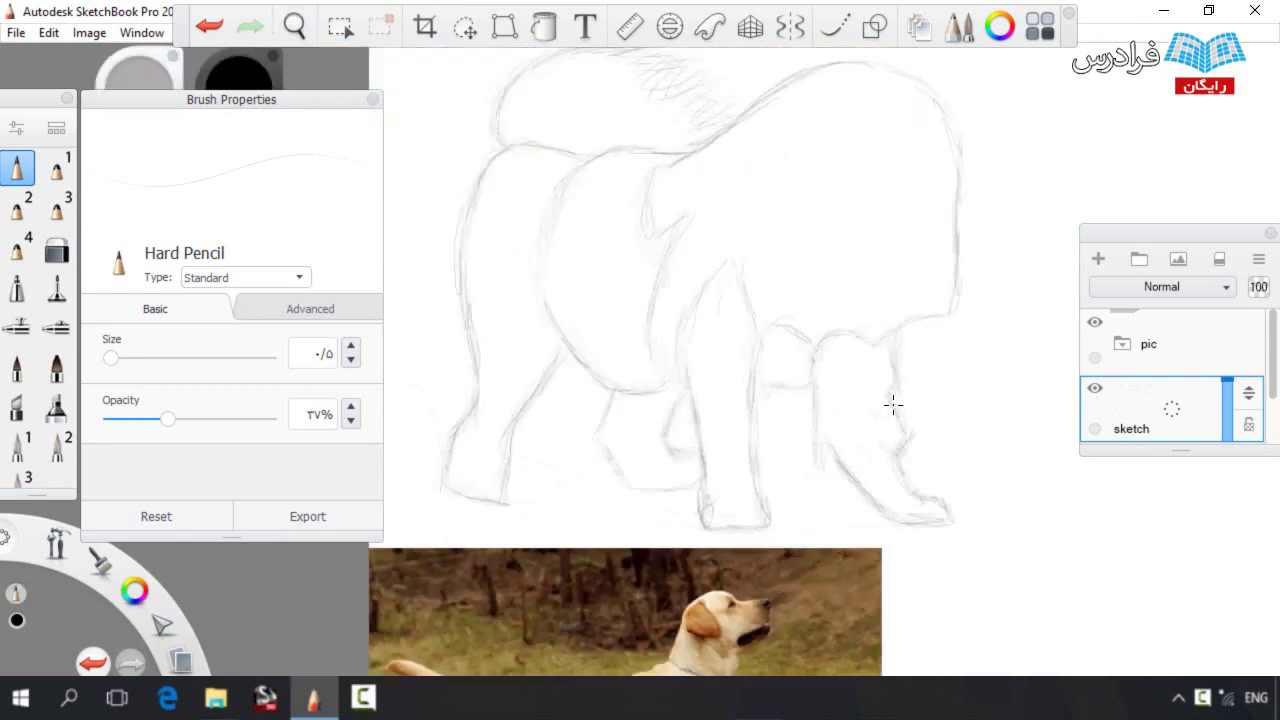
{"action": "key", "text": "space"}
{"action": "left_click_drag", "start_coordinate": [608, 320], "coordinate": [663, 315]}
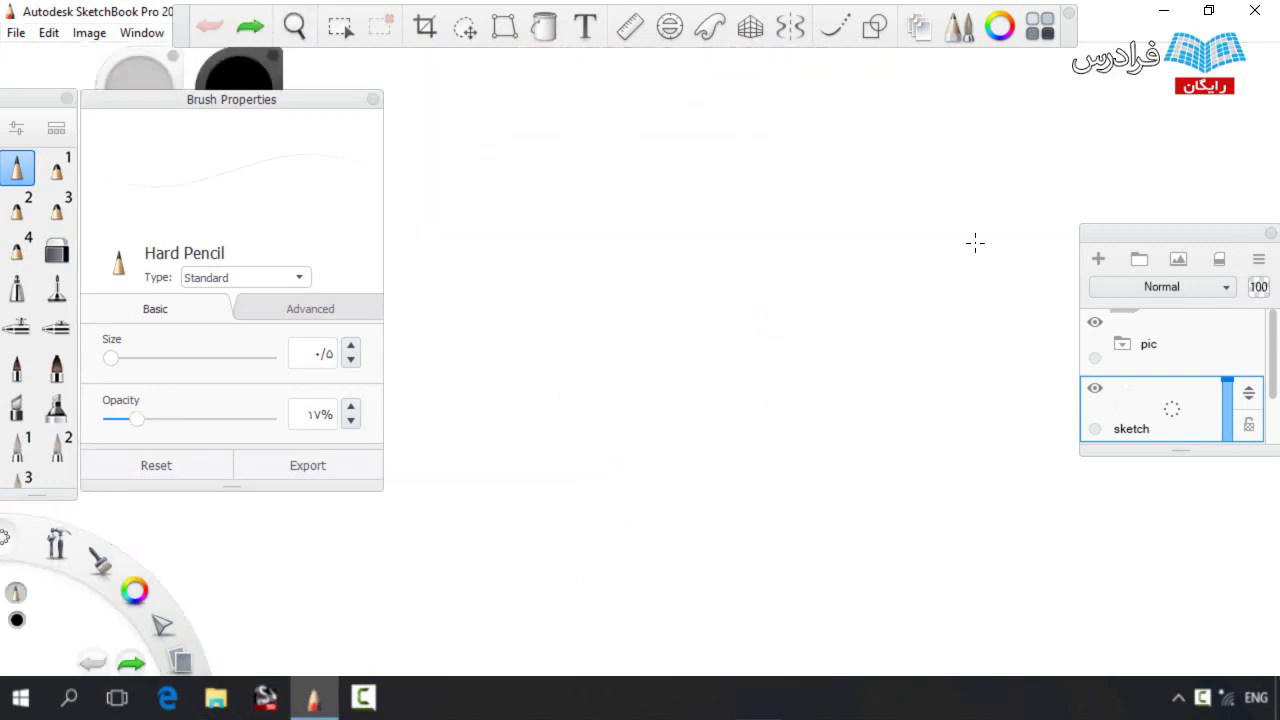
Start the new dog's head with light pencil strokes and clean them with a resized soft eraser
{"action": "left_click_drag", "start_coordinate": [920, 268], "coordinate": [866, 376]}
{"action": "left_click", "coordinate": [57, 170]}
{"action": "mouse_move", "coordinate": [917, 236]}
{"action": "left_mouse_down"}
{"action": "mouse_move", "coordinate": [877, 200]}
{"action": "mouse_move", "coordinate": [888, 226]}
{"action": "left_mouse_up"}
{"action": "left_click", "coordinate": [55, 246]}
{"action": "key", "text": "bracketleft"}
{"action": "key", "text": "bracketleft"}
{"action": "key", "text": "bracketleft"}
{"action": "key", "text": "bracketleft"}
{"action": "key", "text": "bracketleft"}
{"action": "key", "text": "bracketleft"}
{"action": "key", "text": "bracketleft"}
{"action": "key", "text": "bracketleft"}
{"action": "key", "text": "bracketleft"}
{"action": "key", "text": "bracketleft"}
{"action": "key", "text": "bracketleft"}
{"action": "key", "text": "bracketleft"}
{"action": "key", "text": "bracketleft"}
{"action": "key", "text": "bracketleft"}
{"action": "key", "text": "bracketleft"}
{"action": "key", "text": "bracketright"}
{"action": "key", "text": "bracketright"}
{"action": "mouse_move", "coordinate": [888, 226]}
{"action": "left_mouse_down"}
{"action": "mouse_move", "coordinate": [910, 220]}
{"action": "mouse_move", "coordinate": [886, 206]}
{"action": "left_mouse_up"}
{"action": "key", "text": "bracketright"}
{"action": "key", "text": "s"}
{"action": "left_click_drag", "start_coordinate": [934, 261], "coordinate": [931, 269]}
{"action": "key", "text": "s"}
Sketch the outline of the forehead, muzzle, jaw and back of the head in light hard pencil
{"action": "key", "text": "e"}
{"action": "key", "text": "e"}
{"action": "key", "text": "e"}
{"action": "mouse_move", "coordinate": [864, 368]}
{"action": "left_mouse_down"}
{"action": "mouse_move", "coordinate": [826, 380]}
{"action": "mouse_move", "coordinate": [789, 361]}
{"action": "left_mouse_up"}
{"action": "left_click_drag", "start_coordinate": [910, 262], "coordinate": [840, 236]}
{"action": "key", "text": "space"}
{"action": "left_click_drag", "start_coordinate": [744, 226], "coordinate": [789, 294]}
{"action": "left_click_drag", "start_coordinate": [886, 302], "coordinate": [866, 266]}
{"action": "mouse_move", "coordinate": [816, 233]}
{"action": "left_mouse_down"}
{"action": "mouse_move", "coordinate": [847, 251]}
{"action": "mouse_move", "coordinate": [814, 237]}
{"action": "mouse_move", "coordinate": [697, 257]}
{"action": "mouse_move", "coordinate": [668, 320]}
{"action": "mouse_move", "coordinate": [700, 391]}
{"action": "mouse_move", "coordinate": [764, 406]}
{"action": "left_mouse_up"}
{"action": "key", "text": "space"}
{"action": "left_click_drag", "start_coordinate": [801, 356], "coordinate": [811, 431]}
Sketch the two pointed ears on top of the head, erasing stray construction strokes
{"action": "left_click_drag", "start_coordinate": [828, 250], "coordinate": [800, 301]}
{"action": "left_click_drag", "start_coordinate": [840, 222], "coordinate": [808, 289]}
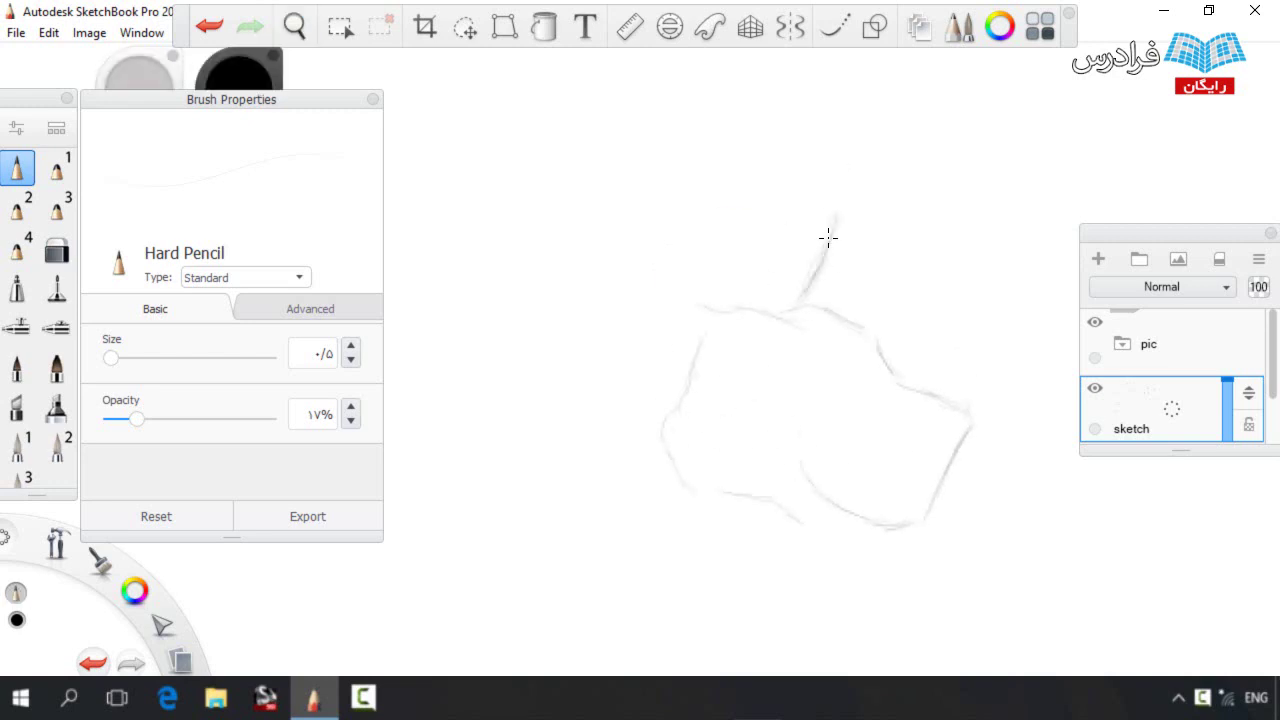
{"action": "mouse_move", "coordinate": [835, 229]}
{"action": "left_mouse_down"}
{"action": "mouse_move", "coordinate": [848, 301]}
{"action": "mouse_move", "coordinate": [831, 229]}
{"action": "mouse_move", "coordinate": [801, 295]}
{"action": "left_mouse_up"}
{"action": "mouse_move", "coordinate": [701, 304]}
{"action": "left_mouse_down"}
{"action": "mouse_move", "coordinate": [657, 257]}
{"action": "mouse_move", "coordinate": [617, 240]}
{"action": "left_mouse_up"}
{"action": "mouse_move", "coordinate": [668, 408]}
{"action": "left_mouse_down"}
{"action": "mouse_move", "coordinate": [641, 387]}
{"action": "mouse_move", "coordinate": [617, 303]}
{"action": "left_mouse_up"}
{"action": "mouse_move", "coordinate": [632, 348]}
{"action": "left_mouse_down"}
{"action": "mouse_move", "coordinate": [612, 322]}
{"action": "mouse_move", "coordinate": [611, 241]}
{"action": "mouse_move", "coordinate": [604, 288]}
{"action": "mouse_move", "coordinate": [600, 251]}
{"action": "mouse_move", "coordinate": [668, 274]}
{"action": "left_mouse_up"}
{"action": "key", "text": "e"}
{"action": "key", "text": "b"}
{"action": "key", "text": "e"}
{"action": "left_click_drag", "start_coordinate": [812, 220], "coordinate": [826, 223]}
{"action": "left_click_drag", "start_coordinate": [852, 305], "coordinate": [840, 210]}
{"action": "key", "text": "e"}
{"action": "mouse_move", "coordinate": [797, 306]}
{"action": "left_mouse_down"}
{"action": "mouse_move", "coordinate": [865, 216]}
{"action": "mouse_move", "coordinate": [867, 318]}
{"action": "left_mouse_up"}
{"action": "left_click_drag", "start_coordinate": [874, 214], "coordinate": [879, 255]}
Select the rear ear with the lasso, adjust its placement and clean up its joining lines
{"action": "left_click", "coordinate": [465, 26]}
{"action": "left_click_drag", "start_coordinate": [558, 253], "coordinate": [534, 264]}
{"action": "left_click_drag", "start_coordinate": [643, 289], "coordinate": [657, 306]}
{"action": "key", "text": "ctrl+d"}
{"action": "key", "text": "e"}
{"action": "left_click_drag", "start_coordinate": [652, 260], "coordinate": [678, 277]}
{"action": "key", "text": "b"}
{"action": "key", "text": "e"}
{"action": "mouse_move", "coordinate": [606, 318]}
{"action": "left_mouse_down"}
{"action": "mouse_move", "coordinate": [630, 352]}
{"action": "mouse_move", "coordinate": [622, 263]}
{"action": "left_mouse_up"}
Sketch the back of the neck, the throat line and the lower edge of the neck ruff
{"action": "key", "text": "b"}
{"action": "key", "text": "e"}
{"action": "key", "text": "b"}
{"action": "mouse_move", "coordinate": [880, 234]}
{"action": "left_mouse_down"}
{"action": "mouse_move", "coordinate": [873, 213]}
{"action": "mouse_move", "coordinate": [874, 230]}
{"action": "mouse_move", "coordinate": [804, 302]}
{"action": "mouse_move", "coordinate": [850, 235]}
{"action": "left_mouse_up"}
{"action": "key", "text": "space"}
{"action": "left_click_drag", "start_coordinate": [771, 251], "coordinate": [763, 237]}
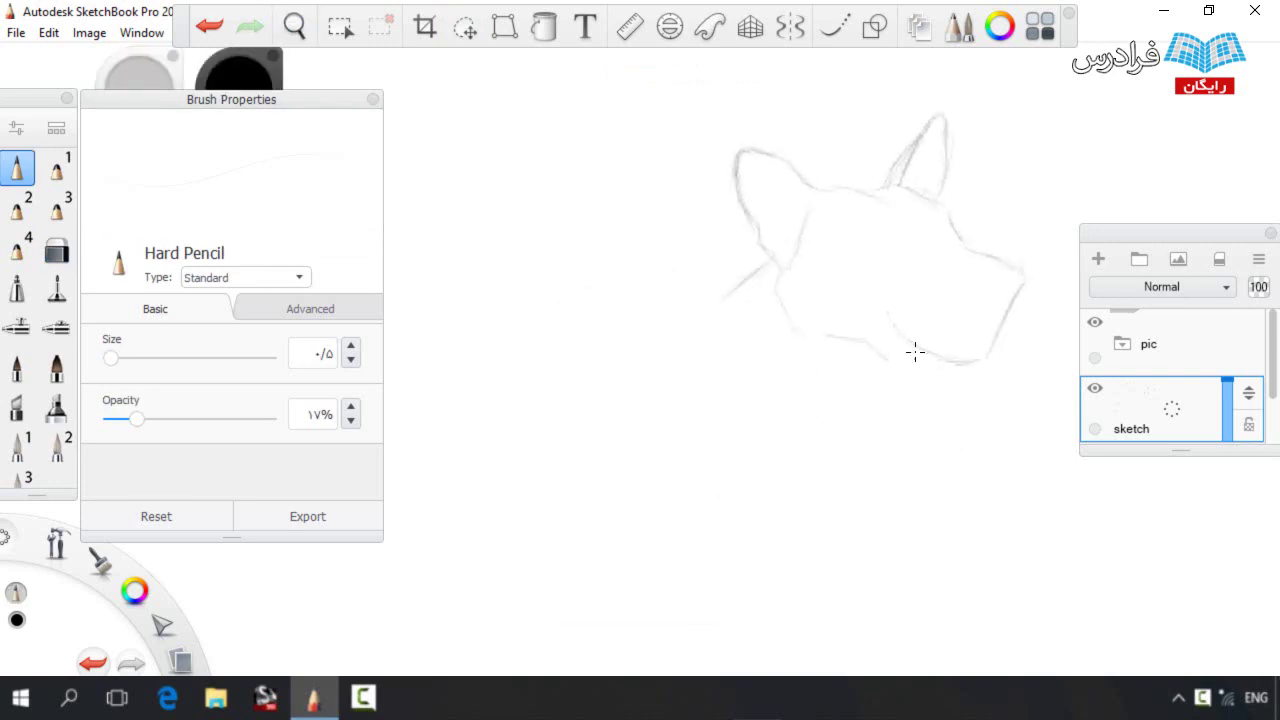
{"action": "mouse_move", "coordinate": [771, 277]}
{"action": "left_mouse_down"}
{"action": "mouse_move", "coordinate": [958, 308]}
{"action": "mouse_move", "coordinate": [910, 352]}
{"action": "left_mouse_up"}
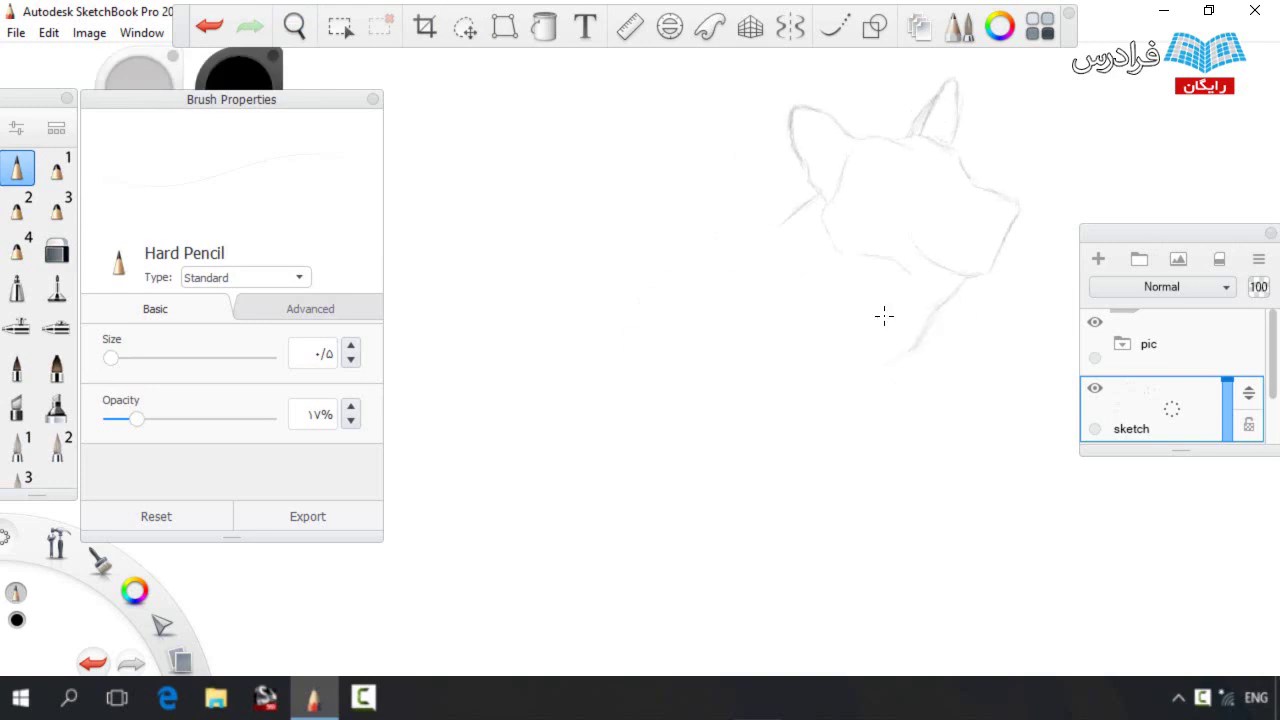
{"action": "key", "text": "e"}
{"action": "key", "text": "e"}
{"action": "left_click_drag", "start_coordinate": [894, 372], "coordinate": [852, 378]}
{"action": "key", "text": "e"}
{"action": "key", "text": "e"}
{"action": "scroll", "coordinate": [861, 300], "scroll_direction": "down", "scroll_amount": 2}
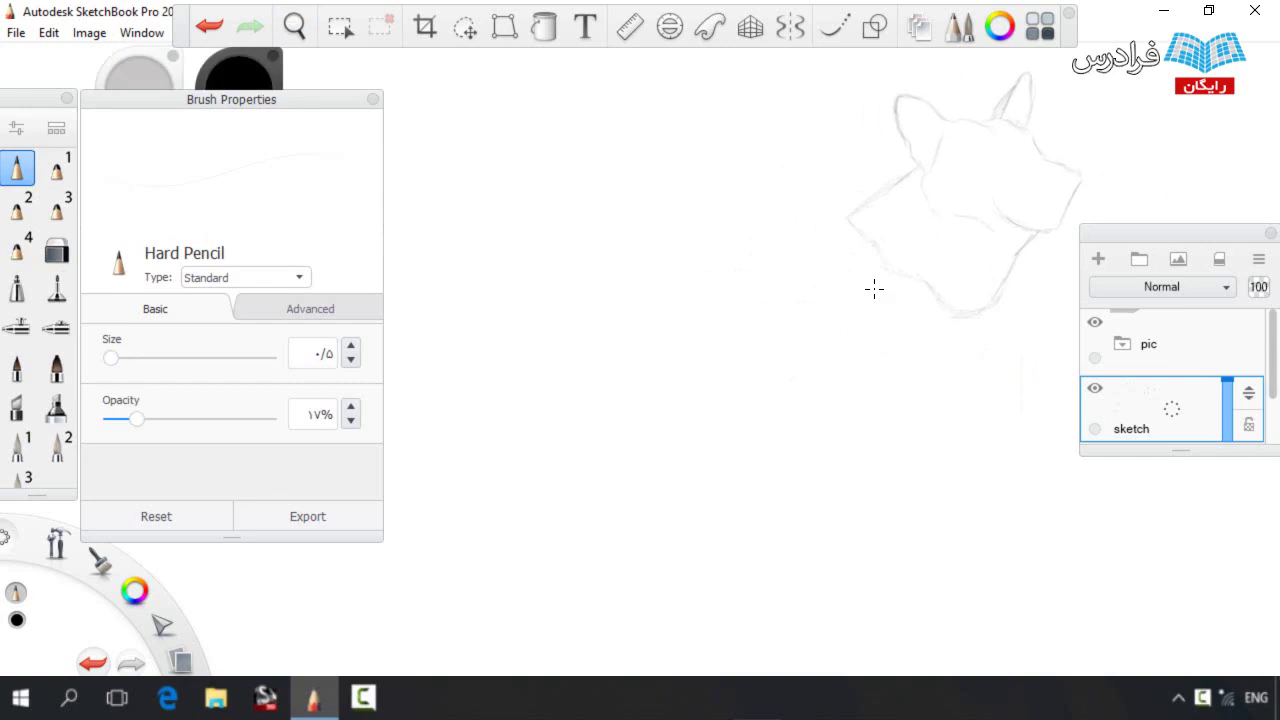
Draw the chest contour below the neck and the long back line curving down to the rump
{"action": "key", "text": "e"}
{"action": "left_click_drag", "start_coordinate": [965, 322], "coordinate": [964, 352]}
{"action": "key", "text": "e"}
{"action": "mouse_move", "coordinate": [972, 320]}
{"action": "left_mouse_down"}
{"action": "mouse_move", "coordinate": [962, 367]}
{"action": "mouse_move", "coordinate": [931, 405]}
{"action": "left_mouse_up"}
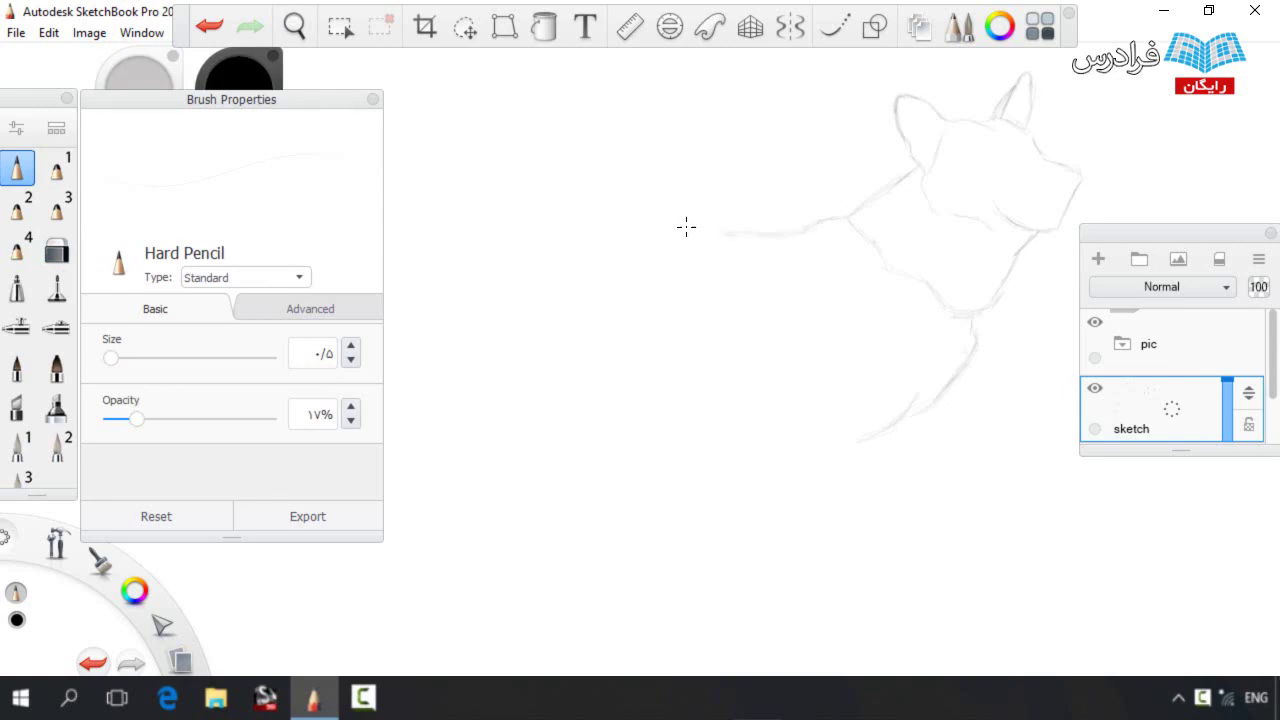
{"action": "left_click_drag", "start_coordinate": [658, 236], "coordinate": [626, 238]}
{"action": "left_click_drag", "start_coordinate": [754, 234], "coordinate": [534, 255]}
{"action": "left_click_drag", "start_coordinate": [614, 241], "coordinate": [470, 298]}
Extend the muzzle slightly forward and retouch its upper edge
{"action": "key", "text": "v"}
{"action": "mouse_move", "coordinate": [1055, 258]}
{"action": "left_mouse_down"}
{"action": "mouse_move", "coordinate": [1092, 164]}
{"action": "mouse_move", "coordinate": [1066, 254]}
{"action": "left_mouse_up"}
{"action": "left_click_drag", "start_coordinate": [971, 252], "coordinate": [1050, 233]}
{"action": "key", "text": "Escape"}
{"action": "left_click_drag", "start_coordinate": [1058, 163], "coordinate": [1086, 177]}
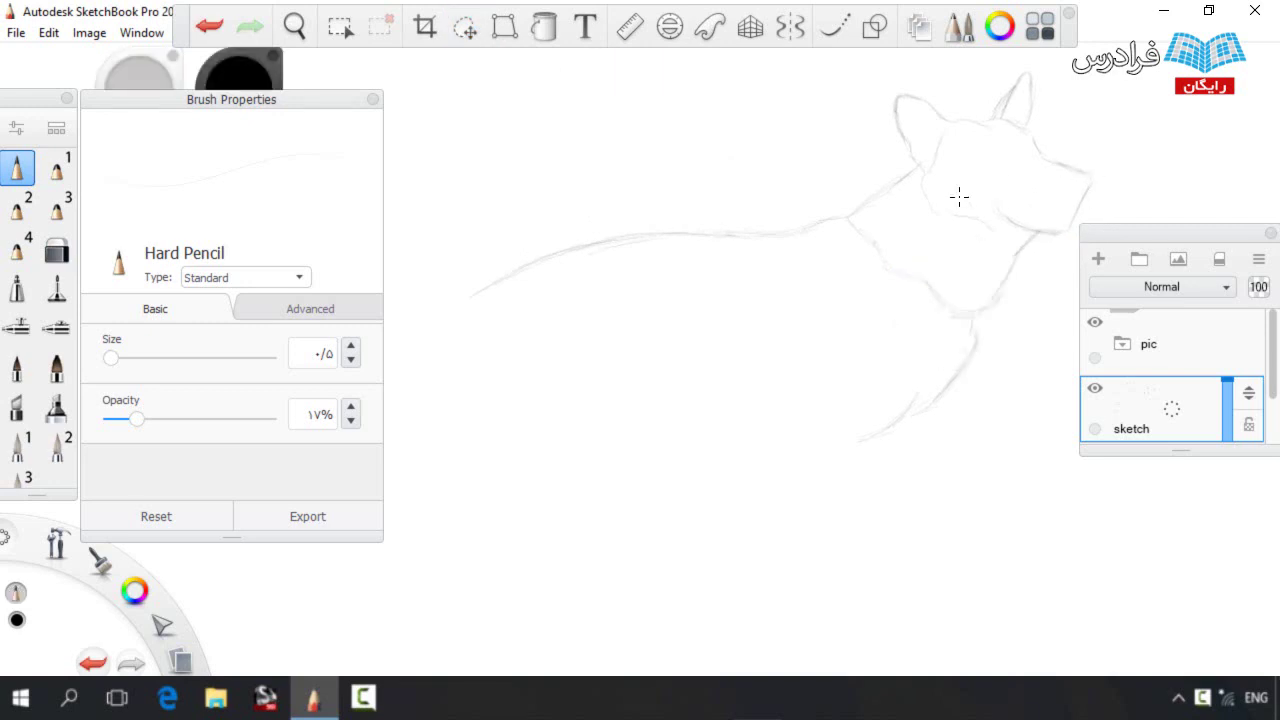
Sketch the near foreleg from the chest down to the ground, including its paw
{"action": "key", "text": "space"}
{"action": "left_click_drag", "start_coordinate": [785, 335], "coordinate": [829, 287]}
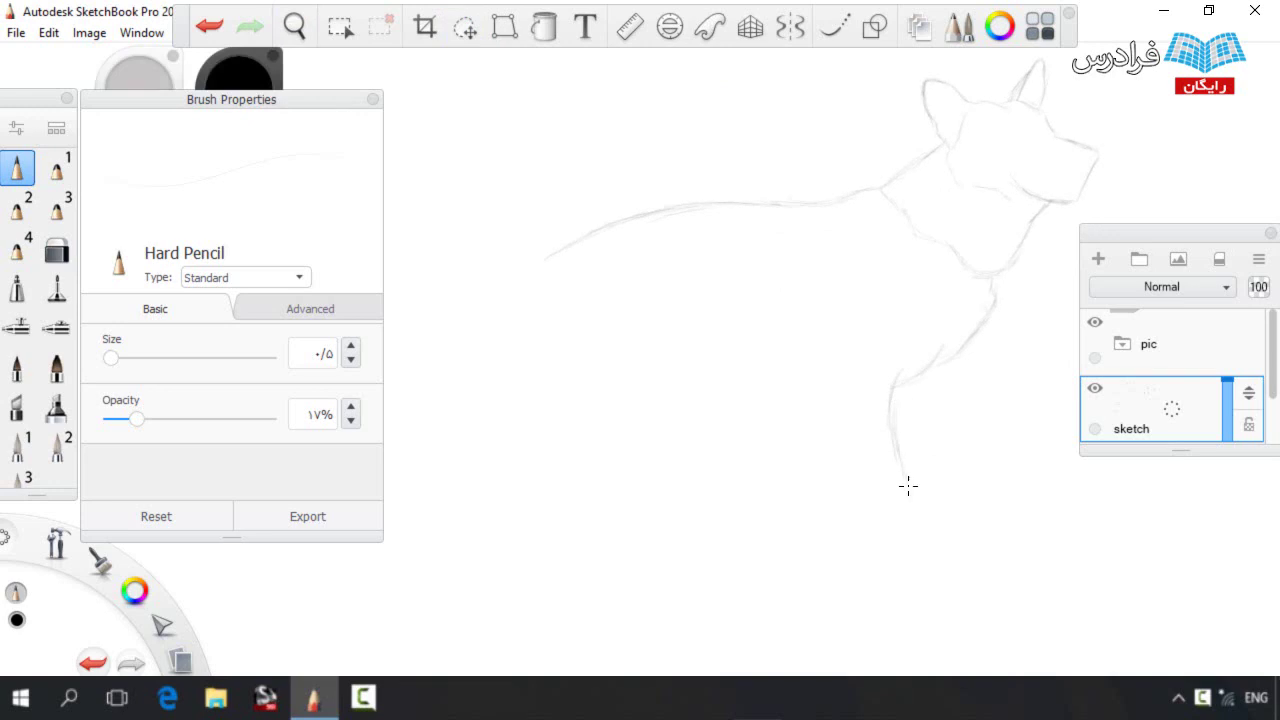
{"action": "mouse_move", "coordinate": [896, 493]}
{"action": "left_mouse_down"}
{"action": "mouse_move", "coordinate": [921, 524]}
{"action": "mouse_move", "coordinate": [918, 563]}
{"action": "mouse_move", "coordinate": [958, 612]}
{"action": "left_mouse_up"}
{"action": "left_click_drag", "start_coordinate": [811, 391], "coordinate": [890, 594]}
{"action": "key", "text": "space"}
{"action": "mouse_move", "coordinate": [749, 377]}
{"action": "left_mouse_down"}
{"action": "mouse_move", "coordinate": [817, 389]}
{"action": "mouse_move", "coordinate": [797, 325]}
{"action": "left_mouse_up"}
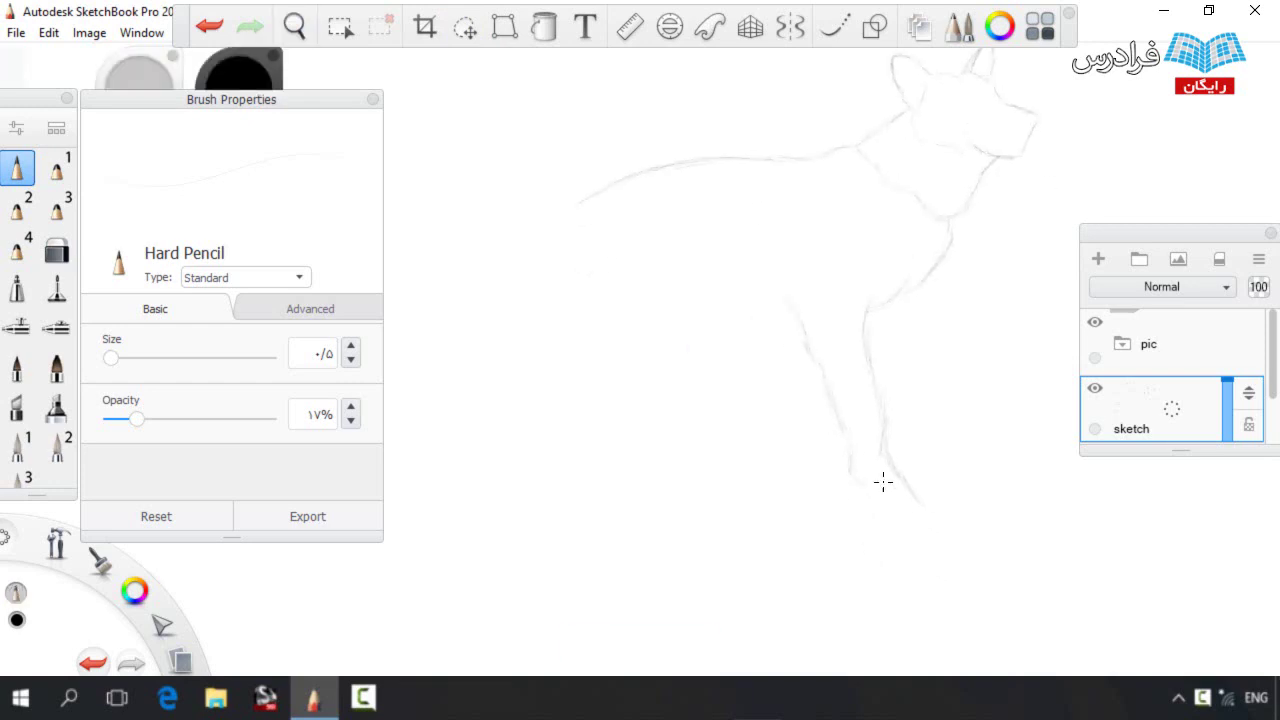
{"action": "left_click_drag", "start_coordinate": [907, 533], "coordinate": [955, 508]}
{"action": "key", "text": "space"}
{"action": "left_click_drag", "start_coordinate": [850, 249], "coordinate": [749, 313]}
Select the foreleg with the lasso, shift it slightly up and forward, and clean up its join with the chest
{"action": "left_click", "coordinate": [465, 26]}
{"action": "mouse_move", "coordinate": [650, 414]}
{"action": "left_mouse_down"}
{"action": "mouse_move", "coordinate": [780, 380]}
{"action": "mouse_move", "coordinate": [553, 487]}
{"action": "left_mouse_up"}
{"action": "left_click_drag", "start_coordinate": [942, 400], "coordinate": [910, 390]}
{"action": "left_click", "coordinate": [928, 364]}
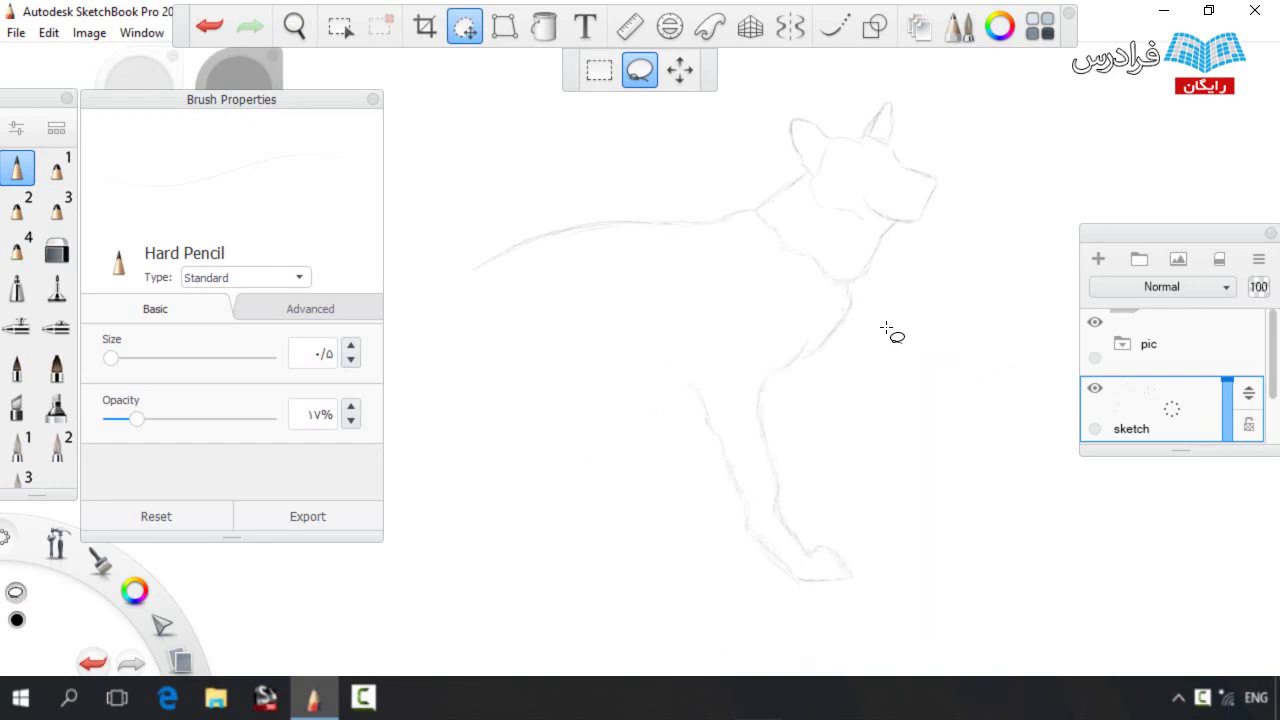
{"action": "left_click_drag", "start_coordinate": [428, 406], "coordinate": [546, 534]}
{"action": "left_click_drag", "start_coordinate": [650, 306], "coordinate": [660, 291]}
{"action": "left_click", "coordinate": [792, 281]}
{"action": "key", "text": "e"}
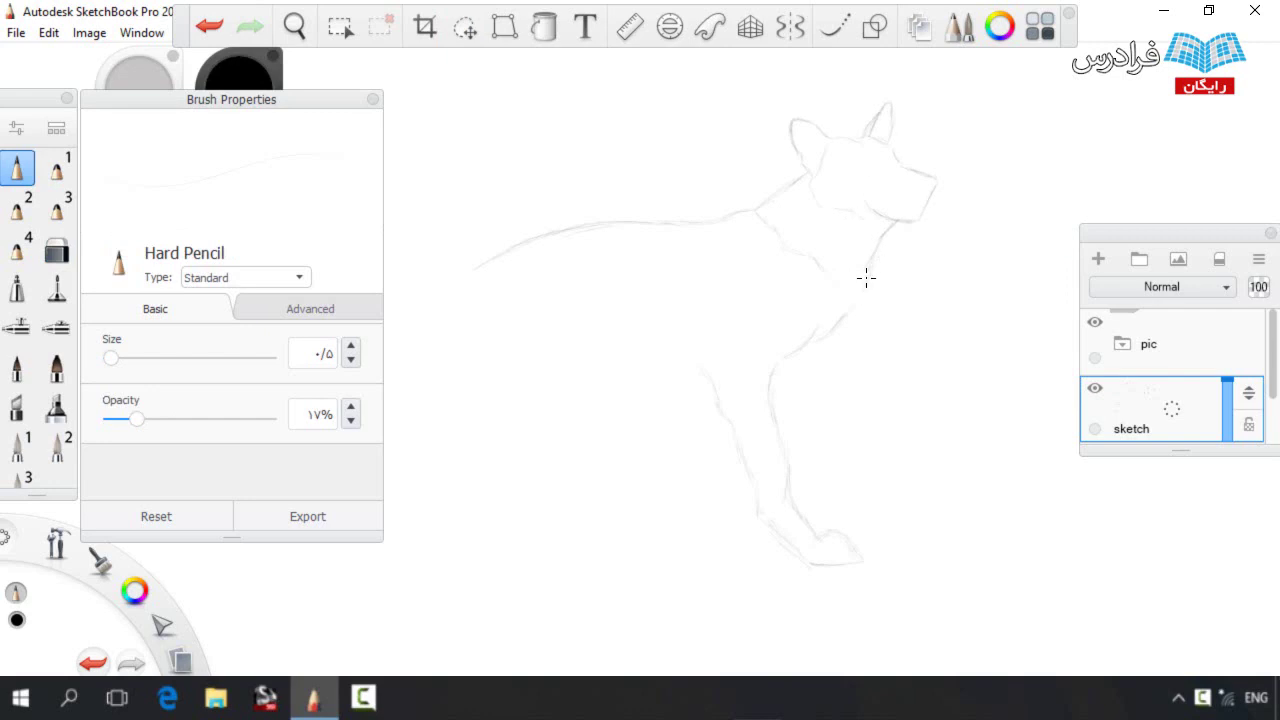
{"action": "left_click_drag", "start_coordinate": [848, 290], "coordinate": [849, 310]}
Select the head with the lasso, enlarge it slightly and clean up its lines around the neck
{"action": "key", "text": "l"}
{"action": "mouse_move", "coordinate": [820, 222]}
{"action": "left_mouse_down"}
{"action": "mouse_move", "coordinate": [968, 109]}
{"action": "mouse_move", "coordinate": [851, 280]}
{"action": "mouse_move", "coordinate": [916, 195]}
{"action": "left_mouse_up"}
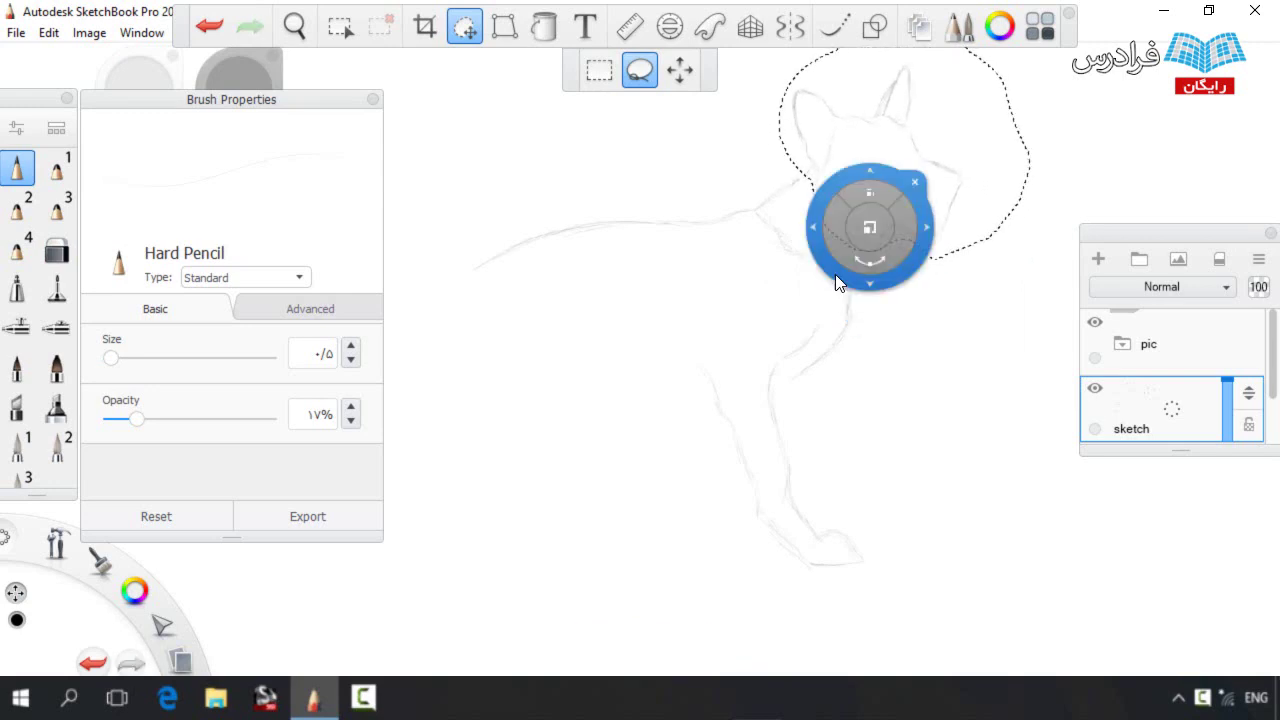
{"action": "key", "text": "e"}
{"action": "key", "text": "e"}
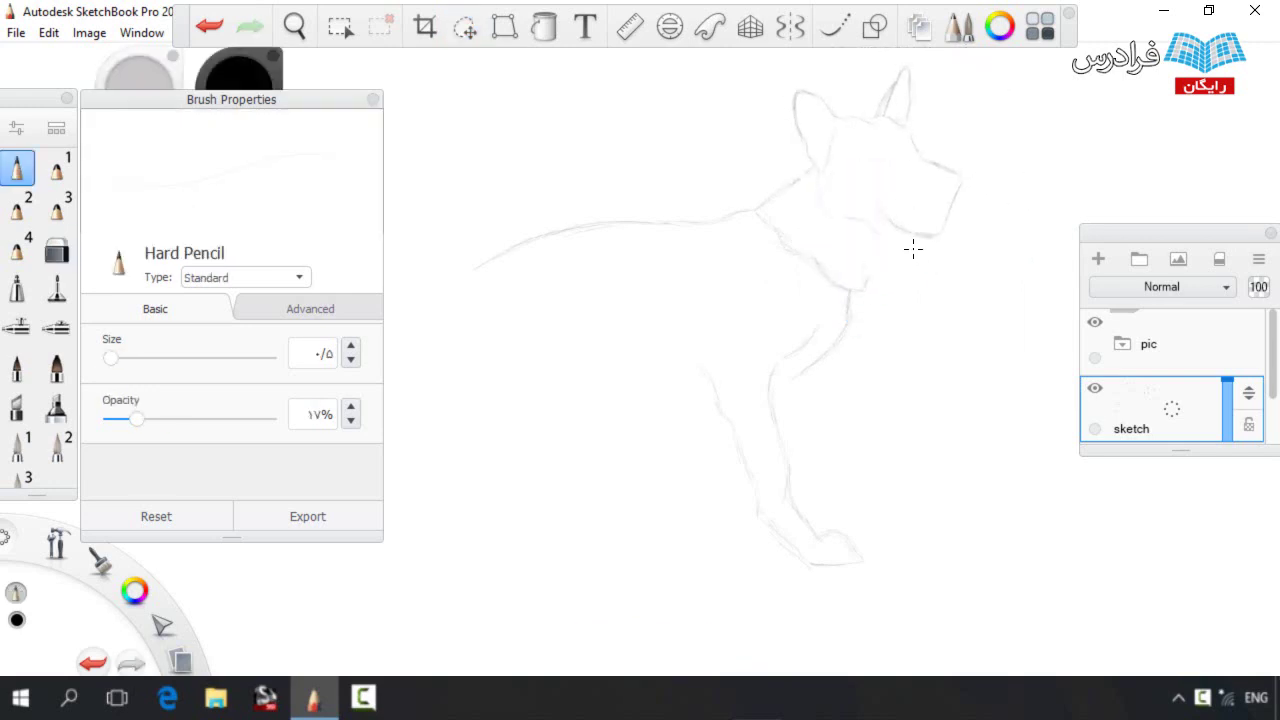
Erase and redraw the throat, neck ruff and chest contours to fit the enlarged head
{"action": "key", "text": "e"}
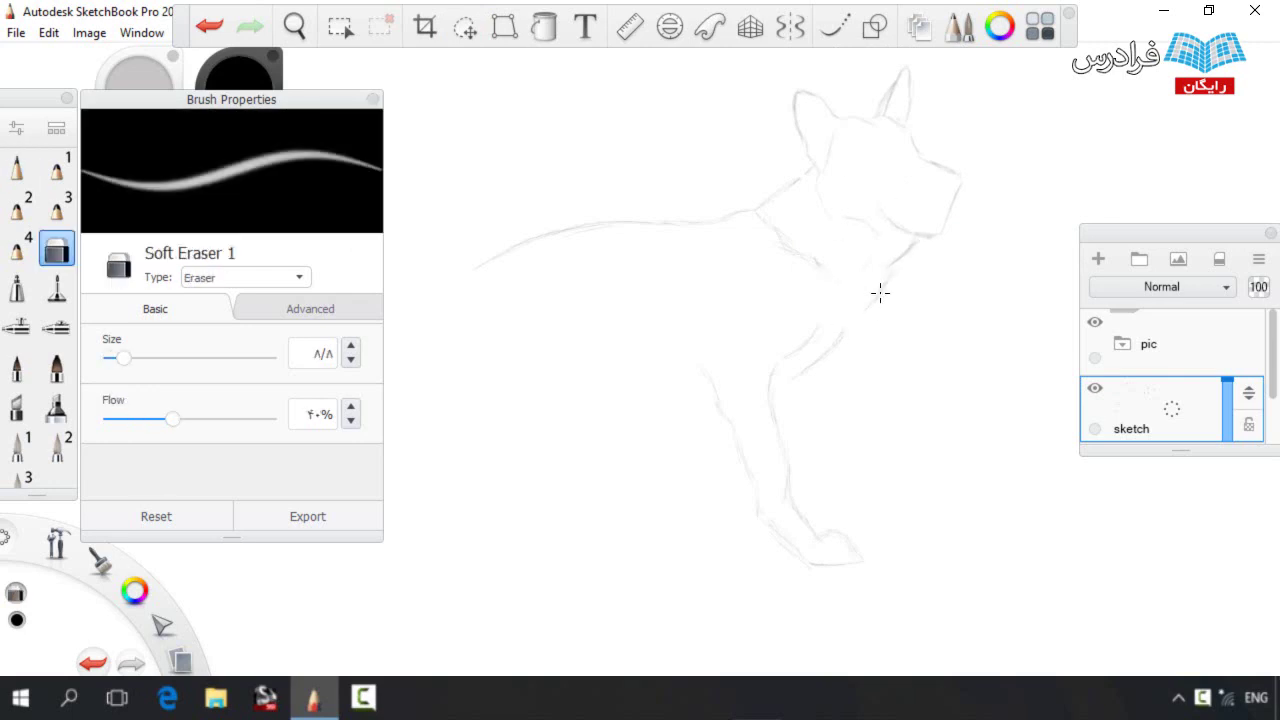
{"action": "key", "text": "e"}
{"action": "key", "text": "space"}
{"action": "left_click_drag", "start_coordinate": [788, 309], "coordinate": [904, 268]}
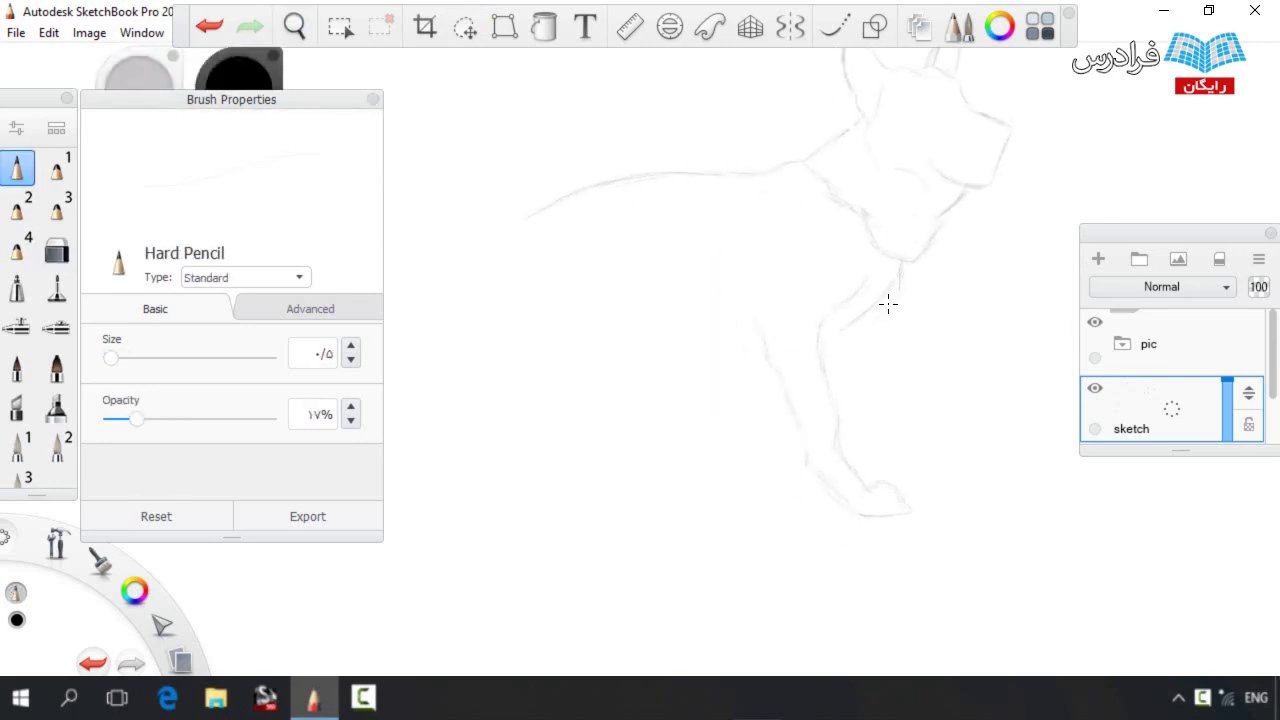
{"action": "key", "text": "e"}
{"action": "key", "text": "e"}
{"action": "key", "text": "e"}
{"action": "key", "text": "e"}
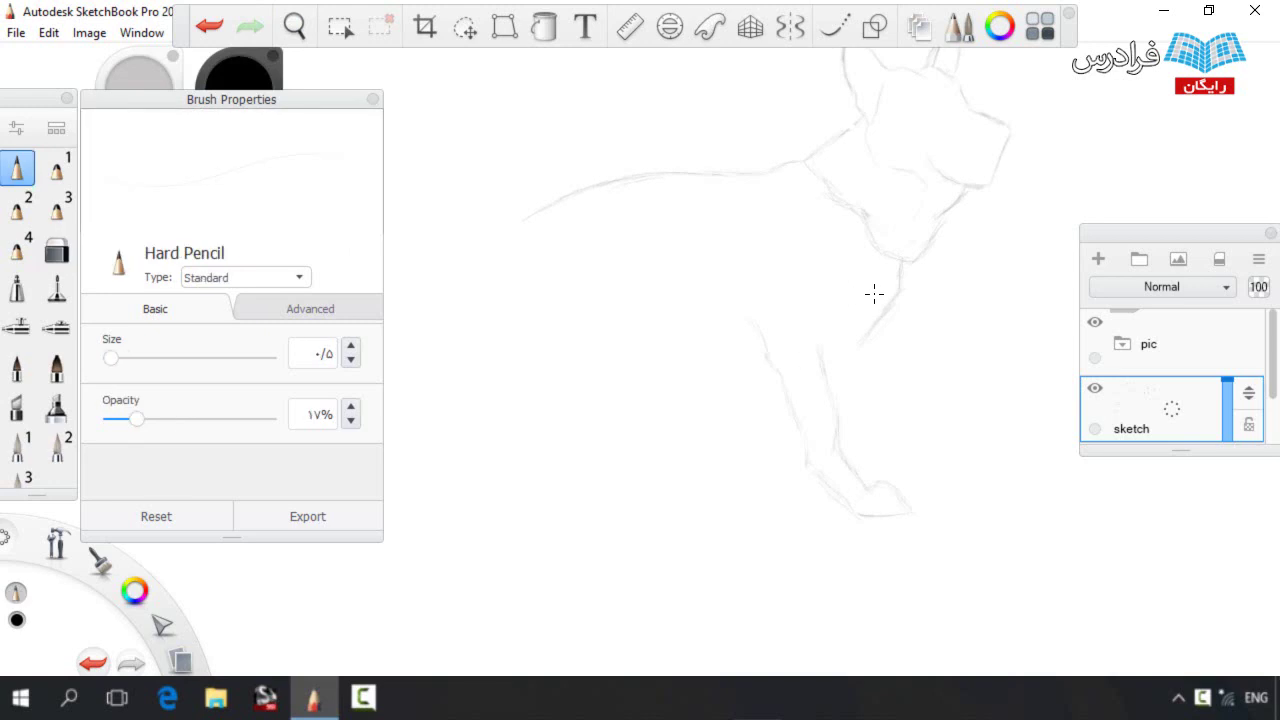
Select the lower foreleg and paw with the lasso and move them down to lengthen the leg
{"action": "key", "text": "m"}
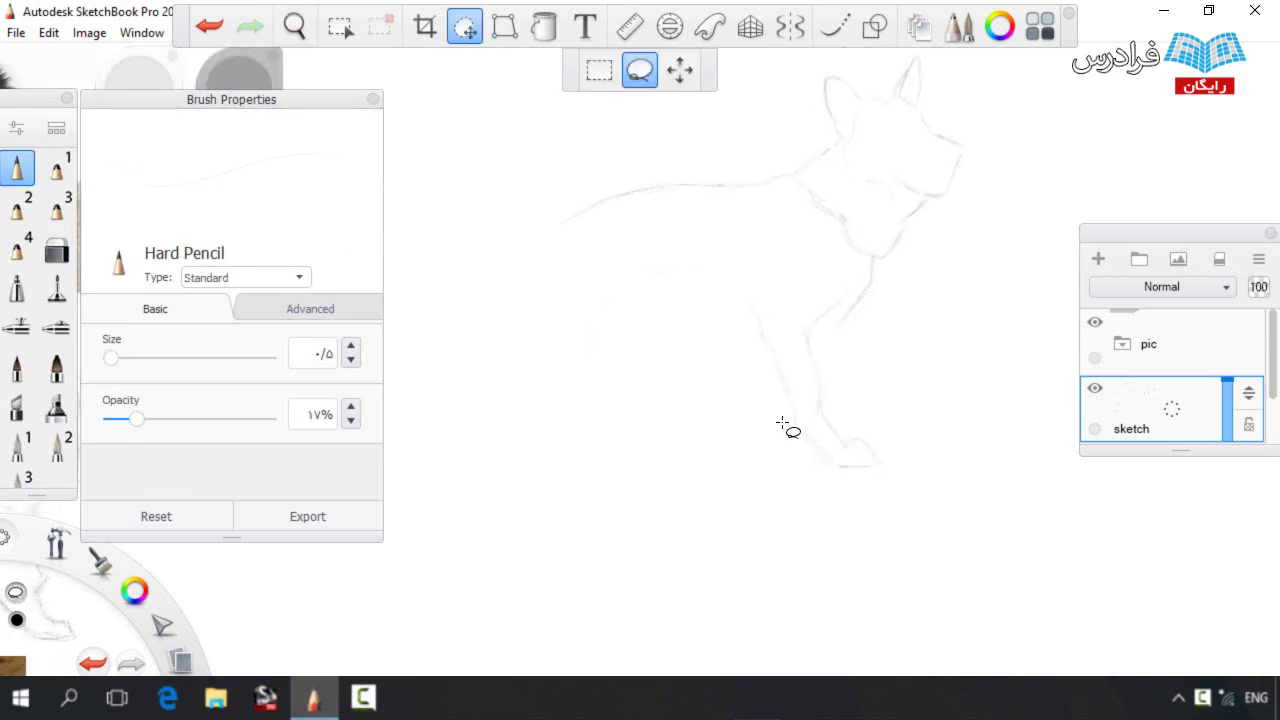
{"action": "left_click_drag", "start_coordinate": [786, 429], "coordinate": [745, 470]}
{"action": "mouse_move", "coordinate": [666, 404]}
{"action": "left_mouse_down"}
{"action": "mouse_move", "coordinate": [661, 379]}
{"action": "mouse_move", "coordinate": [862, 278]}
{"action": "mouse_move", "coordinate": [688, 453]}
{"action": "left_mouse_up"}
{"action": "left_click", "coordinate": [746, 381]}
{"action": "mouse_move", "coordinate": [874, 373]}
{"action": "left_mouse_down"}
{"action": "mouse_move", "coordinate": [935, 378]}
{"action": "mouse_move", "coordinate": [963, 334]}
{"action": "mouse_move", "coordinate": [945, 332]}
{"action": "left_mouse_up"}
{"action": "mouse_move", "coordinate": [891, 344]}
{"action": "left_mouse_down"}
{"action": "mouse_move", "coordinate": [883, 370]}
{"action": "mouse_move", "coordinate": [943, 329]}
{"action": "left_mouse_up"}
{"action": "key", "text": "ctrl+z"}
{"action": "key", "text": "ctrl+z"}
{"action": "mouse_move", "coordinate": [866, 346]}
{"action": "left_mouse_down"}
{"action": "mouse_move", "coordinate": [858, 364]}
{"action": "mouse_move", "coordinate": [906, 351]}
{"action": "left_mouse_up"}
{"action": "left_click", "coordinate": [952, 348]}
Erase and redraw the near foreleg's outlines to reconnect the elbow, lower leg and paw
{"action": "key", "text": "space"}
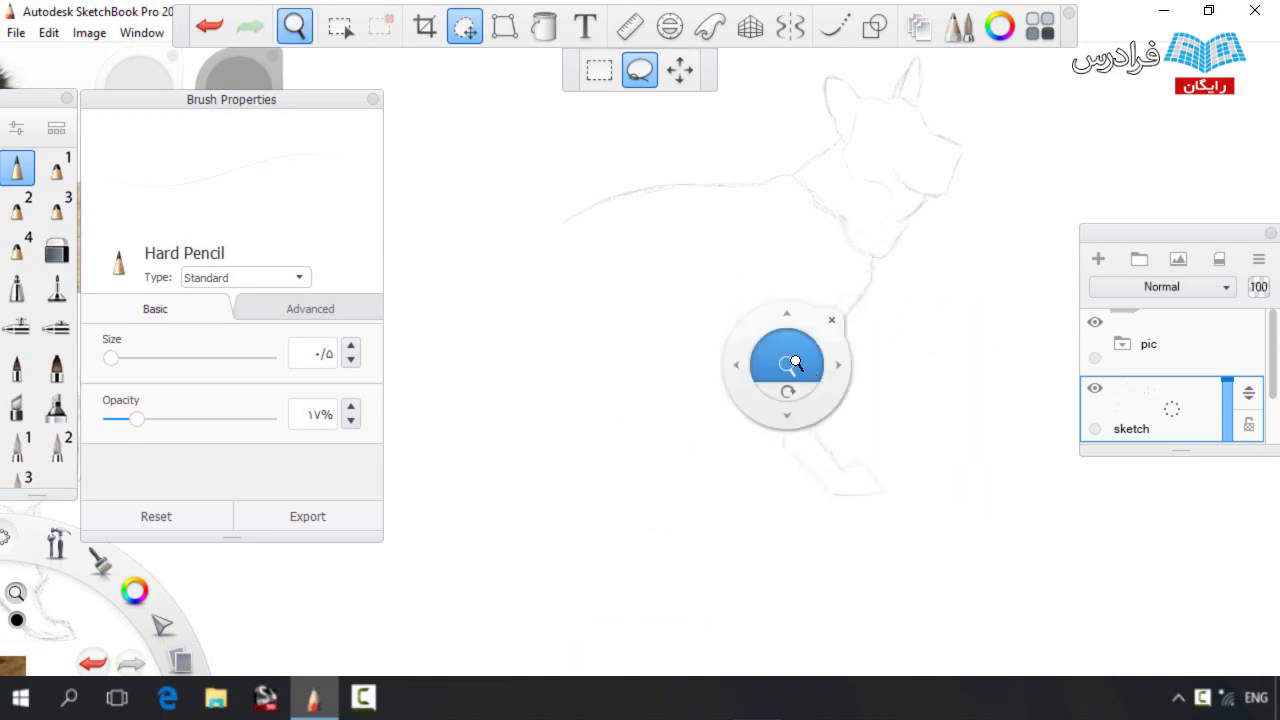
{"action": "left_click_drag", "start_coordinate": [811, 370], "coordinate": [841, 328]}
{"action": "key", "text": "e"}
{"action": "key", "text": "e"}
{"action": "left_click_drag", "start_coordinate": [657, 252], "coordinate": [688, 302]}
{"action": "key", "text": "e"}
{"action": "key", "text": "e"}
{"action": "left_click_drag", "start_coordinate": [786, 442], "coordinate": [819, 486]}
{"action": "left_click_drag", "start_coordinate": [788, 418], "coordinate": [785, 450]}
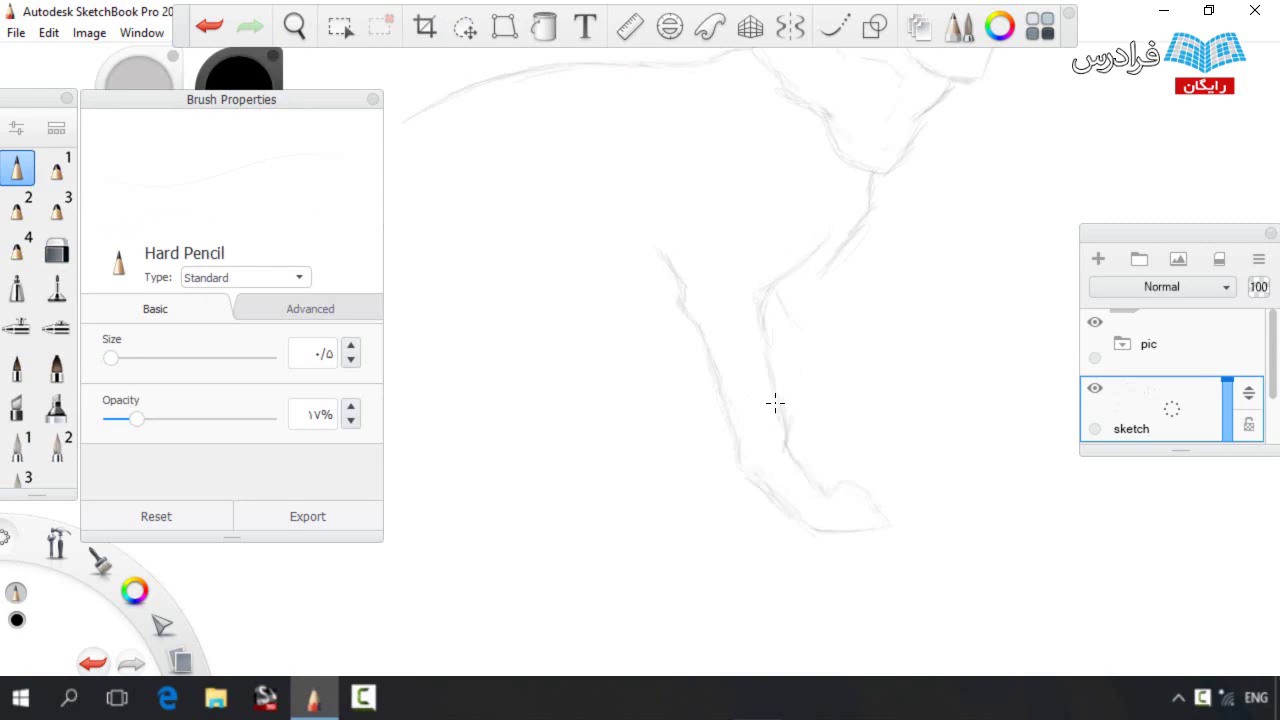
Sketch the far foreleg and its paw beside the near one, raising the pencil opacity to 24%
{"action": "left_click_drag", "start_coordinate": [788, 310], "coordinate": [832, 413]}
{"action": "left_click_drag", "start_coordinate": [846, 268], "coordinate": [871, 390]}
{"action": "key", "text": "e"}
{"action": "key", "text": "e"}
{"action": "left_click_drag", "start_coordinate": [136, 419], "coordinate": [148, 419]}
{"action": "mouse_move", "coordinate": [885, 396]}
{"action": "left_mouse_down"}
{"action": "mouse_move", "coordinate": [897, 460]}
{"action": "mouse_move", "coordinate": [930, 475]}
{"action": "left_mouse_up"}
{"action": "mouse_move", "coordinate": [849, 451]}
{"action": "left_mouse_down"}
{"action": "mouse_move", "coordinate": [880, 473]}
{"action": "mouse_move", "coordinate": [906, 467]}
{"action": "mouse_move", "coordinate": [894, 486]}
{"action": "mouse_move", "coordinate": [972, 503]}
{"action": "left_mouse_up"}
{"action": "mouse_move", "coordinate": [926, 475]}
{"action": "left_mouse_down"}
{"action": "mouse_move", "coordinate": [960, 469]}
{"action": "mouse_move", "coordinate": [977, 500]}
{"action": "left_mouse_up"}
{"action": "left_click_drag", "start_coordinate": [886, 432], "coordinate": [924, 467]}
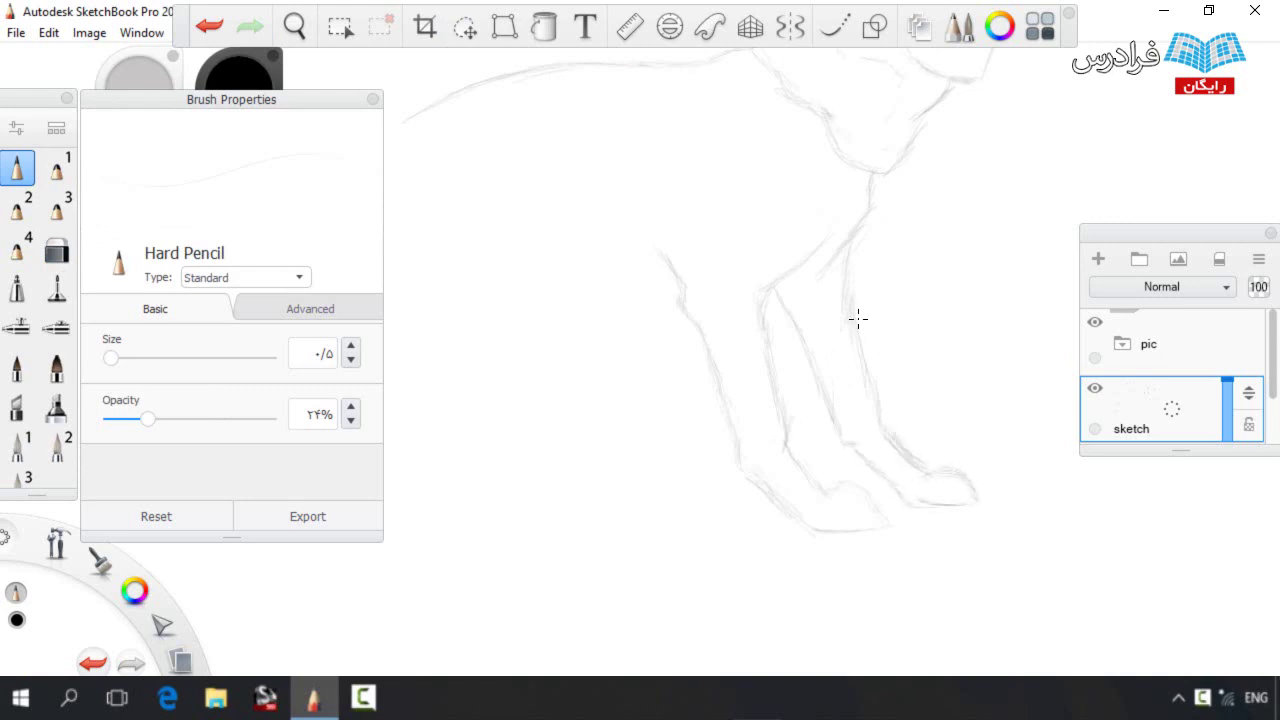
{"action": "mouse_move", "coordinate": [883, 397]}
{"action": "left_mouse_down"}
{"action": "mouse_move", "coordinate": [849, 246]}
{"action": "mouse_move", "coordinate": [849, 317]}
{"action": "mouse_move", "coordinate": [862, 305]}
{"action": "left_mouse_up"}
Select the far forepaw with the lasso, shrink and reposition it slightly, and retouch its join with the leg
{"action": "key", "text": "e"}
{"action": "key", "text": "e"}
{"action": "left_click", "coordinate": [465, 27]}
{"action": "left_click_drag", "start_coordinate": [891, 523], "coordinate": [878, 505]}
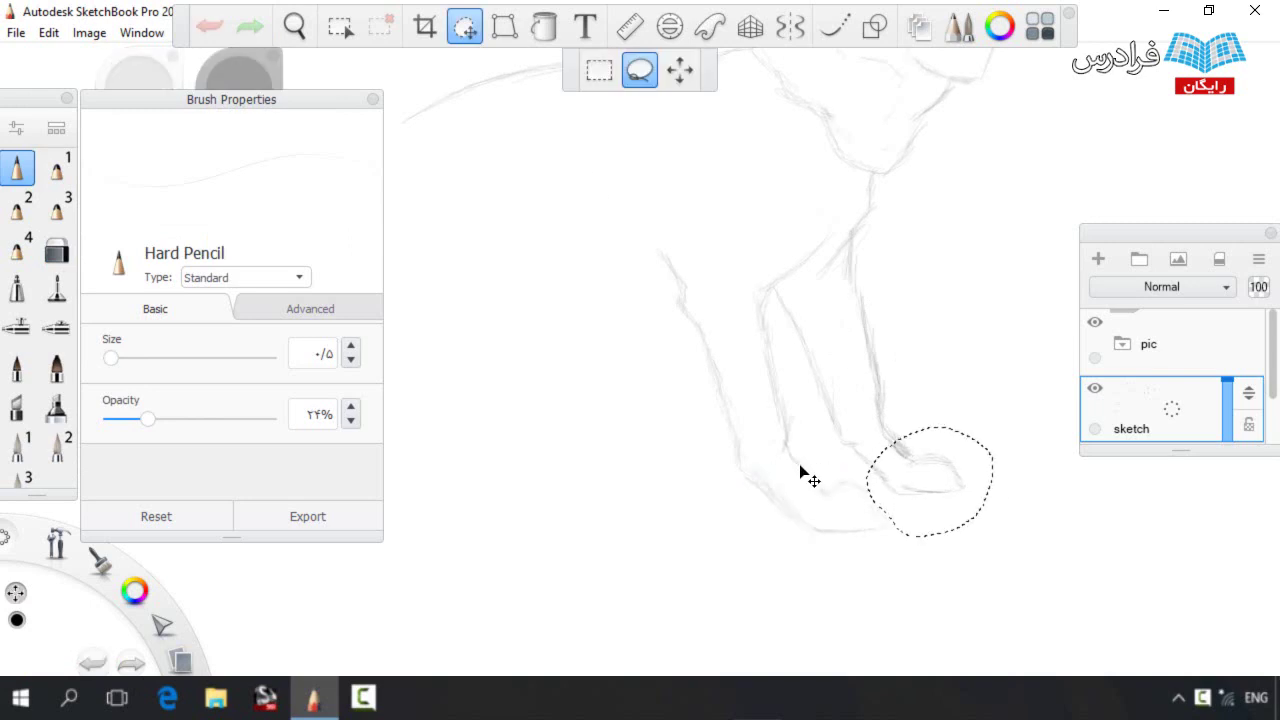
{"action": "left_click", "coordinate": [821, 471]}
{"action": "key", "text": "e"}
{"action": "left_click_drag", "start_coordinate": [903, 449], "coordinate": [912, 460]}
{"action": "key", "text": "e"}
{"action": "key", "text": "e"}
{"action": "key", "text": "e"}
Sketch the shoulder curve, elbow and belly line, and draw a horizontal ground line back from the near forepaw
{"action": "mouse_move", "coordinate": [826, 492]}
{"action": "left_mouse_down"}
{"action": "mouse_move", "coordinate": [881, 509]}
{"action": "mouse_move", "coordinate": [811, 534]}
{"action": "mouse_move", "coordinate": [745, 469]}
{"action": "mouse_move", "coordinate": [714, 370]}
{"action": "left_mouse_up"}
{"action": "scroll", "coordinate": [837, 251], "scroll_direction": "down", "scroll_amount": 2}
{"action": "left_click_drag", "start_coordinate": [786, 273], "coordinate": [877, 366]}
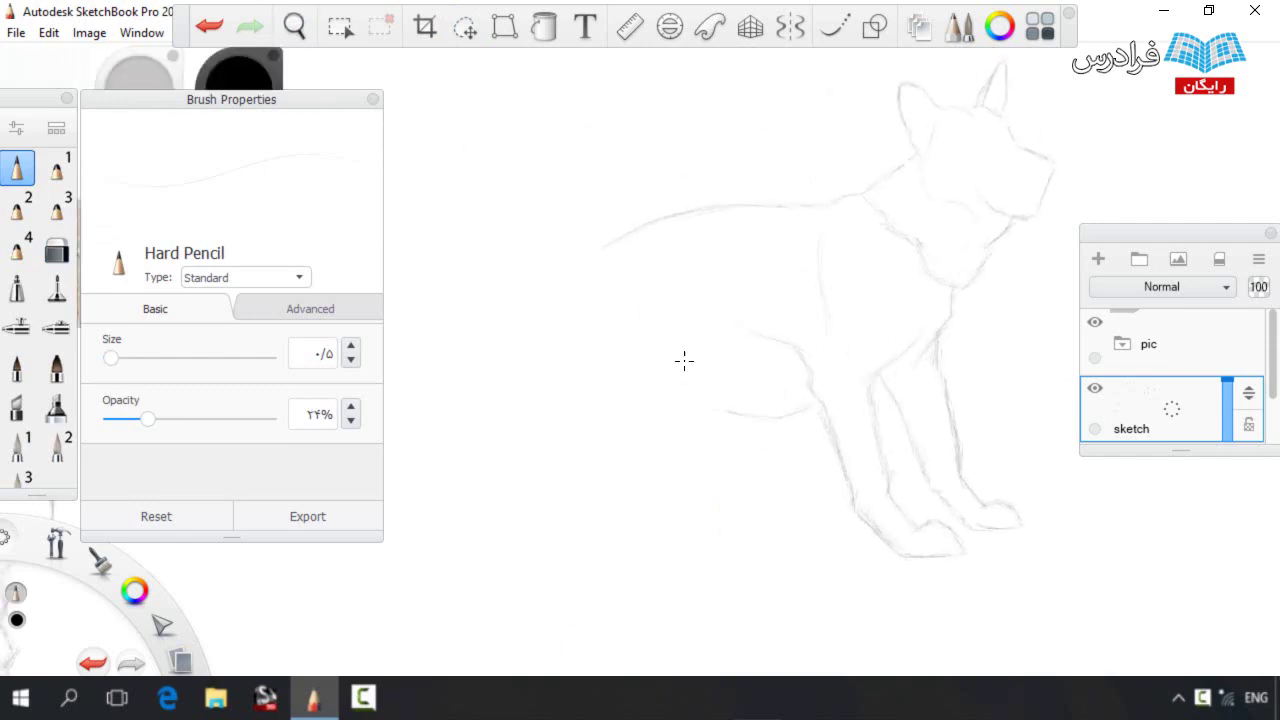
{"action": "left_click_drag", "start_coordinate": [940, 557], "coordinate": [463, 559]}
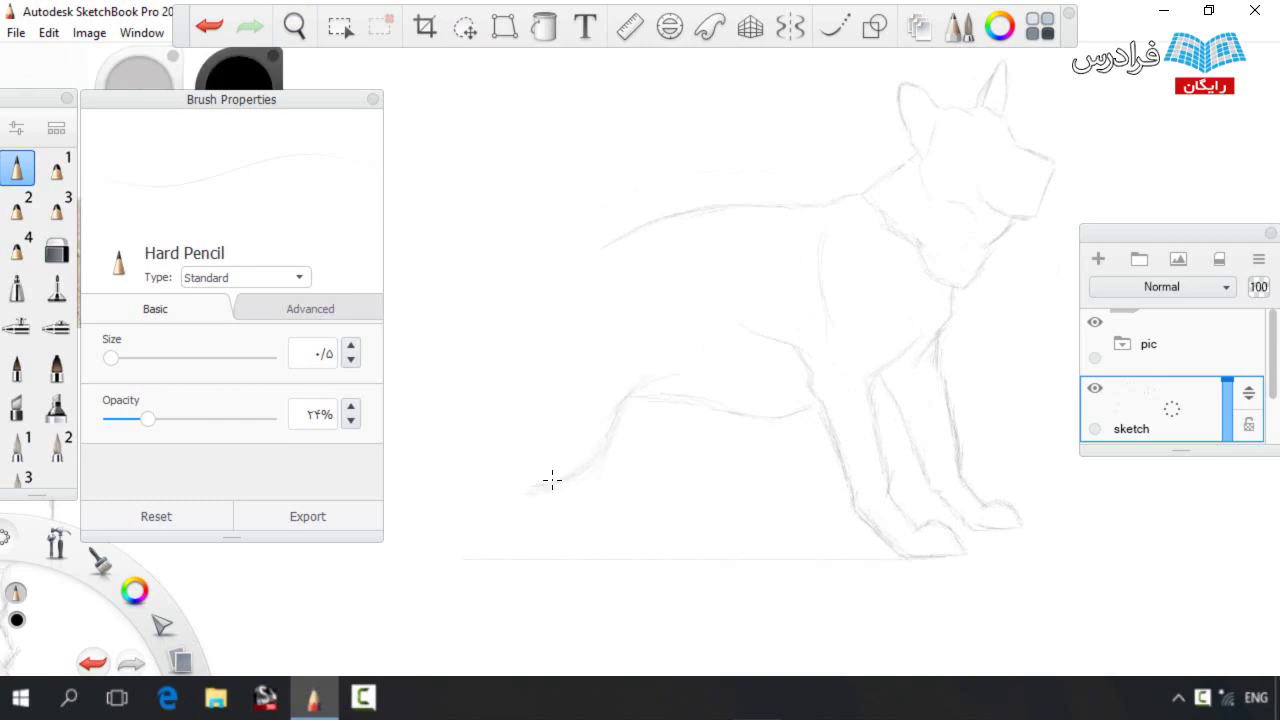
Sketch the rearward hind leg's outlines, the rump curve down to the hock, and the paw on the ground line
{"action": "left_click_drag", "start_coordinate": [510, 524], "coordinate": [517, 568]}
{"action": "key", "text": "e"}
{"action": "key", "text": "e"}
{"action": "mouse_move", "coordinate": [623, 229]}
{"action": "left_mouse_down"}
{"action": "mouse_move", "coordinate": [594, 255]}
{"action": "mouse_move", "coordinate": [543, 338]}
{"action": "left_mouse_up"}
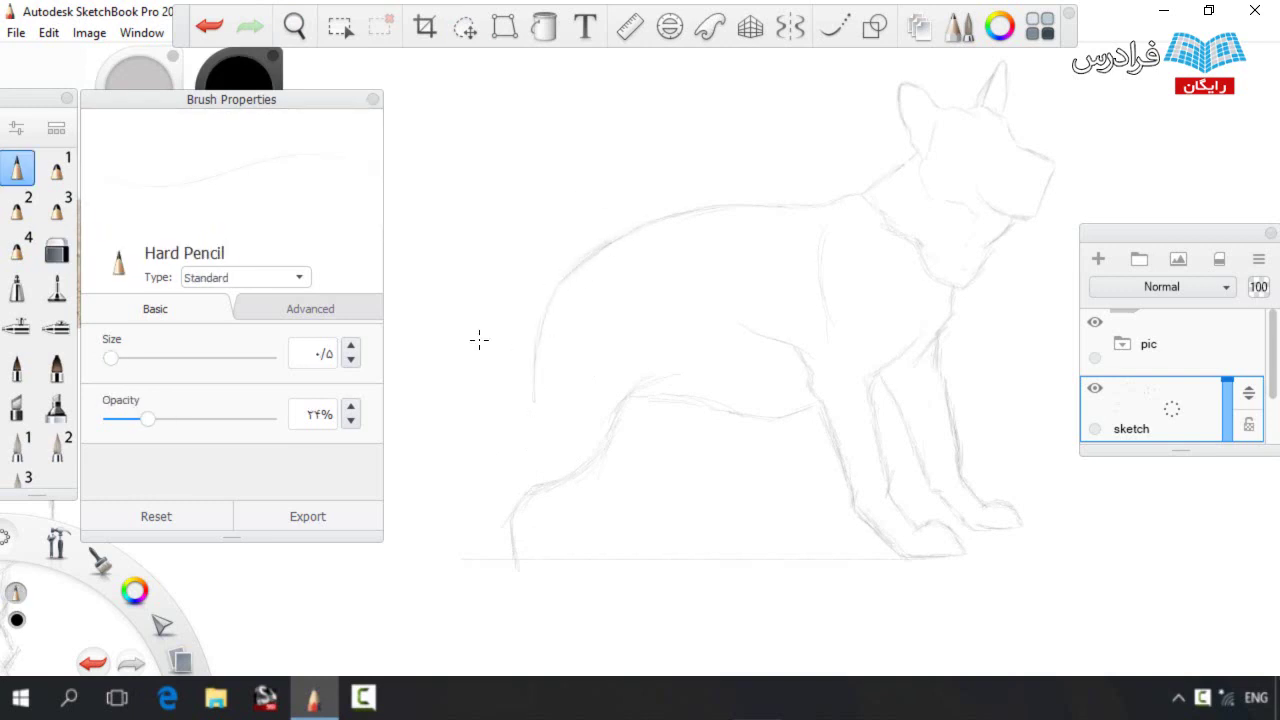
{"action": "left_click_drag", "start_coordinate": [527, 432], "coordinate": [475, 480]}
{"action": "mouse_move", "coordinate": [488, 540]}
{"action": "left_mouse_down"}
{"action": "mouse_move", "coordinate": [514, 584]}
{"action": "mouse_move", "coordinate": [539, 587]}
{"action": "mouse_move", "coordinate": [520, 561]}
{"action": "mouse_move", "coordinate": [552, 572]}
{"action": "left_mouse_up"}
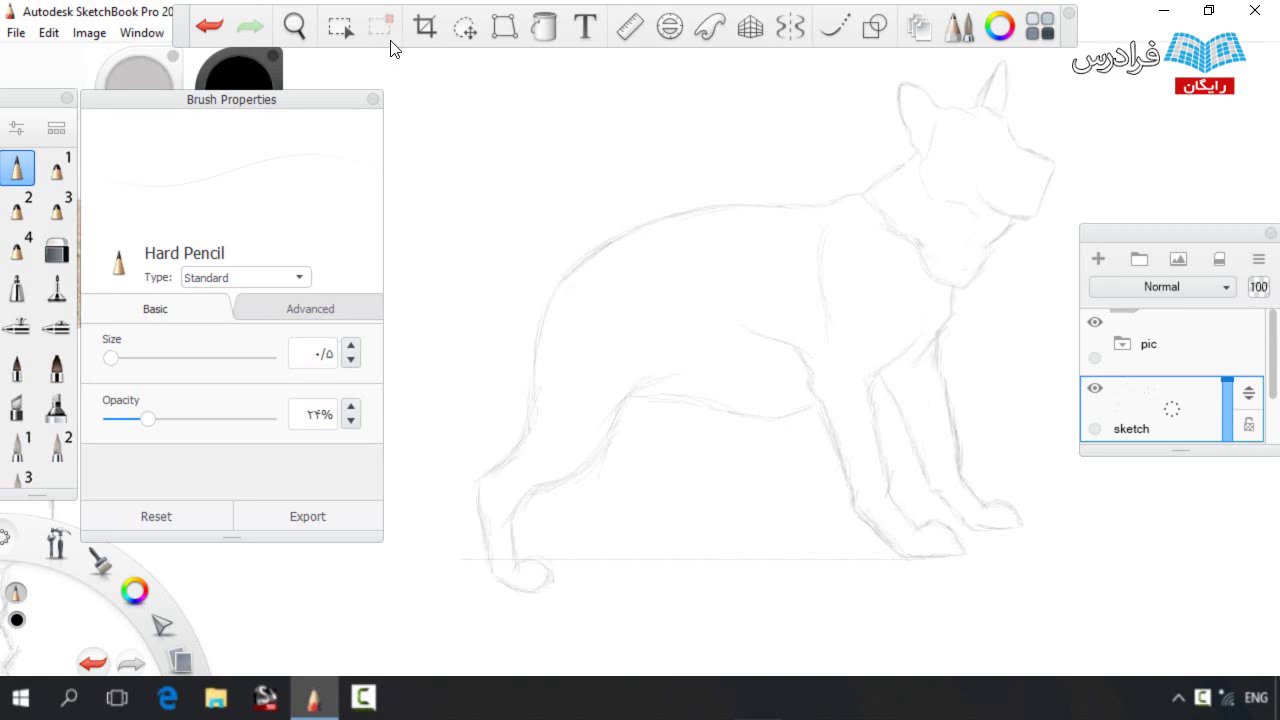
Select the belly and legs with the lasso, raise them slightly, deselect, and retouch the foreleg's join with the chest
{"action": "left_click", "coordinate": [464, 27]}
{"action": "mouse_move", "coordinate": [466, 597]}
{"action": "left_mouse_down"}
{"action": "mouse_move", "coordinate": [843, 331]}
{"action": "mouse_move", "coordinate": [470, 580]}
{"action": "left_mouse_up"}
{"action": "left_click_drag", "start_coordinate": [653, 430], "coordinate": [656, 424]}
{"action": "key", "text": "ctrl+d"}
{"action": "key", "text": "b"}
{"action": "key", "text": "b"}
{"action": "key", "text": "b"}
{"action": "left_click_drag", "start_coordinate": [916, 358], "coordinate": [933, 330]}
Select the lower hind leg with the lasso, shift it upward and forward, and erase and redraw its joins with the thigh
{"action": "key", "text": "v"}
{"action": "left_click_drag", "start_coordinate": [505, 588], "coordinate": [480, 572]}
{"action": "left_click_drag", "start_coordinate": [415, 466], "coordinate": [407, 455]}
{"action": "mouse_move", "coordinate": [462, 585]}
{"action": "left_mouse_down"}
{"action": "mouse_move", "coordinate": [557, 466]}
{"action": "mouse_move", "coordinate": [569, 517]}
{"action": "left_mouse_up"}
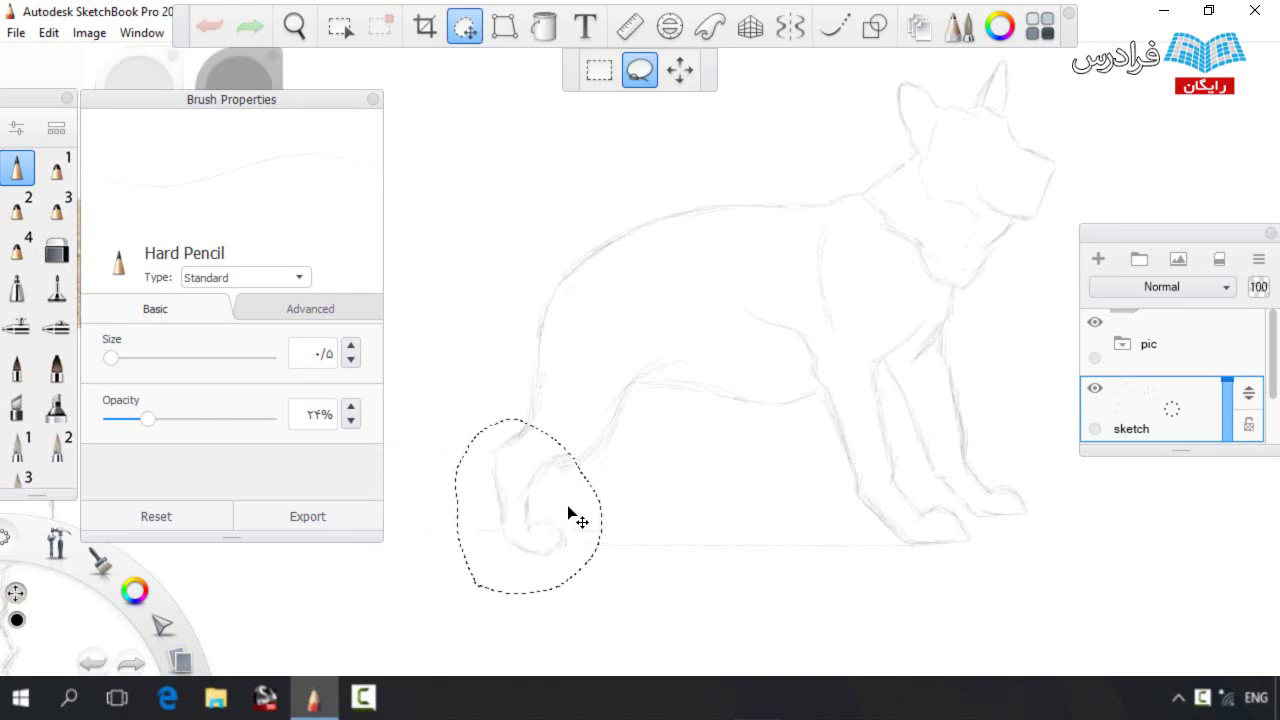
{"action": "left_click", "coordinate": [57, 250]}
{"action": "left_click_drag", "start_coordinate": [580, 462], "coordinate": [546, 472]}
{"action": "mouse_move", "coordinate": [530, 430]}
{"action": "left_mouse_down"}
{"action": "mouse_move", "coordinate": [523, 446]}
{"action": "mouse_move", "coordinate": [603, 440]}
{"action": "left_mouse_up"}
{"action": "left_click", "coordinate": [17, 168]}
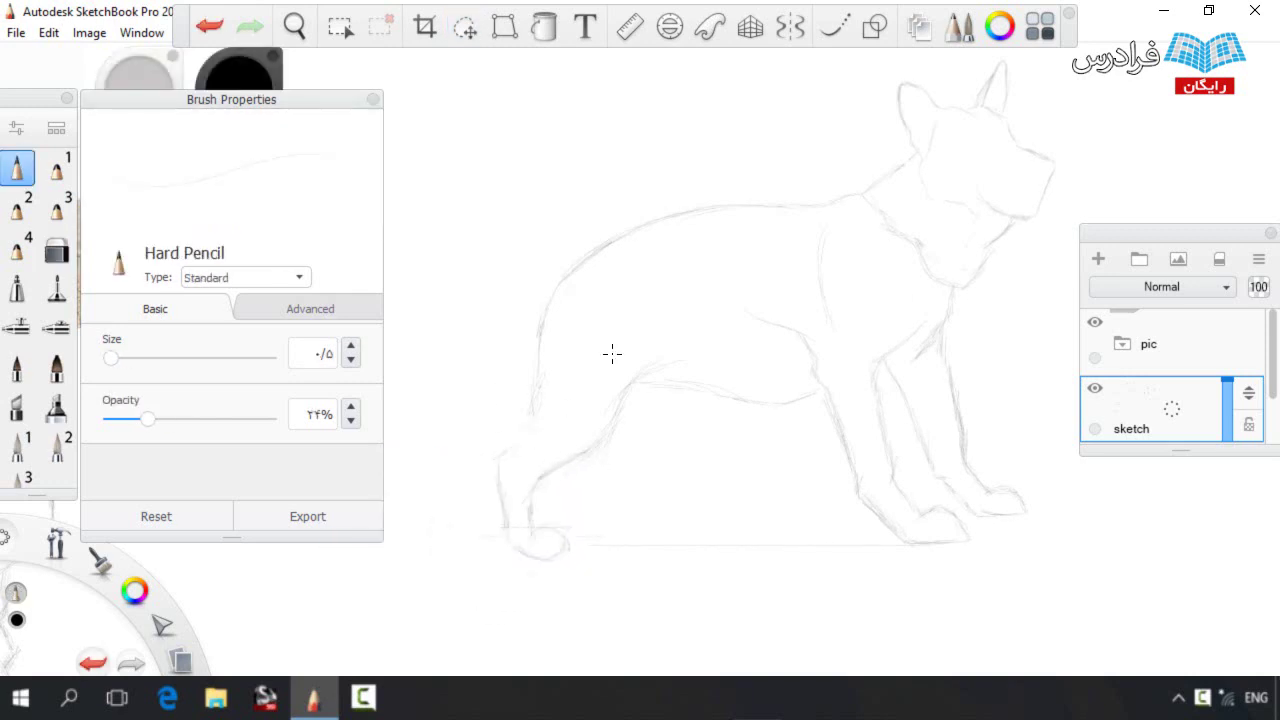
{"action": "left_click_drag", "start_coordinate": [533, 415], "coordinate": [501, 456]}
Erase the curved back and belly outlines and redraw them as a straighter sloping back and a higher belly line
{"action": "left_click", "coordinate": [57, 250]}
{"action": "mouse_move", "coordinate": [768, 207]}
{"action": "left_mouse_down"}
{"action": "mouse_move", "coordinate": [709, 203]}
{"action": "mouse_move", "coordinate": [610, 241]}
{"action": "mouse_move", "coordinate": [731, 211]}
{"action": "left_mouse_up"}
{"action": "left_click", "coordinate": [17, 168]}
{"action": "key", "text": "e"}
{"action": "key", "text": "e"}
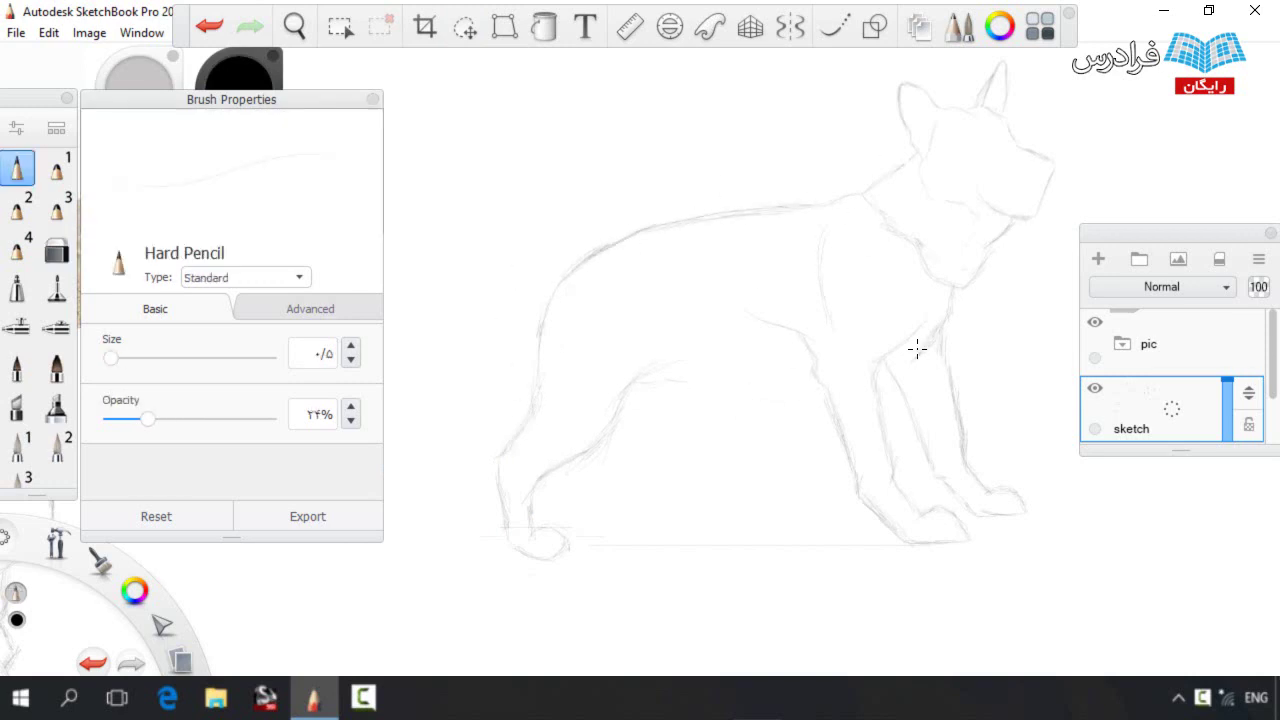
{"action": "left_click_drag", "start_coordinate": [800, 389], "coordinate": [645, 382]}
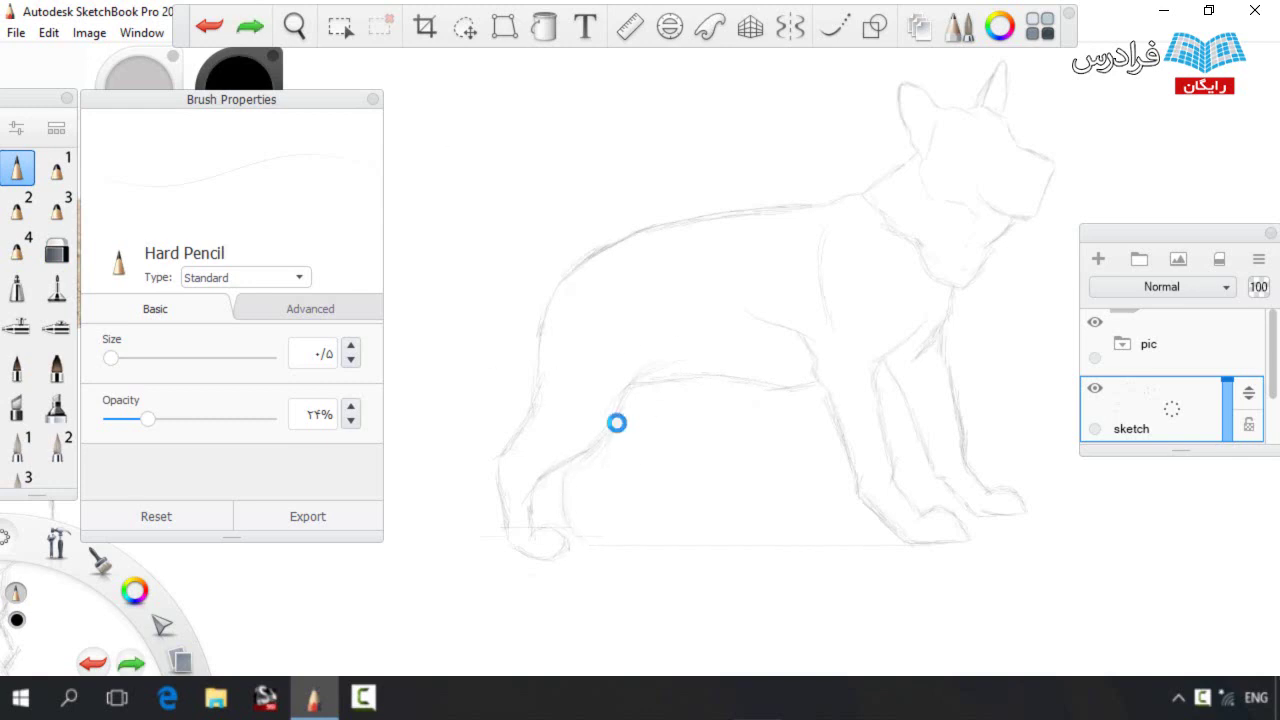
Remove the stray leg line beside the hind leg, and select and reposition the lower hind leg with the lasso
{"action": "key", "text": "ctrl+z"}
{"action": "key", "text": "e"}
{"action": "left_click_drag", "start_coordinate": [563, 483], "coordinate": [567, 515]}
{"action": "key", "text": "v"}
{"action": "mouse_move", "coordinate": [498, 590]}
{"action": "left_mouse_down"}
{"action": "mouse_move", "coordinate": [582, 572]}
{"action": "mouse_move", "coordinate": [505, 595]}
{"action": "left_mouse_up"}
{"action": "mouse_move", "coordinate": [622, 446]}
{"action": "left_mouse_down"}
{"action": "mouse_move", "coordinate": [615, 438]}
{"action": "mouse_move", "coordinate": [622, 447]}
{"action": "left_mouse_up"}
{"action": "left_click_drag", "start_coordinate": [590, 471], "coordinate": [569, 468]}
{"action": "mouse_move", "coordinate": [583, 511]}
{"action": "left_mouse_down"}
{"action": "mouse_move", "coordinate": [541, 518]}
{"action": "mouse_move", "coordinate": [502, 453]}
{"action": "left_mouse_up"}
Erase and redraw the hind leg's outlines along the thigh, the hock and the front edge below the belly
{"action": "key", "text": "b"}
{"action": "key", "text": "e"}
{"action": "key", "text": "b"}
{"action": "mouse_move", "coordinate": [490, 535]}
{"action": "left_mouse_down"}
{"action": "mouse_move", "coordinate": [493, 476]}
{"action": "mouse_move", "coordinate": [547, 397]}
{"action": "mouse_move", "coordinate": [507, 346]}
{"action": "mouse_move", "coordinate": [520, 457]}
{"action": "mouse_move", "coordinate": [498, 460]}
{"action": "mouse_move", "coordinate": [534, 404]}
{"action": "left_mouse_up"}
{"action": "key", "text": "e"}
{"action": "left_click_drag", "start_coordinate": [547, 473], "coordinate": [523, 492]}
{"action": "key", "text": "b"}
{"action": "key", "text": "e"}
{"action": "mouse_move", "coordinate": [620, 403]}
{"action": "left_mouse_down"}
{"action": "mouse_move", "coordinate": [582, 456]}
{"action": "mouse_move", "coordinate": [608, 428]}
{"action": "left_mouse_up"}
{"action": "key", "text": "e"}
{"action": "mouse_move", "coordinate": [649, 369]}
{"action": "left_mouse_down"}
{"action": "mouse_move", "coordinate": [617, 433]}
{"action": "mouse_move", "coordinate": [568, 461]}
{"action": "left_mouse_up"}
{"action": "key", "text": "e"}
{"action": "key", "text": "b"}
Select the redrawn lower hind leg with the lasso and adjust its position under the rump
{"action": "key", "text": "v"}
{"action": "mouse_move", "coordinate": [480, 598]}
{"action": "left_mouse_down"}
{"action": "mouse_move", "coordinate": [691, 366]}
{"action": "mouse_move", "coordinate": [475, 596]}
{"action": "left_mouse_up"}
{"action": "left_click", "coordinate": [571, 429]}
{"action": "left_click_drag", "start_coordinate": [537, 436], "coordinate": [538, 429]}
{"action": "left_click_drag", "start_coordinate": [556, 408], "coordinate": [547, 398]}
{"action": "left_click", "coordinate": [720, 357]}
Sketch the forward hind leg below the belly, with its thigh, bent hock and long flat paw
{"action": "key", "text": "b"}
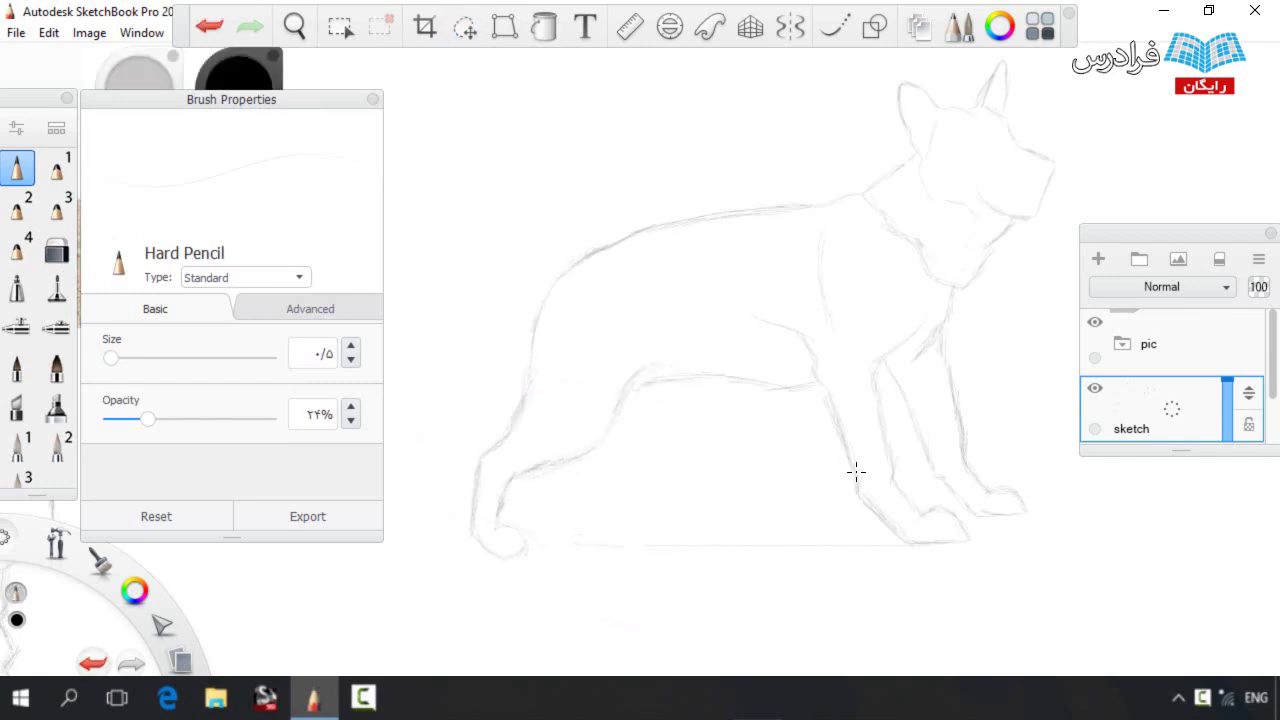
{"action": "left_click_drag", "start_coordinate": [615, 456], "coordinate": [629, 411]}
{"action": "left_click_drag", "start_coordinate": [605, 498], "coordinate": [680, 522]}
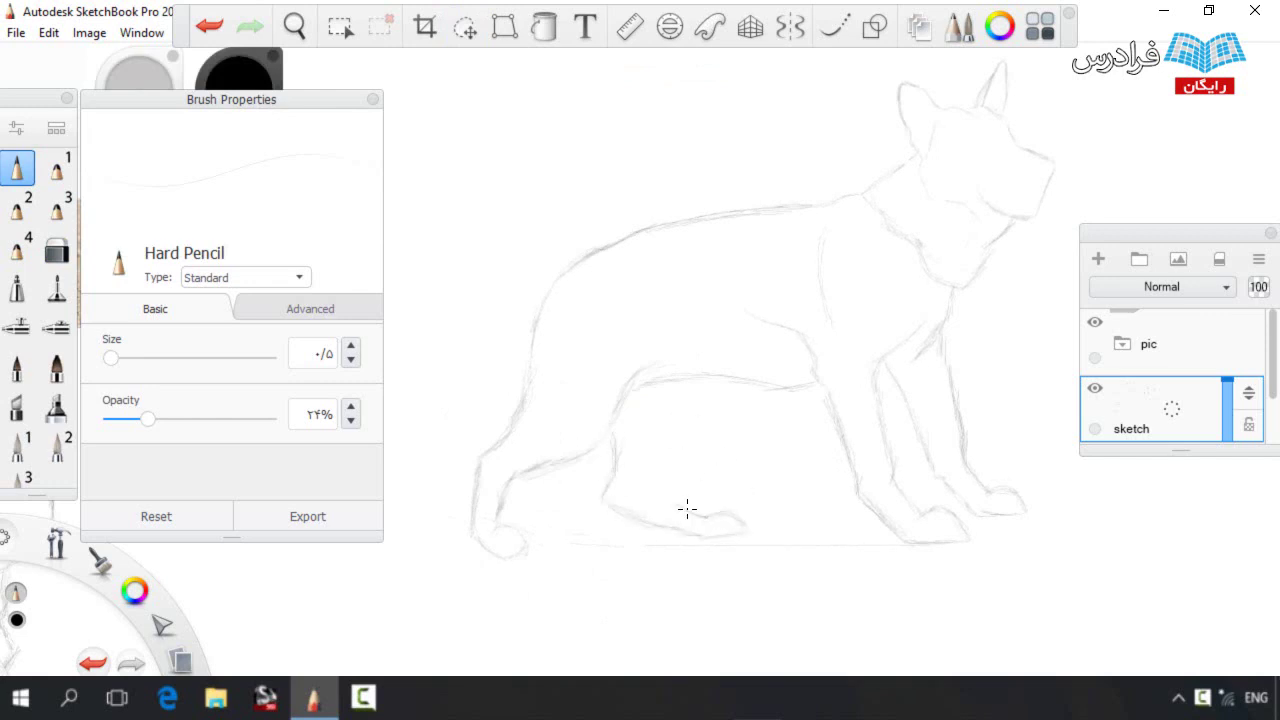
{"action": "left_click_drag", "start_coordinate": [664, 504], "coordinate": [655, 468]}
Select the near forepaw with the lasso, shift it slightly down and back, and erase the leftover lines around it
{"action": "key", "text": "v"}
{"action": "mouse_move", "coordinate": [875, 555]}
{"action": "left_mouse_down"}
{"action": "mouse_move", "coordinate": [957, 511]}
{"action": "mouse_move", "coordinate": [884, 572]}
{"action": "left_mouse_up"}
{"action": "left_click_drag", "start_coordinate": [766, 554], "coordinate": [766, 536]}
{"action": "mouse_move", "coordinate": [801, 504]}
{"action": "left_mouse_down"}
{"action": "mouse_move", "coordinate": [794, 517]}
{"action": "mouse_move", "coordinate": [812, 495]}
{"action": "left_mouse_up"}
{"action": "key", "text": "e"}
{"action": "left_click_drag", "start_coordinate": [949, 557], "coordinate": [908, 553]}
Select and lower the far forepaw, and darken the far foreleg's outlines to reconnect it
{"action": "key", "text": "b"}
{"action": "key", "text": "m"}
{"action": "mouse_move", "coordinate": [996, 549]}
{"action": "left_mouse_down"}
{"action": "mouse_move", "coordinate": [938, 505]}
{"action": "mouse_move", "coordinate": [1000, 552]}
{"action": "left_mouse_up"}
{"action": "left_click_drag", "start_coordinate": [940, 430], "coordinate": [936, 478]}
{"action": "key", "text": "b"}
{"action": "left_click_drag", "start_coordinate": [956, 403], "coordinate": [967, 464]}
{"action": "key", "text": "e"}
{"action": "key", "text": "b"}
{"action": "left_click_drag", "start_coordinate": [950, 385], "coordinate": [967, 457]}
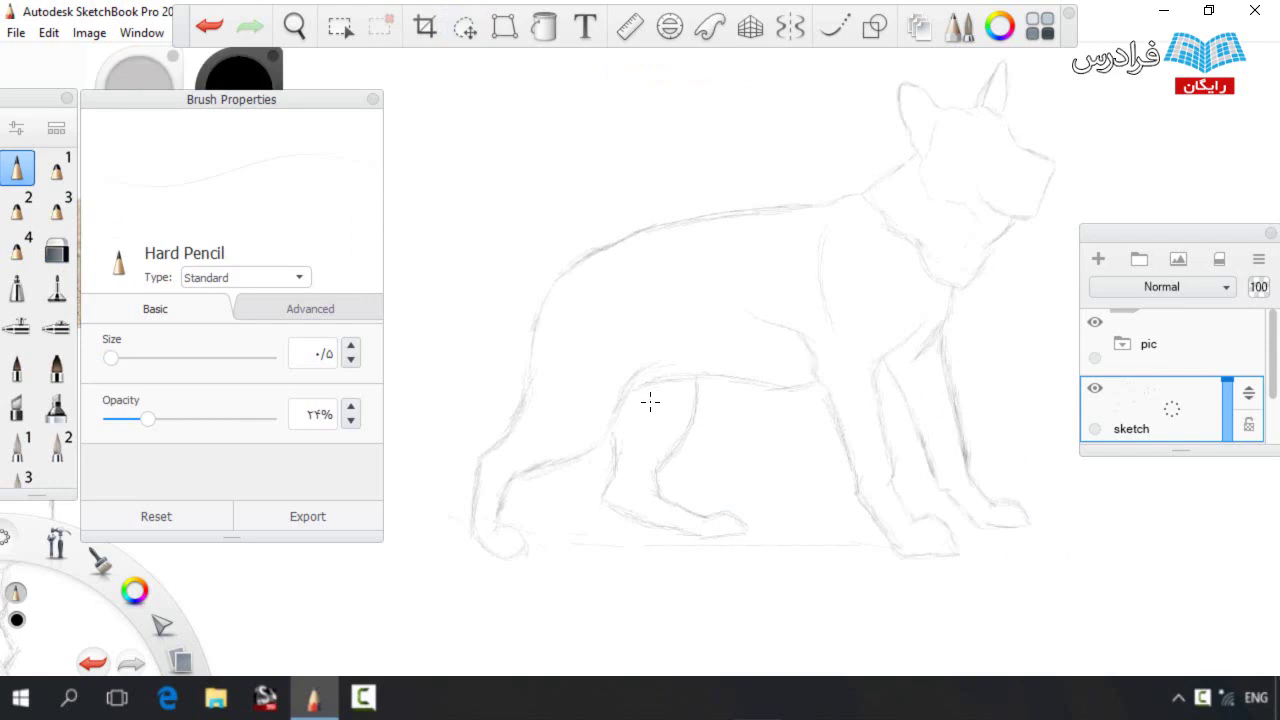
Adjust the rearward hind leg slightly and sketch the tail hanging from the rump to the hock
{"action": "key", "text": "m"}
{"action": "mouse_move", "coordinate": [495, 488]}
{"action": "left_mouse_down"}
{"action": "mouse_move", "coordinate": [452, 540]}
{"action": "mouse_move", "coordinate": [499, 504]}
{"action": "mouse_move", "coordinate": [477, 482]}
{"action": "mouse_move", "coordinate": [506, 488]}
{"action": "left_mouse_up"}
{"action": "key", "text": "b"}
{"action": "left_click_drag", "start_coordinate": [527, 322], "coordinate": [508, 383]}
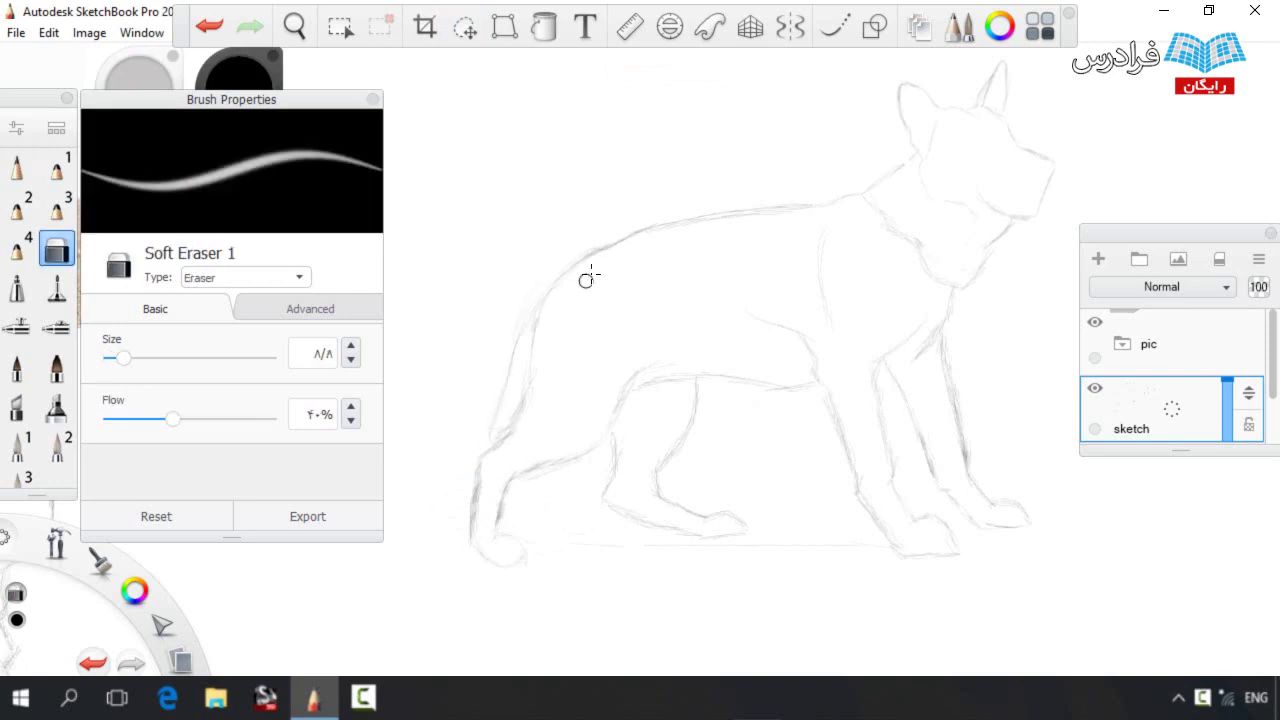
Clean up and redraw the rump and back contour, and sketch the tail tip curving below the hind leg
{"action": "left_click_drag", "start_coordinate": [533, 316], "coordinate": [590, 254]}
{"action": "left_click_drag", "start_coordinate": [851, 203], "coordinate": [741, 209]}
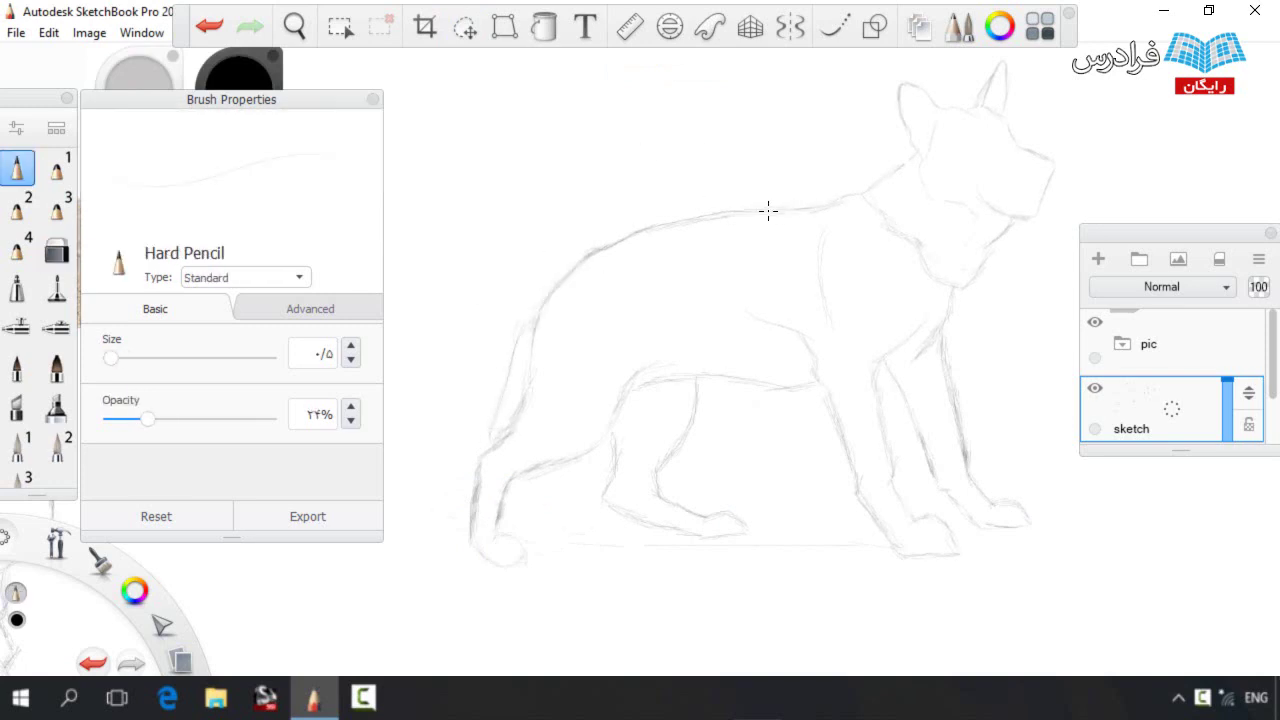
{"action": "mouse_move", "coordinate": [506, 540]}
{"action": "left_mouse_down"}
{"action": "mouse_move", "coordinate": [486, 537]}
{"action": "mouse_move", "coordinate": [523, 531]}
{"action": "mouse_move", "coordinate": [543, 546]}
{"action": "mouse_move", "coordinate": [575, 523]}
{"action": "left_mouse_up"}
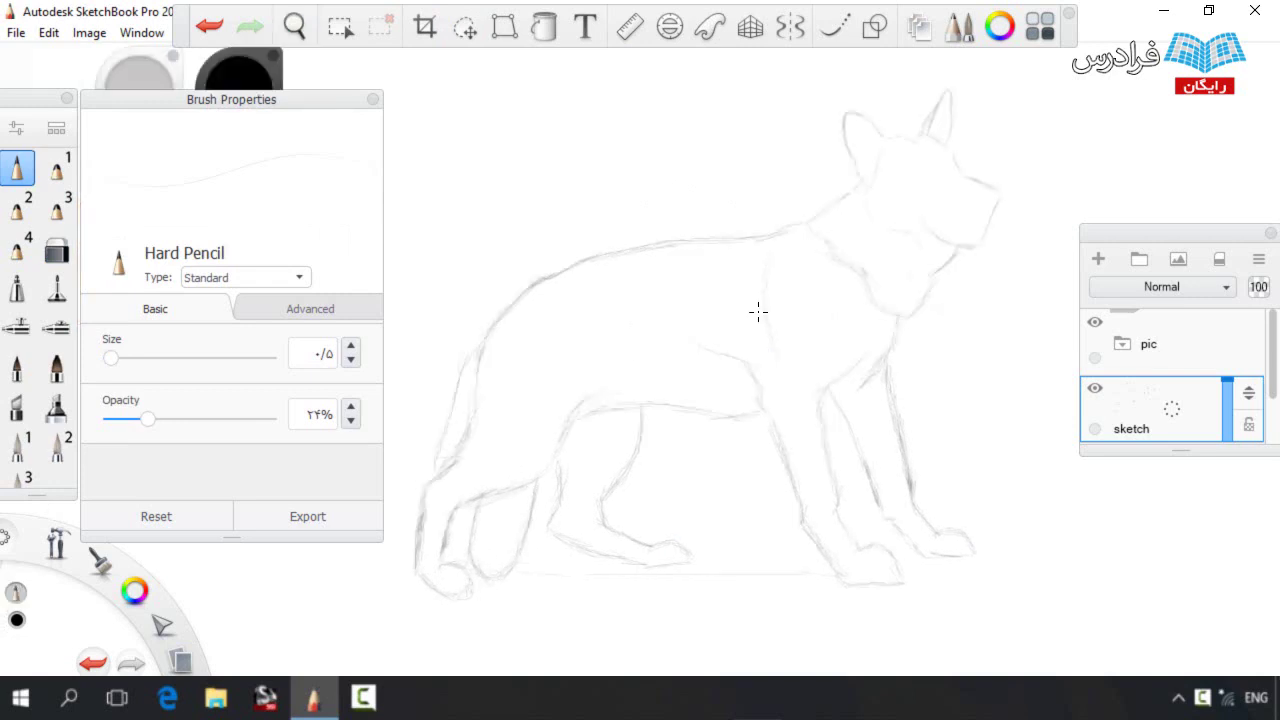
Select the whole dog with the lasso, shrink it, and place it beneath the German Shepherd reference photo
{"action": "scroll", "coordinate": [748, 311], "scroll_direction": "down", "scroll_amount": 5}
{"action": "left_click", "coordinate": [466, 26]}
{"action": "left_click_drag", "start_coordinate": [503, 286], "coordinate": [900, 534]}
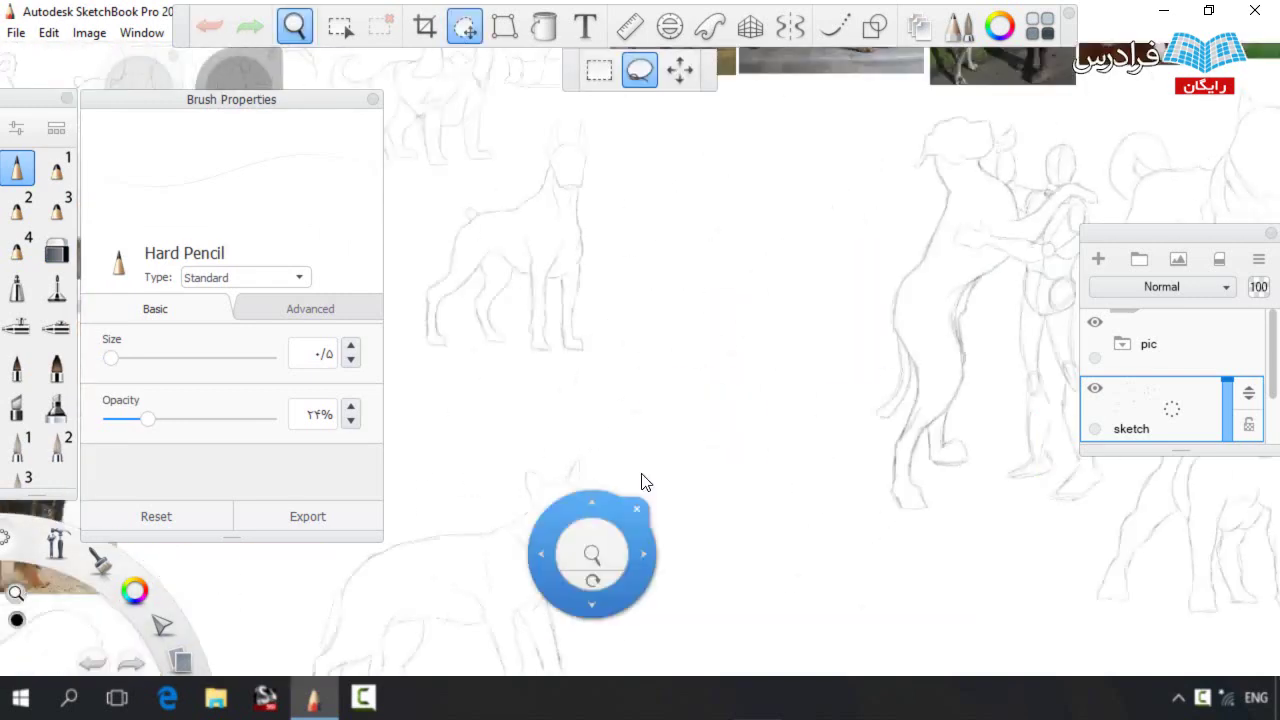
{"action": "left_click_drag", "start_coordinate": [688, 466], "coordinate": [977, 101]}
{"action": "key", "text": "space"}
{"action": "mouse_move", "coordinate": [755, 212]}
{"action": "left_mouse_down"}
{"action": "mouse_move", "coordinate": [729, 351]}
{"action": "mouse_move", "coordinate": [843, 377]}
{"action": "mouse_move", "coordinate": [800, 297]}
{"action": "mouse_move", "coordinate": [765, 276]}
{"action": "mouse_move", "coordinate": [762, 290]}
{"action": "left_mouse_up"}
{"action": "key", "text": "space"}
{"action": "key", "text": "ctrl+d"}
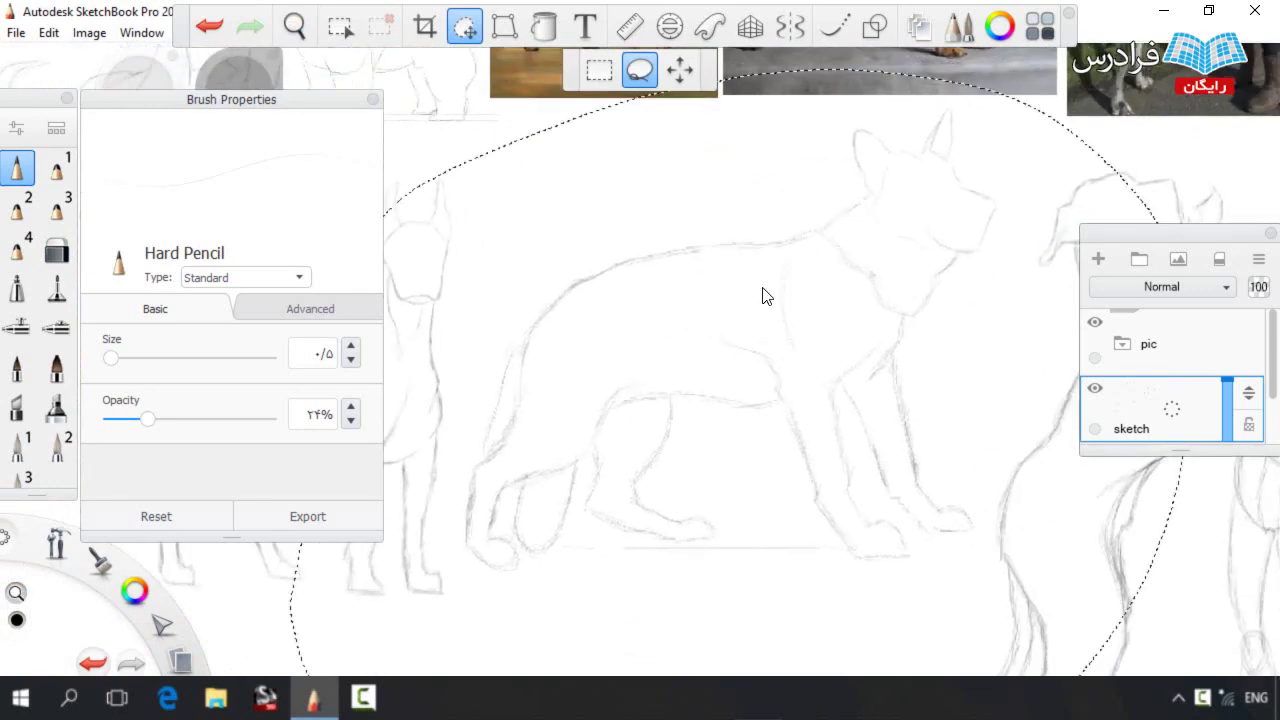
{"action": "key", "text": "space"}
{"action": "scroll", "coordinate": [748, 308], "scroll_direction": "up", "scroll_amount": 2}
{"action": "left_click_drag", "start_coordinate": [751, 286], "coordinate": [752, 314]}
{"action": "key", "text": "Escape"}
{"action": "scroll", "coordinate": [694, 340], "scroll_direction": "down", "scroll_amount": 5}
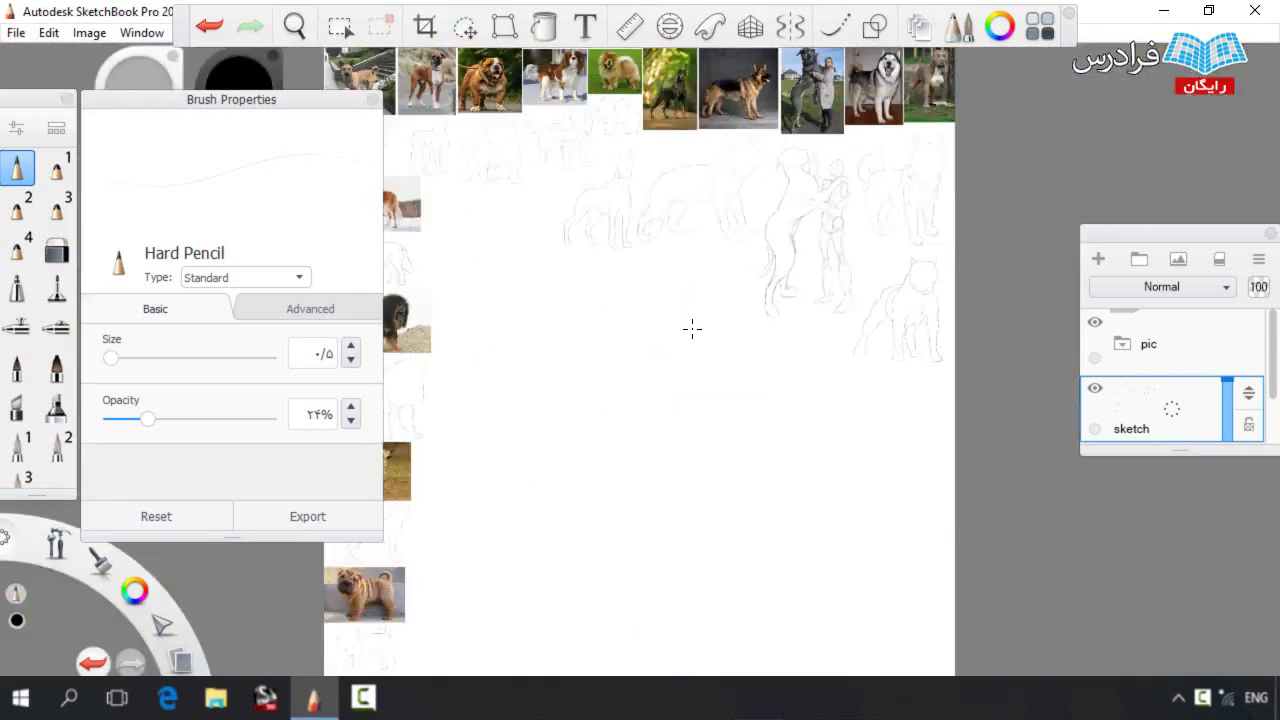
Sketch the next dog's head in an empty area, with its domed skull, cheeks and lower muzzle outline
{"action": "scroll", "coordinate": [686, 325], "scroll_direction": "up", "scroll_amount": 5}
{"action": "left_click_drag", "start_coordinate": [805, 283], "coordinate": [715, 266]}
{"action": "left_click_drag", "start_coordinate": [831, 317], "coordinate": [898, 412]}
{"action": "left_click_drag", "start_coordinate": [690, 268], "coordinate": [602, 322]}
{"action": "scroll", "coordinate": [732, 295], "scroll_direction": "down", "scroll_amount": 2}
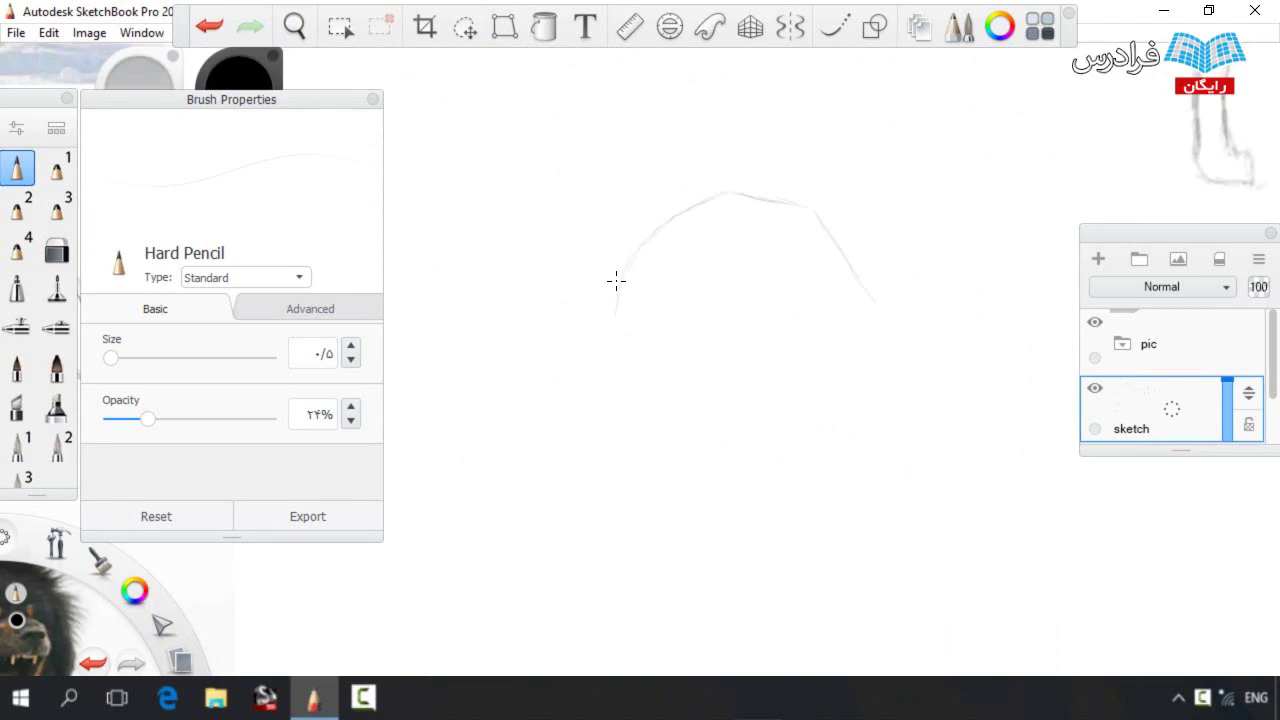
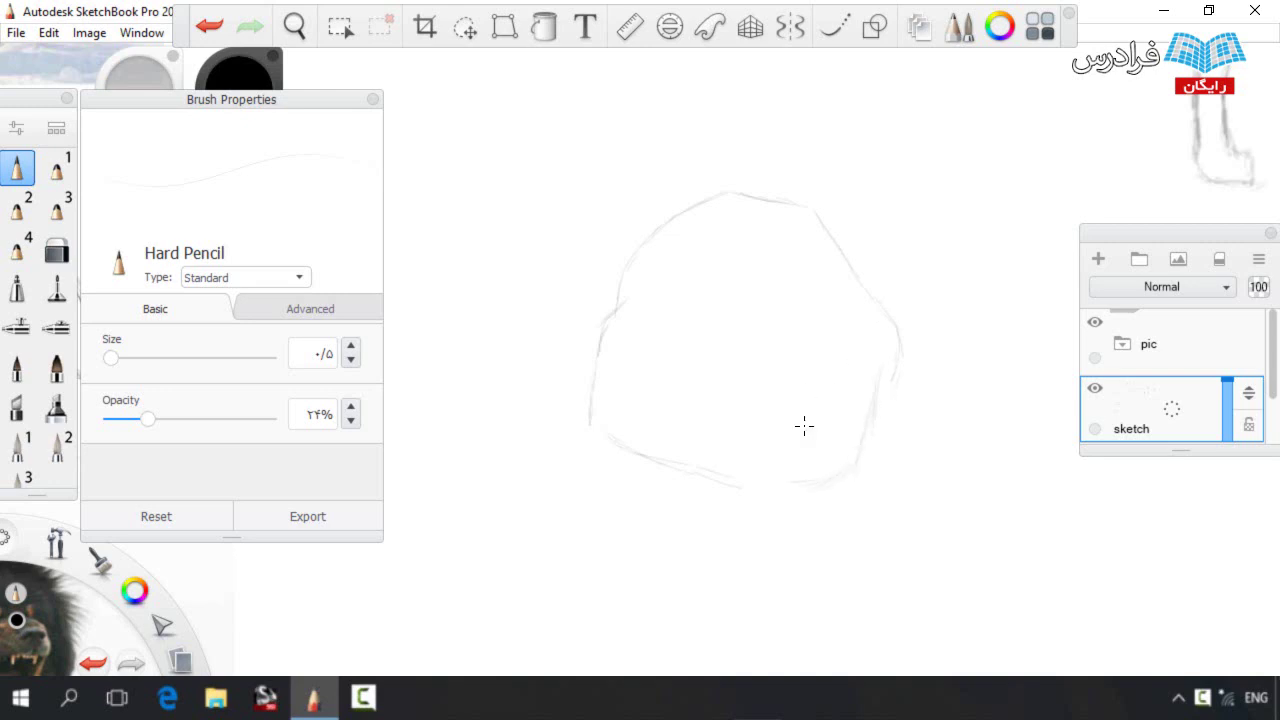
{"action": "left_click_drag", "start_coordinate": [753, 490], "coordinate": [763, 430]}
Adjust the upper skull outline with the lasso, deselect, and redraw both sides of the skull
{"action": "key", "text": "v"}
{"action": "mouse_move", "coordinate": [600, 230]}
{"action": "left_mouse_down"}
{"action": "mouse_move", "coordinate": [711, 275]}
{"action": "mouse_move", "coordinate": [706, 240]}
{"action": "left_mouse_up"}
{"action": "key", "text": "ctrl+d"}
{"action": "key", "text": "b"}
{"action": "left_click_drag", "start_coordinate": [627, 262], "coordinate": [664, 219]}
{"action": "left_click_drag", "start_coordinate": [857, 260], "coordinate": [870, 294]}
Sketch two large pointed ears rising from the skull and connect the wider ear down to the cheek
{"action": "key", "text": "space"}
{"action": "left_click_drag", "start_coordinate": [732, 211], "coordinate": [720, 360]}
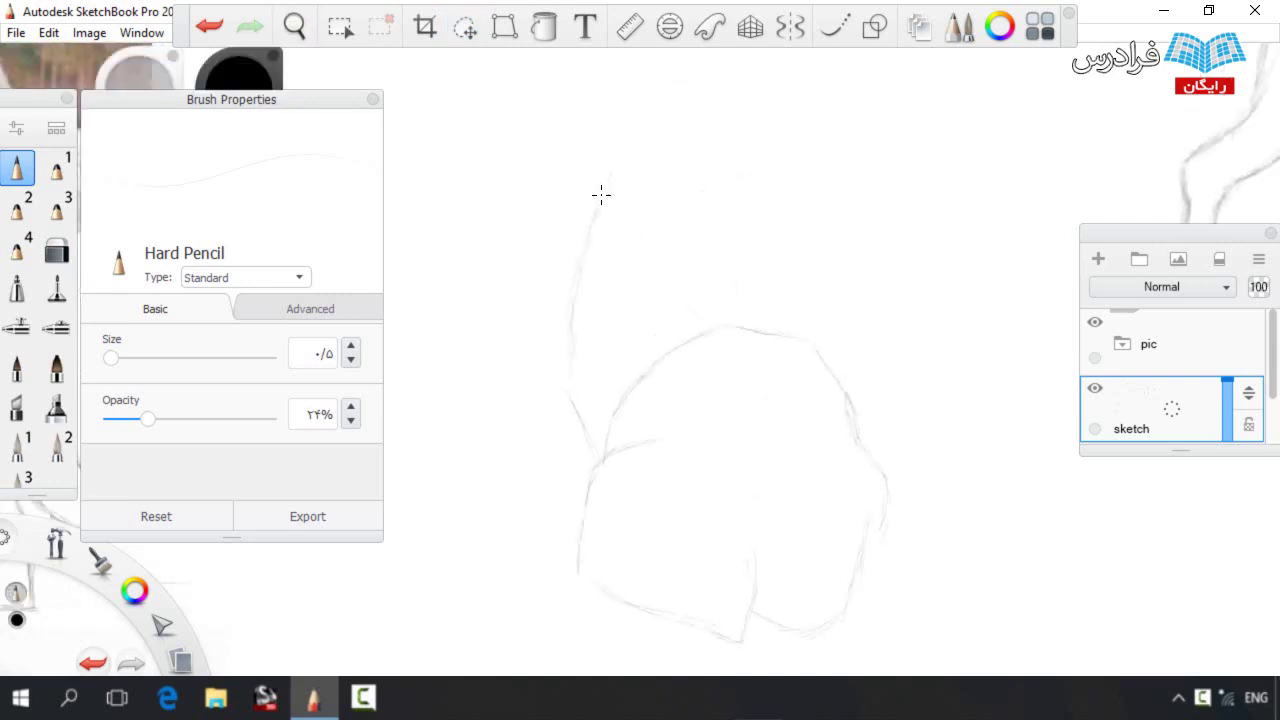
{"action": "key", "text": "e"}
{"action": "mouse_move", "coordinate": [606, 190]}
{"action": "left_mouse_down"}
{"action": "mouse_move", "coordinate": [626, 147]}
{"action": "mouse_move", "coordinate": [634, 218]}
{"action": "mouse_move", "coordinate": [662, 278]}
{"action": "mouse_move", "coordinate": [734, 325]}
{"action": "left_mouse_up"}
{"action": "key", "text": "b"}
{"action": "left_click_drag", "start_coordinate": [922, 295], "coordinate": [965, 237]}
{"action": "left_click_drag", "start_coordinate": [1011, 273], "coordinate": [970, 406]}
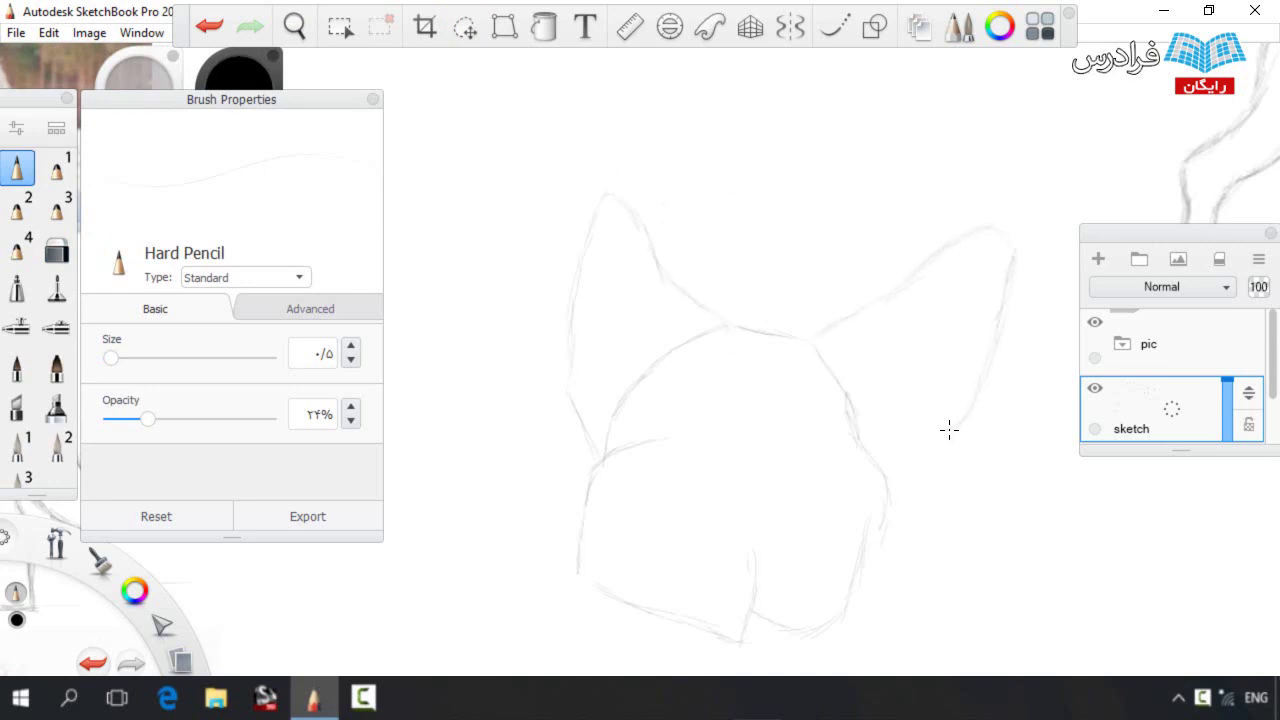
{"action": "left_click_drag", "start_coordinate": [945, 479], "coordinate": [873, 549]}
Sketch the outer foreleg lines beneath the muzzle and add the contours inside the face
{"action": "scroll", "coordinate": [873, 549], "scroll_direction": "down", "scroll_amount": 2}
{"action": "key", "text": "space"}
{"action": "left_click_drag", "start_coordinate": [786, 384], "coordinate": [764, 249]}
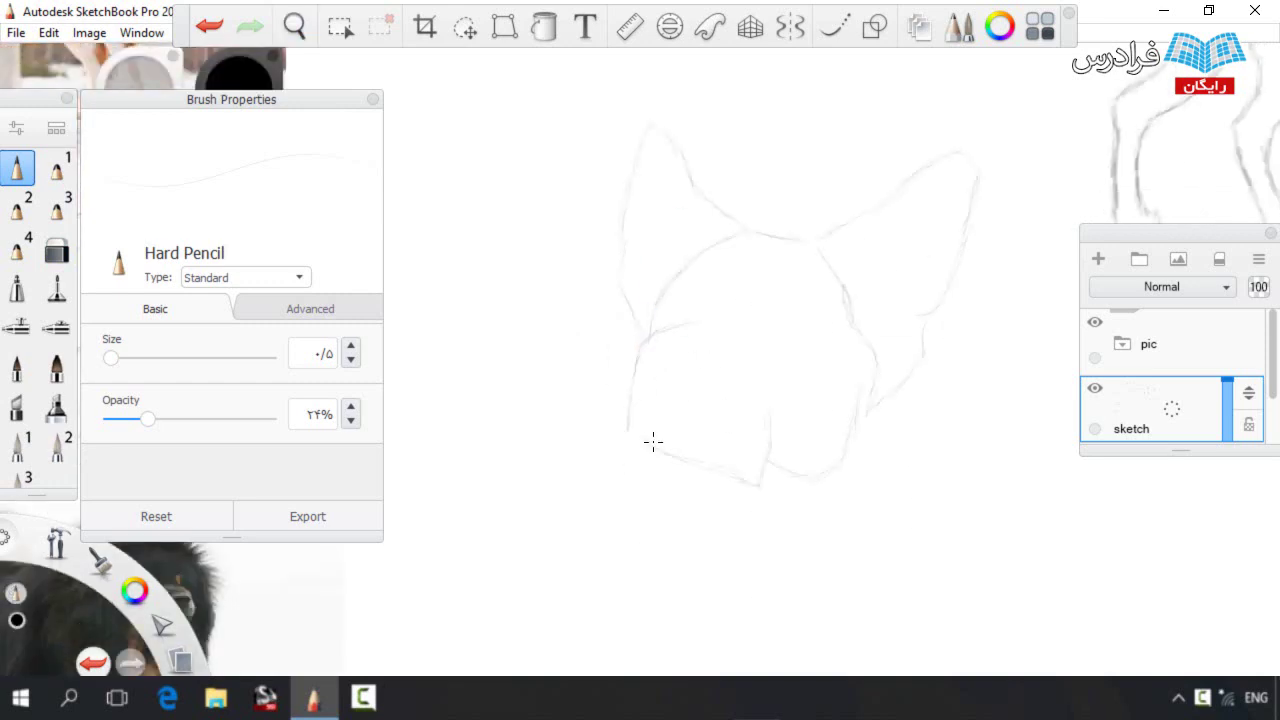
{"action": "left_click_drag", "start_coordinate": [628, 498], "coordinate": [645, 576]}
{"action": "left_click_drag", "start_coordinate": [707, 453], "coordinate": [737, 475]}
{"action": "mouse_move", "coordinate": [629, 440]}
{"action": "left_mouse_down"}
{"action": "mouse_move", "coordinate": [697, 306]}
{"action": "mouse_move", "coordinate": [728, 328]}
{"action": "left_mouse_up"}
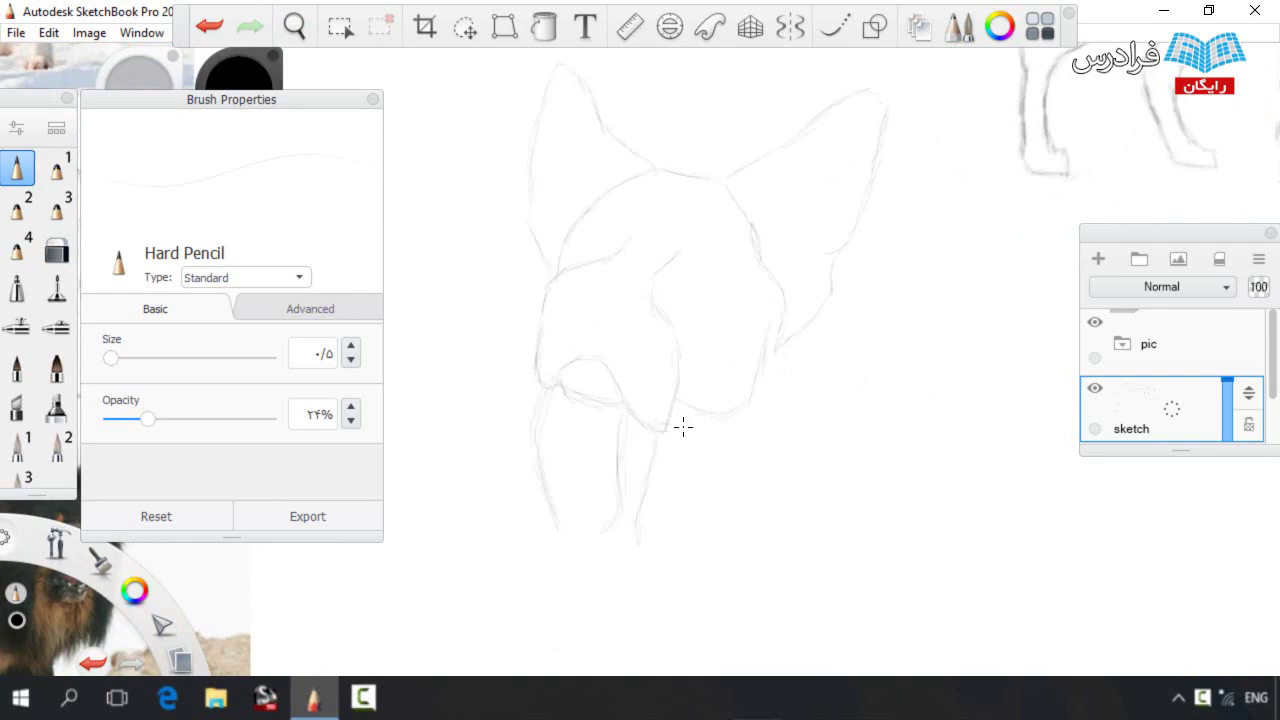
Add the remaining leg lines under the head and sketch the chest, neck and shoulder curves beside the cheek
{"action": "left_click_drag", "start_coordinate": [657, 441], "coordinate": [640, 505]}
{"action": "left_click_drag", "start_coordinate": [651, 437], "coordinate": [625, 527]}
{"action": "left_click_drag", "start_coordinate": [671, 425], "coordinate": [666, 527]}
{"action": "mouse_move", "coordinate": [790, 344]}
{"action": "left_mouse_down"}
{"action": "mouse_move", "coordinate": [789, 411]}
{"action": "mouse_move", "coordinate": [740, 488]}
{"action": "left_mouse_up"}
{"action": "left_click_drag", "start_coordinate": [818, 430], "coordinate": [802, 498]}
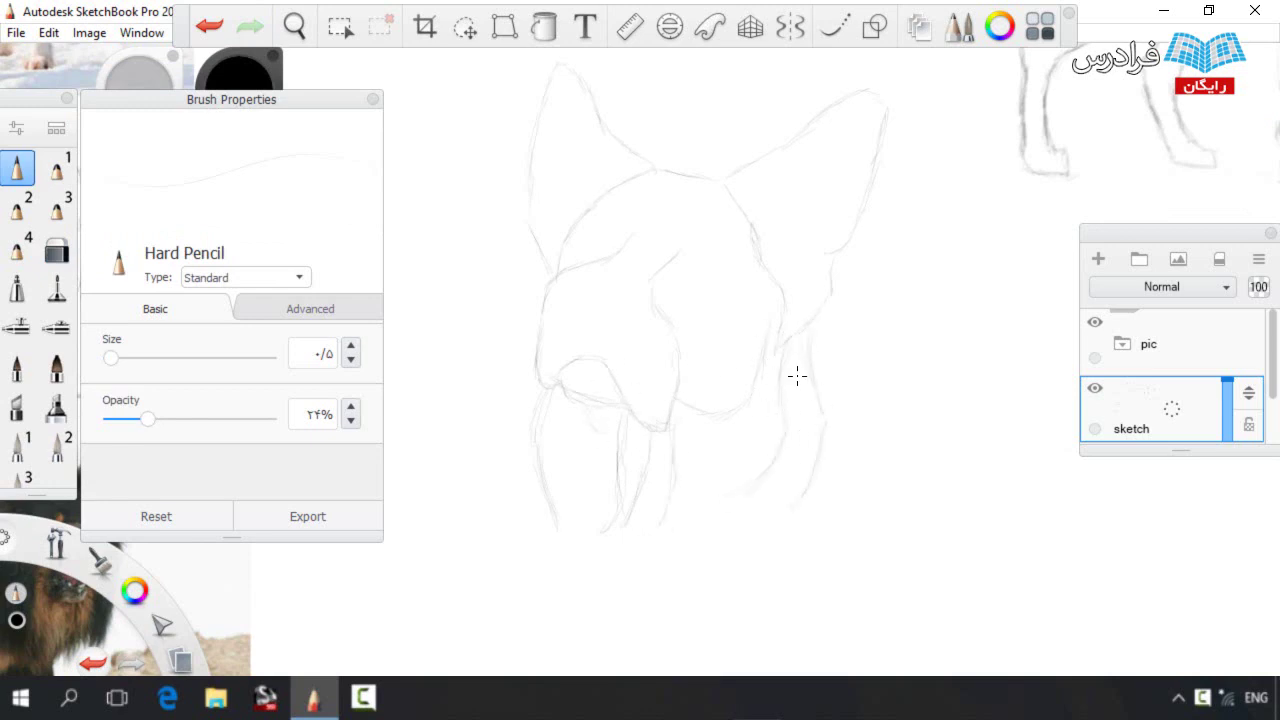
{"action": "left_click_drag", "start_coordinate": [872, 412], "coordinate": [915, 466]}
Select the large-eared dog's sketch with the lasso and position it on the sheet, leaving an empty area for another dog
{"action": "left_click", "coordinate": [465, 26]}
{"action": "mouse_move", "coordinate": [490, 93]}
{"action": "left_mouse_down"}
{"action": "mouse_move", "coordinate": [906, 78]}
{"action": "mouse_move", "coordinate": [482, 125]}
{"action": "left_mouse_up"}
{"action": "left_click_drag", "start_coordinate": [671, 384], "coordinate": [659, 397]}
{"action": "mouse_move", "coordinate": [1138, 408]}
{"action": "left_mouse_down"}
{"action": "mouse_move", "coordinate": [1120, 390]}
{"action": "mouse_move", "coordinate": [1075, 410]}
{"action": "left_mouse_up"}
{"action": "left_click", "coordinate": [640, 70]}
{"action": "key", "text": "space"}
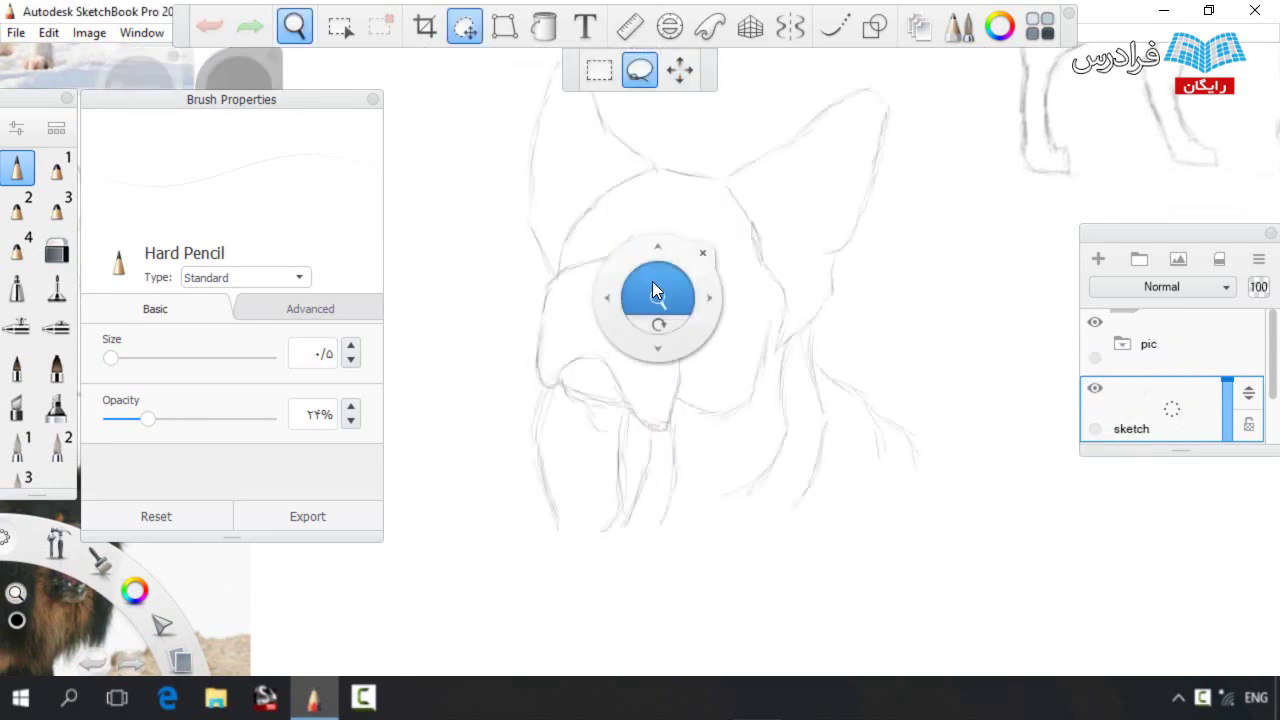
{"action": "left_click_drag", "start_coordinate": [657, 306], "coordinate": [620, 340]}
{"action": "left_click_drag", "start_coordinate": [679, 243], "coordinate": [671, 420]}
{"action": "left_click_drag", "start_coordinate": [568, 362], "coordinate": [562, 385]}
{"action": "left_click_drag", "start_coordinate": [669, 455], "coordinate": [631, 383]}
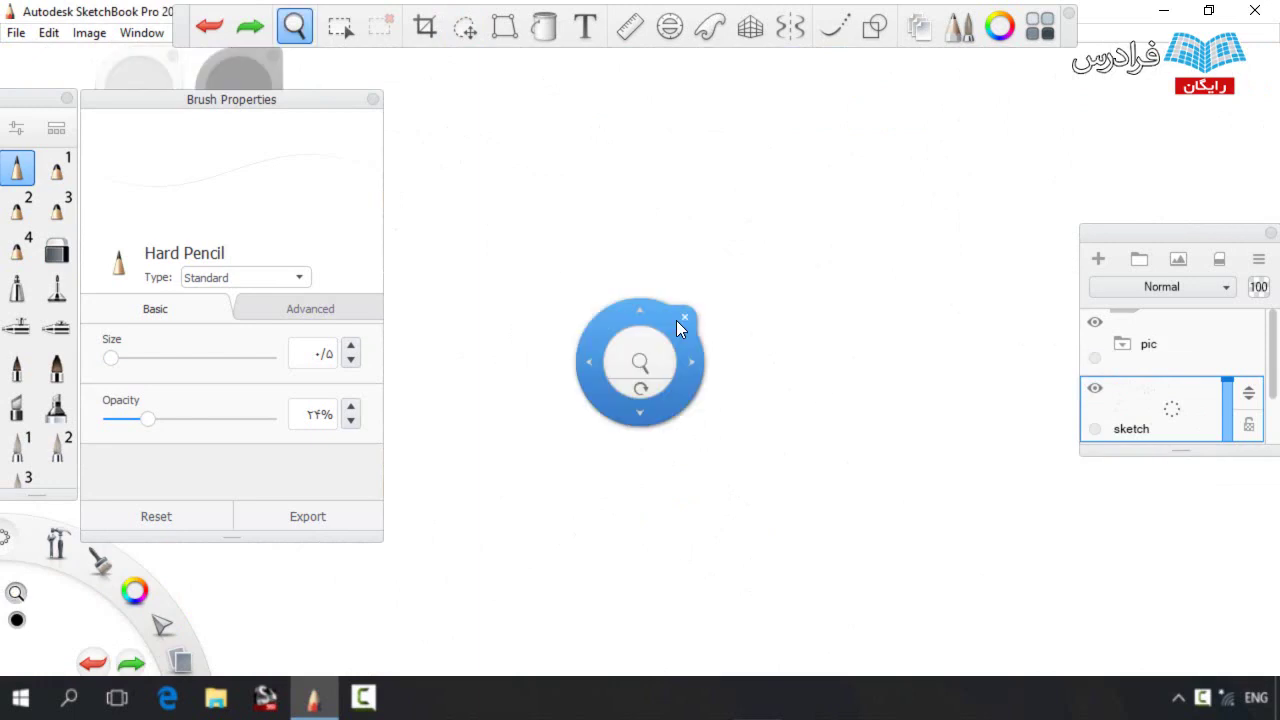
Sketch another dog's head with a flat brow line, skull top, tapering cheek line and a small folded ear
{"action": "left_click_drag", "start_coordinate": [724, 273], "coordinate": [624, 259]}
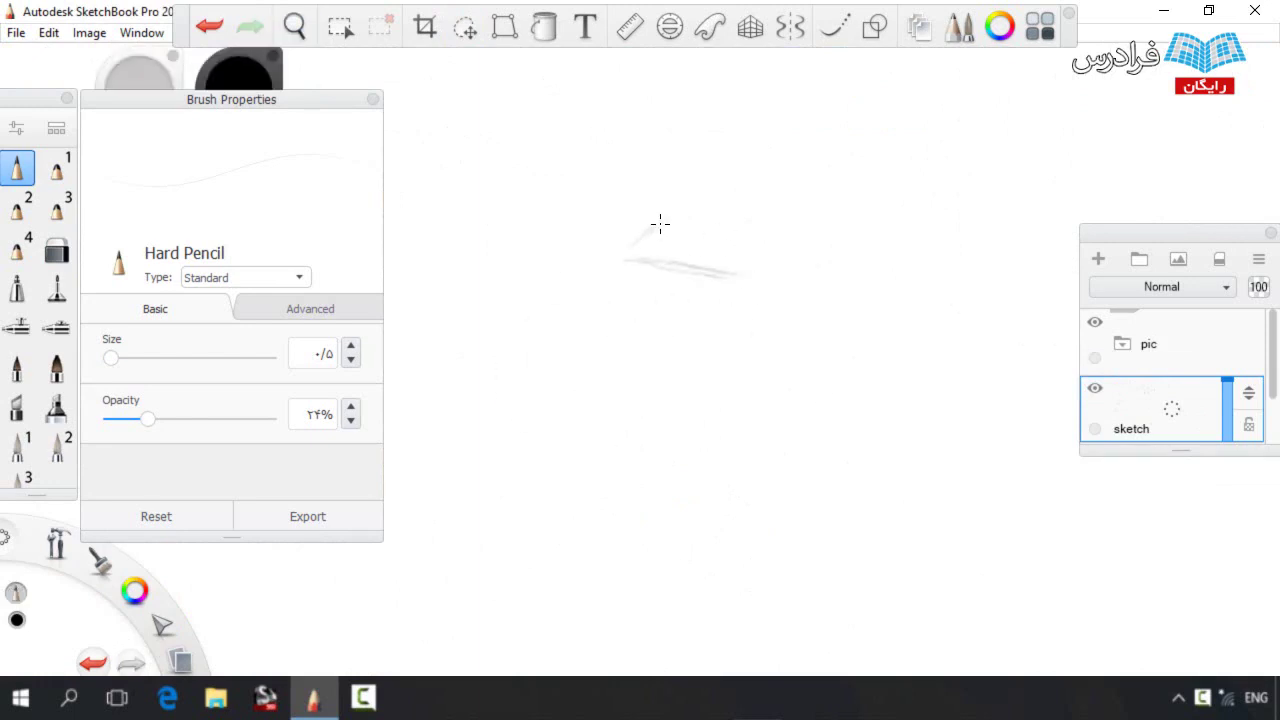
{"action": "left_click_drag", "start_coordinate": [770, 238], "coordinate": [712, 220]}
{"action": "mouse_move", "coordinate": [633, 253]}
{"action": "left_mouse_down"}
{"action": "mouse_move", "coordinate": [591, 294]}
{"action": "mouse_move", "coordinate": [598, 369]}
{"action": "left_mouse_up"}
{"action": "left_click_drag", "start_coordinate": [607, 420], "coordinate": [598, 450]}
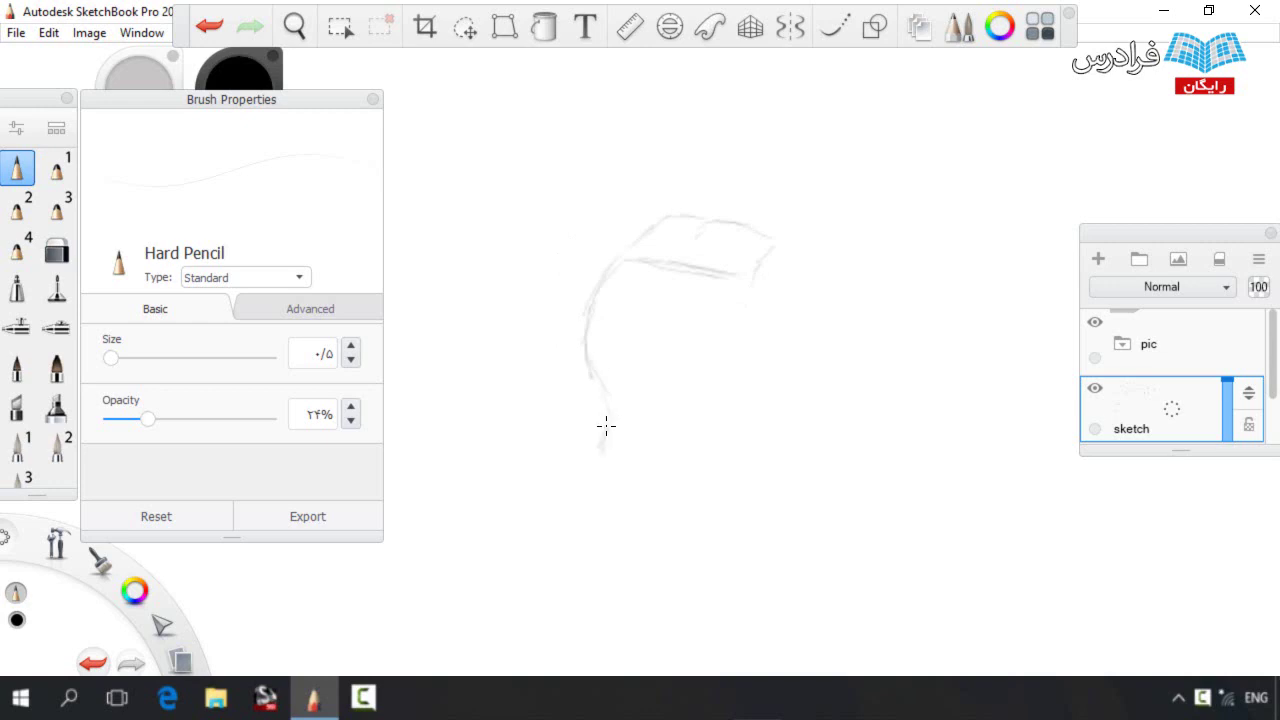
{"action": "left_click_drag", "start_coordinate": [606, 241], "coordinate": [567, 303]}
{"action": "left_click_drag", "start_coordinate": [581, 256], "coordinate": [630, 245]}
{"action": "mouse_move", "coordinate": [567, 280]}
{"action": "left_mouse_down"}
{"action": "mouse_move", "coordinate": [578, 330]}
{"action": "mouse_move", "coordinate": [568, 316]}
{"action": "left_mouse_up"}
Complete the muzzle outline, sketch the other ear extending outward from the brow, and add the jaw and chin lines
{"action": "key", "text": "space"}
{"action": "mouse_move", "coordinate": [813, 311]}
{"action": "left_mouse_down"}
{"action": "mouse_move", "coordinate": [763, 256]}
{"action": "mouse_move", "coordinate": [712, 263]}
{"action": "mouse_move", "coordinate": [722, 310]}
{"action": "mouse_move", "coordinate": [756, 307]}
{"action": "mouse_move", "coordinate": [689, 352]}
{"action": "mouse_move", "coordinate": [656, 352]}
{"action": "mouse_move", "coordinate": [672, 375]}
{"action": "mouse_move", "coordinate": [631, 438]}
{"action": "mouse_move", "coordinate": [624, 426]}
{"action": "mouse_move", "coordinate": [574, 458]}
{"action": "mouse_move", "coordinate": [562, 404]}
{"action": "mouse_move", "coordinate": [554, 429]}
{"action": "mouse_move", "coordinate": [522, 400]}
{"action": "left_mouse_up"}
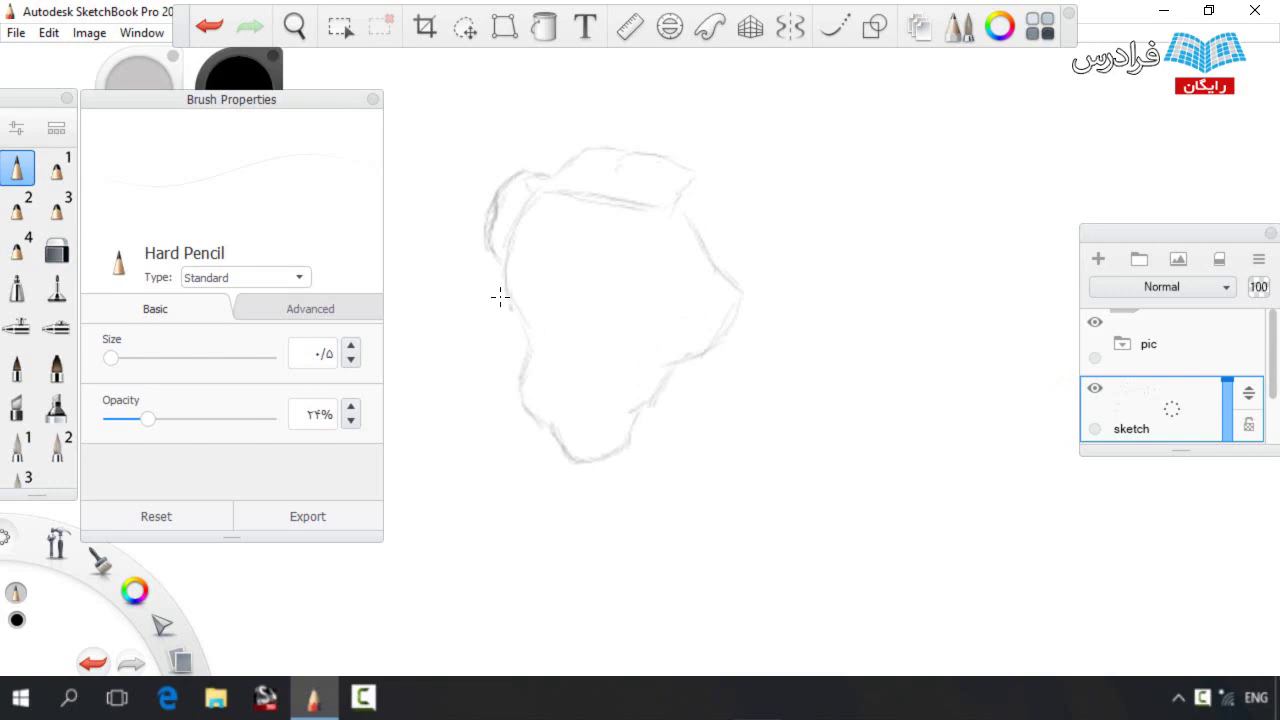
{"action": "mouse_move", "coordinate": [680, 206]}
{"action": "left_mouse_down"}
{"action": "mouse_move", "coordinate": [747, 196]}
{"action": "mouse_move", "coordinate": [723, 199]}
{"action": "mouse_move", "coordinate": [838, 227]}
{"action": "mouse_move", "coordinate": [805, 243]}
{"action": "mouse_move", "coordinate": [768, 225]}
{"action": "mouse_move", "coordinate": [755, 279]}
{"action": "left_mouse_up"}
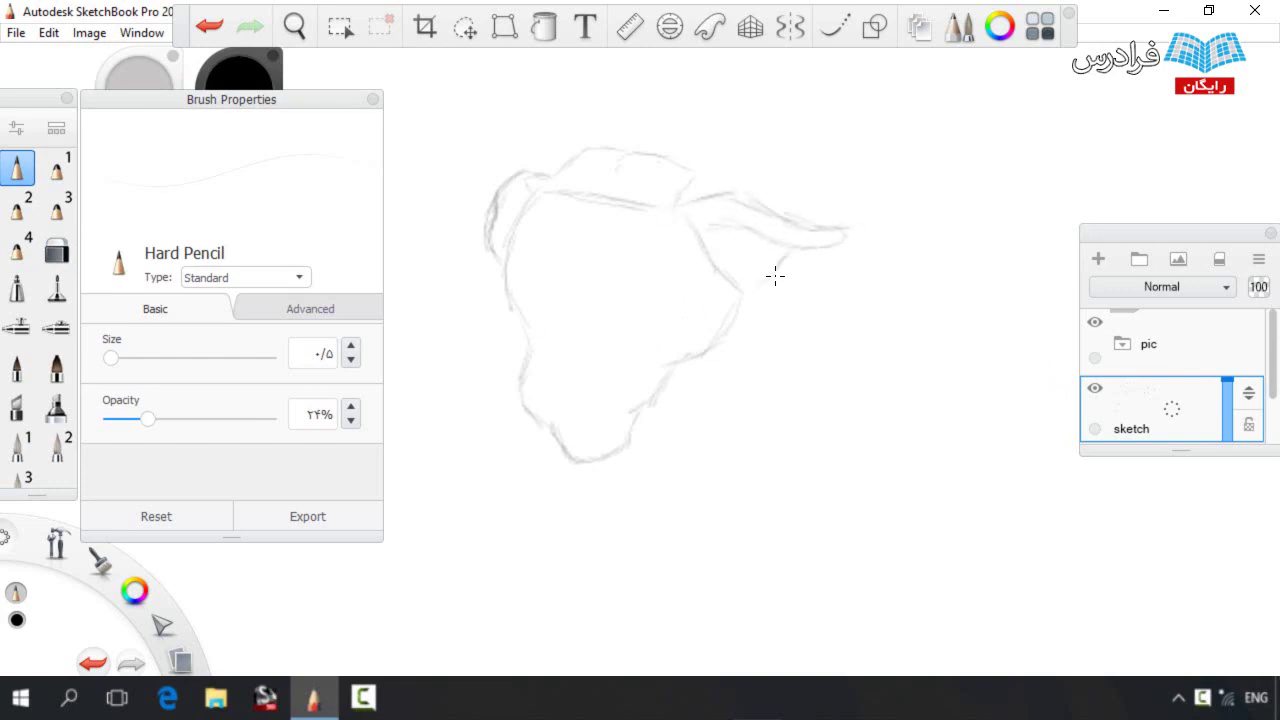
{"action": "left_click_drag", "start_coordinate": [837, 226], "coordinate": [697, 180]}
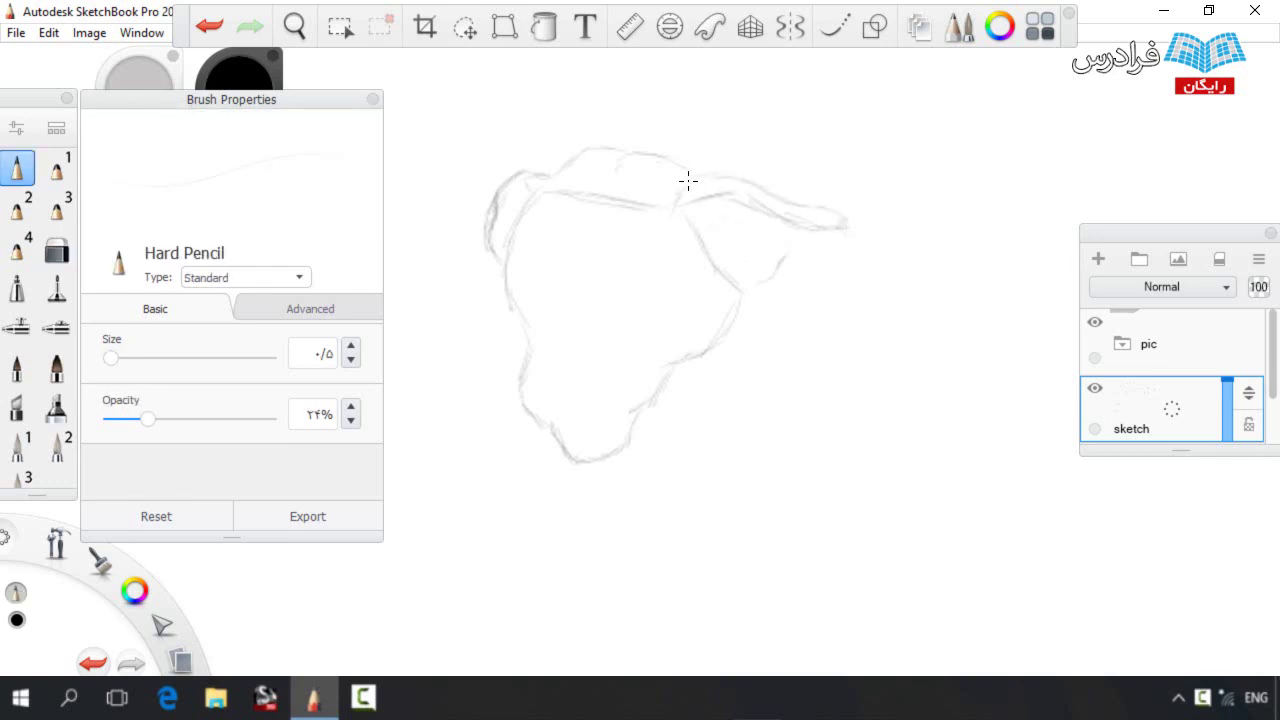
{"action": "mouse_move", "coordinate": [802, 233]}
{"action": "left_mouse_down"}
{"action": "mouse_move", "coordinate": [731, 262]}
{"action": "mouse_move", "coordinate": [733, 236]}
{"action": "mouse_move", "coordinate": [721, 307]}
{"action": "mouse_move", "coordinate": [637, 417]}
{"action": "left_mouse_up"}
{"action": "mouse_move", "coordinate": [550, 426]}
{"action": "left_mouse_down"}
{"action": "mouse_move", "coordinate": [558, 394]}
{"action": "mouse_move", "coordinate": [583, 428]}
{"action": "mouse_move", "coordinate": [625, 380]}
{"action": "mouse_move", "coordinate": [646, 383]}
{"action": "mouse_move", "coordinate": [625, 383]}
{"action": "mouse_move", "coordinate": [625, 420]}
{"action": "mouse_move", "coordinate": [581, 436]}
{"action": "left_mouse_up"}
Sketch the rounded neck arc behind the folded-ear dog's head and the cheek line running from the ear to the jaw
{"action": "key", "text": "space"}
{"action": "left_click_drag", "start_coordinate": [660, 272], "coordinate": [570, 165]}
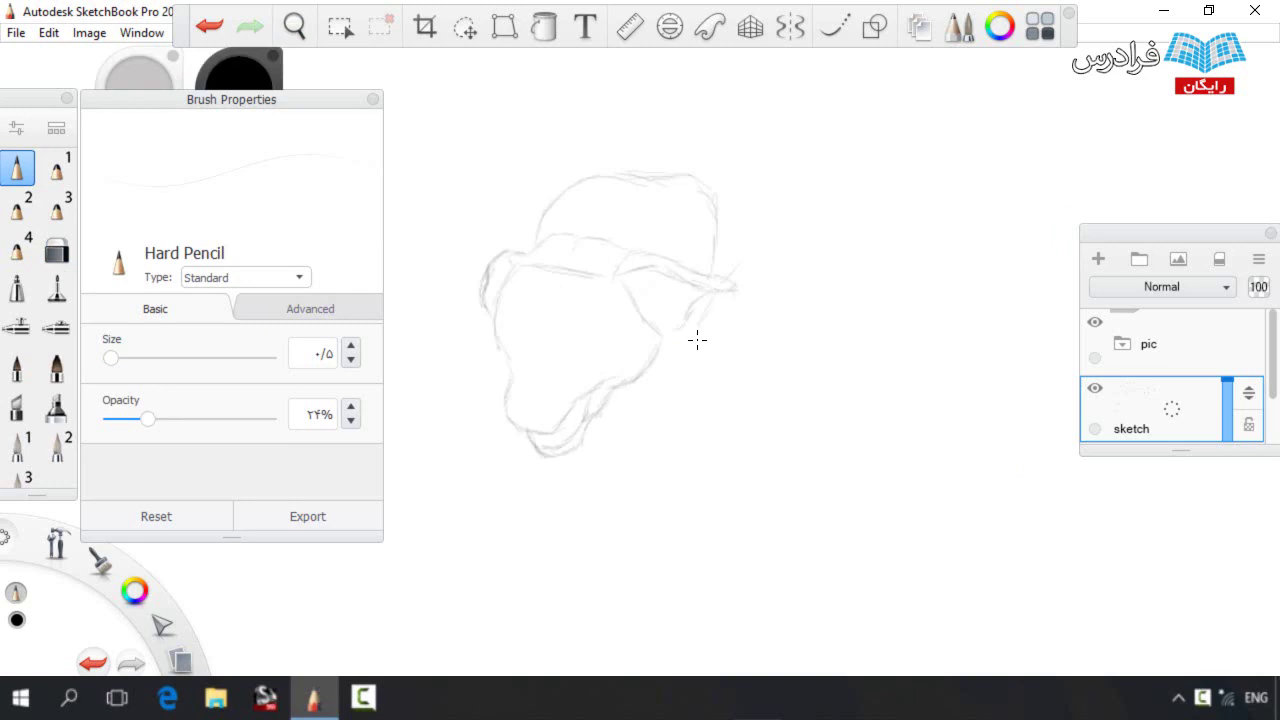
{"action": "mouse_move", "coordinate": [690, 352]}
{"action": "left_mouse_down"}
{"action": "mouse_move", "coordinate": [617, 393]}
{"action": "mouse_move", "coordinate": [716, 300]}
{"action": "left_mouse_up"}
{"action": "key", "text": "space"}
{"action": "left_click_drag", "start_coordinate": [754, 240], "coordinate": [683, 343]}
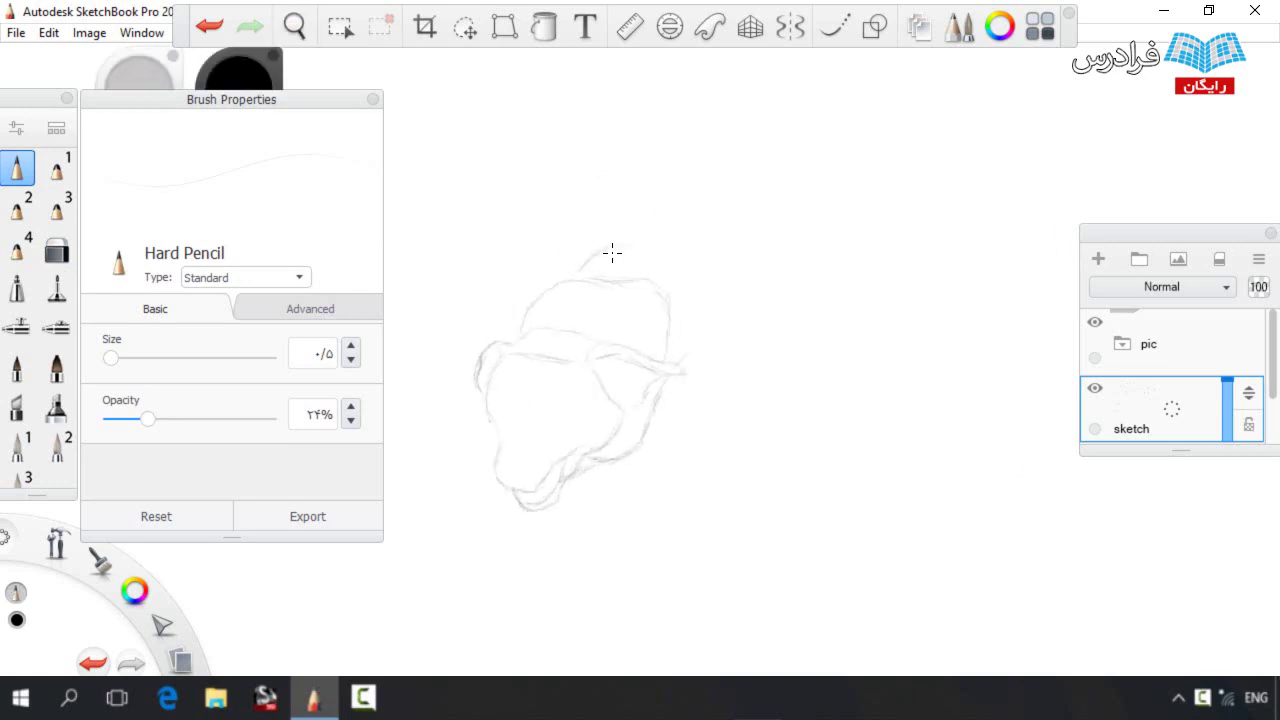
Sketch the shoulder hump and chest side behind the neck, and both forelegs stretched forward along the ground
{"action": "mouse_move", "coordinate": [644, 226]}
{"action": "left_mouse_down"}
{"action": "mouse_move", "coordinate": [720, 208]}
{"action": "mouse_move", "coordinate": [705, 210]}
{"action": "mouse_move", "coordinate": [735, 252]}
{"action": "left_mouse_up"}
{"action": "mouse_move", "coordinate": [767, 300]}
{"action": "left_mouse_down"}
{"action": "mouse_move", "coordinate": [768, 344]}
{"action": "mouse_move", "coordinate": [800, 303]}
{"action": "mouse_move", "coordinate": [743, 375]}
{"action": "mouse_move", "coordinate": [670, 409]}
{"action": "mouse_move", "coordinate": [752, 420]}
{"action": "left_mouse_up"}
{"action": "key", "text": "space"}
{"action": "key", "text": "ctrl+z"}
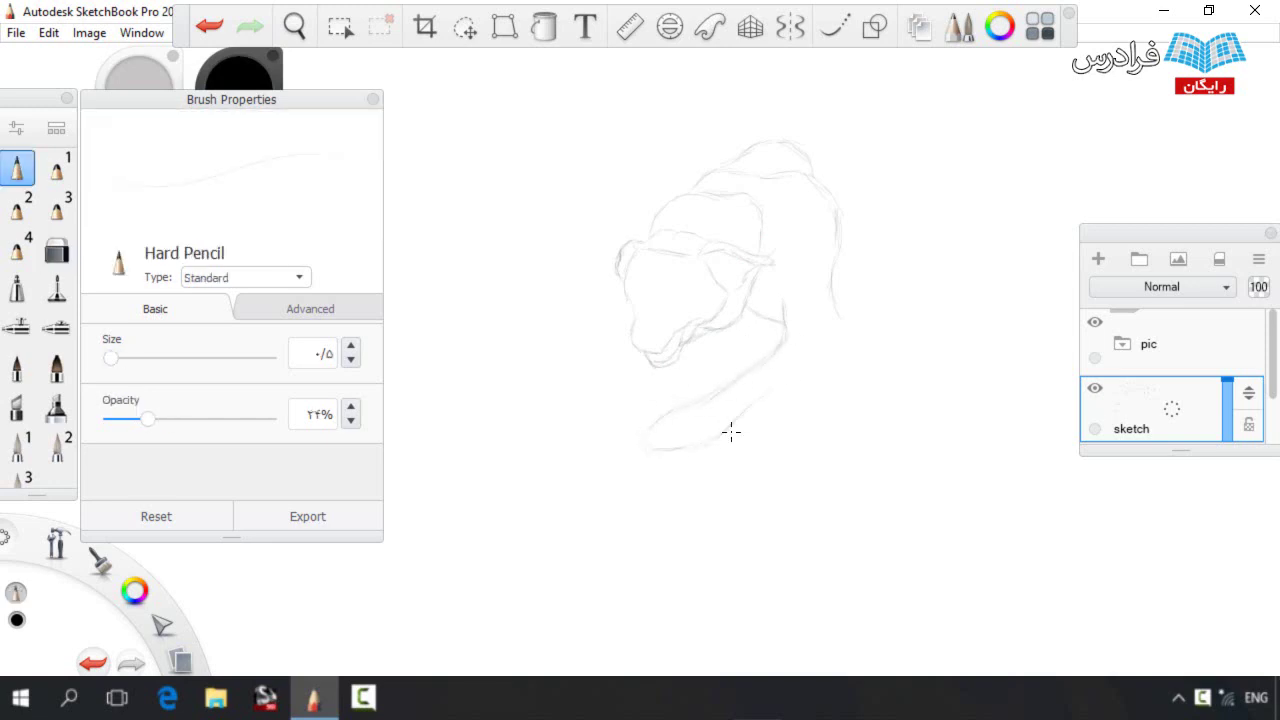
{"action": "left_click_drag", "start_coordinate": [800, 374], "coordinate": [844, 347]}
{"action": "left_click_drag", "start_coordinate": [625, 313], "coordinate": [523, 351]}
{"action": "mouse_move", "coordinate": [651, 284]}
{"action": "left_mouse_down"}
{"action": "mouse_move", "coordinate": [563, 383]}
{"action": "mouse_move", "coordinate": [495, 394]}
{"action": "left_mouse_up"}
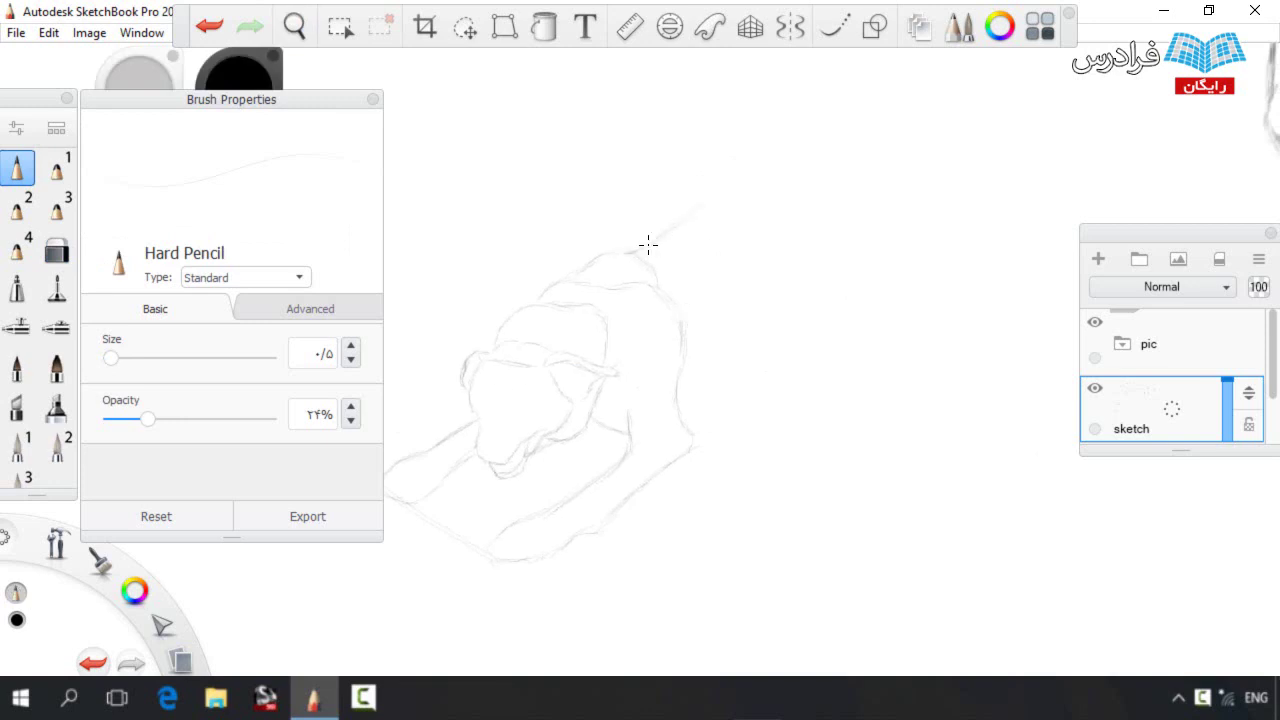
Sketch the rising back line and belly curve, and add light parallel guide lines for placing the paws
{"action": "left_click_drag", "start_coordinate": [685, 220], "coordinate": [794, 162]}
{"action": "left_click_drag", "start_coordinate": [826, 266], "coordinate": [762, 359]}
{"action": "left_click_drag", "start_coordinate": [680, 505], "coordinate": [1012, 358]}
{"action": "left_click_drag", "start_coordinate": [514, 420], "coordinate": [570, 446]}
{"action": "left_click_drag", "start_coordinate": [477, 486], "coordinate": [1029, 245]}
{"action": "left_click_drag", "start_coordinate": [786, 371], "coordinate": [575, 396]}
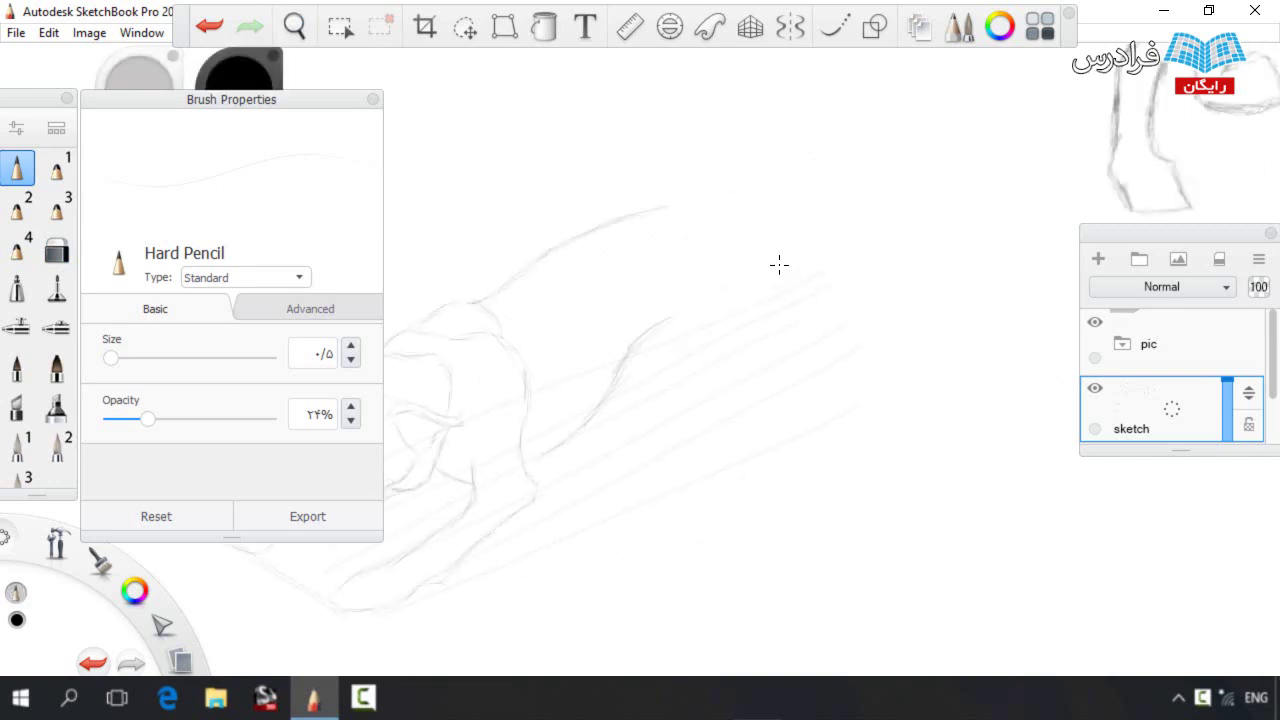
Strengthen the back line and sketch the rump, thigh curve and near hind leg down to the paw
{"action": "left_click_drag", "start_coordinate": [668, 205], "coordinate": [580, 240]}
{"action": "mouse_move", "coordinate": [530, 266]}
{"action": "left_mouse_down"}
{"action": "mouse_move", "coordinate": [591, 221]}
{"action": "mouse_move", "coordinate": [697, 190]}
{"action": "left_mouse_up"}
{"action": "mouse_move", "coordinate": [668, 296]}
{"action": "left_mouse_down"}
{"action": "mouse_move", "coordinate": [668, 348]}
{"action": "mouse_move", "coordinate": [705, 385]}
{"action": "mouse_move", "coordinate": [665, 310]}
{"action": "left_mouse_up"}
{"action": "key", "text": "e"}
{"action": "key", "text": "e"}
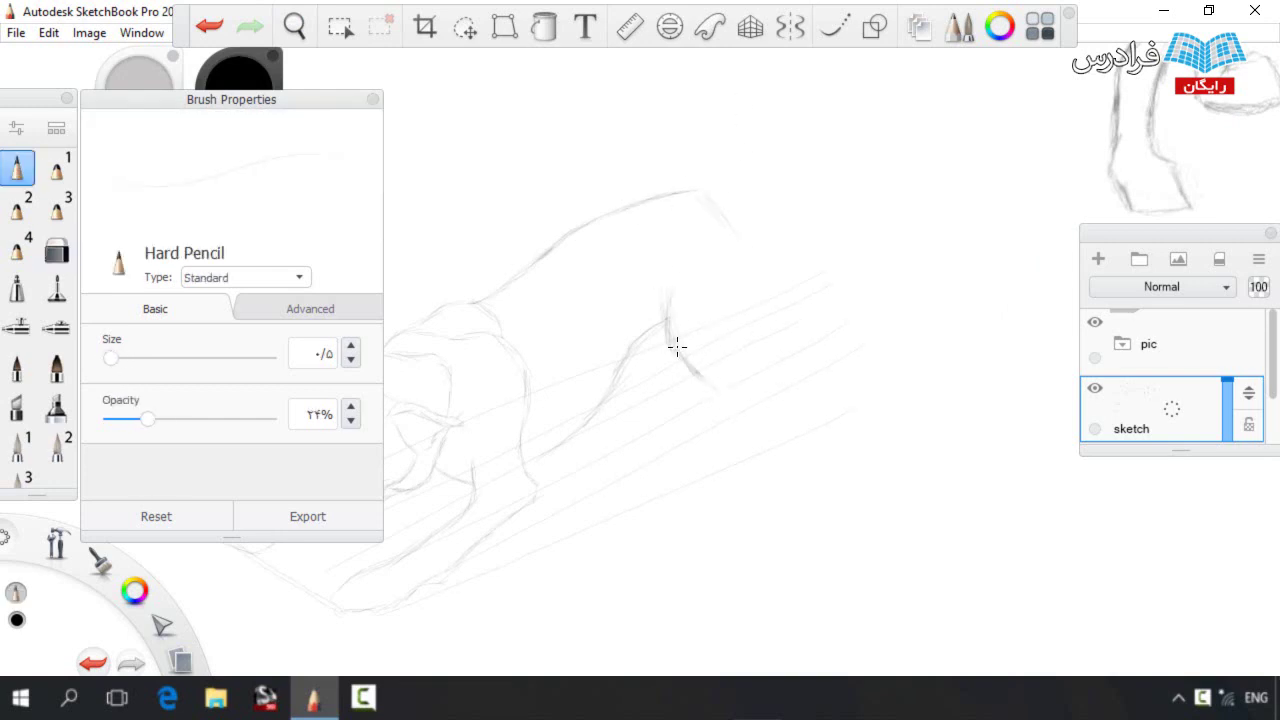
{"action": "mouse_move", "coordinate": [705, 385]}
{"action": "left_mouse_down"}
{"action": "mouse_move", "coordinate": [792, 381]}
{"action": "mouse_move", "coordinate": [794, 420]}
{"action": "mouse_move", "coordinate": [776, 450]}
{"action": "mouse_move", "coordinate": [792, 468]}
{"action": "mouse_move", "coordinate": [820, 352]}
{"action": "mouse_move", "coordinate": [740, 238]}
{"action": "mouse_move", "coordinate": [868, 202]}
{"action": "left_mouse_up"}
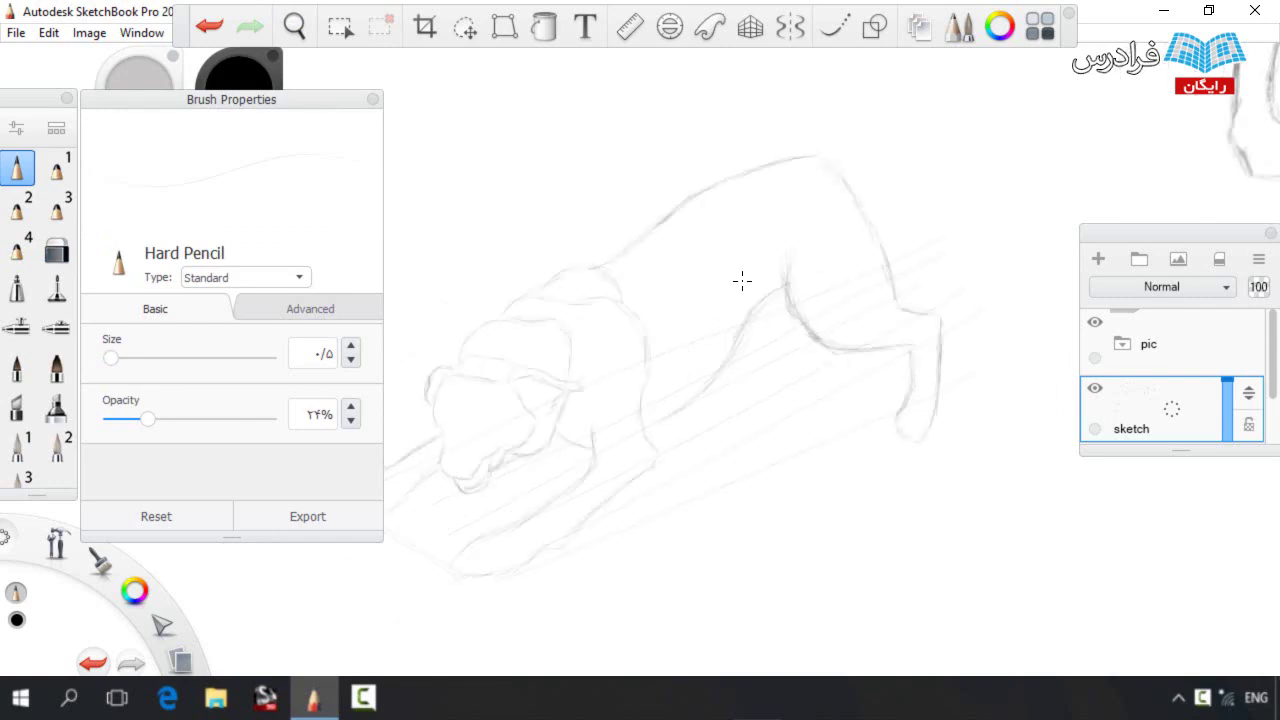
Sketch the far hind leg below the belly, clean up its lines, and add a guide line linking the hind paws
{"action": "mouse_move", "coordinate": [769, 368]}
{"action": "left_mouse_down"}
{"action": "mouse_move", "coordinate": [709, 448]}
{"action": "mouse_move", "coordinate": [783, 405]}
{"action": "mouse_move", "coordinate": [790, 311]}
{"action": "mouse_move", "coordinate": [809, 381]}
{"action": "left_mouse_up"}
{"action": "left_click_drag", "start_coordinate": [774, 303], "coordinate": [814, 369]}
{"action": "mouse_move", "coordinate": [738, 352]}
{"action": "left_mouse_down"}
{"action": "mouse_move", "coordinate": [748, 395]}
{"action": "mouse_move", "coordinate": [793, 379]}
{"action": "mouse_move", "coordinate": [754, 363]}
{"action": "mouse_move", "coordinate": [764, 373]}
{"action": "mouse_move", "coordinate": [746, 402]}
{"action": "left_mouse_up"}
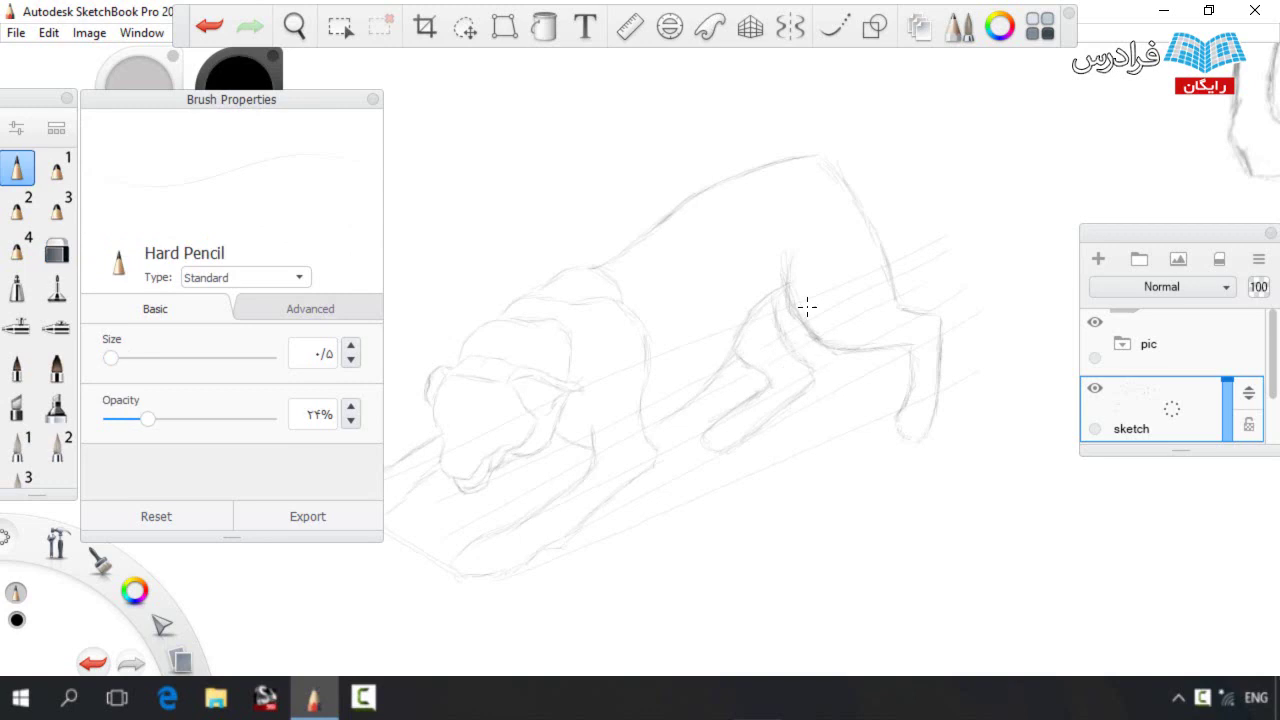
{"action": "left_click_drag", "start_coordinate": [892, 424], "coordinate": [800, 394]}
{"action": "key", "text": "e"}
{"action": "mouse_move", "coordinate": [674, 356]}
{"action": "left_mouse_down"}
{"action": "mouse_move", "coordinate": [725, 336]}
{"action": "mouse_move", "coordinate": [692, 308]}
{"action": "mouse_move", "coordinate": [653, 327]}
{"action": "mouse_move", "coordinate": [624, 283]}
{"action": "mouse_move", "coordinate": [699, 277]}
{"action": "mouse_move", "coordinate": [649, 306]}
{"action": "mouse_move", "coordinate": [676, 301]}
{"action": "mouse_move", "coordinate": [685, 326]}
{"action": "mouse_move", "coordinate": [677, 301]}
{"action": "mouse_move", "coordinate": [700, 338]}
{"action": "mouse_move", "coordinate": [686, 364]}
{"action": "mouse_move", "coordinate": [612, 387]}
{"action": "mouse_move", "coordinate": [607, 401]}
{"action": "mouse_move", "coordinate": [692, 331]}
{"action": "mouse_move", "coordinate": [712, 357]}
{"action": "mouse_move", "coordinate": [636, 398]}
{"action": "mouse_move", "coordinate": [620, 382]}
{"action": "mouse_move", "coordinate": [664, 342]}
{"action": "mouse_move", "coordinate": [645, 372]}
{"action": "mouse_move", "coordinate": [679, 292]}
{"action": "left_mouse_up"}
{"action": "key", "text": "e"}
{"action": "key", "text": "e"}
{"action": "key", "text": "e"}
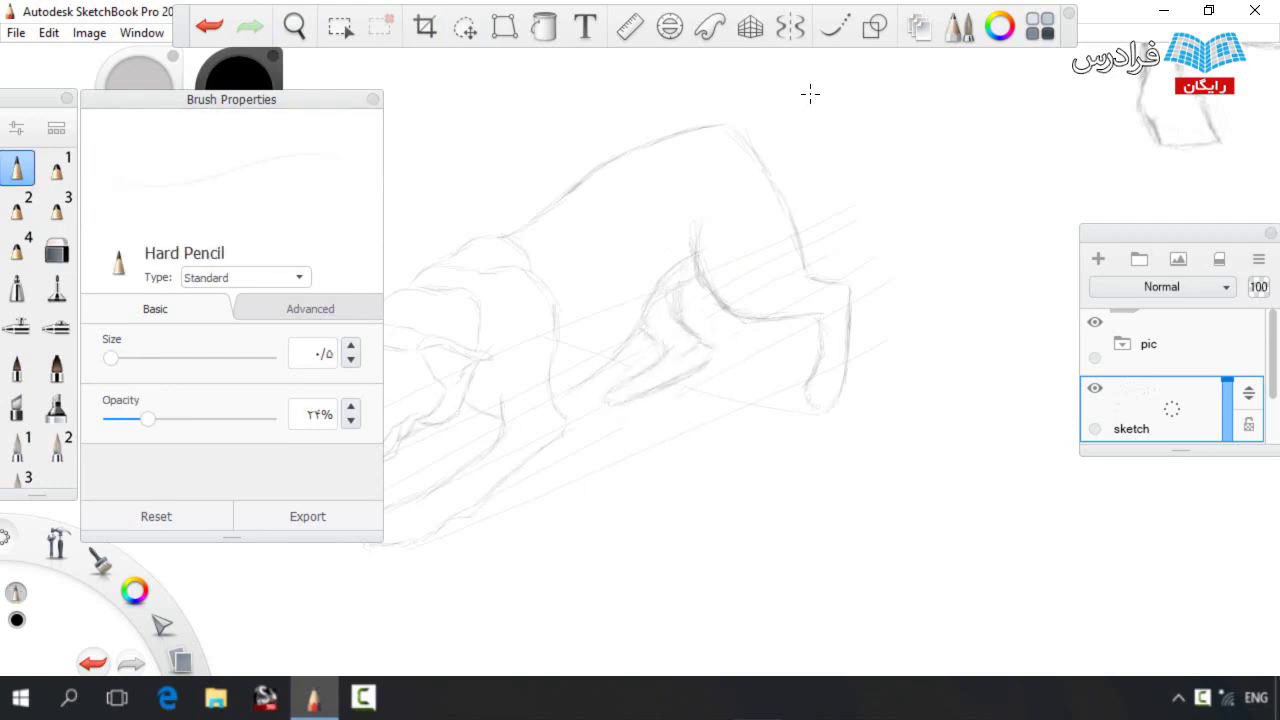
Sketch the tail curling over the rump and thigh, and erase the body lines it overlaps
{"action": "mouse_move", "coordinate": [787, 230]}
{"action": "left_mouse_down"}
{"action": "mouse_move", "coordinate": [731, 239]}
{"action": "mouse_move", "coordinate": [742, 240]}
{"action": "left_mouse_up"}
{"action": "left_click_drag", "start_coordinate": [706, 199], "coordinate": [748, 202]}
{"action": "key", "text": "e"}
{"action": "key", "text": "e"}
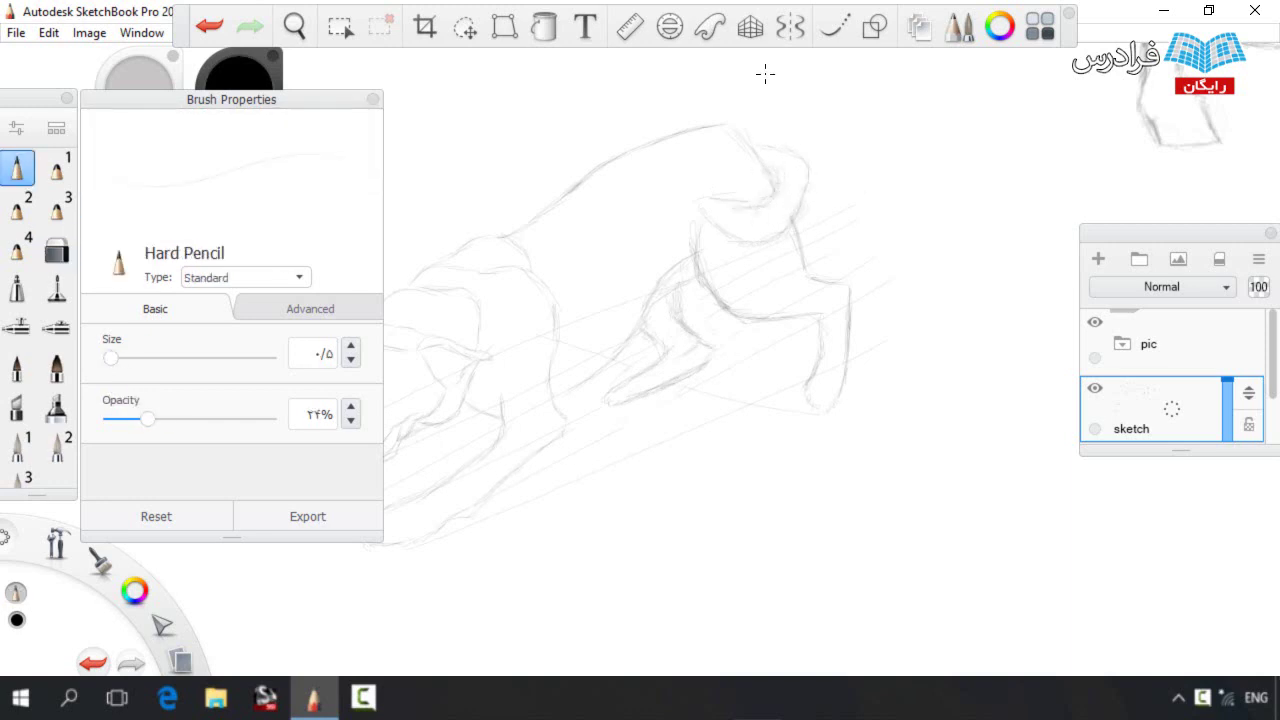
{"action": "left_click_drag", "start_coordinate": [634, 129], "coordinate": [740, 167]}
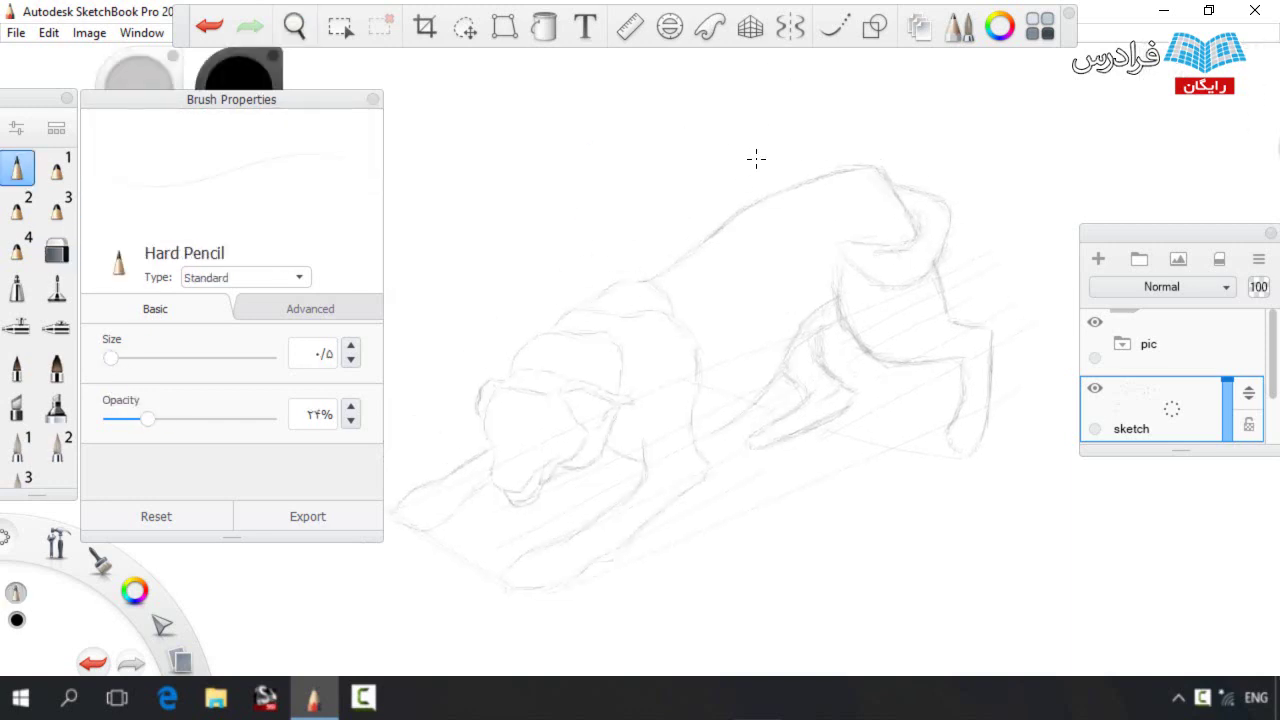
Select the head with the lasso to adjust its placement, and move the front paws slightly outward
{"action": "left_click", "coordinate": [465, 27]}
{"action": "mouse_move", "coordinate": [558, 468]}
{"action": "left_mouse_down"}
{"action": "mouse_move", "coordinate": [525, 364]}
{"action": "mouse_move", "coordinate": [587, 318]}
{"action": "mouse_move", "coordinate": [692, 333]}
{"action": "mouse_move", "coordinate": [679, 392]}
{"action": "mouse_move", "coordinate": [560, 486]}
{"action": "left_mouse_up"}
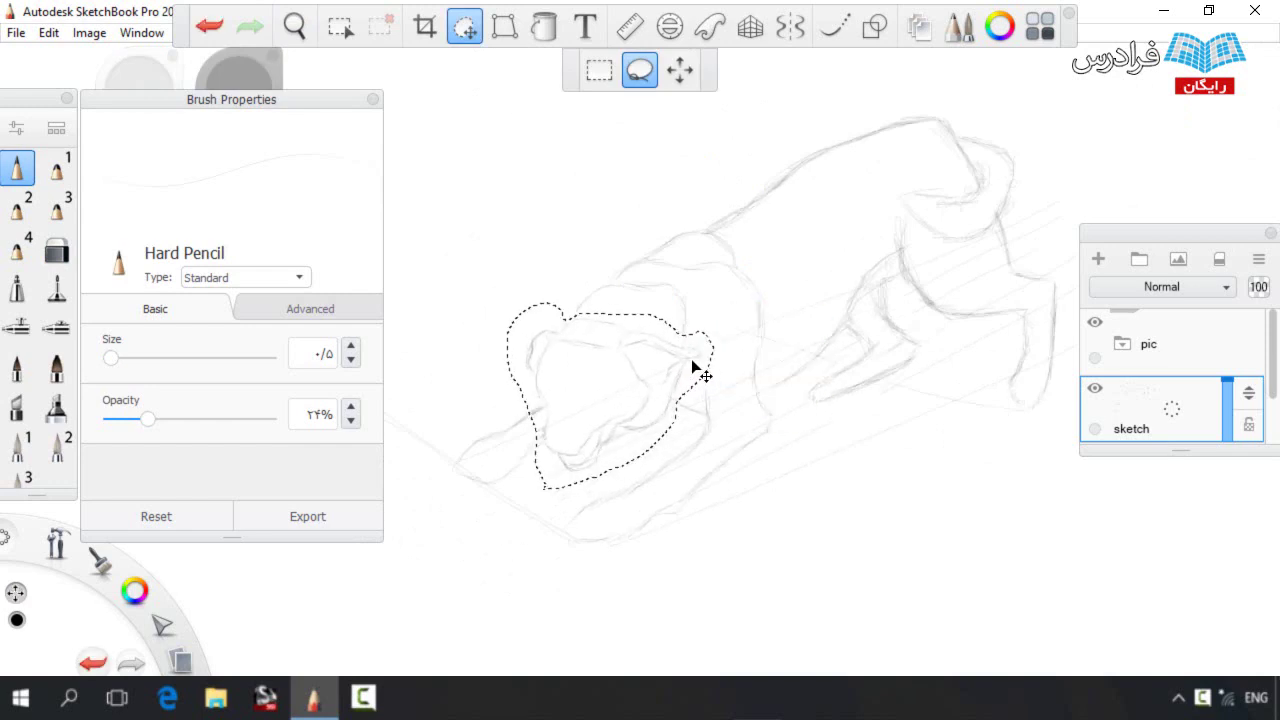
{"action": "left_click", "coordinate": [800, 327]}
{"action": "mouse_move", "coordinate": [455, 535]}
{"action": "left_mouse_down"}
{"action": "mouse_move", "coordinate": [596, 488]}
{"action": "mouse_move", "coordinate": [518, 591]}
{"action": "mouse_move", "coordinate": [545, 554]}
{"action": "left_mouse_up"}
{"action": "left_click", "coordinate": [560, 531]}
{"action": "key", "text": "Escape"}
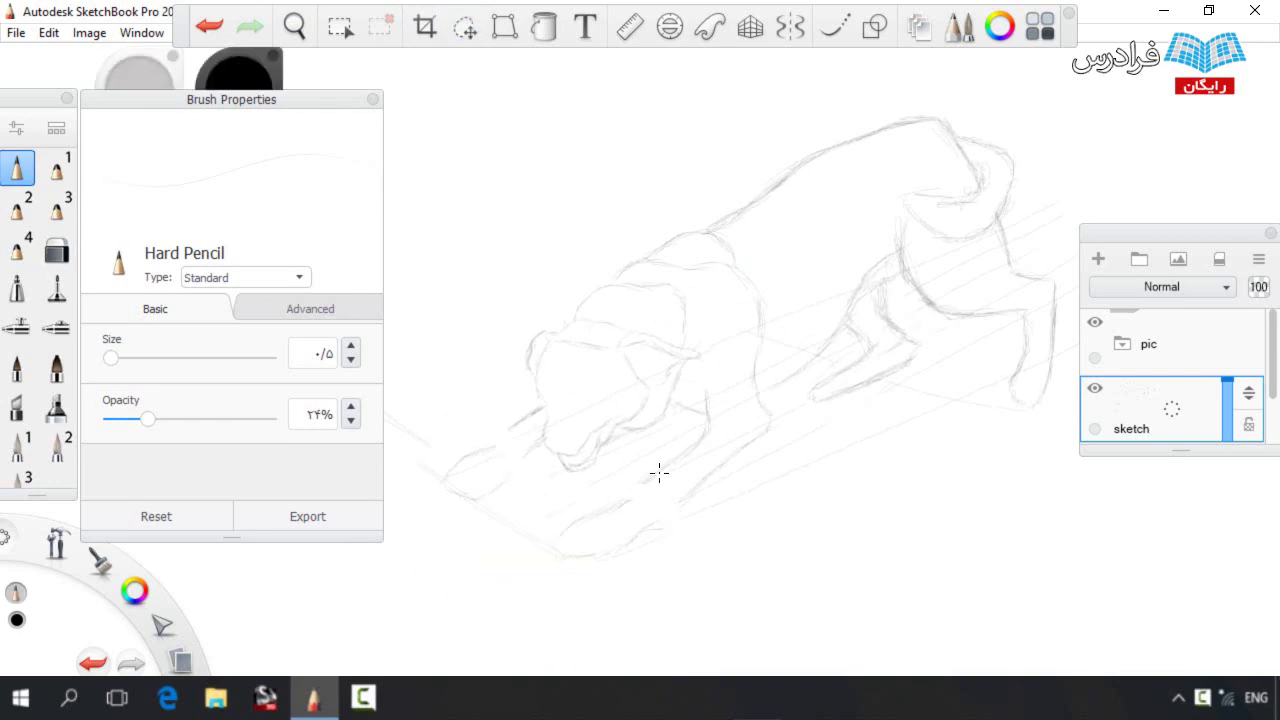
Redraw the foreleg lines, set the pencil opacity to 33%, and strengthen the belly, shoulder hump and chest outline
{"action": "left_click_drag", "start_coordinate": [482, 453], "coordinate": [506, 431]}
{"action": "left_click_drag", "start_coordinate": [490, 486], "coordinate": [531, 449]}
{"action": "left_click_drag", "start_coordinate": [540, 450], "coordinate": [476, 438]}
{"action": "left_click_drag", "start_coordinate": [148, 419], "coordinate": [161, 419]}
{"action": "left_click_drag", "start_coordinate": [698, 386], "coordinate": [804, 278]}
{"action": "mouse_move", "coordinate": [609, 229]}
{"action": "left_mouse_down"}
{"action": "mouse_move", "coordinate": [556, 267]}
{"action": "mouse_move", "coordinate": [669, 258]}
{"action": "left_mouse_up"}
{"action": "left_click_drag", "start_coordinate": [673, 260], "coordinate": [707, 406]}
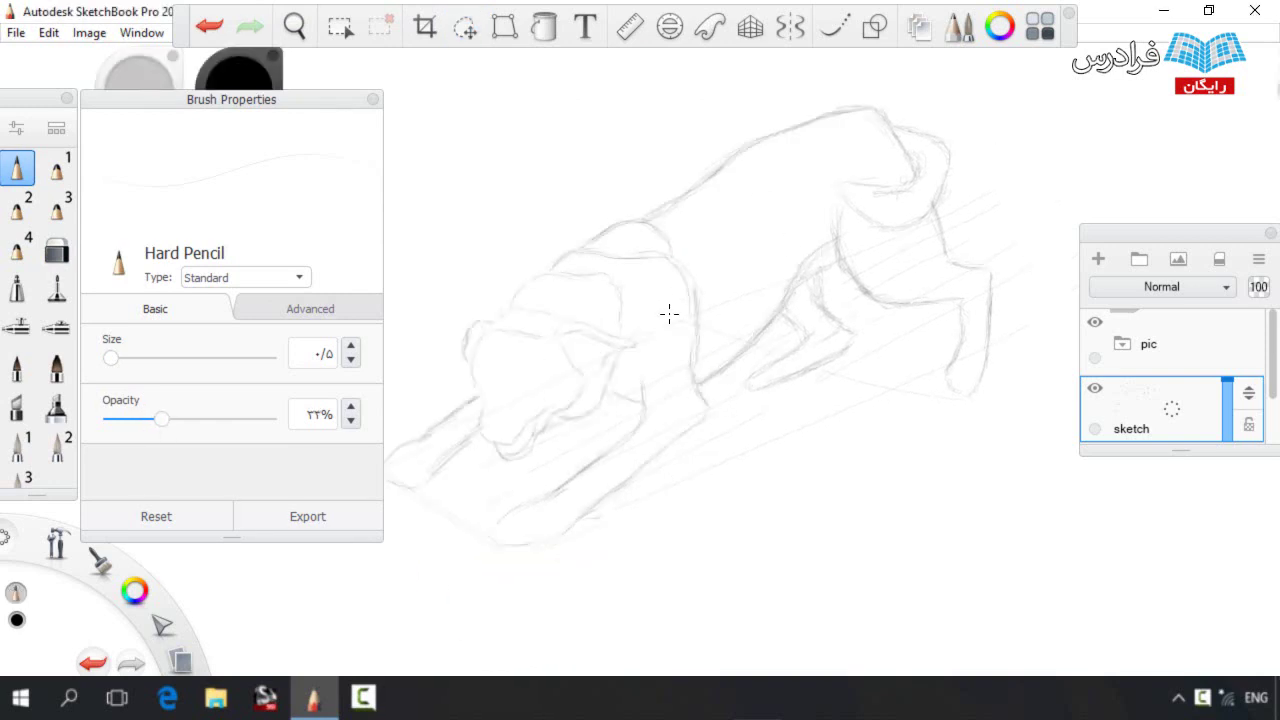
Select the near foreleg with the lasso and adjust its placement under the chest
{"action": "left_click", "coordinate": [464, 27]}
{"action": "mouse_move", "coordinate": [466, 522]}
{"action": "left_mouse_down"}
{"action": "mouse_move", "coordinate": [740, 449]}
{"action": "mouse_move", "coordinate": [466, 562]}
{"action": "left_mouse_up"}
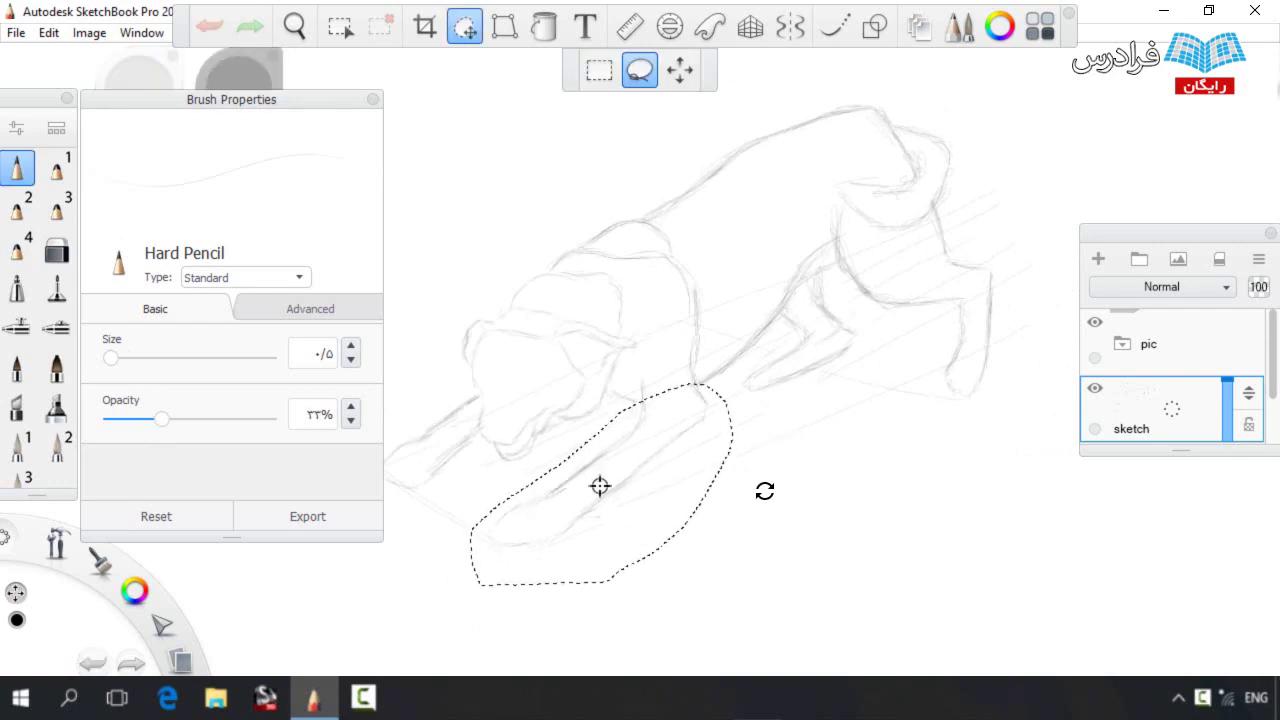
{"action": "left_click", "coordinate": [845, 472]}
Clean up the foreleg's joint with the body and redraw the chest, elbow and foreleg contours
{"action": "mouse_move", "coordinate": [697, 342]}
{"action": "left_mouse_down"}
{"action": "mouse_move", "coordinate": [702, 442]}
{"action": "mouse_move", "coordinate": [651, 440]}
{"action": "left_mouse_up"}
{"action": "key", "text": "e"}
{"action": "key", "text": "s"}
{"action": "left_click_drag", "start_coordinate": [641, 386], "coordinate": [647, 430]}
{"action": "mouse_move", "coordinate": [620, 396]}
{"action": "left_mouse_down"}
{"action": "mouse_move", "coordinate": [648, 430]}
{"action": "mouse_move", "coordinate": [594, 513]}
{"action": "mouse_move", "coordinate": [491, 526]}
{"action": "mouse_move", "coordinate": [540, 507]}
{"action": "left_mouse_up"}
{"action": "key", "text": "space"}
{"action": "left_click_drag", "start_coordinate": [638, 396], "coordinate": [742, 380]}
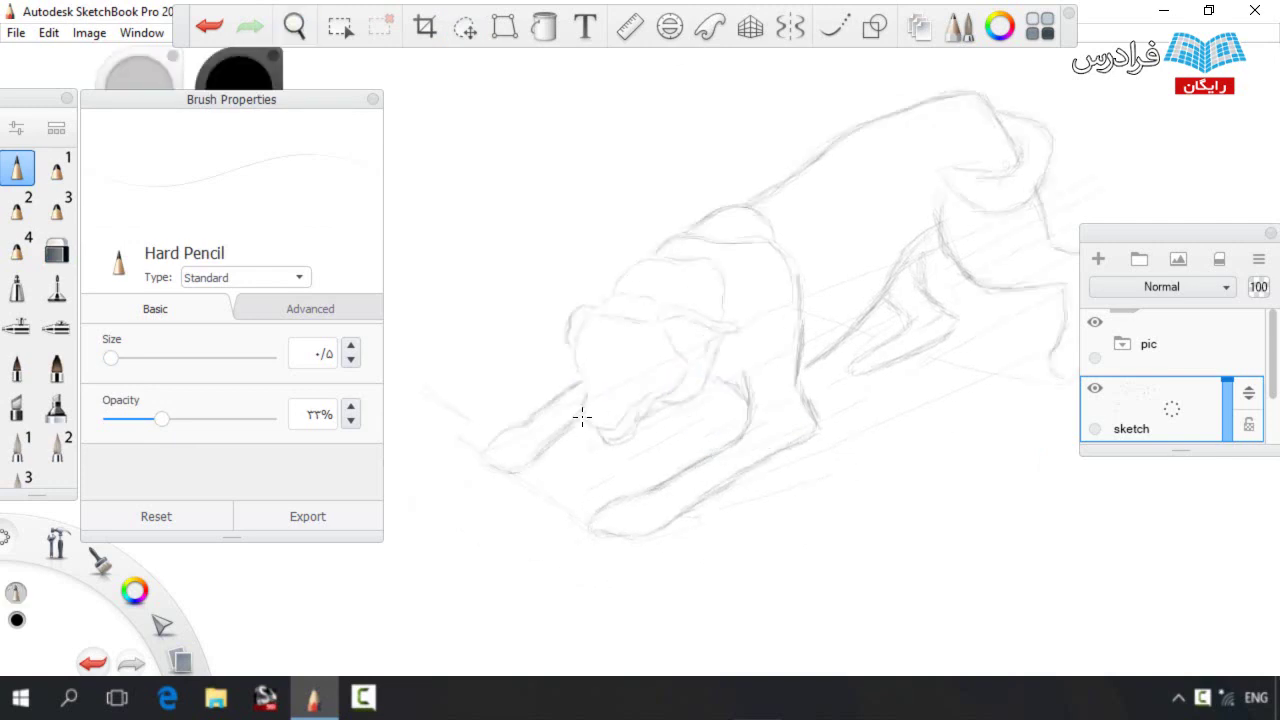
Darken the crouching dog's head outline and refine the brow, ear and cheek lines
{"action": "key", "text": "space"}
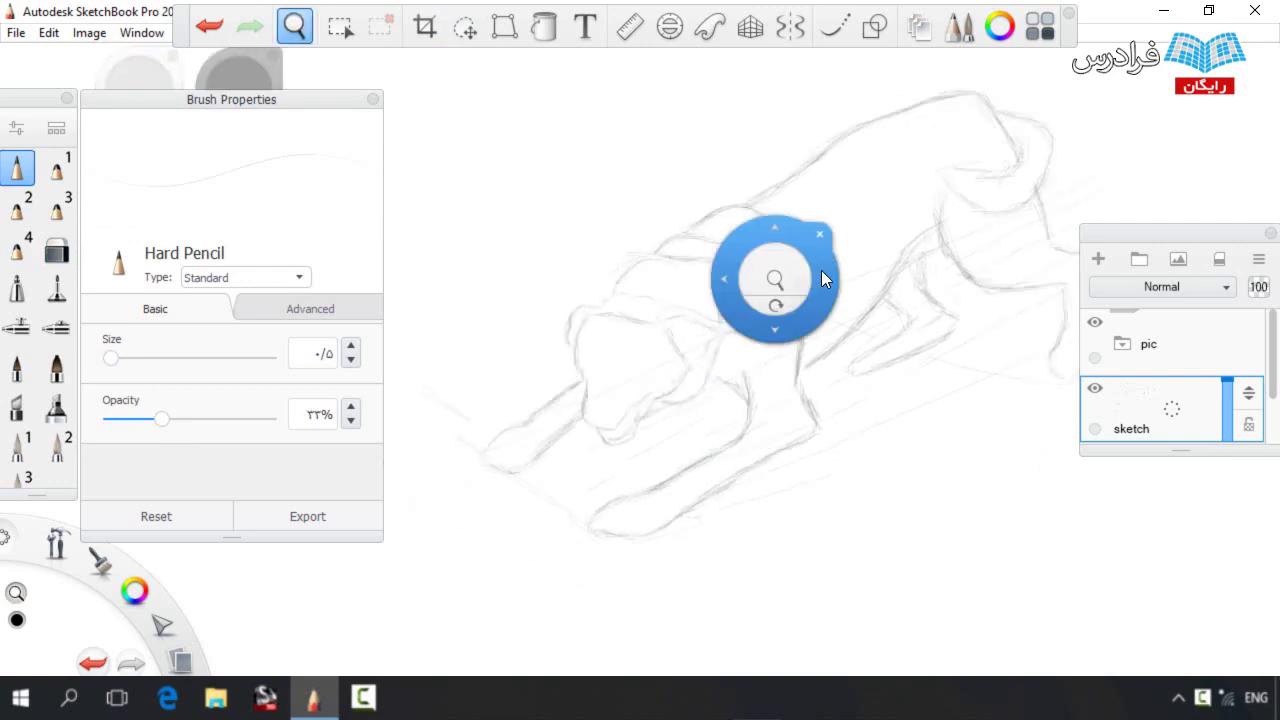
{"action": "left_click_drag", "start_coordinate": [823, 252], "coordinate": [708, 298]}
{"action": "left_click_drag", "start_coordinate": [660, 327], "coordinate": [588, 337]}
{"action": "key", "text": "space"}
{"action": "left_click_drag", "start_coordinate": [672, 342], "coordinate": [734, 369]}
{"action": "left_click_drag", "start_coordinate": [635, 368], "coordinate": [682, 395]}
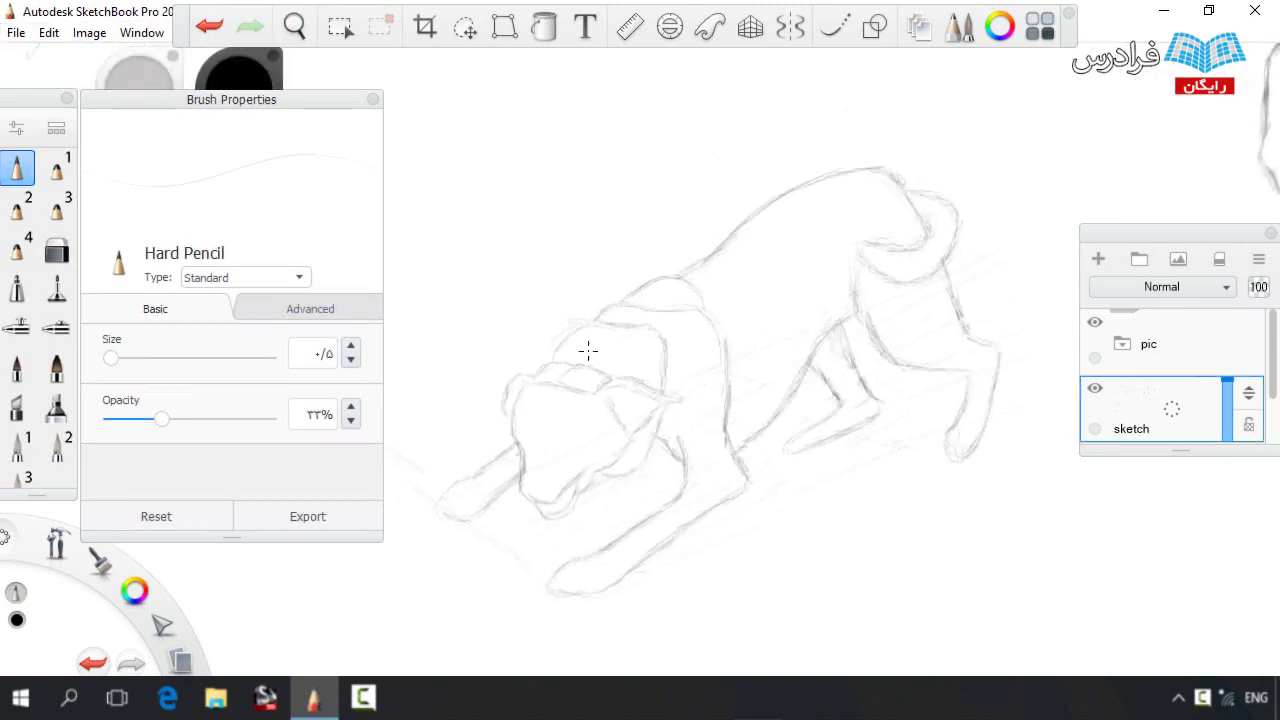
Select the crouching dog's sketch with the lasso and show the whole sheet to position it
{"action": "key", "text": "v"}
{"action": "key", "text": "space"}
{"action": "mouse_move", "coordinate": [466, 557]}
{"action": "left_mouse_down"}
{"action": "mouse_move", "coordinate": [734, 366]}
{"action": "mouse_move", "coordinate": [754, 311]}
{"action": "left_mouse_up"}
{"action": "key", "text": "ctrl+0"}
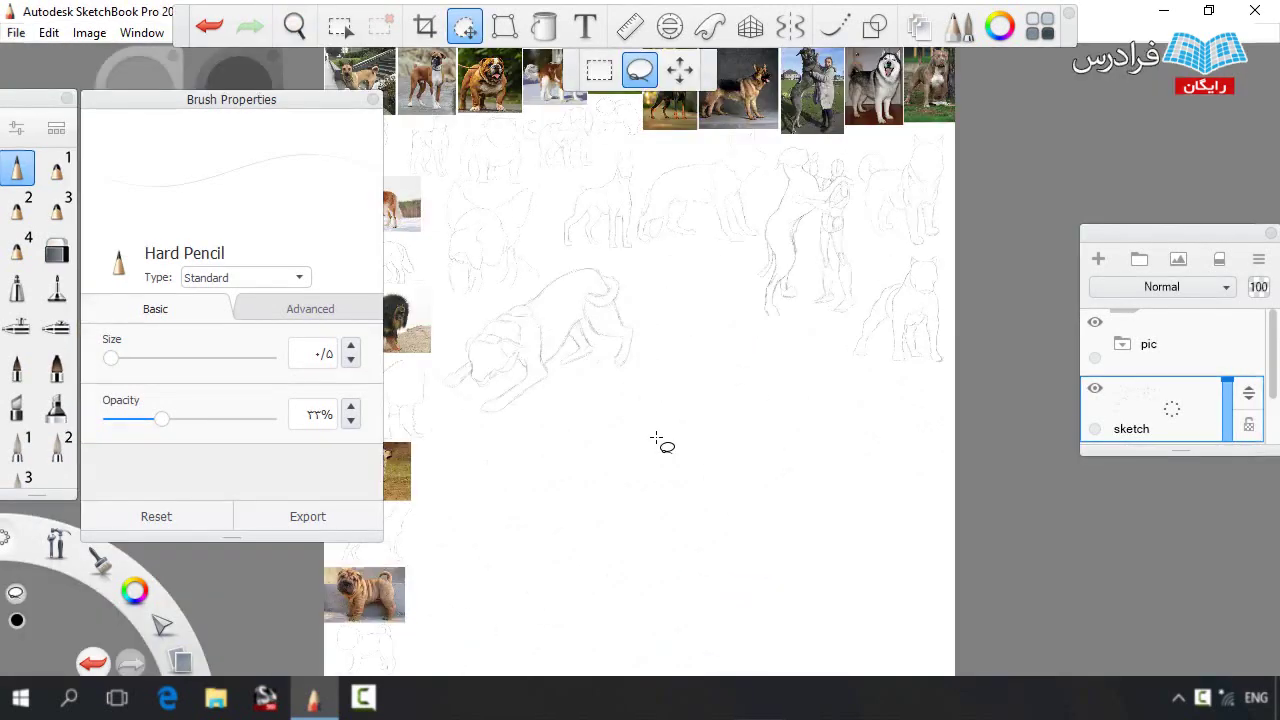
{"action": "key", "text": "b"}
{"action": "key", "text": "space"}
{"action": "left_click_drag", "start_coordinate": [624, 341], "coordinate": [722, 262]}
{"action": "left_click_drag", "start_coordinate": [645, 214], "coordinate": [560, 346]}
{"action": "left_click_drag", "start_coordinate": [612, 250], "coordinate": [771, 328]}
{"action": "key", "text": "ctrl+z"}
{"action": "key", "text": "ctrl+z"}
{"action": "left_click_drag", "start_coordinate": [663, 229], "coordinate": [708, 366]}
{"action": "key", "text": "ctrl+z"}
{"action": "key", "text": "ctrl+z"}
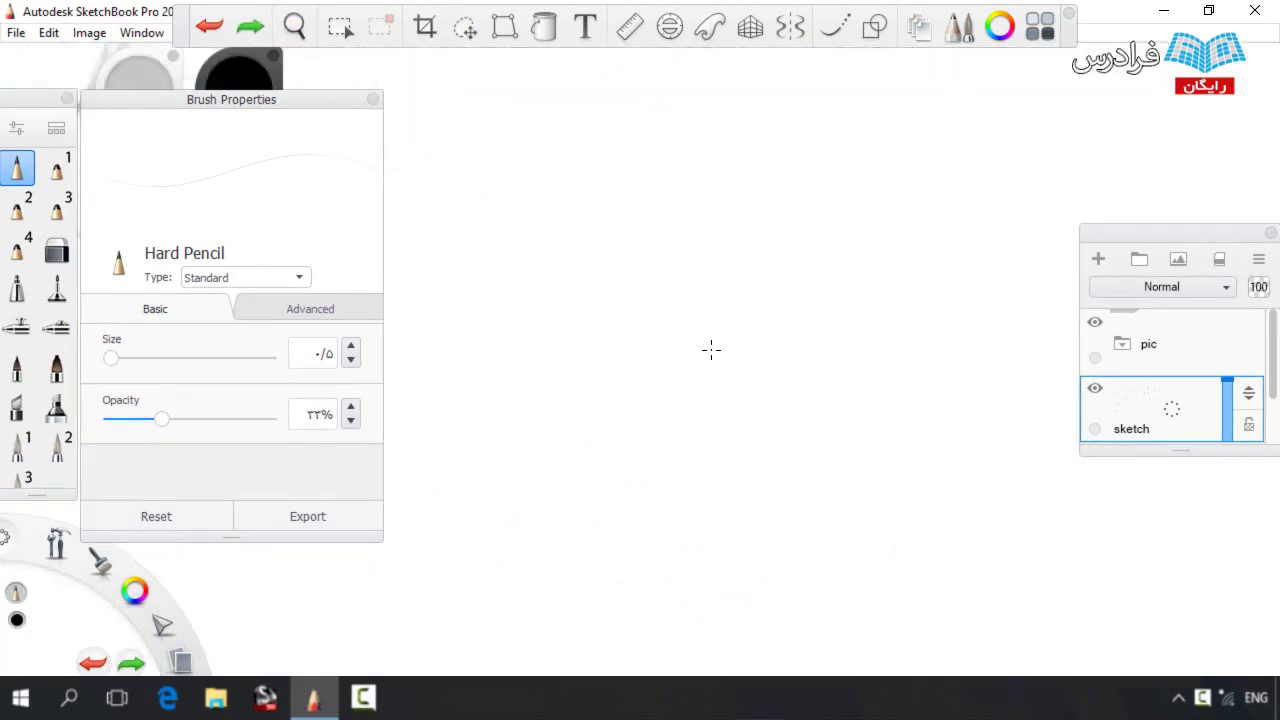
Set the pencil opacity to 29% and sketch a new dog's upturned muzzle with its open mouth
{"action": "mouse_move", "coordinate": [658, 302]}
{"action": "left_mouse_down"}
{"action": "mouse_move", "coordinate": [666, 380]}
{"action": "mouse_move", "coordinate": [651, 297]}
{"action": "mouse_move", "coordinate": [701, 247]}
{"action": "mouse_move", "coordinate": [786, 358]}
{"action": "left_mouse_up"}
{"action": "left_click_drag", "start_coordinate": [161, 418], "coordinate": [139, 418]}
{"action": "key", "text": "space"}
{"action": "left_click_drag", "start_coordinate": [731, 355], "coordinate": [686, 286]}
{"action": "left_click_drag", "start_coordinate": [617, 224], "coordinate": [630, 316]}
{"action": "mouse_move", "coordinate": [614, 258]}
{"action": "left_mouse_down"}
{"action": "mouse_move", "coordinate": [630, 324]}
{"action": "mouse_move", "coordinate": [681, 334]}
{"action": "mouse_move", "coordinate": [736, 322]}
{"action": "left_mouse_up"}
{"action": "left_click", "coordinate": [155, 414]}
{"action": "mouse_move", "coordinate": [630, 300]}
{"action": "left_mouse_down"}
{"action": "mouse_move", "coordinate": [698, 268]}
{"action": "mouse_move", "coordinate": [674, 229]}
{"action": "mouse_move", "coordinate": [731, 328]}
{"action": "left_mouse_up"}
{"action": "key", "text": "s"}
{"action": "key", "text": "s"}
{"action": "key", "text": "s"}
{"action": "key", "text": "s"}
Sketch the forehead line sloping back from the muzzle, clean it up, and draw the lower jaw's outer line
{"action": "mouse_move", "coordinate": [606, 330]}
{"action": "left_mouse_down"}
{"action": "mouse_move", "coordinate": [606, 352]}
{"action": "mouse_move", "coordinate": [630, 362]}
{"action": "mouse_move", "coordinate": [672, 428]}
{"action": "left_mouse_up"}
{"action": "mouse_move", "coordinate": [727, 240]}
{"action": "left_mouse_down"}
{"action": "mouse_move", "coordinate": [760, 242]}
{"action": "mouse_move", "coordinate": [845, 321]}
{"action": "left_mouse_up"}
{"action": "key", "text": "e"}
{"action": "key", "text": "e"}
{"action": "left_click_drag", "start_coordinate": [845, 321], "coordinate": [816, 238]}
{"action": "left_click_drag", "start_coordinate": [606, 292], "coordinate": [595, 340]}
{"action": "key", "text": "ctrl+z"}
{"action": "mouse_move", "coordinate": [591, 282]}
{"action": "left_mouse_down"}
{"action": "mouse_move", "coordinate": [584, 343]}
{"action": "mouse_move", "coordinate": [606, 353]}
{"action": "left_mouse_up"}
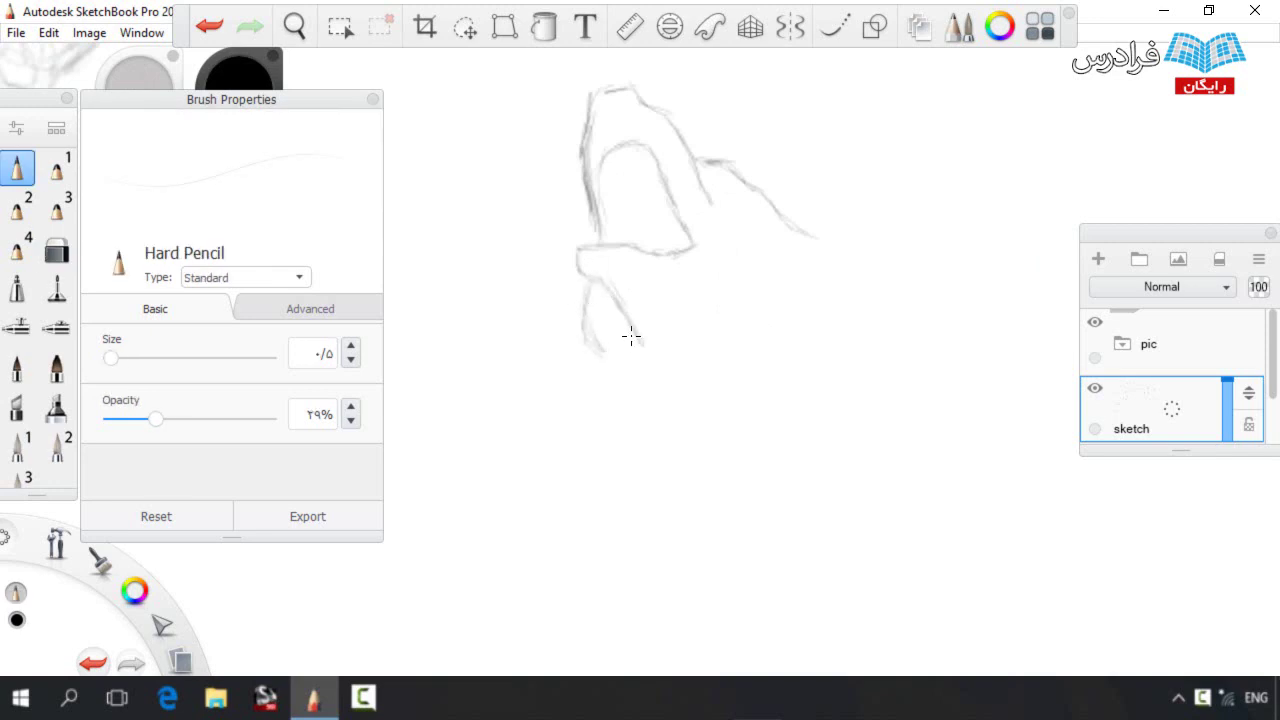
Sketch the throat lines below the jaw and the cheek line descending from the corner of the mouth
{"action": "left_click_drag", "start_coordinate": [608, 283], "coordinate": [655, 398]}
{"action": "mouse_move", "coordinate": [608, 348]}
{"action": "left_mouse_down"}
{"action": "mouse_move", "coordinate": [582, 390]}
{"action": "mouse_move", "coordinate": [612, 485]}
{"action": "left_mouse_up"}
{"action": "left_click_drag", "start_coordinate": [700, 268], "coordinate": [684, 392]}
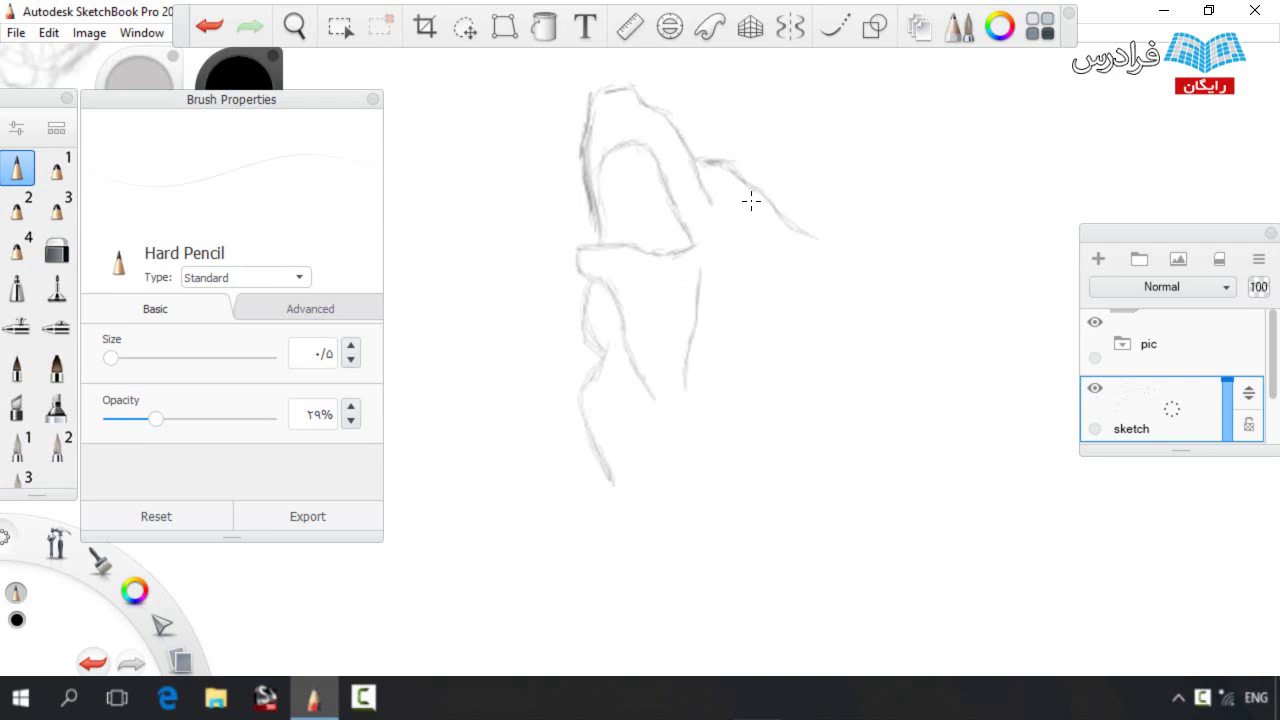
Add the eye-area stroke and the back of the head, and start the ear's outline, cleaning up stray lines
{"action": "left_click_drag", "start_coordinate": [701, 151], "coordinate": [726, 200]}
{"action": "left_click_drag", "start_coordinate": [810, 234], "coordinate": [823, 277]}
{"action": "left_click_drag", "start_coordinate": [794, 323], "coordinate": [814, 305]}
{"action": "mouse_move", "coordinate": [808, 229]}
{"action": "left_mouse_down"}
{"action": "mouse_move", "coordinate": [903, 255]}
{"action": "mouse_move", "coordinate": [946, 297]}
{"action": "mouse_move", "coordinate": [814, 320]}
{"action": "left_mouse_up"}
{"action": "key", "text": "e"}
{"action": "left_click_drag", "start_coordinate": [934, 289], "coordinate": [891, 289]}
{"action": "key", "text": "e"}
{"action": "mouse_move", "coordinate": [822, 318]}
{"action": "left_mouse_down"}
{"action": "mouse_move", "coordinate": [894, 335]}
{"action": "mouse_move", "coordinate": [938, 292]}
{"action": "mouse_move", "coordinate": [868, 241]}
{"action": "left_mouse_up"}
Complete the pointed ear extending backward, clean up its edges, and sketch the nape line below it
{"action": "key", "text": "e"}
{"action": "key", "text": "e"}
{"action": "key", "text": "e"}
{"action": "mouse_move", "coordinate": [934, 314]}
{"action": "left_mouse_down"}
{"action": "mouse_move", "coordinate": [880, 249]}
{"action": "mouse_move", "coordinate": [803, 230]}
{"action": "left_mouse_up"}
{"action": "key", "text": "e"}
{"action": "key", "text": "e"}
{"action": "left_click_drag", "start_coordinate": [833, 257], "coordinate": [824, 296]}
{"action": "scroll", "coordinate": [742, 270], "scroll_direction": "down", "scroll_amount": 2}
{"action": "left_click_drag", "start_coordinate": [781, 228], "coordinate": [777, 281]}
Extend the throat line down to the chest and sketch the neck and shoulder curves below the nape
{"action": "left_click_drag", "start_coordinate": [606, 324], "coordinate": [634, 414]}
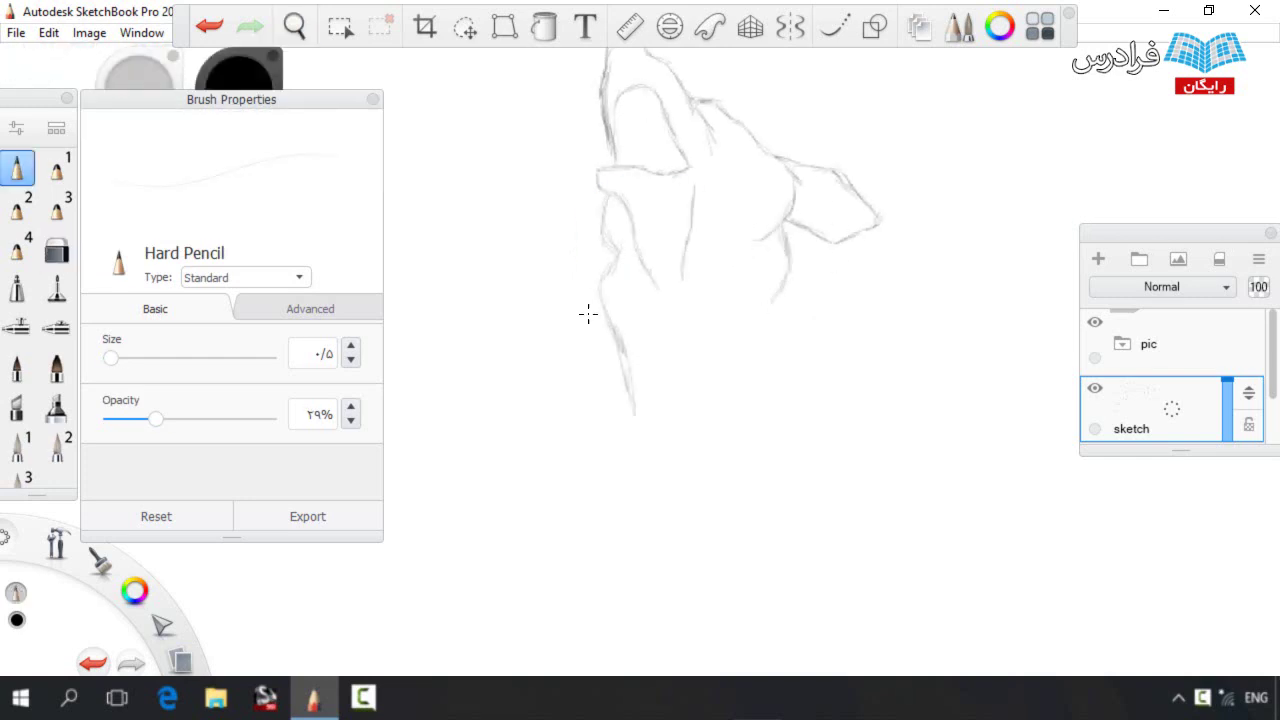
{"action": "scroll", "coordinate": [613, 365], "scroll_direction": "down", "scroll_amount": 1}
{"action": "mouse_move", "coordinate": [720, 252]}
{"action": "left_mouse_down"}
{"action": "mouse_move", "coordinate": [700, 298]}
{"action": "mouse_move", "coordinate": [760, 278]}
{"action": "mouse_move", "coordinate": [776, 312]}
{"action": "left_mouse_up"}
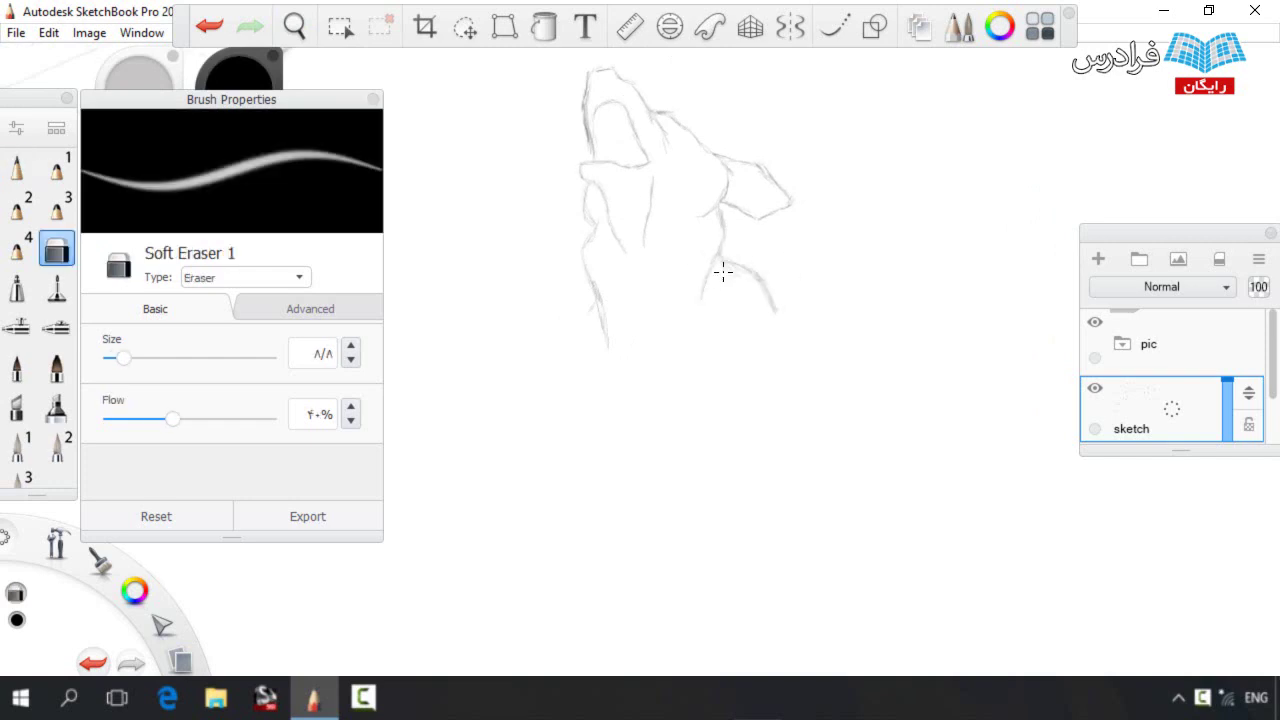
{"action": "key", "text": "ctrl+z"}
{"action": "mouse_move", "coordinate": [740, 266]}
{"action": "left_mouse_down"}
{"action": "mouse_move", "coordinate": [768, 312]}
{"action": "mouse_move", "coordinate": [763, 291]}
{"action": "mouse_move", "coordinate": [752, 375]}
{"action": "left_mouse_up"}
{"action": "key", "text": "ctrl+z"}
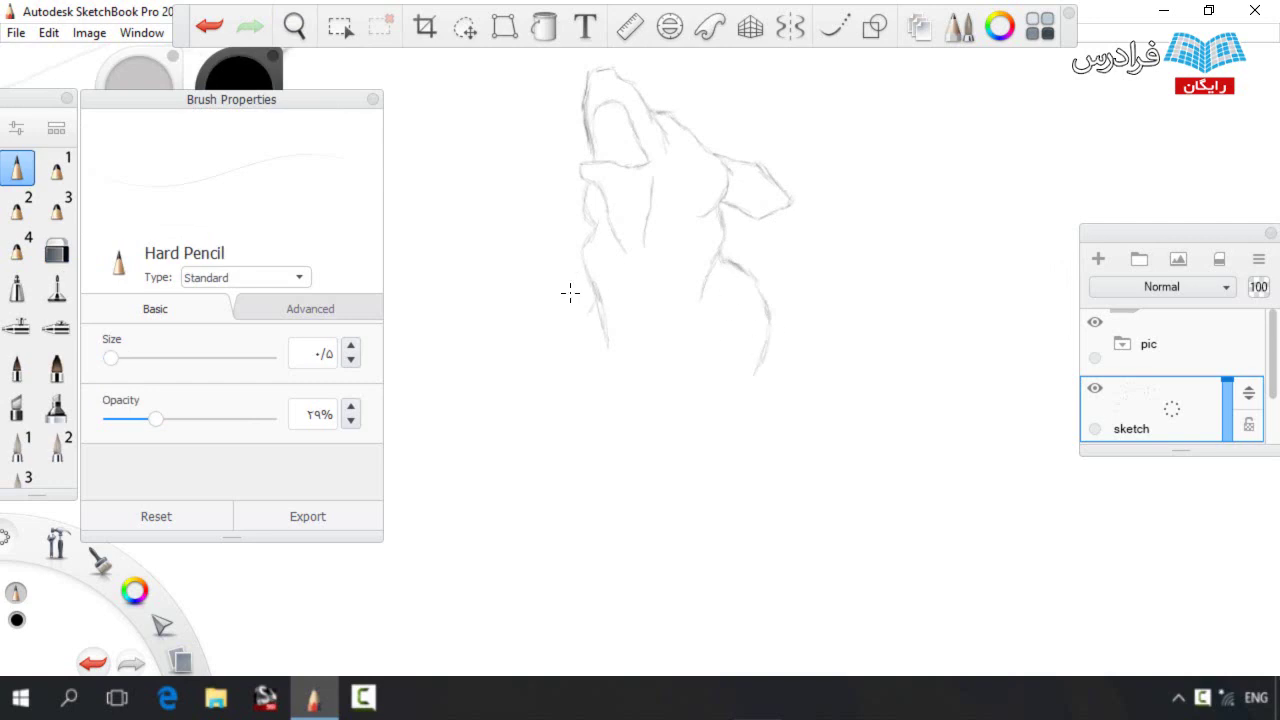
Sketch the chest's front contour, the body side below the shoulder, and the near foreleg's slanting back line
{"action": "left_click_drag", "start_coordinate": [588, 322], "coordinate": [548, 490]}
{"action": "key", "text": "e"}
{"action": "key", "text": "e"}
{"action": "left_click_drag", "start_coordinate": [757, 370], "coordinate": [761, 470]}
{"action": "scroll", "coordinate": [800, 302], "scroll_direction": "down", "scroll_amount": 2}
{"action": "left_click_drag", "start_coordinate": [778, 410], "coordinate": [675, 532]}
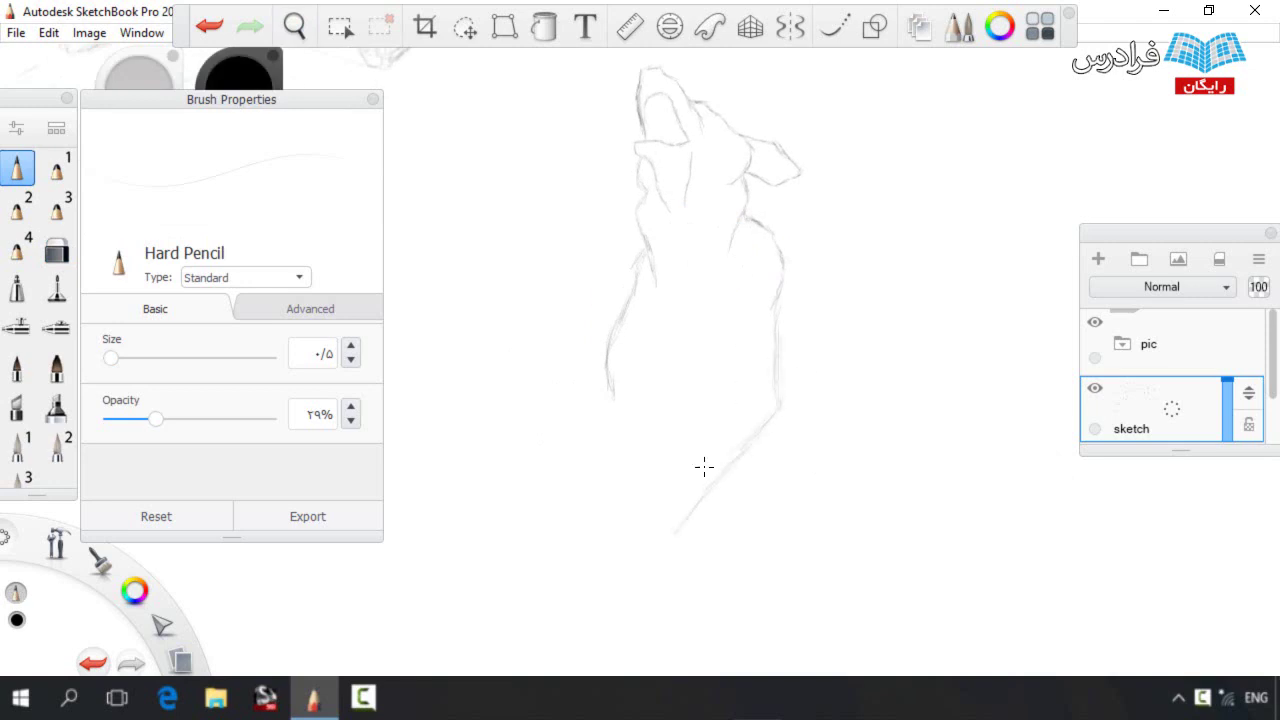
Sketch both front legs down to the ground and add the paws
{"action": "left_click_drag", "start_coordinate": [608, 404], "coordinate": [603, 524]}
{"action": "mouse_move", "coordinate": [706, 420]}
{"action": "left_mouse_down"}
{"action": "mouse_move", "coordinate": [620, 545]}
{"action": "mouse_move", "coordinate": [676, 558]}
{"action": "left_mouse_up"}
{"action": "left_click_drag", "start_coordinate": [677, 374], "coordinate": [638, 482]}
{"action": "mouse_move", "coordinate": [626, 535]}
{"action": "left_mouse_down"}
{"action": "mouse_move", "coordinate": [597, 556]}
{"action": "mouse_move", "coordinate": [542, 557]}
{"action": "mouse_move", "coordinate": [588, 531]}
{"action": "left_mouse_up"}
Sketch the inner foreleg curve, the belly and knee lines, and the back line sloping down from the shoulder
{"action": "key", "text": "space"}
{"action": "left_click_drag", "start_coordinate": [780, 304], "coordinate": [685, 313]}
{"action": "left_click_drag", "start_coordinate": [586, 404], "coordinate": [610, 414]}
{"action": "mouse_move", "coordinate": [694, 410]}
{"action": "left_mouse_down"}
{"action": "mouse_move", "coordinate": [724, 403]}
{"action": "mouse_move", "coordinate": [748, 450]}
{"action": "left_mouse_up"}
{"action": "left_click_drag", "start_coordinate": [686, 250], "coordinate": [768, 300]}
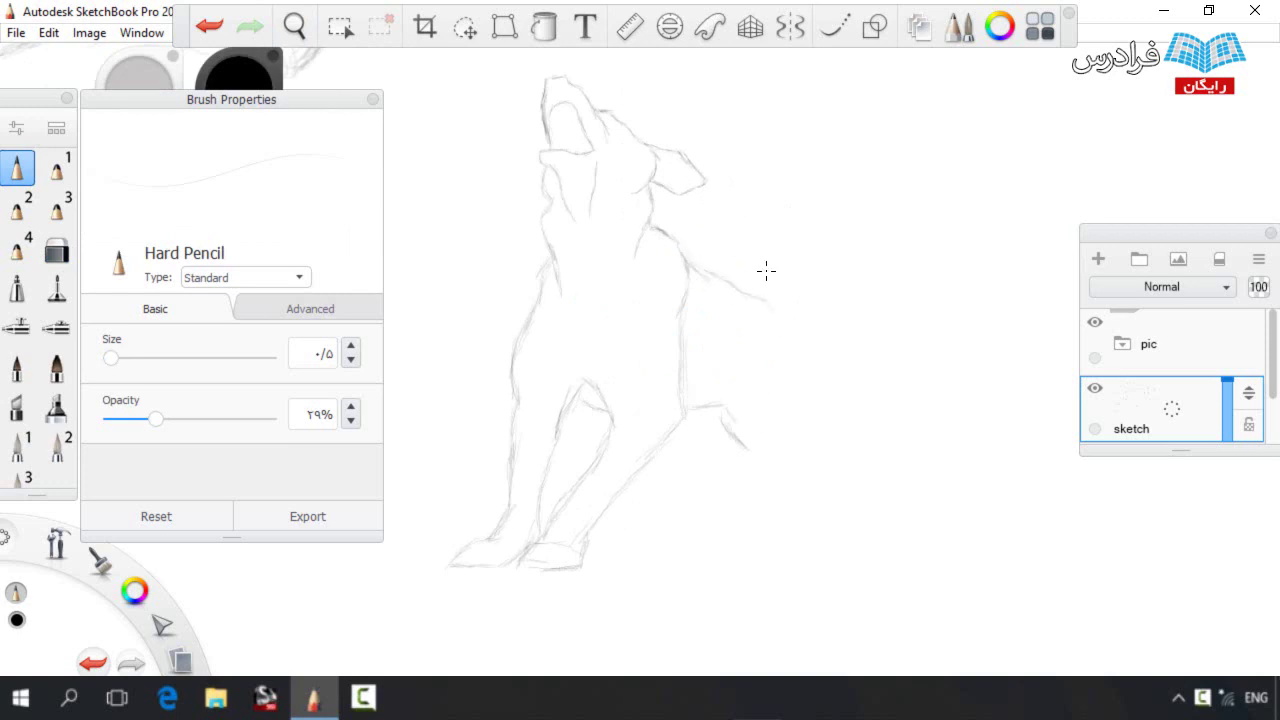
Sketch the rounded rump and the front line of the hind leg down to its paw
{"action": "left_click_drag", "start_coordinate": [800, 372], "coordinate": [803, 403]}
{"action": "left_click_drag", "start_coordinate": [788, 332], "coordinate": [812, 392]}
{"action": "left_click_drag", "start_coordinate": [803, 416], "coordinate": [785, 462]}
{"action": "left_click_drag", "start_coordinate": [723, 411], "coordinate": [724, 432]}
{"action": "mouse_move", "coordinate": [732, 403]}
{"action": "left_mouse_down"}
{"action": "mouse_move", "coordinate": [722, 527]}
{"action": "mouse_move", "coordinate": [750, 548]}
{"action": "left_mouse_up"}
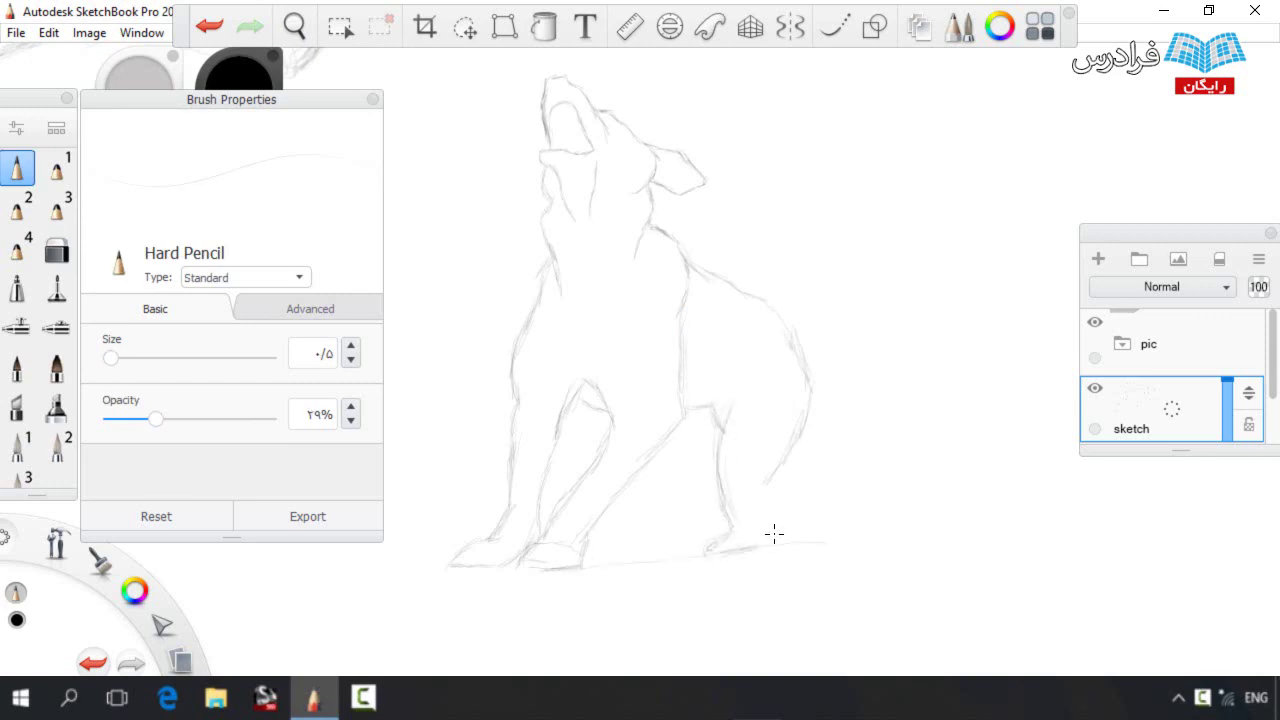
Sketch the near hind leg's back line down to the paw, the thigh line, and the far hind leg behind it
{"action": "left_click_drag", "start_coordinate": [773, 458], "coordinate": [763, 547]}
{"action": "key", "text": "e"}
{"action": "key", "text": "e"}
{"action": "mouse_move", "coordinate": [733, 400]}
{"action": "left_mouse_down"}
{"action": "mouse_move", "coordinate": [698, 405]}
{"action": "mouse_move", "coordinate": [717, 453]}
{"action": "mouse_move", "coordinate": [751, 389]}
{"action": "mouse_move", "coordinate": [737, 291]}
{"action": "left_mouse_up"}
{"action": "mouse_move", "coordinate": [703, 434]}
{"action": "left_mouse_down"}
{"action": "mouse_move", "coordinate": [651, 463]}
{"action": "mouse_move", "coordinate": [652, 537]}
{"action": "mouse_move", "coordinate": [624, 494]}
{"action": "left_mouse_up"}
Adjust the hindquarters with a lasso selection and erase excess lines along the back of the hind leg
{"action": "left_click", "coordinate": [465, 26]}
{"action": "mouse_move", "coordinate": [803, 483]}
{"action": "left_mouse_down"}
{"action": "mouse_move", "coordinate": [712, 243]}
{"action": "mouse_move", "coordinate": [862, 417]}
{"action": "left_mouse_up"}
{"action": "left_click_drag", "start_coordinate": [788, 357], "coordinate": [780, 361]}
{"action": "key", "text": "ctrl+z"}
{"action": "left_click", "coordinate": [465, 26]}
{"action": "left_click", "coordinate": [465, 26]}
{"action": "mouse_move", "coordinate": [795, 488]}
{"action": "left_mouse_down"}
{"action": "mouse_move", "coordinate": [763, 453]}
{"action": "mouse_move", "coordinate": [856, 465]}
{"action": "left_mouse_up"}
{"action": "left_click_drag", "start_coordinate": [747, 410], "coordinate": [745, 381]}
{"action": "left_click", "coordinate": [57, 250]}
{"action": "left_click_drag", "start_coordinate": [766, 484], "coordinate": [774, 466]}
{"action": "left_click", "coordinate": [17, 168]}
Sketch the bushy tail extending behind the rump and strengthen the front line of the near hind leg
{"action": "left_click", "coordinate": [465, 26]}
{"action": "mouse_move", "coordinate": [434, 599]}
{"action": "left_mouse_down"}
{"action": "mouse_move", "coordinate": [424, 547]}
{"action": "mouse_move", "coordinate": [694, 267]}
{"action": "mouse_move", "coordinate": [685, 430]}
{"action": "mouse_move", "coordinate": [590, 544]}
{"action": "mouse_move", "coordinate": [600, 556]}
{"action": "left_mouse_up"}
{"action": "mouse_move", "coordinate": [814, 314]}
{"action": "left_mouse_down"}
{"action": "mouse_move", "coordinate": [757, 345]}
{"action": "mouse_move", "coordinate": [846, 369]}
{"action": "mouse_move", "coordinate": [864, 361]}
{"action": "left_mouse_up"}
{"action": "left_click", "coordinate": [851, 286]}
{"action": "mouse_move", "coordinate": [878, 363]}
{"action": "left_mouse_down"}
{"action": "mouse_move", "coordinate": [919, 397]}
{"action": "mouse_move", "coordinate": [918, 428]}
{"action": "mouse_move", "coordinate": [816, 417]}
{"action": "mouse_move", "coordinate": [768, 476]}
{"action": "left_mouse_up"}
{"action": "key", "text": "ctrl+z"}
{"action": "mouse_move", "coordinate": [736, 384]}
{"action": "left_mouse_down"}
{"action": "mouse_move", "coordinate": [717, 406]}
{"action": "mouse_move", "coordinate": [722, 482]}
{"action": "left_mouse_up"}
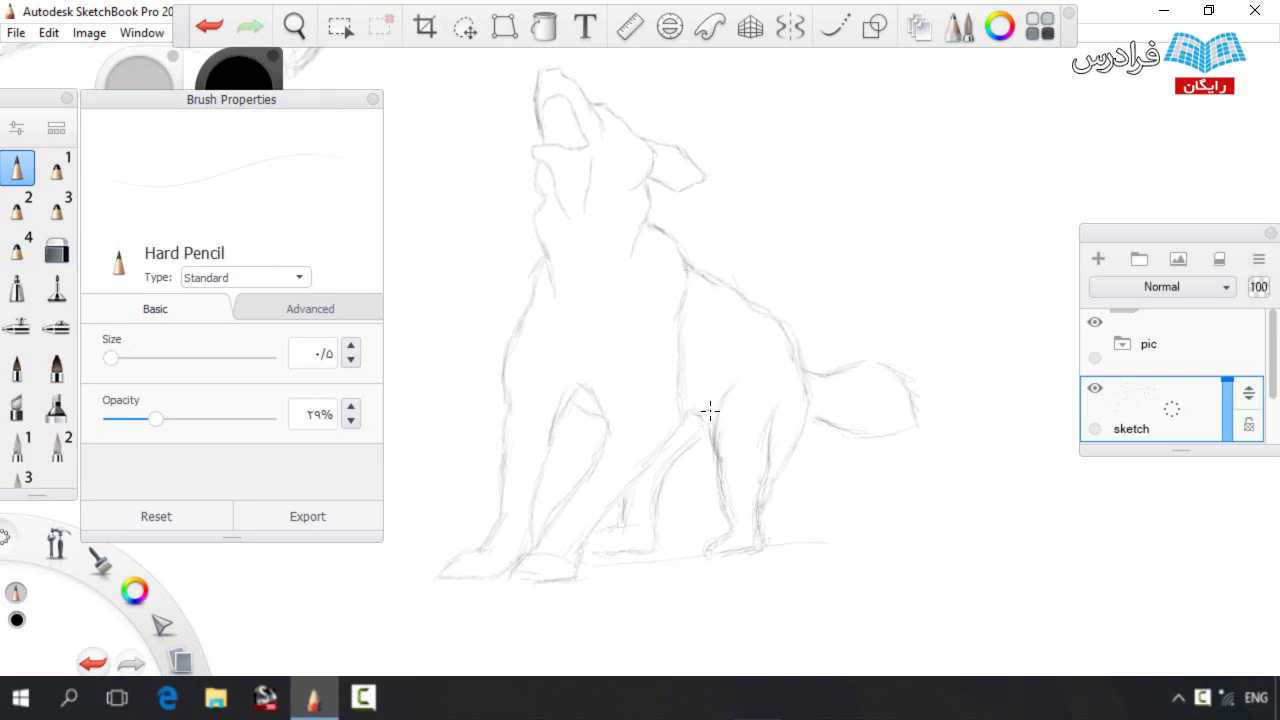
Lasso the hindquarters and tail, shift them slightly away from the body, and return to the pencil
{"action": "key", "text": "l"}
{"action": "mouse_move", "coordinate": [700, 585]}
{"action": "left_mouse_down"}
{"action": "mouse_move", "coordinate": [860, 249]}
{"action": "mouse_move", "coordinate": [710, 590]}
{"action": "left_mouse_up"}
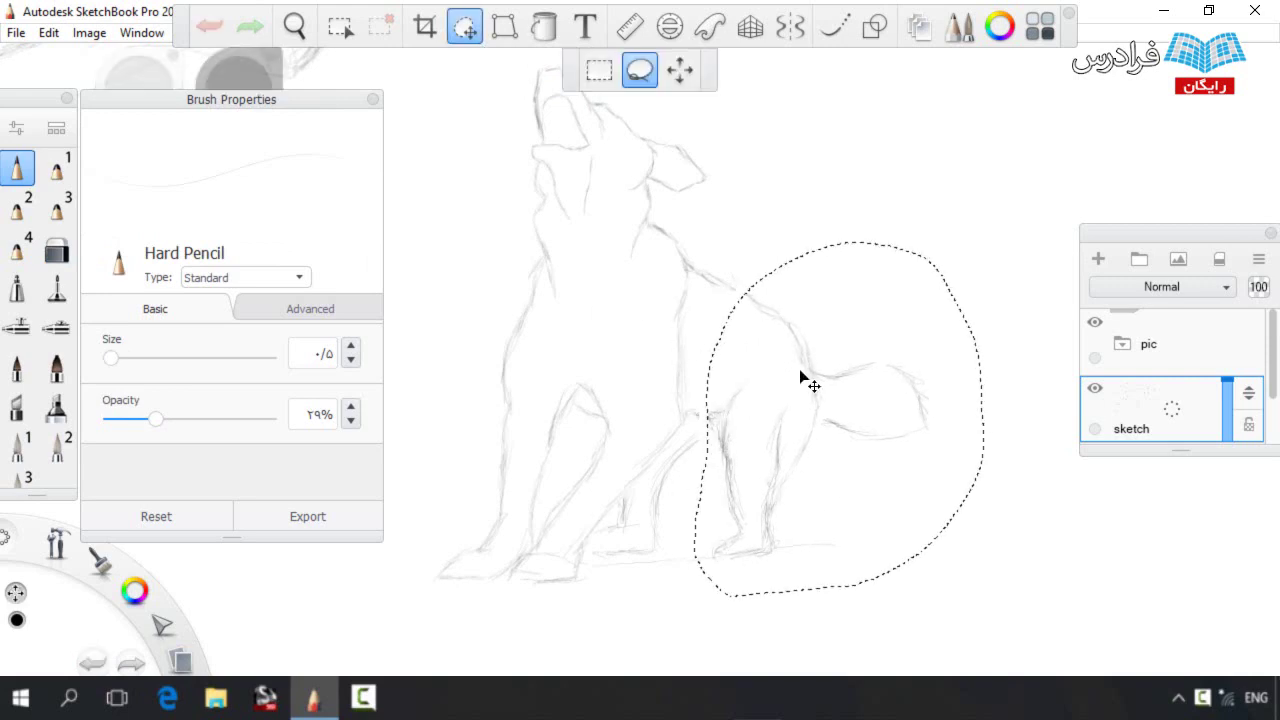
{"action": "key", "text": "space"}
{"action": "left_click_drag", "start_coordinate": [757, 369], "coordinate": [759, 313]}
{"action": "key", "text": "b"}
Sketch the belly curve joining the body side to the hind leg and reinforce the far hind leg's lines
{"action": "left_click_drag", "start_coordinate": [680, 400], "coordinate": [706, 401]}
{"action": "left_click_drag", "start_coordinate": [648, 340], "coordinate": [665, 388]}
{"action": "left_click_drag", "start_coordinate": [668, 398], "coordinate": [626, 444]}
{"action": "mouse_move", "coordinate": [700, 404]}
{"action": "left_mouse_down"}
{"action": "mouse_move", "coordinate": [718, 462]}
{"action": "mouse_move", "coordinate": [671, 440]}
{"action": "mouse_move", "coordinate": [617, 522]}
{"action": "left_mouse_up"}
{"action": "mouse_move", "coordinate": [640, 477]}
{"action": "left_mouse_down"}
{"action": "mouse_move", "coordinate": [603, 603]}
{"action": "mouse_move", "coordinate": [510, 624]}
{"action": "left_mouse_up"}
{"action": "left_click_drag", "start_coordinate": [567, 546], "coordinate": [552, 572]}
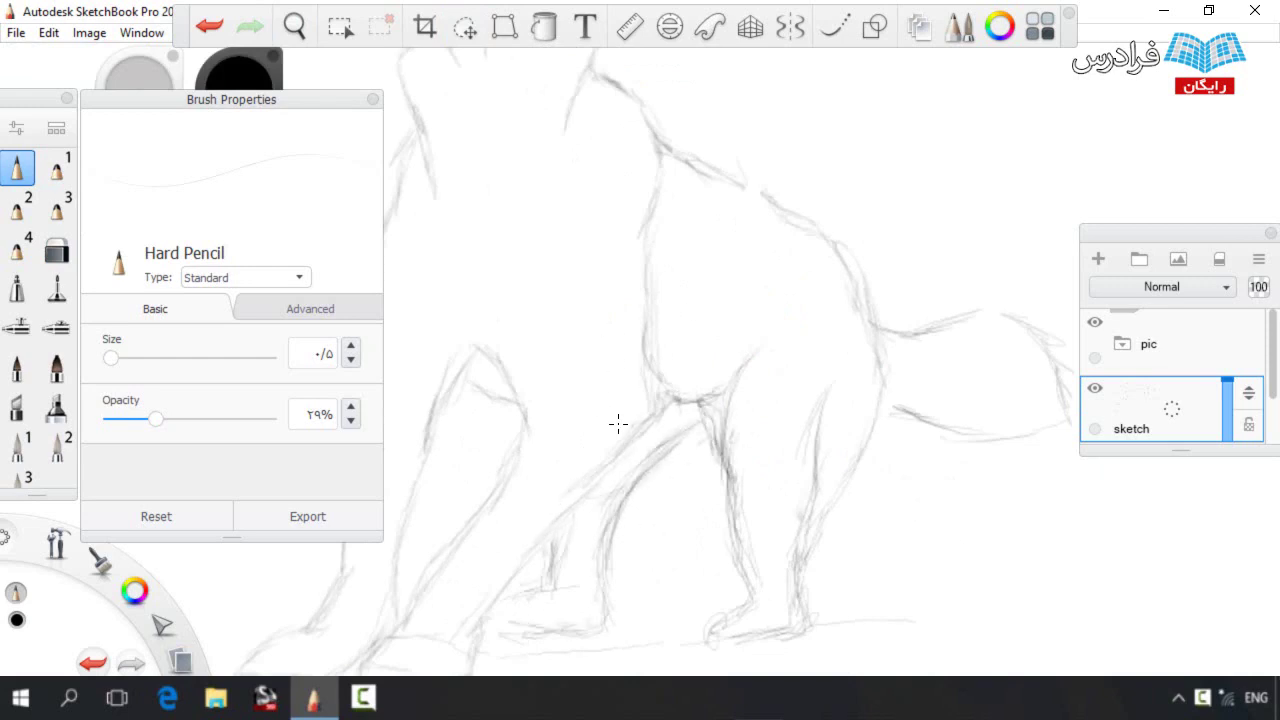
Undo the last two strokes and sketch the inner contour lines of the body side and flank up to the thigh
{"action": "key", "text": "ctrl+z"}
{"action": "key", "text": "ctrl+z"}
{"action": "left_click_drag", "start_coordinate": [660, 159], "coordinate": [630, 310]}
{"action": "left_click_drag", "start_coordinate": [631, 296], "coordinate": [646, 384]}
{"action": "mouse_move", "coordinate": [660, 166]}
{"action": "left_mouse_down"}
{"action": "mouse_move", "coordinate": [651, 294]}
{"action": "mouse_move", "coordinate": [661, 173]}
{"action": "left_mouse_up"}
{"action": "left_click_drag", "start_coordinate": [692, 216], "coordinate": [666, 350]}
{"action": "mouse_move", "coordinate": [733, 200]}
{"action": "left_mouse_down"}
{"action": "mouse_move", "coordinate": [775, 304]}
{"action": "mouse_move", "coordinate": [764, 213]}
{"action": "mouse_move", "coordinate": [776, 322]}
{"action": "mouse_move", "coordinate": [740, 372]}
{"action": "left_mouse_up"}
{"action": "mouse_move", "coordinate": [726, 396]}
{"action": "left_mouse_down"}
{"action": "mouse_move", "coordinate": [772, 332]}
{"action": "mouse_move", "coordinate": [804, 366]}
{"action": "left_mouse_up"}
Sketch curved lines across the throat and chest between the shoulders, and refine the top of the front leg
{"action": "key", "text": "space"}
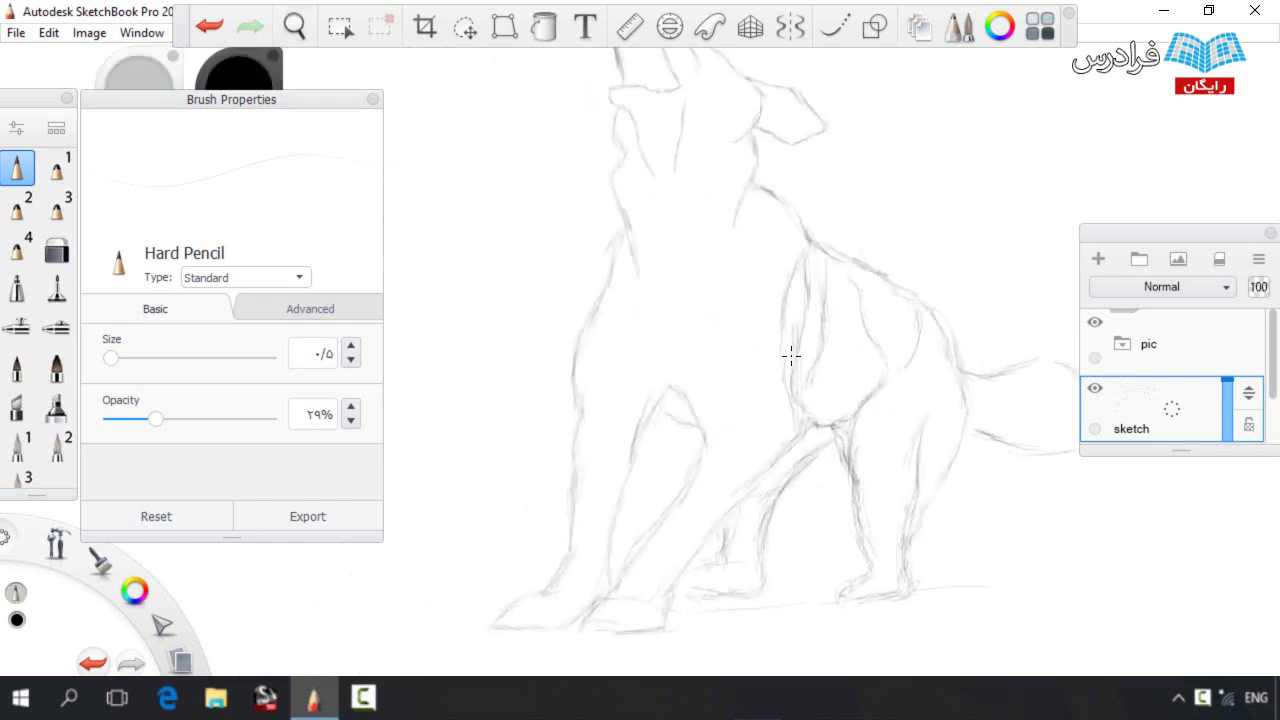
{"action": "left_click_drag", "start_coordinate": [752, 316], "coordinate": [770, 293]}
{"action": "mouse_move", "coordinate": [692, 334]}
{"action": "left_mouse_down"}
{"action": "mouse_move", "coordinate": [631, 270]}
{"action": "mouse_move", "coordinate": [652, 268]}
{"action": "mouse_move", "coordinate": [619, 268]}
{"action": "mouse_move", "coordinate": [627, 327]}
{"action": "left_mouse_up"}
{"action": "mouse_move", "coordinate": [782, 348]}
{"action": "left_mouse_down"}
{"action": "mouse_move", "coordinate": [669, 371]}
{"action": "mouse_move", "coordinate": [626, 341]}
{"action": "left_mouse_up"}
{"action": "mouse_move", "coordinate": [577, 390]}
{"action": "left_mouse_down"}
{"action": "mouse_move", "coordinate": [591, 423]}
{"action": "mouse_move", "coordinate": [586, 320]}
{"action": "mouse_move", "coordinate": [579, 408]}
{"action": "left_mouse_up"}
{"action": "left_click_drag", "start_coordinate": [703, 434], "coordinate": [664, 516]}
{"action": "mouse_move", "coordinate": [695, 180]}
{"action": "left_mouse_down"}
{"action": "mouse_move", "coordinate": [691, 287]}
{"action": "mouse_move", "coordinate": [657, 354]}
{"action": "mouse_move", "coordinate": [690, 366]}
{"action": "mouse_move", "coordinate": [652, 363]}
{"action": "left_mouse_up"}
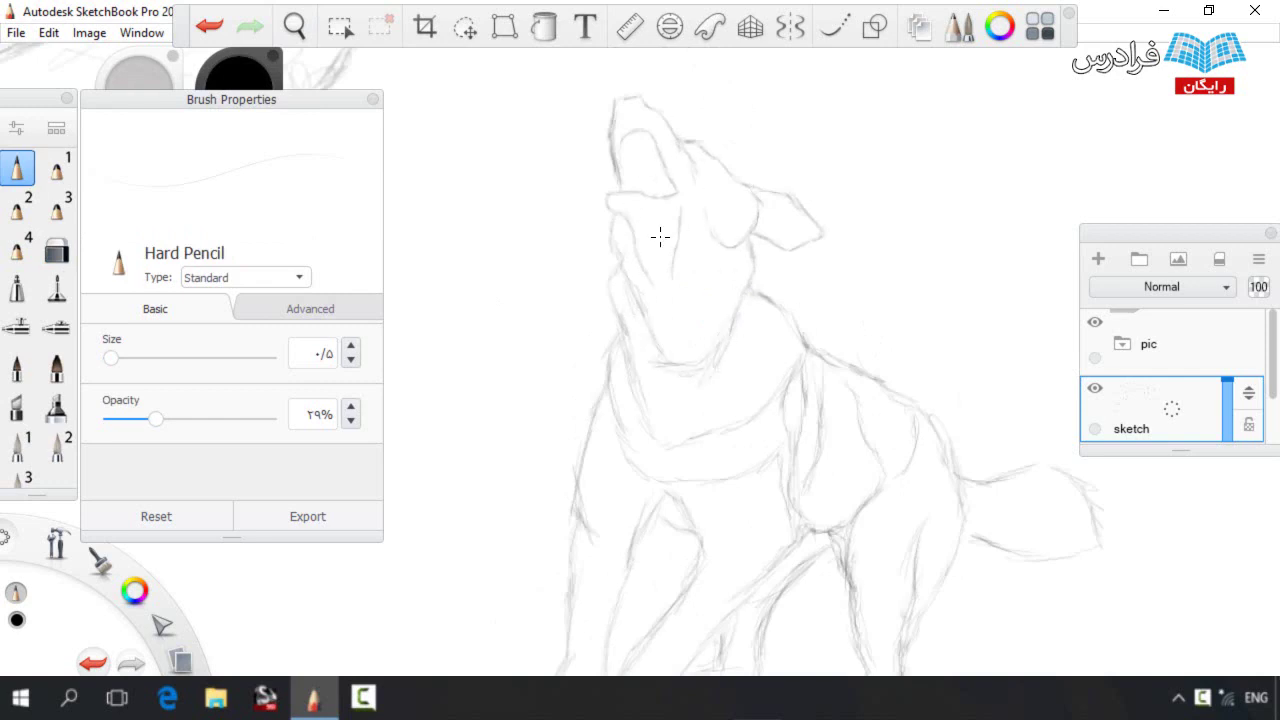
Add a neck fur line and lighten the throat lines with the soft eraser
{"action": "mouse_move", "coordinate": [714, 306]}
{"action": "left_mouse_down"}
{"action": "mouse_move", "coordinate": [759, 271]}
{"action": "mouse_move", "coordinate": [721, 390]}
{"action": "left_mouse_up"}
{"action": "key", "text": "e"}
{"action": "mouse_move", "coordinate": [716, 362]}
{"action": "left_mouse_down"}
{"action": "mouse_move", "coordinate": [703, 391]}
{"action": "mouse_move", "coordinate": [670, 368]}
{"action": "mouse_move", "coordinate": [604, 258]}
{"action": "left_mouse_up"}
{"action": "key", "text": "e"}
{"action": "key", "text": "e"}
{"action": "scroll", "coordinate": [657, 323], "scroll_direction": "down", "scroll_amount": 2}
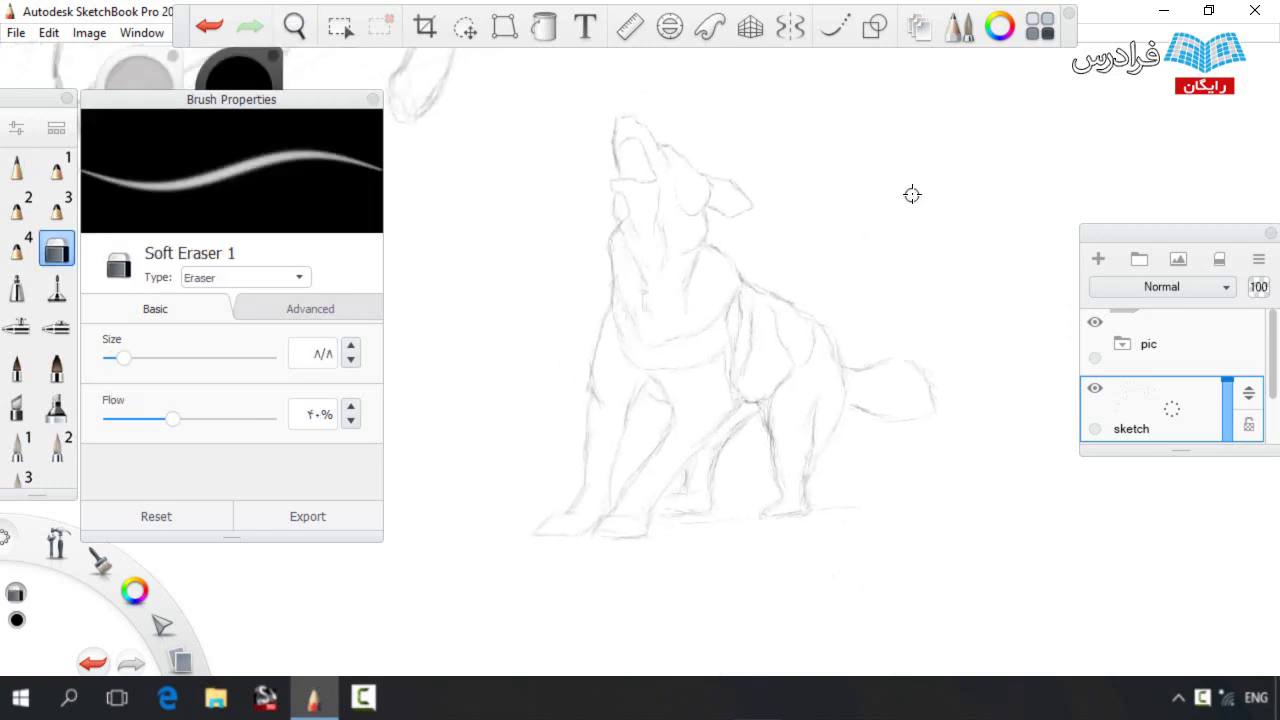
Lasso the finished howling dog and place it on the sheet between the crouching dog and the broad standing dog
{"action": "key", "text": "m"}
{"action": "left_click_drag", "start_coordinate": [555, 140], "coordinate": [439, 557]}
{"action": "mouse_move", "coordinate": [823, 289]}
{"action": "left_mouse_down"}
{"action": "mouse_move", "coordinate": [573, 480]}
{"action": "mouse_move", "coordinate": [697, 417]}
{"action": "mouse_move", "coordinate": [852, 283]}
{"action": "left_mouse_up"}
{"action": "mouse_move", "coordinate": [750, 318]}
{"action": "left_mouse_down"}
{"action": "mouse_move", "coordinate": [789, 316]}
{"action": "mouse_move", "coordinate": [679, 303]}
{"action": "left_mouse_up"}
{"action": "key", "text": "ctrl+d"}
{"action": "key", "text": "b"}
{"action": "left_click_drag", "start_coordinate": [781, 278], "coordinate": [689, 338]}
{"action": "key", "text": "l"}
{"action": "mouse_move", "coordinate": [535, 132]}
{"action": "left_mouse_down"}
{"action": "mouse_move", "coordinate": [821, 335]}
{"action": "mouse_move", "coordinate": [456, 592]}
{"action": "left_mouse_up"}
{"action": "key", "text": "space"}
{"action": "mouse_move", "coordinate": [720, 427]}
{"action": "left_mouse_down"}
{"action": "mouse_move", "coordinate": [771, 403]}
{"action": "mouse_move", "coordinate": [726, 366]}
{"action": "mouse_move", "coordinate": [785, 388]}
{"action": "left_mouse_up"}
{"action": "mouse_move", "coordinate": [860, 378]}
{"action": "left_mouse_down"}
{"action": "mouse_move", "coordinate": [846, 360]}
{"action": "mouse_move", "coordinate": [799, 371]}
{"action": "left_mouse_up"}
{"action": "left_click_drag", "start_coordinate": [861, 363], "coordinate": [847, 357]}
{"action": "left_click_drag", "start_coordinate": [933, 336], "coordinate": [796, 351]}
{"action": "mouse_move", "coordinate": [820, 424]}
{"action": "left_mouse_down"}
{"action": "mouse_move", "coordinate": [884, 259]}
{"action": "mouse_move", "coordinate": [1010, 452]}
{"action": "mouse_move", "coordinate": [823, 432]}
{"action": "mouse_move", "coordinate": [1036, 283]}
{"action": "mouse_move", "coordinate": [826, 440]}
{"action": "mouse_move", "coordinate": [808, 420]}
{"action": "mouse_move", "coordinate": [822, 473]}
{"action": "left_mouse_up"}
{"action": "key", "text": "ctrl+0"}
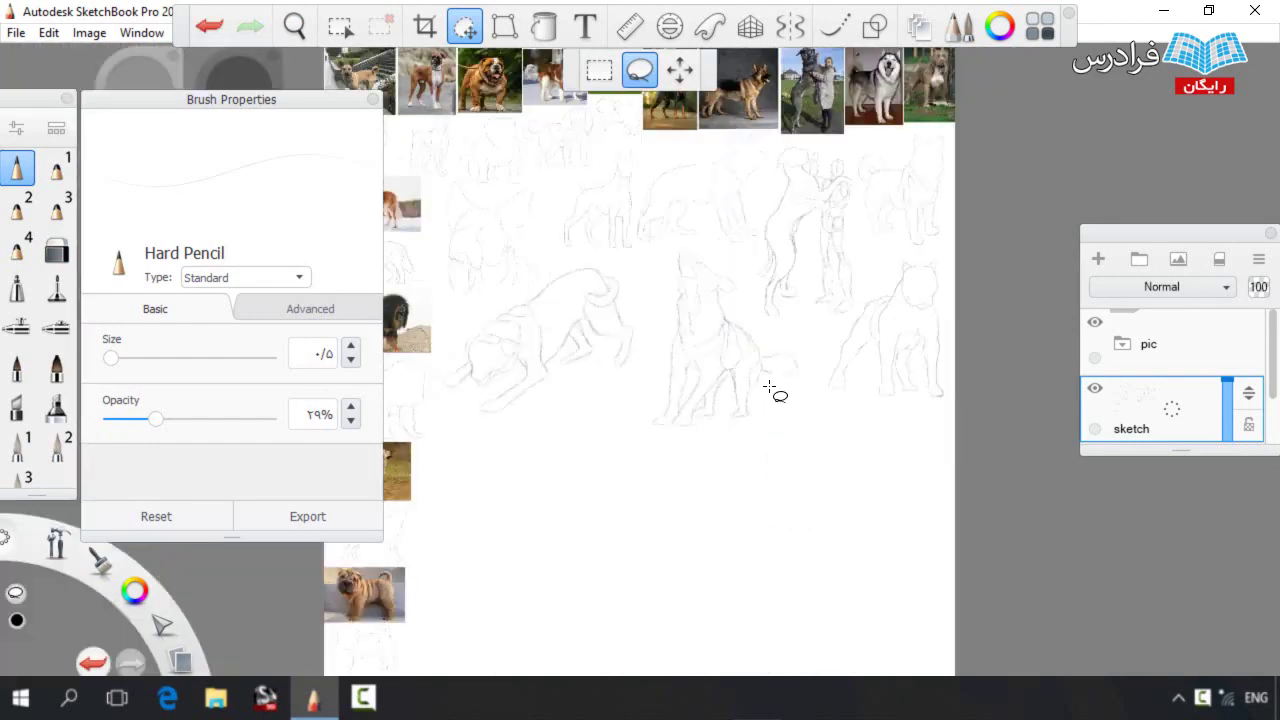
{"action": "key", "text": "b"}
{"action": "key", "text": "space"}
{"action": "left_click_drag", "start_coordinate": [590, 432], "coordinate": [690, 400]}
{"action": "left_click_drag", "start_coordinate": [632, 278], "coordinate": [602, 382]}
{"action": "left_click_drag", "start_coordinate": [570, 338], "coordinate": [668, 339]}
{"action": "key", "text": "ctrl+z"}
{"action": "key", "text": "ctrl+z"}
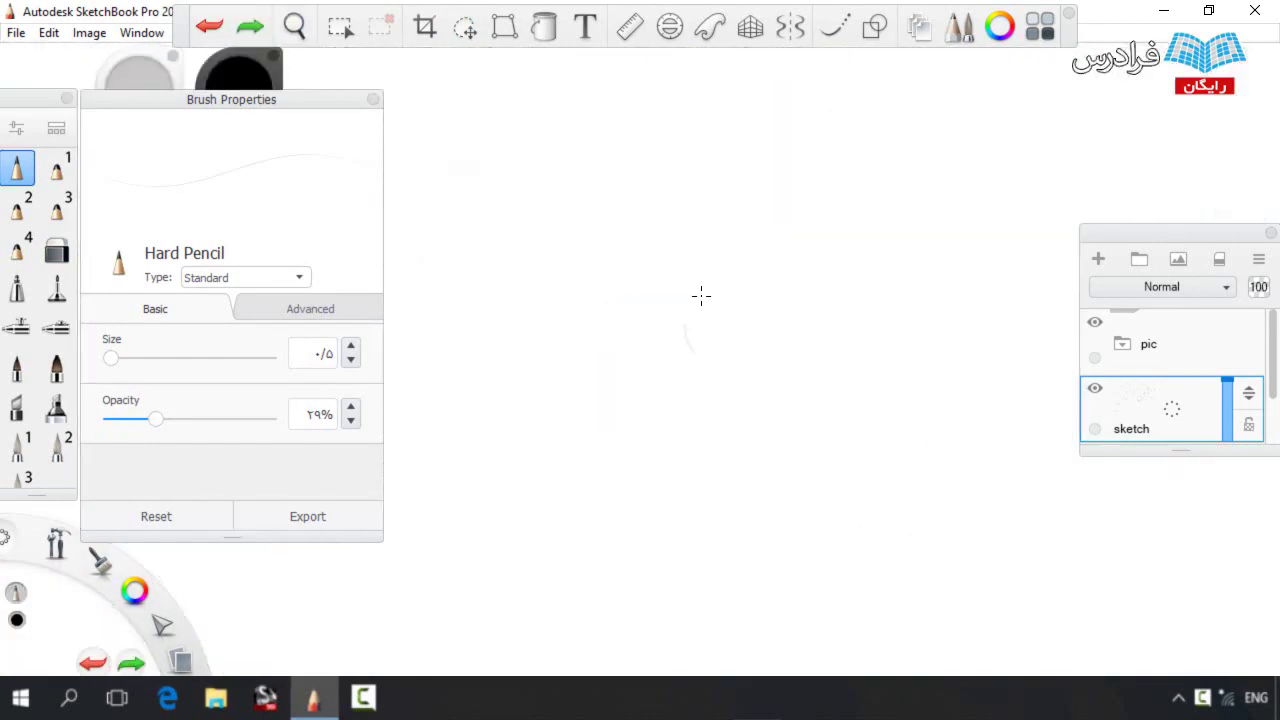
Start the next dog on an empty part of the sheet by sketching its forehead and pointed muzzle in profile
{"action": "left_click_drag", "start_coordinate": [925, 292], "coordinate": [785, 404]}
{"action": "mouse_move", "coordinate": [932, 262]}
{"action": "left_mouse_down"}
{"action": "mouse_move", "coordinate": [904, 300]}
{"action": "mouse_move", "coordinate": [825, 201]}
{"action": "left_mouse_up"}
{"action": "key", "text": "space"}
{"action": "left_click_drag", "start_coordinate": [851, 155], "coordinate": [870, 297]}
{"action": "left_click_drag", "start_coordinate": [838, 341], "coordinate": [810, 322]}
{"action": "mouse_move", "coordinate": [803, 287]}
{"action": "left_mouse_down"}
{"action": "mouse_move", "coordinate": [810, 323]}
{"action": "mouse_move", "coordinate": [726, 209]}
{"action": "left_mouse_up"}
Sketch the near ear as an upright triangle with its base fold and outer edge at the back of the head
{"action": "key", "text": "space"}
{"action": "mouse_move", "coordinate": [632, 322]}
{"action": "left_mouse_down"}
{"action": "mouse_move", "coordinate": [608, 299]}
{"action": "mouse_move", "coordinate": [649, 357]}
{"action": "left_mouse_up"}
{"action": "left_click_drag", "start_coordinate": [703, 244], "coordinate": [688, 191]}
{"action": "mouse_move", "coordinate": [626, 132]}
{"action": "left_mouse_down"}
{"action": "mouse_move", "coordinate": [577, 140]}
{"action": "mouse_move", "coordinate": [674, 180]}
{"action": "mouse_move", "coordinate": [694, 216]}
{"action": "left_mouse_up"}
{"action": "mouse_move", "coordinate": [633, 128]}
{"action": "left_mouse_down"}
{"action": "mouse_move", "coordinate": [657, 163]}
{"action": "mouse_move", "coordinate": [596, 251]}
{"action": "mouse_move", "coordinate": [608, 274]}
{"action": "left_mouse_up"}
{"action": "left_click_drag", "start_coordinate": [622, 190], "coordinate": [590, 247]}
{"action": "left_click_drag", "start_coordinate": [594, 250], "coordinate": [606, 306]}
{"action": "left_click_drag", "start_coordinate": [686, 224], "coordinate": [692, 265]}
{"action": "mouse_move", "coordinate": [677, 186]}
{"action": "left_mouse_down"}
{"action": "mouse_move", "coordinate": [688, 116]}
{"action": "mouse_move", "coordinate": [652, 160]}
{"action": "left_mouse_up"}
{"action": "left_click_drag", "start_coordinate": [632, 129], "coordinate": [592, 246]}
{"action": "mouse_move", "coordinate": [590, 272]}
{"action": "left_mouse_down"}
{"action": "mouse_move", "coordinate": [606, 308]}
{"action": "mouse_move", "coordinate": [566, 342]}
{"action": "mouse_move", "coordinate": [652, 313]}
{"action": "left_mouse_up"}
Sketch the narrow far ear beside the near one and clean up its edge with the eraser
{"action": "mouse_move", "coordinate": [694, 124]}
{"action": "left_mouse_down"}
{"action": "mouse_move", "coordinate": [706, 157]}
{"action": "mouse_move", "coordinate": [692, 205]}
{"action": "left_mouse_up"}
{"action": "left_click_drag", "start_coordinate": [706, 170], "coordinate": [711, 230]}
{"action": "left_click_drag", "start_coordinate": [703, 206], "coordinate": [729, 248]}
{"action": "key", "text": "e"}
{"action": "mouse_move", "coordinate": [692, 120]}
{"action": "left_mouse_down"}
{"action": "mouse_move", "coordinate": [710, 226]}
{"action": "mouse_move", "coordinate": [701, 168]}
{"action": "mouse_move", "coordinate": [706, 184]}
{"action": "left_mouse_up"}
{"action": "key", "text": "e"}
Sketch the lower jaw line running back from the muzzle tip
{"action": "key", "text": "space"}
{"action": "left_click_drag", "start_coordinate": [738, 309], "coordinate": [872, 249]}
{"action": "left_click_drag", "start_coordinate": [936, 394], "coordinate": [866, 391]}
{"action": "key", "text": "e"}
{"action": "key", "text": "e"}
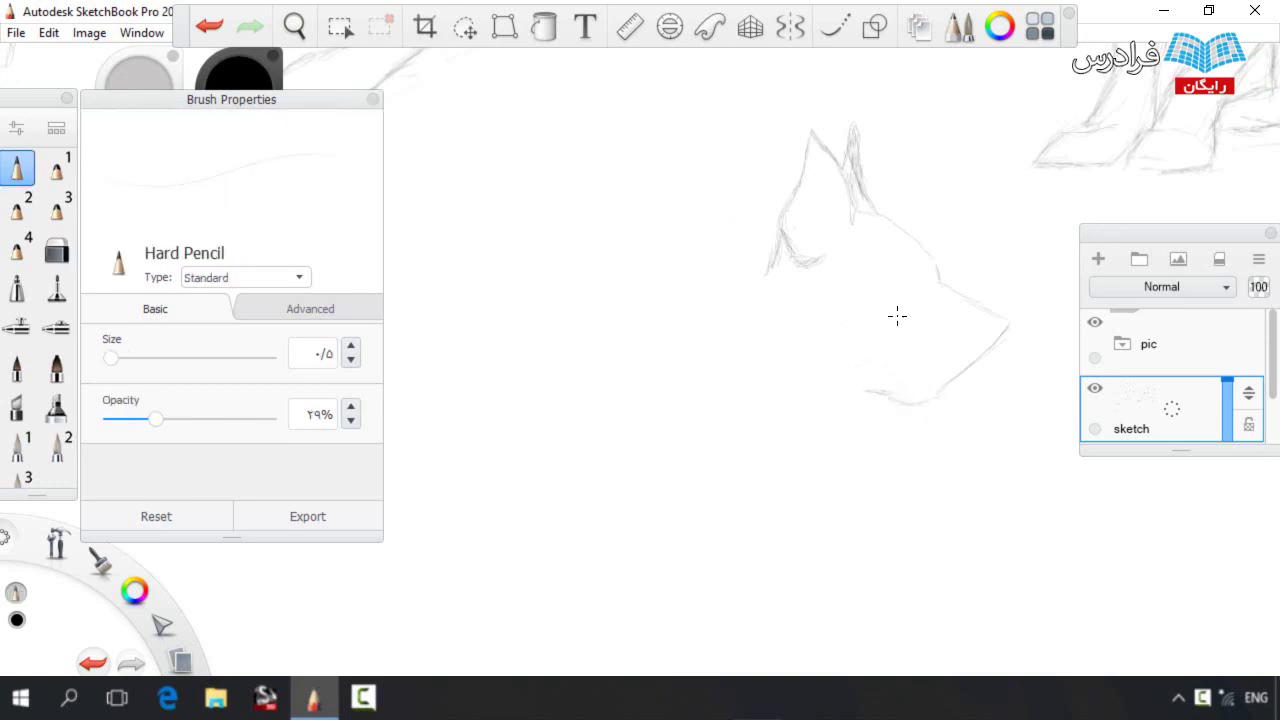
Sketch the arched neck line from behind the ear down to the shoulders and extend the line under the jaw
{"action": "key", "text": "e"}
{"action": "key", "text": "e"}
{"action": "left_click_drag", "start_coordinate": [550, 320], "coordinate": [722, 217]}
{"action": "key", "text": "e"}
{"action": "key", "text": "e"}
{"action": "scroll", "coordinate": [680, 314], "scroll_direction": "down", "scroll_amount": 2}
{"action": "left_click_drag", "start_coordinate": [680, 314], "coordinate": [653, 226]}
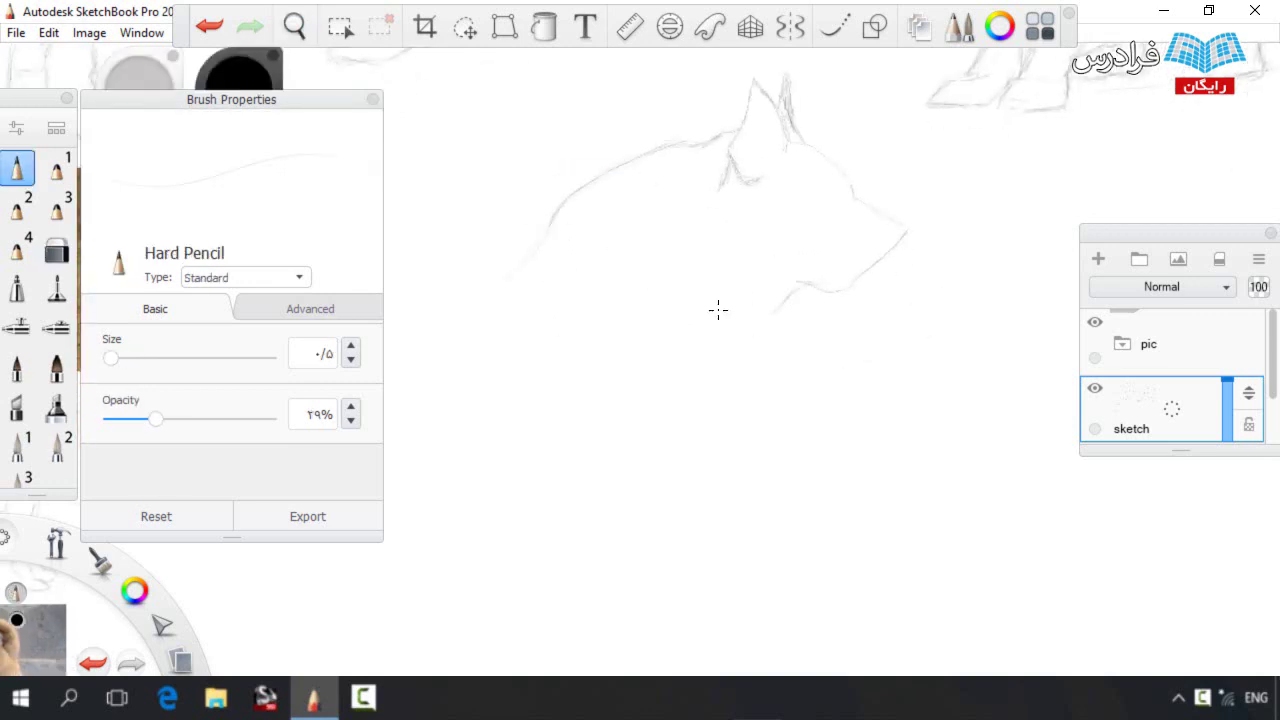
Sketch the throat and front chest line and the long curve along the back of the shoulder
{"action": "left_click_drag", "start_coordinate": [710, 286], "coordinate": [747, 339]}
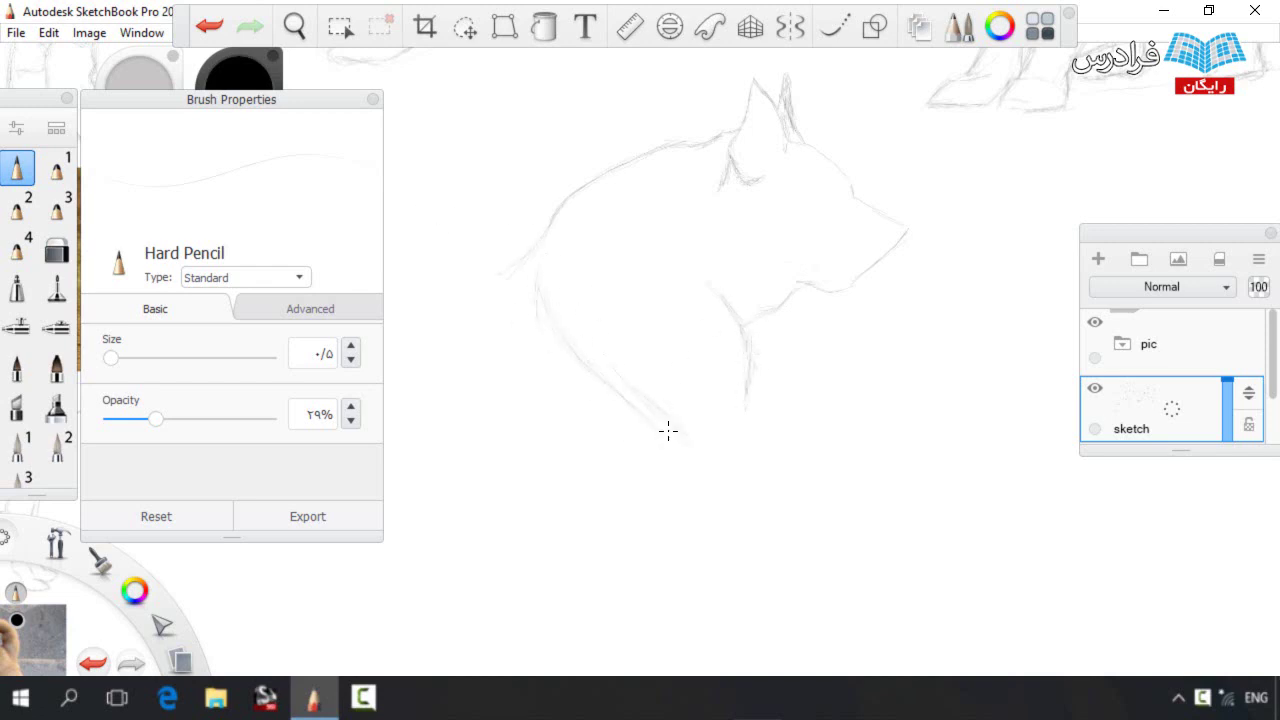
{"action": "key", "text": "e"}
{"action": "key", "text": "e"}
Lasso the sketched forequarters, adjust them as a selection, and clear the selection
{"action": "scroll", "coordinate": [610, 206], "scroll_direction": "down", "scroll_amount": 3}
{"action": "left_click", "coordinate": [466, 29]}
{"action": "left_click", "coordinate": [640, 70]}
{"action": "left_click_drag", "start_coordinate": [477, 221], "coordinate": [629, 466]}
{"action": "mouse_move", "coordinate": [741, 294]}
{"action": "left_mouse_down"}
{"action": "mouse_move", "coordinate": [892, 361]}
{"action": "mouse_move", "coordinate": [864, 357]}
{"action": "left_mouse_up"}
{"action": "key", "text": "Escape"}
{"action": "scroll", "coordinate": [905, 350], "scroll_direction": "up", "scroll_amount": 3}
{"action": "key", "text": "Escape"}
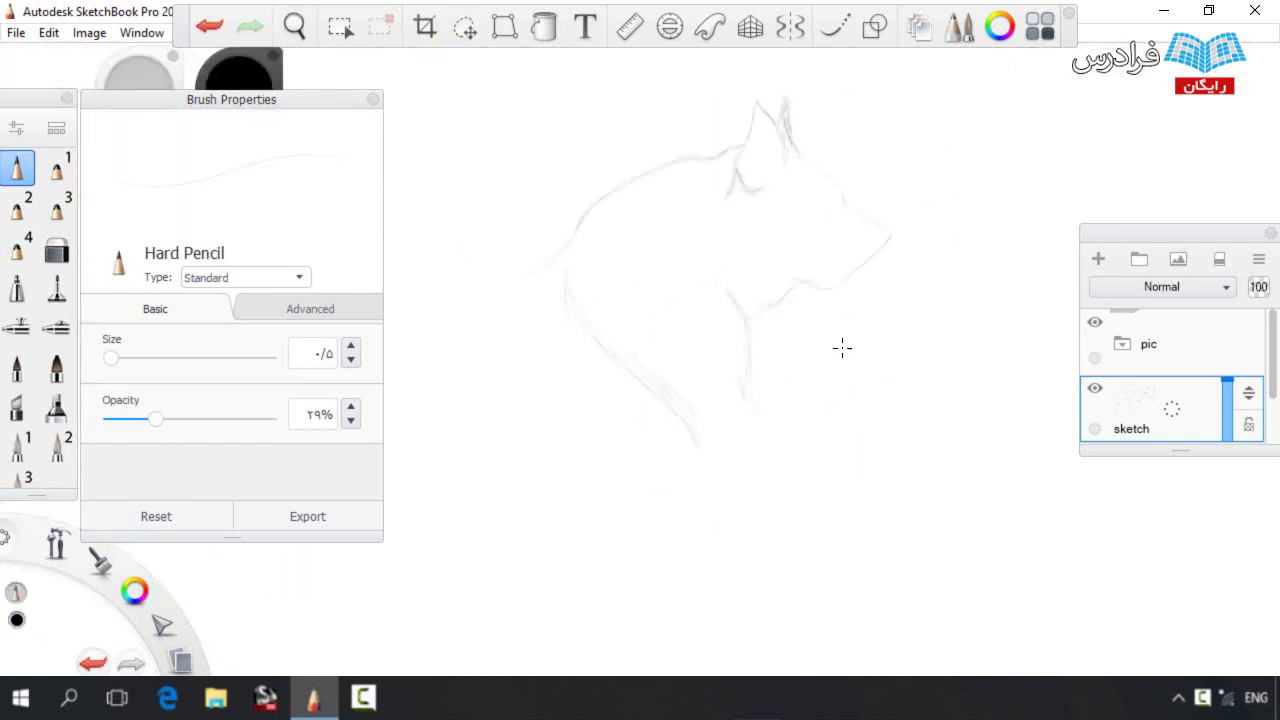
Sketch the near foreleg stretching diagonally forward from the chest and elbow, ending in the top of the paw
{"action": "left_click_drag", "start_coordinate": [696, 417], "coordinate": [620, 384]}
{"action": "left_click_drag", "start_coordinate": [768, 513], "coordinate": [806, 533]}
{"action": "left_click_drag", "start_coordinate": [678, 364], "coordinate": [712, 417]}
{"action": "mouse_move", "coordinate": [766, 452]}
{"action": "left_mouse_down"}
{"action": "mouse_move", "coordinate": [810, 490]}
{"action": "mouse_move", "coordinate": [886, 497]}
{"action": "left_mouse_up"}
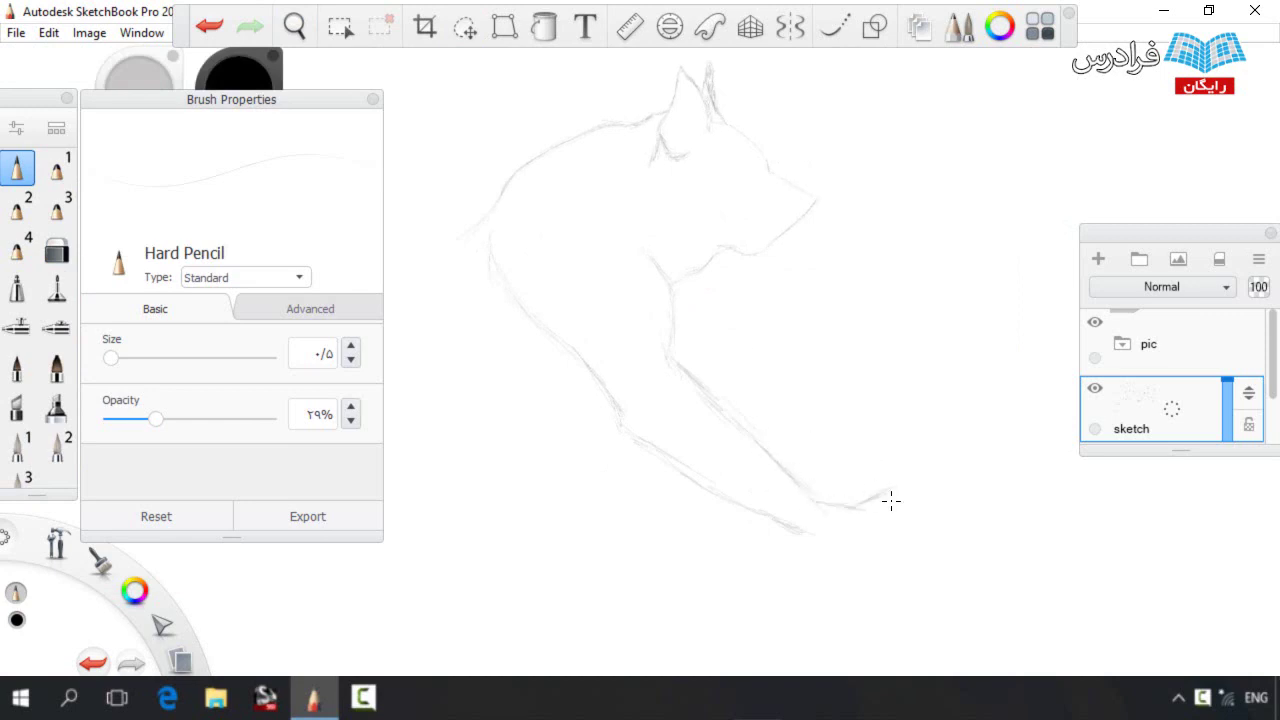
Lasso the near foreleg's lower part, move it slightly back toward the body, and redraw the leg's connecting lines
{"action": "left_click", "coordinate": [465, 27]}
{"action": "left_click_drag", "start_coordinate": [752, 438], "coordinate": [745, 445]}
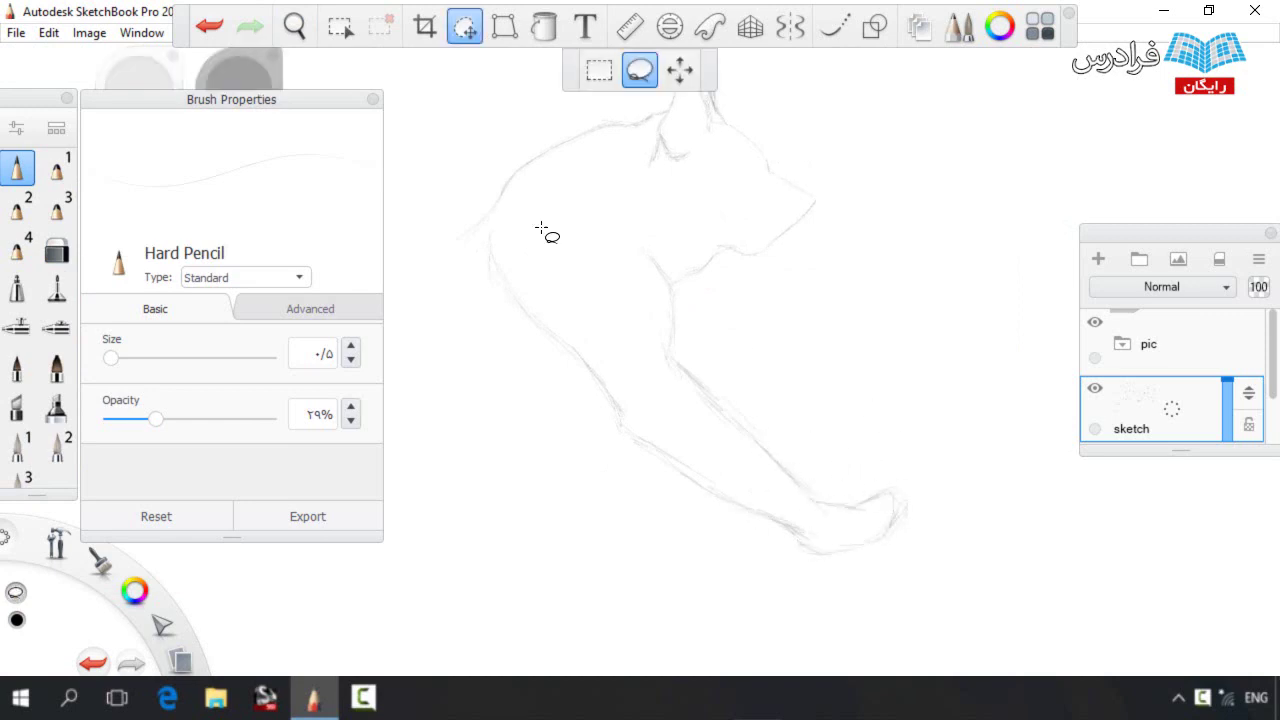
{"action": "left_click_drag", "start_coordinate": [597, 406], "coordinate": [678, 476]}
{"action": "key", "text": "ctrl+d"}
{"action": "left_click_drag", "start_coordinate": [628, 433], "coordinate": [748, 499]}
{"action": "left_click_drag", "start_coordinate": [735, 428], "coordinate": [769, 458]}
{"action": "left_click_drag", "start_coordinate": [708, 392], "coordinate": [790, 480]}
Sketch the far foreleg stretched forward from below the jaw and finish it with a paw
{"action": "left_click_drag", "start_coordinate": [707, 268], "coordinate": [713, 326]}
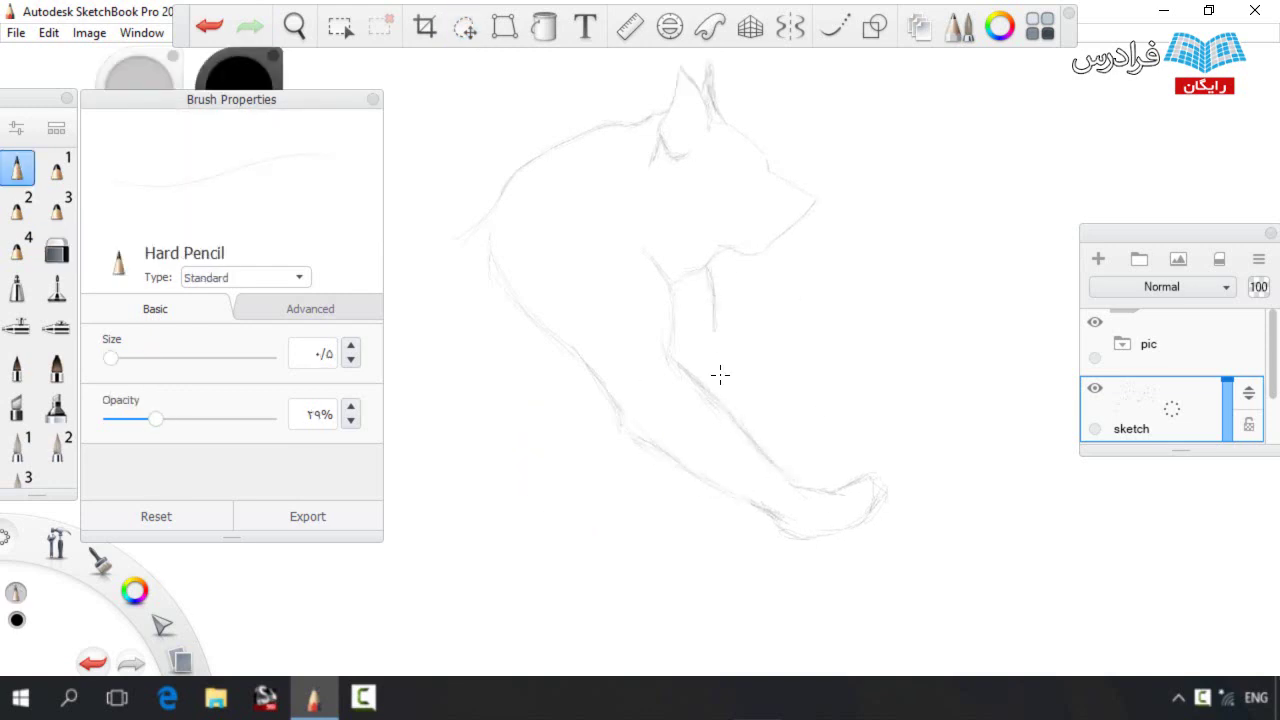
{"action": "left_click_drag", "start_coordinate": [812, 404], "coordinate": [867, 392]}
{"action": "key", "text": "e"}
{"action": "key", "text": "e"}
{"action": "mouse_move", "coordinate": [710, 318]}
{"action": "left_mouse_down"}
{"action": "mouse_move", "coordinate": [895, 362]}
{"action": "mouse_move", "coordinate": [960, 348]}
{"action": "mouse_move", "coordinate": [971, 374]}
{"action": "mouse_move", "coordinate": [983, 368]}
{"action": "left_mouse_up"}
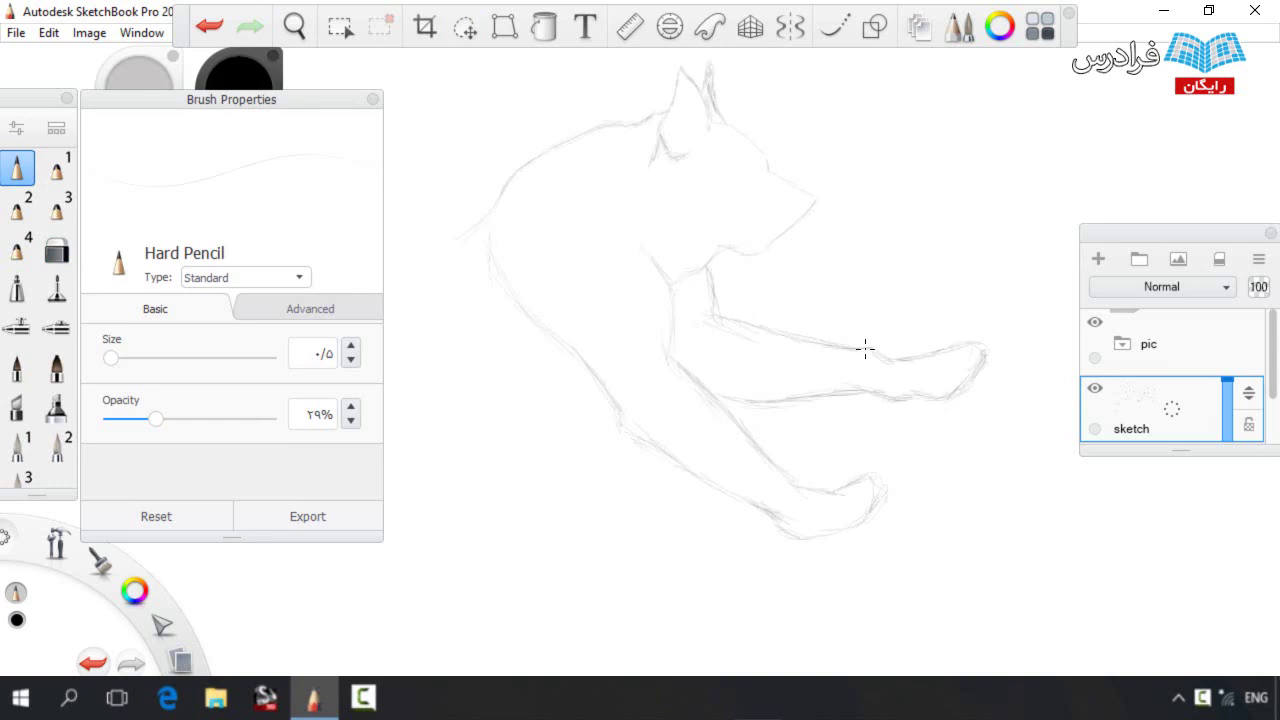
{"action": "left_click_drag", "start_coordinate": [711, 274], "coordinate": [704, 329]}
Sketch the long back line to the rump and tail base, and the belly line toward the hind leg
{"action": "key", "text": "space"}
{"action": "mouse_move", "coordinate": [726, 272]}
{"action": "left_mouse_down"}
{"action": "mouse_move", "coordinate": [674, 278]}
{"action": "mouse_move", "coordinate": [874, 320]}
{"action": "left_mouse_up"}
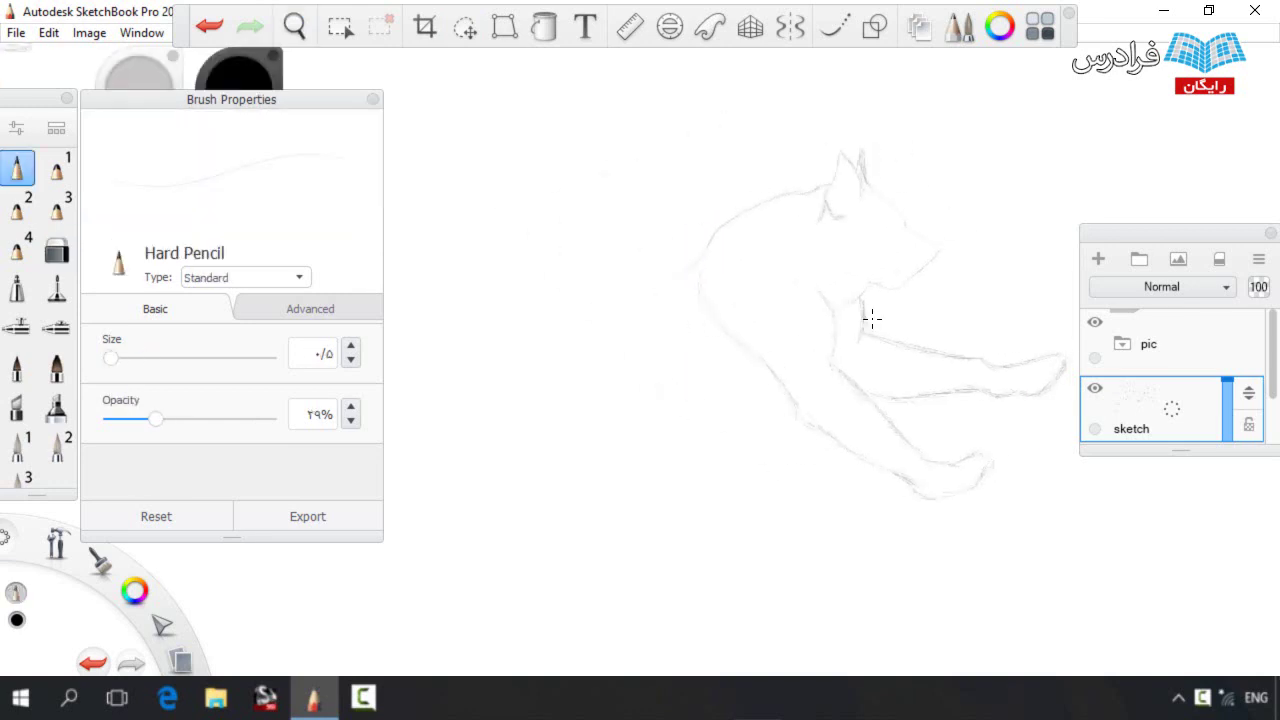
{"action": "left_click_drag", "start_coordinate": [781, 397], "coordinate": [734, 409]}
{"action": "key", "text": "space"}
{"action": "left_click_drag", "start_coordinate": [703, 233], "coordinate": [814, 234]}
{"action": "left_click_drag", "start_coordinate": [812, 235], "coordinate": [618, 266]}
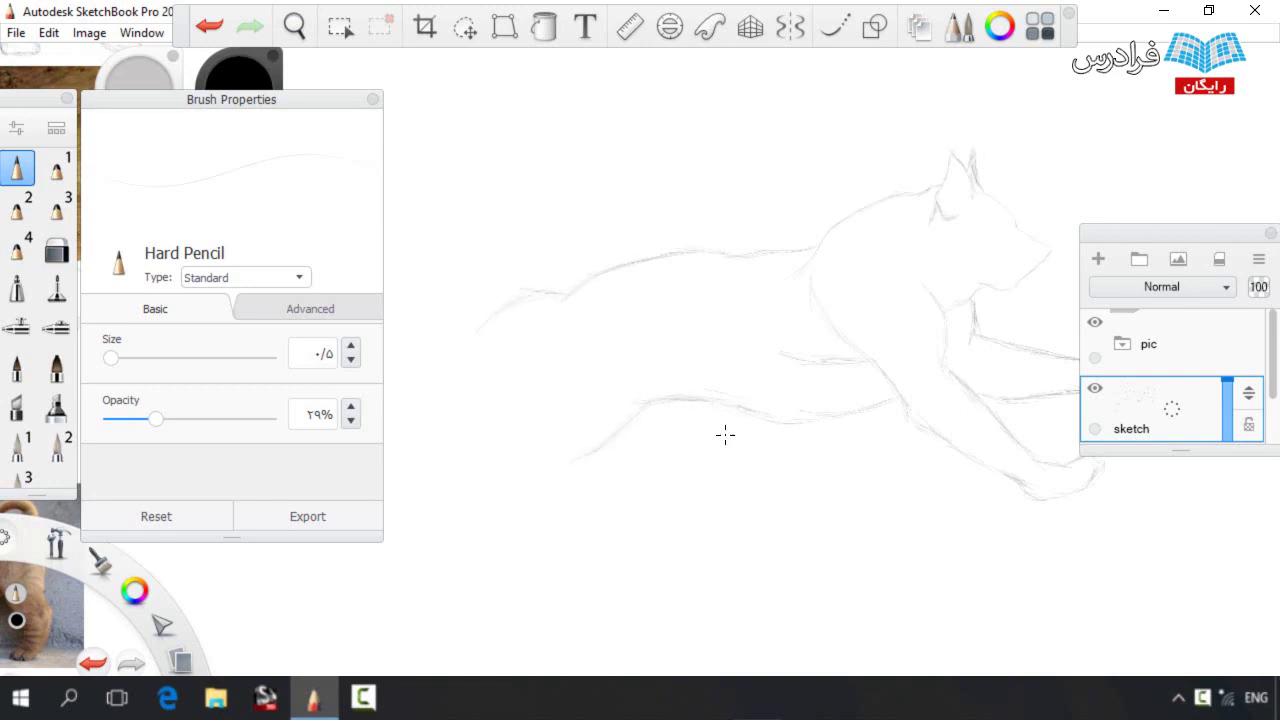
Lasso the near foreleg's lower part with the paw and shift it slightly downward
{"action": "key", "text": "l"}
{"action": "key", "text": "space"}
{"action": "left_click_drag", "start_coordinate": [876, 326], "coordinate": [664, 256]}
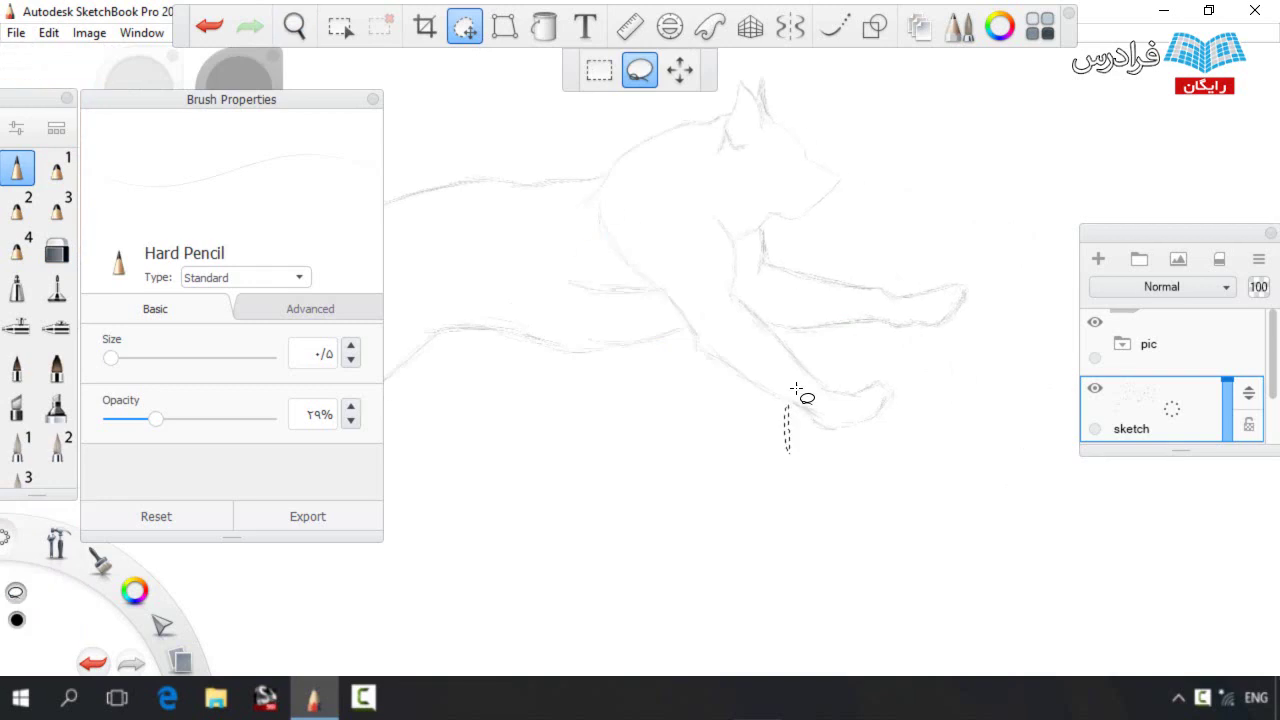
{"action": "left_click_drag", "start_coordinate": [794, 456], "coordinate": [860, 464]}
{"action": "left_click_drag", "start_coordinate": [911, 415], "coordinate": [911, 416]}
{"action": "left_click", "coordinate": [906, 368]}
{"action": "left_click_drag", "start_coordinate": [814, 376], "coordinate": [773, 458]}
{"action": "left_click_drag", "start_coordinate": [835, 488], "coordinate": [844, 494]}
{"action": "left_click", "coordinate": [834, 474]}
Lasso the whole near foreleg from the elbow down, adjust its placement, and redraw its connecting lines at the chest
{"action": "key", "text": "b"}
{"action": "key", "text": "l"}
{"action": "mouse_move", "coordinate": [817, 414]}
{"action": "left_mouse_down"}
{"action": "mouse_move", "coordinate": [709, 286]}
{"action": "mouse_move", "coordinate": [843, 443]}
{"action": "mouse_move", "coordinate": [820, 440]}
{"action": "left_mouse_up"}
{"action": "left_click_drag", "start_coordinate": [618, 496], "coordinate": [631, 472]}
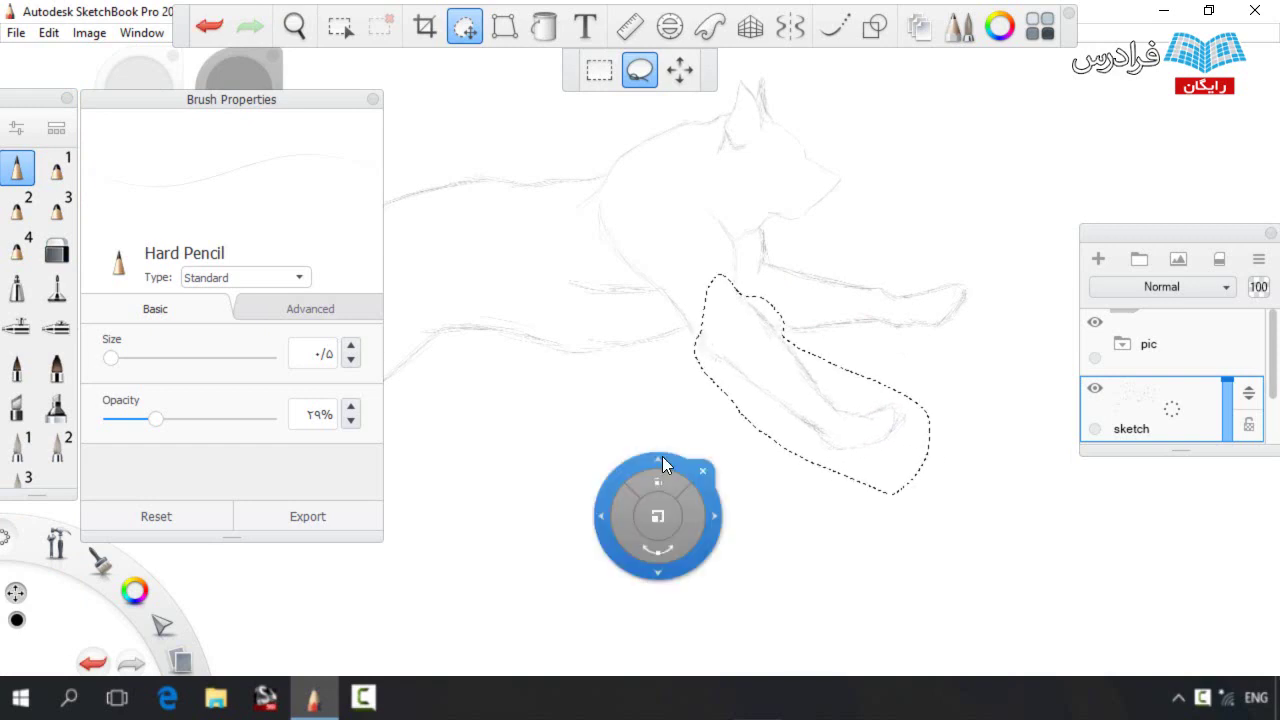
{"action": "key", "text": "b"}
{"action": "mouse_move", "coordinate": [707, 353]}
{"action": "left_mouse_down"}
{"action": "mouse_move", "coordinate": [688, 320]}
{"action": "mouse_move", "coordinate": [734, 282]}
{"action": "left_mouse_up"}
Sketch the near hind leg stretched backward below the belly line, ending in a paw
{"action": "key", "text": "space"}
{"action": "mouse_move", "coordinate": [627, 276]}
{"action": "left_mouse_down"}
{"action": "mouse_move", "coordinate": [800, 354]}
{"action": "mouse_move", "coordinate": [878, 332]}
{"action": "left_mouse_up"}
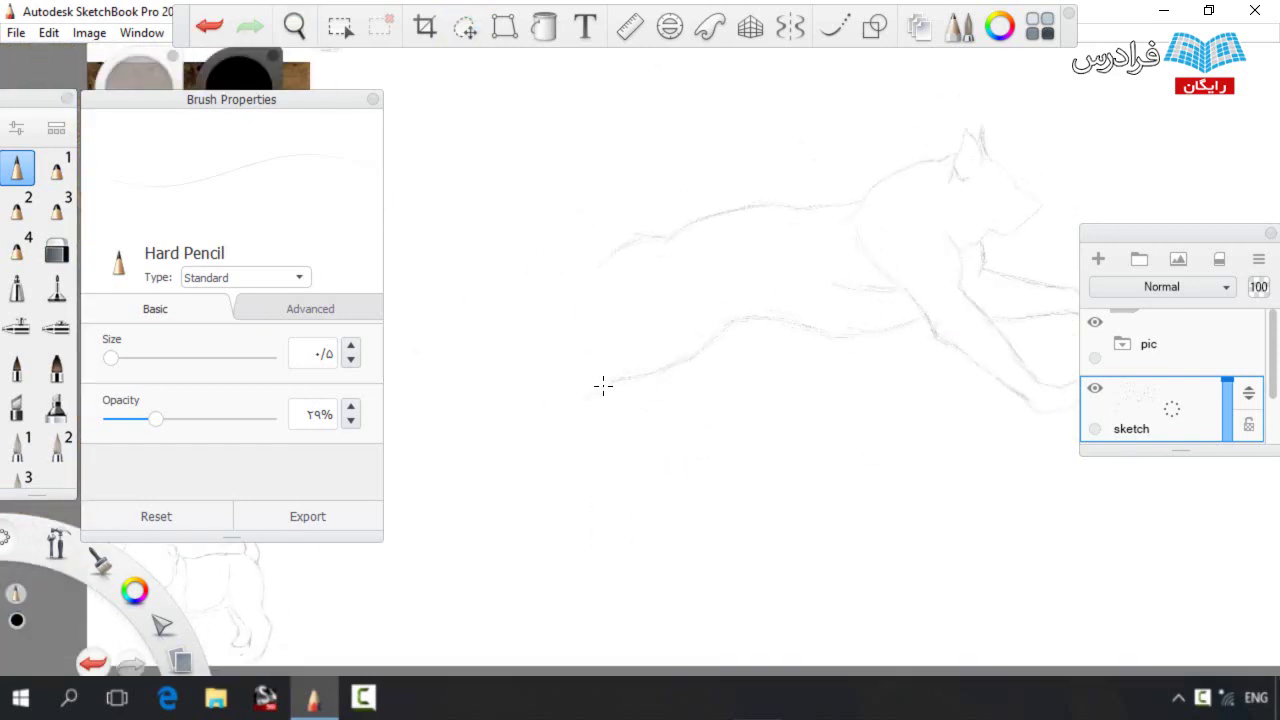
{"action": "left_click_drag", "start_coordinate": [548, 424], "coordinate": [600, 386]}
{"action": "scroll", "coordinate": [656, 258], "scroll_direction": "up", "scroll_amount": 3}
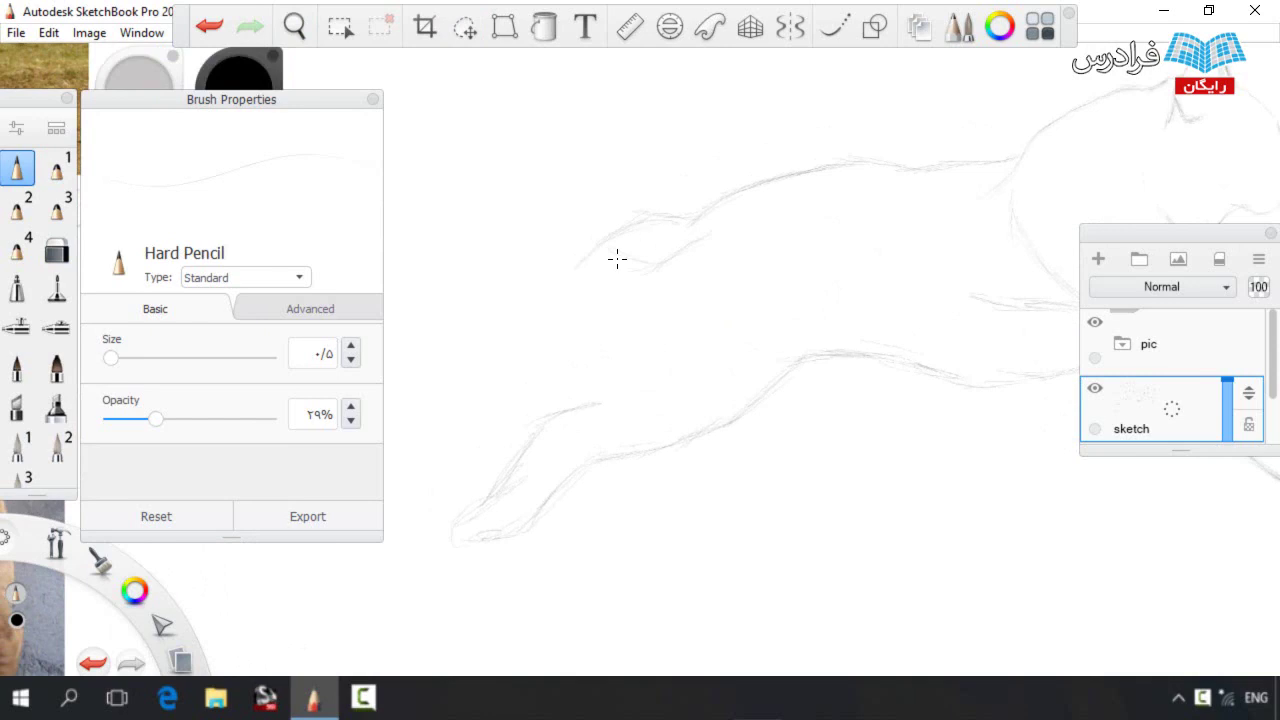
Erase the old rump line and redraw the rump and the back of the thigh down to the hind leg
{"action": "key", "text": "e"}
{"action": "key", "text": "e"}
{"action": "mouse_move", "coordinate": [600, 262]}
{"action": "left_mouse_down"}
{"action": "mouse_move", "coordinate": [700, 232]}
{"action": "mouse_move", "coordinate": [626, 241]}
{"action": "mouse_move", "coordinate": [638, 386]}
{"action": "left_mouse_up"}
{"action": "key", "text": "e"}
{"action": "left_click_drag", "start_coordinate": [691, 252], "coordinate": [640, 256]}
{"action": "key", "text": "e"}
{"action": "mouse_move", "coordinate": [705, 245]}
{"action": "left_mouse_down"}
{"action": "mouse_move", "coordinate": [628, 243]}
{"action": "mouse_move", "coordinate": [691, 194]}
{"action": "mouse_move", "coordinate": [679, 210]}
{"action": "left_mouse_up"}
{"action": "key", "text": "e"}
{"action": "key", "text": "e"}
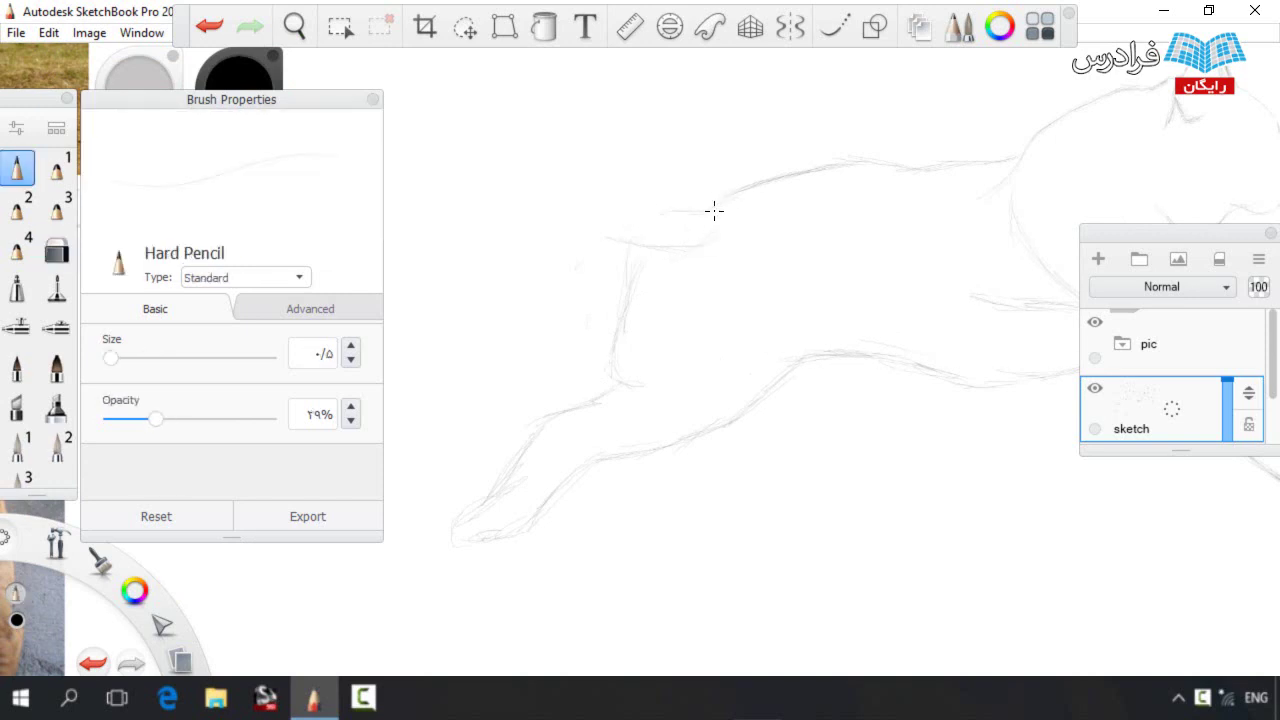
Sketch the long tail trailing behind the rump and rework the hind leg's upper line where it meets the tail
{"action": "key", "text": "space"}
{"action": "left_click_drag", "start_coordinate": [645, 307], "coordinate": [613, 291]}
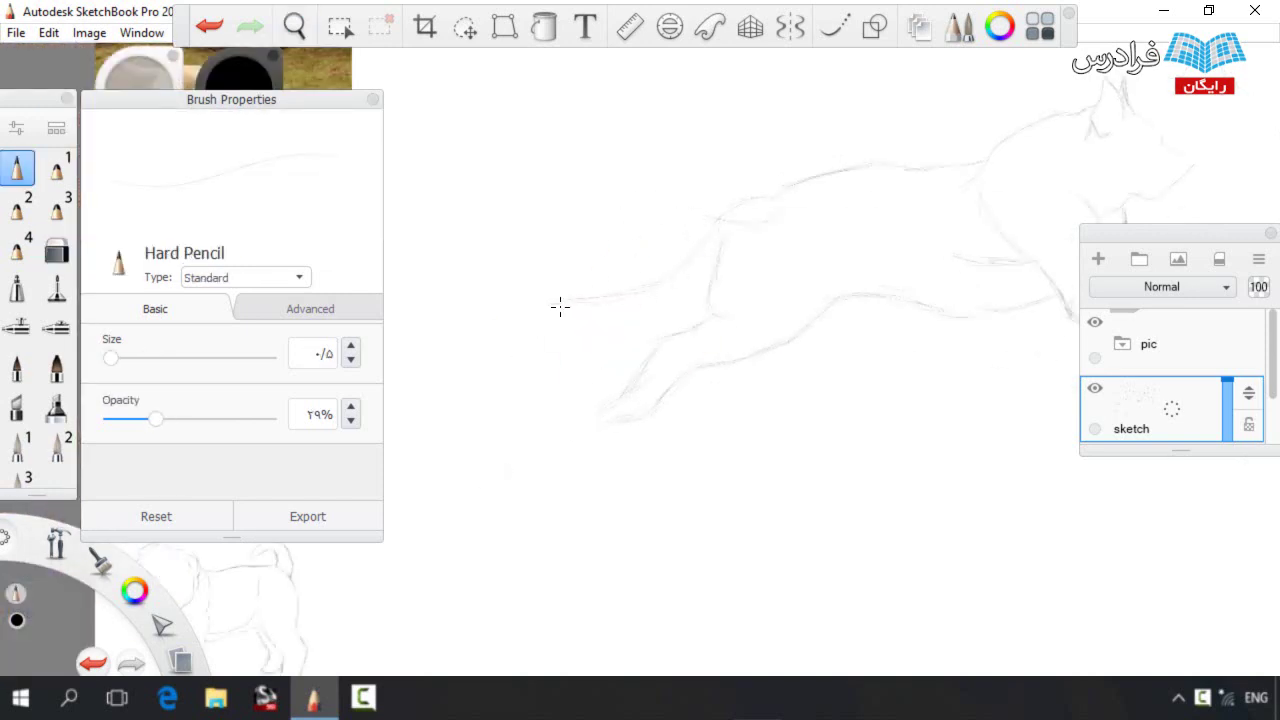
{"action": "key", "text": "e"}
{"action": "left_click_drag", "start_coordinate": [700, 324], "coordinate": [656, 350]}
{"action": "key", "text": "e"}
{"action": "left_click_drag", "start_coordinate": [706, 318], "coordinate": [682, 361]}
{"action": "key", "text": "space"}
{"action": "left_click_drag", "start_coordinate": [811, 284], "coordinate": [729, 286]}
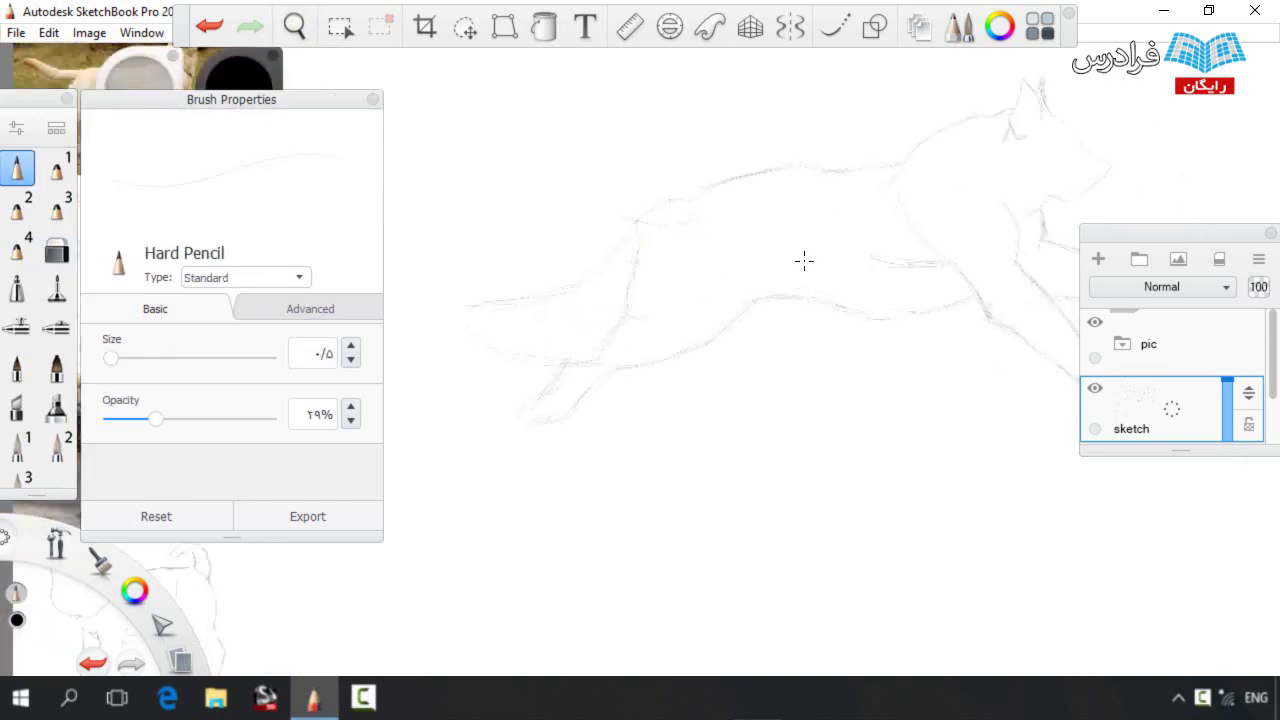
Sketch the visible parts of the far hind leg under the belly and beside the near hind paw
{"action": "left_click_drag", "start_coordinate": [745, 344], "coordinate": [711, 346]}
{"action": "mouse_move", "coordinate": [529, 379]}
{"action": "left_mouse_down"}
{"action": "mouse_move", "coordinate": [546, 388]}
{"action": "mouse_move", "coordinate": [508, 425]}
{"action": "mouse_move", "coordinate": [506, 399]}
{"action": "left_mouse_up"}
{"action": "left_click", "coordinate": [463, 28]}
{"action": "left_click_drag", "start_coordinate": [615, 483], "coordinate": [604, 496]}
{"action": "key", "text": "Escape"}
{"action": "key", "text": "space"}
{"action": "left_click_drag", "start_coordinate": [733, 330], "coordinate": [680, 348]}
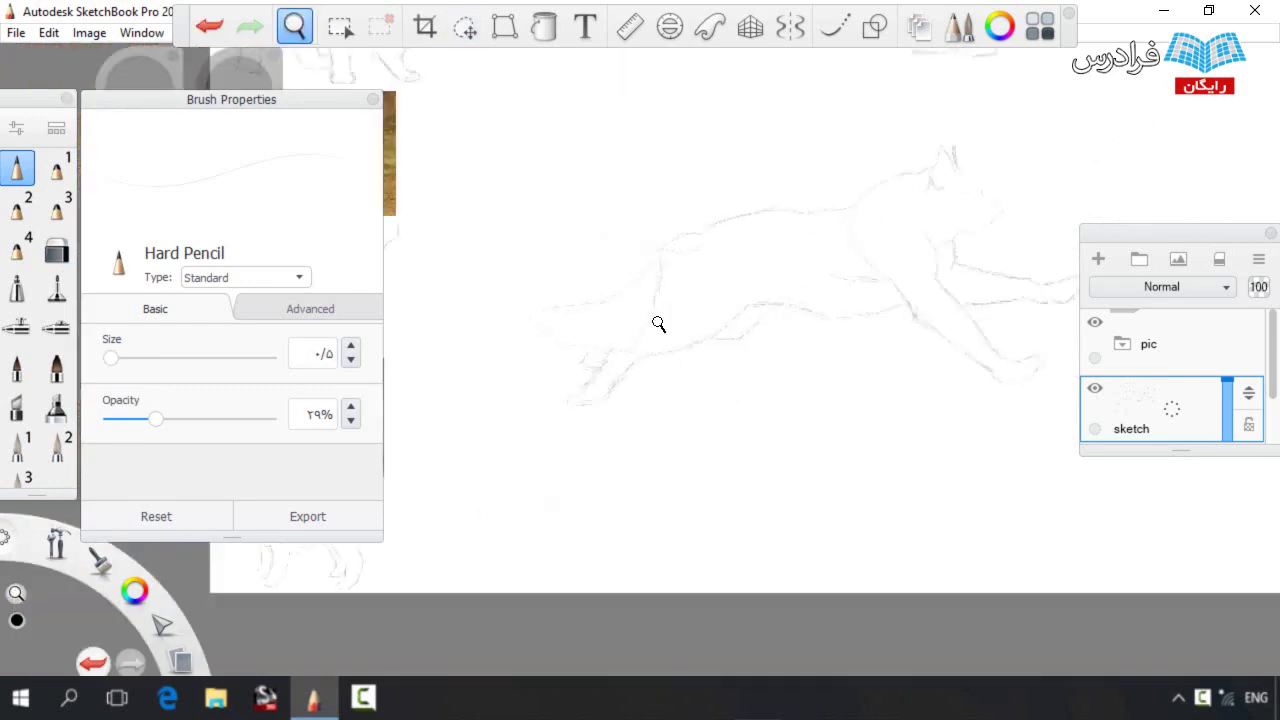
Lasso the whole leaping dog and move it to a free spot on the sheet
{"action": "left_click", "coordinate": [467, 29]}
{"action": "mouse_move", "coordinate": [487, 460]}
{"action": "left_mouse_down"}
{"action": "mouse_move", "coordinate": [712, 158]}
{"action": "mouse_move", "coordinate": [762, 515]}
{"action": "left_mouse_up"}
{"action": "left_click_drag", "start_coordinate": [790, 393], "coordinate": [787, 413]}
{"action": "left_click", "coordinate": [855, 379]}
{"action": "left_click_drag", "start_coordinate": [421, 318], "coordinate": [545, 468]}
{"action": "key", "text": "space"}
{"action": "left_click_drag", "start_coordinate": [665, 285], "coordinate": [745, 385]}
{"action": "key", "text": "space"}
{"action": "mouse_move", "coordinate": [692, 256]}
{"action": "left_mouse_down"}
{"action": "mouse_move", "coordinate": [866, 318]}
{"action": "mouse_move", "coordinate": [781, 388]}
{"action": "left_mouse_up"}
{"action": "key", "text": "space"}
{"action": "mouse_move", "coordinate": [751, 335]}
{"action": "left_mouse_down"}
{"action": "mouse_move", "coordinate": [711, 357]}
{"action": "mouse_move", "coordinate": [770, 335]}
{"action": "left_mouse_up"}
Close the brush properties, lasso the leaping dog again, fine-tune its placement, and deselect it
{"action": "left_click", "coordinate": [373, 99]}
{"action": "mouse_move", "coordinate": [432, 492]}
{"action": "left_mouse_down"}
{"action": "mouse_move", "coordinate": [423, 294]}
{"action": "mouse_move", "coordinate": [985, 160]}
{"action": "left_mouse_up"}
{"action": "left_click_drag", "start_coordinate": [798, 354], "coordinate": [775, 357]}
{"action": "left_click_drag", "start_coordinate": [713, 333], "coordinate": [731, 323]}
{"action": "key", "text": "ctrl+d"}
Lasso part of the sketch, cut it, and paste it back into the drawing
{"action": "left_click", "coordinate": [916, 28]}
{"action": "mouse_move", "coordinate": [420, 462]}
{"action": "left_mouse_down"}
{"action": "mouse_move", "coordinate": [991, 134]}
{"action": "mouse_move", "coordinate": [1100, 380]}
{"action": "mouse_move", "coordinate": [670, 545]}
{"action": "left_mouse_up"}
{"action": "key", "text": "ctrl+x"}
{"action": "key", "text": "ctrl+v"}
{"action": "mouse_move", "coordinate": [1143, 414]}
{"action": "left_mouse_down"}
{"action": "mouse_move", "coordinate": [1106, 383]}
{"action": "mouse_move", "coordinate": [1146, 464]}
{"action": "left_mouse_up"}
{"action": "key", "text": "space"}
{"action": "left_click_drag", "start_coordinate": [720, 292], "coordinate": [648, 252]}
Set the Hard Pencil's opacity to 41% and retrace the first lines of the leaping dog's hindquarters
{"action": "left_click", "coordinate": [56, 128]}
{"action": "left_click", "coordinate": [18, 129]}
{"action": "left_click", "coordinate": [465, 103]}
{"action": "left_click_drag", "start_coordinate": [155, 419], "coordinate": [175, 419]}
{"action": "key", "text": "ctrl+z"}
{"action": "key", "text": "space"}
{"action": "left_click_drag", "start_coordinate": [659, 190], "coordinate": [773, 193]}
{"action": "mouse_move", "coordinate": [709, 204]}
{"action": "left_mouse_down"}
{"action": "mouse_move", "coordinate": [636, 268]}
{"action": "mouse_move", "coordinate": [723, 225]}
{"action": "left_mouse_up"}
Retrace the leaping dog's tail, thigh and stretched hind legs with darker pencil strokes
{"action": "key", "text": "space"}
{"action": "mouse_move", "coordinate": [688, 293]}
{"action": "left_mouse_down"}
{"action": "mouse_move", "coordinate": [629, 300]}
{"action": "mouse_move", "coordinate": [486, 361]}
{"action": "mouse_move", "coordinate": [627, 431]}
{"action": "mouse_move", "coordinate": [688, 438]}
{"action": "left_mouse_up"}
{"action": "left_click_drag", "start_coordinate": [690, 437], "coordinate": [758, 376]}
{"action": "mouse_move", "coordinate": [740, 362]}
{"action": "left_mouse_down"}
{"action": "mouse_move", "coordinate": [788, 381]}
{"action": "mouse_move", "coordinate": [796, 240]}
{"action": "left_mouse_up"}
{"action": "left_click_drag", "start_coordinate": [786, 204], "coordinate": [780, 264]}
{"action": "left_click_drag", "start_coordinate": [846, 220], "coordinate": [903, 221]}
{"action": "mouse_move", "coordinate": [640, 433]}
{"action": "left_mouse_down"}
{"action": "mouse_move", "coordinate": [549, 511]}
{"action": "mouse_move", "coordinate": [588, 549]}
{"action": "mouse_move", "coordinate": [720, 459]}
{"action": "left_mouse_up"}
{"action": "left_click_drag", "start_coordinate": [577, 463], "coordinate": [579, 432]}
Retrace the leaping dog's rump, back and belly lines with darker pencil strokes
{"action": "key", "text": "space"}
{"action": "left_click_drag", "start_coordinate": [876, 304], "coordinate": [674, 262]}
{"action": "mouse_move", "coordinate": [768, 345]}
{"action": "left_mouse_down"}
{"action": "mouse_move", "coordinate": [657, 397]}
{"action": "mouse_move", "coordinate": [584, 409]}
{"action": "left_mouse_up"}
{"action": "left_click_drag", "start_coordinate": [692, 136], "coordinate": [738, 118]}
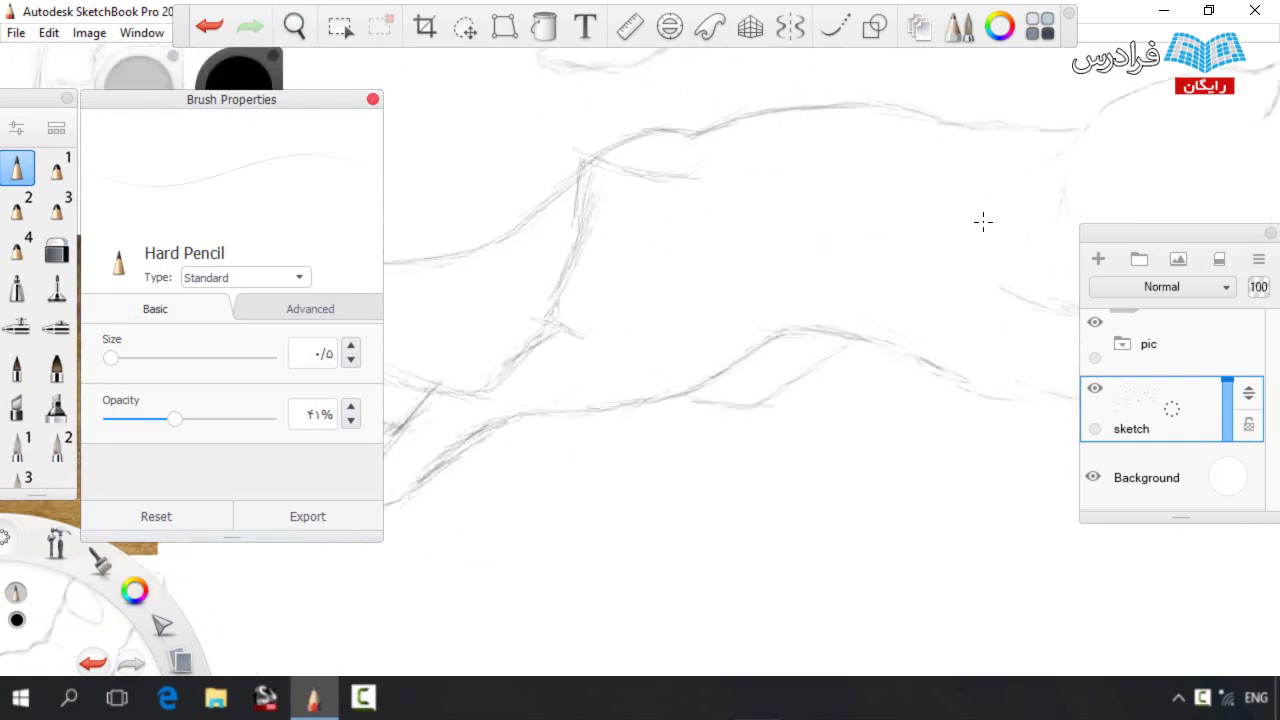
{"action": "key", "text": "space"}
{"action": "left_click_drag", "start_coordinate": [783, 256], "coordinate": [598, 221]}
{"action": "mouse_move", "coordinate": [984, 347]}
{"action": "left_mouse_down"}
{"action": "mouse_move", "coordinate": [644, 302]}
{"action": "mouse_move", "coordinate": [516, 367]}
{"action": "left_mouse_up"}
Retrace the leaping dog's head, neck, chest and both outstretched forelegs with darker pencil strokes
{"action": "key", "text": "space"}
{"action": "left_click_drag", "start_coordinate": [640, 240], "coordinate": [523, 381]}
{"action": "left_click_drag", "start_coordinate": [752, 232], "coordinate": [548, 209]}
{"action": "mouse_move", "coordinate": [991, 168]}
{"action": "left_mouse_down"}
{"action": "mouse_move", "coordinate": [901, 178]}
{"action": "mouse_move", "coordinate": [756, 264]}
{"action": "left_mouse_up"}
{"action": "left_click_drag", "start_coordinate": [886, 528], "coordinate": [786, 360]}
{"action": "key", "text": "space"}
{"action": "mouse_move", "coordinate": [945, 337]}
{"action": "left_mouse_down"}
{"action": "mouse_move", "coordinate": [670, 267]}
{"action": "mouse_move", "coordinate": [681, 369]}
{"action": "left_mouse_up"}
{"action": "mouse_move", "coordinate": [731, 287]}
{"action": "left_mouse_down"}
{"action": "mouse_move", "coordinate": [808, 271]}
{"action": "mouse_move", "coordinate": [826, 174]}
{"action": "mouse_move", "coordinate": [772, 112]}
{"action": "left_mouse_up"}
{"action": "mouse_move", "coordinate": [818, 604]}
{"action": "left_mouse_down"}
{"action": "mouse_move", "coordinate": [898, 598]}
{"action": "mouse_move", "coordinate": [797, 649]}
{"action": "mouse_move", "coordinate": [657, 497]}
{"action": "left_mouse_up"}
{"action": "left_click_drag", "start_coordinate": [736, 441], "coordinate": [774, 452]}
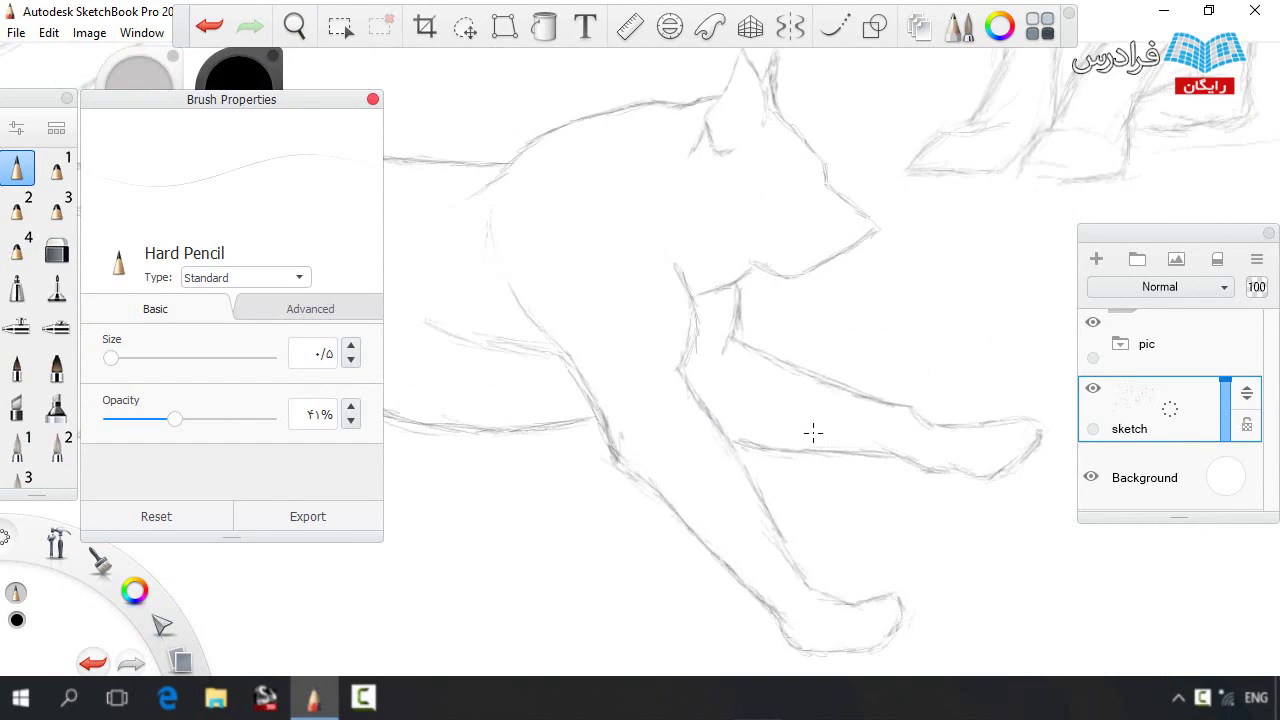
Lasso the finished leaping dog and adjust its position among the other sketches
{"action": "key", "text": "ctrl+0"}
{"action": "scroll", "coordinate": [646, 434], "scroll_direction": "up", "scroll_amount": 8}
{"action": "key", "text": "space"}
{"action": "mouse_move", "coordinate": [642, 285]}
{"action": "left_mouse_down"}
{"action": "mouse_move", "coordinate": [735, 277]}
{"action": "mouse_move", "coordinate": [744, 237]}
{"action": "left_mouse_up"}
{"action": "key", "text": "v"}
{"action": "left_click", "coordinate": [639, 70]}
{"action": "left_click_drag", "start_coordinate": [629, 503], "coordinate": [754, 489]}
{"action": "left_click", "coordinate": [779, 497]}
{"action": "key", "text": "space"}
{"action": "scroll", "coordinate": [806, 406], "scroll_direction": "down", "scroll_amount": 5}
{"action": "mouse_move", "coordinate": [806, 406]}
{"action": "left_mouse_down"}
{"action": "mouse_move", "coordinate": [689, 343]}
{"action": "mouse_move", "coordinate": [688, 311]}
{"action": "left_mouse_up"}
{"action": "mouse_move", "coordinate": [688, 311]}
{"action": "left_mouse_down"}
{"action": "mouse_move", "coordinate": [838, 367]}
{"action": "mouse_move", "coordinate": [733, 399]}
{"action": "left_mouse_up"}
{"action": "mouse_move", "coordinate": [714, 377]}
{"action": "left_mouse_down"}
{"action": "mouse_move", "coordinate": [826, 366]}
{"action": "mouse_move", "coordinate": [758, 335]}
{"action": "left_mouse_up"}
{"action": "key", "text": "ctrl+z"}
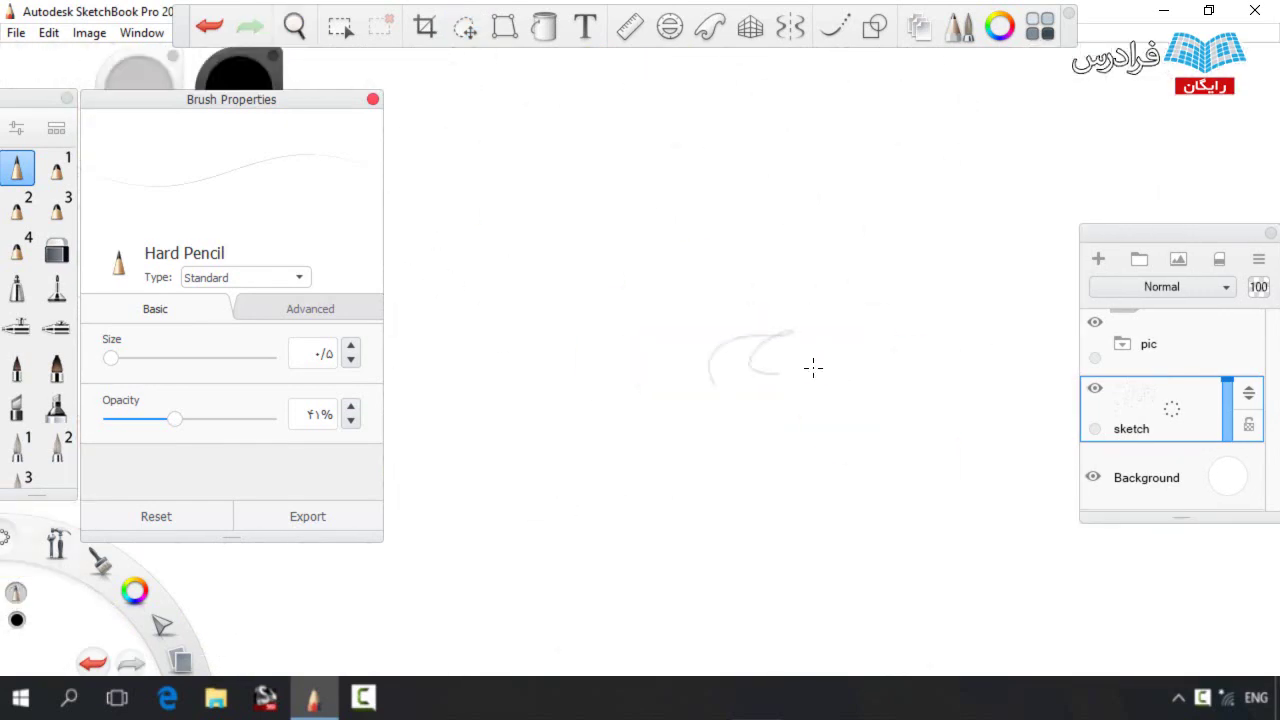
{"action": "mouse_move", "coordinate": [906, 289]}
{"action": "left_mouse_down"}
{"action": "mouse_move", "coordinate": [870, 365]}
{"action": "mouse_move", "coordinate": [851, 268]}
{"action": "mouse_move", "coordinate": [789, 195]}
{"action": "left_mouse_up"}
{"action": "key", "text": "ctrl+z"}
Sketch the next dog's head in profile with two pointed ears, the forehead and the snout
{"action": "left_click_drag", "start_coordinate": [742, 290], "coordinate": [764, 366]}
{"action": "mouse_move", "coordinate": [811, 273]}
{"action": "left_mouse_down"}
{"action": "mouse_move", "coordinate": [722, 234]}
{"action": "mouse_move", "coordinate": [728, 266]}
{"action": "left_mouse_up"}
{"action": "mouse_move", "coordinate": [710, 150]}
{"action": "left_mouse_down"}
{"action": "mouse_move", "coordinate": [729, 257]}
{"action": "mouse_move", "coordinate": [666, 208]}
{"action": "mouse_move", "coordinate": [636, 306]}
{"action": "mouse_move", "coordinate": [676, 318]}
{"action": "left_mouse_up"}
{"action": "left_click_drag", "start_coordinate": [644, 273], "coordinate": [630, 318]}
{"action": "left_click_drag", "start_coordinate": [647, 221], "coordinate": [606, 316]}
{"action": "mouse_move", "coordinate": [718, 173]}
{"action": "left_mouse_down"}
{"action": "mouse_move", "coordinate": [739, 146]}
{"action": "mouse_move", "coordinate": [744, 224]}
{"action": "left_mouse_up"}
{"action": "mouse_move", "coordinate": [744, 162]}
{"action": "left_mouse_down"}
{"action": "mouse_move", "coordinate": [740, 236]}
{"action": "mouse_move", "coordinate": [741, 198]}
{"action": "left_mouse_up"}
{"action": "key", "text": "space"}
{"action": "left_click_drag", "start_coordinate": [657, 303], "coordinate": [682, 222]}
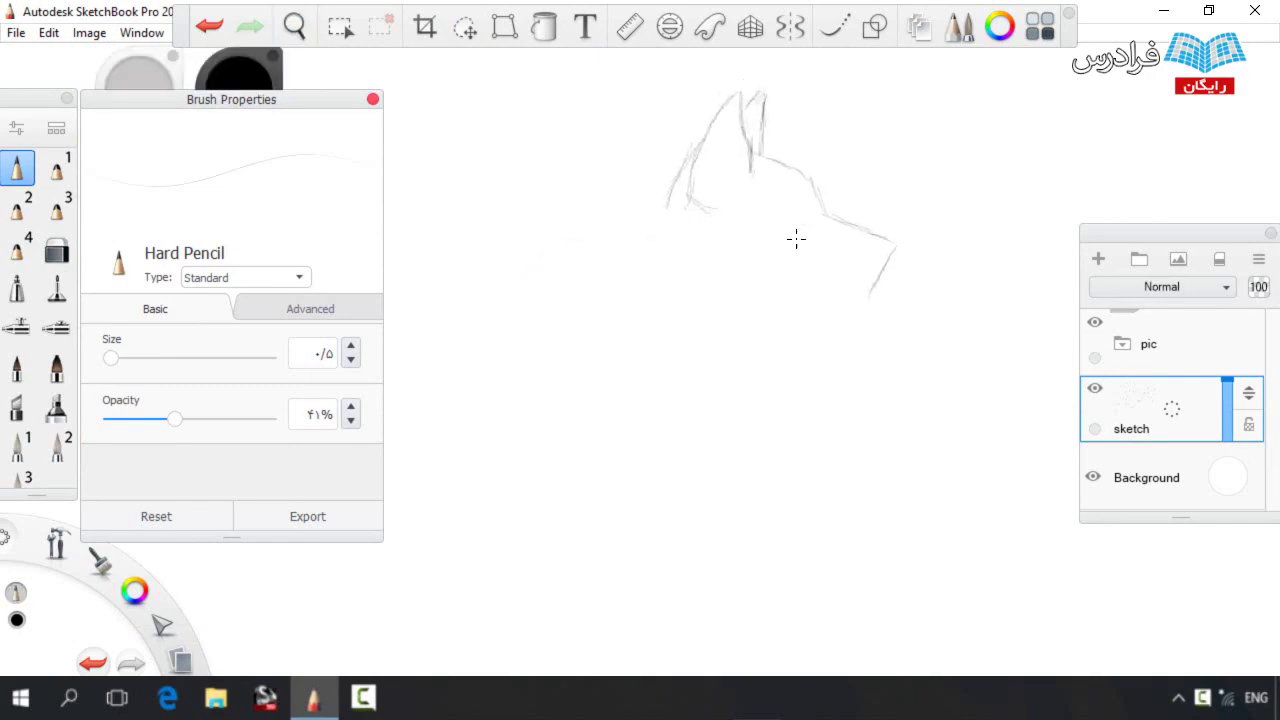
Sketch the lower jaw, the throat and chest line, and the neck line running back from the ears
{"action": "mouse_move", "coordinate": [858, 310]}
{"action": "left_mouse_down"}
{"action": "mouse_move", "coordinate": [818, 331]}
{"action": "mouse_move", "coordinate": [773, 331]}
{"action": "left_mouse_up"}
{"action": "mouse_move", "coordinate": [680, 166]}
{"action": "left_mouse_down"}
{"action": "mouse_move", "coordinate": [634, 194]}
{"action": "mouse_move", "coordinate": [738, 206]}
{"action": "left_mouse_up"}
{"action": "key", "text": "space"}
{"action": "left_click_drag", "start_coordinate": [742, 203], "coordinate": [626, 243]}
{"action": "left_click_drag", "start_coordinate": [643, 238], "coordinate": [584, 248]}
{"action": "key", "text": "space"}
{"action": "mouse_move", "coordinate": [804, 270]}
{"action": "left_mouse_down"}
{"action": "mouse_move", "coordinate": [793, 255]}
{"action": "mouse_move", "coordinate": [804, 327]}
{"action": "mouse_move", "coordinate": [771, 373]}
{"action": "mouse_move", "coordinate": [652, 441]}
{"action": "left_mouse_up"}
{"action": "key", "text": "ctrl+z"}
{"action": "left_click_drag", "start_coordinate": [693, 172], "coordinate": [572, 181]}
Lasso the new dog's head, adjust its placement, and extend the back line toward the rump
{"action": "key", "text": "space"}
{"action": "left_click_drag", "start_coordinate": [771, 226], "coordinate": [723, 231]}
{"action": "left_click", "coordinate": [478, 19]}
{"action": "mouse_move", "coordinate": [866, 306]}
{"action": "left_mouse_down"}
{"action": "mouse_move", "coordinate": [871, 275]}
{"action": "mouse_move", "coordinate": [1026, 245]}
{"action": "left_mouse_up"}
{"action": "key", "text": "Escape"}
{"action": "key", "text": "space"}
{"action": "mouse_move", "coordinate": [1015, 245]}
{"action": "left_mouse_down"}
{"action": "mouse_move", "coordinate": [957, 270]}
{"action": "mouse_move", "coordinate": [984, 288]}
{"action": "left_mouse_up"}
{"action": "left_click_drag", "start_coordinate": [828, 219], "coordinate": [660, 228]}
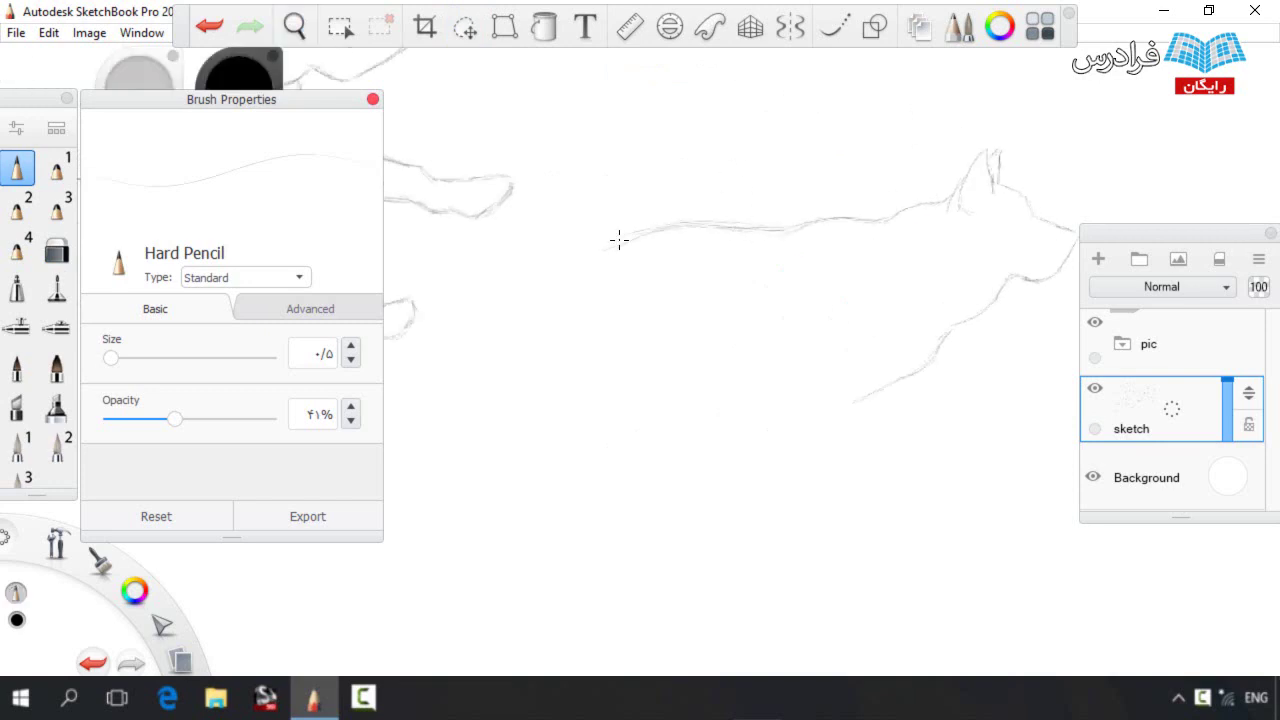
Sketch the rounded rump and the back of the thigh, and outline the near hind foot reaching forward under the body
{"action": "mouse_move", "coordinate": [559, 301]}
{"action": "left_mouse_down"}
{"action": "mouse_move", "coordinate": [559, 348]}
{"action": "mouse_move", "coordinate": [596, 406]}
{"action": "mouse_move", "coordinate": [658, 425]}
{"action": "left_mouse_up"}
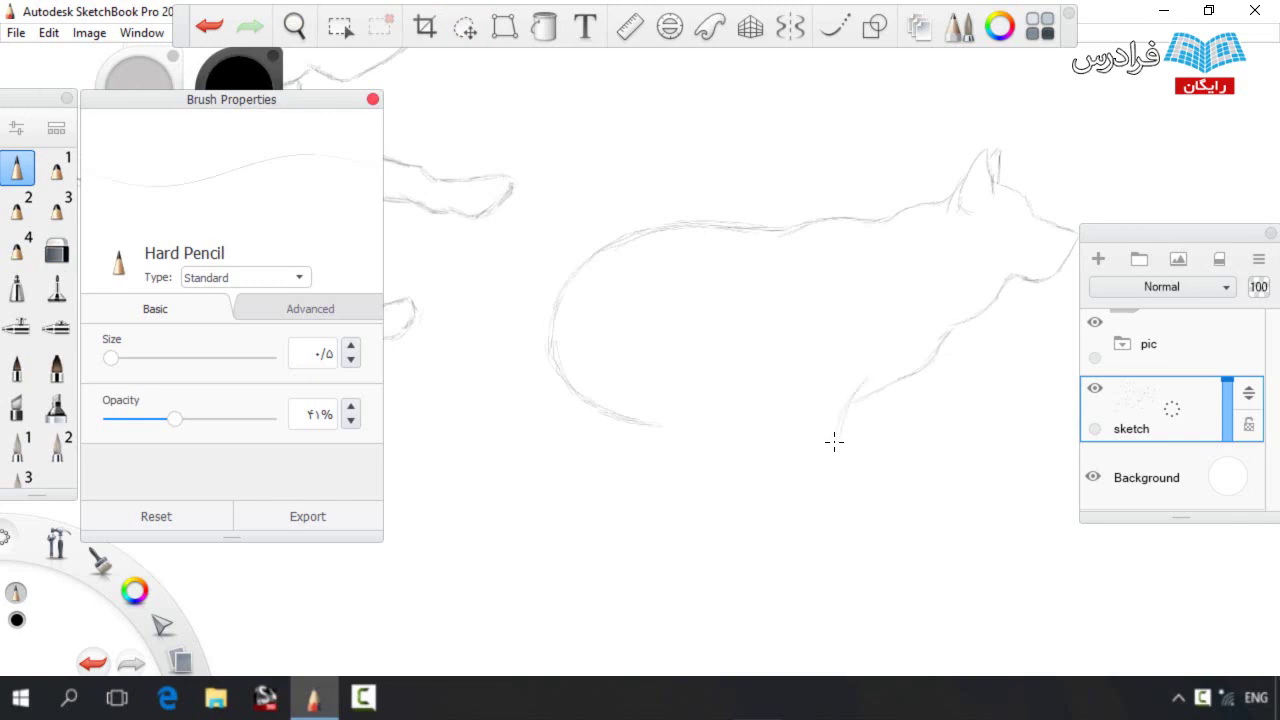
{"action": "key", "text": "e"}
{"action": "mouse_move", "coordinate": [768, 509]}
{"action": "left_mouse_down"}
{"action": "mouse_move", "coordinate": [669, 463]}
{"action": "mouse_move", "coordinate": [685, 493]}
{"action": "mouse_move", "coordinate": [806, 507]}
{"action": "left_mouse_up"}
{"action": "key", "text": "b"}
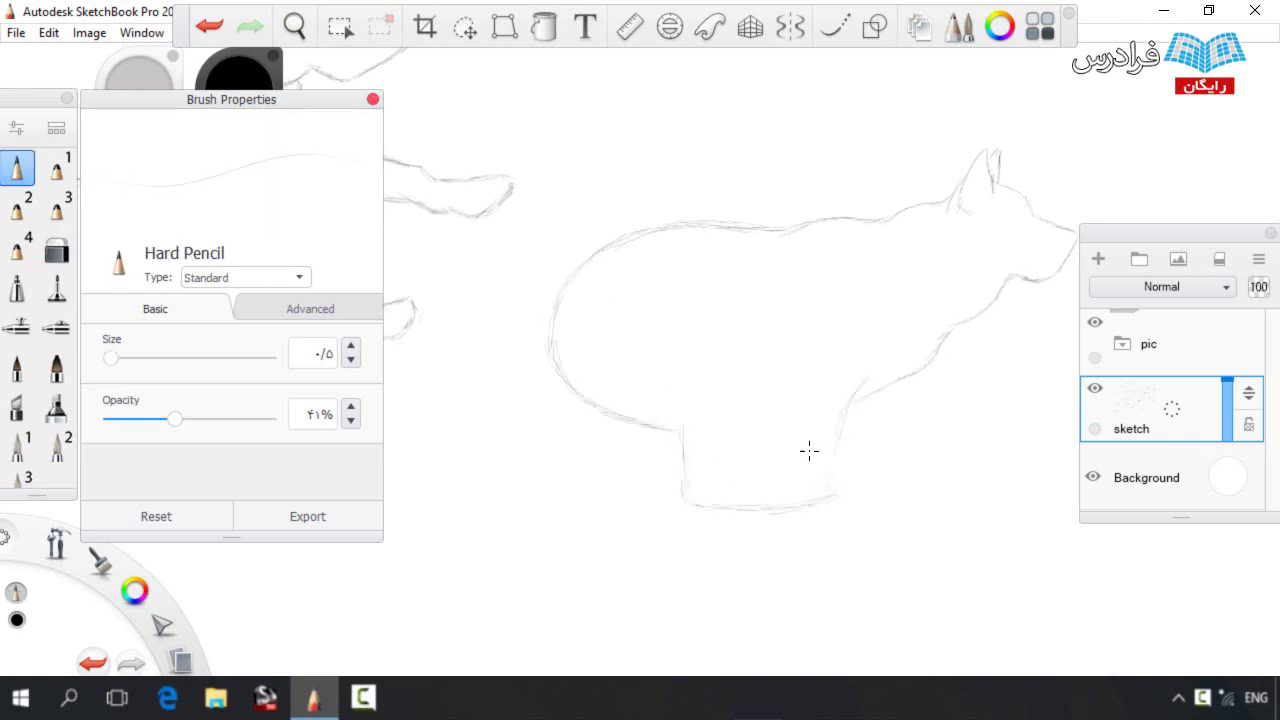
Sketch the front curve of the thigh, the upper edge of the near hind foot, and the short belly line
{"action": "left_click_drag", "start_coordinate": [718, 347], "coordinate": [744, 393]}
{"action": "key", "text": "space"}
{"action": "mouse_move", "coordinate": [825, 380]}
{"action": "left_mouse_down"}
{"action": "mouse_move", "coordinate": [811, 305]}
{"action": "mouse_move", "coordinate": [774, 397]}
{"action": "left_mouse_up"}
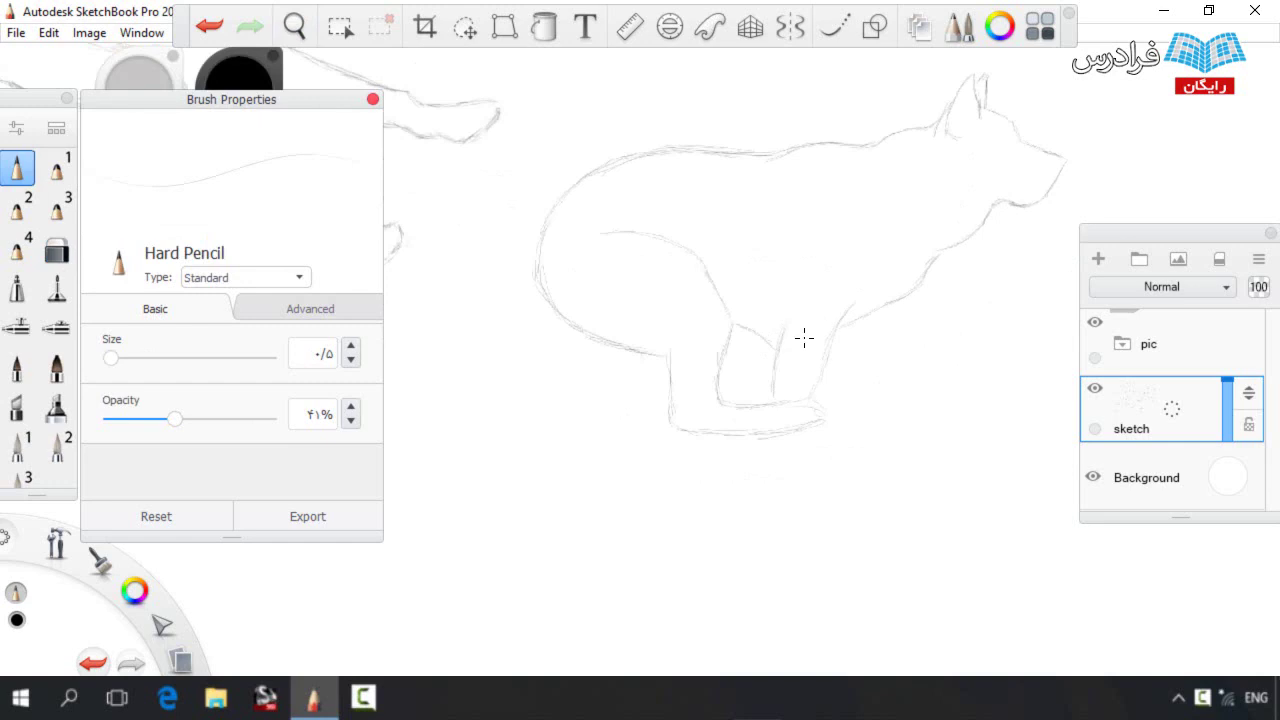
Sketch the foreleg reaching down behind the hind foot with its folded paw, and rework the lower chest line
{"action": "mouse_move", "coordinate": [857, 314]}
{"action": "left_mouse_down"}
{"action": "mouse_move", "coordinate": [780, 406]}
{"action": "mouse_move", "coordinate": [772, 398]}
{"action": "left_mouse_up"}
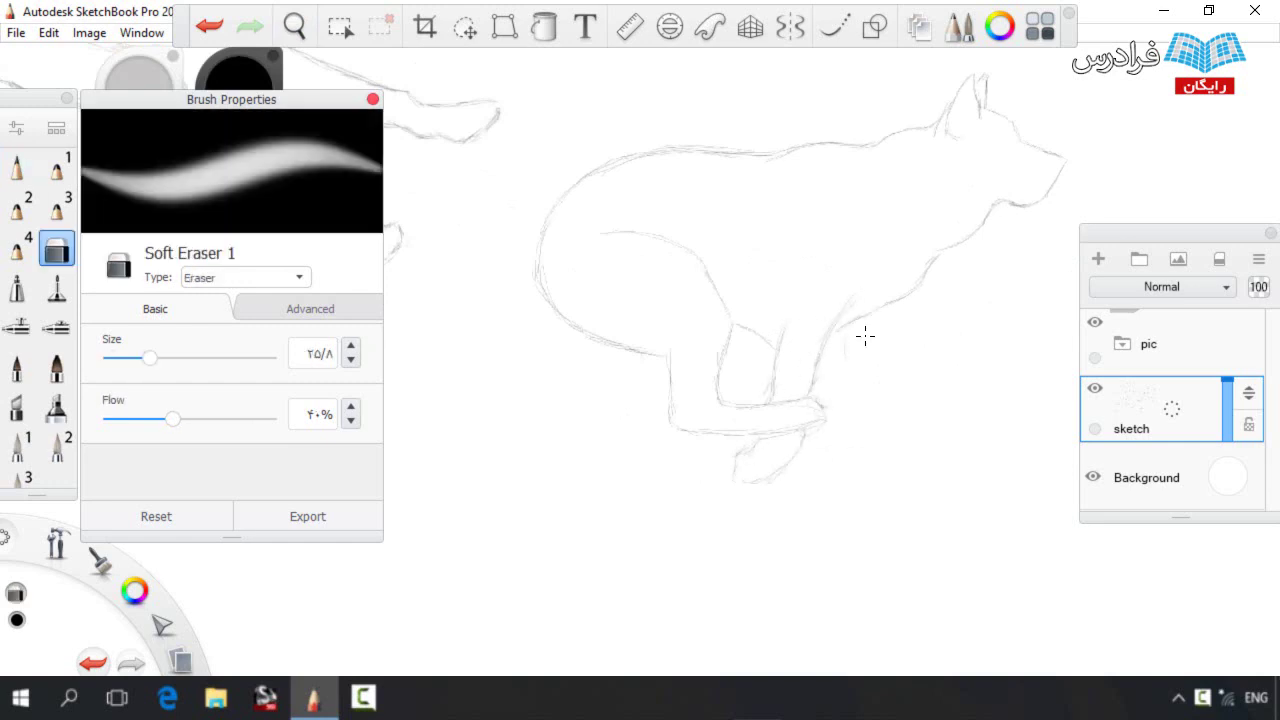
{"action": "left_click_drag", "start_coordinate": [820, 356], "coordinate": [931, 251]}
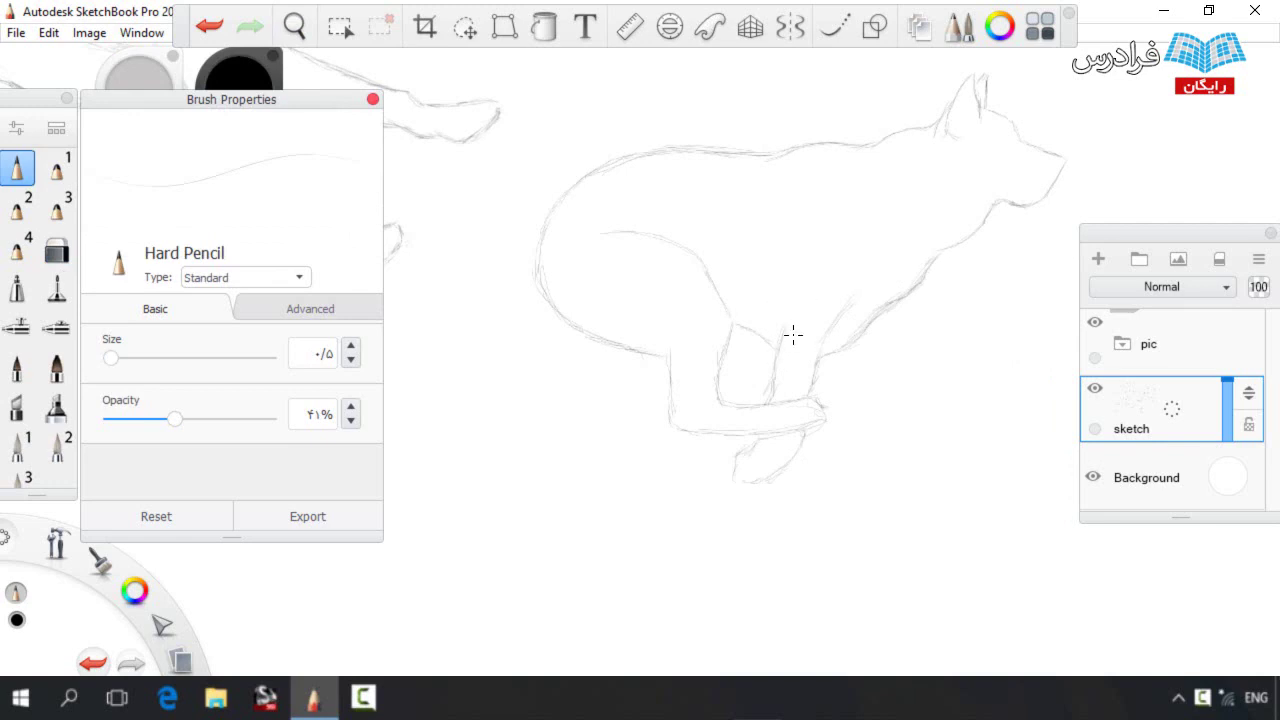
Sketch the shoulder and elbow contours running from the upper back down to the foreleg
{"action": "key", "text": "e"}
{"action": "key", "text": "e"}
{"action": "left_click_drag", "start_coordinate": [778, 272], "coordinate": [764, 342]}
{"action": "left_click_drag", "start_coordinate": [859, 208], "coordinate": [873, 180]}
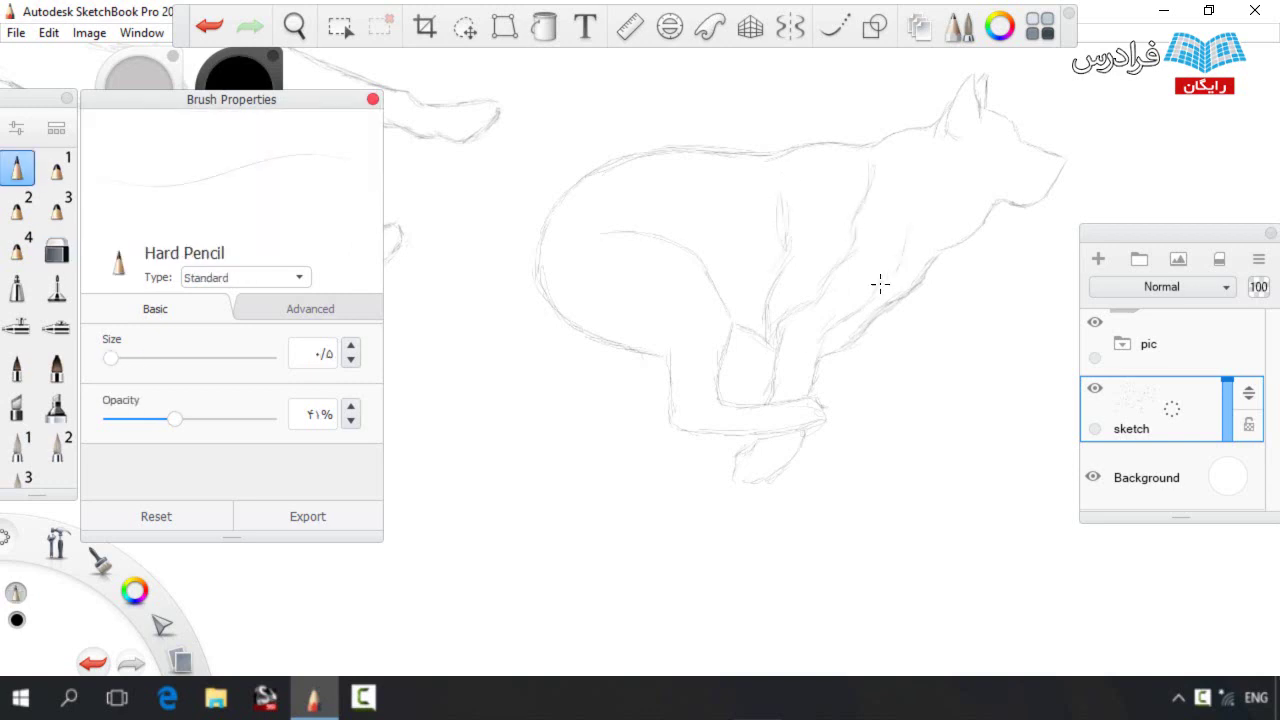
Sketch the inner thigh contours curving across the running dog's flank, erasing and reworking the overlapping lines
{"action": "mouse_move", "coordinate": [632, 258]}
{"action": "left_mouse_down"}
{"action": "mouse_move", "coordinate": [691, 273]}
{"action": "mouse_move", "coordinate": [600, 273]}
{"action": "mouse_move", "coordinate": [709, 272]}
{"action": "left_mouse_up"}
{"action": "left_click_drag", "start_coordinate": [598, 226], "coordinate": [690, 243]}
{"action": "key", "text": "e"}
{"action": "key", "text": "e"}
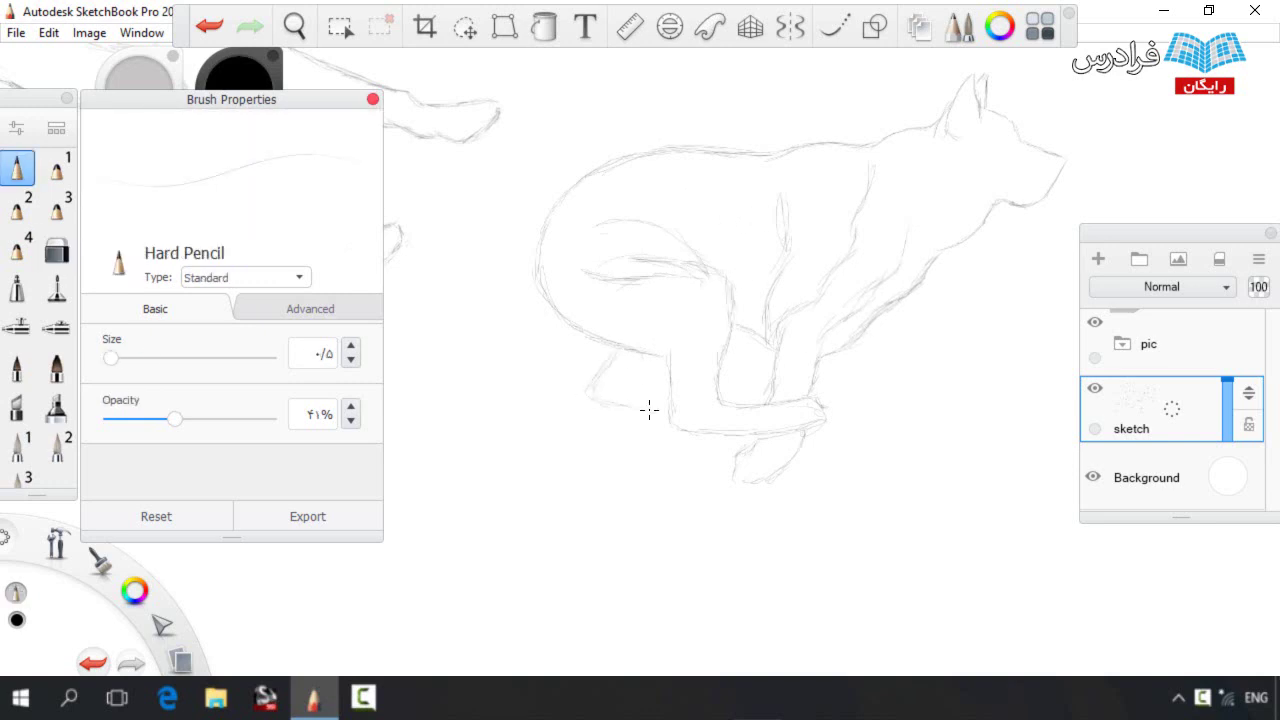
Select the running dog's lower legs with the lasso and shift them slightly up toward the belly
{"action": "key", "text": "space"}
{"action": "mouse_move", "coordinate": [788, 284]}
{"action": "left_mouse_down"}
{"action": "mouse_move", "coordinate": [848, 313]}
{"action": "mouse_move", "coordinate": [760, 360]}
{"action": "left_mouse_up"}
{"action": "left_click", "coordinate": [465, 26]}
{"action": "left_click_drag", "start_coordinate": [575, 294], "coordinate": [509, 505]}
{"action": "mouse_move", "coordinate": [736, 312]}
{"action": "left_mouse_down"}
{"action": "mouse_move", "coordinate": [877, 348]}
{"action": "mouse_move", "coordinate": [680, 360]}
{"action": "left_mouse_up"}
{"action": "key", "text": "Escape"}
Sketch the long drooping tail behind the rump, ending in an upturned tip
{"action": "key", "text": "space"}
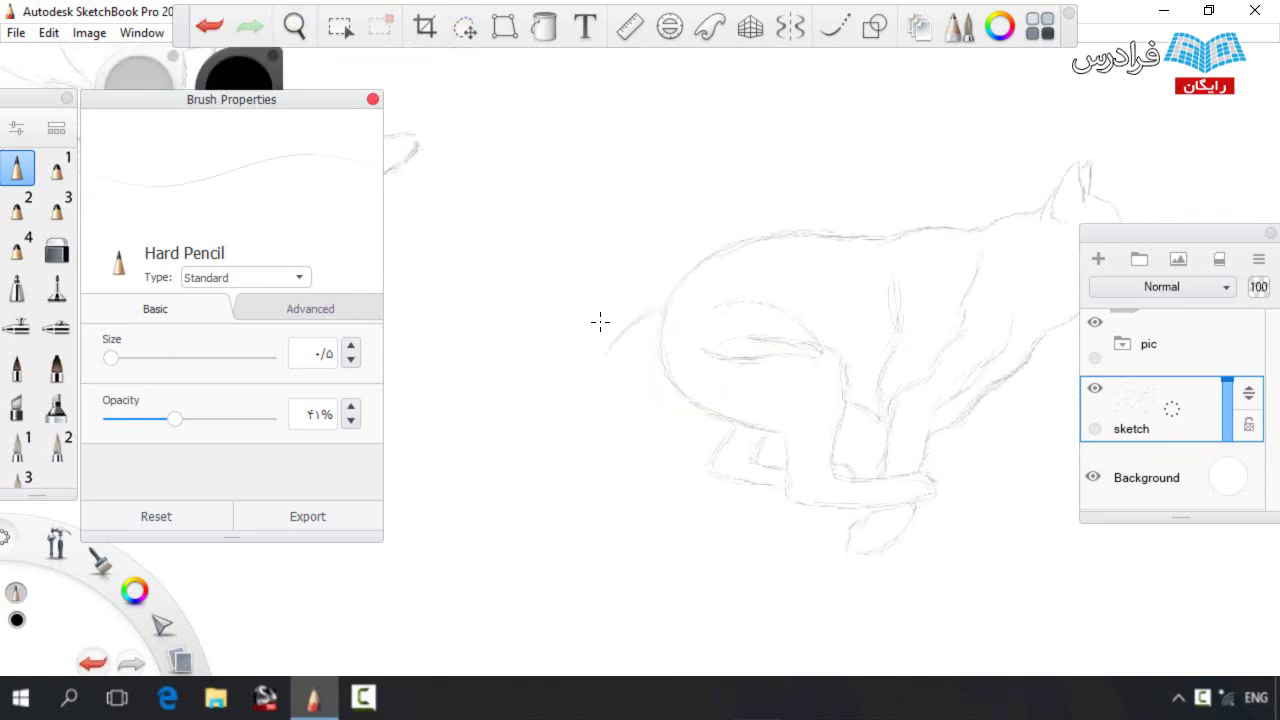
{"action": "mouse_move", "coordinate": [520, 384]}
{"action": "left_mouse_down"}
{"action": "mouse_move", "coordinate": [530, 445]}
{"action": "mouse_move", "coordinate": [660, 366]}
{"action": "mouse_move", "coordinate": [549, 455]}
{"action": "mouse_move", "coordinate": [480, 358]}
{"action": "left_mouse_up"}
{"action": "key", "text": "ctrl+z"}
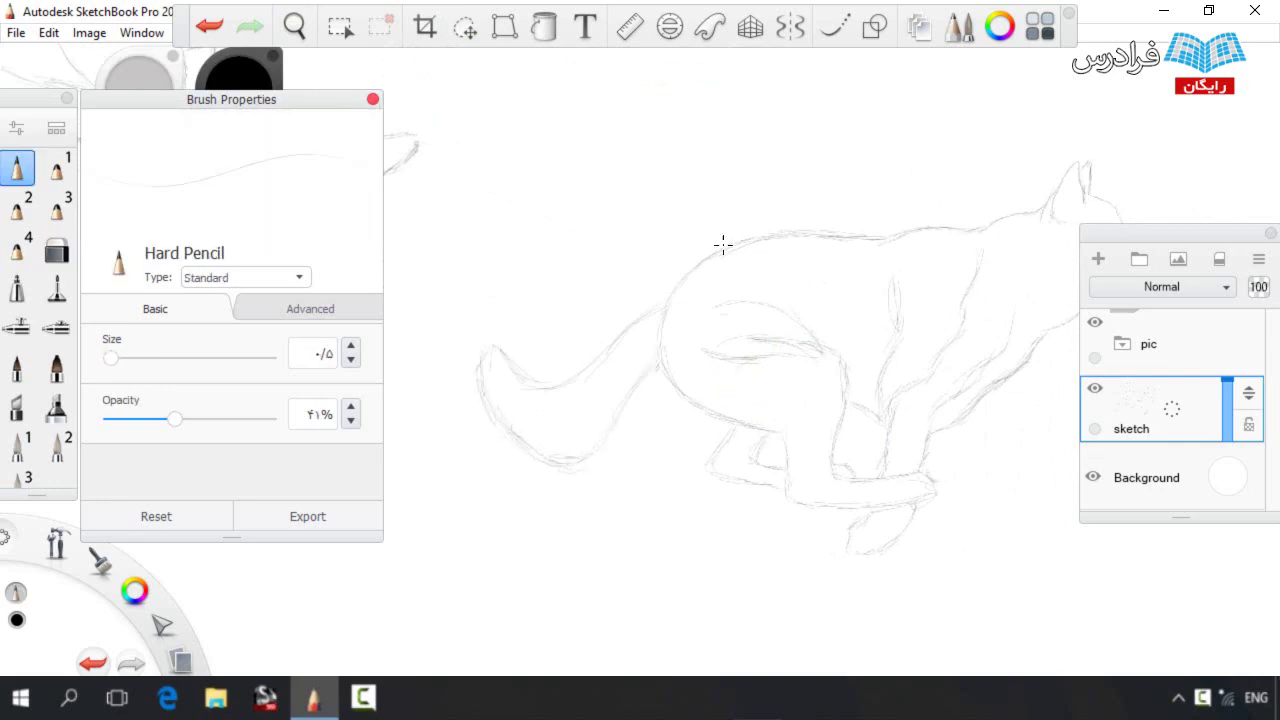
Select the running dog with the lasso and adjust its position on the sheet beside the stretched-out running dog
{"action": "key", "text": "space"}
{"action": "left_click_drag", "start_coordinate": [562, 328], "coordinate": [630, 330]}
{"action": "left_click", "coordinate": [465, 26]}
{"action": "left_click_drag", "start_coordinate": [441, 414], "coordinate": [540, 534]}
{"action": "key", "text": "space"}
{"action": "mouse_move", "coordinate": [797, 357]}
{"action": "left_mouse_down"}
{"action": "mouse_move", "coordinate": [706, 343]}
{"action": "mouse_move", "coordinate": [700, 321]}
{"action": "mouse_move", "coordinate": [735, 269]}
{"action": "left_mouse_up"}
{"action": "left_click_drag", "start_coordinate": [738, 320], "coordinate": [719, 288]}
Cut and paste the lassoed part of the running dog sketch, and save the drawing
{"action": "key", "text": "ctrl+d"}
{"action": "mouse_move", "coordinate": [517, 381]}
{"action": "left_mouse_down"}
{"action": "mouse_move", "coordinate": [651, 249]}
{"action": "mouse_move", "coordinate": [931, 287]}
{"action": "mouse_move", "coordinate": [700, 500]}
{"action": "left_mouse_up"}
{"action": "key", "text": "ctrl+x"}
{"action": "key", "text": "ctrl+v"}
{"action": "mouse_move", "coordinate": [1122, 404]}
{"action": "left_mouse_down"}
{"action": "mouse_move", "coordinate": [1124, 360]}
{"action": "mouse_move", "coordinate": [1136, 440]}
{"action": "left_mouse_up"}
{"action": "left_click_drag", "start_coordinate": [1146, 403], "coordinate": [1146, 453]}
{"action": "key", "text": "space"}
{"action": "left_click_drag", "start_coordinate": [692, 368], "coordinate": [854, 410]}
{"action": "left_click_drag", "start_coordinate": [786, 389], "coordinate": [745, 402]}
{"action": "key", "text": "ctrl+s"}
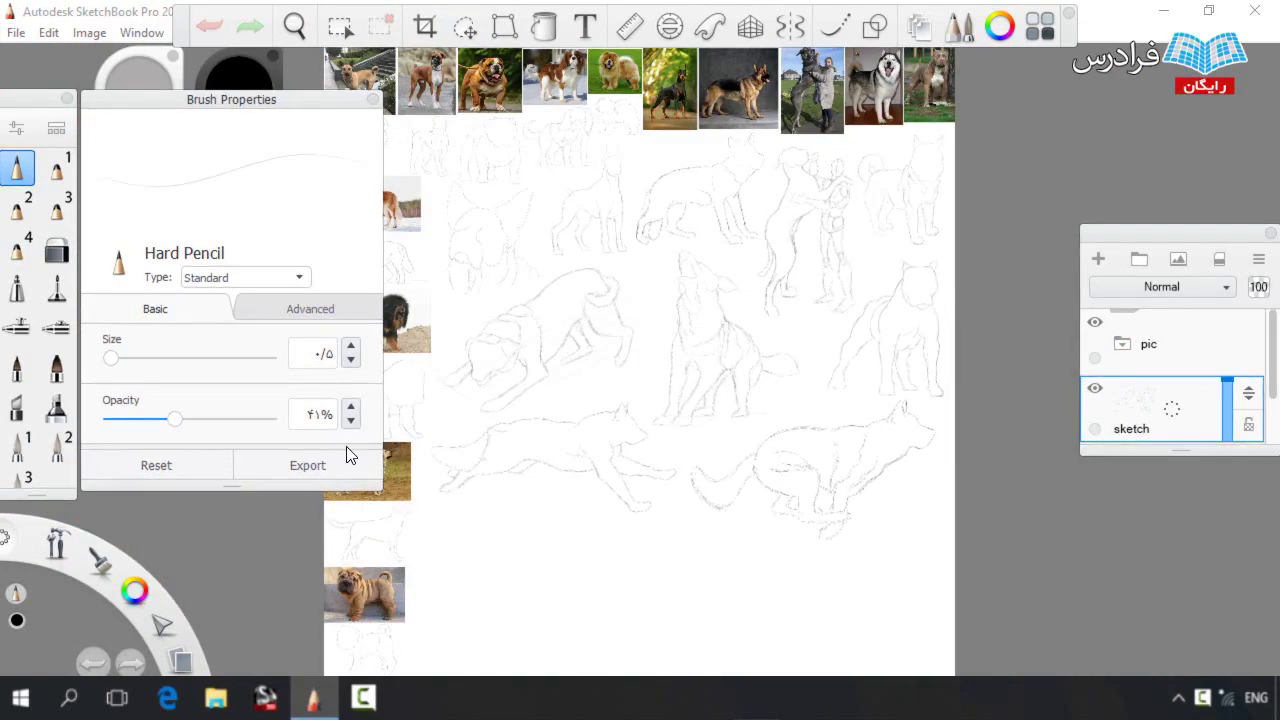
Set the pencil opacity to 29% and sketch the flat top of a new dog's head with lines sloping down to the ear bases
{"action": "key", "text": "space"}
{"action": "mouse_move", "coordinate": [758, 591]}
{"action": "left_mouse_down"}
{"action": "mouse_move", "coordinate": [717, 531]}
{"action": "mouse_move", "coordinate": [620, 270]}
{"action": "left_mouse_up"}
{"action": "left_click_drag", "start_coordinate": [566, 156], "coordinate": [689, 201]}
{"action": "key", "text": "ctrl+z"}
{"action": "key", "text": "space"}
{"action": "mouse_move", "coordinate": [632, 262]}
{"action": "left_mouse_down"}
{"action": "mouse_move", "coordinate": [611, 369]}
{"action": "mouse_move", "coordinate": [643, 414]}
{"action": "mouse_move", "coordinate": [651, 280]}
{"action": "left_mouse_up"}
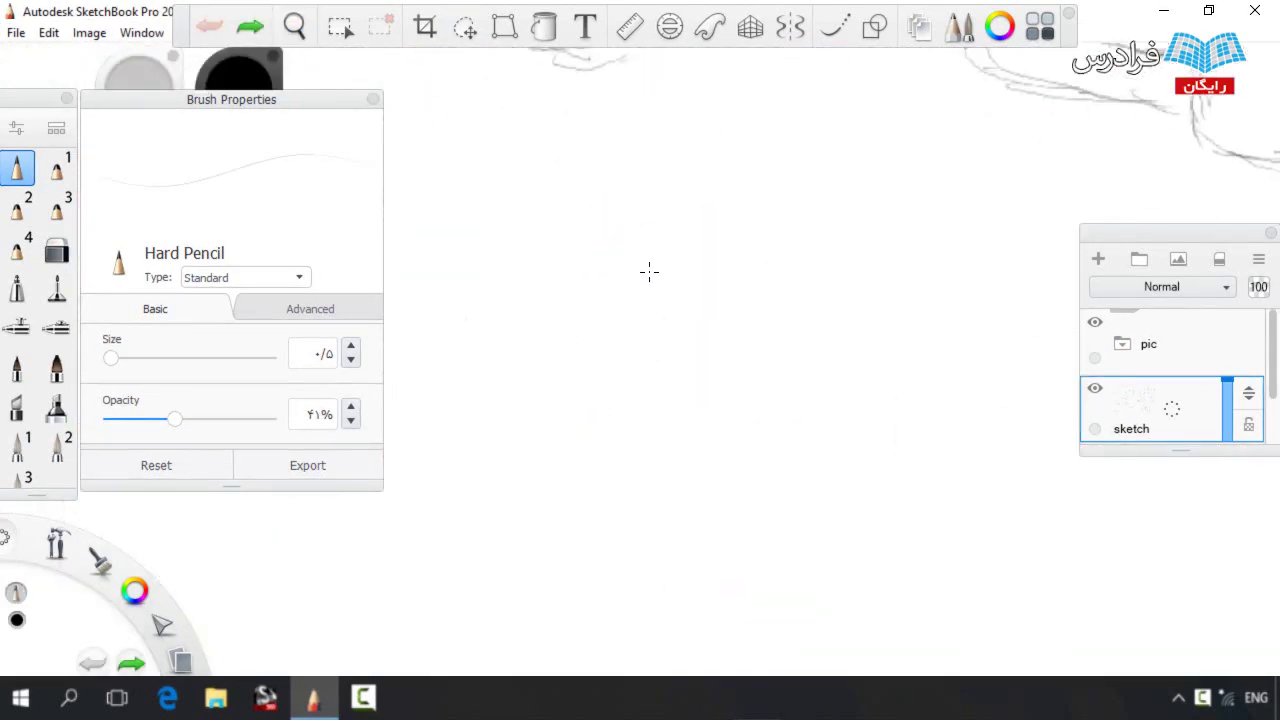
{"action": "left_click_drag", "start_coordinate": [174, 419], "coordinate": [156, 424]}
{"action": "mouse_move", "coordinate": [666, 261]}
{"action": "left_mouse_down"}
{"action": "mouse_move", "coordinate": [582, 265]}
{"action": "mouse_move", "coordinate": [522, 346]}
{"action": "left_mouse_up"}
{"action": "mouse_move", "coordinate": [670, 261]}
{"action": "left_mouse_down"}
{"action": "mouse_move", "coordinate": [714, 302]}
{"action": "mouse_move", "coordinate": [757, 386]}
{"action": "left_mouse_up"}
{"action": "left_click", "coordinate": [57, 211]}
{"action": "mouse_move", "coordinate": [746, 336]}
{"action": "left_mouse_down"}
{"action": "mouse_move", "coordinate": [756, 396]}
{"action": "mouse_move", "coordinate": [752, 366]}
{"action": "left_mouse_up"}
{"action": "left_click", "coordinate": [52, 250]}
{"action": "left_click", "coordinate": [17, 169]}
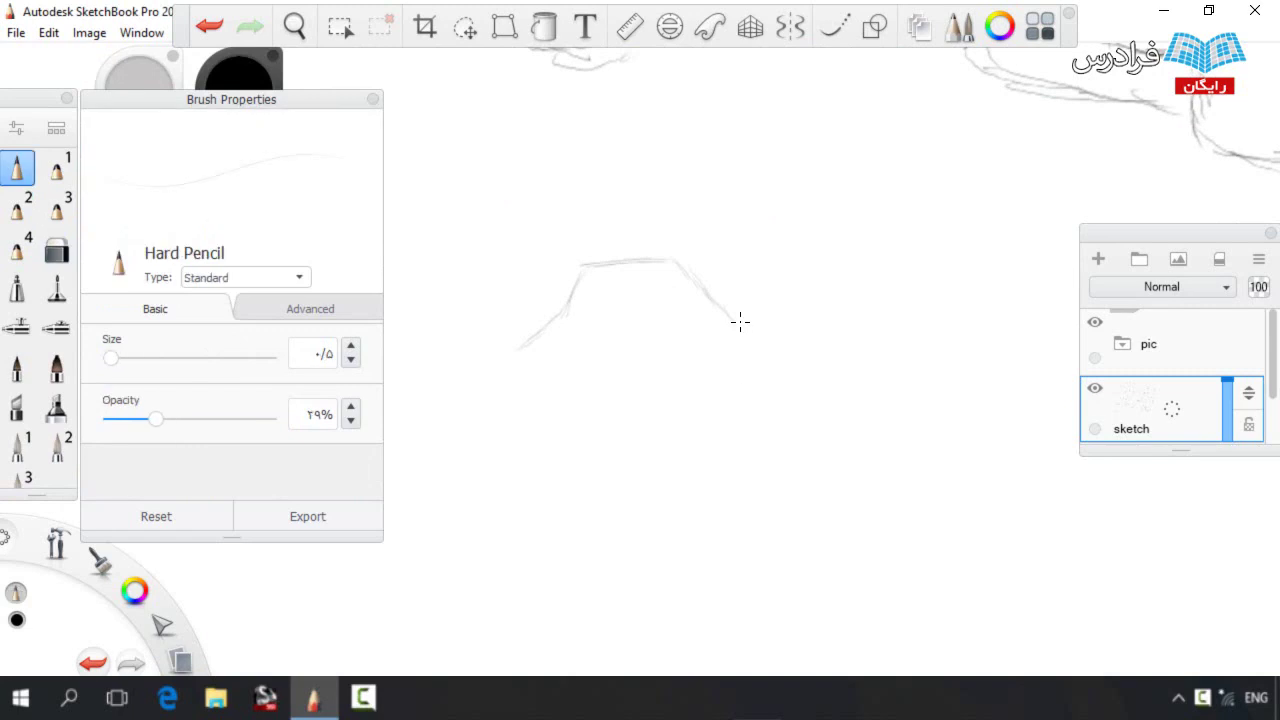
Outline the two pointed, upright ears on either side of the head's flat top
{"action": "mouse_move", "coordinate": [674, 249]}
{"action": "left_mouse_down"}
{"action": "mouse_move", "coordinate": [654, 317]}
{"action": "mouse_move", "coordinate": [714, 203]}
{"action": "left_mouse_up"}
{"action": "left_click_drag", "start_coordinate": [754, 282], "coordinate": [750, 408]}
{"action": "left_click_drag", "start_coordinate": [583, 322], "coordinate": [540, 256]}
{"action": "mouse_move", "coordinate": [488, 222]}
{"action": "left_mouse_down"}
{"action": "mouse_move", "coordinate": [527, 261]}
{"action": "mouse_move", "coordinate": [500, 334]}
{"action": "mouse_move", "coordinate": [533, 409]}
{"action": "left_mouse_up"}
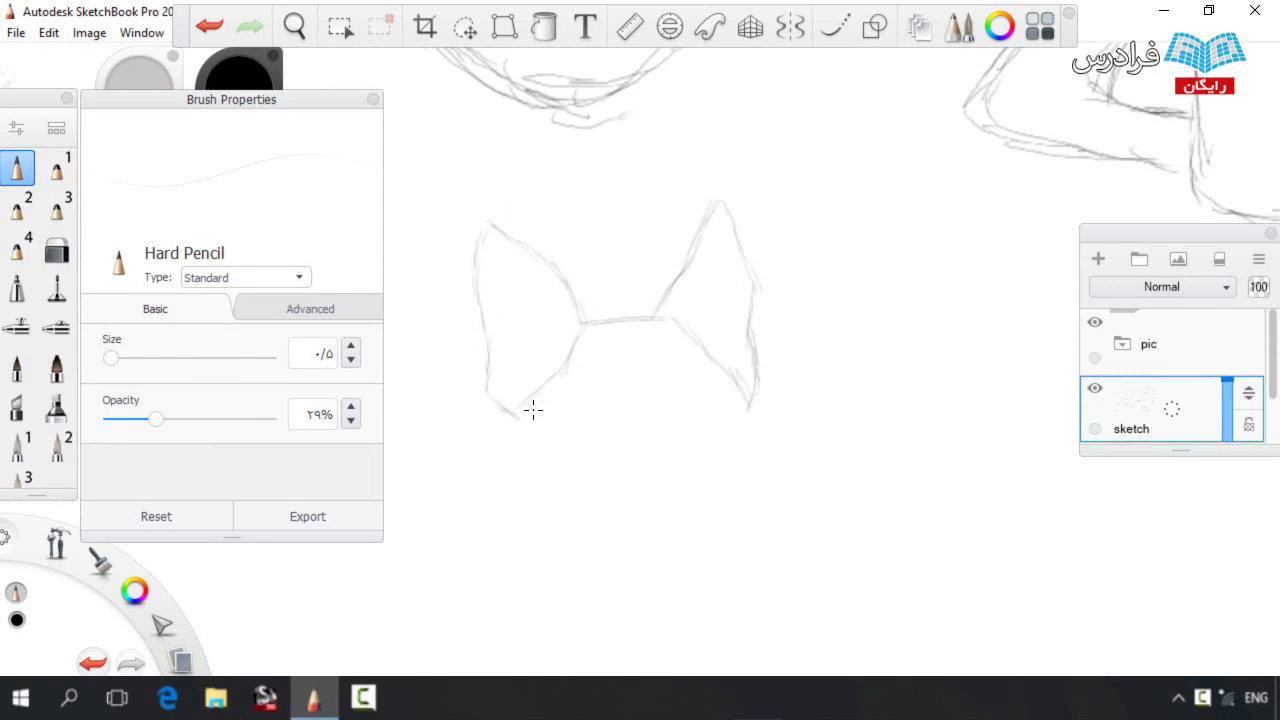
Refine the tip and edges of the upright ears with a few correcting strokes
{"action": "key", "text": "s"}
{"action": "left_click_drag", "start_coordinate": [706, 240], "coordinate": [734, 203]}
{"action": "key", "text": "["}
{"action": "key", "text": "["}
{"action": "key", "text": "["}
{"action": "key", "text": "s"}
{"action": "mouse_move", "coordinate": [682, 277]}
{"action": "left_mouse_down"}
{"action": "mouse_move", "coordinate": [713, 217]}
{"action": "mouse_move", "coordinate": [755, 263]}
{"action": "left_mouse_up"}
{"action": "key", "text": "ctrl+z"}
{"action": "mouse_move", "coordinate": [731, 207]}
{"action": "left_mouse_down"}
{"action": "mouse_move", "coordinate": [750, 282]}
{"action": "mouse_move", "coordinate": [705, 221]}
{"action": "left_mouse_up"}
Sketch the cheek line below the left ear and adjust the ear placement with a lasso selection
{"action": "key", "text": "space"}
{"action": "mouse_move", "coordinate": [658, 325]}
{"action": "left_mouse_down"}
{"action": "mouse_move", "coordinate": [675, 213]}
{"action": "mouse_move", "coordinate": [546, 126]}
{"action": "mouse_move", "coordinate": [548, 224]}
{"action": "left_mouse_up"}
{"action": "mouse_move", "coordinate": [558, 278]}
{"action": "left_mouse_down"}
{"action": "mouse_move", "coordinate": [532, 364]}
{"action": "mouse_move", "coordinate": [588, 432]}
{"action": "left_mouse_up"}
{"action": "left_click", "coordinate": [467, 28]}
{"action": "mouse_move", "coordinate": [486, 164]}
{"action": "left_mouse_down"}
{"action": "mouse_move", "coordinate": [820, 195]}
{"action": "mouse_move", "coordinate": [488, 190]}
{"action": "left_mouse_up"}
{"action": "left_click_drag", "start_coordinate": [637, 246], "coordinate": [758, 204]}
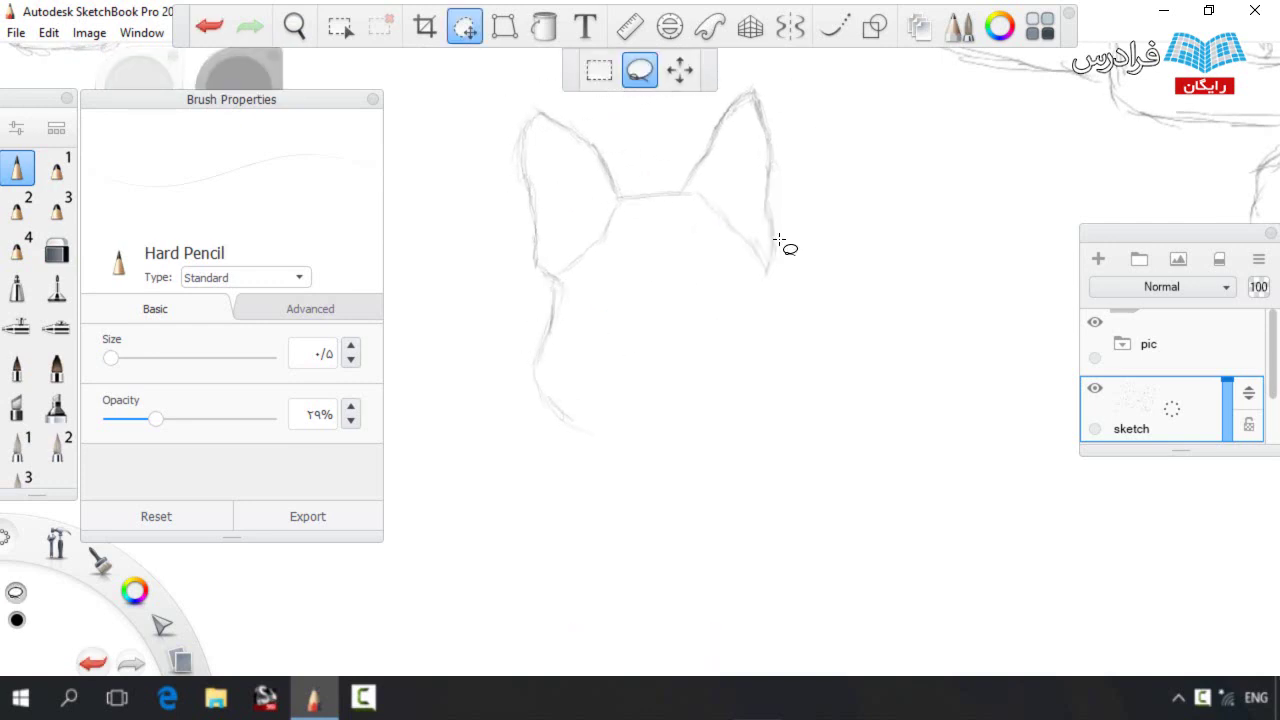
{"action": "left_click", "coordinate": [808, 216]}
Complete the head outline with both cheeks meeting at the chin, and sketch the curved neck ruff beneath it
{"action": "mouse_move", "coordinate": [533, 360]}
{"action": "left_mouse_down"}
{"action": "mouse_move", "coordinate": [546, 414]}
{"action": "mouse_move", "coordinate": [654, 490]}
{"action": "left_mouse_up"}
{"action": "mouse_move", "coordinate": [772, 264]}
{"action": "left_mouse_down"}
{"action": "mouse_move", "coordinate": [822, 383]}
{"action": "mouse_move", "coordinate": [748, 473]}
{"action": "left_mouse_up"}
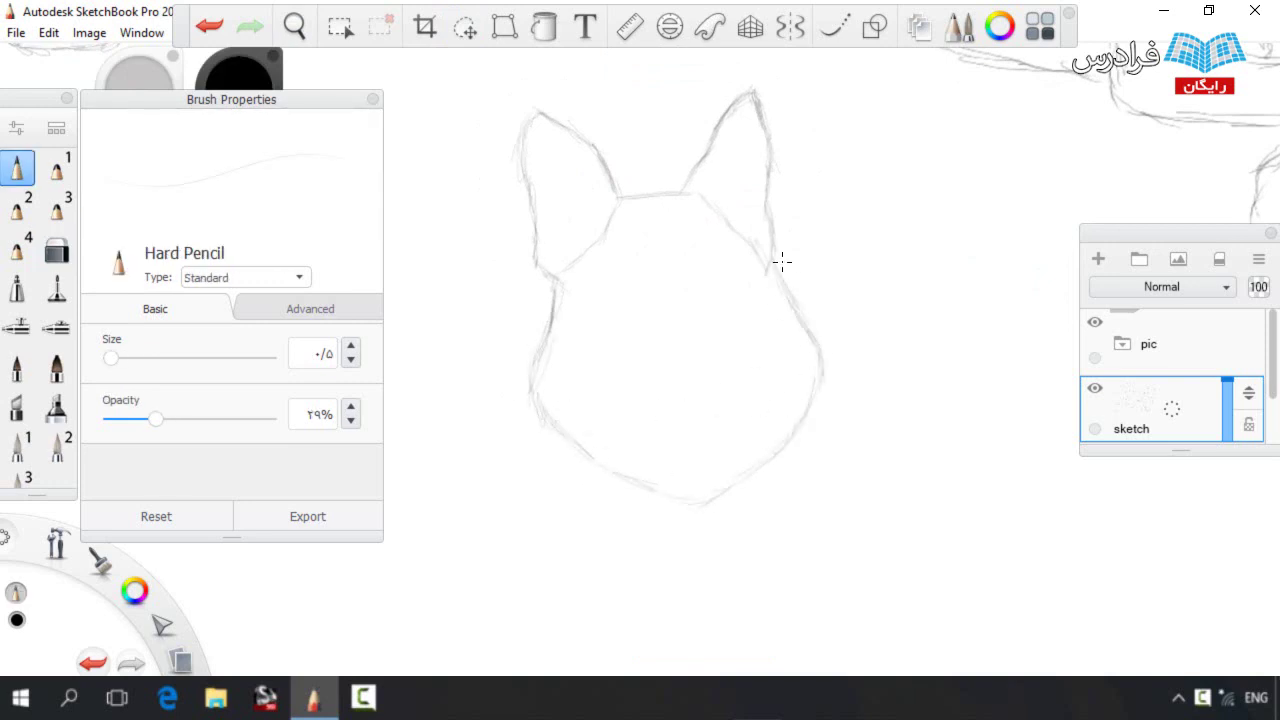
{"action": "scroll", "coordinate": [696, 399], "scroll_direction": "down", "scroll_amount": 3}
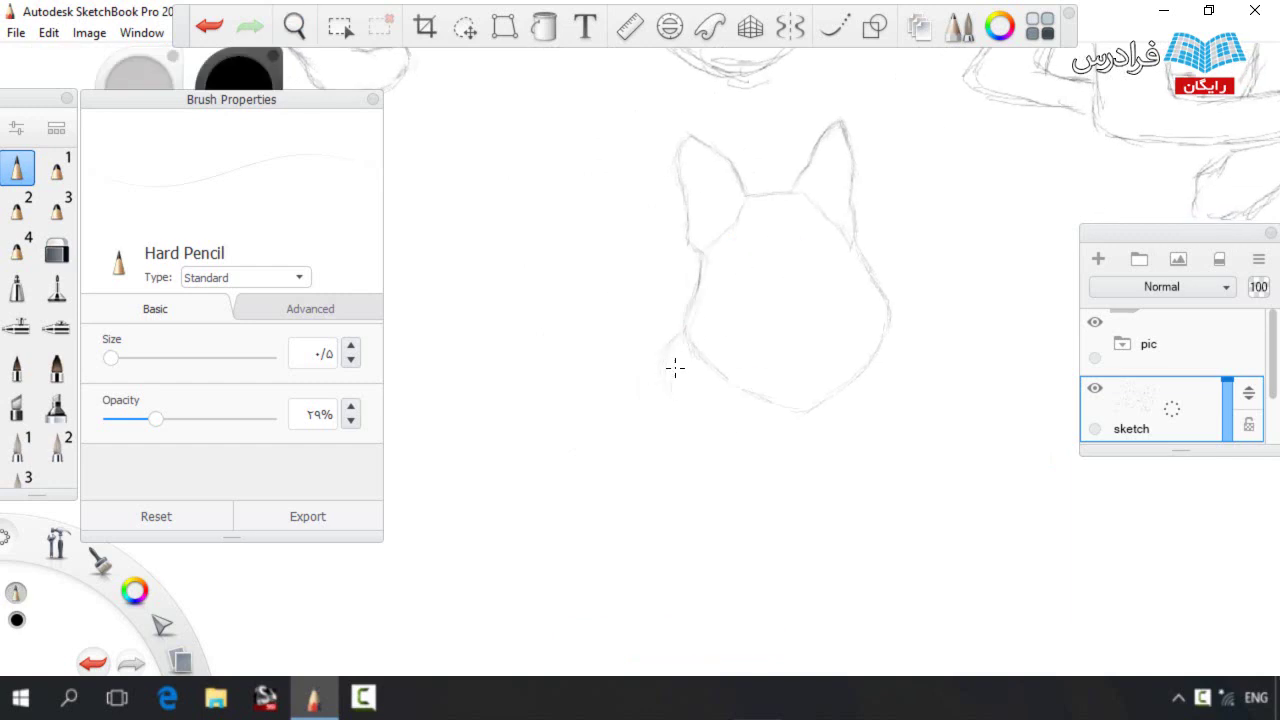
{"action": "mouse_move", "coordinate": [897, 320]}
{"action": "left_mouse_down"}
{"action": "mouse_move", "coordinate": [916, 378]}
{"action": "mouse_move", "coordinate": [880, 420]}
{"action": "left_mouse_up"}
{"action": "mouse_move", "coordinate": [692, 420]}
{"action": "left_mouse_down"}
{"action": "mouse_move", "coordinate": [828, 489]}
{"action": "mouse_move", "coordinate": [794, 468]}
{"action": "left_mouse_up"}
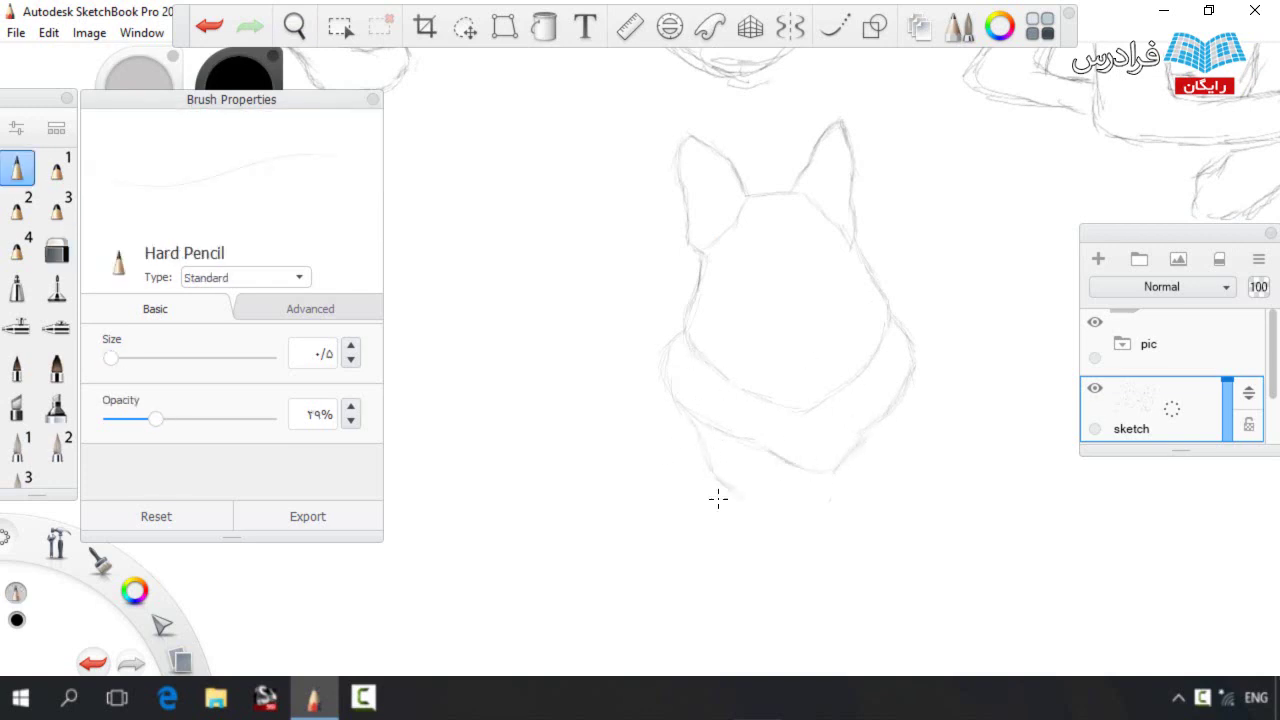
Outline the chest below the ruff, narrowing to a point between the forelegs
{"action": "scroll", "coordinate": [726, 381], "scroll_direction": "down", "scroll_amount": 2}
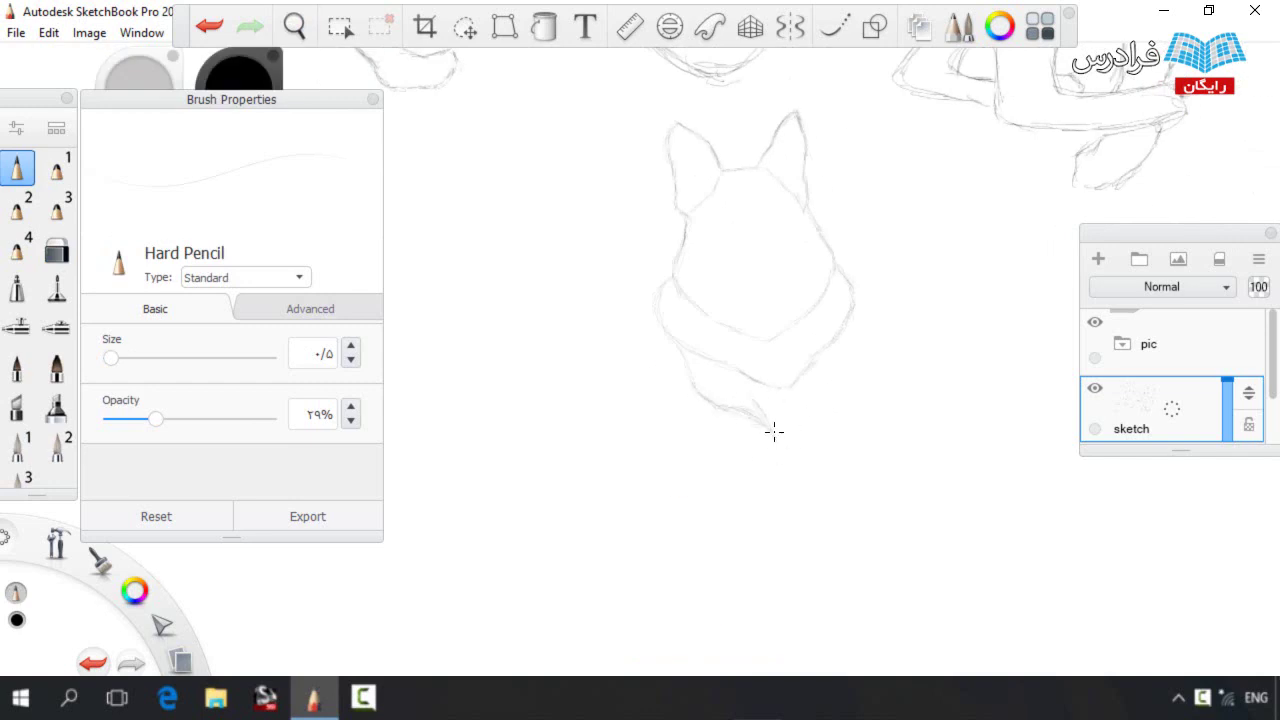
{"action": "mouse_move", "coordinate": [798, 456]}
{"action": "left_mouse_down"}
{"action": "mouse_move", "coordinate": [826, 414]}
{"action": "mouse_move", "coordinate": [780, 443]}
{"action": "mouse_move", "coordinate": [827, 398]}
{"action": "left_mouse_up"}
{"action": "mouse_move", "coordinate": [822, 374]}
{"action": "left_mouse_down"}
{"action": "mouse_move", "coordinate": [811, 360]}
{"action": "mouse_move", "coordinate": [787, 402]}
{"action": "left_mouse_up"}
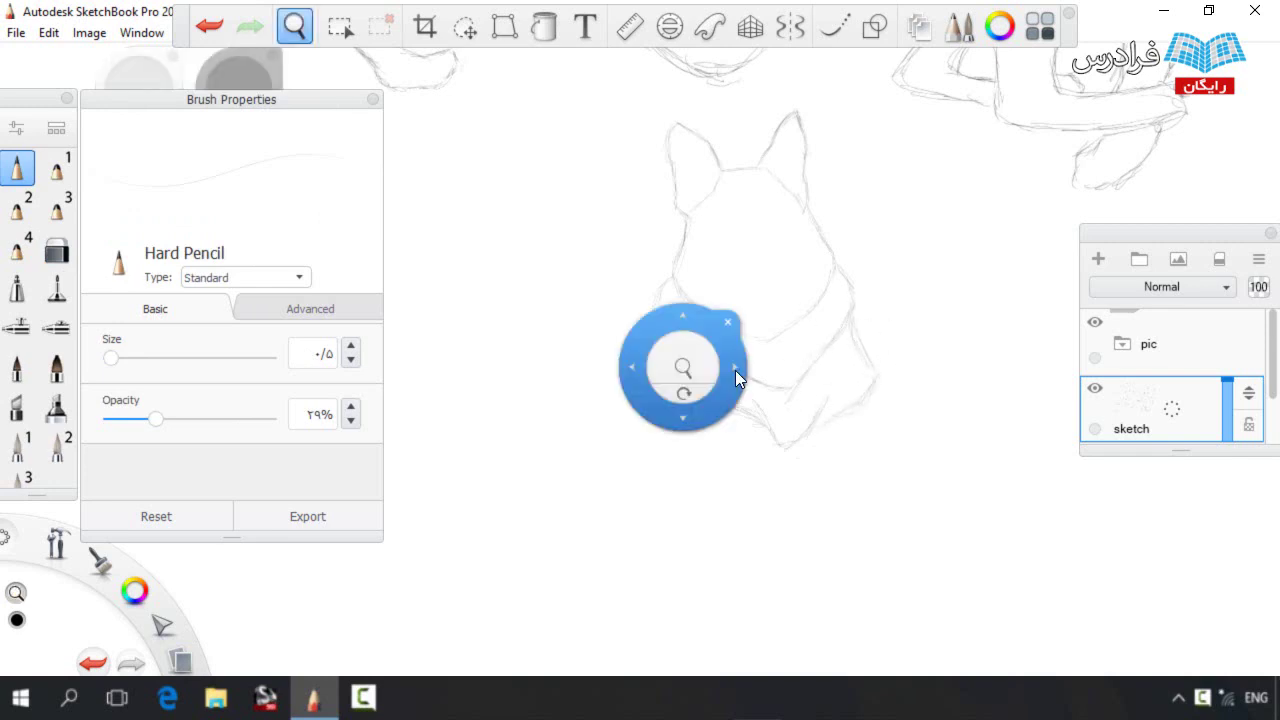
Outline the left foreleg from the shoulder down to a flat, cut-off paw end
{"action": "scroll", "coordinate": [796, 359], "scroll_direction": "up", "scroll_amount": 2}
{"action": "left_click_drag", "start_coordinate": [754, 398], "coordinate": [771, 419]}
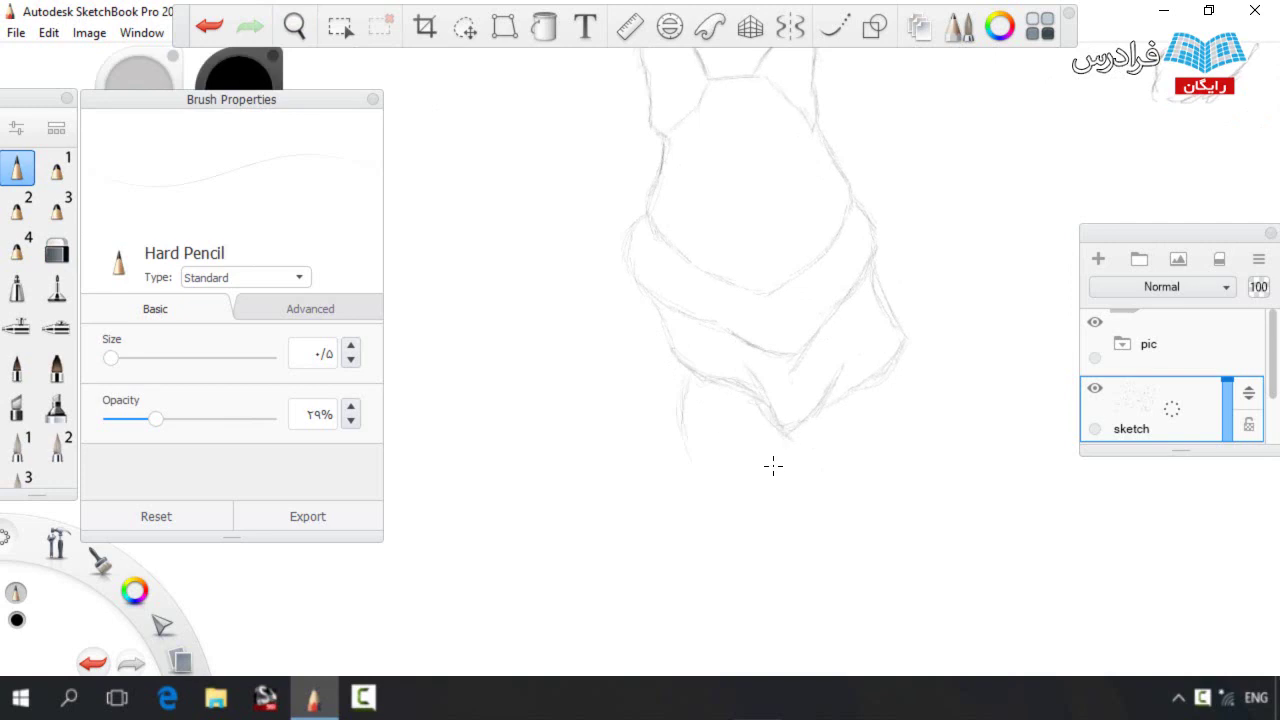
{"action": "mouse_move", "coordinate": [692, 436]}
{"action": "left_mouse_down"}
{"action": "mouse_move", "coordinate": [758, 488]}
{"action": "mouse_move", "coordinate": [803, 590]}
{"action": "left_mouse_up"}
{"action": "left_click_drag", "start_coordinate": [782, 423], "coordinate": [862, 540]}
{"action": "left_click_drag", "start_coordinate": [828, 482], "coordinate": [872, 590]}
Select the lower part of the left foreleg and move it up to shorten the leg
{"action": "left_click", "coordinate": [466, 28]}
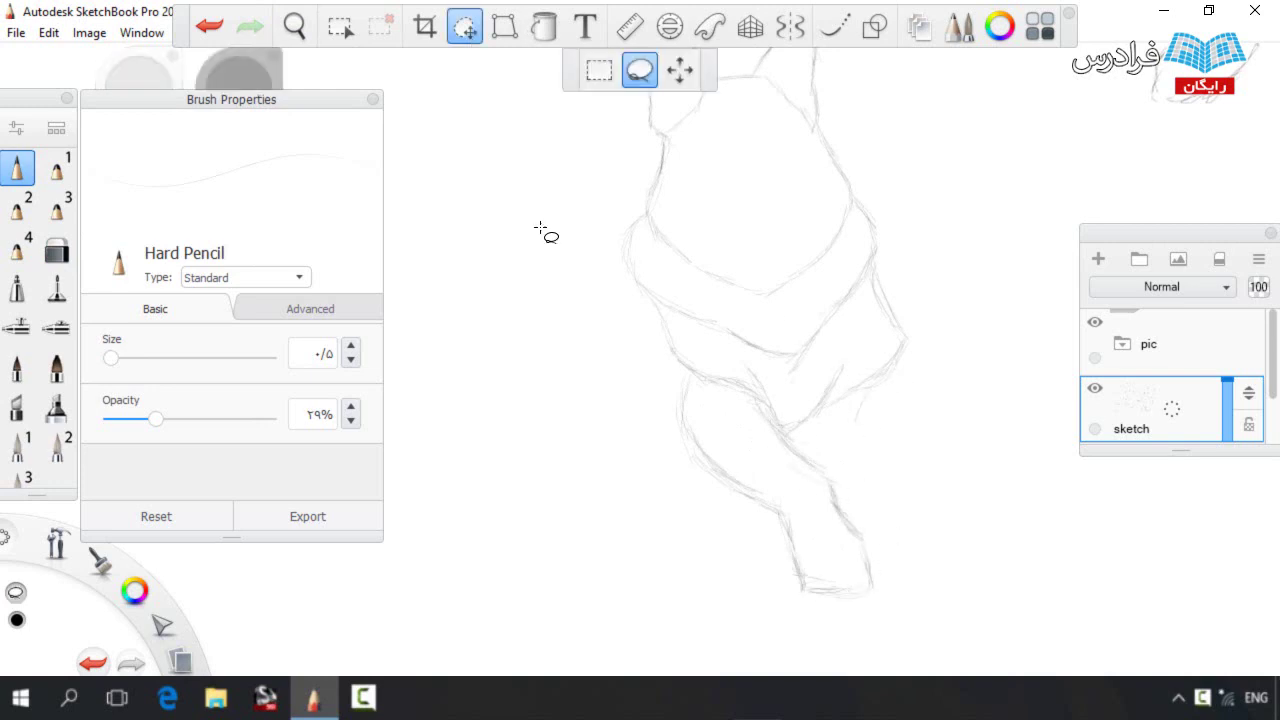
{"action": "left_click_drag", "start_coordinate": [756, 595], "coordinate": [768, 613]}
{"action": "mouse_move", "coordinate": [706, 541]}
{"action": "left_mouse_down"}
{"action": "mouse_move", "coordinate": [800, 461]}
{"action": "mouse_move", "coordinate": [655, 560]}
{"action": "left_mouse_up"}
{"action": "mouse_move", "coordinate": [738, 507]}
{"action": "left_mouse_down"}
{"action": "mouse_move", "coordinate": [712, 491]}
{"action": "mouse_move", "coordinate": [802, 615]}
{"action": "mouse_move", "coordinate": [688, 568]}
{"action": "left_mouse_up"}
{"action": "left_click", "coordinate": [755, 504]}
{"action": "left_click_drag", "start_coordinate": [734, 482], "coordinate": [730, 476]}
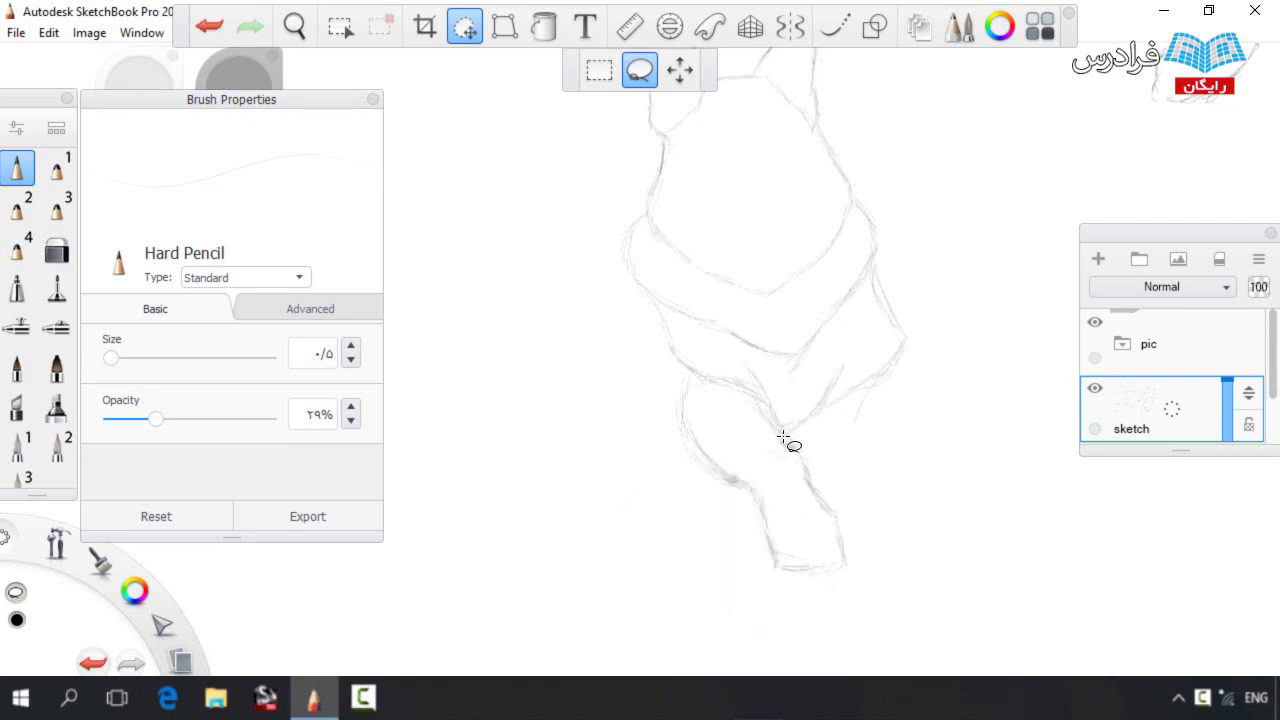
{"action": "left_click", "coordinate": [752, 484]}
Rework the edges of the left foreleg and sketch the matching right foreleg beside it
{"action": "left_click_drag", "start_coordinate": [770, 412], "coordinate": [821, 502]}
{"action": "left_click_drag", "start_coordinate": [760, 506], "coordinate": [772, 554]}
{"action": "key", "text": "space"}
{"action": "mouse_move", "coordinate": [866, 337]}
{"action": "left_mouse_down"}
{"action": "mouse_move", "coordinate": [790, 320]}
{"action": "mouse_move", "coordinate": [848, 340]}
{"action": "mouse_move", "coordinate": [850, 424]}
{"action": "mouse_move", "coordinate": [786, 448]}
{"action": "mouse_move", "coordinate": [784, 500]}
{"action": "mouse_move", "coordinate": [823, 520]}
{"action": "mouse_move", "coordinate": [855, 506]}
{"action": "left_mouse_up"}
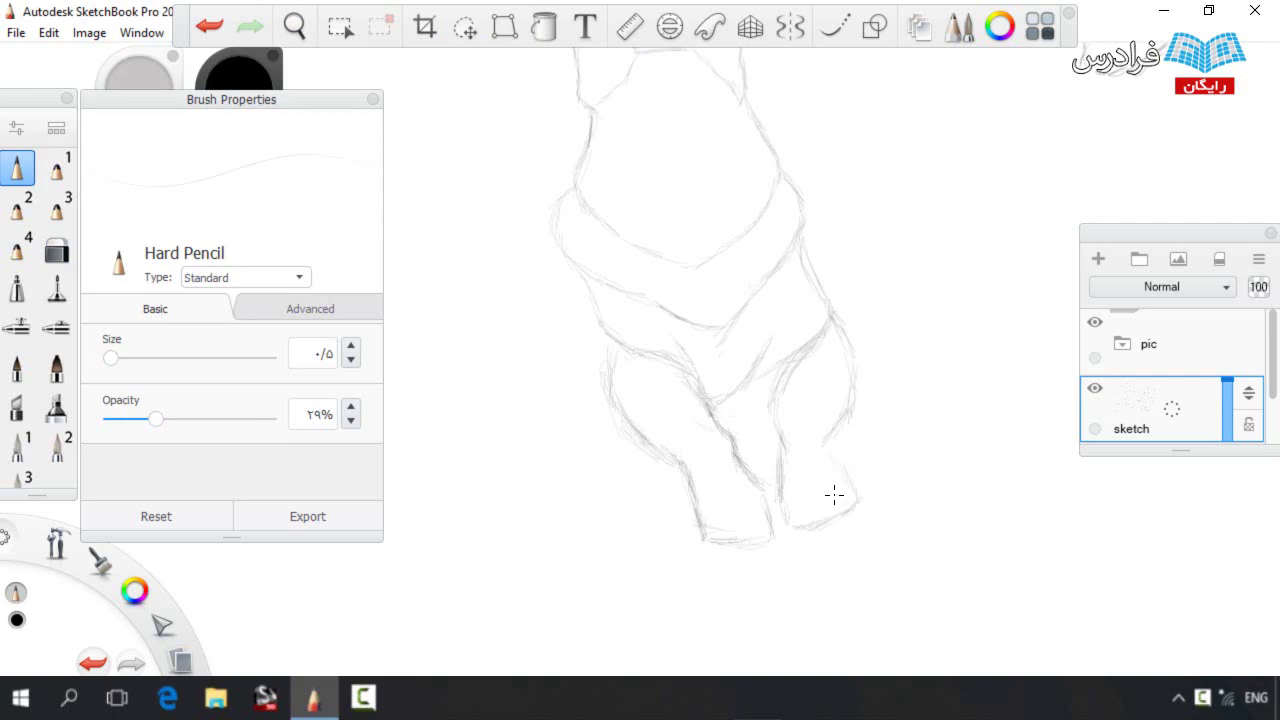
{"action": "key", "text": "e"}
{"action": "key", "text": "s"}
Select the whole head with the lasso and shift it slightly up and left above the ruff
{"action": "key", "text": "space"}
{"action": "left_click_drag", "start_coordinate": [765, 364], "coordinate": [884, 364]}
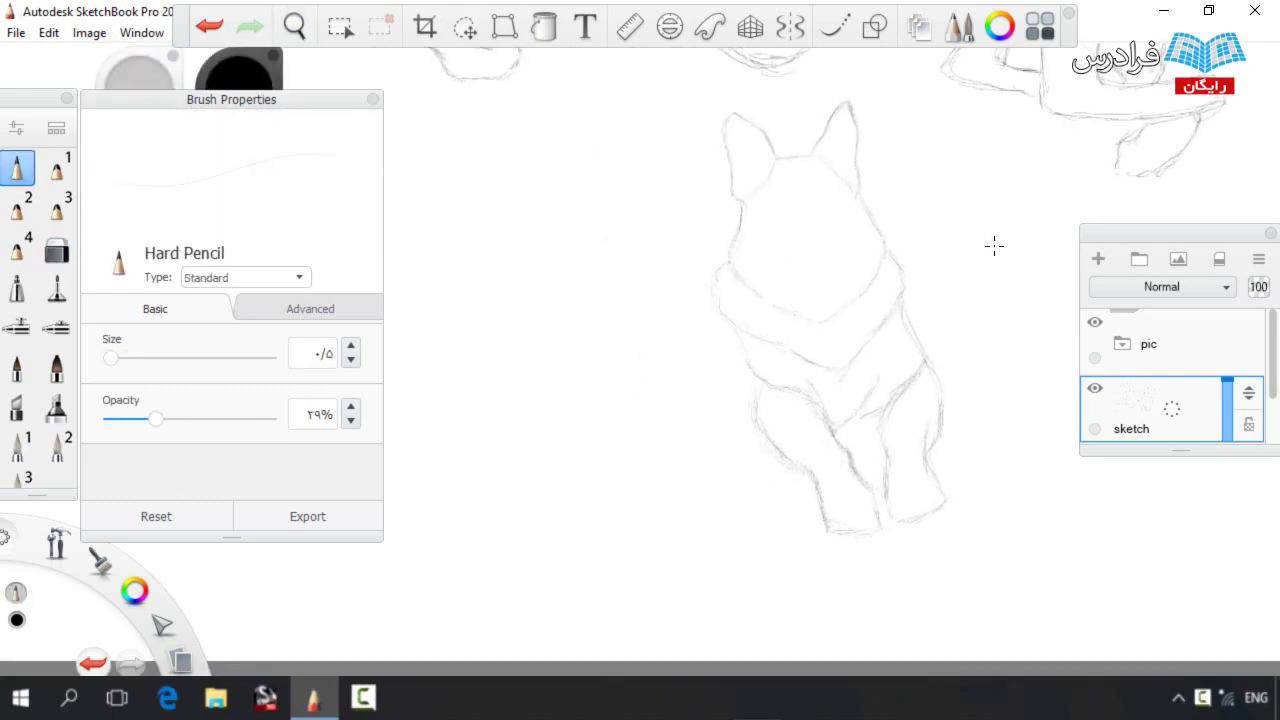
{"action": "left_click", "coordinate": [465, 27]}
{"action": "mouse_move", "coordinate": [690, 130]}
{"action": "left_mouse_down"}
{"action": "mouse_move", "coordinate": [906, 251]}
{"action": "mouse_move", "coordinate": [690, 140]}
{"action": "left_mouse_up"}
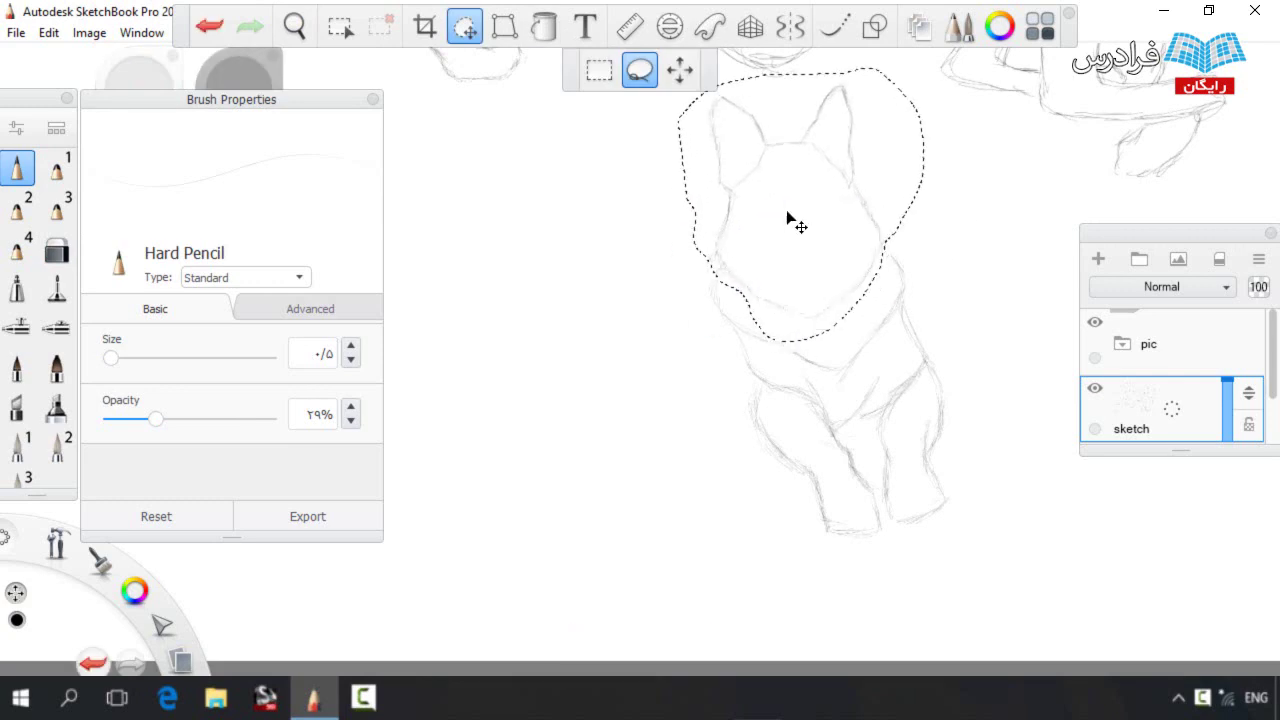
{"action": "left_click", "coordinate": [802, 236]}
{"action": "left_click", "coordinate": [873, 223]}
Redraw the cheek and neck lines that join the head to the ruff, cleaning up stray strokes
{"action": "key", "text": "space"}
{"action": "left_click_drag", "start_coordinate": [735, 328], "coordinate": [731, 340]}
{"action": "key", "text": "e"}
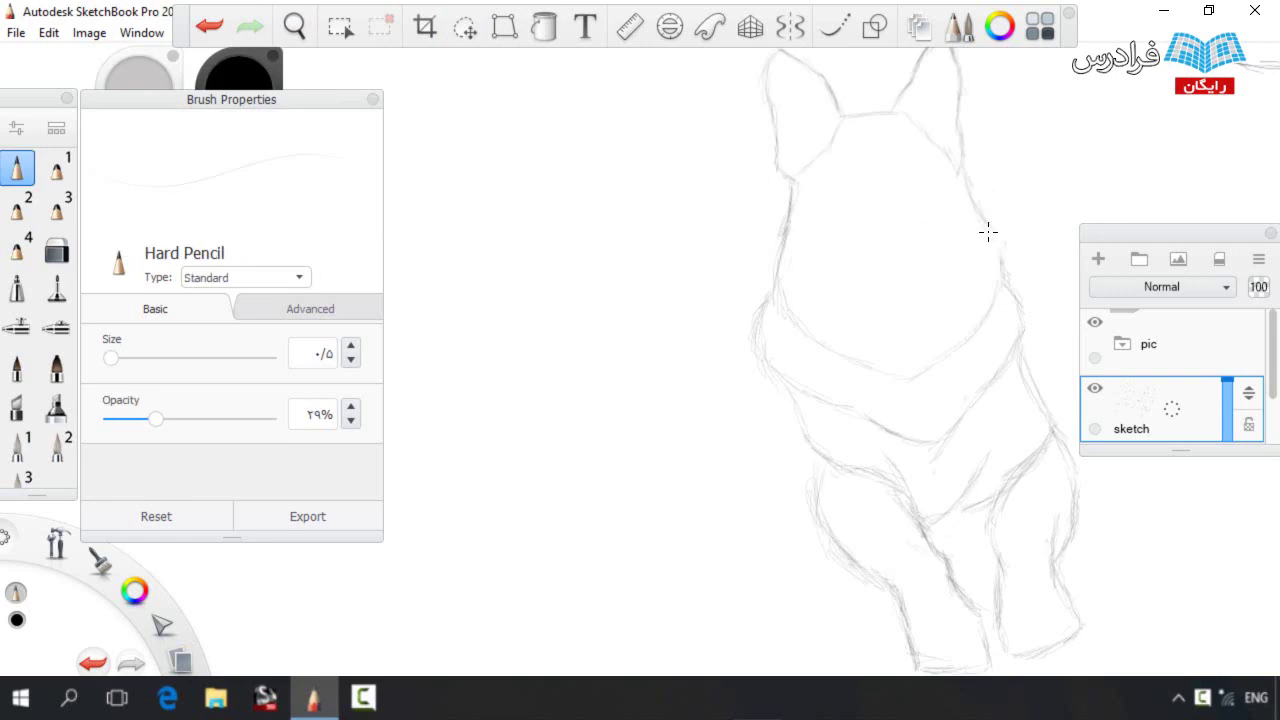
{"action": "key", "text": "e"}
{"action": "key", "text": "e"}
Sketch the curved back and rump falling away from the neck, plus a short belly line beside the left foreleg
{"action": "mouse_move", "coordinate": [768, 262]}
{"action": "left_mouse_down"}
{"action": "mouse_move", "coordinate": [735, 259]}
{"action": "mouse_move", "coordinate": [652, 338]}
{"action": "mouse_move", "coordinate": [697, 277]}
{"action": "mouse_move", "coordinate": [648, 320]}
{"action": "mouse_move", "coordinate": [633, 382]}
{"action": "left_mouse_up"}
{"action": "key", "text": "e"}
{"action": "key", "text": "e"}
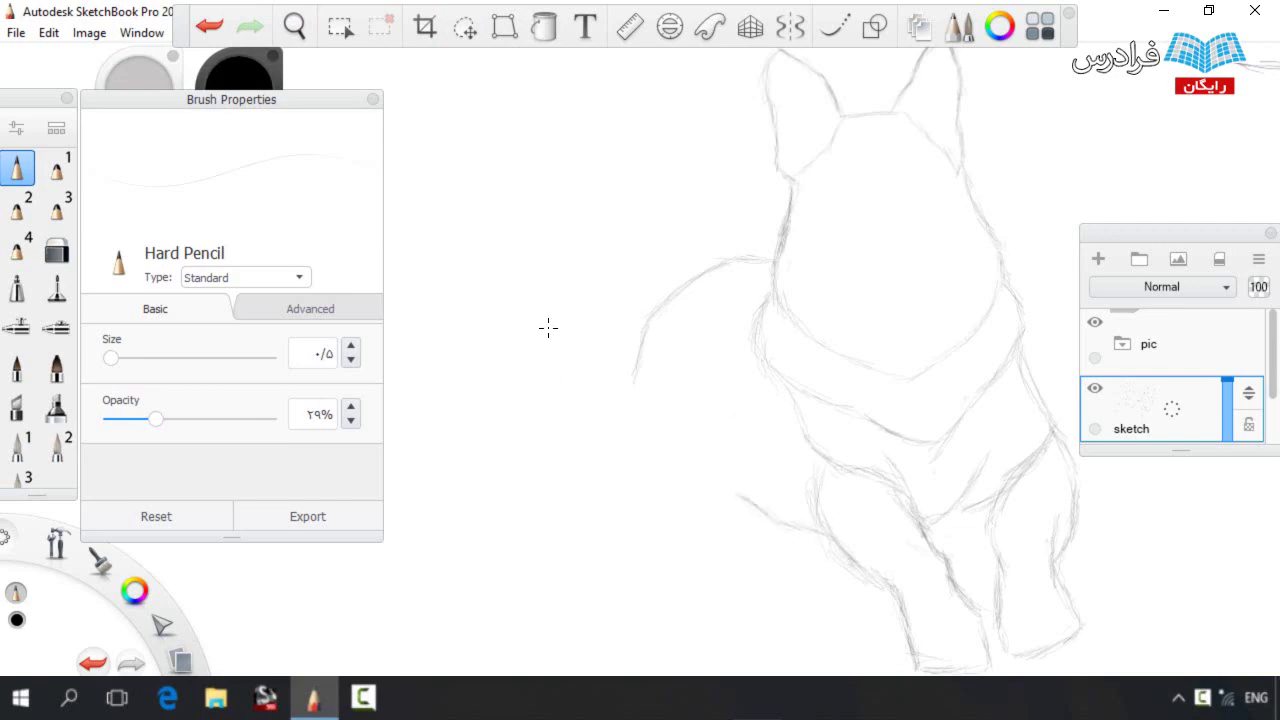
{"action": "mouse_move", "coordinate": [654, 358]}
{"action": "left_mouse_down"}
{"action": "mouse_move", "coordinate": [595, 411]}
{"action": "mouse_move", "coordinate": [597, 397]}
{"action": "mouse_move", "coordinate": [572, 470]}
{"action": "left_mouse_up"}
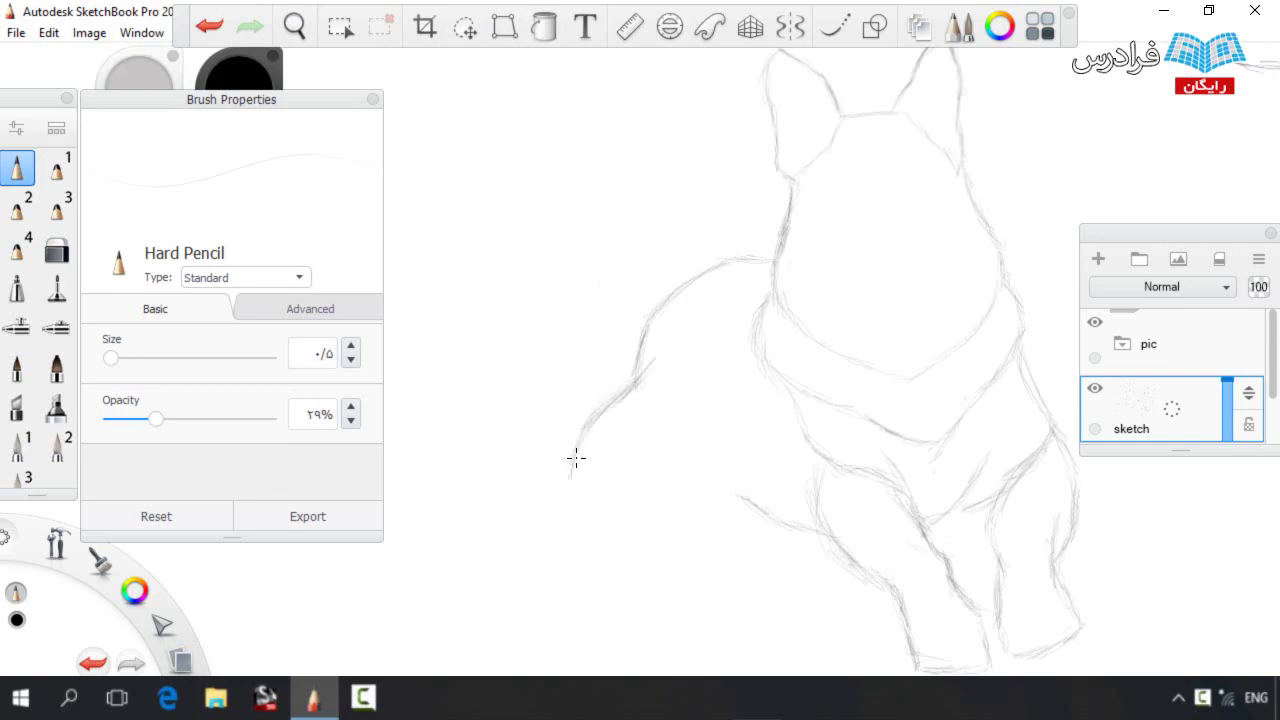
Outline the near hind leg stretched outward with its rounded foot and the thigh's lower and front edges
{"action": "scroll", "coordinate": [646, 331], "scroll_direction": "down", "scroll_amount": 2}
{"action": "left_click_drag", "start_coordinate": [605, 385], "coordinate": [529, 425]}
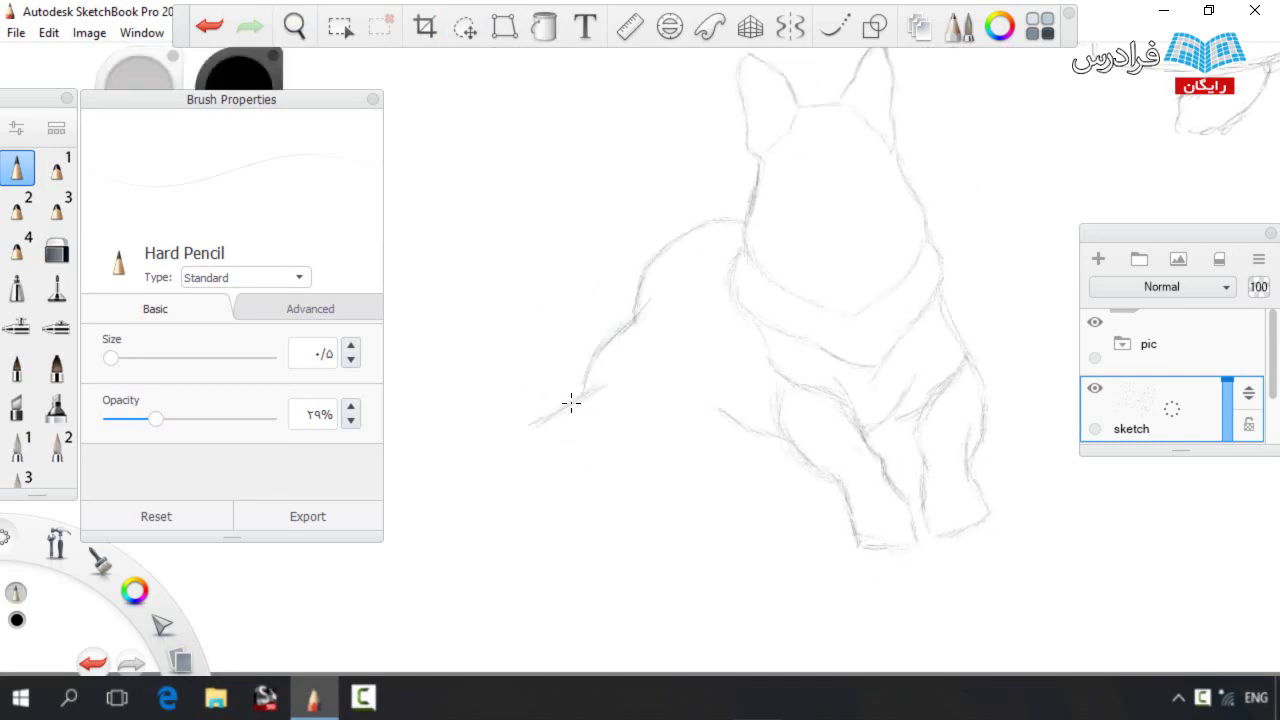
{"action": "left_click_drag", "start_coordinate": [557, 500], "coordinate": [586, 510]}
{"action": "left_click_drag", "start_coordinate": [572, 440], "coordinate": [584, 507]}
{"action": "mouse_move", "coordinate": [580, 451]}
{"action": "left_mouse_down"}
{"action": "mouse_move", "coordinate": [665, 392]}
{"action": "mouse_move", "coordinate": [650, 405]}
{"action": "mouse_move", "coordinate": [667, 404]}
{"action": "mouse_move", "coordinate": [688, 366]}
{"action": "mouse_move", "coordinate": [698, 390]}
{"action": "mouse_move", "coordinate": [701, 337]}
{"action": "left_mouse_up"}
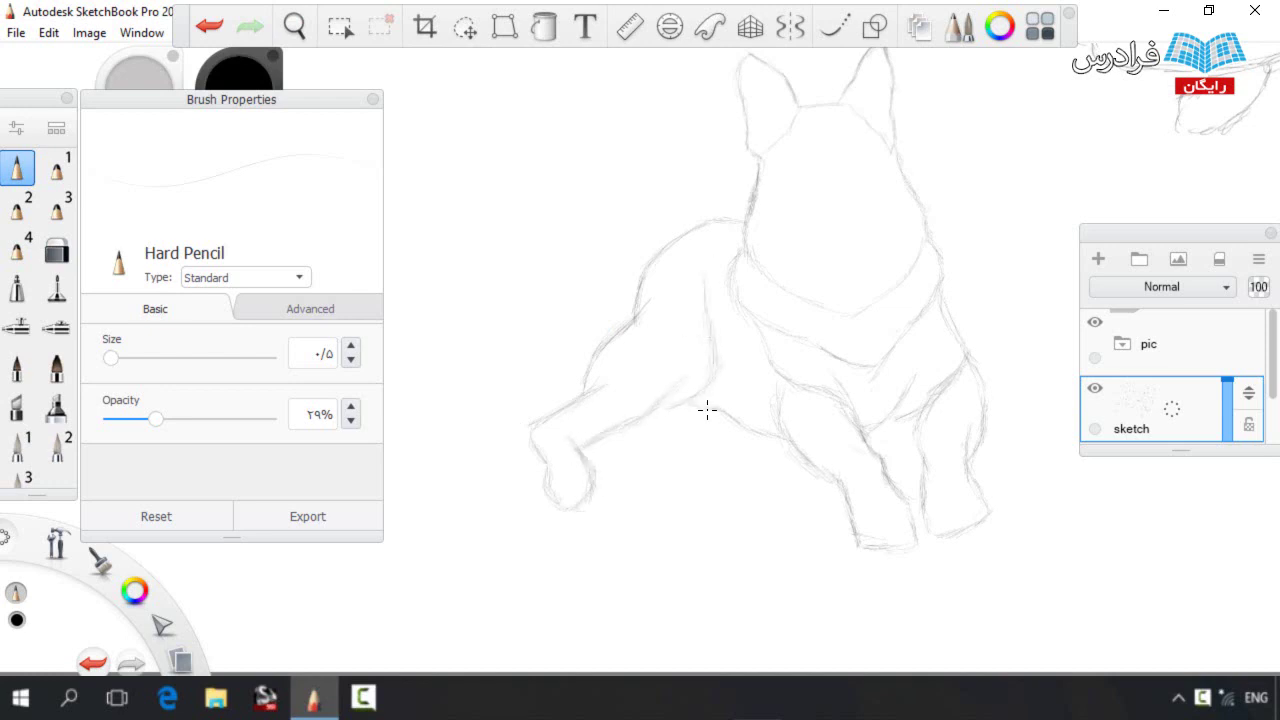
Sketch the far hind foot under the belly and shift the lassoed near hind foot slightly up and outward
{"action": "left_click_drag", "start_coordinate": [746, 436], "coordinate": [700, 448]}
{"action": "key", "text": "space"}
{"action": "left_click_drag", "start_coordinate": [671, 286], "coordinate": [709, 332]}
{"action": "key", "text": "v"}
{"action": "mouse_move", "coordinate": [548, 573]}
{"action": "left_mouse_down"}
{"action": "mouse_move", "coordinate": [664, 235]}
{"action": "mouse_move", "coordinate": [759, 440]}
{"action": "mouse_move", "coordinate": [556, 580]}
{"action": "left_mouse_up"}
{"action": "mouse_move", "coordinate": [504, 454]}
{"action": "left_mouse_down"}
{"action": "mouse_move", "coordinate": [441, 456]}
{"action": "mouse_move", "coordinate": [469, 416]}
{"action": "left_mouse_up"}
{"action": "key", "text": "Escape"}
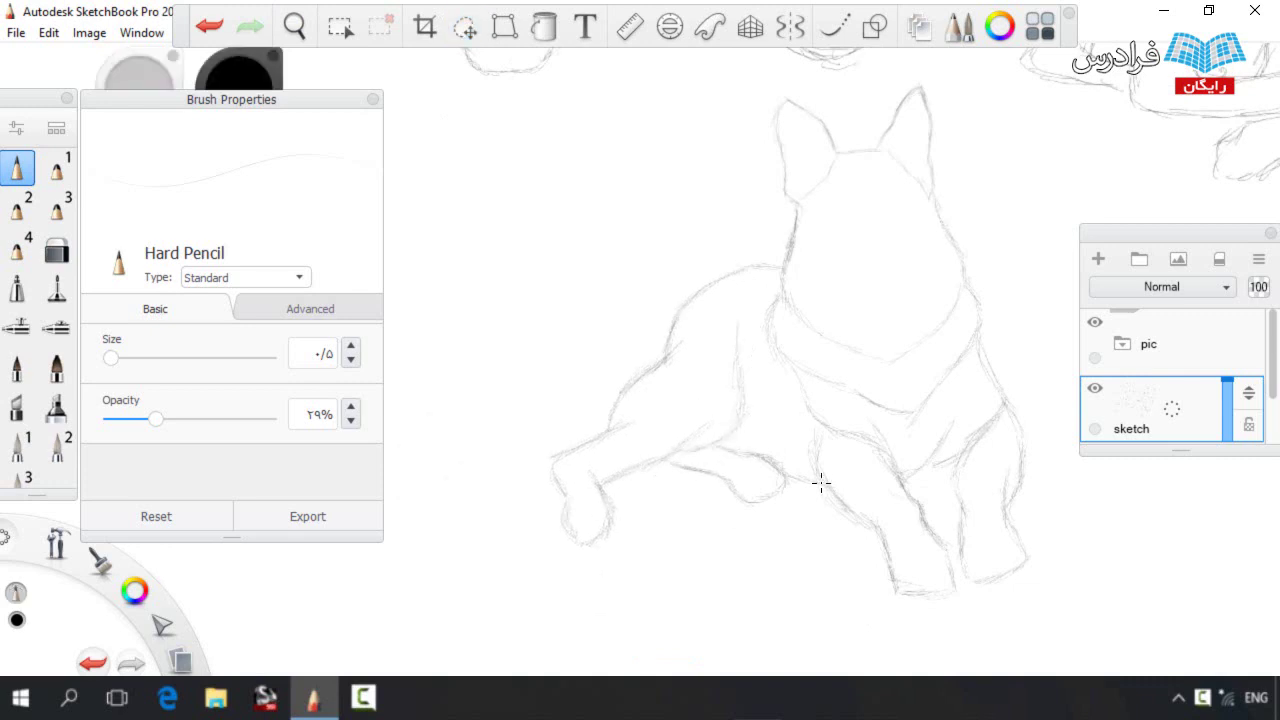
Select the far hind foot with the lasso and move it closer to the thigh
{"action": "key", "text": "v"}
{"action": "left_click_drag", "start_coordinate": [733, 480], "coordinate": [682, 507]}
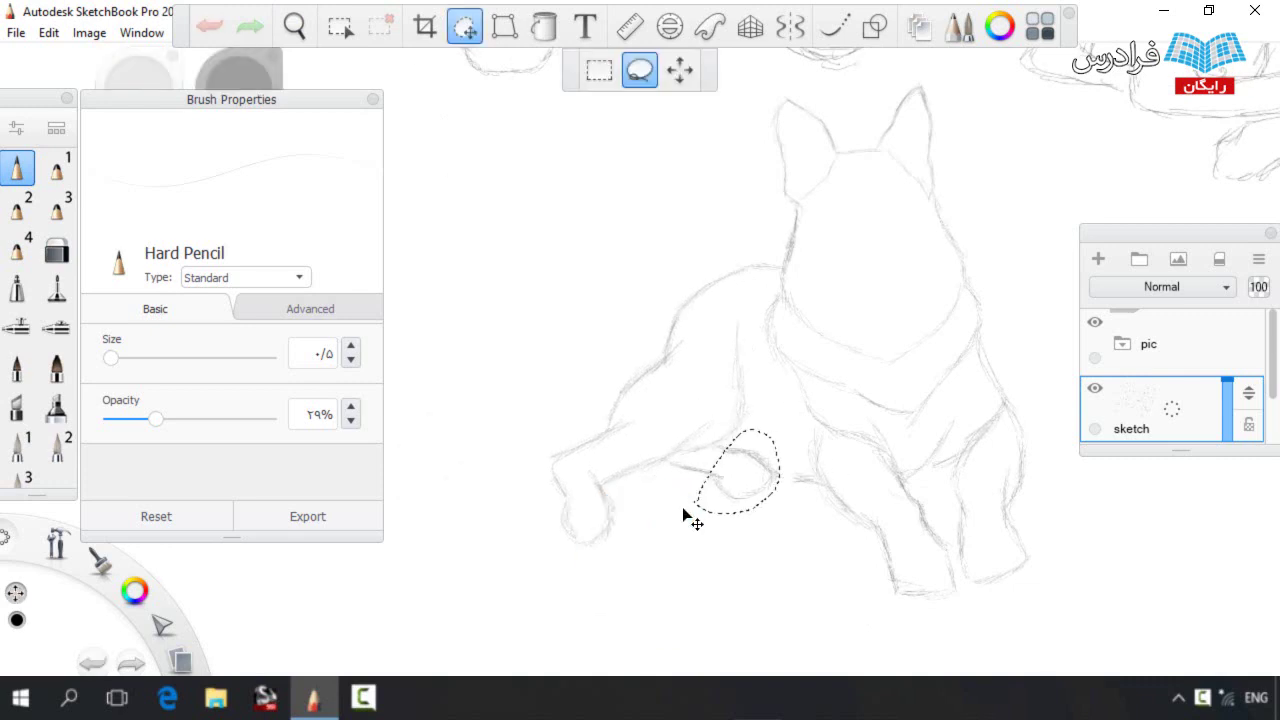
{"action": "key", "text": "Escape"}
Redraw the belly line from the far hind foot to the foreleg, and sketch the tail extending behind the rump
{"action": "key", "text": "e"}
{"action": "key", "text": "e"}
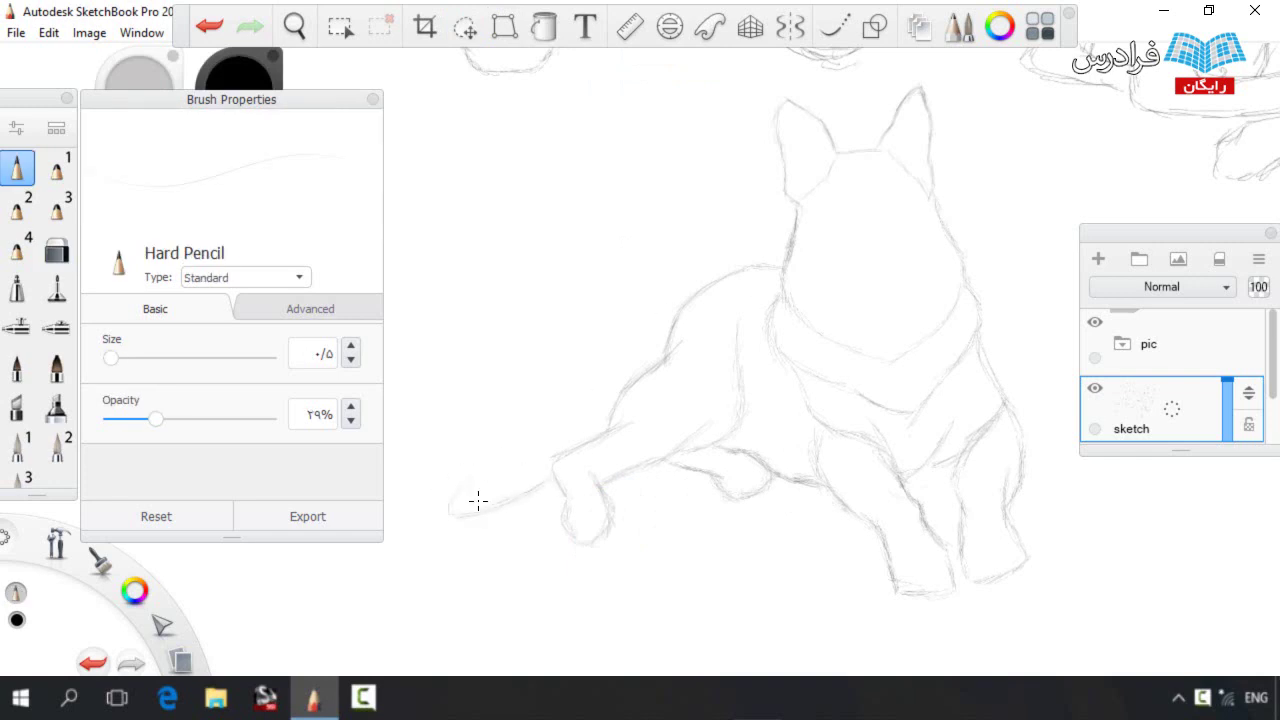
{"action": "mouse_move", "coordinate": [514, 434]}
{"action": "left_mouse_down"}
{"action": "mouse_move", "coordinate": [596, 402]}
{"action": "mouse_move", "coordinate": [656, 342]}
{"action": "left_mouse_up"}
Select the whole reclining dog and move it to the lower right corner of the sheet
{"action": "key", "text": "space"}
{"action": "left_click_drag", "start_coordinate": [685, 291], "coordinate": [590, 245]}
{"action": "key", "text": "v"}
{"action": "mouse_move", "coordinate": [440, 500]}
{"action": "left_mouse_down"}
{"action": "mouse_move", "coordinate": [648, 205]}
{"action": "mouse_move", "coordinate": [920, 485]}
{"action": "mouse_move", "coordinate": [480, 515]}
{"action": "left_mouse_up"}
{"action": "key", "text": "space"}
{"action": "mouse_move", "coordinate": [565, 357]}
{"action": "left_mouse_down"}
{"action": "mouse_move", "coordinate": [609, 356]}
{"action": "mouse_move", "coordinate": [440, 362]}
{"action": "left_mouse_up"}
{"action": "left_click_drag", "start_coordinate": [600, 366], "coordinate": [893, 380]}
{"action": "key", "text": "space"}
{"action": "left_click_drag", "start_coordinate": [851, 371], "coordinate": [925, 340]}
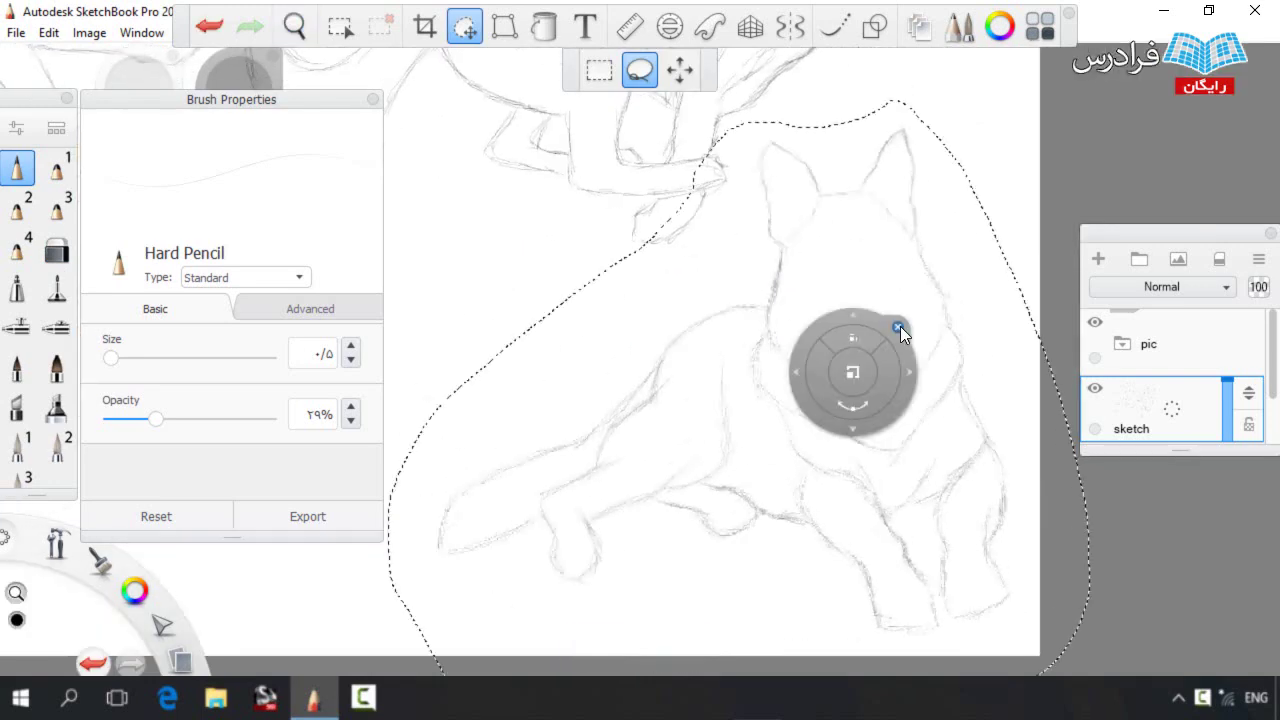
{"action": "left_click", "coordinate": [897, 328]}
{"action": "key", "text": "b"}
Sketch the rounded top of another dog's head in an empty area, with sides sloping down from it
{"action": "key", "text": "space"}
{"action": "left_click_drag", "start_coordinate": [719, 427], "coordinate": [748, 358]}
{"action": "key", "text": "ctrl+z"}
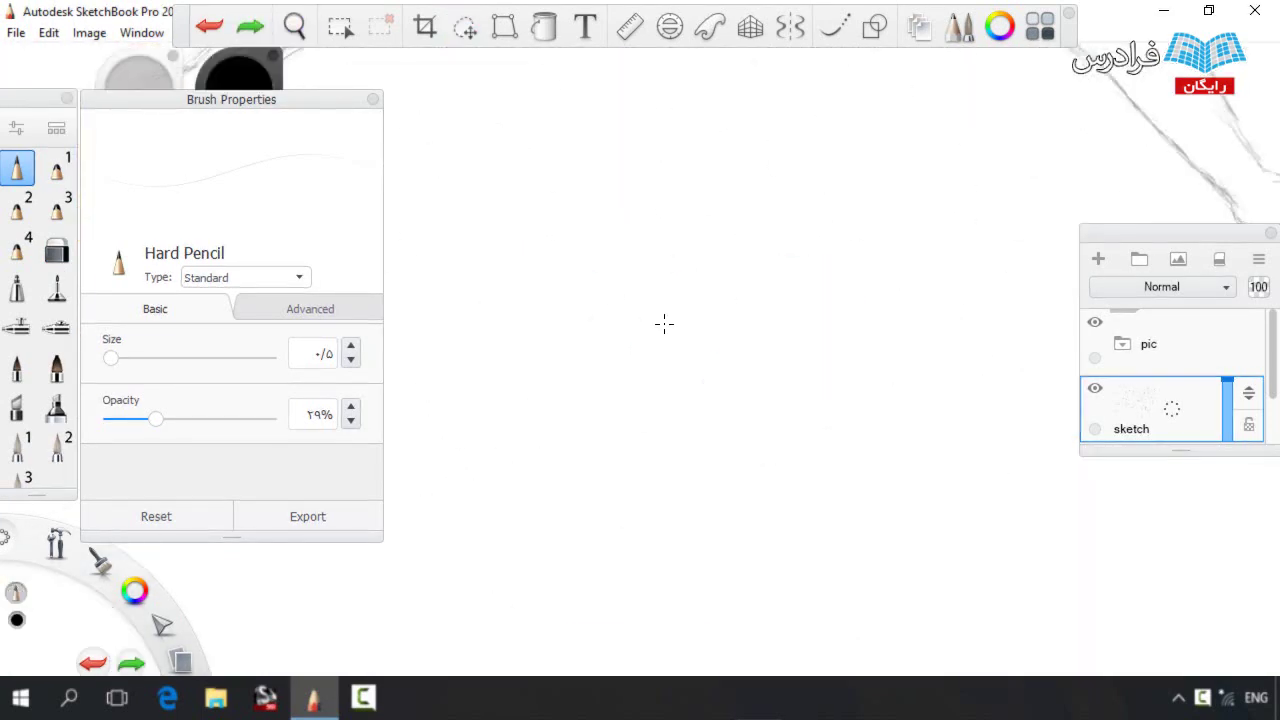
{"action": "left_click_drag", "start_coordinate": [722, 287], "coordinate": [684, 287]}
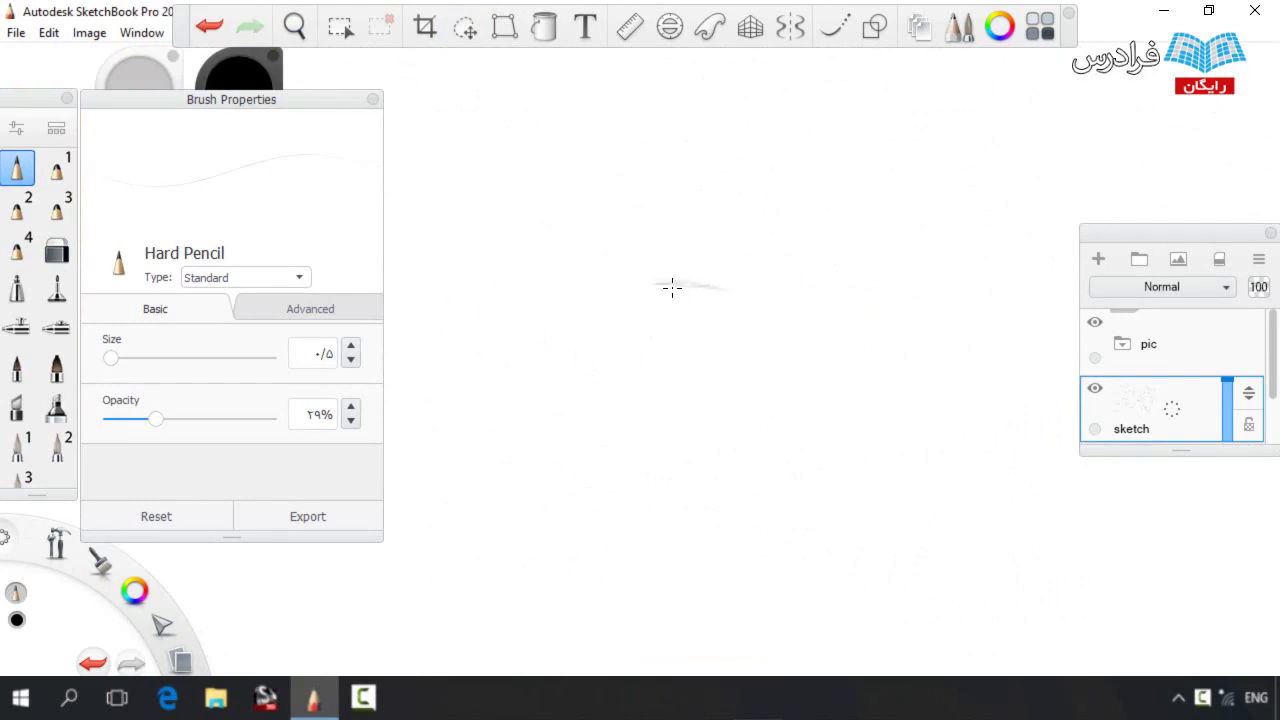
{"action": "left_click_drag", "start_coordinate": [620, 313], "coordinate": [598, 345]}
{"action": "left_click_drag", "start_coordinate": [730, 290], "coordinate": [768, 332]}
Sketch the sides of the new head and close it with a shallow curved line along the bottom
{"action": "key", "text": "space"}
{"action": "mouse_move", "coordinate": [618, 332]}
{"action": "left_mouse_down"}
{"action": "mouse_move", "coordinate": [625, 262]}
{"action": "mouse_move", "coordinate": [582, 320]}
{"action": "mouse_move", "coordinate": [572, 384]}
{"action": "mouse_move", "coordinate": [571, 363]}
{"action": "left_mouse_up"}
{"action": "key", "text": "ctrl+z"}
{"action": "mouse_move", "coordinate": [772, 278]}
{"action": "left_mouse_down"}
{"action": "mouse_move", "coordinate": [816, 334]}
{"action": "mouse_move", "coordinate": [806, 462]}
{"action": "left_mouse_up"}
{"action": "left_click_drag", "start_coordinate": [582, 460], "coordinate": [800, 458]}
Raise the lassoed upper part of the head to lengthen it, and redraw the side lines across the gaps
{"action": "left_click", "coordinate": [465, 26]}
{"action": "left_click_drag", "start_coordinate": [628, 406], "coordinate": [640, 405]}
{"action": "left_click_drag", "start_coordinate": [671, 270], "coordinate": [669, 241]}
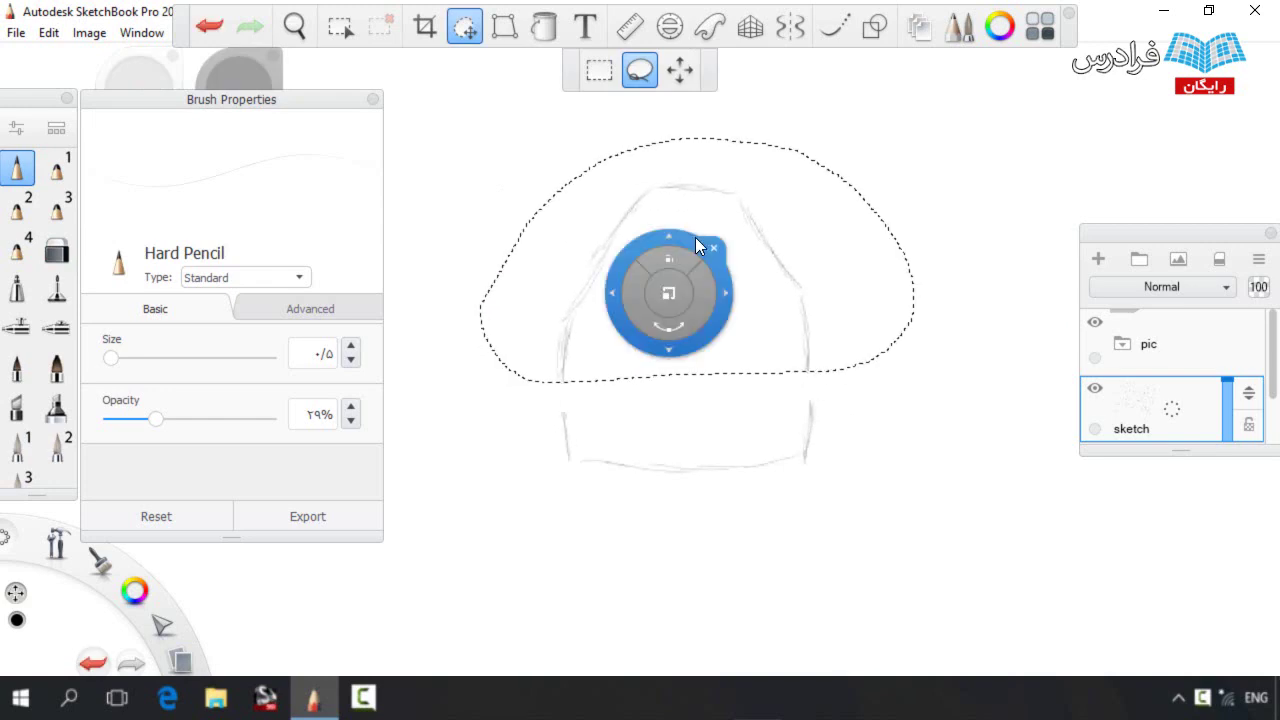
{"action": "key", "text": "Escape"}
{"action": "left_click_drag", "start_coordinate": [562, 370], "coordinate": [567, 427]}
{"action": "left_click_drag", "start_coordinate": [806, 366], "coordinate": [810, 412]}
{"action": "left_click_drag", "start_coordinate": [790, 300], "coordinate": [816, 393]}
Sketch the first ear with a curved, pointed tip beside the head's top, and close it down to the head's side
{"action": "mouse_move", "coordinate": [758, 285]}
{"action": "left_mouse_down"}
{"action": "mouse_move", "coordinate": [849, 217]}
{"action": "mouse_move", "coordinate": [811, 237]}
{"action": "mouse_move", "coordinate": [895, 234]}
{"action": "mouse_move", "coordinate": [925, 253]}
{"action": "mouse_move", "coordinate": [894, 308]}
{"action": "mouse_move", "coordinate": [856, 303]}
{"action": "mouse_move", "coordinate": [887, 323]}
{"action": "mouse_move", "coordinate": [844, 385]}
{"action": "mouse_move", "coordinate": [859, 331]}
{"action": "mouse_move", "coordinate": [897, 286]}
{"action": "mouse_move", "coordinate": [898, 206]}
{"action": "mouse_move", "coordinate": [854, 244]}
{"action": "mouse_move", "coordinate": [832, 230]}
{"action": "mouse_move", "coordinate": [909, 208]}
{"action": "mouse_move", "coordinate": [984, 231]}
{"action": "left_mouse_up"}
{"action": "key", "text": "e"}
{"action": "key", "text": "b"}
{"action": "mouse_move", "coordinate": [888, 210]}
{"action": "left_mouse_down"}
{"action": "mouse_move", "coordinate": [930, 236]}
{"action": "mouse_move", "coordinate": [908, 290]}
{"action": "left_mouse_up"}
{"action": "key", "text": "e"}
{"action": "key", "text": "b"}
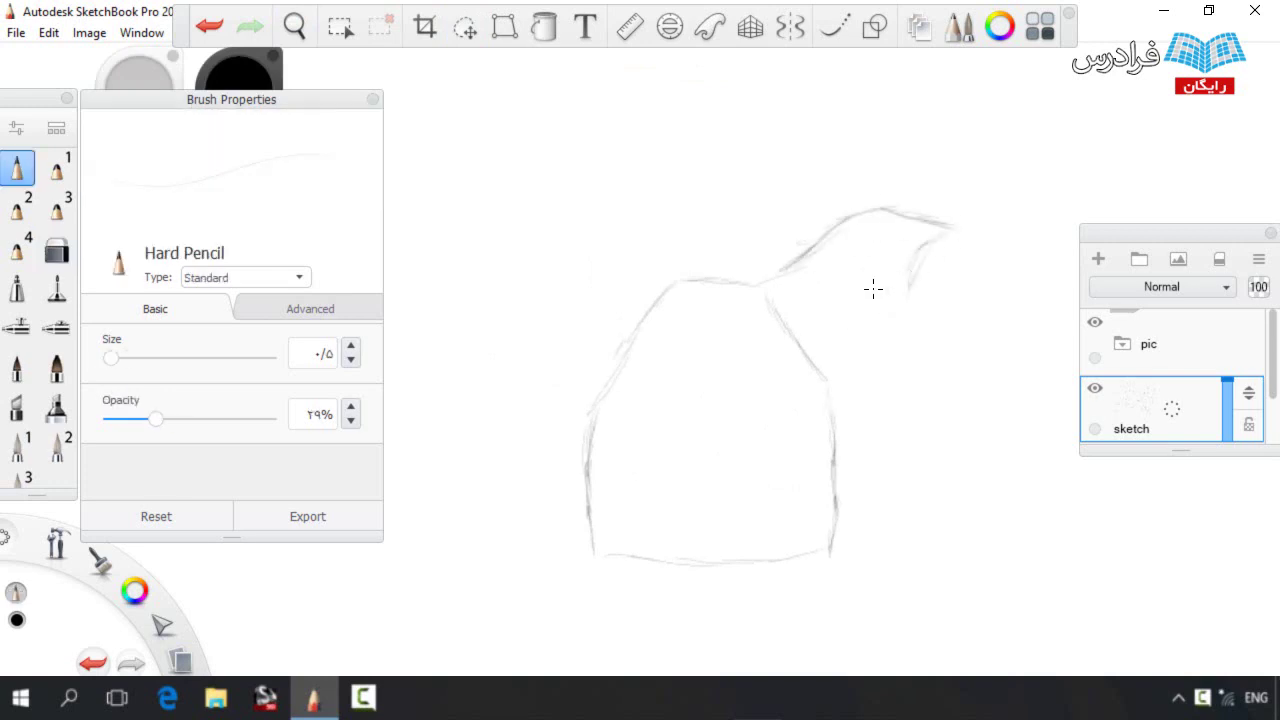
{"action": "left_click_drag", "start_coordinate": [862, 375], "coordinate": [873, 341]}
{"action": "mouse_move", "coordinate": [824, 377]}
{"action": "left_mouse_down"}
{"action": "mouse_move", "coordinate": [846, 508]}
{"action": "mouse_move", "coordinate": [849, 548]}
{"action": "left_mouse_up"}
Lasso the new ear and shift it closer to the head
{"action": "key", "text": "e"}
{"action": "key", "text": "e"}
{"action": "key", "text": "v"}
{"action": "mouse_move", "coordinate": [919, 328]}
{"action": "left_mouse_down"}
{"action": "mouse_move", "coordinate": [880, 297]}
{"action": "mouse_move", "coordinate": [926, 330]}
{"action": "left_mouse_up"}
{"action": "mouse_move", "coordinate": [899, 349]}
{"action": "left_mouse_down"}
{"action": "mouse_move", "coordinate": [879, 366]}
{"action": "mouse_move", "coordinate": [860, 342]}
{"action": "left_mouse_up"}
{"action": "key", "text": "ctrl+d"}
{"action": "key", "text": "b"}
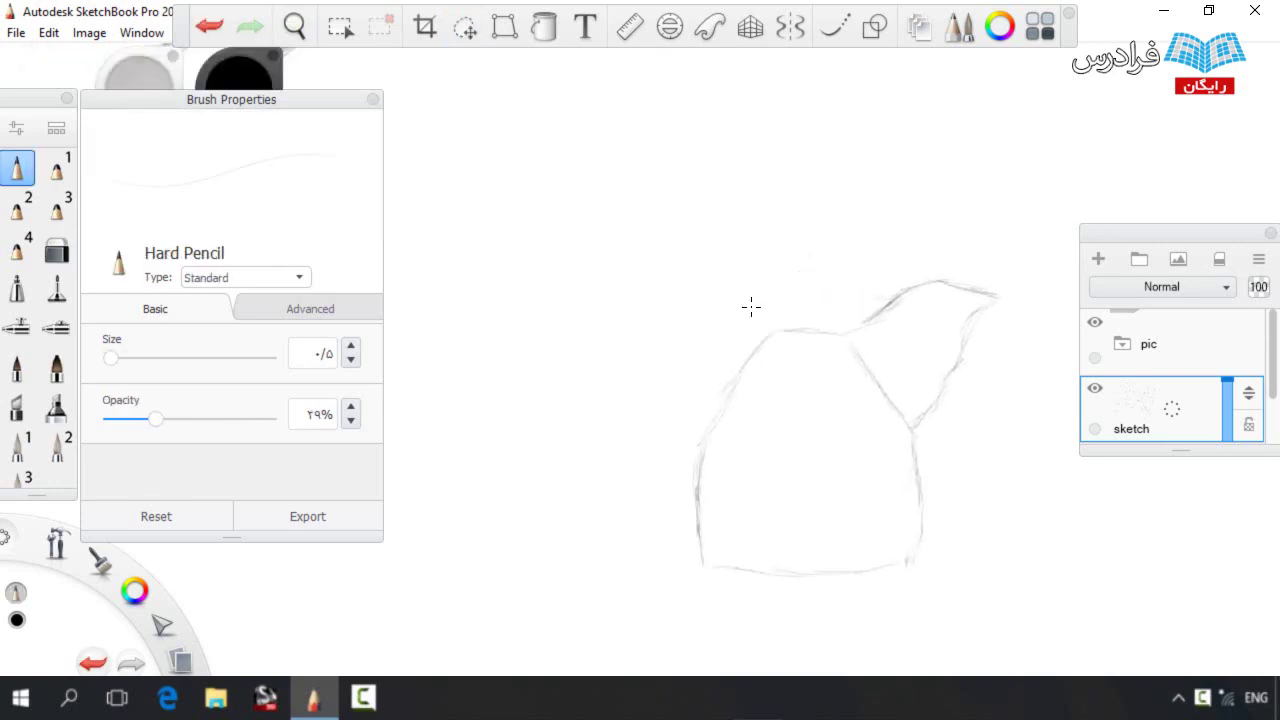
Sketch the second, upright pointed ear on the opposite side and clean up the head edge where it joins
{"action": "mouse_move", "coordinate": [705, 245]}
{"action": "left_mouse_down"}
{"action": "mouse_move", "coordinate": [688, 242]}
{"action": "mouse_move", "coordinate": [674, 324]}
{"action": "mouse_move", "coordinate": [706, 445]}
{"action": "left_mouse_up"}
{"action": "key", "text": "space"}
{"action": "left_click_drag", "start_coordinate": [675, 332], "coordinate": [616, 213]}
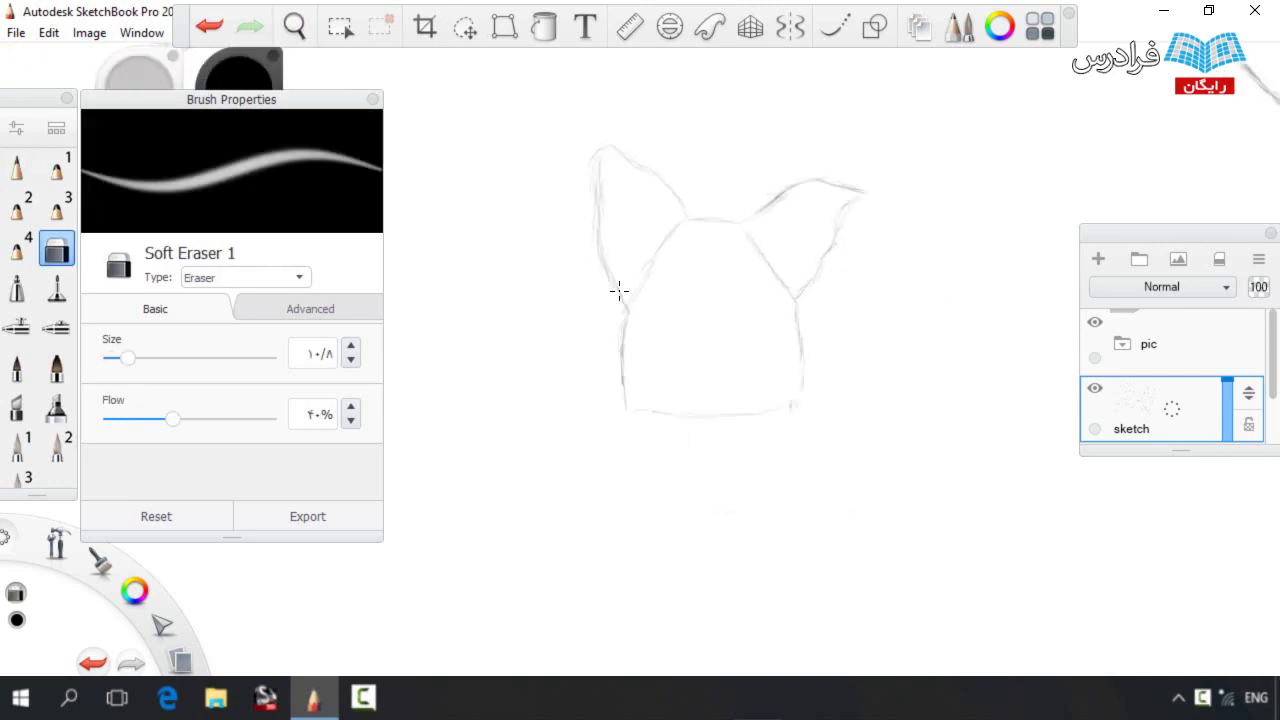
{"action": "mouse_move", "coordinate": [623, 291]}
{"action": "left_mouse_down"}
{"action": "mouse_move", "coordinate": [597, 157]}
{"action": "mouse_move", "coordinate": [682, 222]}
{"action": "left_mouse_up"}
Lower the lassoed bottom part of the head to lengthen it, and redraw both side lines
{"action": "key", "text": "l"}
{"action": "mouse_move", "coordinate": [586, 434]}
{"action": "left_mouse_down"}
{"action": "mouse_move", "coordinate": [763, 477]}
{"action": "mouse_move", "coordinate": [588, 440]}
{"action": "left_mouse_up"}
{"action": "key", "text": "v"}
{"action": "left_click_drag", "start_coordinate": [557, 397], "coordinate": [557, 417]}
{"action": "key", "text": "ctrl+d"}
{"action": "left_click_drag", "start_coordinate": [616, 366], "coordinate": [625, 410]}
{"action": "left_click_drag", "start_coordinate": [805, 408], "coordinate": [802, 346]}
Lasso the whole head with its ears and reposition it on the sheet
{"action": "key", "text": "space"}
{"action": "left_click_drag", "start_coordinate": [612, 317], "coordinate": [591, 280]}
{"action": "key", "text": "v"}
{"action": "mouse_move", "coordinate": [486, 158]}
{"action": "left_mouse_down"}
{"action": "mouse_move", "coordinate": [552, 443]}
{"action": "mouse_move", "coordinate": [507, 428]}
{"action": "left_mouse_up"}
{"action": "key", "text": "space"}
{"action": "mouse_move", "coordinate": [626, 313]}
{"action": "left_mouse_down"}
{"action": "mouse_move", "coordinate": [606, 305]}
{"action": "mouse_move", "coordinate": [606, 266]}
{"action": "mouse_move", "coordinate": [681, 298]}
{"action": "left_mouse_up"}
{"action": "left_click", "coordinate": [602, 184]}
{"action": "key", "text": "space"}
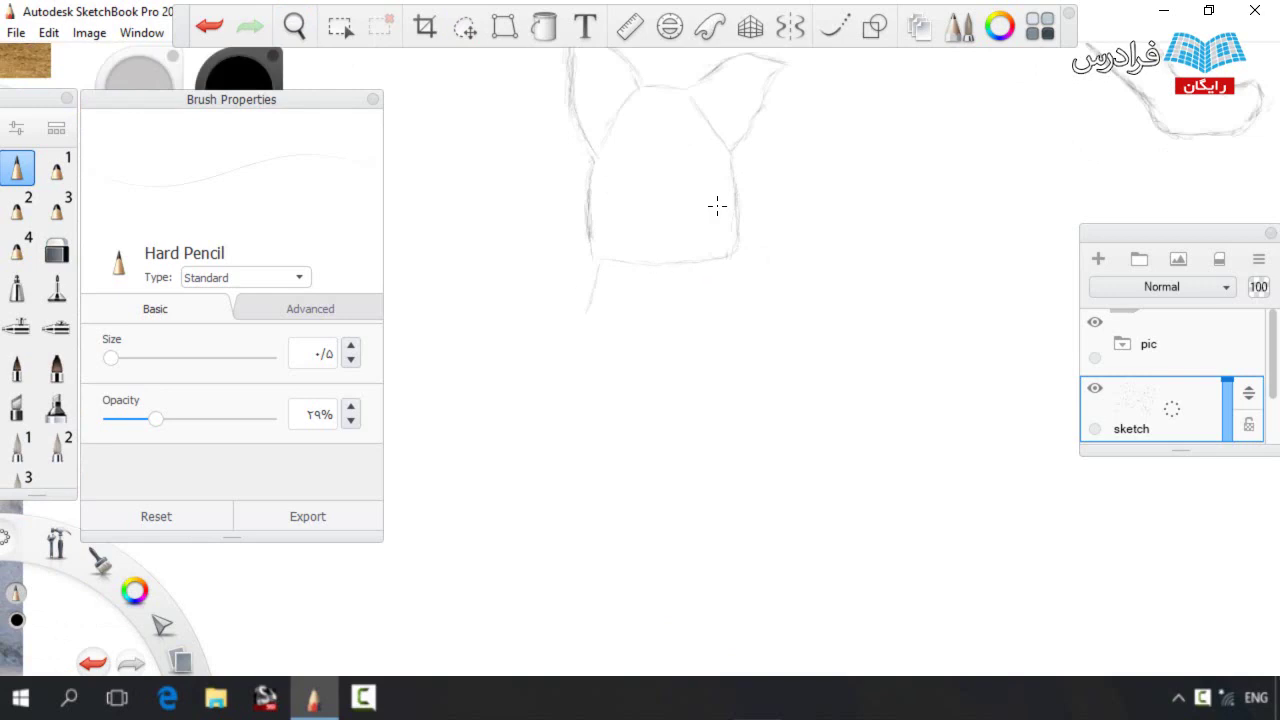
Sketch the neck and the two outward-curving sides of the torso beneath the head
{"action": "left_click_drag", "start_coordinate": [575, 320], "coordinate": [557, 388]}
{"action": "key", "text": "space"}
{"action": "left_click_drag", "start_coordinate": [671, 294], "coordinate": [650, 288]}
{"action": "left_click_drag", "start_coordinate": [716, 290], "coordinate": [726, 334]}
{"action": "left_click_drag", "start_coordinate": [566, 346], "coordinate": [549, 402]}
{"action": "left_click_drag", "start_coordinate": [565, 468], "coordinate": [553, 390]}
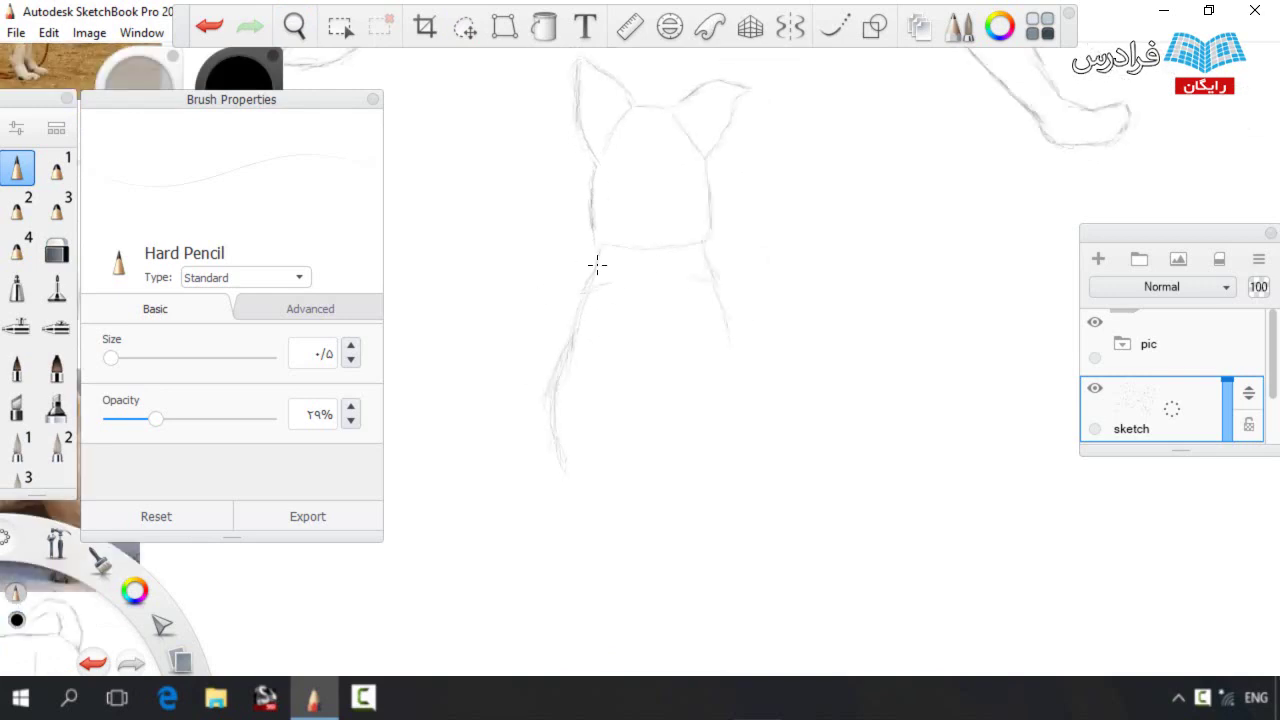
{"action": "mouse_move", "coordinate": [735, 315]}
{"action": "left_mouse_down"}
{"action": "mouse_move", "coordinate": [746, 420]}
{"action": "mouse_move", "coordinate": [732, 464]}
{"action": "left_mouse_up"}
Redraw the shoulder line below the neck and adjust the position of the lassoed torso outline
{"action": "key", "text": "space"}
{"action": "left_click", "coordinate": [57, 250]}
{"action": "left_click", "coordinate": [17, 168]}
{"action": "mouse_move", "coordinate": [592, 314]}
{"action": "left_mouse_down"}
{"action": "mouse_move", "coordinate": [604, 302]}
{"action": "mouse_move", "coordinate": [583, 70]}
{"action": "mouse_move", "coordinate": [640, 297]}
{"action": "left_mouse_up"}
{"action": "left_click", "coordinate": [465, 26]}
{"action": "mouse_move", "coordinate": [826, 279]}
{"action": "left_mouse_down"}
{"action": "mouse_move", "coordinate": [849, 246]}
{"action": "mouse_move", "coordinate": [843, 207]}
{"action": "left_mouse_up"}
{"action": "key", "text": "Escape"}
{"action": "key", "text": "Escape"}
Narrow the torso sides to a waist and sketch the flaring outer contours of both haunches down to the ground
{"action": "key", "text": "space"}
{"action": "mouse_move", "coordinate": [770, 335]}
{"action": "left_mouse_down"}
{"action": "mouse_move", "coordinate": [746, 317]}
{"action": "mouse_move", "coordinate": [755, 292]}
{"action": "left_mouse_up"}
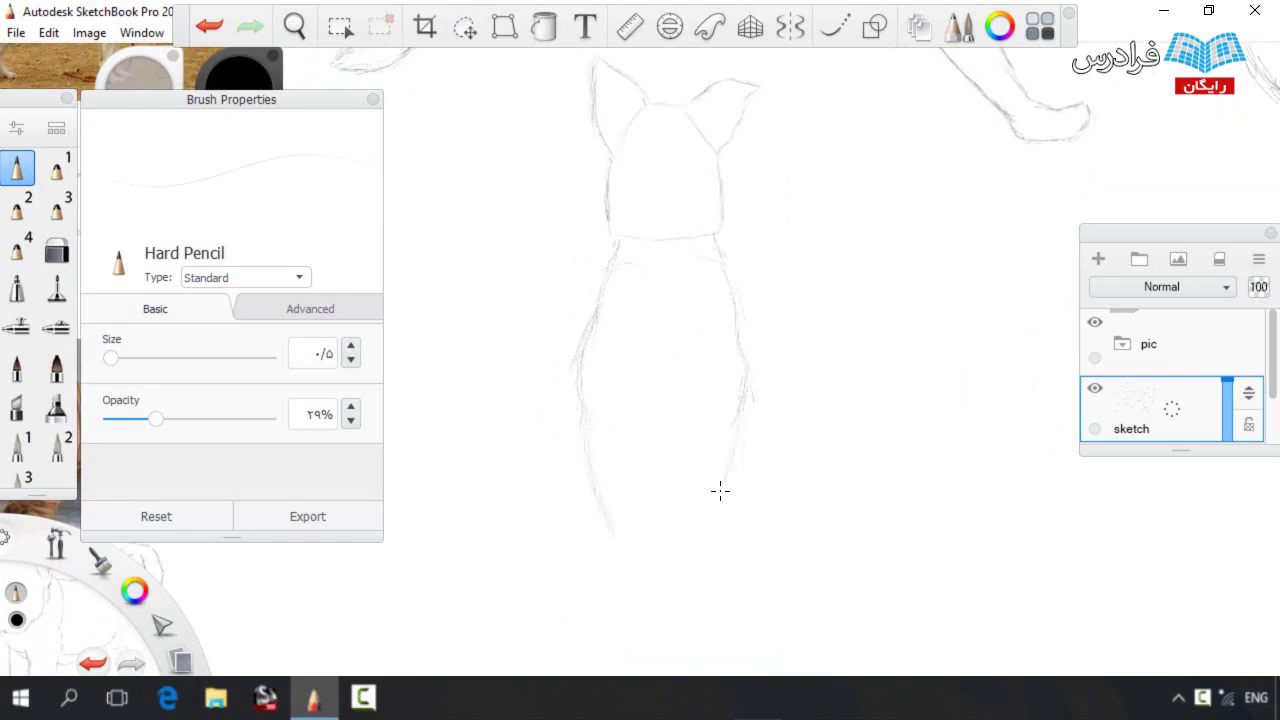
{"action": "scroll", "coordinate": [700, 380], "scroll_direction": "down", "scroll_amount": 2}
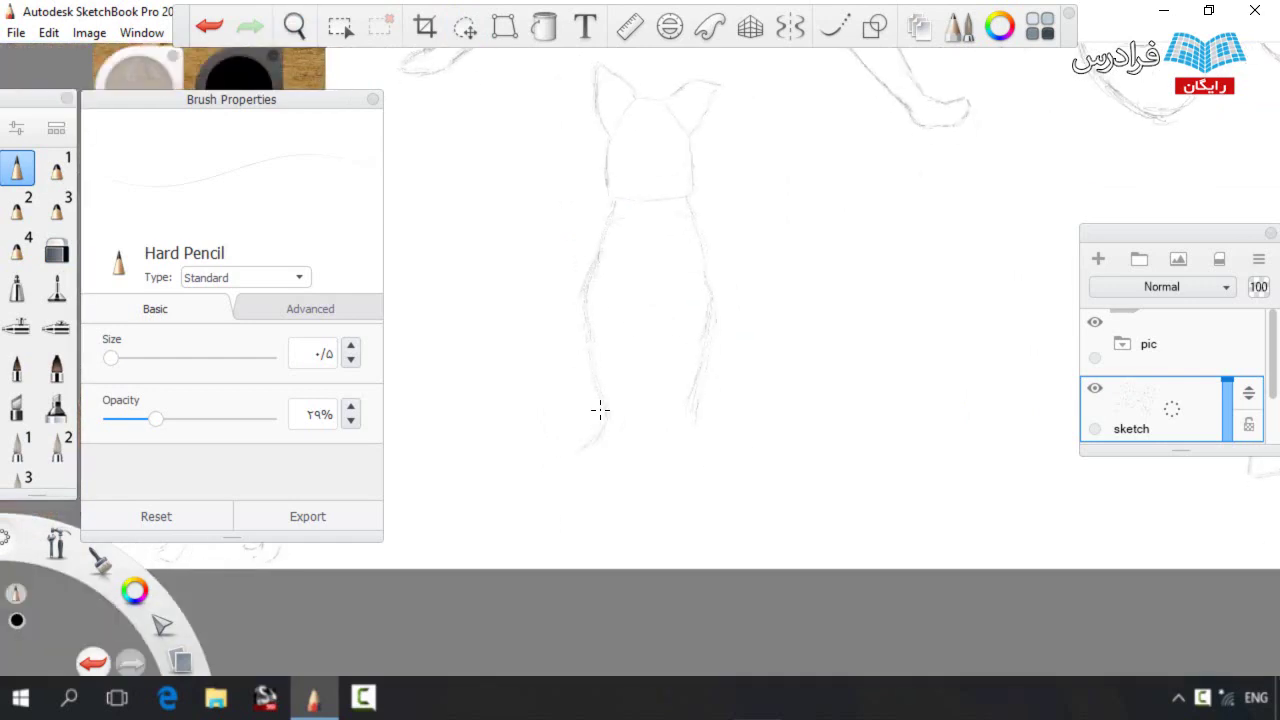
{"action": "left_click_drag", "start_coordinate": [578, 466], "coordinate": [562, 530]}
{"action": "left_click_drag", "start_coordinate": [700, 413], "coordinate": [695, 438]}
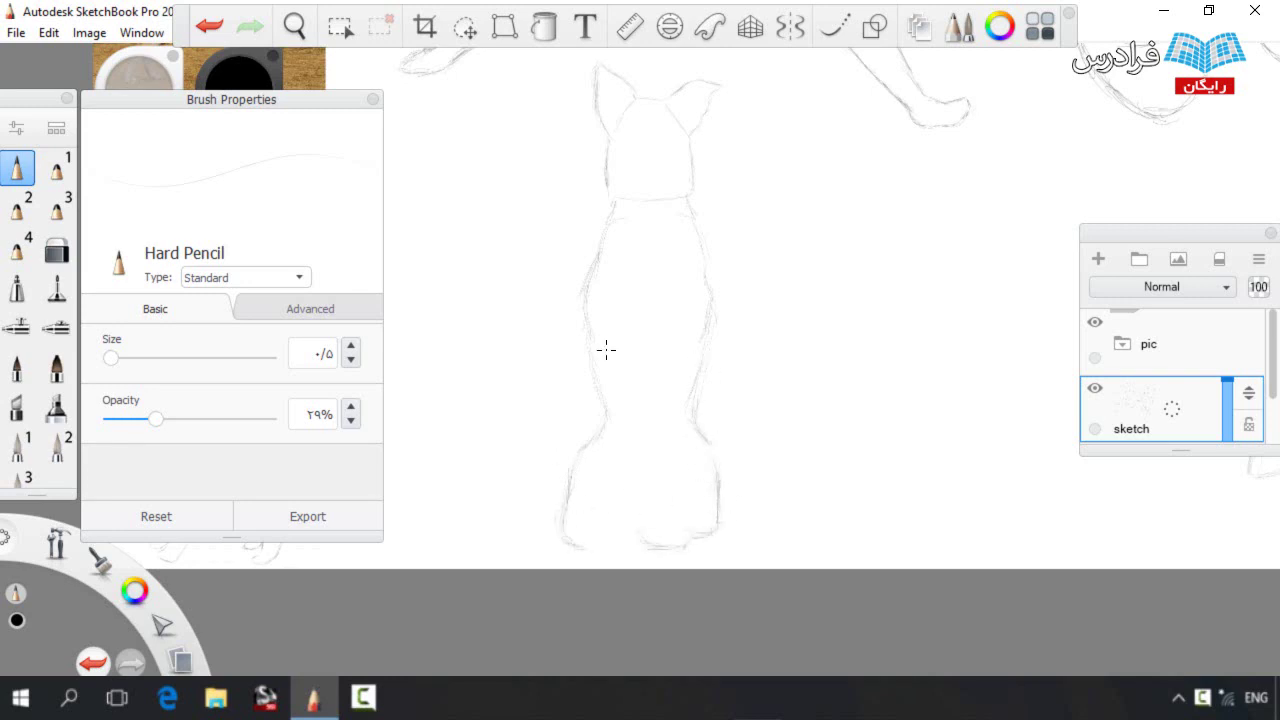
Lasso the whole dog and move it up, away from the sheet's lower edge
{"action": "left_click", "coordinate": [465, 27]}
{"action": "scroll", "coordinate": [570, 105], "scroll_direction": "down", "scroll_amount": 2}
{"action": "left_click_drag", "start_coordinate": [568, 152], "coordinate": [515, 522]}
{"action": "left_click_drag", "start_coordinate": [667, 345], "coordinate": [659, 292]}
{"action": "left_click", "coordinate": [662, 252]}
{"action": "key", "text": "space"}
{"action": "left_click_drag", "start_coordinate": [651, 482], "coordinate": [651, 411]}
{"action": "left_click_drag", "start_coordinate": [638, 361], "coordinate": [560, 350]}
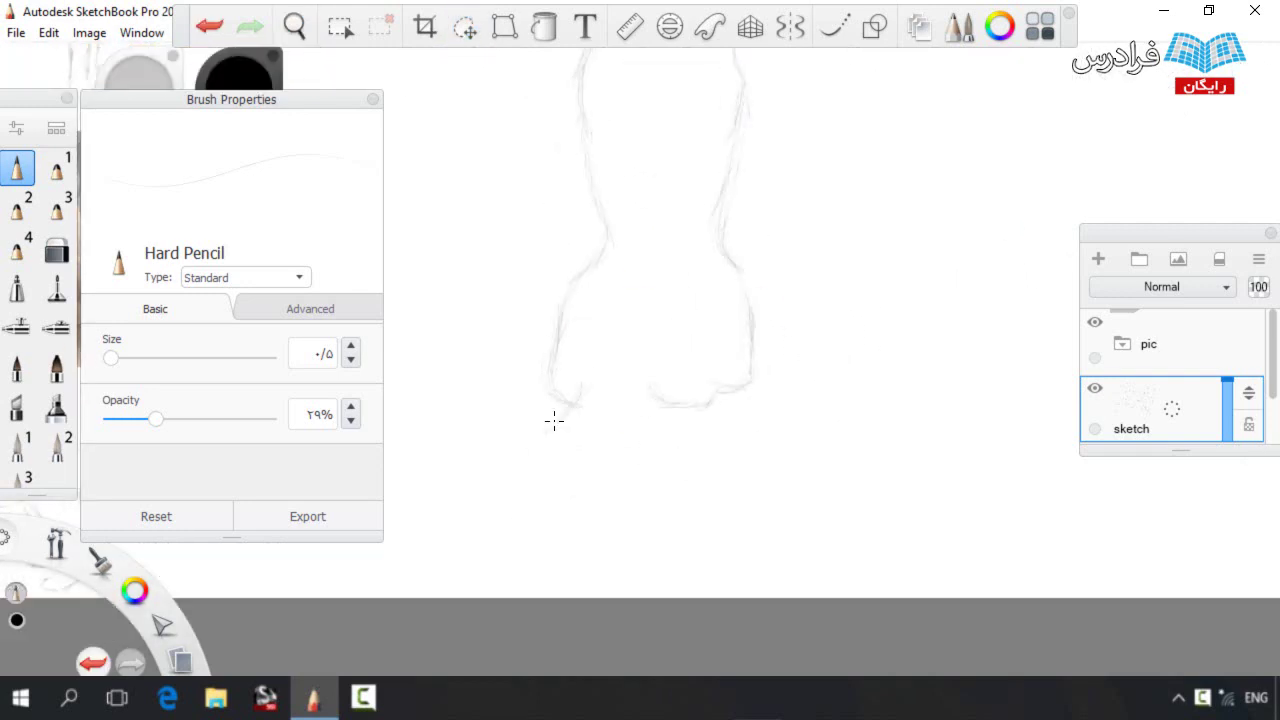
Sketch the two hind legs with their feet between the haunches and round off the tops of both thighs
{"action": "mouse_move", "coordinate": [546, 440]}
{"action": "left_mouse_down"}
{"action": "mouse_move", "coordinate": [635, 385]}
{"action": "mouse_move", "coordinate": [702, 403]}
{"action": "left_mouse_up"}
{"action": "key", "text": "e"}
{"action": "key", "text": "e"}
{"action": "mouse_move", "coordinate": [663, 302]}
{"action": "left_mouse_down"}
{"action": "mouse_move", "coordinate": [665, 390]}
{"action": "mouse_move", "coordinate": [710, 422]}
{"action": "left_mouse_up"}
{"action": "key", "text": "e"}
{"action": "left_click_drag", "start_coordinate": [717, 390], "coordinate": [735, 387]}
{"action": "key", "text": "e"}
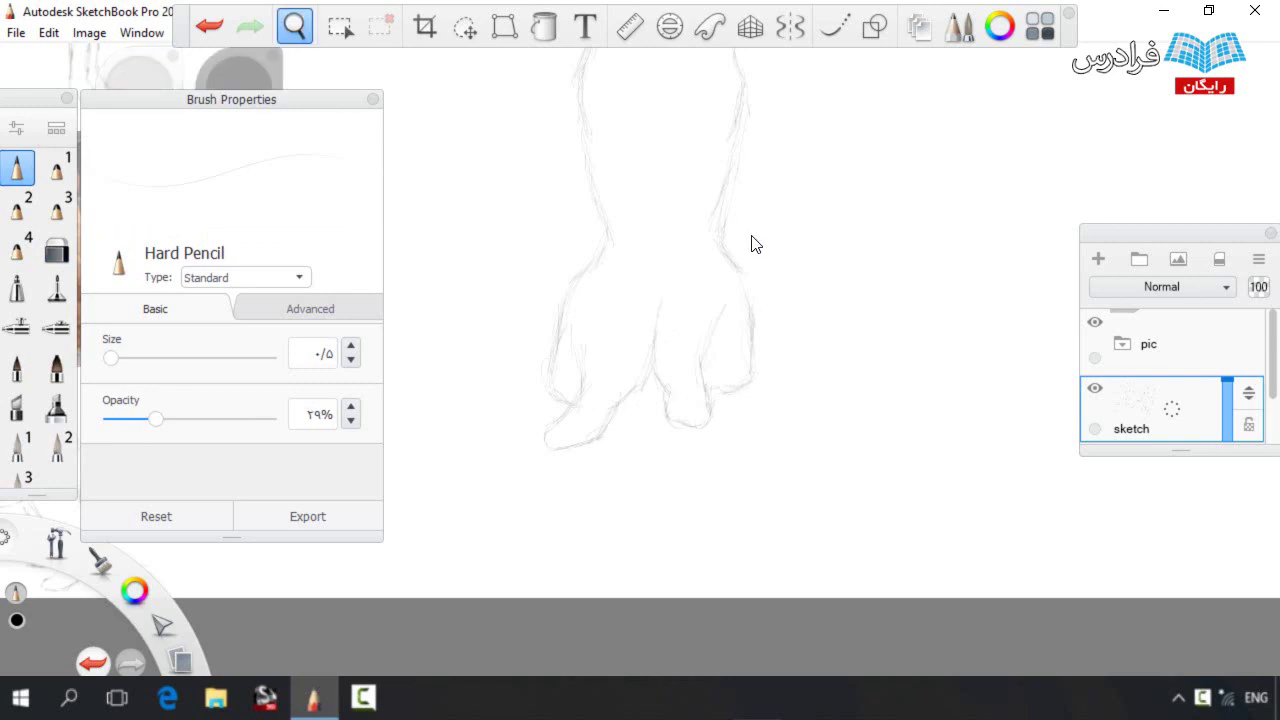
{"action": "left_click_drag", "start_coordinate": [702, 288], "coordinate": [700, 392]}
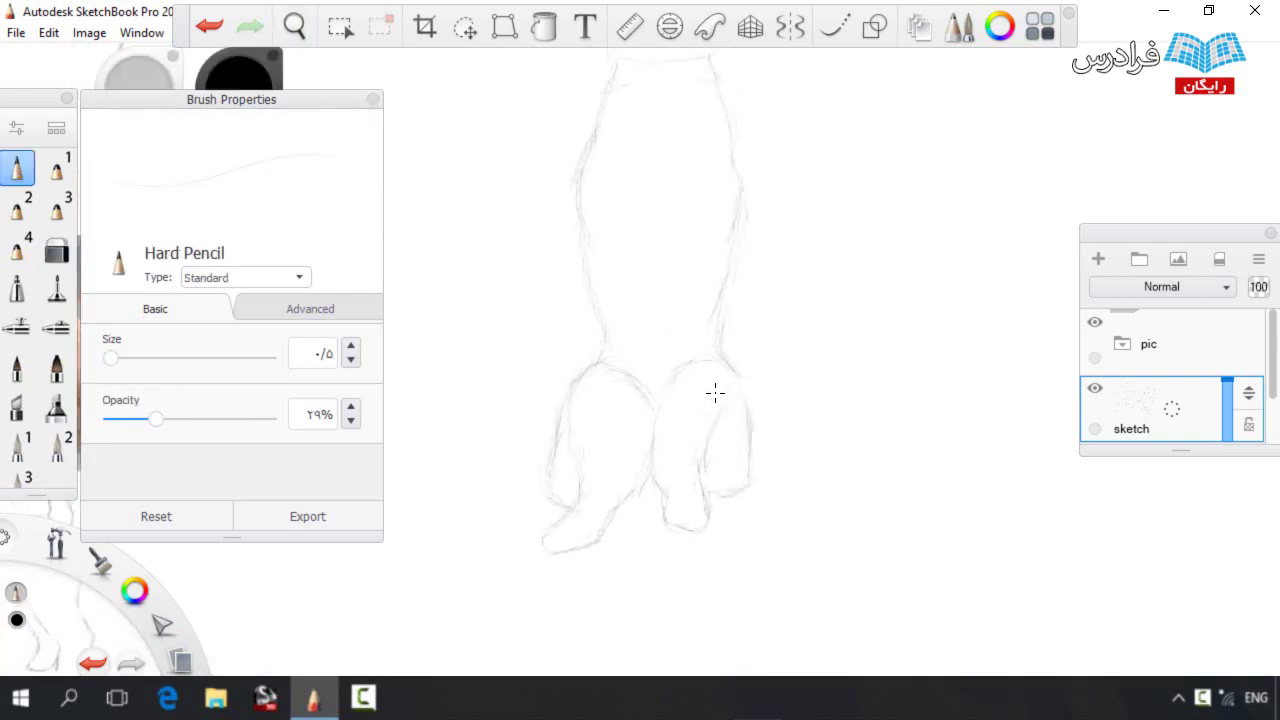
Adjust the lassoed upper body above the haunches and sketch the edges of the first raised front leg across the chest
{"action": "scroll", "coordinate": [767, 444], "scroll_direction": "up", "scroll_amount": 2}
{"action": "left_click", "coordinate": [464, 26]}
{"action": "mouse_move", "coordinate": [603, 230]}
{"action": "left_mouse_down"}
{"action": "mouse_move", "coordinate": [803, 329]}
{"action": "mouse_move", "coordinate": [597, 491]}
{"action": "mouse_move", "coordinate": [600, 232]}
{"action": "left_mouse_up"}
{"action": "left_click_drag", "start_coordinate": [862, 290], "coordinate": [869, 297]}
{"action": "key", "text": "space"}
{"action": "left_click_drag", "start_coordinate": [805, 257], "coordinate": [816, 247]}
{"action": "key", "text": "Escape"}
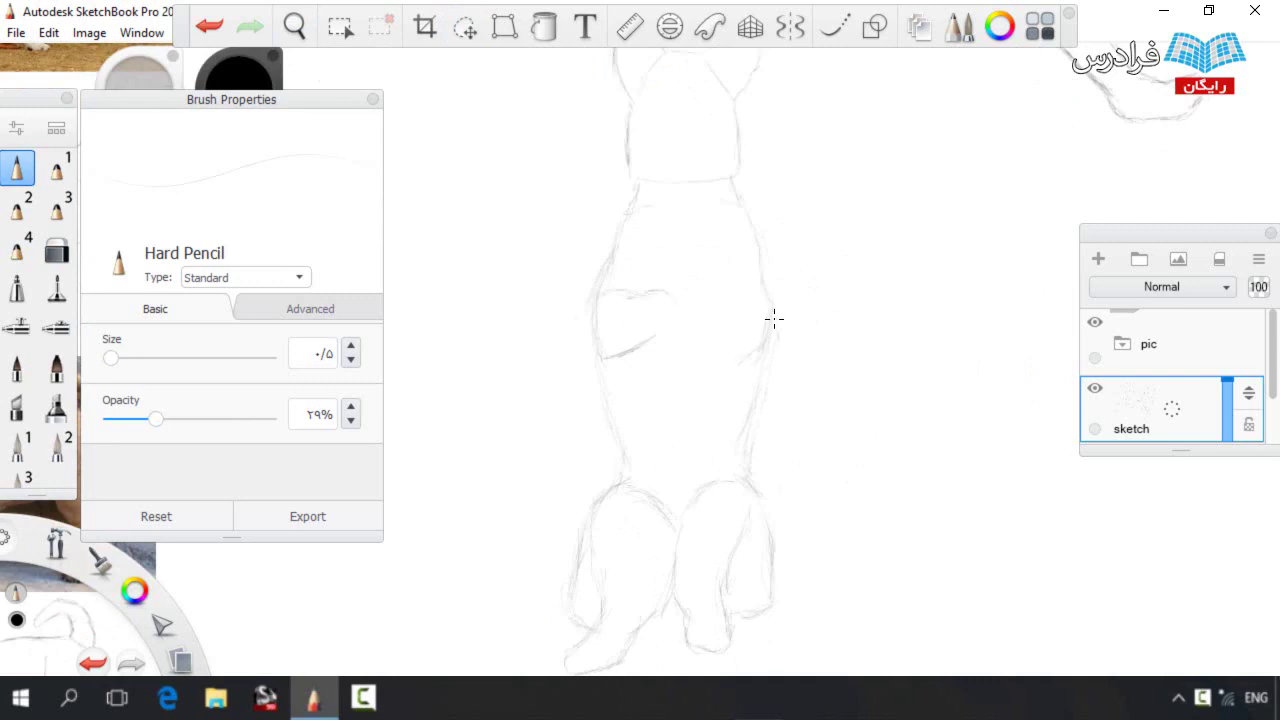
Sketch the second raised front leg as a bent, arched shape with its paw folded over the chest
{"action": "left_click_drag", "start_coordinate": [712, 322], "coordinate": [747, 358]}
{"action": "mouse_move", "coordinate": [722, 250]}
{"action": "left_mouse_down"}
{"action": "mouse_move", "coordinate": [657, 269]}
{"action": "mouse_move", "coordinate": [665, 286]}
{"action": "mouse_move", "coordinate": [738, 280]}
{"action": "left_mouse_up"}
{"action": "key", "text": "e"}
{"action": "key", "text": "e"}
{"action": "left_click_drag", "start_coordinate": [708, 336], "coordinate": [716, 357]}
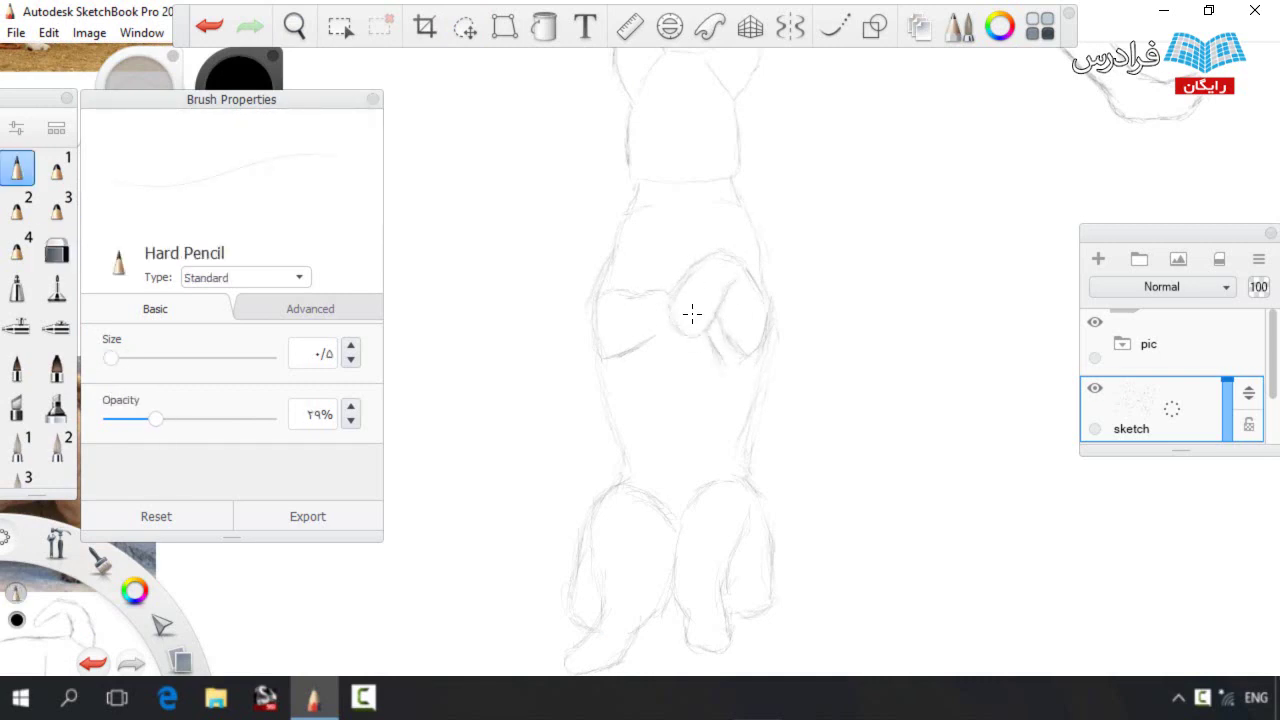
Close the hanging paw and the first front leg with lower edges, and restate the side lines of the torso
{"action": "left_click_drag", "start_coordinate": [670, 392], "coordinate": [705, 383]}
{"action": "key", "text": "e"}
{"action": "key", "text": "e"}
{"action": "left_click_drag", "start_coordinate": [617, 366], "coordinate": [592, 318]}
{"action": "key", "text": "e"}
{"action": "key", "text": "e"}
{"action": "left_click_drag", "start_coordinate": [615, 212], "coordinate": [604, 262]}
{"action": "mouse_move", "coordinate": [752, 225]}
{"action": "left_mouse_down"}
{"action": "mouse_move", "coordinate": [761, 286]}
{"action": "mouse_move", "coordinate": [757, 251]}
{"action": "left_mouse_up"}
{"action": "left_click_drag", "start_coordinate": [605, 356], "coordinate": [621, 446]}
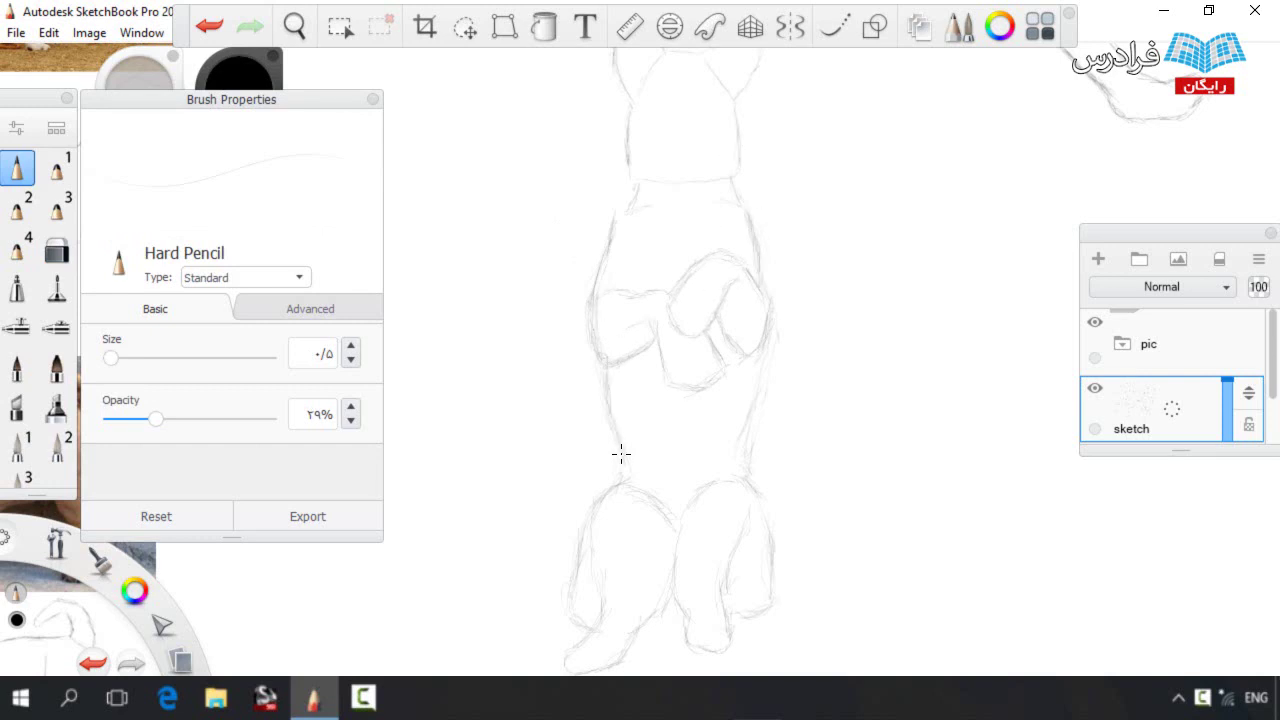
Sketch the upper front leg curves below the neck, then lasso the head and shoulders and shift them slightly
{"action": "left_click_drag", "start_coordinate": [682, 270], "coordinate": [682, 398]}
{"action": "key", "text": "v"}
{"action": "mouse_move", "coordinate": [577, 150]}
{"action": "left_mouse_down"}
{"action": "mouse_move", "coordinate": [674, 351]}
{"action": "mouse_move", "coordinate": [505, 294]}
{"action": "left_mouse_up"}
{"action": "left_click_drag", "start_coordinate": [928, 236], "coordinate": [968, 239]}
{"action": "left_click_drag", "start_coordinate": [530, 360], "coordinate": [728, 400]}
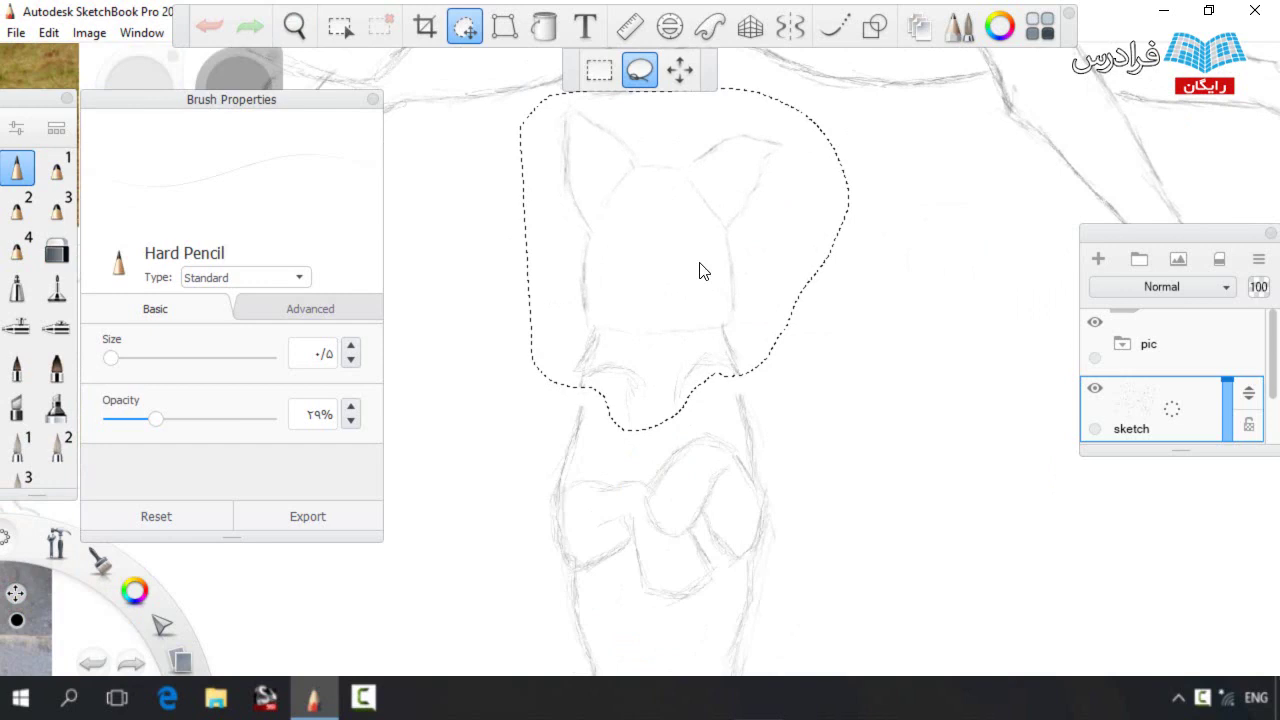
{"action": "left_click_drag", "start_coordinate": [700, 271], "coordinate": [688, 284]}
{"action": "key", "text": "Escape"}
Redraw the shoulder lines across the gaps and restate the head's lower edge and the outlines of both ears
{"action": "left_click_drag", "start_coordinate": [583, 374], "coordinate": [576, 428]}
{"action": "left_click_drag", "start_coordinate": [737, 390], "coordinate": [743, 408]}
{"action": "mouse_move", "coordinate": [592, 336]}
{"action": "left_mouse_down"}
{"action": "mouse_move", "coordinate": [578, 230]}
{"action": "mouse_move", "coordinate": [700, 334]}
{"action": "left_mouse_up"}
{"action": "left_click_drag", "start_coordinate": [692, 162], "coordinate": [758, 174]}
{"action": "mouse_move", "coordinate": [617, 193]}
{"action": "left_mouse_down"}
{"action": "mouse_move", "coordinate": [589, 231]}
{"action": "mouse_move", "coordinate": [565, 142]}
{"action": "left_mouse_up"}
{"action": "left_click_drag", "start_coordinate": [576, 113], "coordinate": [606, 134]}
{"action": "key", "text": "space"}
{"action": "mouse_move", "coordinate": [640, 180]}
{"action": "left_mouse_down"}
{"action": "mouse_move", "coordinate": [551, 343]}
{"action": "mouse_move", "coordinate": [601, 284]}
{"action": "left_mouse_up"}
{"action": "scroll", "coordinate": [599, 326], "scroll_direction": "down", "scroll_amount": 2}
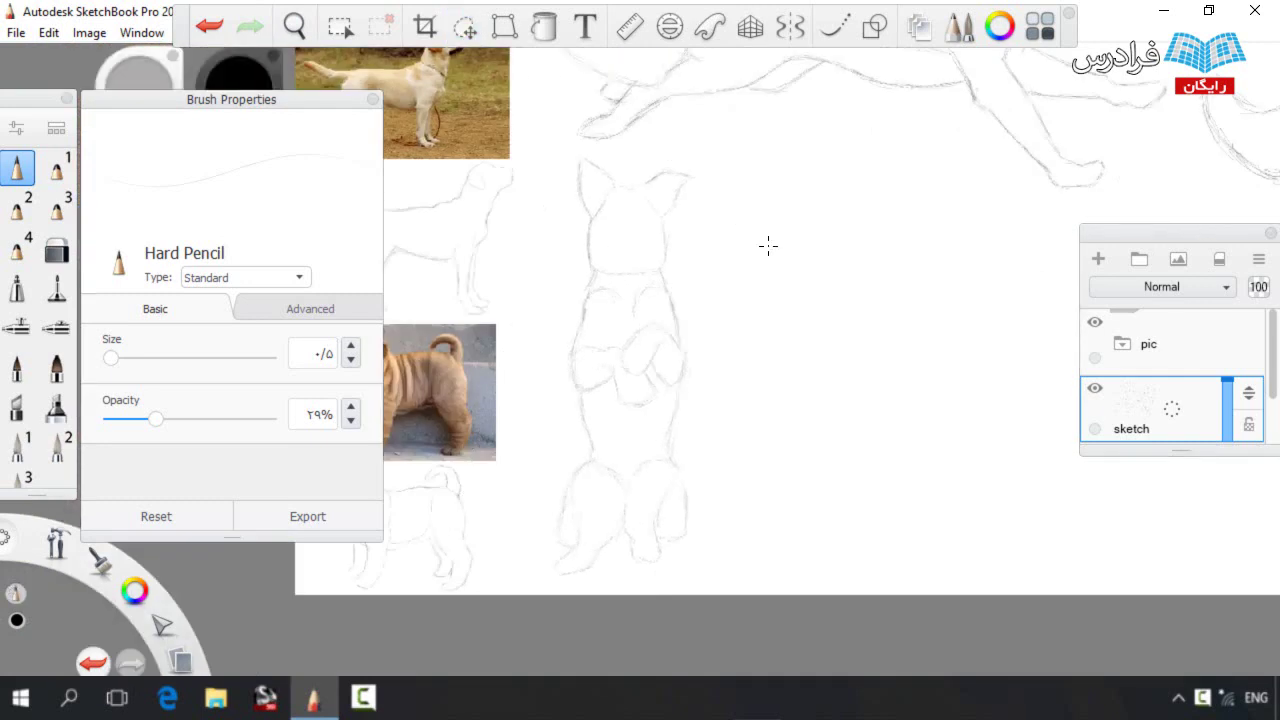
Lasso the standing dog and adjust its placement on the sheet
{"action": "key", "text": "m"}
{"action": "mouse_move", "coordinate": [554, 166]}
{"action": "left_mouse_down"}
{"action": "mouse_move", "coordinate": [523, 560]}
{"action": "mouse_move", "coordinate": [552, 162]}
{"action": "left_mouse_up"}
{"action": "left_click_drag", "start_coordinate": [819, 326], "coordinate": [803, 337]}
{"action": "left_click", "coordinate": [846, 293]}
{"action": "key", "text": "space"}
{"action": "left_click_drag", "start_coordinate": [742, 391], "coordinate": [766, 303]}
{"action": "mouse_move", "coordinate": [592, 488]}
{"action": "left_mouse_down"}
{"action": "mouse_move", "coordinate": [592, 418]}
{"action": "mouse_move", "coordinate": [615, 491]}
{"action": "left_mouse_up"}
{"action": "mouse_move", "coordinate": [655, 417]}
{"action": "left_mouse_down"}
{"action": "mouse_move", "coordinate": [659, 427]}
{"action": "mouse_move", "coordinate": [680, 337]}
{"action": "left_mouse_up"}
{"action": "left_click", "coordinate": [682, 429]}
Restate the outer contours of the dog's torso and legs with further light pencil strokes
{"action": "key", "text": "space"}
{"action": "key", "text": "b"}
{"action": "left_click_drag", "start_coordinate": [586, 368], "coordinate": [577, 423]}
{"action": "left_click_drag", "start_coordinate": [690, 365], "coordinate": [688, 405]}
{"action": "left_click_drag", "start_coordinate": [762, 350], "coordinate": [744, 405]}
{"action": "left_click_drag", "start_coordinate": [786, 325], "coordinate": [794, 398]}
{"action": "left_click_drag", "start_coordinate": [579, 388], "coordinate": [590, 460]}
{"action": "left_click_drag", "start_coordinate": [618, 308], "coordinate": [579, 376]}
{"action": "left_click_drag", "start_coordinate": [603, 428], "coordinate": [611, 460]}
Lasso the dog's head and ears and adjust them slightly above the shoulders
{"action": "key", "text": "space"}
{"action": "left_click_drag", "start_coordinate": [722, 256], "coordinate": [650, 338]}
{"action": "left_click", "coordinate": [465, 26]}
{"action": "mouse_move", "coordinate": [541, 138]}
{"action": "left_mouse_down"}
{"action": "mouse_move", "coordinate": [714, 189]}
{"action": "mouse_move", "coordinate": [540, 192]}
{"action": "left_mouse_up"}
{"action": "left_click_drag", "start_coordinate": [832, 266], "coordinate": [849, 262]}
{"action": "key", "text": "space"}
{"action": "mouse_move", "coordinate": [680, 244]}
{"action": "left_mouse_down"}
{"action": "mouse_move", "coordinate": [697, 290]}
{"action": "mouse_move", "coordinate": [658, 294]}
{"action": "left_mouse_up"}
{"action": "left_click", "coordinate": [756, 228]}
{"action": "scroll", "coordinate": [665, 235], "scroll_direction": "up", "scroll_amount": 3}
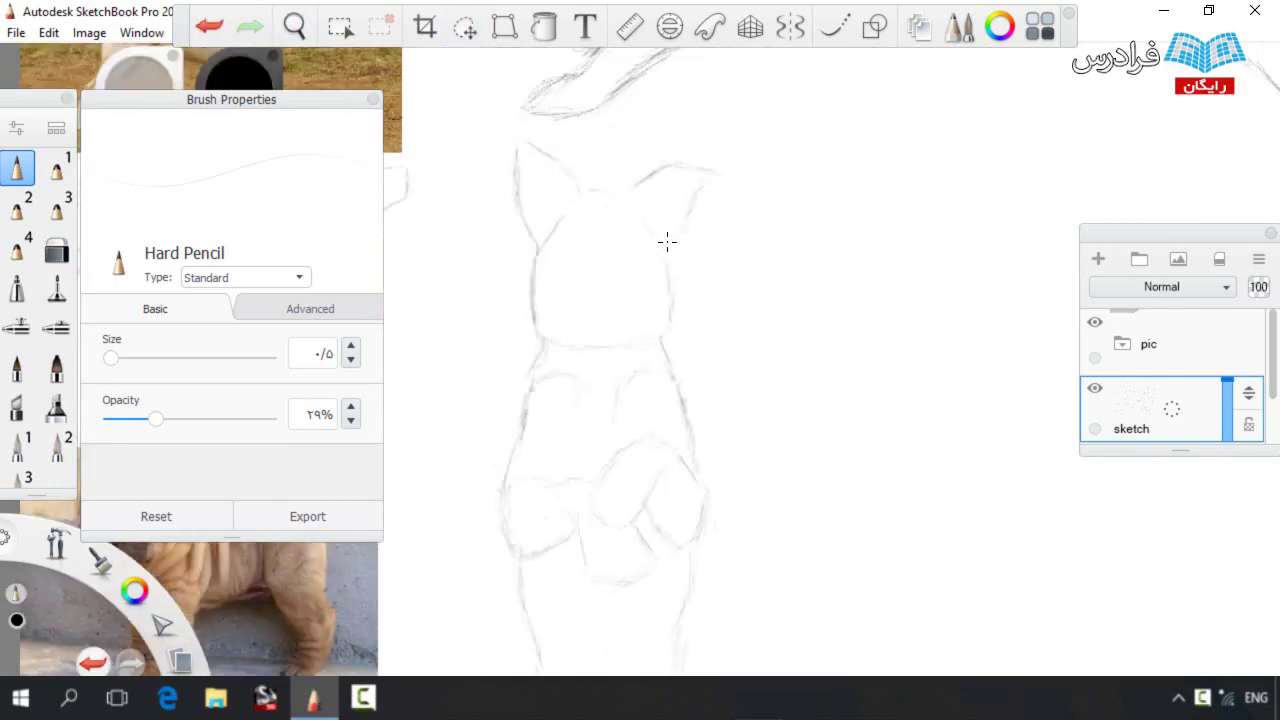
Restate the crown, side edge and shoulder line of the standing dog with light pencil strokes
{"action": "left_click_drag", "start_coordinate": [625, 193], "coordinate": [662, 244]}
{"action": "left_click_drag", "start_coordinate": [587, 191], "coordinate": [619, 192]}
{"action": "mouse_move", "coordinate": [666, 250]}
{"action": "left_mouse_down"}
{"action": "mouse_move", "coordinate": [667, 336]}
{"action": "mouse_move", "coordinate": [617, 386]}
{"action": "mouse_move", "coordinate": [680, 360]}
{"action": "left_mouse_up"}
{"action": "key", "text": "space"}
{"action": "left_click_drag", "start_coordinate": [491, 335], "coordinate": [670, 329]}
{"action": "key", "text": "ctrl+z"}
{"action": "mouse_move", "coordinate": [606, 357]}
{"action": "left_mouse_down"}
{"action": "mouse_move", "coordinate": [714, 344]}
{"action": "mouse_move", "coordinate": [755, 429]}
{"action": "mouse_move", "coordinate": [1011, 286]}
{"action": "mouse_move", "coordinate": [838, 332]}
{"action": "left_mouse_up"}
{"action": "key", "text": "ctrl+z"}
{"action": "key", "text": "space"}
Sketch the forehead and both pointed ears of a new sitting dog
{"action": "mouse_move", "coordinate": [641, 366]}
{"action": "left_mouse_down"}
{"action": "mouse_move", "coordinate": [580, 354]}
{"action": "mouse_move", "coordinate": [709, 344]}
{"action": "left_mouse_up"}
{"action": "mouse_move", "coordinate": [757, 280]}
{"action": "left_mouse_down"}
{"action": "mouse_move", "coordinate": [720, 277]}
{"action": "mouse_move", "coordinate": [623, 317]}
{"action": "mouse_move", "coordinate": [640, 337]}
{"action": "left_mouse_up"}
{"action": "left_click_drag", "start_coordinate": [769, 281], "coordinate": [826, 358]}
{"action": "key", "text": "space"}
{"action": "mouse_move", "coordinate": [609, 363]}
{"action": "left_mouse_down"}
{"action": "mouse_move", "coordinate": [662, 352]}
{"action": "mouse_move", "coordinate": [628, 336]}
{"action": "left_mouse_up"}
{"action": "key", "text": "e"}
{"action": "mouse_move", "coordinate": [719, 268]}
{"action": "left_mouse_down"}
{"action": "mouse_move", "coordinate": [768, 238]}
{"action": "mouse_move", "coordinate": [724, 264]}
{"action": "mouse_move", "coordinate": [791, 194]}
{"action": "mouse_move", "coordinate": [823, 222]}
{"action": "mouse_move", "coordinate": [776, 353]}
{"action": "left_mouse_up"}
{"action": "key", "text": "b"}
{"action": "mouse_move", "coordinate": [647, 259]}
{"action": "left_mouse_down"}
{"action": "mouse_move", "coordinate": [596, 182]}
{"action": "mouse_move", "coordinate": [560, 302]}
{"action": "mouse_move", "coordinate": [596, 344]}
{"action": "left_mouse_up"}
{"action": "left_click_drag", "start_coordinate": [594, 345], "coordinate": [614, 306]}
Erase the misplaced edges of the sitting dog's right-hand ear and redraw it taller and more pointed
{"action": "key", "text": "e"}
{"action": "left_click_drag", "start_coordinate": [770, 368], "coordinate": [834, 270]}
{"action": "key", "text": "b"}
{"action": "left_click_drag", "start_coordinate": [776, 338], "coordinate": [822, 260]}
{"action": "key", "text": "e"}
{"action": "mouse_move", "coordinate": [782, 202]}
{"action": "left_mouse_down"}
{"action": "mouse_move", "coordinate": [822, 184]}
{"action": "mouse_move", "coordinate": [749, 232]}
{"action": "left_mouse_up"}
{"action": "key", "text": "b"}
{"action": "key", "text": "e"}
{"action": "key", "text": "b"}
{"action": "left_click_drag", "start_coordinate": [711, 270], "coordinate": [798, 202]}
{"action": "mouse_move", "coordinate": [736, 248]}
{"action": "left_mouse_down"}
{"action": "mouse_move", "coordinate": [822, 180]}
{"action": "mouse_move", "coordinate": [829, 254]}
{"action": "left_mouse_up"}
Restate the outer edge and lower corner of the right-hand ear, cleaning up stray lines
{"action": "key", "text": "e"}
{"action": "key", "text": "b"}
{"action": "key", "text": "e"}
{"action": "key", "text": "b"}
{"action": "mouse_move", "coordinate": [776, 338]}
{"action": "left_mouse_down"}
{"action": "mouse_move", "coordinate": [826, 262]}
{"action": "mouse_move", "coordinate": [776, 336]}
{"action": "left_mouse_up"}
{"action": "left_click_drag", "start_coordinate": [827, 248], "coordinate": [788, 322]}
{"action": "mouse_move", "coordinate": [829, 238]}
{"action": "left_mouse_down"}
{"action": "mouse_move", "coordinate": [794, 317]}
{"action": "mouse_move", "coordinate": [771, 335]}
{"action": "left_mouse_up"}
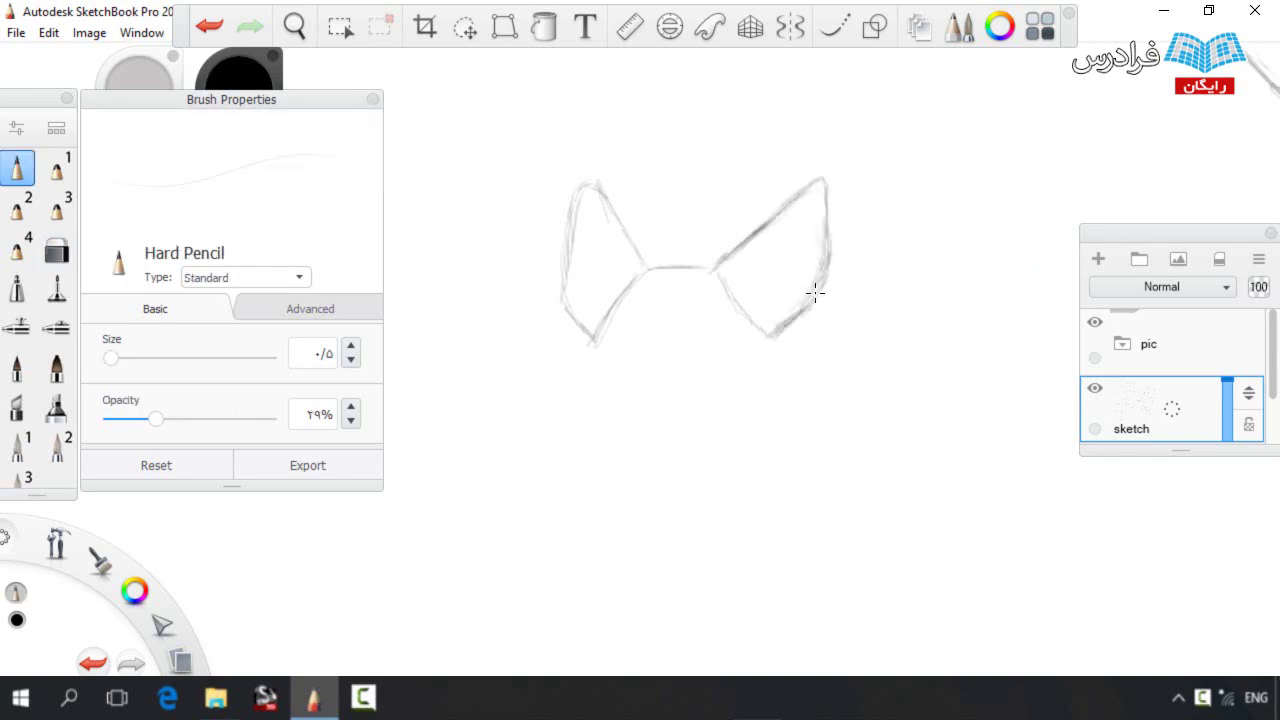
{"action": "key", "text": "e"}
{"action": "mouse_move", "coordinate": [808, 286]}
{"action": "left_mouse_down"}
{"action": "mouse_move", "coordinate": [737, 251]}
{"action": "mouse_move", "coordinate": [716, 264]}
{"action": "mouse_move", "coordinate": [786, 190]}
{"action": "left_mouse_up"}
{"action": "key", "text": "e"}
{"action": "mouse_move", "coordinate": [802, 286]}
{"action": "left_mouse_down"}
{"action": "mouse_move", "coordinate": [774, 337]}
{"action": "mouse_move", "coordinate": [761, 332]}
{"action": "left_mouse_up"}
{"action": "left_click_drag", "start_coordinate": [780, 194], "coordinate": [800, 289]}
Draw the sides and rounded jaw of the sitting dog's head, plus the neck band curving below it
{"action": "key", "text": "space"}
{"action": "mouse_move", "coordinate": [664, 352]}
{"action": "left_mouse_down"}
{"action": "mouse_move", "coordinate": [614, 226]}
{"action": "mouse_move", "coordinate": [588, 248]}
{"action": "left_mouse_up"}
{"action": "left_click_drag", "start_coordinate": [582, 199], "coordinate": [576, 326]}
{"action": "mouse_move", "coordinate": [749, 218]}
{"action": "left_mouse_down"}
{"action": "mouse_move", "coordinate": [760, 345]}
{"action": "mouse_move", "coordinate": [682, 388]}
{"action": "mouse_move", "coordinate": [591, 380]}
{"action": "mouse_move", "coordinate": [566, 345]}
{"action": "left_mouse_up"}
{"action": "mouse_move", "coordinate": [578, 345]}
{"action": "left_mouse_down"}
{"action": "mouse_move", "coordinate": [581, 384]}
{"action": "mouse_move", "coordinate": [570, 348]}
{"action": "mouse_move", "coordinate": [641, 320]}
{"action": "mouse_move", "coordinate": [554, 285]}
{"action": "mouse_move", "coordinate": [559, 375]}
{"action": "left_mouse_up"}
{"action": "scroll", "coordinate": [695, 259], "scroll_direction": "down", "scroll_amount": 2}
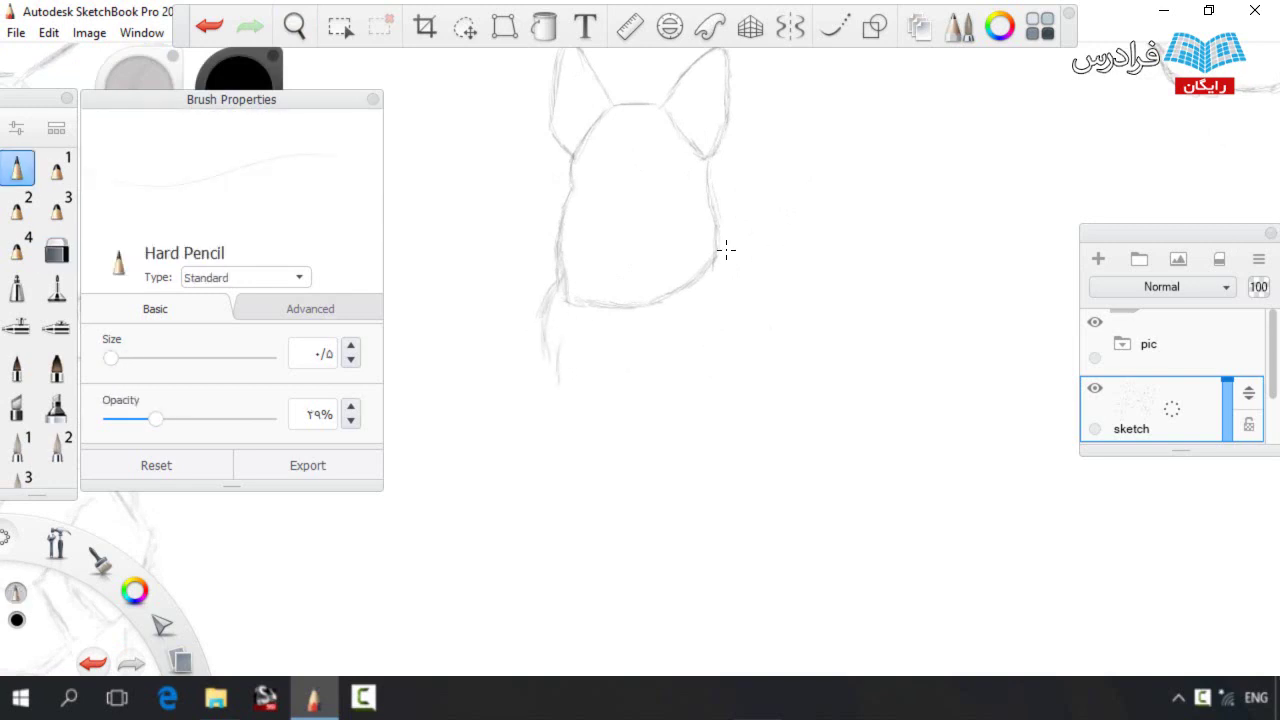
{"action": "mouse_move", "coordinate": [734, 262]}
{"action": "left_mouse_down"}
{"action": "mouse_move", "coordinate": [754, 308]}
{"action": "mouse_move", "coordinate": [746, 298]}
{"action": "left_mouse_up"}
{"action": "mouse_move", "coordinate": [737, 349]}
{"action": "left_mouse_down"}
{"action": "mouse_move", "coordinate": [684, 394]}
{"action": "mouse_move", "coordinate": [570, 396]}
{"action": "left_mouse_up"}
{"action": "scroll", "coordinate": [623, 297], "scroll_direction": "down", "scroll_amount": 2}
Sketch the outer shoulder contour running down from the neck band to the top of the foreleg
{"action": "mouse_move", "coordinate": [728, 287]}
{"action": "left_mouse_down"}
{"action": "mouse_move", "coordinate": [722, 353]}
{"action": "mouse_move", "coordinate": [736, 296]}
{"action": "mouse_move", "coordinate": [712, 351]}
{"action": "mouse_move", "coordinate": [694, 311]}
{"action": "mouse_move", "coordinate": [721, 332]}
{"action": "mouse_move", "coordinate": [699, 424]}
{"action": "left_mouse_up"}
{"action": "key", "text": "e"}
{"action": "key", "text": "b"}
{"action": "key", "text": "e"}
{"action": "key", "text": "b"}
{"action": "left_click_drag", "start_coordinate": [720, 346], "coordinate": [708, 454]}
{"action": "left_click_drag", "start_coordinate": [707, 412], "coordinate": [733, 331]}
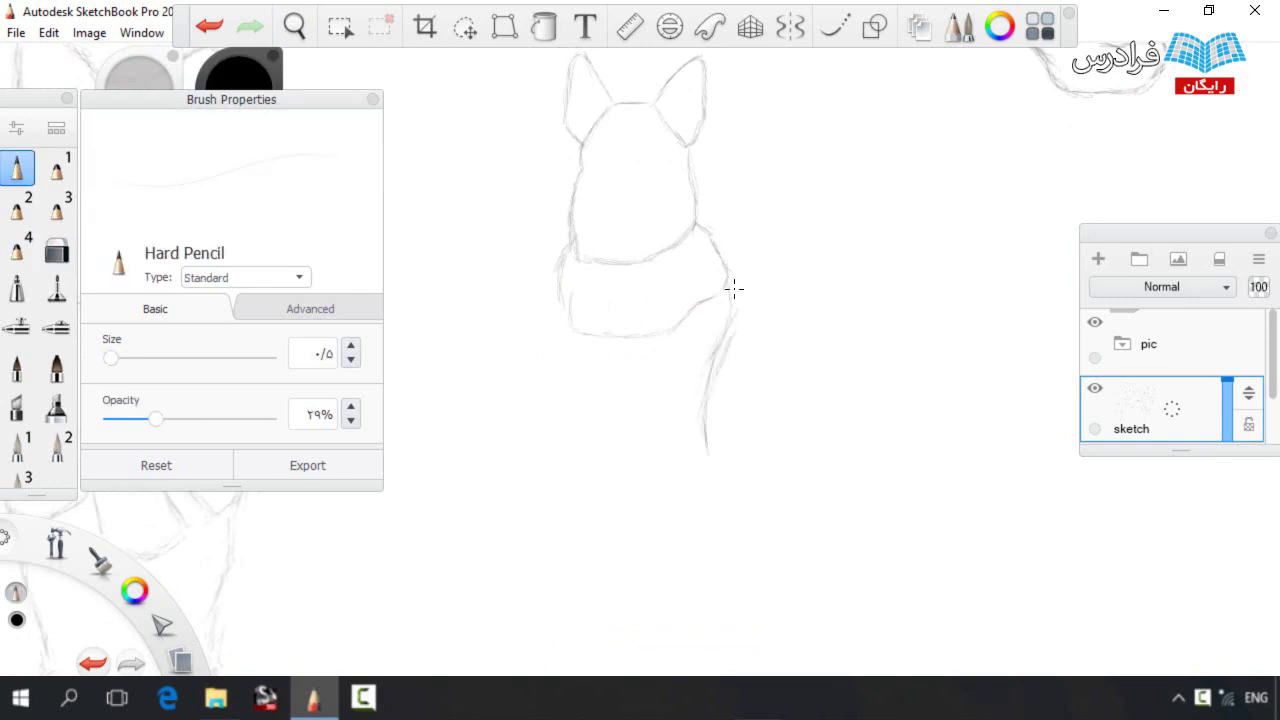
Clean up the shoulder contour and extend it into both sides of the nearer foreleg
{"action": "key", "text": "e"}
{"action": "mouse_move", "coordinate": [699, 480]}
{"action": "left_mouse_down"}
{"action": "mouse_move", "coordinate": [688, 503]}
{"action": "mouse_move", "coordinate": [740, 328]}
{"action": "left_mouse_up"}
{"action": "key", "text": "b"}
{"action": "key", "text": "e"}
{"action": "key", "text": "b"}
{"action": "key", "text": "e"}
{"action": "key", "text": "b"}
{"action": "left_click_drag", "start_coordinate": [721, 348], "coordinate": [672, 570]}
{"action": "mouse_move", "coordinate": [648, 420]}
{"action": "left_mouse_down"}
{"action": "mouse_move", "coordinate": [640, 572]}
{"action": "mouse_move", "coordinate": [672, 584]}
{"action": "left_mouse_up"}
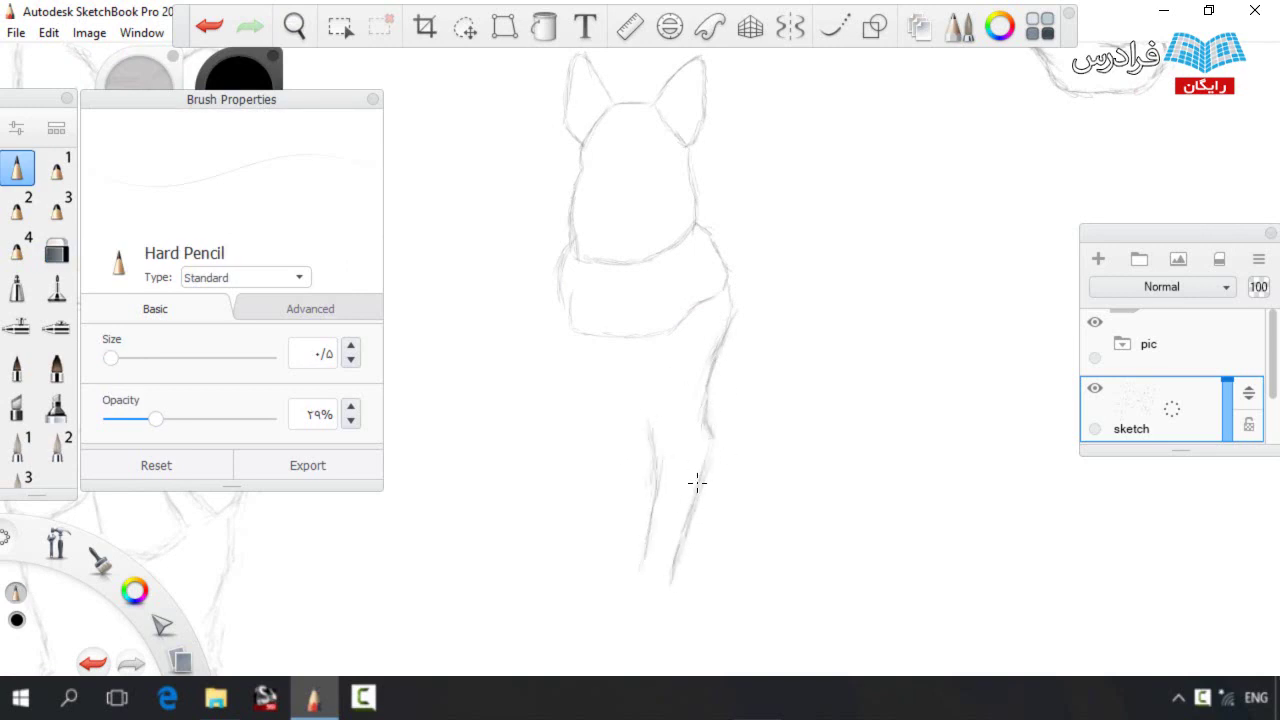
Draw the chest line, the other foreleg angled outward, and the paws of both front legs
{"action": "mouse_move", "coordinate": [648, 513]}
{"action": "left_mouse_down"}
{"action": "mouse_move", "coordinate": [593, 424]}
{"action": "mouse_move", "coordinate": [562, 310]}
{"action": "mouse_move", "coordinate": [543, 349]}
{"action": "mouse_move", "coordinate": [560, 398]}
{"action": "left_mouse_up"}
{"action": "left_click_drag", "start_coordinate": [551, 354], "coordinate": [542, 515]}
{"action": "key", "text": "e"}
{"action": "key", "text": "e"}
{"action": "mouse_move", "coordinate": [598, 448]}
{"action": "left_mouse_down"}
{"action": "mouse_move", "coordinate": [562, 530]}
{"action": "mouse_move", "coordinate": [494, 537]}
{"action": "mouse_move", "coordinate": [474, 577]}
{"action": "mouse_move", "coordinate": [566, 522]}
{"action": "mouse_move", "coordinate": [480, 581]}
{"action": "left_mouse_up"}
{"action": "mouse_move", "coordinate": [654, 468]}
{"action": "left_mouse_down"}
{"action": "mouse_move", "coordinate": [639, 411]}
{"action": "mouse_move", "coordinate": [629, 517]}
{"action": "left_mouse_up"}
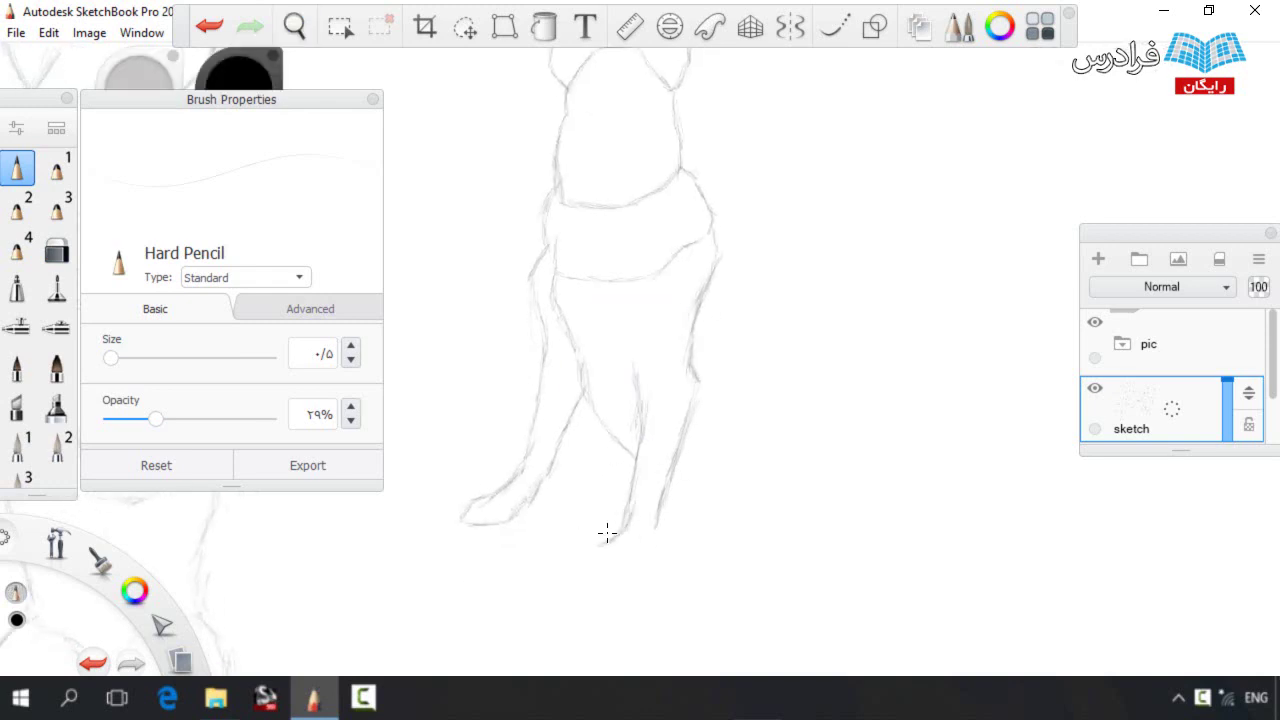
{"action": "mouse_move", "coordinate": [603, 569]}
{"action": "left_mouse_down"}
{"action": "mouse_move", "coordinate": [644, 566]}
{"action": "mouse_move", "coordinate": [668, 480]}
{"action": "left_mouse_up"}
Lasso the sitting dog's head area and adjust its placement relative to the body
{"action": "key", "text": "space"}
{"action": "left_click_drag", "start_coordinate": [769, 351], "coordinate": [703, 417]}
{"action": "left_click", "coordinate": [456, 24]}
{"action": "mouse_move", "coordinate": [541, 140]}
{"action": "left_mouse_down"}
{"action": "mouse_move", "coordinate": [685, 232]}
{"action": "mouse_move", "coordinate": [662, 284]}
{"action": "mouse_move", "coordinate": [699, 246]}
{"action": "mouse_move", "coordinate": [538, 225]}
{"action": "left_mouse_up"}
{"action": "key", "text": "space"}
{"action": "left_click", "coordinate": [766, 167]}
{"action": "left_click_drag", "start_coordinate": [846, 288], "coordinate": [858, 288]}
{"action": "left_click_drag", "start_coordinate": [782, 288], "coordinate": [787, 283]}
{"action": "key", "text": "Escape"}
{"action": "key", "text": "space"}
{"action": "left_click_drag", "start_coordinate": [891, 259], "coordinate": [834, 229]}
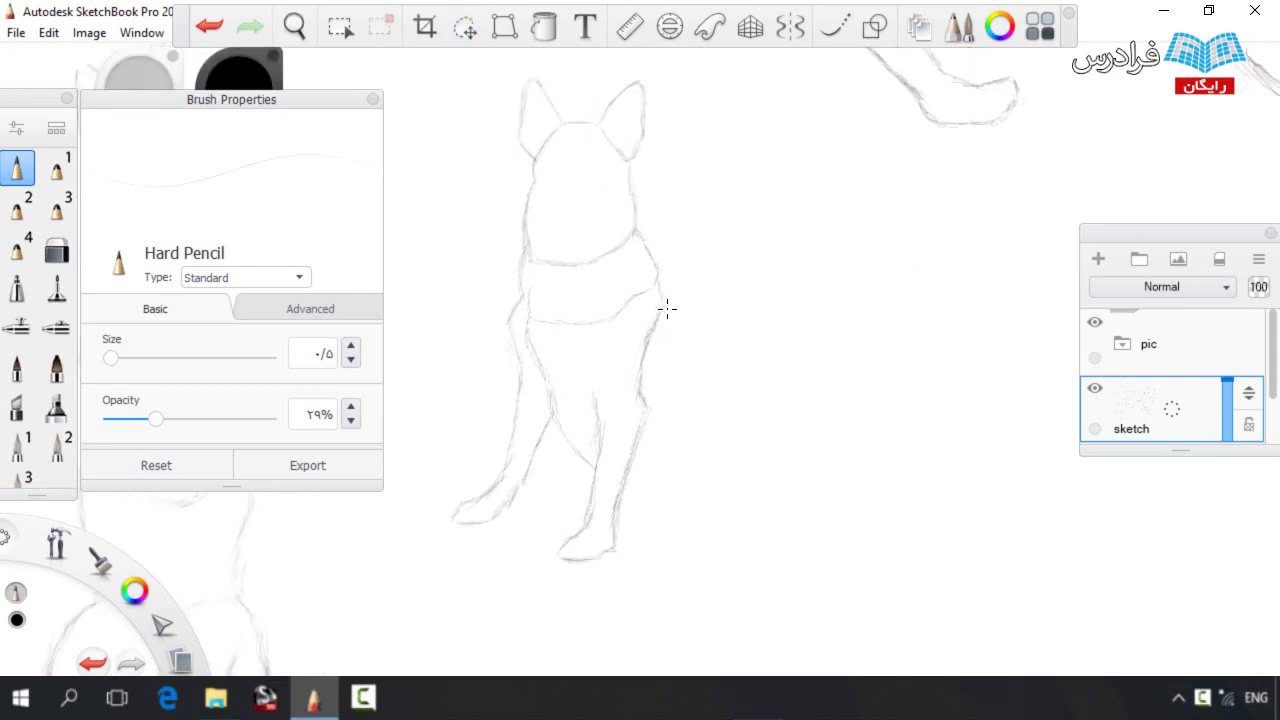
Sketch the sloping back, the belly line, and the haunch with its hind foot
{"action": "left_click_drag", "start_coordinate": [661, 288], "coordinate": [694, 321]}
{"action": "left_click_drag", "start_coordinate": [626, 484], "coordinate": [692, 500]}
{"action": "mouse_move", "coordinate": [698, 332]}
{"action": "left_mouse_down"}
{"action": "mouse_move", "coordinate": [728, 374]}
{"action": "mouse_move", "coordinate": [753, 359]}
{"action": "mouse_move", "coordinate": [736, 370]}
{"action": "mouse_move", "coordinate": [781, 458]}
{"action": "left_mouse_up"}
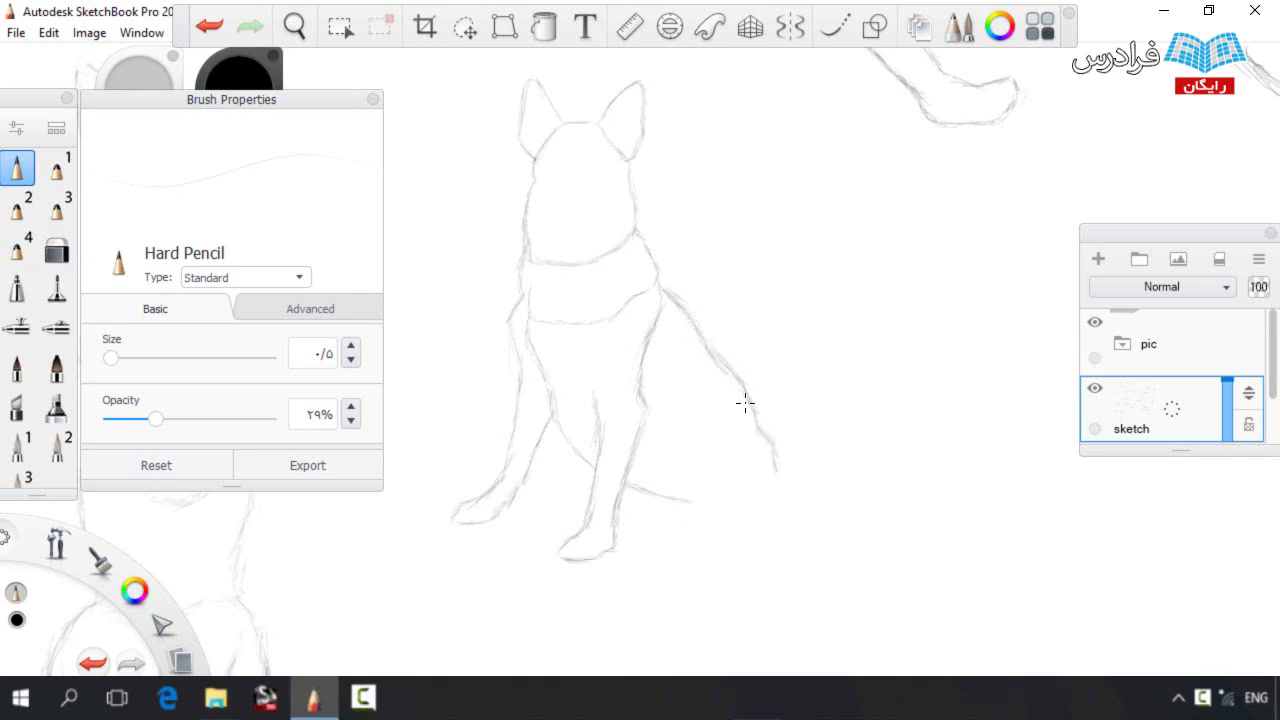
{"action": "key", "text": "e"}
{"action": "key", "text": "b"}
{"action": "mouse_move", "coordinate": [704, 506]}
{"action": "left_mouse_down"}
{"action": "mouse_move", "coordinate": [668, 485]}
{"action": "mouse_move", "coordinate": [695, 516]}
{"action": "mouse_move", "coordinate": [673, 490]}
{"action": "mouse_move", "coordinate": [742, 523]}
{"action": "mouse_move", "coordinate": [729, 524]}
{"action": "mouse_move", "coordinate": [762, 523]}
{"action": "mouse_move", "coordinate": [739, 498]}
{"action": "mouse_move", "coordinate": [715, 538]}
{"action": "mouse_move", "coordinate": [731, 535]}
{"action": "mouse_move", "coordinate": [711, 542]}
{"action": "mouse_move", "coordinate": [779, 461]}
{"action": "mouse_move", "coordinate": [721, 563]}
{"action": "mouse_move", "coordinate": [734, 568]}
{"action": "mouse_move", "coordinate": [747, 495]}
{"action": "mouse_move", "coordinate": [753, 550]}
{"action": "mouse_move", "coordinate": [792, 513]}
{"action": "mouse_move", "coordinate": [752, 552]}
{"action": "left_mouse_up"}
{"action": "key", "text": "e"}
{"action": "key", "text": "b"}
{"action": "left_click_drag", "start_coordinate": [770, 508], "coordinate": [736, 508]}
{"action": "left_click_drag", "start_coordinate": [786, 500], "coordinate": [774, 472]}
Select the sitting dog's hind end and adjust its placement at the end of the back line
{"action": "key", "text": "m"}
{"action": "mouse_move", "coordinate": [738, 588]}
{"action": "left_mouse_down"}
{"action": "mouse_move", "coordinate": [683, 346]}
{"action": "mouse_move", "coordinate": [860, 535]}
{"action": "left_mouse_up"}
{"action": "mouse_move", "coordinate": [842, 427]}
{"action": "left_mouse_down"}
{"action": "mouse_move", "coordinate": [819, 376]}
{"action": "mouse_move", "coordinate": [820, 397]}
{"action": "mouse_move", "coordinate": [760, 391]}
{"action": "left_mouse_up"}
{"action": "left_click", "coordinate": [851, 374]}
{"action": "key", "text": "b"}
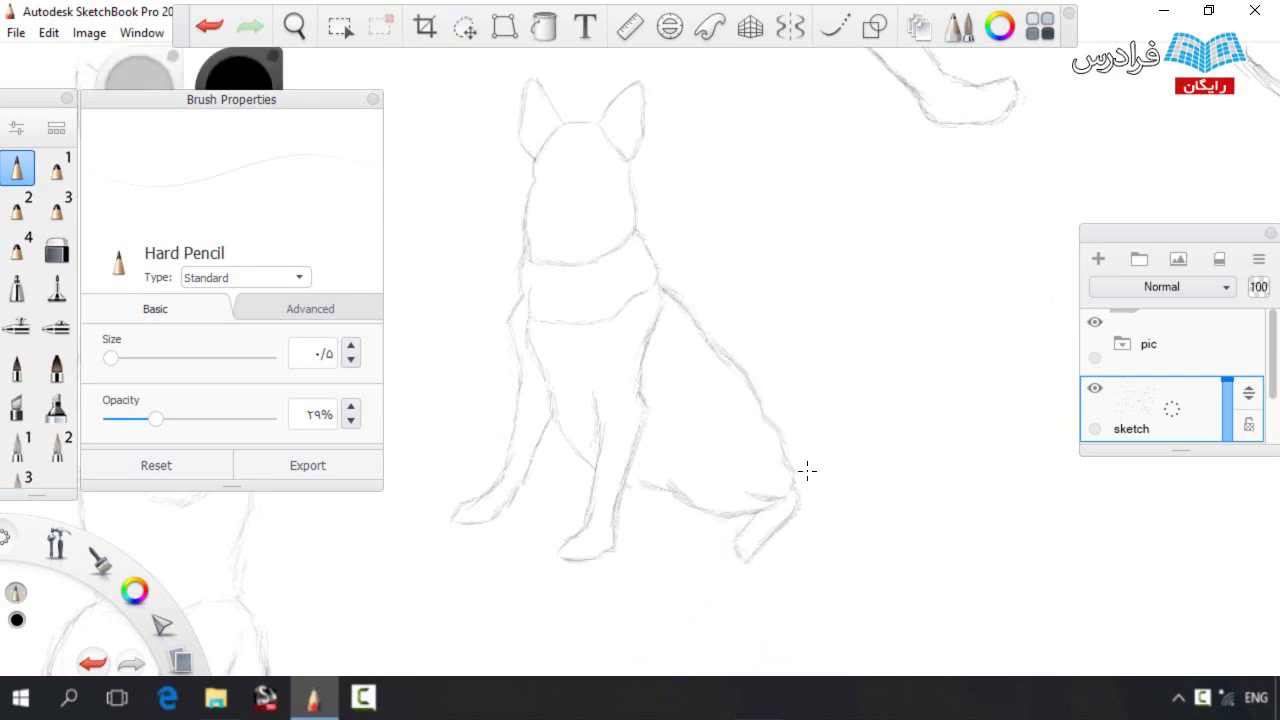
Rework the sloping back and rump contour, undoing the strokes that do not fit
{"action": "key", "text": "ctrl+z"}
{"action": "mouse_move", "coordinate": [776, 451]}
{"action": "left_mouse_down"}
{"action": "mouse_move", "coordinate": [742, 374]}
{"action": "mouse_move", "coordinate": [698, 323]}
{"action": "left_mouse_up"}
{"action": "key", "text": "ctrl+z"}
{"action": "key", "text": "ctrl+z"}
{"action": "key", "text": "ctrl+z"}
Lasso both front paws and move them slightly lower to lengthen the forelegs
{"action": "left_click", "coordinate": [465, 27]}
{"action": "mouse_move", "coordinate": [438, 559]}
{"action": "left_mouse_down"}
{"action": "mouse_move", "coordinate": [594, 506]}
{"action": "mouse_move", "coordinate": [551, 591]}
{"action": "left_mouse_up"}
{"action": "key", "text": "Escape"}
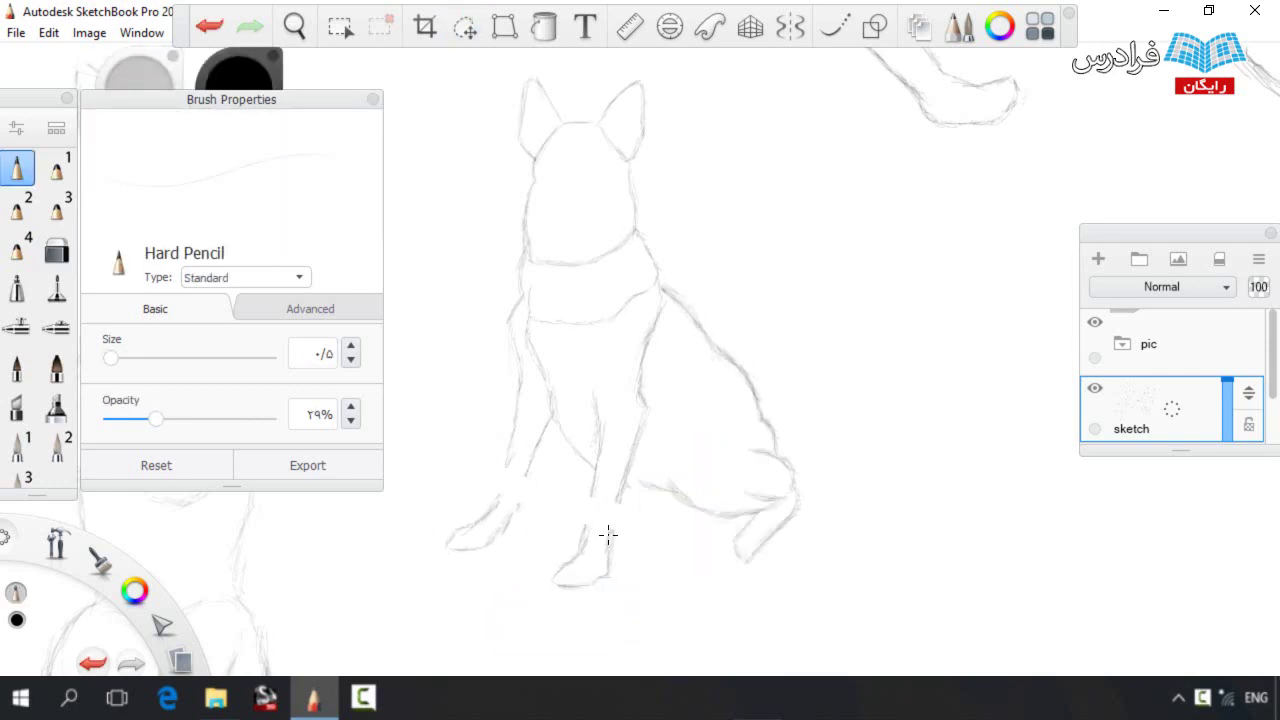
Redraw the foreleg lines across the gaps above the paws and add the hind paw behind the nearer foreleg
{"action": "left_click_drag", "start_coordinate": [620, 503], "coordinate": [608, 540]}
{"action": "key", "text": "s"}
{"action": "key", "text": "s"}
{"action": "key", "text": "s"}
{"action": "key", "text": "e"}
{"action": "key", "text": "e"}
{"action": "key", "text": "e"}
{"action": "key", "text": "e"}
{"action": "key", "text": "e"}
{"action": "key", "text": "e"}
{"action": "key", "text": "e"}
{"action": "key", "text": "e"}
{"action": "key", "text": "e"}
{"action": "key", "text": "e"}
{"action": "key", "text": "e"}
{"action": "mouse_move", "coordinate": [672, 487]}
{"action": "left_mouse_down"}
{"action": "mouse_move", "coordinate": [749, 513]}
{"action": "mouse_move", "coordinate": [628, 492]}
{"action": "mouse_move", "coordinate": [658, 515]}
{"action": "mouse_move", "coordinate": [630, 517]}
{"action": "mouse_move", "coordinate": [608, 492]}
{"action": "mouse_move", "coordinate": [652, 518]}
{"action": "left_mouse_up"}
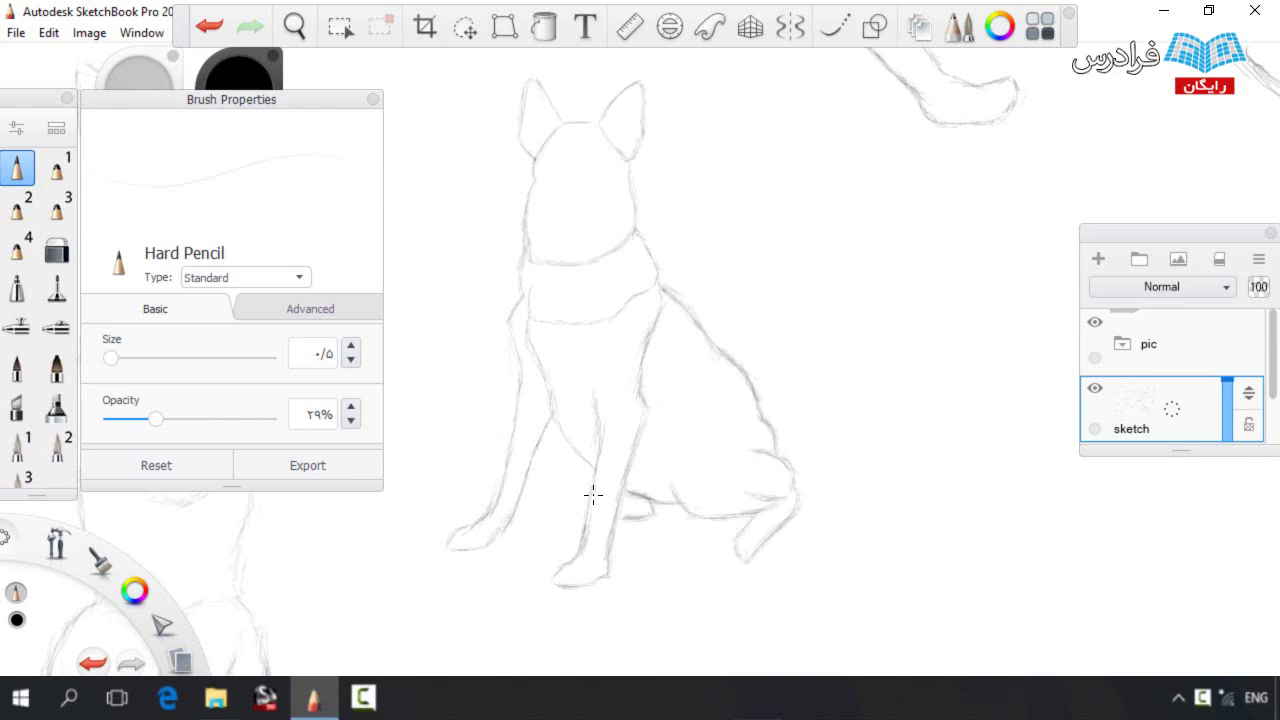
Draw the rounded thigh, a shoulder line and the tail extending behind the sitting dog
{"action": "mouse_move", "coordinate": [737, 424]}
{"action": "left_mouse_down"}
{"action": "mouse_move", "coordinate": [688, 460]}
{"action": "mouse_move", "coordinate": [709, 446]}
{"action": "left_mouse_up"}
{"action": "mouse_move", "coordinate": [674, 489]}
{"action": "left_mouse_down"}
{"action": "mouse_move", "coordinate": [723, 443]}
{"action": "mouse_move", "coordinate": [706, 434]}
{"action": "mouse_move", "coordinate": [751, 425]}
{"action": "mouse_move", "coordinate": [704, 418]}
{"action": "mouse_move", "coordinate": [691, 447]}
{"action": "left_mouse_up"}
{"action": "left_click_drag", "start_coordinate": [680, 305], "coordinate": [666, 297]}
{"action": "left_click_drag", "start_coordinate": [787, 440], "coordinate": [810, 436]}
{"action": "mouse_move", "coordinate": [815, 484]}
{"action": "left_mouse_down"}
{"action": "mouse_move", "coordinate": [806, 503]}
{"action": "mouse_move", "coordinate": [930, 527]}
{"action": "mouse_move", "coordinate": [840, 436]}
{"action": "left_mouse_up"}
Lasso the sitting dog's outward foreleg and shift it slightly closer to the body
{"action": "left_click", "coordinate": [465, 26]}
{"action": "mouse_move", "coordinate": [429, 572]}
{"action": "left_mouse_down"}
{"action": "mouse_move", "coordinate": [523, 320]}
{"action": "mouse_move", "coordinate": [551, 459]}
{"action": "mouse_move", "coordinate": [495, 582]}
{"action": "left_mouse_up"}
{"action": "mouse_move", "coordinate": [453, 450]}
{"action": "left_mouse_down"}
{"action": "mouse_move", "coordinate": [462, 430]}
{"action": "mouse_move", "coordinate": [469, 445]}
{"action": "left_mouse_up"}
{"action": "mouse_move", "coordinate": [503, 412]}
{"action": "left_mouse_down"}
{"action": "mouse_move", "coordinate": [492, 422]}
{"action": "mouse_move", "coordinate": [511, 412]}
{"action": "left_mouse_up"}
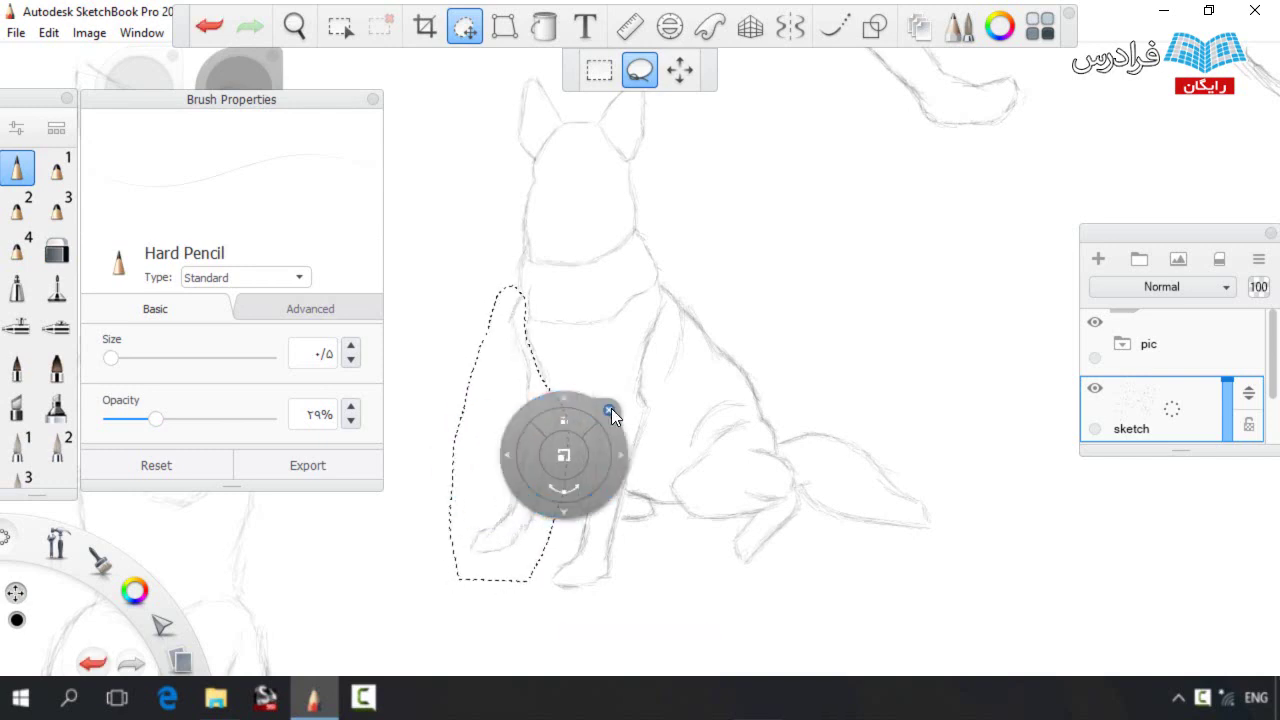
{"action": "key", "text": "ctrl+d"}
{"action": "key", "text": "e"}
{"action": "key", "text": "e"}
{"action": "key", "text": "e"}
{"action": "key", "text": "e"}
Sketch the crown and both ears of another dog in the empty area beside the sitting dog
{"action": "scroll", "coordinate": [559, 291], "scroll_direction": "down", "scroll_amount": 3}
{"action": "key", "text": "v"}
{"action": "mouse_move", "coordinate": [499, 170]}
{"action": "left_mouse_down"}
{"action": "mouse_move", "coordinate": [652, 138]}
{"action": "mouse_move", "coordinate": [488, 358]}
{"action": "left_mouse_up"}
{"action": "key", "text": "space"}
{"action": "left_click_drag", "start_coordinate": [704, 338], "coordinate": [694, 380]}
{"action": "left_click_drag", "start_coordinate": [620, 400], "coordinate": [556, 412]}
{"action": "key", "text": "space"}
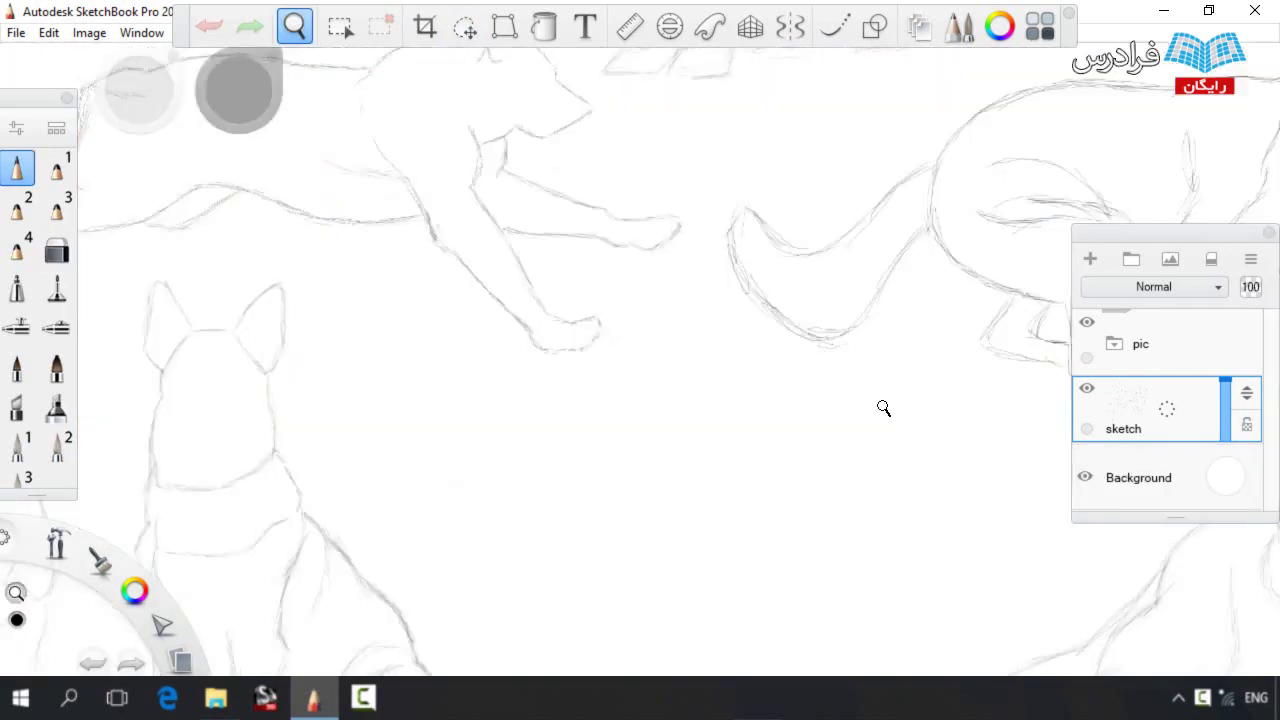
{"action": "mouse_move", "coordinate": [883, 409]}
{"action": "left_mouse_down"}
{"action": "mouse_move", "coordinate": [671, 287]}
{"action": "mouse_move", "coordinate": [737, 266]}
{"action": "left_mouse_up"}
{"action": "mouse_move", "coordinate": [680, 223]}
{"action": "left_mouse_down"}
{"action": "mouse_move", "coordinate": [708, 223]}
{"action": "mouse_move", "coordinate": [605, 290]}
{"action": "left_mouse_up"}
{"action": "left_click_drag", "start_coordinate": [720, 226], "coordinate": [786, 307]}
{"action": "left_click_drag", "start_coordinate": [722, 222], "coordinate": [786, 150]}
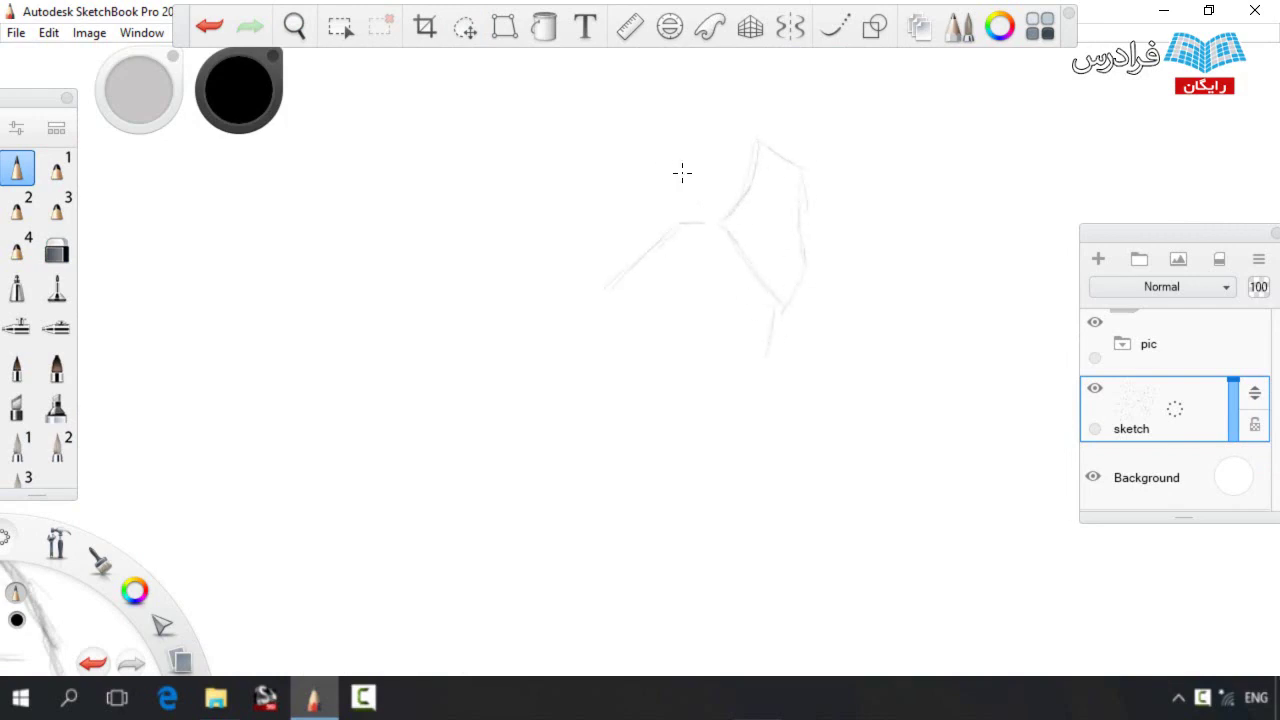
{"action": "left_click_drag", "start_coordinate": [644, 129], "coordinate": [587, 268]}
Draw both sides of the new dog's face, narrowing down to a rounded muzzle
{"action": "key", "text": "space"}
{"action": "left_click_drag", "start_coordinate": [643, 343], "coordinate": [593, 286]}
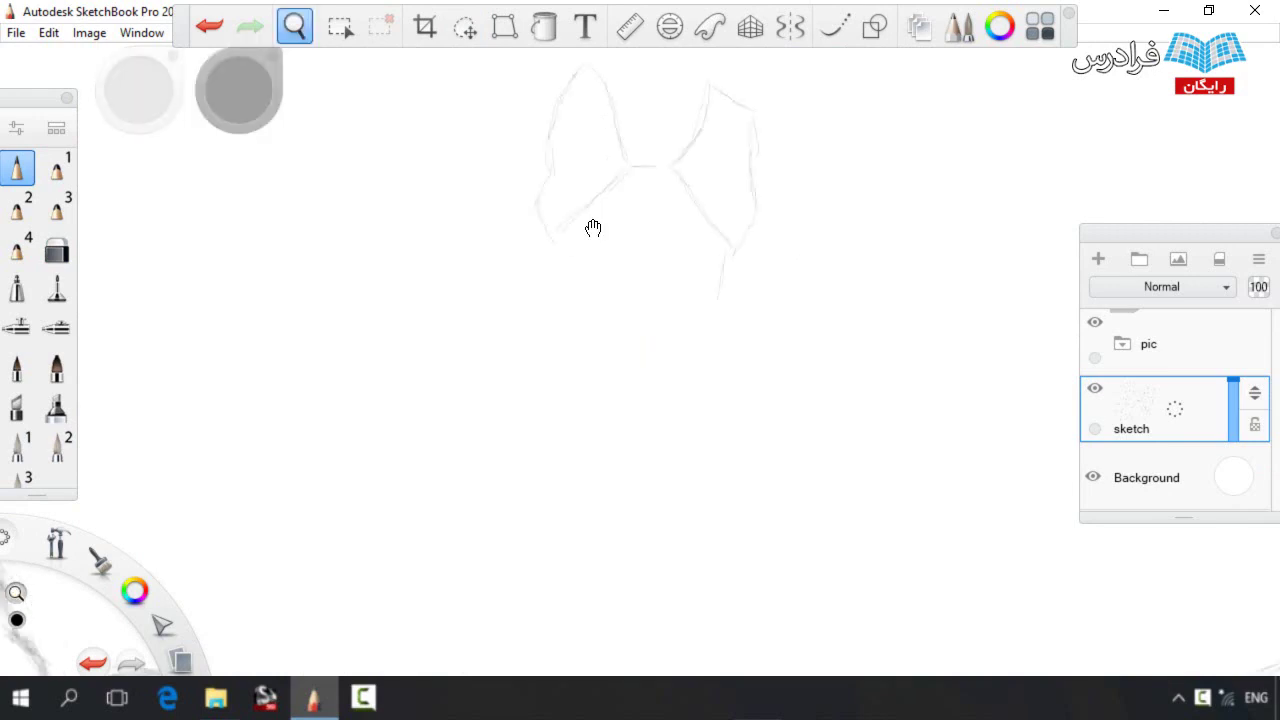
{"action": "left_click_drag", "start_coordinate": [550, 232], "coordinate": [558, 308]}
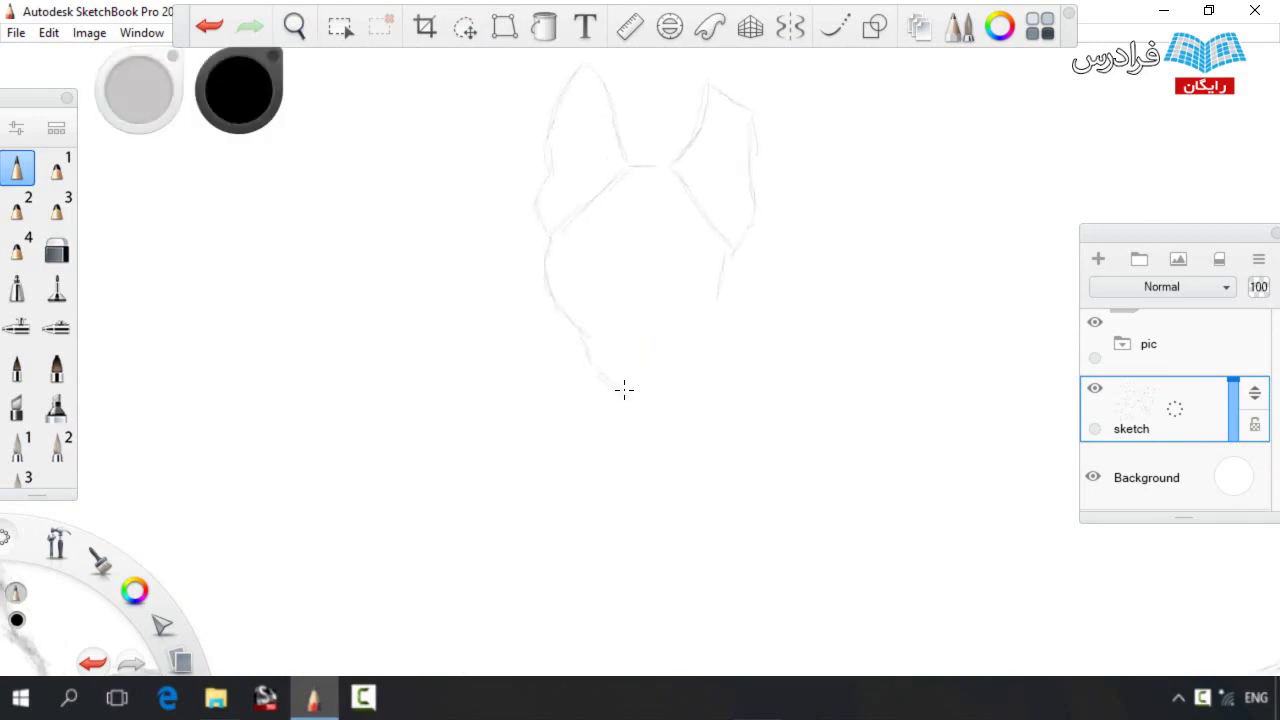
{"action": "left_click_drag", "start_coordinate": [692, 426], "coordinate": [725, 262]}
Sketch the new dog's neck contour from behind the ear, curving down and under the muzzle
{"action": "key", "text": "space"}
{"action": "left_click_drag", "start_coordinate": [641, 304], "coordinate": [695, 283]}
{"action": "mouse_move", "coordinate": [592, 239]}
{"action": "left_mouse_down"}
{"action": "mouse_move", "coordinate": [537, 380]}
{"action": "mouse_move", "coordinate": [560, 268]}
{"action": "mouse_move", "coordinate": [567, 376]}
{"action": "left_mouse_up"}
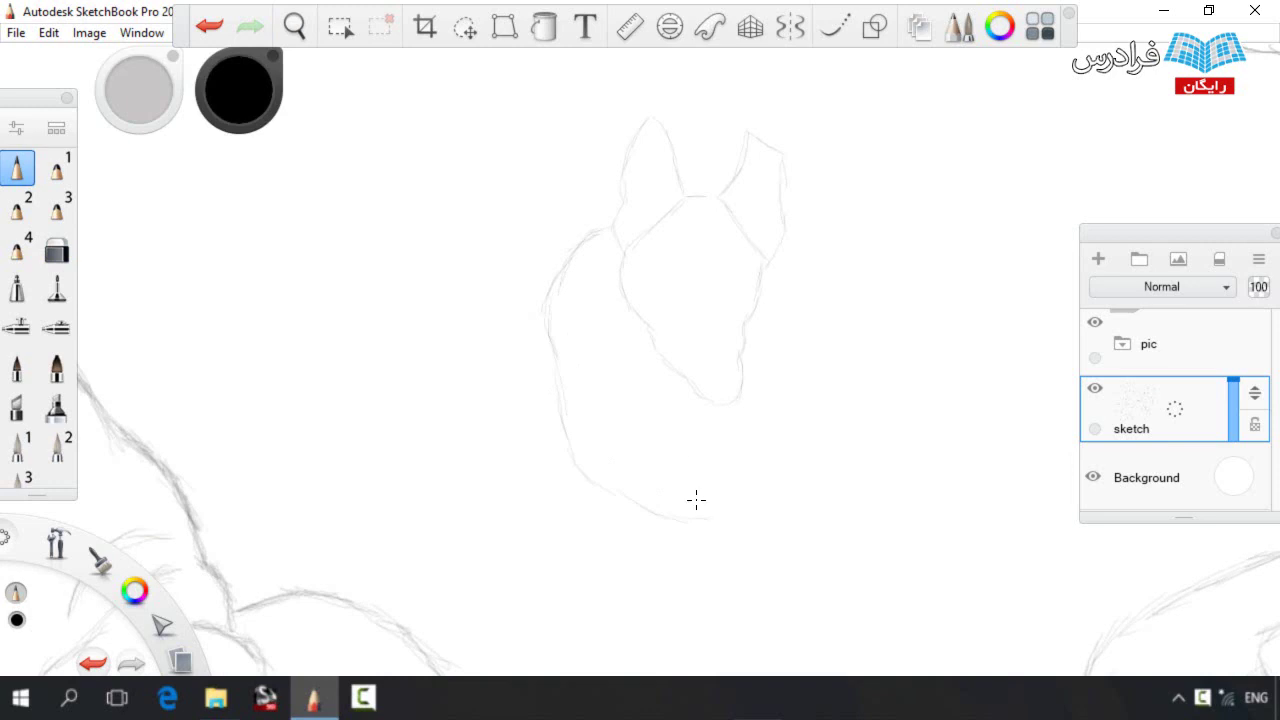
Draw the neck contour on the other side of the new dog, then lasso the head and adjust its fit
{"action": "mouse_move", "coordinate": [777, 261]}
{"action": "left_mouse_down"}
{"action": "mouse_move", "coordinate": [802, 312]}
{"action": "mouse_move", "coordinate": [787, 312]}
{"action": "mouse_move", "coordinate": [804, 420]}
{"action": "left_mouse_up"}
{"action": "left_click", "coordinate": [467, 30]}
{"action": "mouse_move", "coordinate": [586, 128]}
{"action": "left_mouse_down"}
{"action": "mouse_move", "coordinate": [491, 494]}
{"action": "mouse_move", "coordinate": [570, 160]}
{"action": "left_mouse_up"}
{"action": "mouse_move", "coordinate": [759, 292]}
{"action": "left_mouse_down"}
{"action": "mouse_move", "coordinate": [722, 306]}
{"action": "mouse_move", "coordinate": [692, 418]}
{"action": "left_mouse_up"}
{"action": "mouse_move", "coordinate": [709, 306]}
{"action": "left_mouse_down"}
{"action": "mouse_move", "coordinate": [694, 163]}
{"action": "mouse_move", "coordinate": [702, 173]}
{"action": "left_mouse_up"}
{"action": "key", "text": "ctrl+d"}
Sketch a short shoulder line and a curved chest edge below the neck, then lasso the head for another slight adjustment
{"action": "key", "text": "space"}
{"action": "left_click_drag", "start_coordinate": [640, 364], "coordinate": [583, 315]}
{"action": "left_click_drag", "start_coordinate": [563, 444], "coordinate": [576, 371]}
{"action": "left_click_drag", "start_coordinate": [629, 475], "coordinate": [742, 458]}
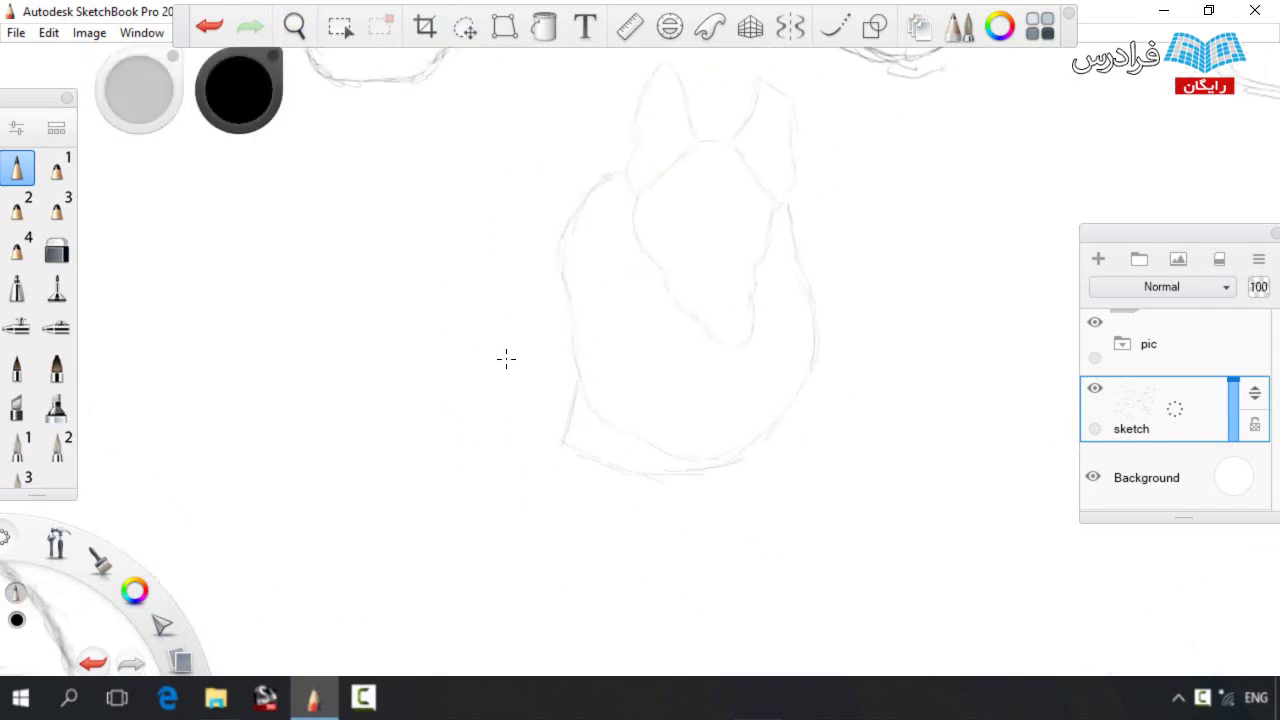
{"action": "left_click_drag", "start_coordinate": [540, 440], "coordinate": [530, 465]}
{"action": "left_click", "coordinate": [465, 27]}
{"action": "mouse_move", "coordinate": [618, 95]}
{"action": "left_mouse_down"}
{"action": "mouse_move", "coordinate": [615, 228]}
{"action": "mouse_move", "coordinate": [780, 286]}
{"action": "mouse_move", "coordinate": [815, 358]}
{"action": "left_mouse_up"}
{"action": "key", "text": "ctrl+d"}
Sketch the dog's bent foreleg from the shoulder to the elbow and down to the raised paw
{"action": "key", "text": "space"}
{"action": "mouse_move", "coordinate": [774, 289]}
{"action": "left_mouse_down"}
{"action": "mouse_move", "coordinate": [719, 334]}
{"action": "mouse_move", "coordinate": [685, 316]}
{"action": "left_mouse_up"}
{"action": "key", "text": "b"}
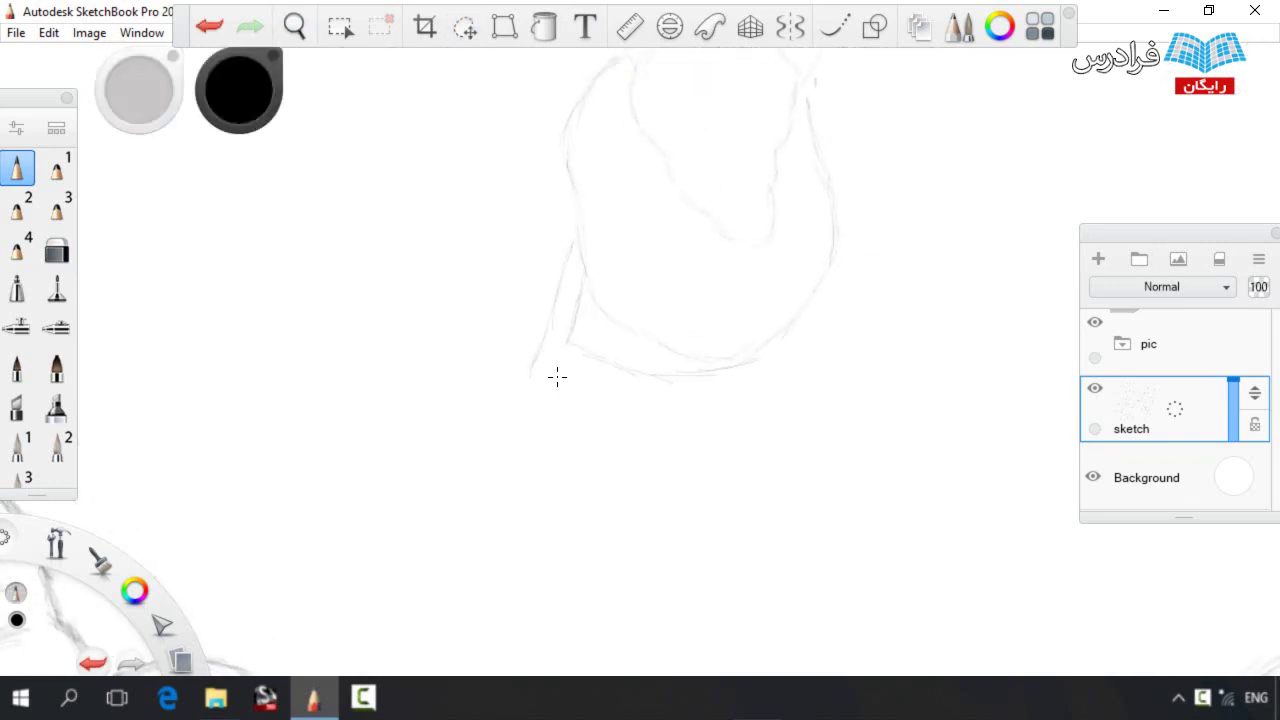
{"action": "left_click_drag", "start_coordinate": [515, 410], "coordinate": [614, 470]}
{"action": "mouse_move", "coordinate": [584, 355]}
{"action": "left_mouse_down"}
{"action": "mouse_move", "coordinate": [683, 429]}
{"action": "mouse_move", "coordinate": [701, 514]}
{"action": "left_mouse_up"}
{"action": "mouse_move", "coordinate": [725, 506]}
{"action": "left_mouse_down"}
{"action": "mouse_move", "coordinate": [737, 406]}
{"action": "mouse_move", "coordinate": [741, 491]}
{"action": "left_mouse_up"}
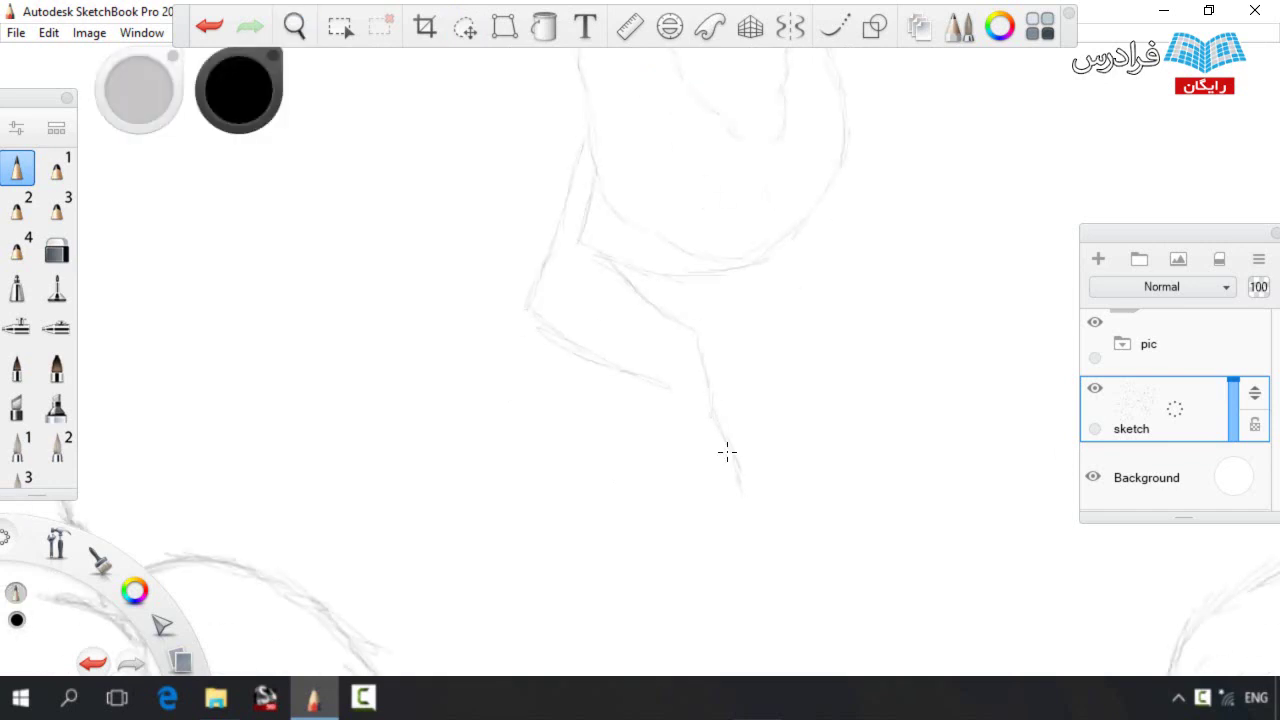
{"action": "key", "text": "space"}
{"action": "mouse_move", "coordinate": [628, 228]}
{"action": "left_mouse_down"}
{"action": "mouse_move", "coordinate": [560, 434]}
{"action": "mouse_move", "coordinate": [523, 457]}
{"action": "left_mouse_up"}
{"action": "key", "text": "space"}
Lasso the bent foreleg and shift it slightly to fit the neck and chest
{"action": "left_click_drag", "start_coordinate": [694, 325], "coordinate": [680, 263]}
{"action": "left_click", "coordinate": [465, 27]}
{"action": "mouse_move", "coordinate": [500, 157]}
{"action": "left_mouse_down"}
{"action": "mouse_move", "coordinate": [646, 129]}
{"action": "mouse_move", "coordinate": [643, 480]}
{"action": "mouse_move", "coordinate": [483, 326]}
{"action": "mouse_move", "coordinate": [497, 155]}
{"action": "left_mouse_up"}
{"action": "left_click_drag", "start_coordinate": [764, 343], "coordinate": [720, 304]}
{"action": "key", "text": "space"}
{"action": "key", "text": "Escape"}
{"action": "key", "text": "space"}
{"action": "left_click", "coordinate": [465, 27]}
{"action": "mouse_move", "coordinate": [452, 488]}
{"action": "left_mouse_down"}
{"action": "mouse_move", "coordinate": [517, 334]}
{"action": "mouse_move", "coordinate": [563, 420]}
{"action": "mouse_move", "coordinate": [452, 488]}
{"action": "left_mouse_up"}
{"action": "left_click_drag", "start_coordinate": [718, 454], "coordinate": [735, 455]}
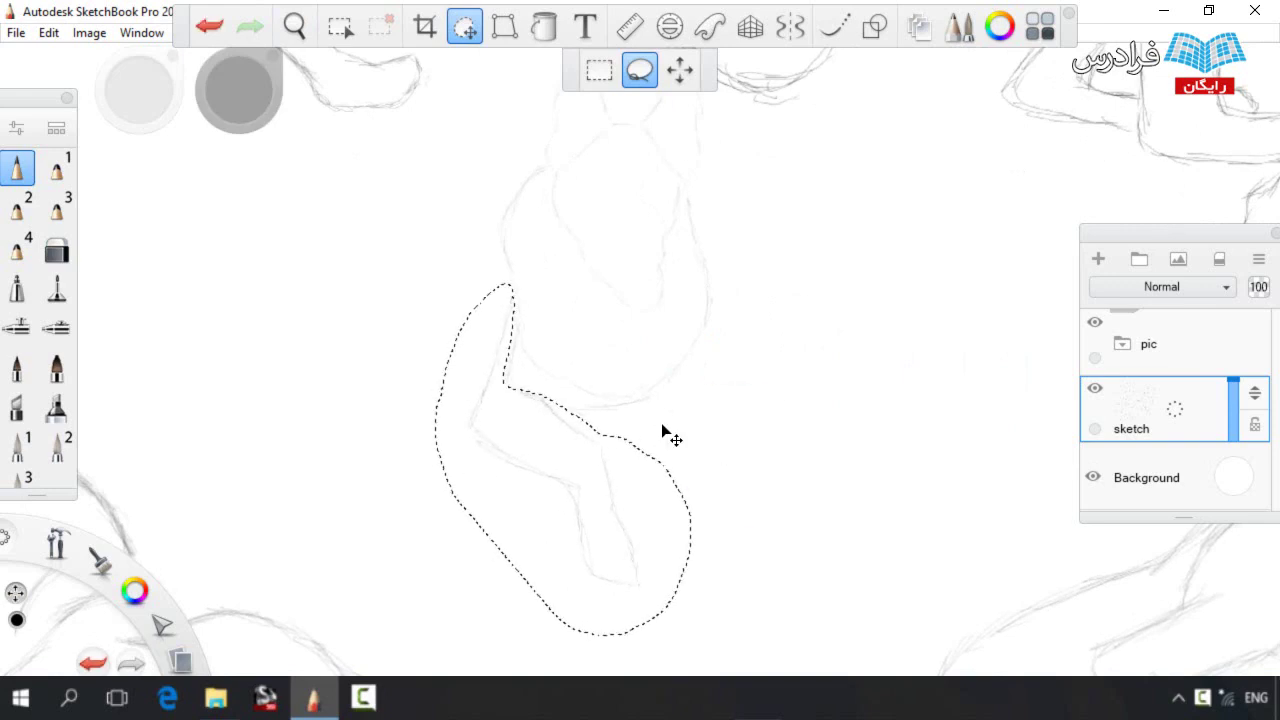
{"action": "left_click_drag", "start_coordinate": [688, 404], "coordinate": [670, 406]}
{"action": "left_click", "coordinate": [764, 405]}
Sketch the far shoulder and foreleg slanting in from the neck, with a short line behind the bent leg
{"action": "key", "text": "space"}
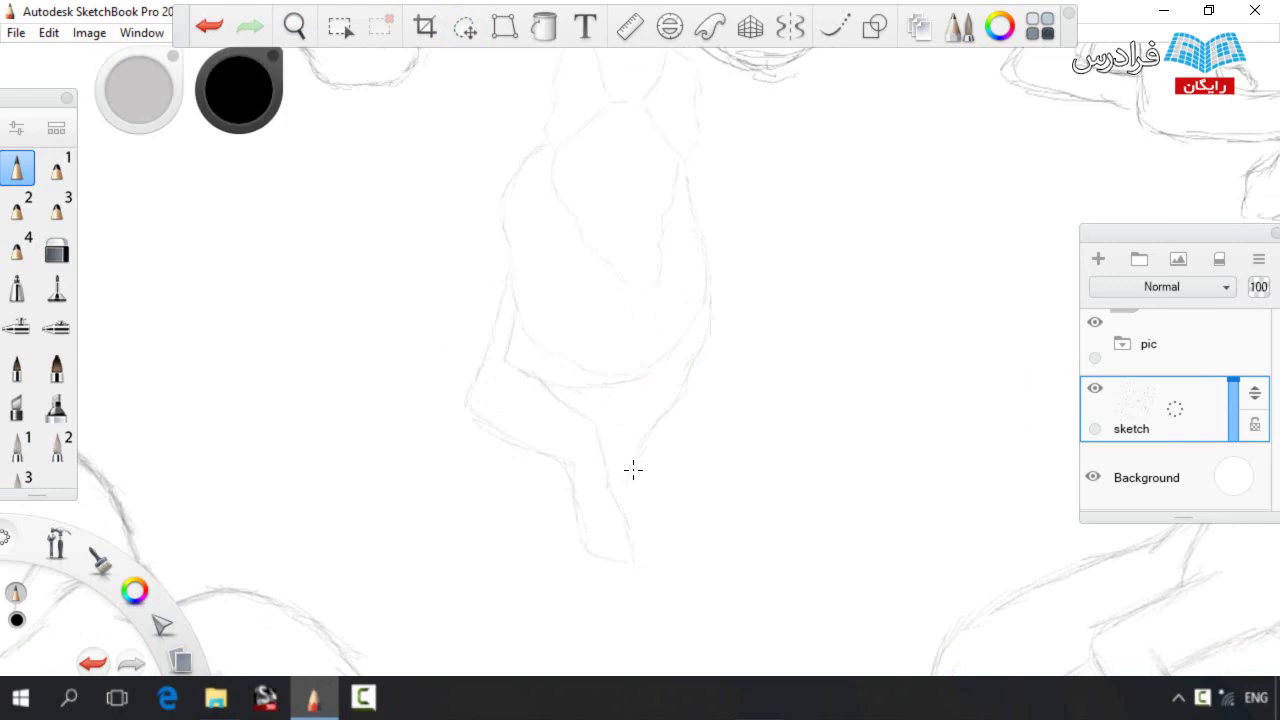
{"action": "left_click_drag", "start_coordinate": [602, 431], "coordinate": [706, 303]}
{"action": "mouse_move", "coordinate": [646, 376]}
{"action": "left_mouse_down"}
{"action": "mouse_move", "coordinate": [556, 383]}
{"action": "mouse_move", "coordinate": [527, 334]}
{"action": "left_mouse_up"}
{"action": "left_click_drag", "start_coordinate": [555, 502], "coordinate": [567, 464]}
Reinforce the contours of the new dog's neck, chest and head with more pencil strokes
{"action": "key", "text": "space"}
{"action": "mouse_move", "coordinate": [671, 300]}
{"action": "left_mouse_down"}
{"action": "mouse_move", "coordinate": [722, 386]}
{"action": "mouse_move", "coordinate": [603, 263]}
{"action": "mouse_move", "coordinate": [606, 237]}
{"action": "left_mouse_up"}
{"action": "left_click_drag", "start_coordinate": [566, 391], "coordinate": [557, 314]}
{"action": "left_click_drag", "start_coordinate": [705, 358], "coordinate": [728, 258]}
{"action": "mouse_move", "coordinate": [603, 226]}
{"action": "left_mouse_down"}
{"action": "mouse_move", "coordinate": [648, 160]}
{"action": "mouse_move", "coordinate": [740, 245]}
{"action": "mouse_move", "coordinate": [752, 333]}
{"action": "left_mouse_up"}
Lasso the dog's head area and nudge it slightly into position
{"action": "key", "text": "space"}
{"action": "key", "text": "v"}
{"action": "mouse_move", "coordinate": [565, 145]}
{"action": "left_mouse_down"}
{"action": "mouse_move", "coordinate": [751, 151]}
{"action": "mouse_move", "coordinate": [572, 148]}
{"action": "left_mouse_up"}
{"action": "mouse_move", "coordinate": [735, 362]}
{"action": "left_mouse_down"}
{"action": "mouse_move", "coordinate": [723, 374]}
{"action": "mouse_move", "coordinate": [761, 344]}
{"action": "left_mouse_up"}
{"action": "key", "text": "space"}
{"action": "key", "text": "Escape"}
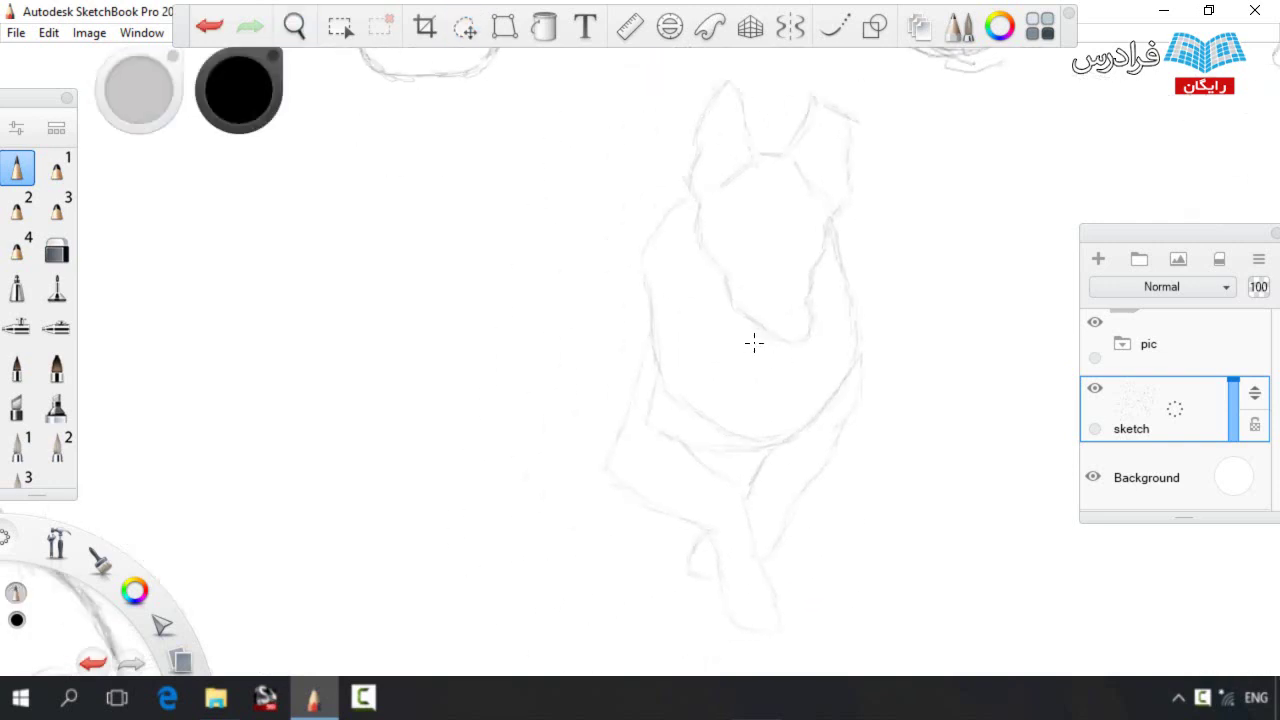
Sketch the body's curve behind the neck and continue it into a straight standing leg with a flat paw
{"action": "mouse_move", "coordinate": [643, 309]}
{"action": "left_mouse_down"}
{"action": "mouse_move", "coordinate": [586, 318]}
{"action": "mouse_move", "coordinate": [570, 412]}
{"action": "mouse_move", "coordinate": [573, 350]}
{"action": "left_mouse_up"}
{"action": "scroll", "coordinate": [635, 349], "scroll_direction": "down", "scroll_amount": 2}
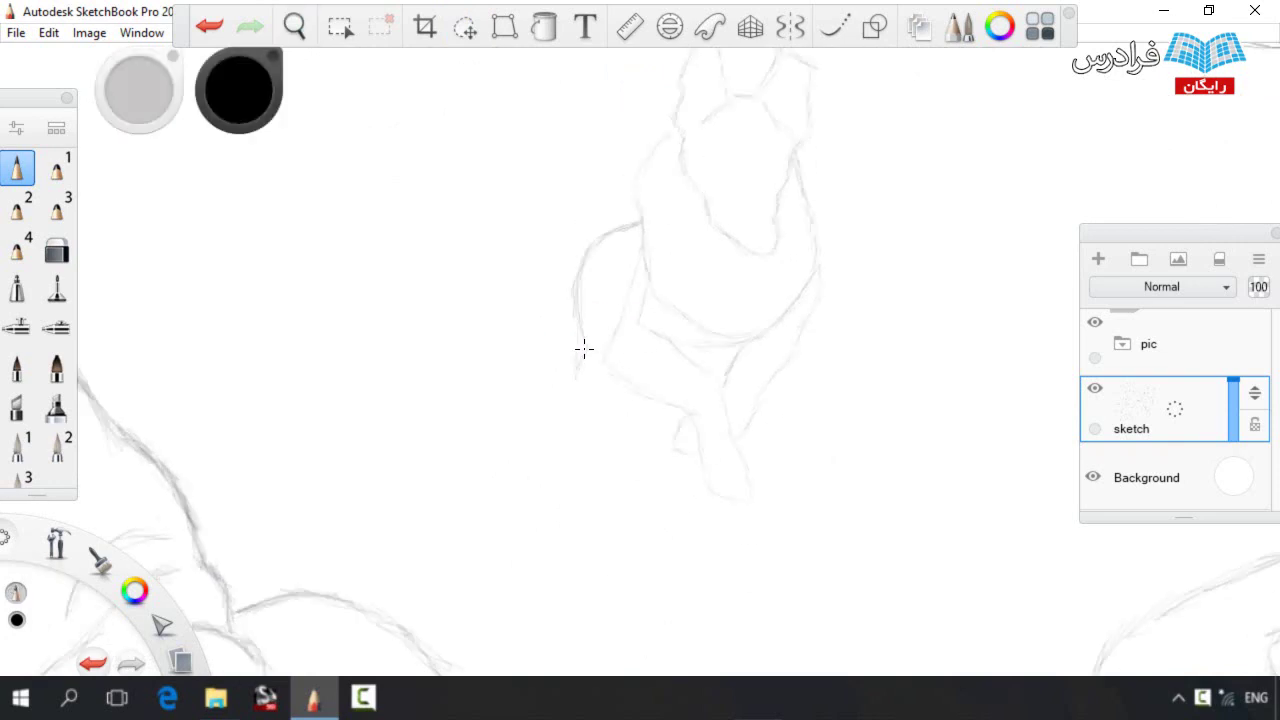
{"action": "left_click_drag", "start_coordinate": [584, 429], "coordinate": [608, 453]}
{"action": "mouse_move", "coordinate": [675, 416]}
{"action": "left_mouse_down"}
{"action": "mouse_move", "coordinate": [659, 470]}
{"action": "mouse_move", "coordinate": [670, 573]}
{"action": "left_mouse_up"}
{"action": "left_click_drag", "start_coordinate": [600, 432], "coordinate": [639, 553]}
{"action": "mouse_move", "coordinate": [683, 595]}
{"action": "left_mouse_down"}
{"action": "mouse_move", "coordinate": [668, 553]}
{"action": "mouse_move", "coordinate": [631, 577]}
{"action": "mouse_move", "coordinate": [708, 603]}
{"action": "left_mouse_up"}
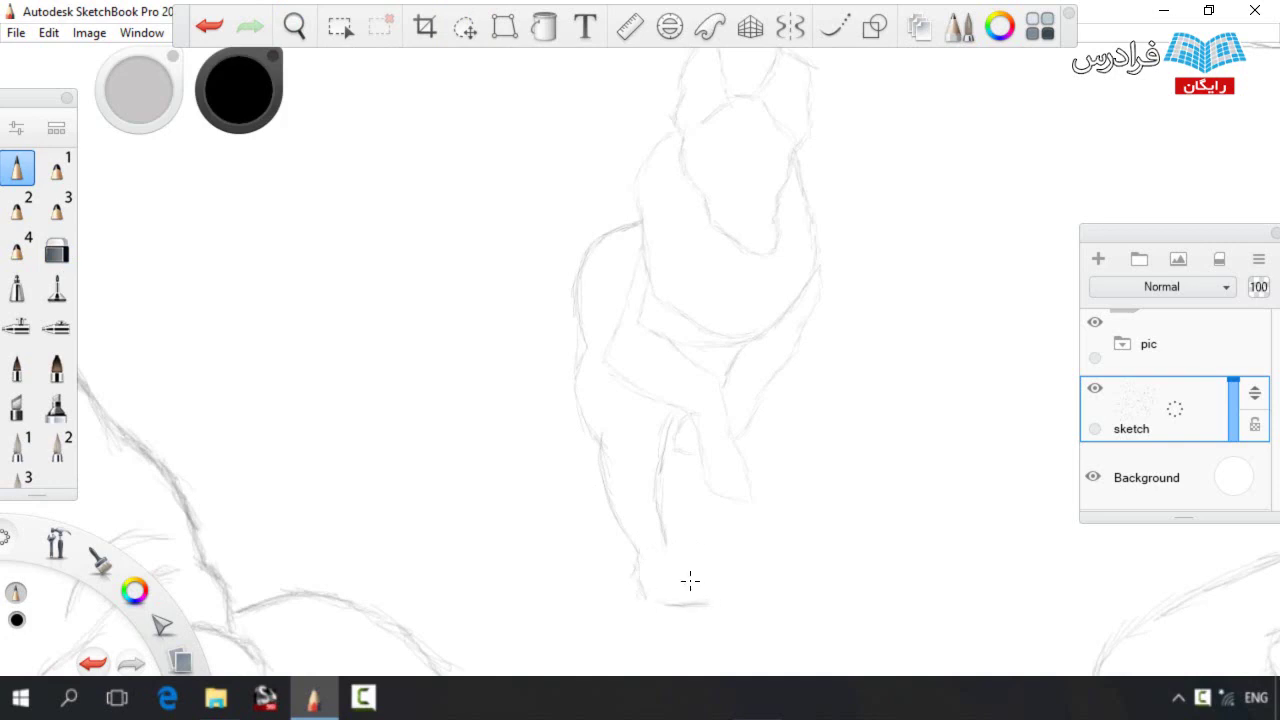
Reinforce the standing leg's inner edge and strengthen the shoulder, neck and chest lines
{"action": "left_click_drag", "start_coordinate": [666, 566], "coordinate": [672, 416]}
{"action": "mouse_move", "coordinate": [606, 350]}
{"action": "left_mouse_down"}
{"action": "mouse_move", "coordinate": [638, 284]}
{"action": "mouse_move", "coordinate": [614, 294]}
{"action": "left_mouse_up"}
{"action": "left_click_drag", "start_coordinate": [643, 251], "coordinate": [611, 317]}
{"action": "key", "text": "e"}
{"action": "key", "text": "b"}
{"action": "mouse_move", "coordinate": [613, 236]}
{"action": "left_mouse_down"}
{"action": "mouse_move", "coordinate": [579, 286]}
{"action": "mouse_move", "coordinate": [642, 222]}
{"action": "left_mouse_up"}
{"action": "left_click_drag", "start_coordinate": [695, 345], "coordinate": [646, 326]}
{"action": "mouse_move", "coordinate": [751, 340]}
{"action": "left_mouse_down"}
{"action": "mouse_move", "coordinate": [660, 300]}
{"action": "mouse_move", "coordinate": [650, 156]}
{"action": "left_mouse_up"}
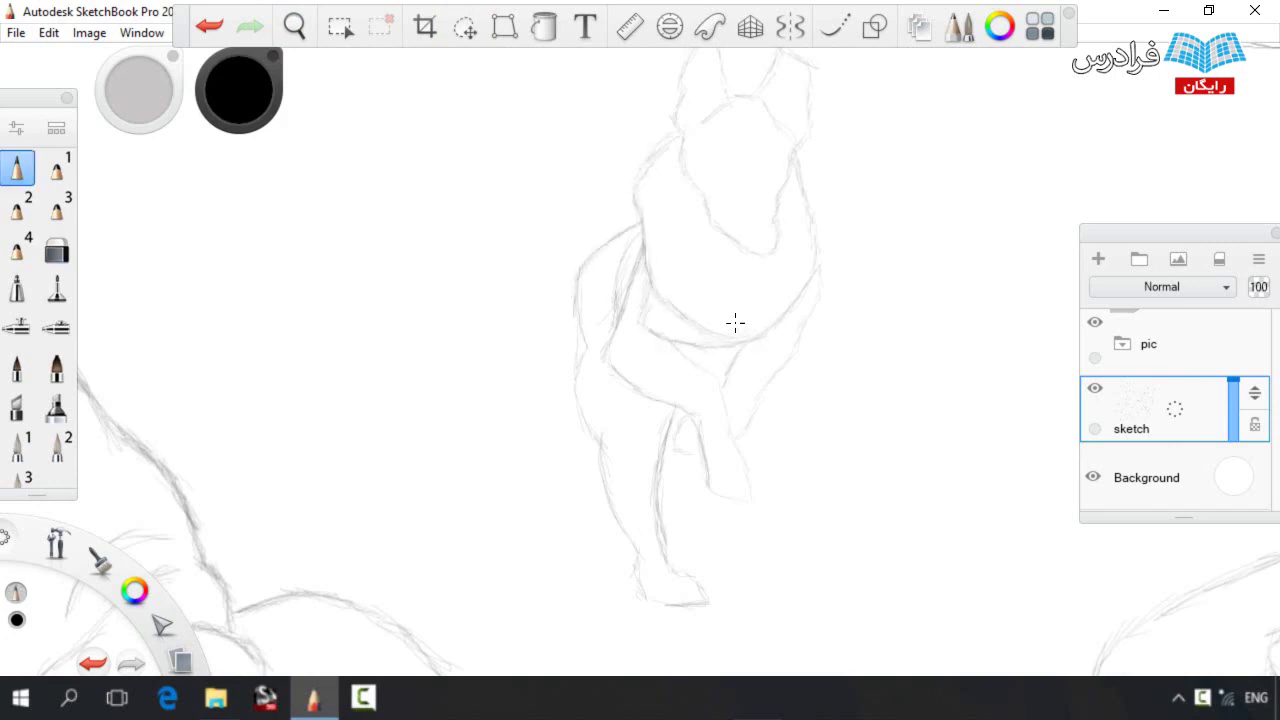
Strengthen the far shoulder and bent foreleg outlines, and add the small leg section behind the raised paw
{"action": "left_click_drag", "start_coordinate": [818, 260], "coordinate": [797, 346]}
{"action": "left_click_drag", "start_coordinate": [675, 347], "coordinate": [720, 382]}
{"action": "mouse_move", "coordinate": [725, 395]}
{"action": "left_mouse_down"}
{"action": "mouse_move", "coordinate": [736, 497]}
{"action": "mouse_move", "coordinate": [678, 445]}
{"action": "mouse_move", "coordinate": [710, 386]}
{"action": "mouse_move", "coordinate": [702, 331]}
{"action": "mouse_move", "coordinate": [731, 351]}
{"action": "mouse_move", "coordinate": [719, 374]}
{"action": "mouse_move", "coordinate": [727, 359]}
{"action": "mouse_move", "coordinate": [645, 421]}
{"action": "mouse_move", "coordinate": [696, 463]}
{"action": "mouse_move", "coordinate": [674, 496]}
{"action": "mouse_move", "coordinate": [650, 432]}
{"action": "mouse_move", "coordinate": [661, 527]}
{"action": "left_mouse_up"}
{"action": "key", "text": "e"}
{"action": "key", "text": "b"}
{"action": "left_click_drag", "start_coordinate": [692, 468], "coordinate": [670, 499]}
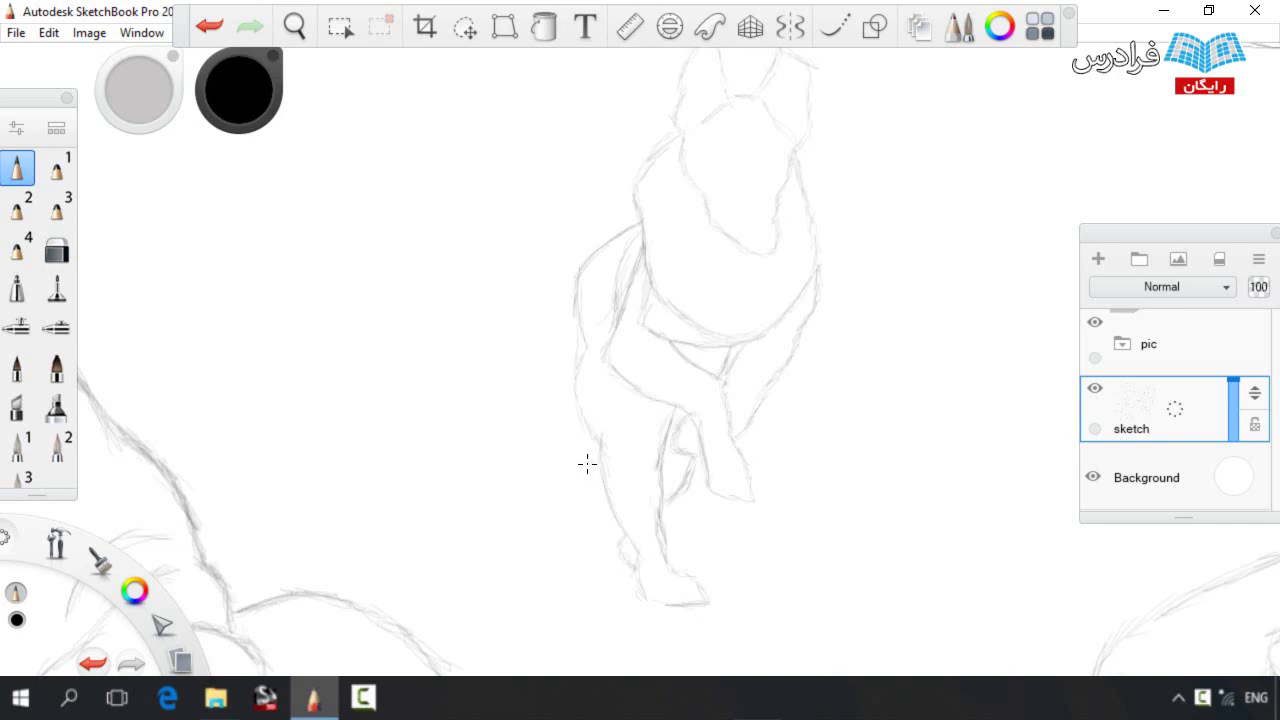
Sketch the hind leg behind the standing leg and a curled tail beside the dog's hip
{"action": "left_click_drag", "start_coordinate": [586, 520], "coordinate": [634, 594]}
{"action": "key", "text": "e"}
{"action": "key", "text": "e"}
{"action": "left_click_drag", "start_coordinate": [569, 362], "coordinate": [554, 399]}
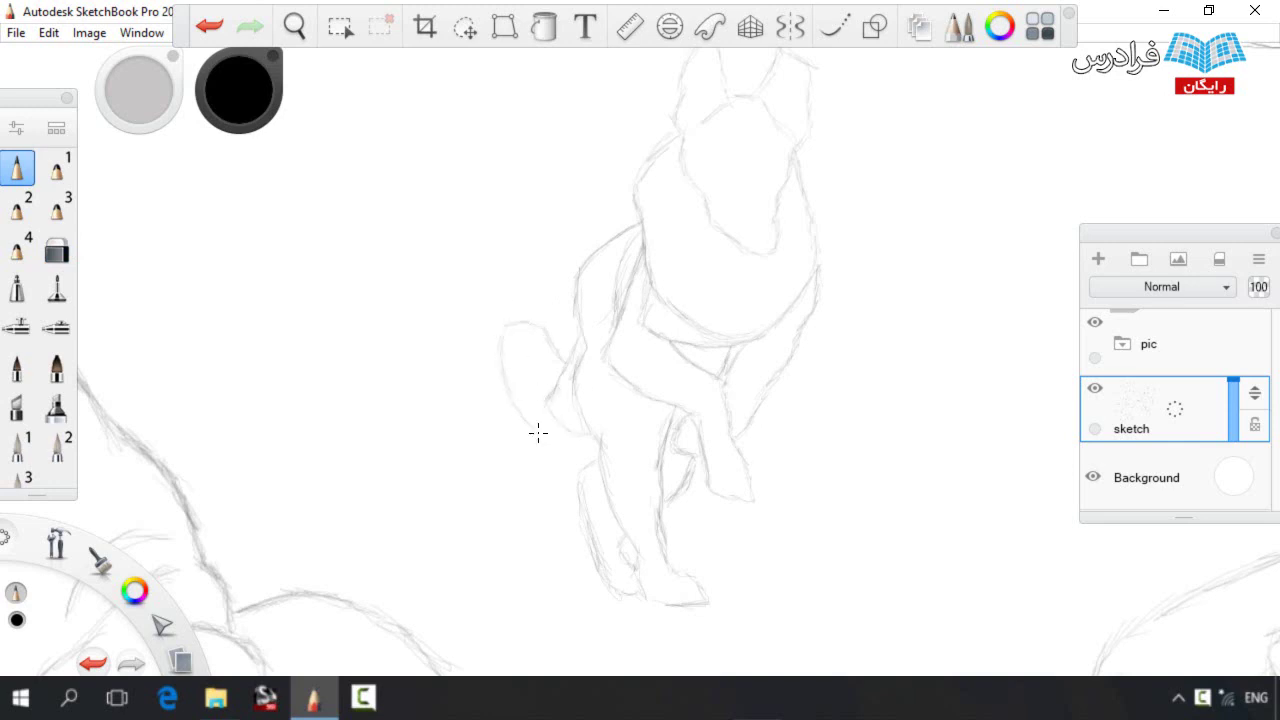
Lasso the dog's head and neck together and shift them slightly relative to the body
{"action": "key", "text": "space"}
{"action": "left_click_drag", "start_coordinate": [742, 318], "coordinate": [564, 381]}
{"action": "left_click", "coordinate": [464, 27]}
{"action": "mouse_move", "coordinate": [659, 390]}
{"action": "left_mouse_down"}
{"action": "mouse_move", "coordinate": [604, 393]}
{"action": "mouse_move", "coordinate": [561, 344]}
{"action": "mouse_move", "coordinate": [542, 214]}
{"action": "mouse_move", "coordinate": [664, 107]}
{"action": "mouse_move", "coordinate": [760, 328]}
{"action": "left_mouse_up"}
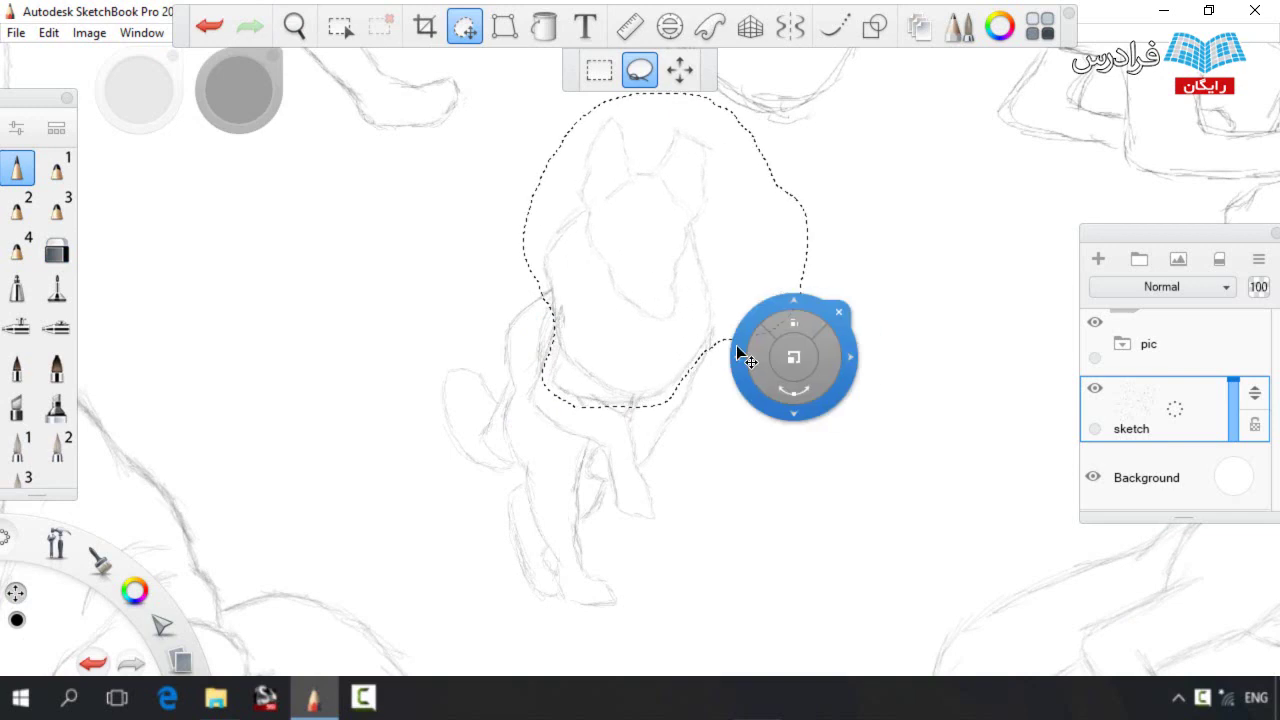
{"action": "left_click", "coordinate": [846, 305]}
Clean up and redraw the dog's shoulder, chest and face lines where the shifted head meets the body
{"action": "key", "text": "e"}
{"action": "key", "text": "e"}
{"action": "key", "text": "e"}
{"action": "key", "text": "e"}
{"action": "key", "text": "e"}
{"action": "key", "text": "e"}
{"action": "left_click_drag", "start_coordinate": [721, 317], "coordinate": [654, 438]}
{"action": "mouse_move", "coordinate": [664, 306]}
{"action": "left_mouse_down"}
{"action": "mouse_move", "coordinate": [624, 278]}
{"action": "mouse_move", "coordinate": [596, 211]}
{"action": "left_mouse_up"}
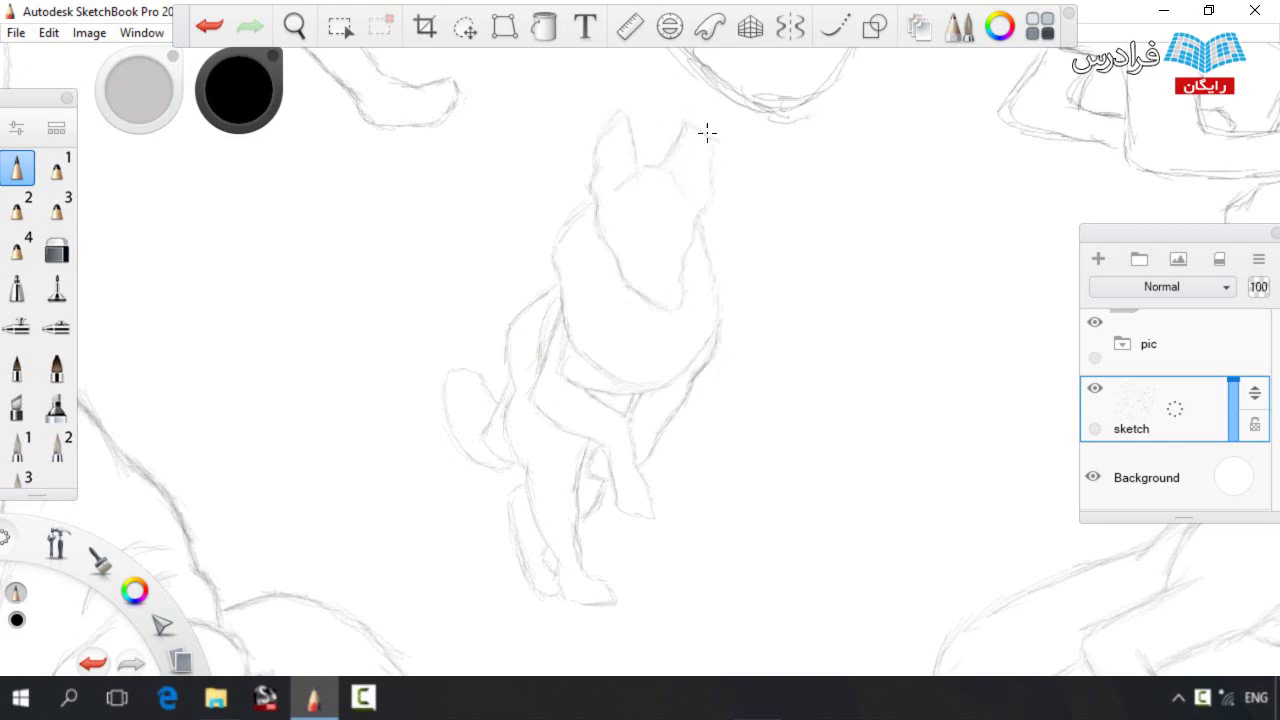
Lasso the entire walking dog and reposition it in the gap between the neighbouring dogs
{"action": "left_click", "coordinate": [463, 24]}
{"action": "left_click_drag", "start_coordinate": [417, 492], "coordinate": [758, 154]}
{"action": "left_click_drag", "start_coordinate": [758, 411], "coordinate": [806, 398]}
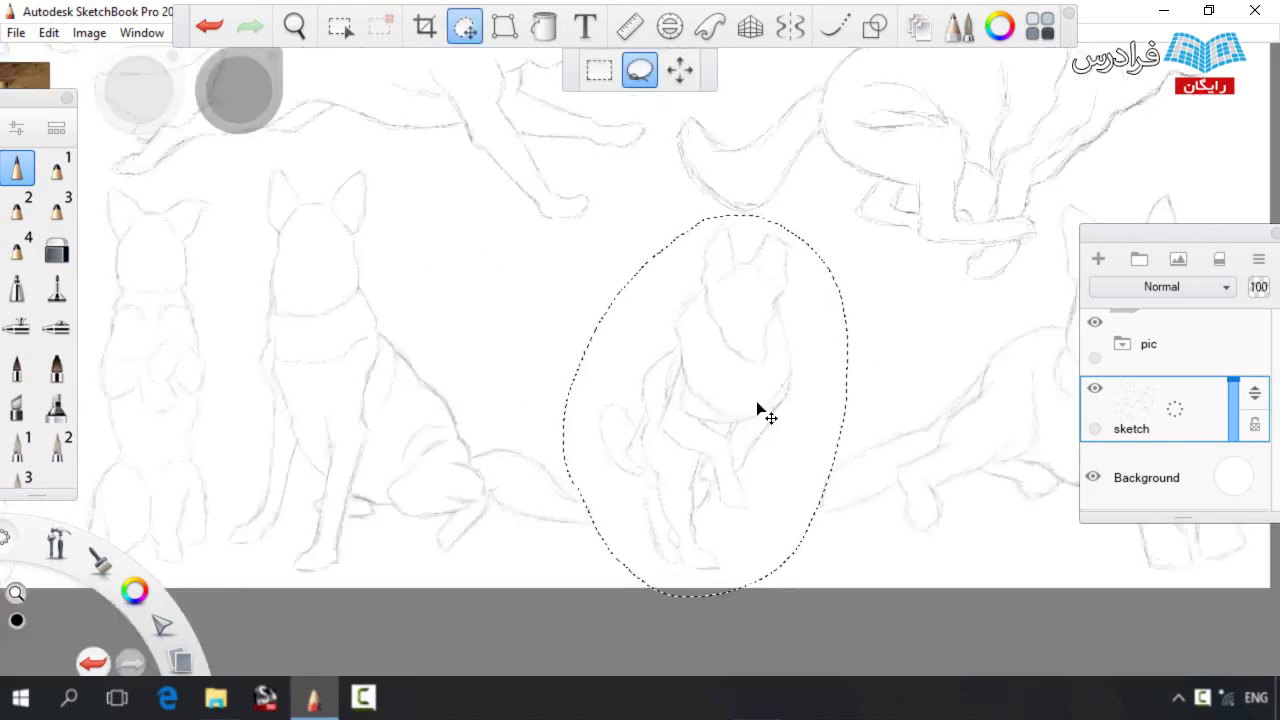
{"action": "left_click", "coordinate": [566, 301]}
Sketch a many-sided angular shape in an empty area as the base of another dog's face
{"action": "key", "text": "b"}
{"action": "key", "text": "space"}
{"action": "mouse_move", "coordinate": [566, 301]}
{"action": "left_mouse_down"}
{"action": "mouse_move", "coordinate": [609, 338]}
{"action": "mouse_move", "coordinate": [812, 330]}
{"action": "left_mouse_up"}
{"action": "key", "text": "ctrl+z"}
{"action": "mouse_move", "coordinate": [664, 238]}
{"action": "left_mouse_down"}
{"action": "mouse_move", "coordinate": [508, 268]}
{"action": "mouse_move", "coordinate": [504, 400]}
{"action": "left_mouse_up"}
{"action": "left_click_drag", "start_coordinate": [503, 324], "coordinate": [506, 430]}
{"action": "left_click_drag", "start_coordinate": [688, 227], "coordinate": [614, 249]}
{"action": "left_click_drag", "start_coordinate": [700, 236], "coordinate": [764, 364]}
{"action": "left_click_drag", "start_coordinate": [512, 328], "coordinate": [500, 432]}
{"action": "left_click_drag", "start_coordinate": [767, 380], "coordinate": [735, 466]}
{"action": "mouse_move", "coordinate": [504, 436]}
{"action": "left_mouse_down"}
{"action": "mouse_move", "coordinate": [590, 487]}
{"action": "mouse_move", "coordinate": [713, 486]}
{"action": "left_mouse_up"}
{"action": "left_click_drag", "start_coordinate": [738, 467], "coordinate": [662, 497]}
{"action": "left_click_drag", "start_coordinate": [568, 483], "coordinate": [598, 503]}
Sketch a small rounded bump with short sloping lines above the angular face shape
{"action": "key", "text": "space"}
{"action": "left_click_drag", "start_coordinate": [634, 350], "coordinate": [663, 371]}
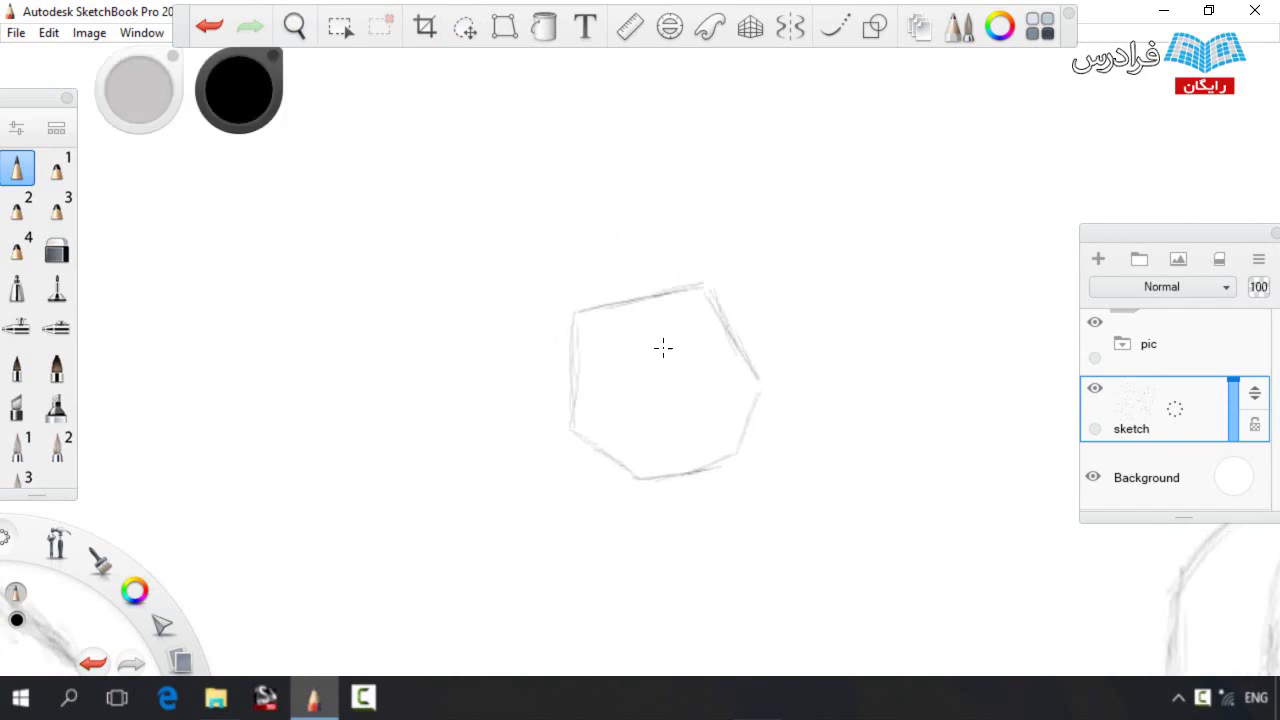
{"action": "mouse_move", "coordinate": [563, 273]}
{"action": "left_mouse_down"}
{"action": "mouse_move", "coordinate": [563, 350]}
{"action": "mouse_move", "coordinate": [569, 252]}
{"action": "left_mouse_up"}
{"action": "key", "text": "e"}
{"action": "key", "text": "e"}
{"action": "mouse_move", "coordinate": [561, 322]}
{"action": "left_mouse_down"}
{"action": "mouse_move", "coordinate": [583, 260]}
{"action": "mouse_move", "coordinate": [606, 249]}
{"action": "left_mouse_up"}
{"action": "mouse_move", "coordinate": [719, 287]}
{"action": "left_mouse_down"}
{"action": "mouse_move", "coordinate": [687, 244]}
{"action": "mouse_move", "coordinate": [708, 263]}
{"action": "left_mouse_up"}
{"action": "key", "text": "e"}
{"action": "key", "text": "e"}
{"action": "key", "text": "e"}
{"action": "key", "text": "e"}
{"action": "left_click_drag", "start_coordinate": [606, 246], "coordinate": [564, 282]}
{"action": "left_click_drag", "start_coordinate": [678, 254], "coordinate": [617, 236]}
Draw a second outer contour around the sides and lower edge of the angular face shape
{"action": "key", "text": "space"}
{"action": "left_click_drag", "start_coordinate": [652, 283], "coordinate": [640, 217]}
{"action": "left_click_drag", "start_coordinate": [549, 268], "coordinate": [556, 363]}
{"action": "mouse_move", "coordinate": [722, 254]}
{"action": "left_mouse_down"}
{"action": "mouse_move", "coordinate": [747, 312]}
{"action": "mouse_move", "coordinate": [711, 378]}
{"action": "mouse_move", "coordinate": [632, 390]}
{"action": "mouse_move", "coordinate": [571, 361]}
{"action": "left_mouse_up"}
Sketch a curved cheek arc on each side of the angular face shape
{"action": "key", "text": "space"}
{"action": "left_click_drag", "start_coordinate": [688, 282], "coordinate": [751, 328]}
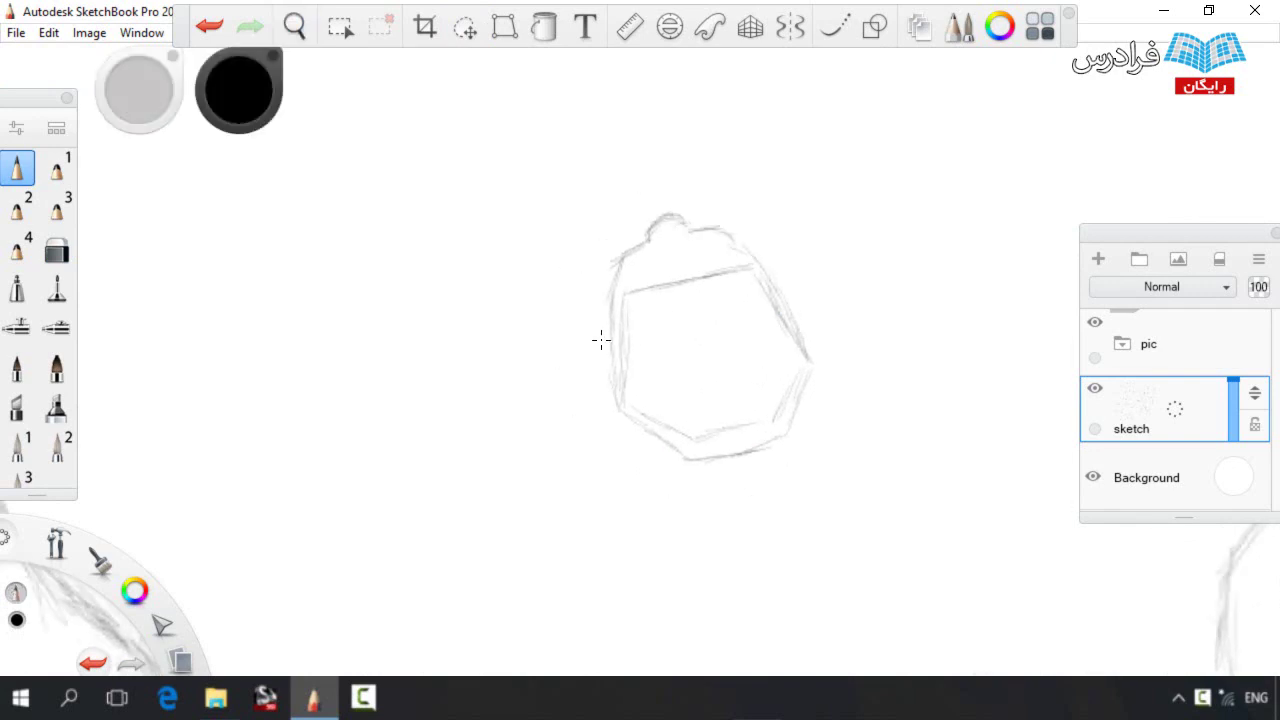
{"action": "mouse_move", "coordinate": [585, 386]}
{"action": "left_mouse_down"}
{"action": "mouse_move", "coordinate": [562, 368]}
{"action": "mouse_move", "coordinate": [569, 290]}
{"action": "mouse_move", "coordinate": [563, 334]}
{"action": "mouse_move", "coordinate": [590, 270]}
{"action": "mouse_move", "coordinate": [578, 285]}
{"action": "left_mouse_up"}
{"action": "key", "text": "e"}
{"action": "key", "text": "e"}
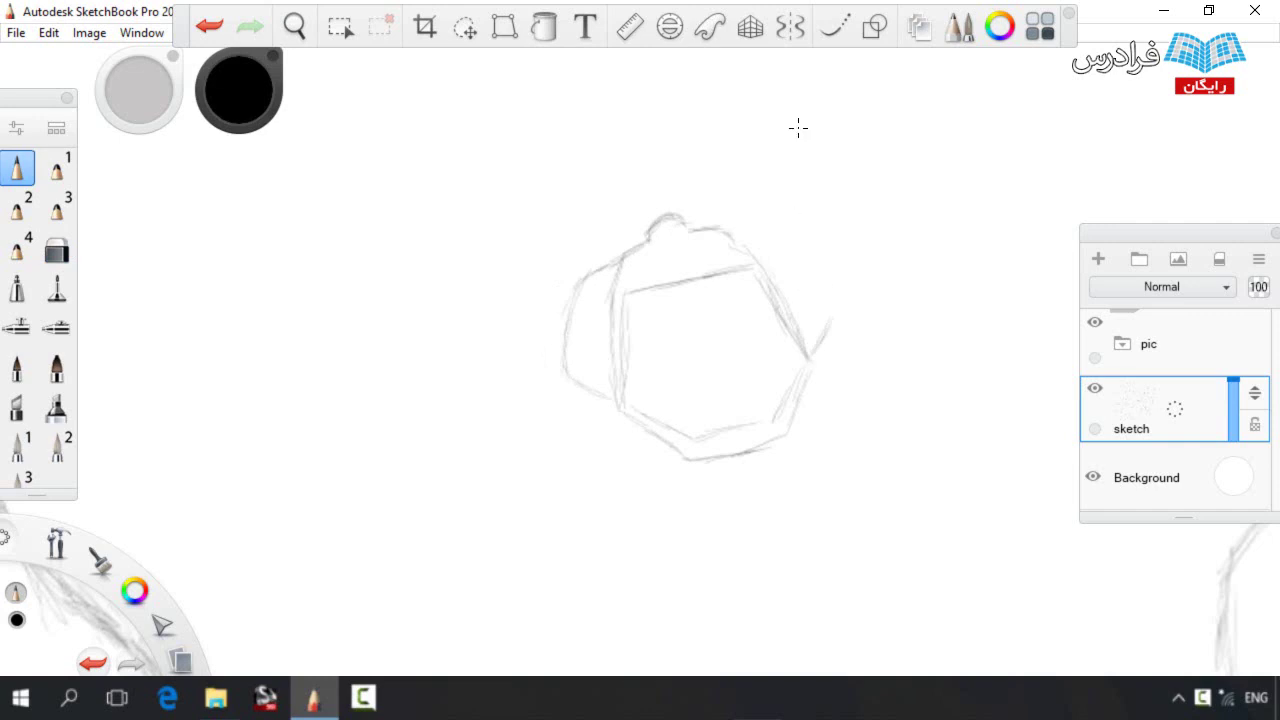
{"action": "mouse_move", "coordinate": [833, 309]}
{"action": "left_mouse_down"}
{"action": "mouse_move", "coordinate": [770, 238]}
{"action": "mouse_move", "coordinate": [826, 280]}
{"action": "mouse_move", "coordinate": [804, 243]}
{"action": "mouse_move", "coordinate": [722, 219]}
{"action": "left_mouse_up"}
{"action": "key", "text": "e"}
{"action": "key", "text": "e"}
Lasso the rounded bump above the face shape, shift it slightly upward and tidy the adjoining lines
{"action": "left_click", "coordinate": [465, 27]}
{"action": "mouse_move", "coordinate": [604, 222]}
{"action": "left_mouse_down"}
{"action": "mouse_move", "coordinate": [706, 249]}
{"action": "mouse_move", "coordinate": [598, 250]}
{"action": "left_mouse_up"}
{"action": "left_click_drag", "start_coordinate": [636, 208], "coordinate": [636, 197]}
{"action": "left_click", "coordinate": [633, 268]}
{"action": "key", "text": "e"}
{"action": "key", "text": "e"}
{"action": "key", "text": "e"}
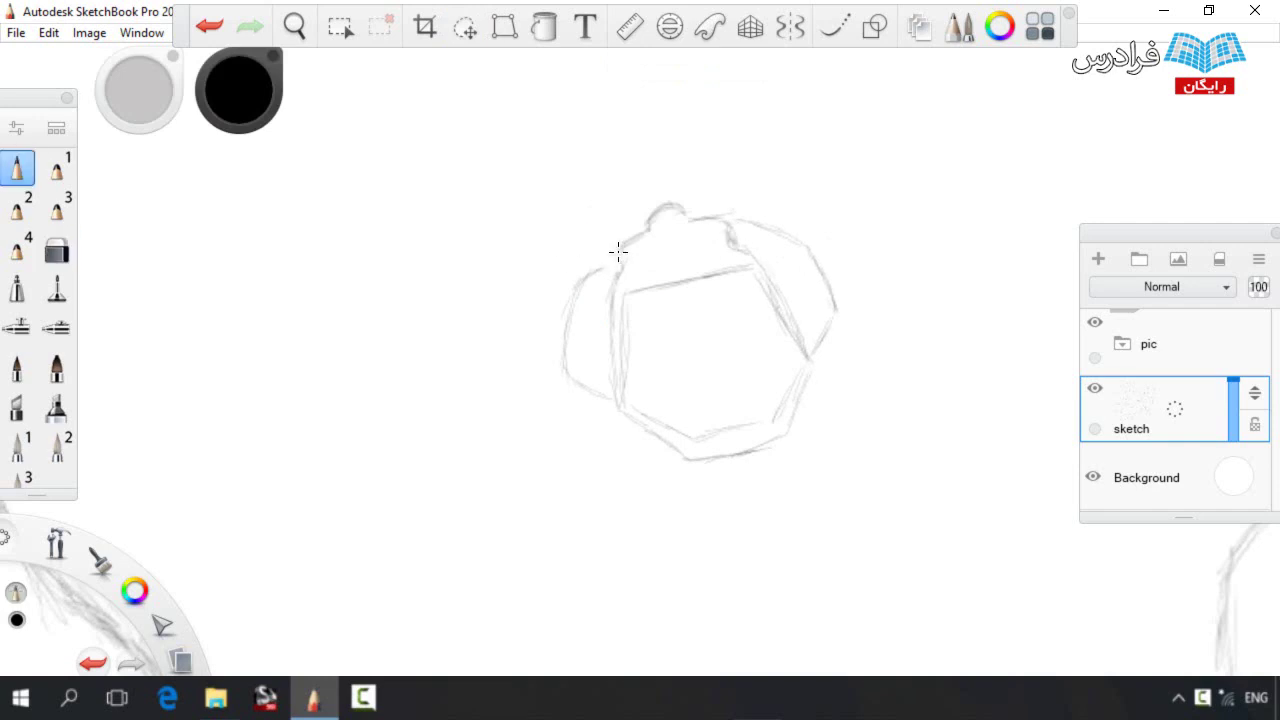
{"action": "key", "text": "e"}
Rejoin the cheek arcs to the face and sketch the arched crown of the head above them
{"action": "mouse_move", "coordinate": [599, 260]}
{"action": "left_mouse_down"}
{"action": "mouse_move", "coordinate": [571, 297]}
{"action": "mouse_move", "coordinate": [565, 350]}
{"action": "left_mouse_up"}
{"action": "left_click_drag", "start_coordinate": [734, 214], "coordinate": [783, 236]}
{"action": "left_click_drag", "start_coordinate": [571, 296], "coordinate": [577, 372]}
{"action": "mouse_move", "coordinate": [580, 360]}
{"action": "left_mouse_down"}
{"action": "mouse_move", "coordinate": [566, 321]}
{"action": "mouse_move", "coordinate": [618, 225]}
{"action": "mouse_move", "coordinate": [630, 227]}
{"action": "left_mouse_up"}
{"action": "mouse_move", "coordinate": [628, 228]}
{"action": "left_mouse_down"}
{"action": "mouse_move", "coordinate": [677, 211]}
{"action": "mouse_move", "coordinate": [645, 230]}
{"action": "mouse_move", "coordinate": [739, 213]}
{"action": "mouse_move", "coordinate": [769, 221]}
{"action": "left_mouse_up"}
{"action": "key", "text": "ctrl+z"}
{"action": "mouse_move", "coordinate": [795, 308]}
{"action": "left_mouse_down"}
{"action": "mouse_move", "coordinate": [788, 246]}
{"action": "mouse_move", "coordinate": [730, 202]}
{"action": "mouse_move", "coordinate": [774, 231]}
{"action": "left_mouse_up"}
{"action": "mouse_move", "coordinate": [711, 205]}
{"action": "left_mouse_down"}
{"action": "mouse_move", "coordinate": [786, 240]}
{"action": "mouse_move", "coordinate": [610, 230]}
{"action": "left_mouse_up"}
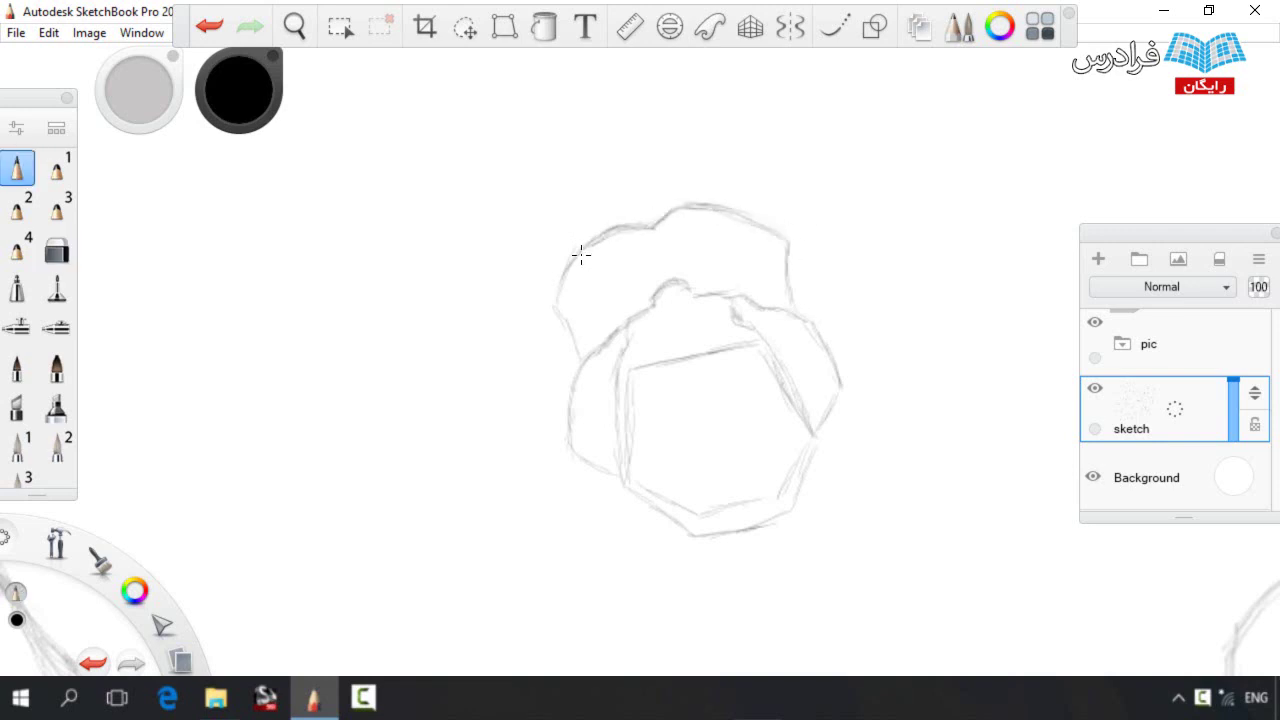
Add two small eye shapes above the cheeks and draw a curved section along each side of the head
{"action": "mouse_move", "coordinate": [607, 322]}
{"action": "left_mouse_down"}
{"action": "mouse_move", "coordinate": [636, 303]}
{"action": "mouse_move", "coordinate": [641, 326]}
{"action": "mouse_move", "coordinate": [603, 329]}
{"action": "left_mouse_up"}
{"action": "left_click_drag", "start_coordinate": [747, 276], "coordinate": [727, 286]}
{"action": "mouse_move", "coordinate": [554, 311]}
{"action": "left_mouse_down"}
{"action": "mouse_move", "coordinate": [551, 429]}
{"action": "mouse_move", "coordinate": [570, 444]}
{"action": "left_mouse_up"}
{"action": "key", "text": "e"}
{"action": "key", "text": "e"}
{"action": "key", "text": "e"}
{"action": "key", "text": "e"}
{"action": "left_click_drag", "start_coordinate": [843, 372], "coordinate": [835, 300]}
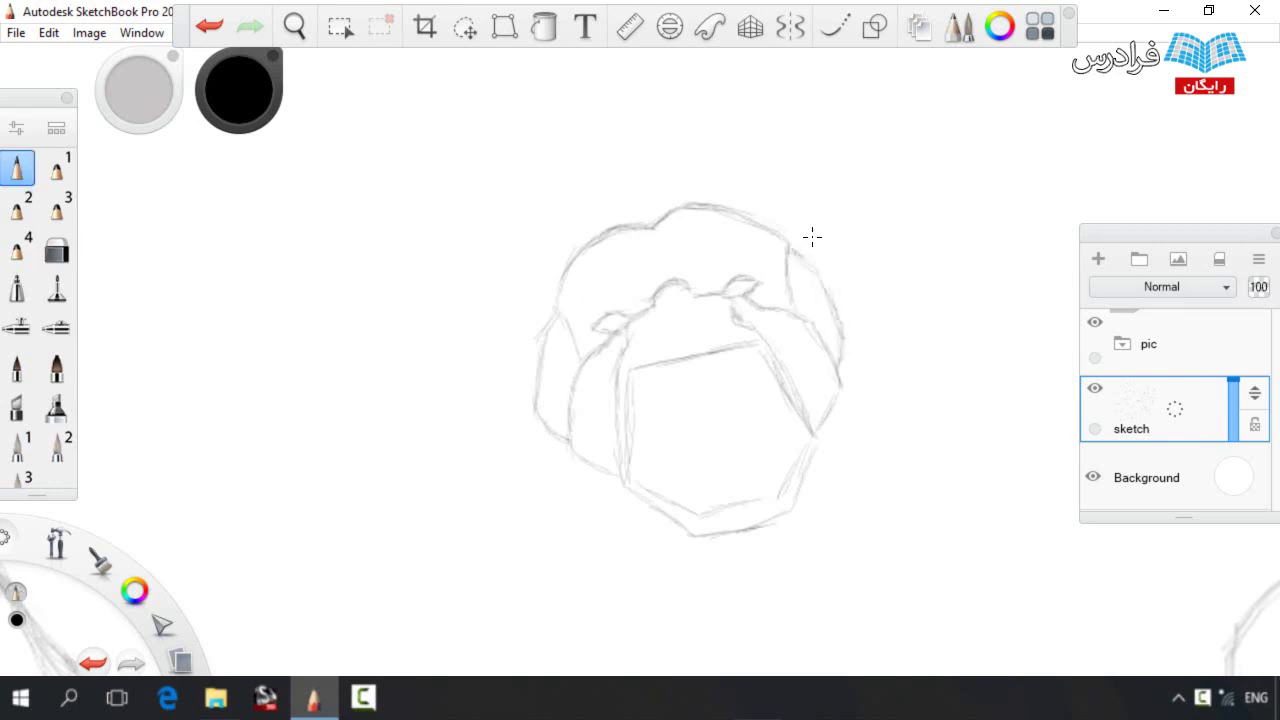
Sketch an outer fur contour along the upper left and upper right sides of the dog's head
{"action": "left_click_drag", "start_coordinate": [552, 318], "coordinate": [526, 408]}
{"action": "left_click_drag", "start_coordinate": [752, 210], "coordinate": [822, 213]}
{"action": "key", "text": "e"}
{"action": "key", "text": "e"}
{"action": "mouse_move", "coordinate": [571, 251]}
{"action": "left_mouse_down"}
{"action": "mouse_move", "coordinate": [540, 291]}
{"action": "mouse_move", "coordinate": [516, 366]}
{"action": "left_mouse_up"}
{"action": "left_click_drag", "start_coordinate": [829, 223], "coordinate": [872, 305]}
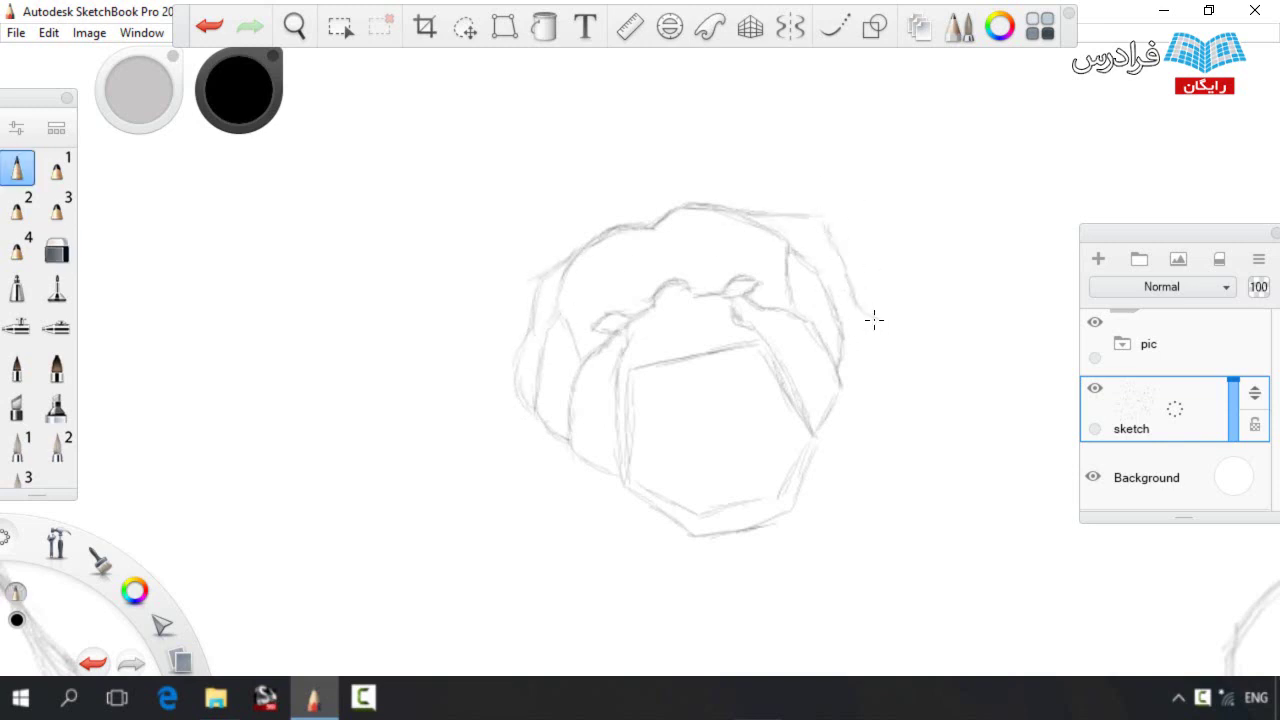
Continue the outer contour down both cheeks so it closes in toward the jaw
{"action": "left_click_drag", "start_coordinate": [818, 450], "coordinate": [892, 324]}
{"action": "key", "text": "e"}
{"action": "left_click_drag", "start_coordinate": [518, 384], "coordinate": [532, 408]}
{"action": "key", "text": "e"}
{"action": "mouse_move", "coordinate": [515, 372]}
{"action": "left_mouse_down"}
{"action": "mouse_move", "coordinate": [514, 414]}
{"action": "mouse_move", "coordinate": [642, 502]}
{"action": "mouse_move", "coordinate": [551, 431]}
{"action": "left_mouse_up"}
Block in a narrow band for the upper teeth and another for the lower teeth inside the open mouth
{"action": "key", "text": "space"}
{"action": "left_click_drag", "start_coordinate": [657, 256], "coordinate": [677, 272]}
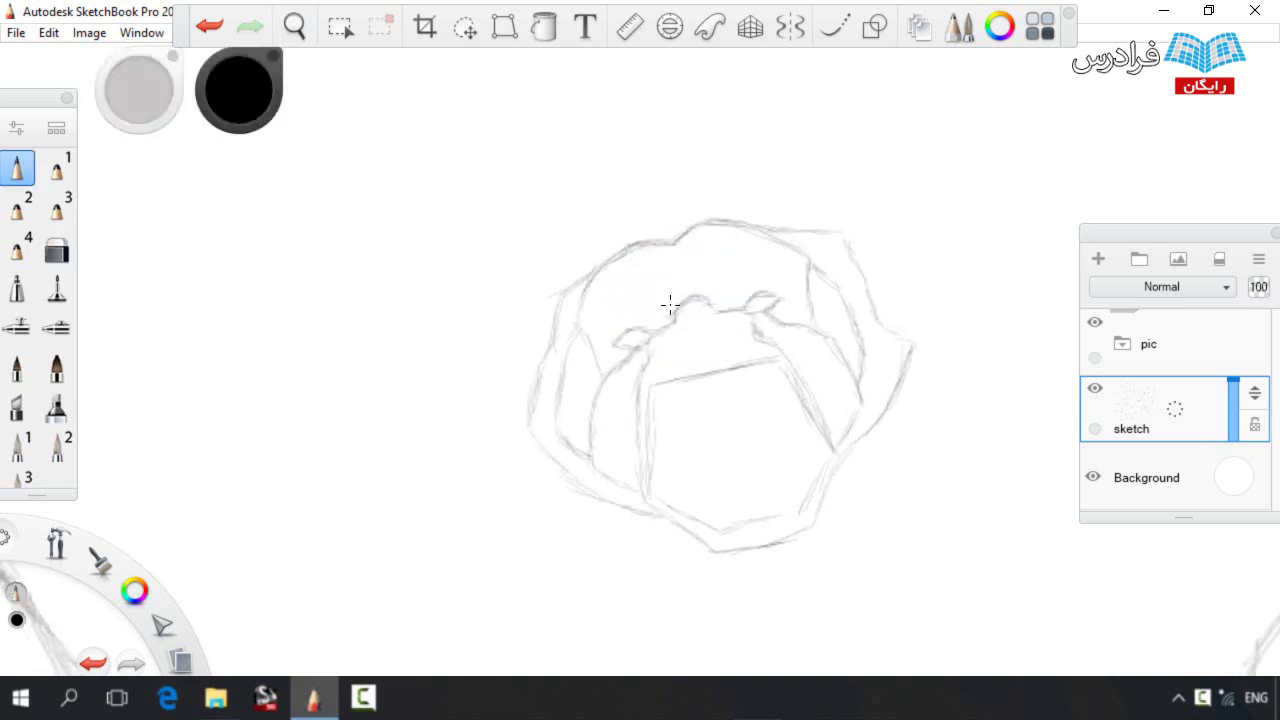
{"action": "left_click_drag", "start_coordinate": [758, 366], "coordinate": [763, 400]}
{"action": "left_click_drag", "start_coordinate": [754, 402], "coordinate": [736, 405]}
{"action": "left_click_drag", "start_coordinate": [714, 515], "coordinate": [722, 526]}
{"action": "left_click_drag", "start_coordinate": [723, 511], "coordinate": [787, 500]}
{"action": "left_click_drag", "start_coordinate": [788, 498], "coordinate": [791, 514]}
Sketch a pointed ear on the left of the head and a folded ear with a rounded tip on the right
{"action": "key", "text": "space"}
{"action": "left_click_drag", "start_coordinate": [789, 286], "coordinate": [751, 246]}
{"action": "key", "text": "e"}
{"action": "mouse_move", "coordinate": [631, 294]}
{"action": "left_mouse_down"}
{"action": "mouse_move", "coordinate": [587, 259]}
{"action": "mouse_move", "coordinate": [560, 282]}
{"action": "mouse_move", "coordinate": [541, 338]}
{"action": "mouse_move", "coordinate": [561, 447]}
{"action": "left_mouse_up"}
{"action": "key", "text": "e"}
{"action": "key", "text": "e"}
{"action": "key", "text": "e"}
{"action": "left_click_drag", "start_coordinate": [547, 306], "coordinate": [587, 240]}
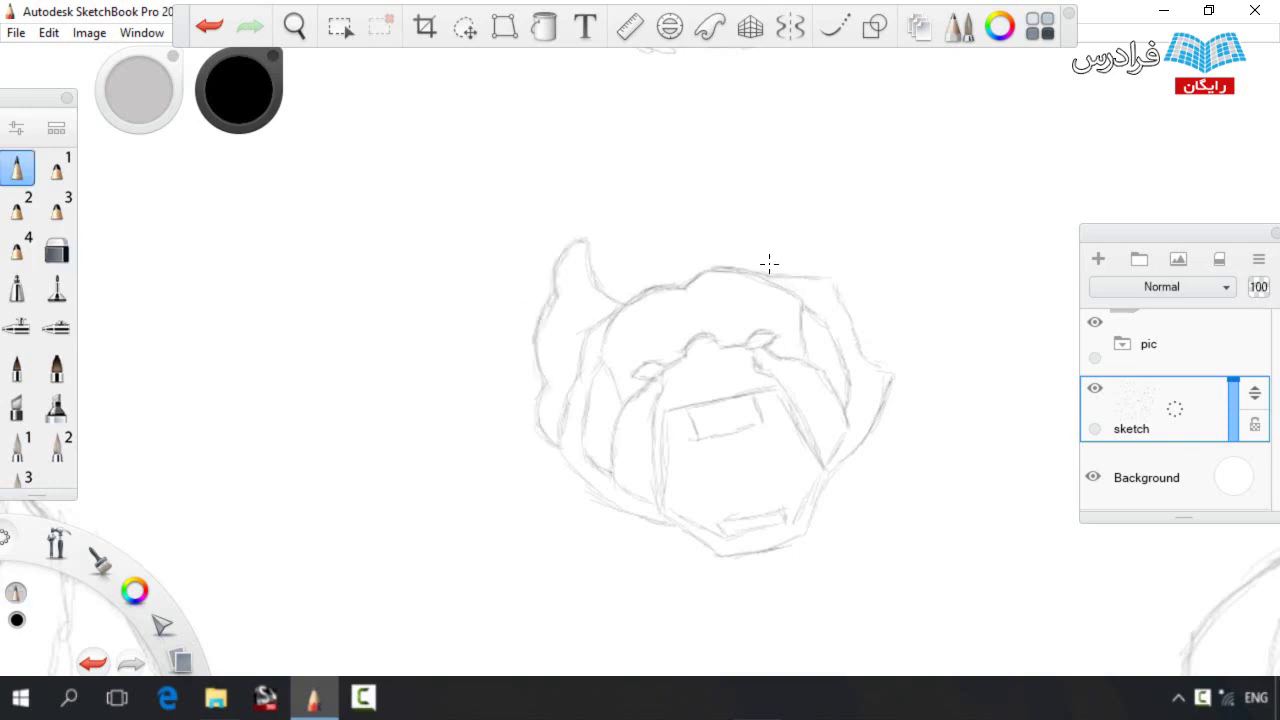
{"action": "mouse_move", "coordinate": [752, 264]}
{"action": "left_mouse_down"}
{"action": "mouse_move", "coordinate": [777, 217]}
{"action": "mouse_move", "coordinate": [749, 214]}
{"action": "mouse_move", "coordinate": [731, 225]}
{"action": "mouse_move", "coordinate": [820, 271]}
{"action": "mouse_move", "coordinate": [771, 231]}
{"action": "left_mouse_up"}
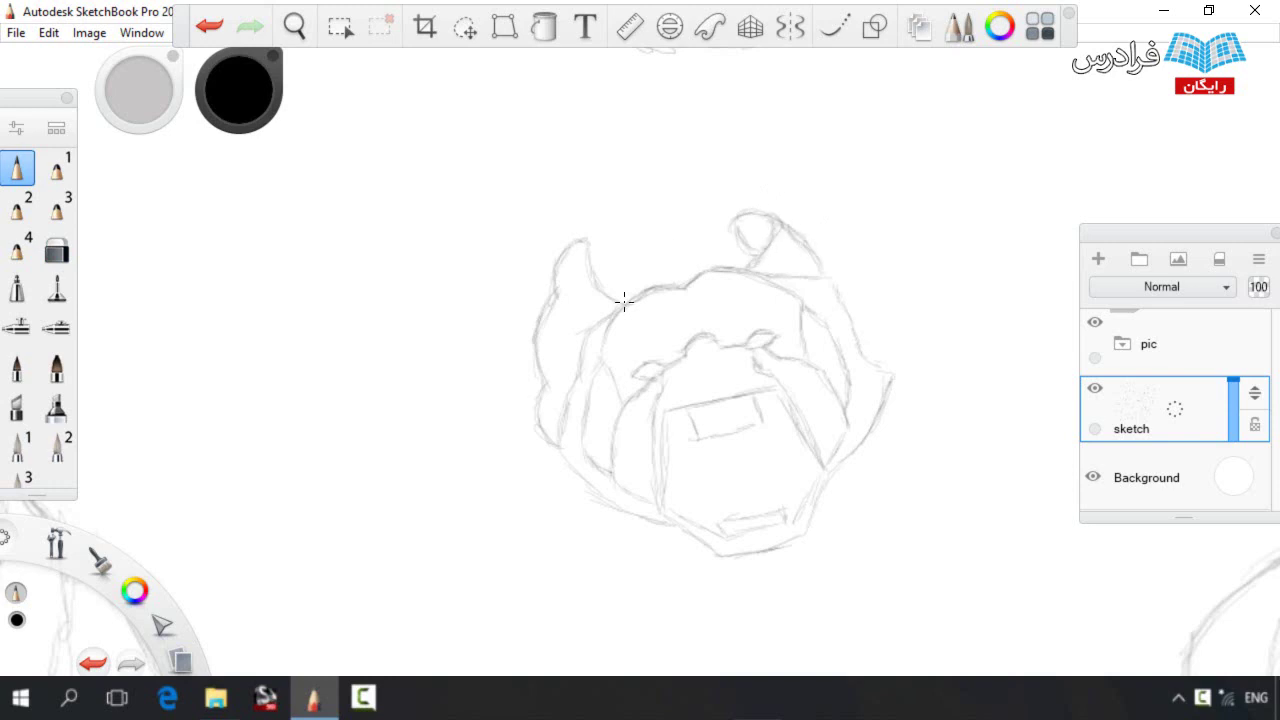
{"action": "left_click_drag", "start_coordinate": [828, 277], "coordinate": [868, 418]}
Sketch the thick neck ruff around and below the jaw and the outer line of the right shoulder and foreleg
{"action": "key", "text": "space"}
{"action": "mouse_move", "coordinate": [778, 279]}
{"action": "left_mouse_down"}
{"action": "mouse_move", "coordinate": [866, 220]}
{"action": "mouse_move", "coordinate": [791, 189]}
{"action": "left_mouse_up"}
{"action": "key", "text": "e"}
{"action": "key", "text": "b"}
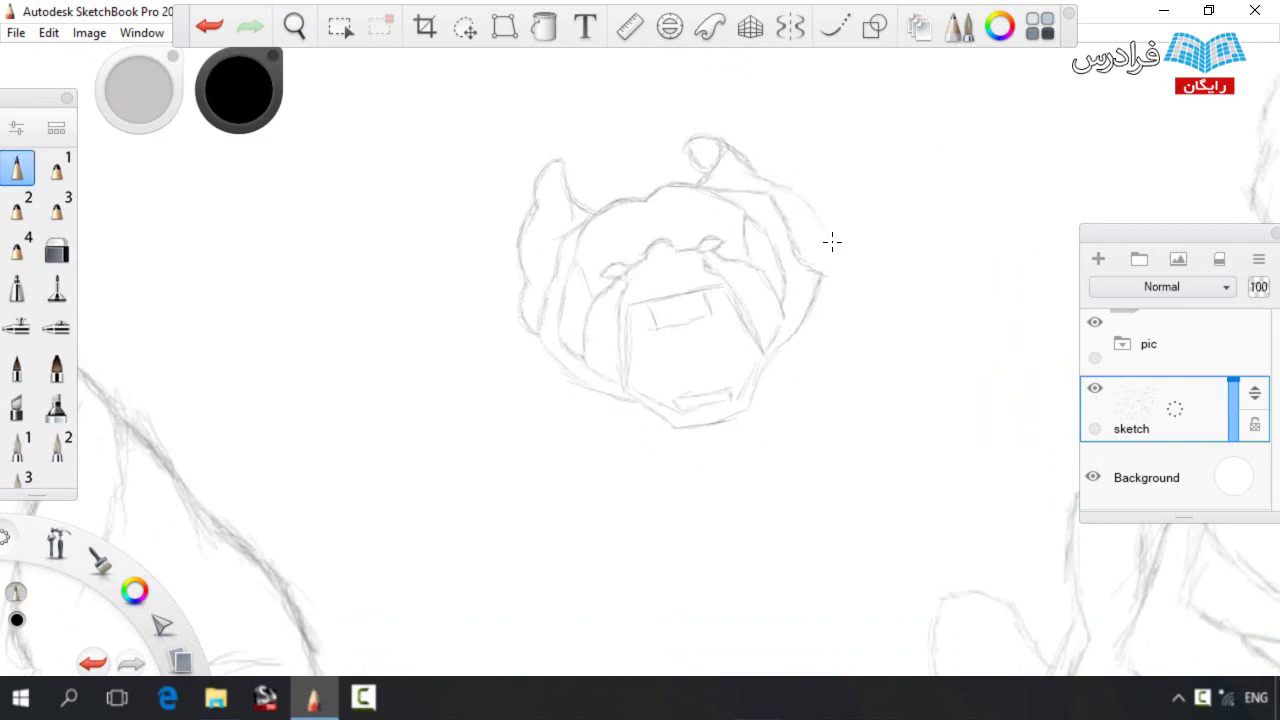
{"action": "mouse_move", "coordinate": [846, 286]}
{"action": "left_mouse_down"}
{"action": "mouse_move", "coordinate": [823, 392]}
{"action": "mouse_move", "coordinate": [746, 500]}
{"action": "mouse_move", "coordinate": [600, 484]}
{"action": "mouse_move", "coordinate": [674, 455]}
{"action": "left_mouse_up"}
{"action": "mouse_move", "coordinate": [868, 390]}
{"action": "left_mouse_down"}
{"action": "mouse_move", "coordinate": [891, 503]}
{"action": "mouse_move", "coordinate": [860, 610]}
{"action": "left_mouse_up"}
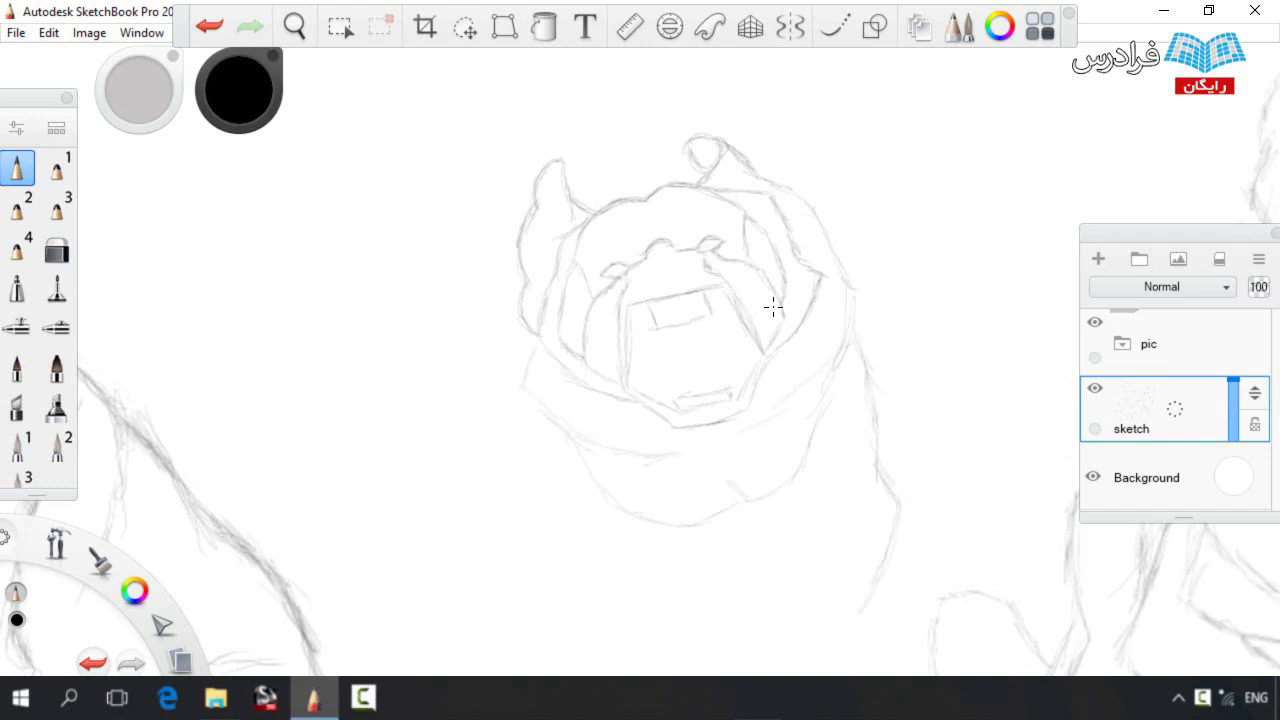
Sketch the back, left shoulder and foreleg with long curved lines running down from the left ear
{"action": "left_click_drag", "start_coordinate": [486, 235], "coordinate": [417, 288]}
{"action": "left_click_drag", "start_coordinate": [520, 264], "coordinate": [488, 395]}
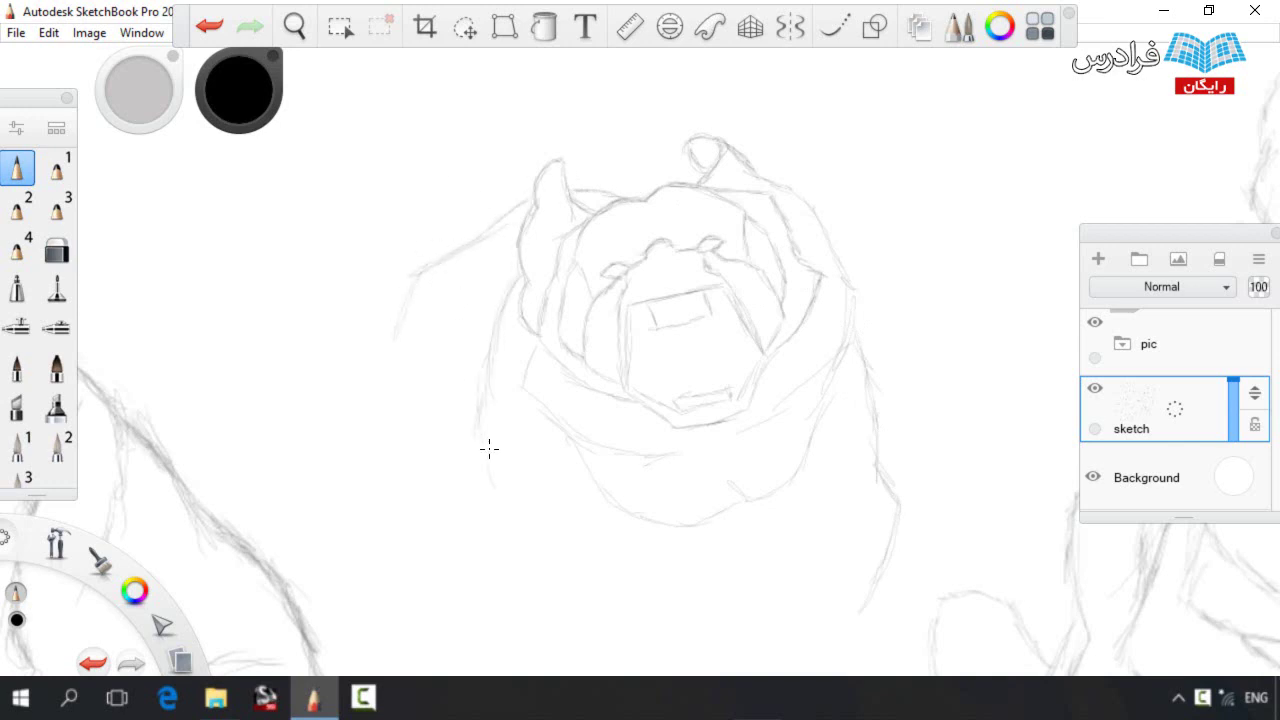
{"action": "left_click_drag", "start_coordinate": [506, 546], "coordinate": [526, 602]}
{"action": "left_click_drag", "start_coordinate": [492, 260], "coordinate": [441, 416]}
{"action": "mouse_move", "coordinate": [392, 338]}
{"action": "left_mouse_down"}
{"action": "mouse_move", "coordinate": [357, 417]}
{"action": "mouse_move", "coordinate": [356, 525]}
{"action": "mouse_move", "coordinate": [378, 598]}
{"action": "mouse_move", "coordinate": [380, 432]}
{"action": "left_mouse_up"}
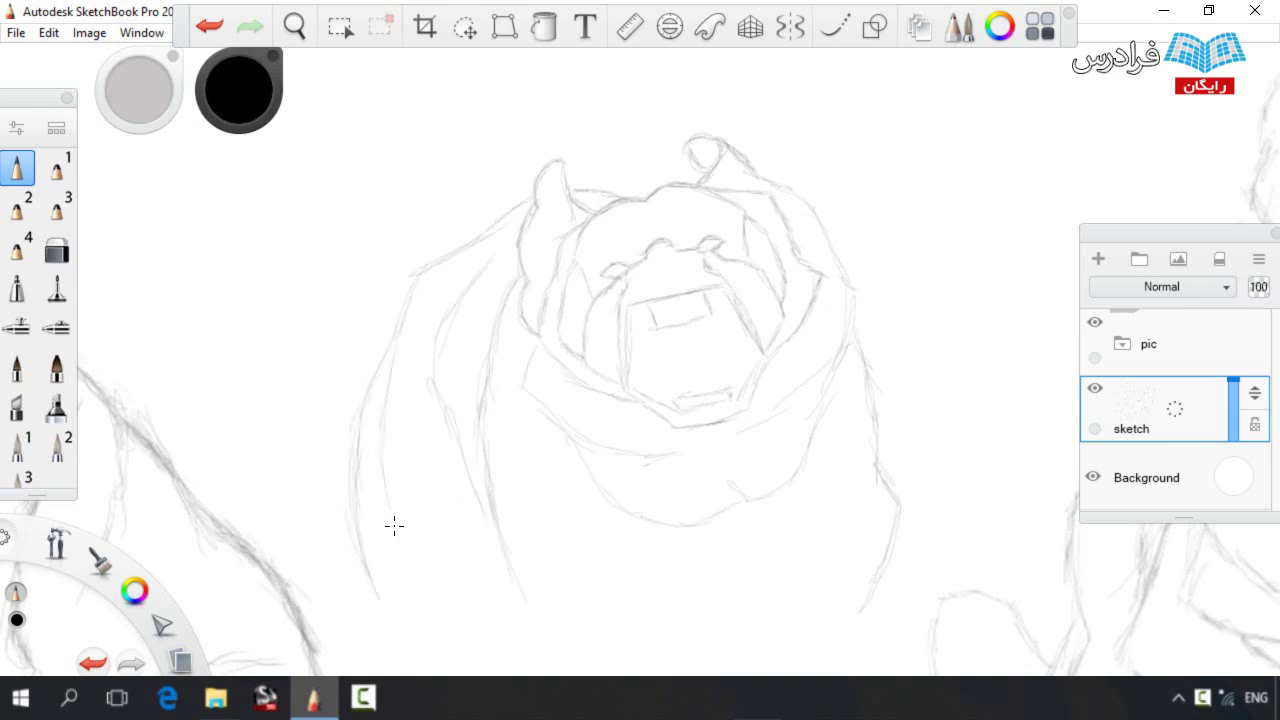
Select the head sketch, adjust its size against the body with a transform, and clear the selection
{"action": "left_click_drag", "start_coordinate": [733, 490], "coordinate": [728, 468]}
{"action": "left_click", "coordinate": [465, 26]}
{"action": "mouse_move", "coordinate": [384, 174]}
{"action": "left_mouse_down"}
{"action": "mouse_move", "coordinate": [704, 95]}
{"action": "mouse_move", "coordinate": [418, 646]}
{"action": "mouse_move", "coordinate": [372, 190]}
{"action": "left_mouse_up"}
{"action": "key", "text": "space"}
{"action": "left_click_drag", "start_coordinate": [656, 320], "coordinate": [500, 325]}
{"action": "mouse_move", "coordinate": [631, 297]}
{"action": "left_mouse_down"}
{"action": "mouse_move", "coordinate": [680, 290]}
{"action": "mouse_move", "coordinate": [608, 262]}
{"action": "mouse_move", "coordinate": [578, 267]}
{"action": "mouse_move", "coordinate": [697, 240]}
{"action": "mouse_move", "coordinate": [826, 134]}
{"action": "left_mouse_up"}
{"action": "key", "text": "ctrl+d"}
Tidy the lines where the head meets the neck and shoulders, and lasso the lower foreleg area
{"action": "key", "text": "space"}
{"action": "mouse_move", "coordinate": [513, 455]}
{"action": "left_mouse_down"}
{"action": "mouse_move", "coordinate": [471, 314]}
{"action": "mouse_move", "coordinate": [863, 177]}
{"action": "mouse_move", "coordinate": [943, 363]}
{"action": "mouse_move", "coordinate": [656, 530]}
{"action": "mouse_move", "coordinate": [516, 456]}
{"action": "left_mouse_up"}
{"action": "left_click_drag", "start_coordinate": [943, 315], "coordinate": [968, 302]}
{"action": "mouse_move", "coordinate": [862, 332]}
{"action": "left_mouse_down"}
{"action": "mouse_move", "coordinate": [874, 312]}
{"action": "mouse_move", "coordinate": [856, 322]}
{"action": "left_mouse_up"}
{"action": "left_click", "coordinate": [958, 262]}
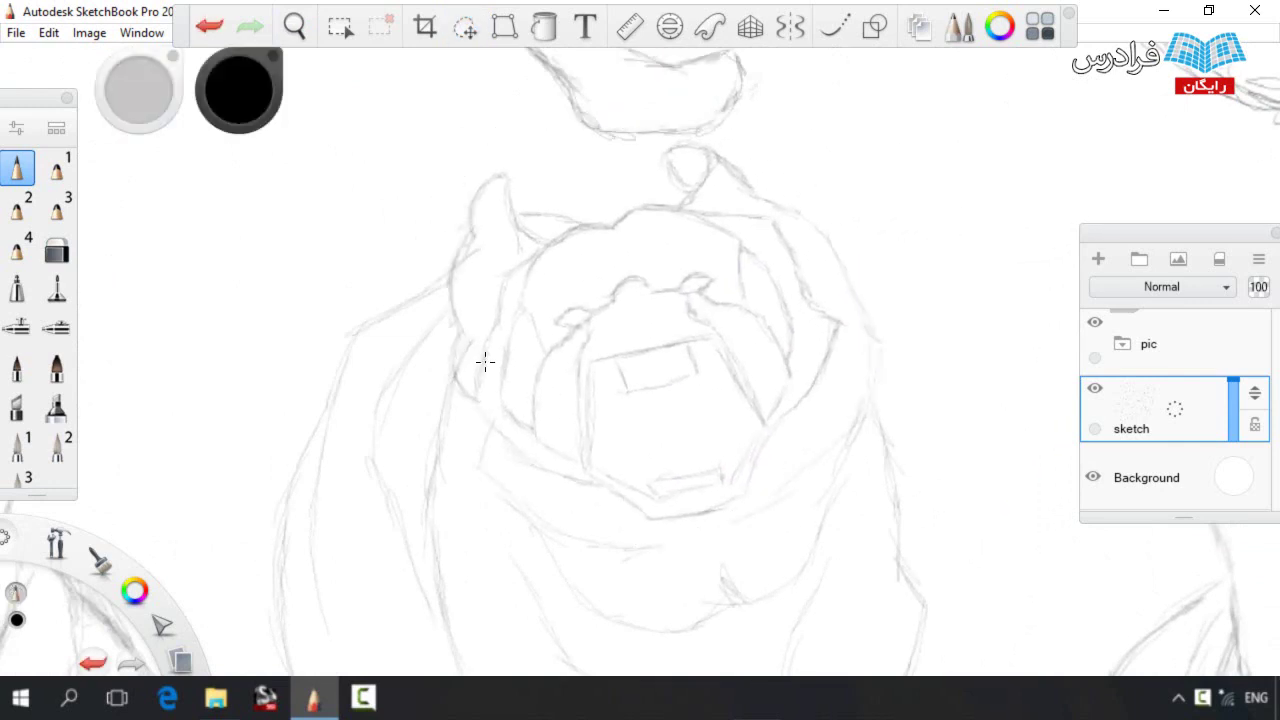
{"action": "key", "text": "e"}
{"action": "key", "text": "b"}
{"action": "key", "text": "space"}
{"action": "left_click_drag", "start_coordinate": [503, 252], "coordinate": [455, 300]}
{"action": "key", "text": "l"}
{"action": "mouse_move", "coordinate": [347, 636]}
{"action": "left_mouse_down"}
{"action": "mouse_move", "coordinate": [582, 181]}
{"action": "mouse_move", "coordinate": [943, 323]}
{"action": "mouse_move", "coordinate": [530, 660]}
{"action": "left_mouse_up"}
Examine the dog drawings across the whole sheet, moving from the standing boxer to the running and seated dogs
{"action": "key", "text": "space"}
{"action": "left_click_drag", "start_coordinate": [640, 352], "coordinate": [657, 316]}
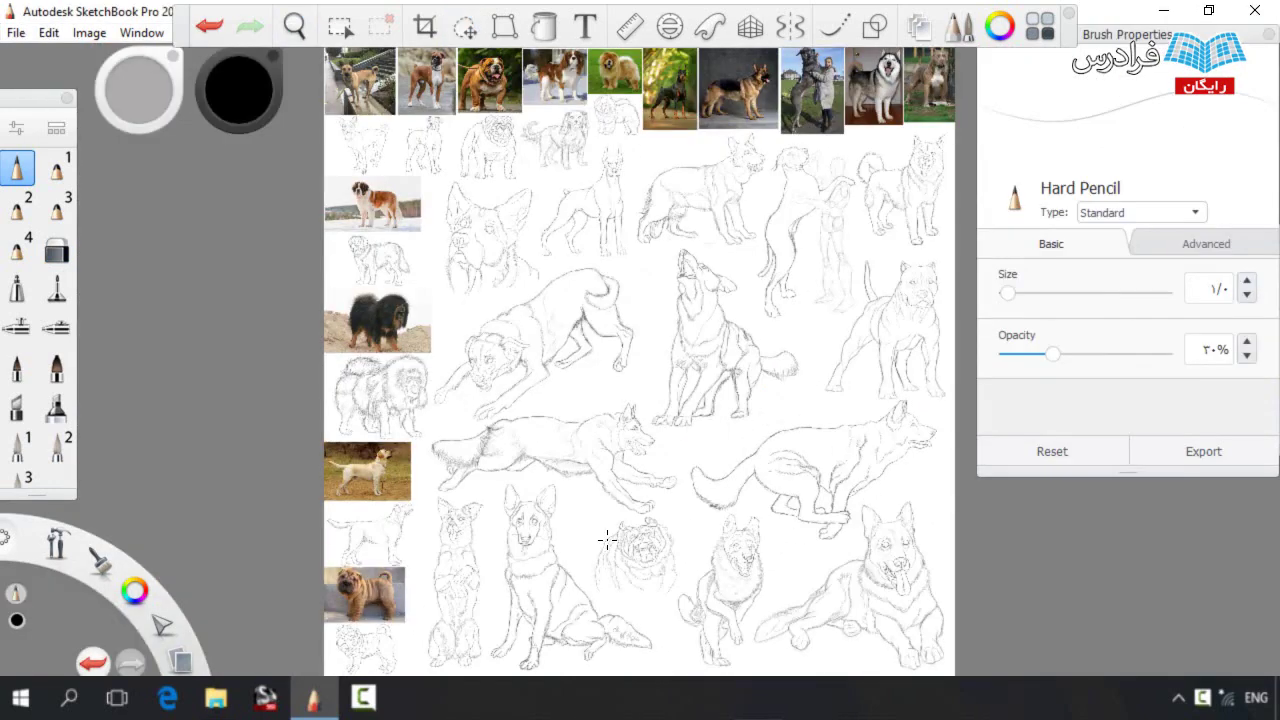
{"action": "key", "text": "space"}
{"action": "left_click_drag", "start_coordinate": [376, 146], "coordinate": [860, 443]}
{"action": "left_click_drag", "start_coordinate": [770, 431], "coordinate": [1046, 516]}
{"action": "mouse_move", "coordinate": [948, 345]}
{"action": "left_mouse_down"}
{"action": "mouse_move", "coordinate": [606, 303]}
{"action": "mouse_move", "coordinate": [396, 298]}
{"action": "left_mouse_up"}
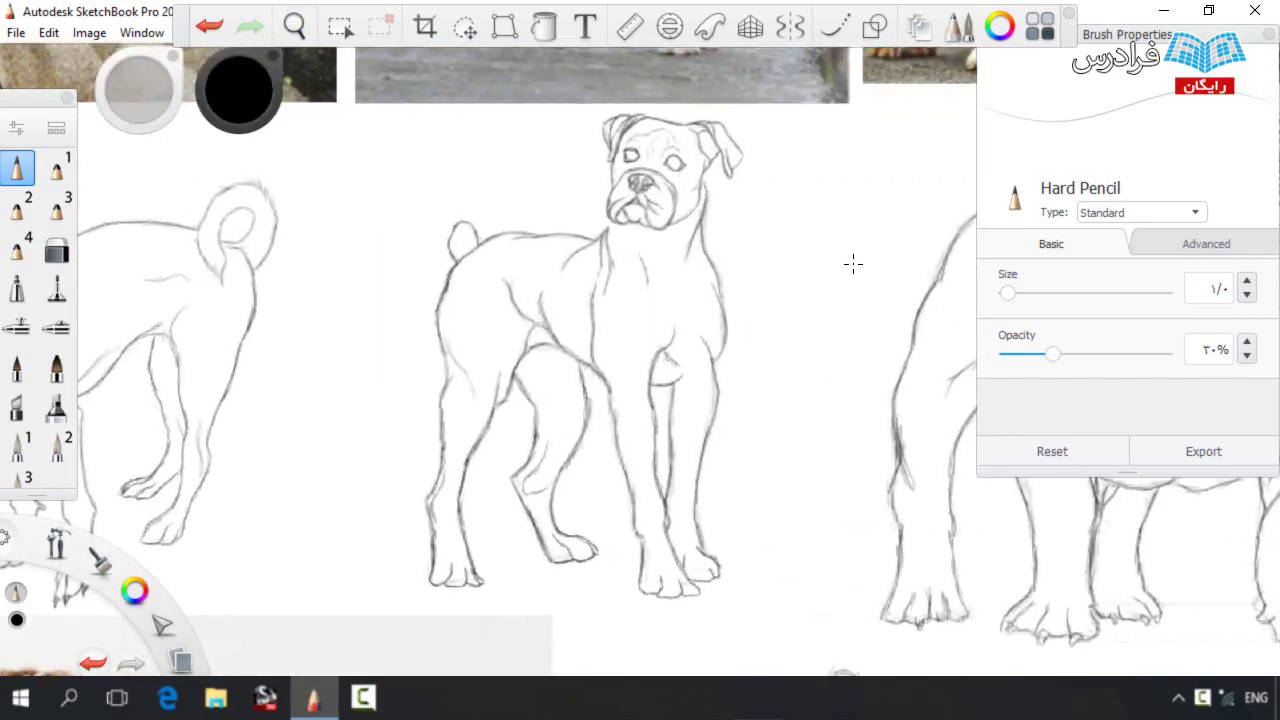
{"action": "key", "text": "space"}
{"action": "left_click_drag", "start_coordinate": [824, 304], "coordinate": [661, 264]}
{"action": "key", "text": "space"}
{"action": "left_click_drag", "start_coordinate": [592, 321], "coordinate": [746, 199]}
{"action": "left_click_drag", "start_coordinate": [607, 248], "coordinate": [623, 510]}
{"action": "mouse_move", "coordinate": [578, 272]}
{"action": "left_mouse_down"}
{"action": "mouse_move", "coordinate": [577, 480]}
{"action": "mouse_move", "coordinate": [451, 391]}
{"action": "mouse_move", "coordinate": [200, 380]}
{"action": "mouse_move", "coordinate": [135, 455]}
{"action": "left_mouse_up"}
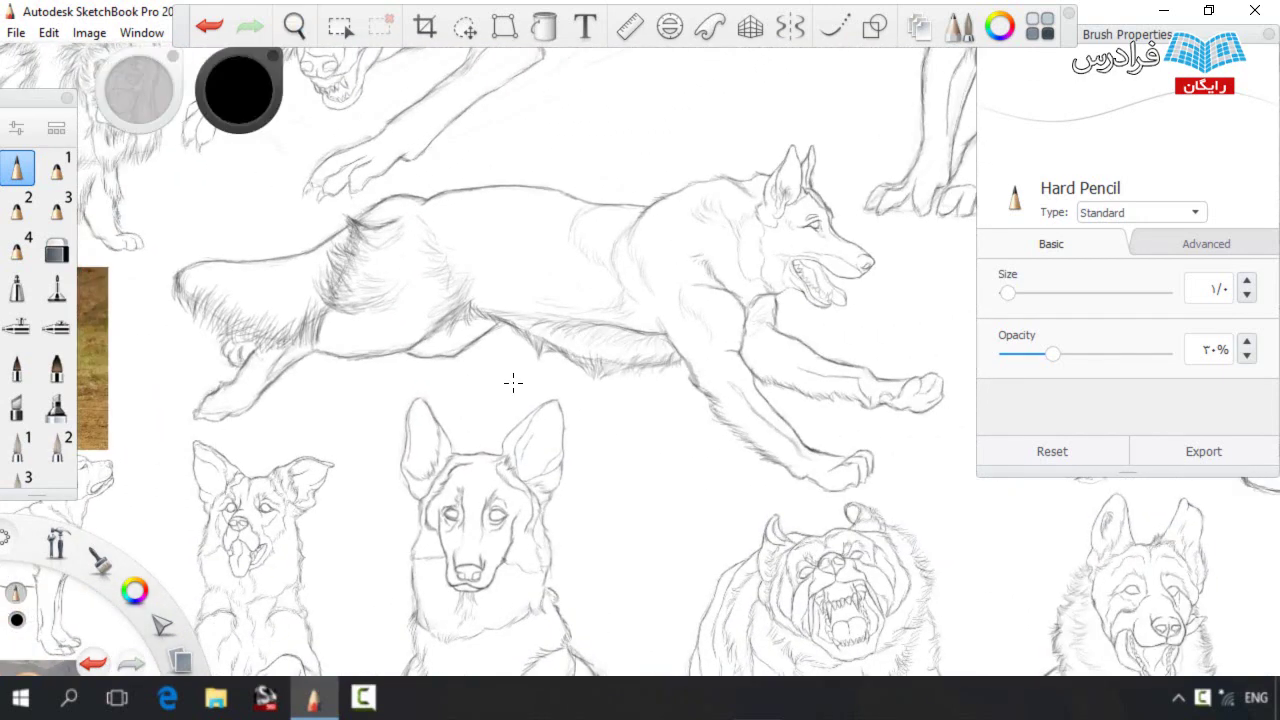
{"action": "left_click_drag", "start_coordinate": [622, 429], "coordinate": [688, 367]}
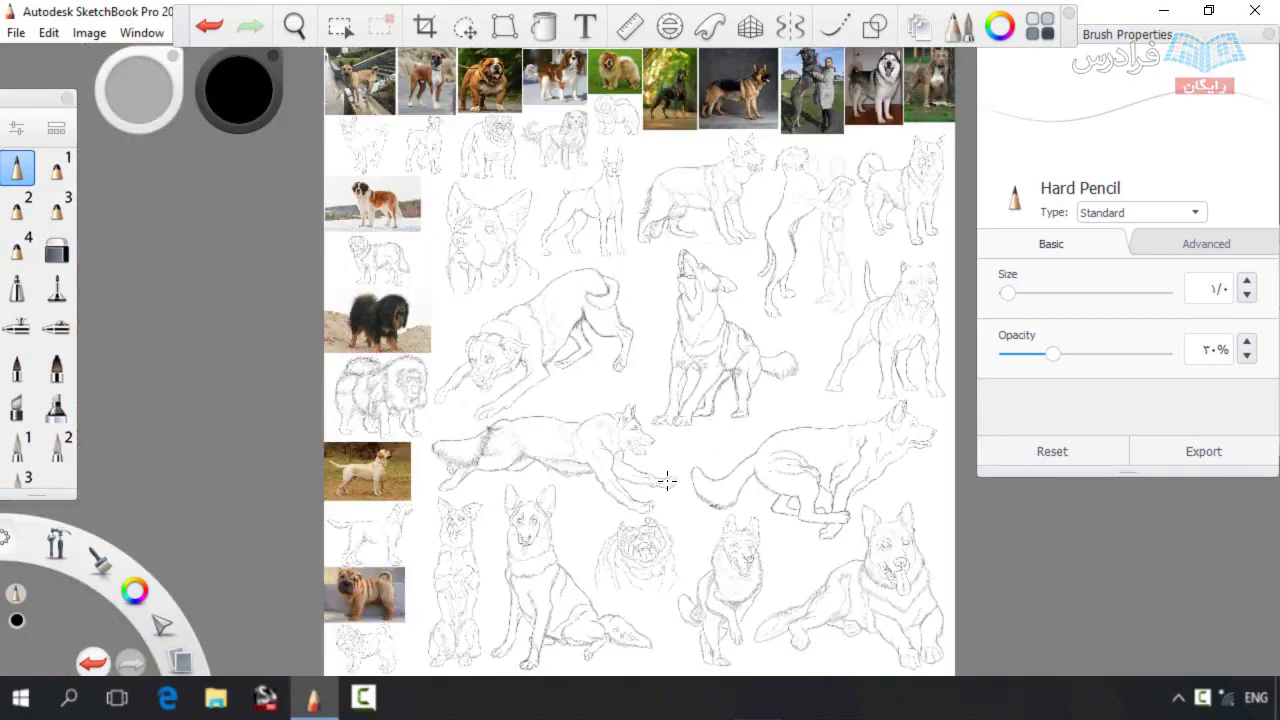